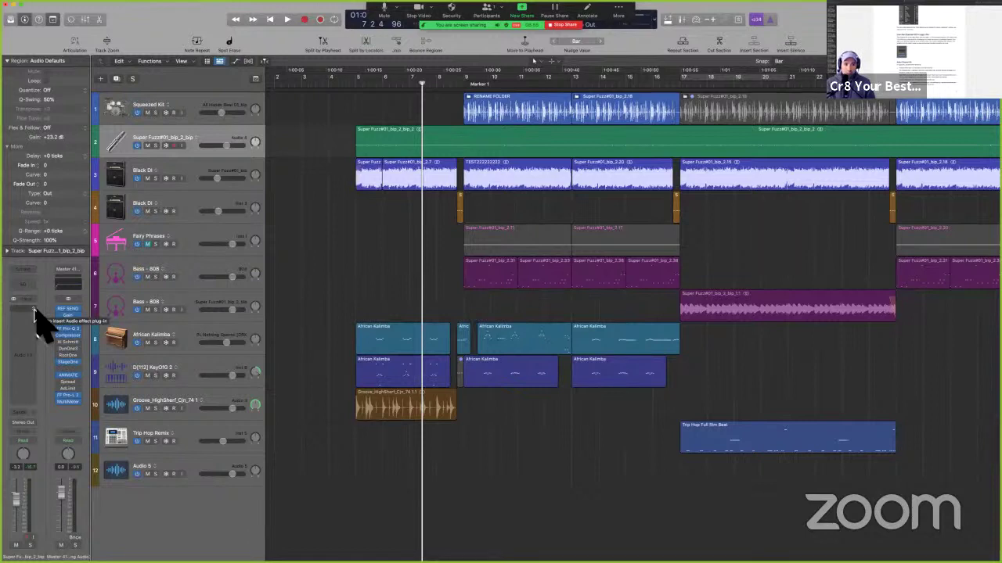
pyautogui.click(34, 310)
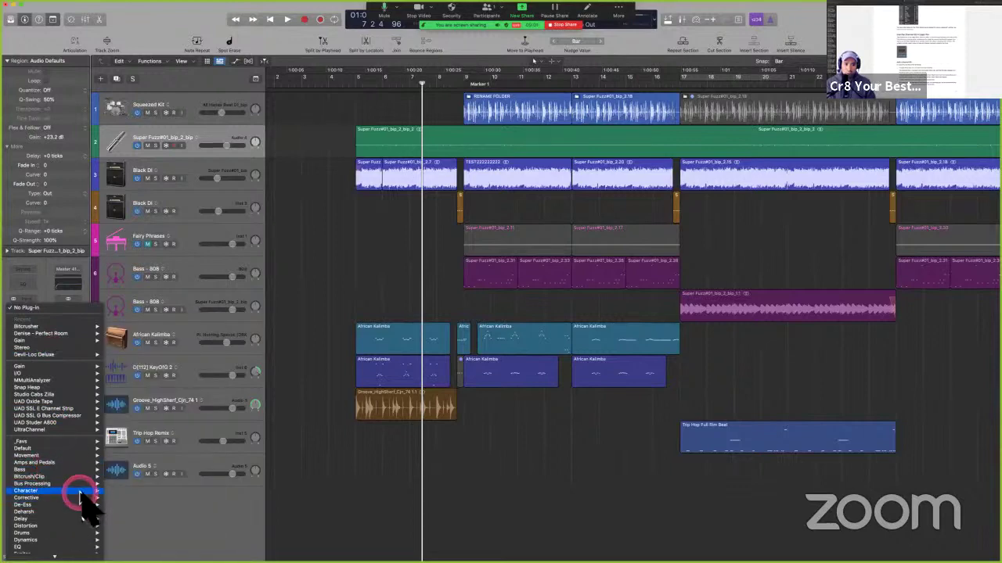
pyautogui.moveTo(81, 493)
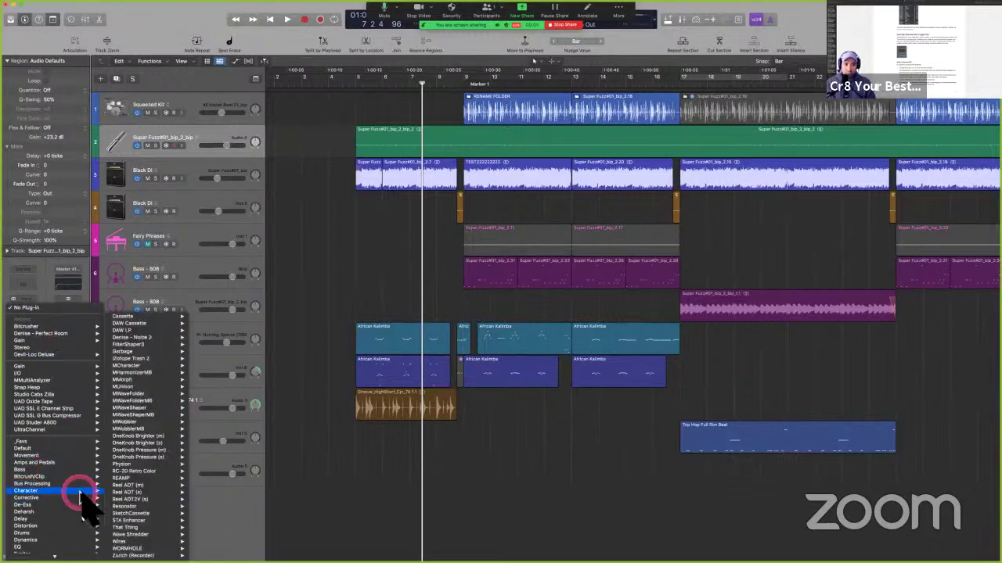
pyautogui.click(273, 488)
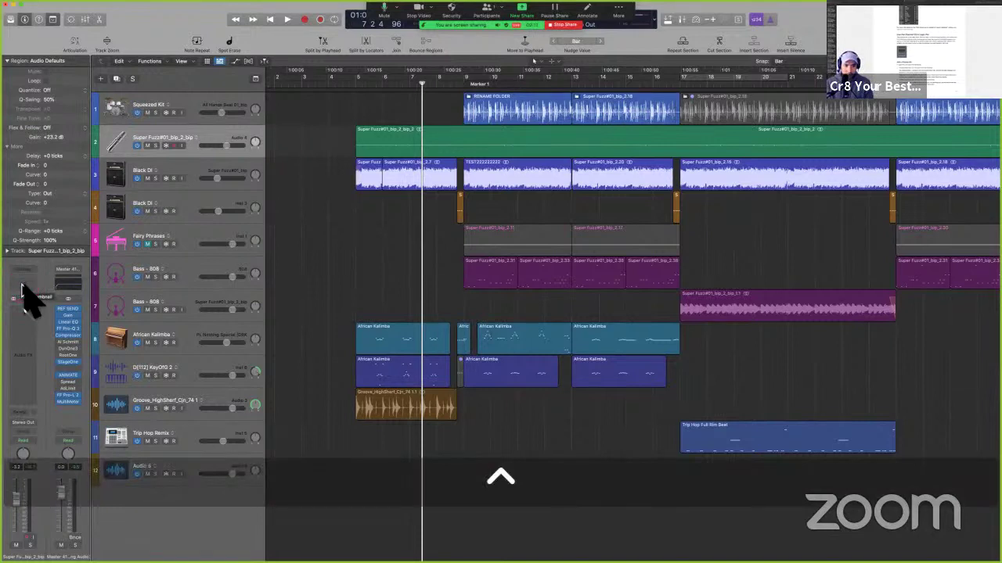
# Try inserting a Channel EQ in the Super Fuzz#01_bip_2_bip track's empty first effect slot, and undo the insertion
pyautogui.click(23, 288)
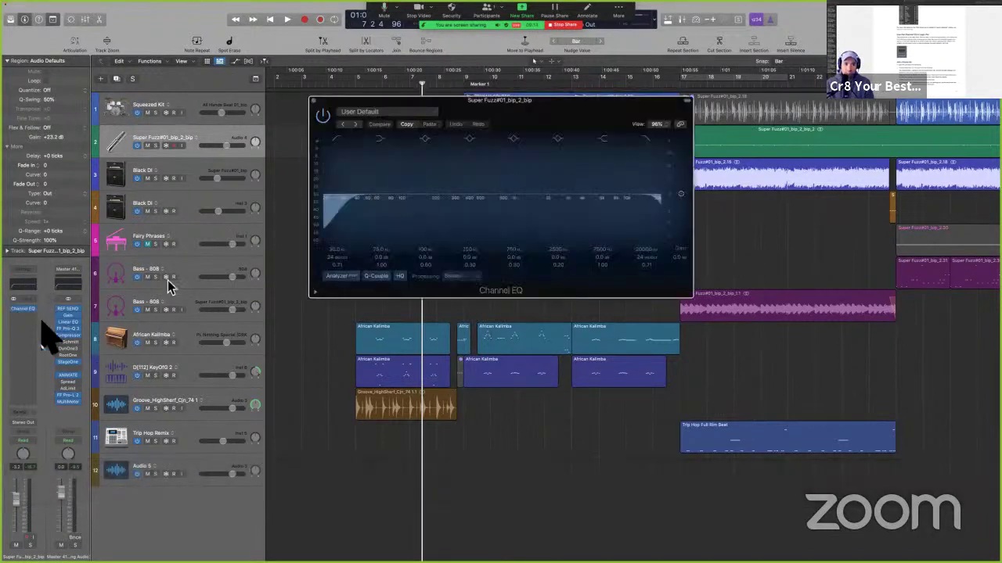
pyautogui.click(314, 100)
pyautogui.press('super+z')
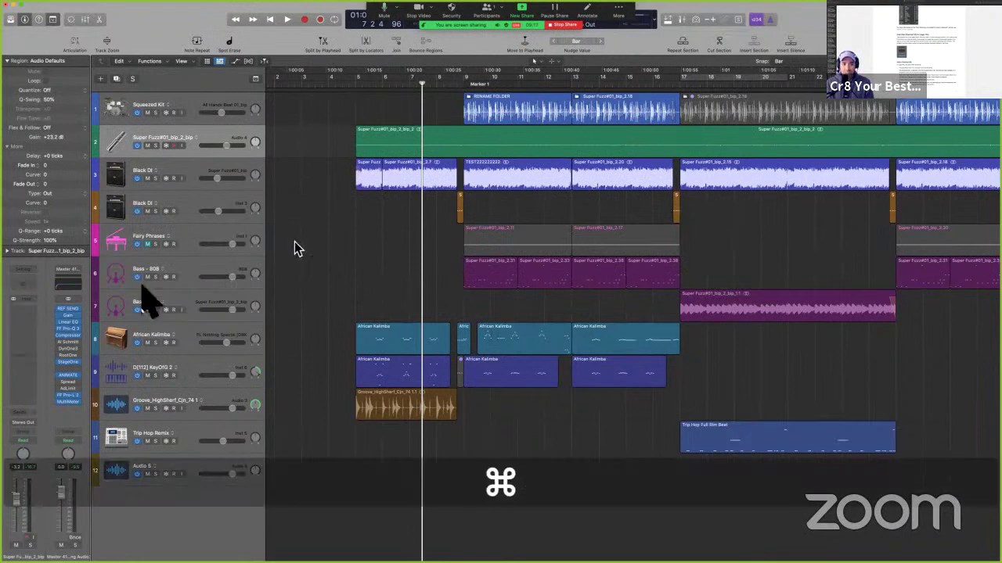
# Try inserting a Linear Phase EQ as the first effect on the Super Fuzz#01_bip_2_bip track, and undo it
pyautogui.press('shift')
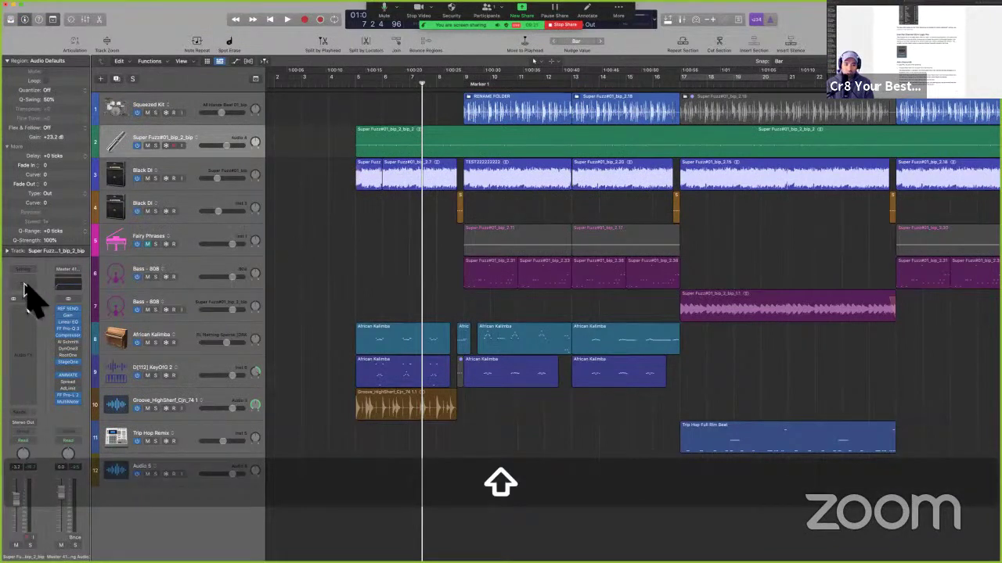
pyautogui.keyDown('shift'); pyautogui.click(24, 286); pyautogui.keyUp('shift')
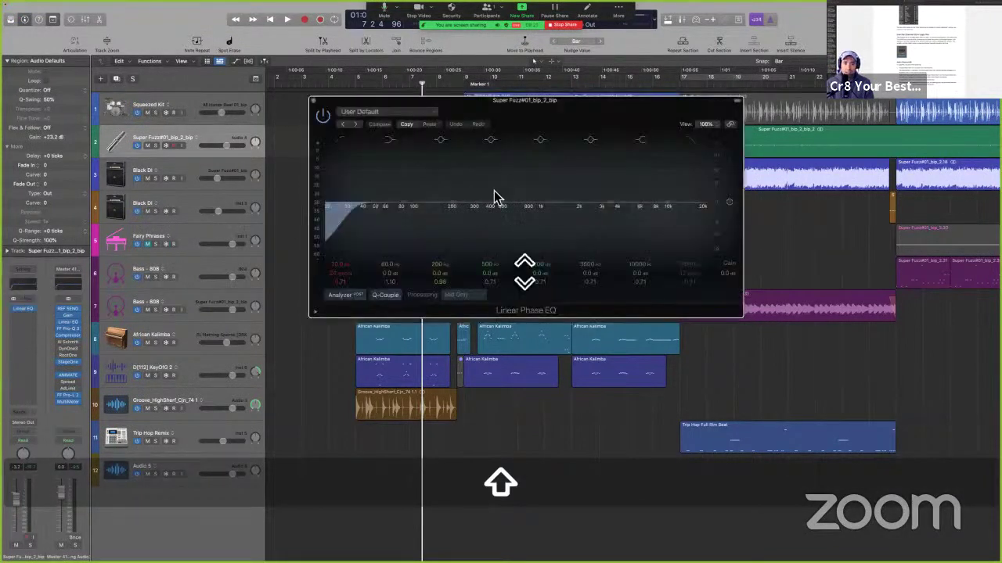
pyautogui.press('ctrl+alt+super')
pyautogui.press('super')
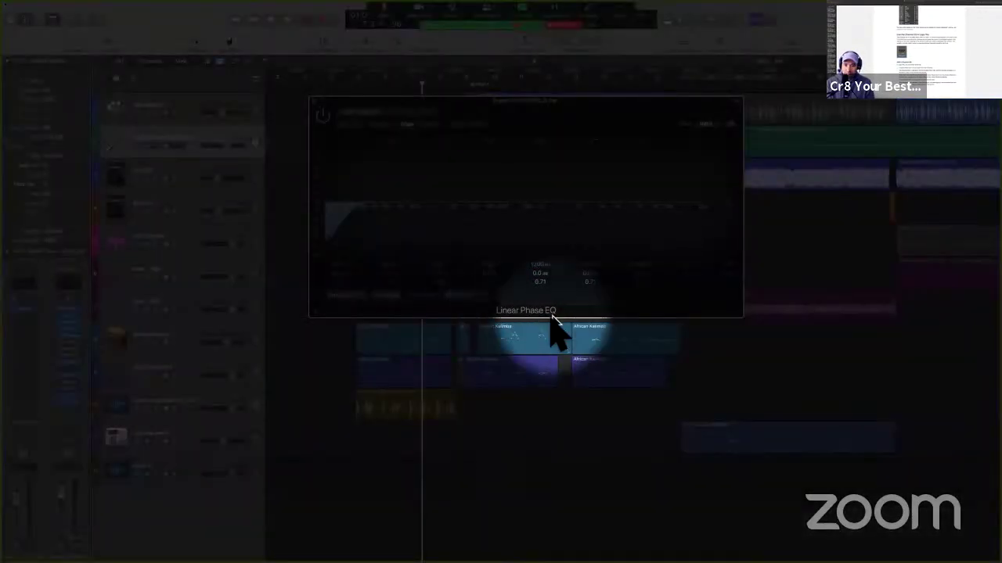
pyautogui.press('ctrl+alt+super+m')
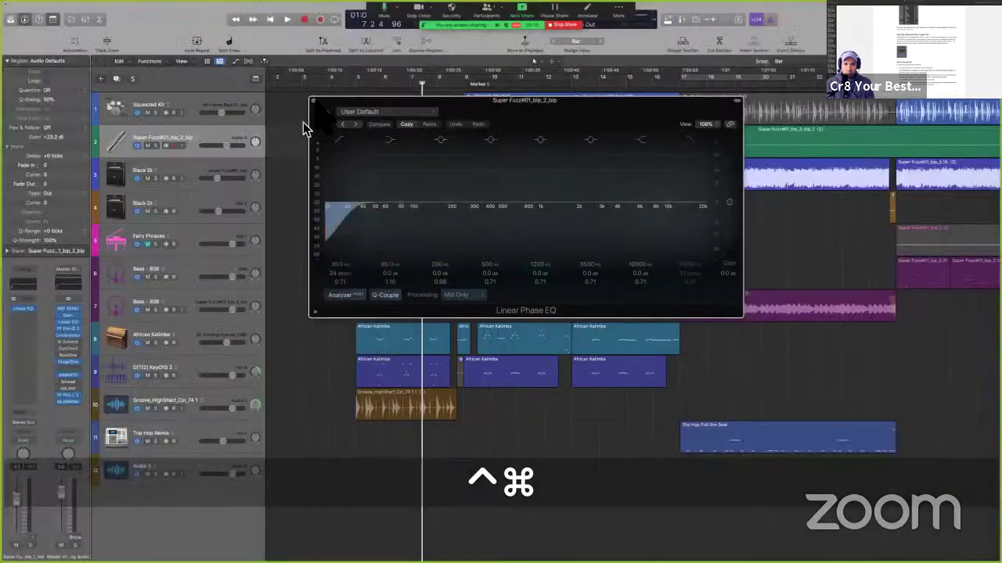
pyautogui.click(313, 104)
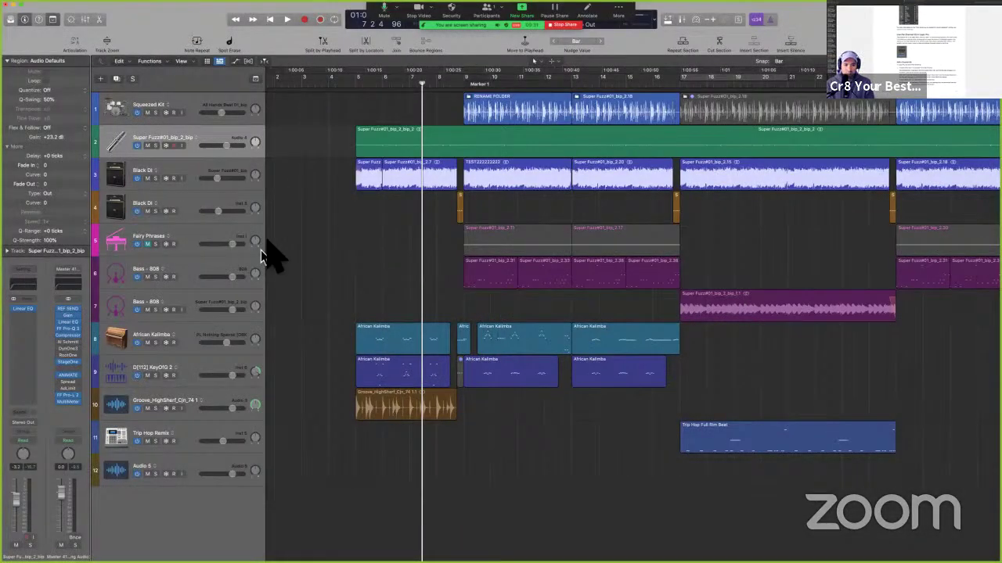
pyautogui.press('super+z')
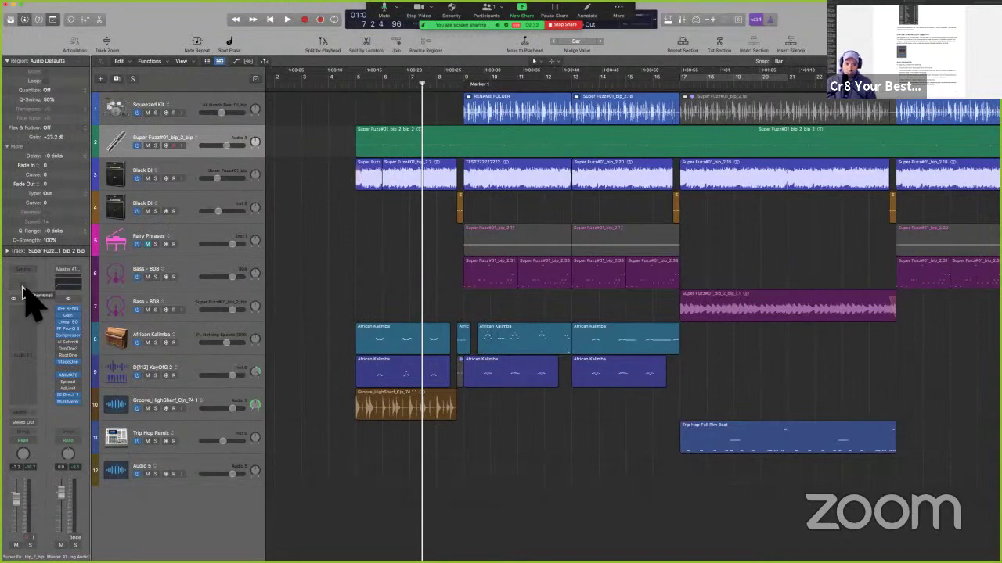
# Show the mixer and insert a Channel EQ on the Super Fuzz#01_bip_2_bip channel, moving its window clear of the channel strip
pyautogui.press('x')
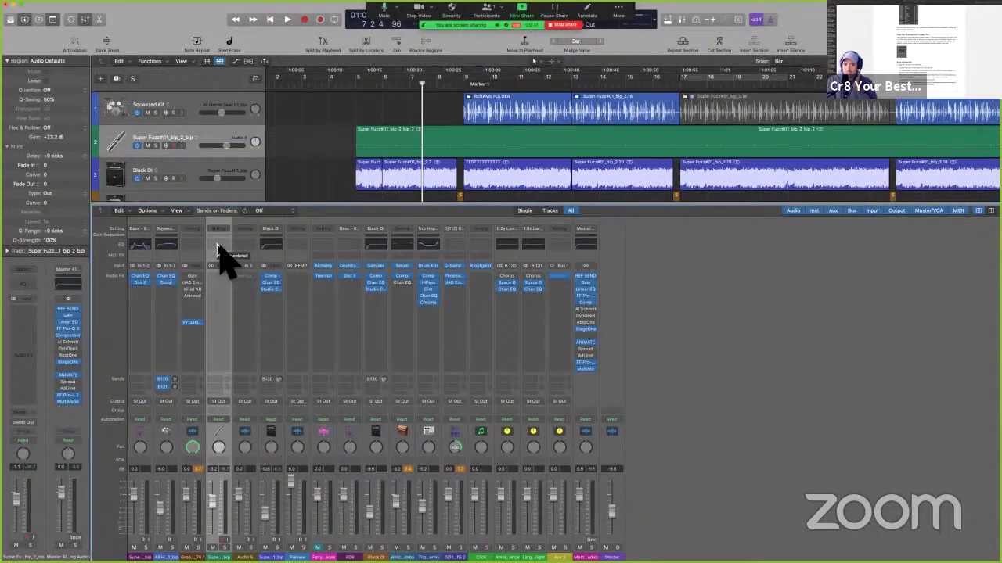
pyautogui.click(219, 254)
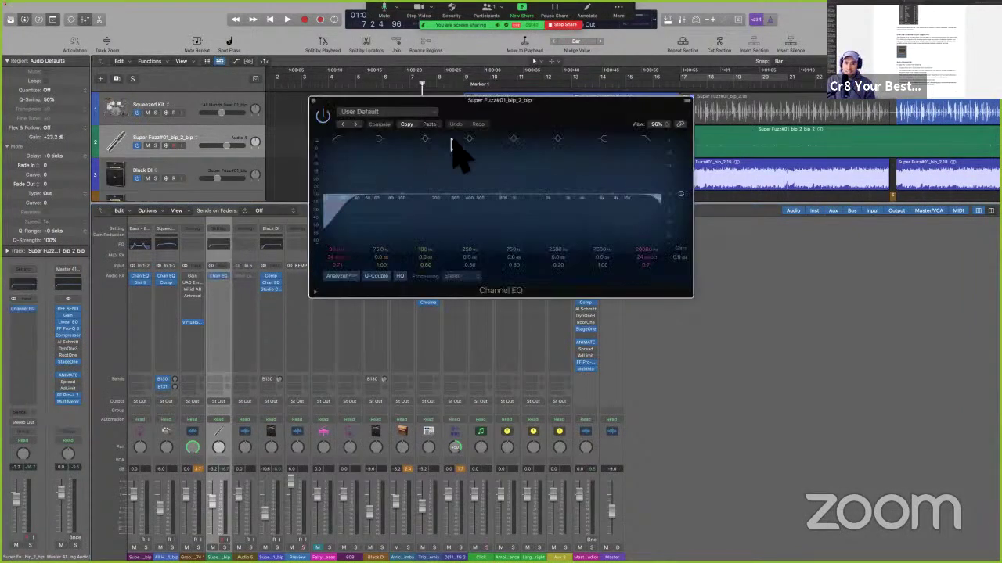
pyautogui.moveTo(442, 121); pyautogui.dragTo(605, 141)
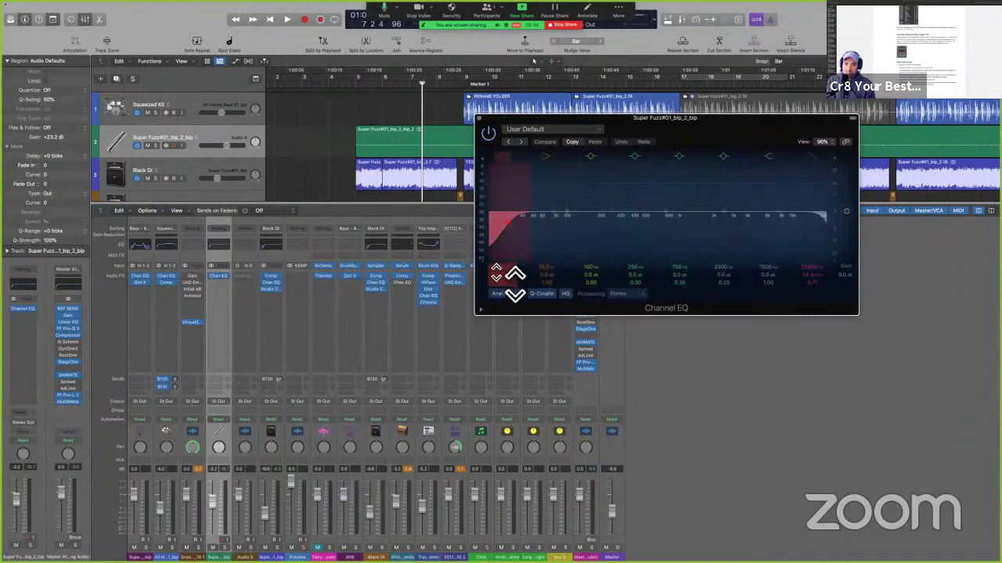
# Narrow the Channel EQ's response with its low cut and high cut, and boost the 750 Hz band by about 19.8 dB
pyautogui.moveTo(499, 269); pyautogui.dragTo(500, 267)
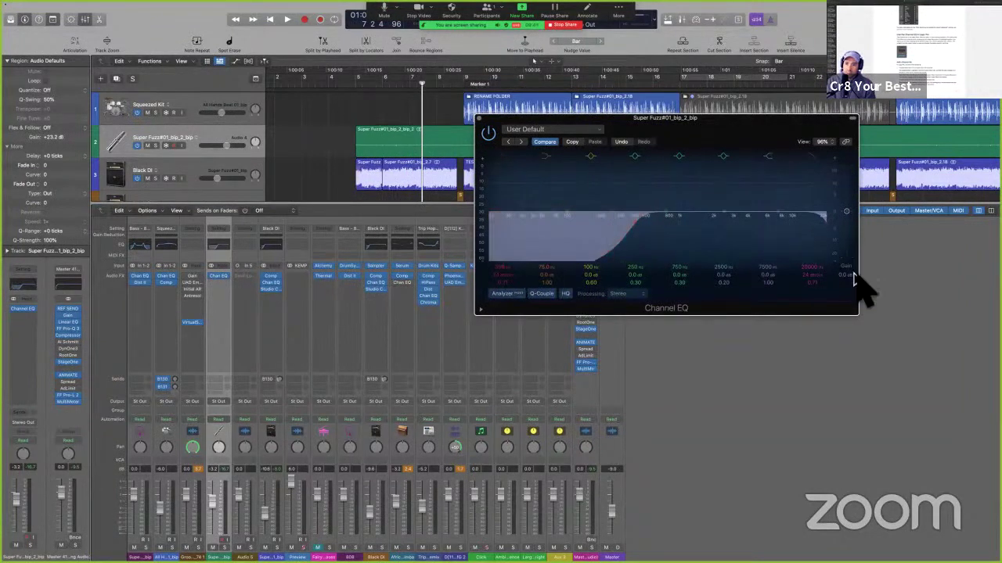
pyautogui.moveTo(814, 273); pyautogui.dragTo(814, 267)
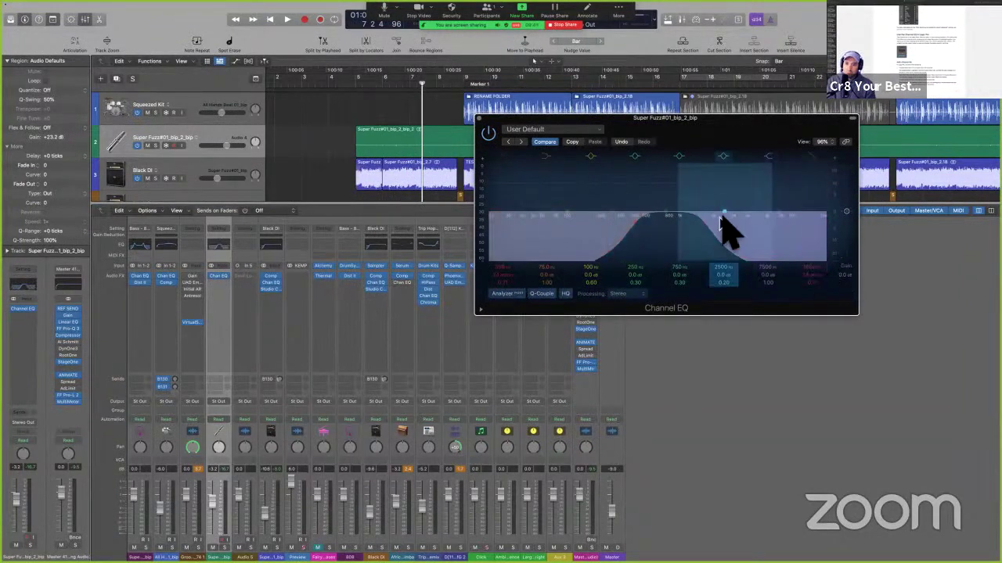
pyautogui.moveTo(669, 211); pyautogui.dragTo(666, 173)
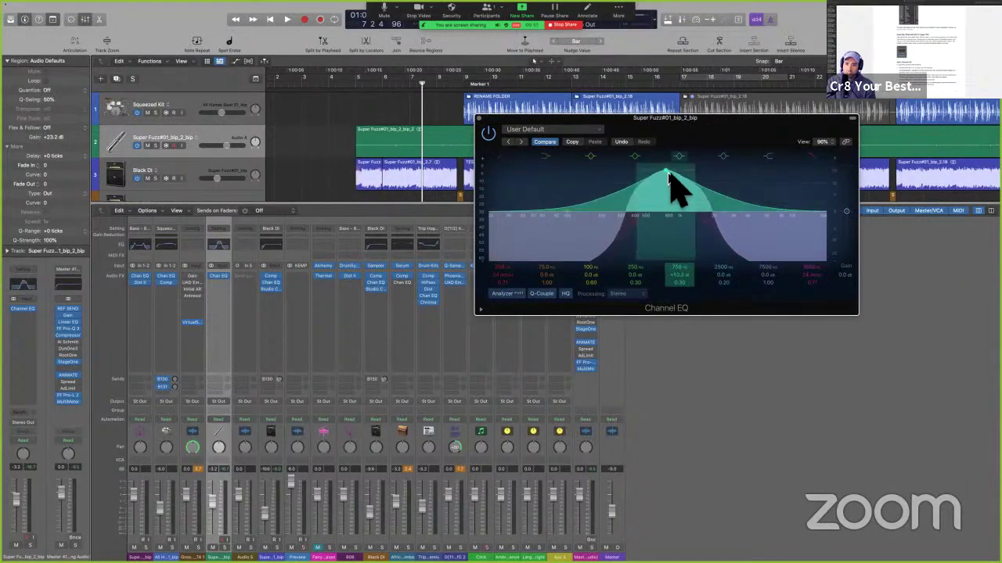
pyautogui.press('ctrl+alt+super+m')
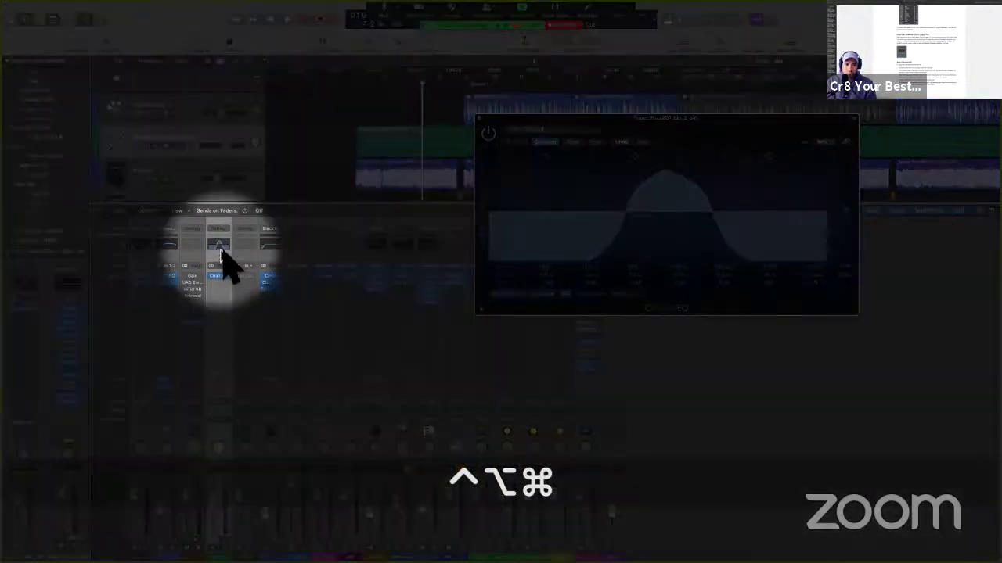
pyautogui.press('ctrl+alt+super+m')
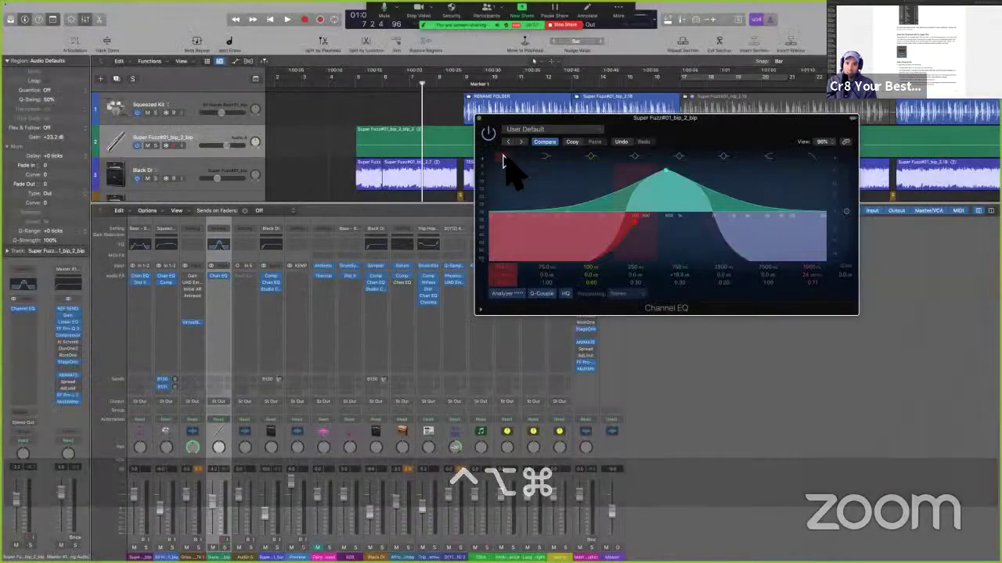
# Turn off the Channel EQ's low cut, high cut and 750 Hz bands
pyautogui.click(505, 160)
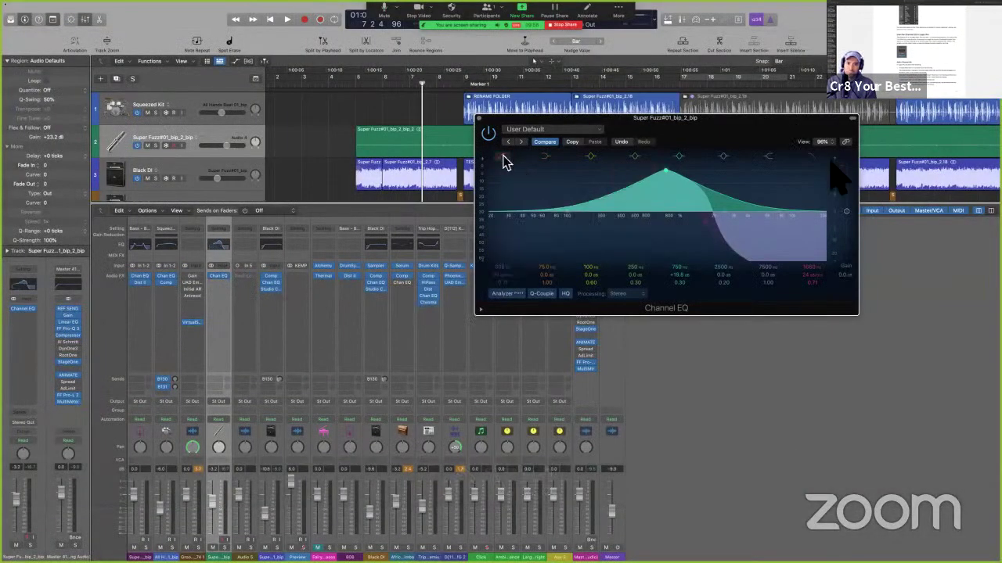
pyautogui.click(821, 160)
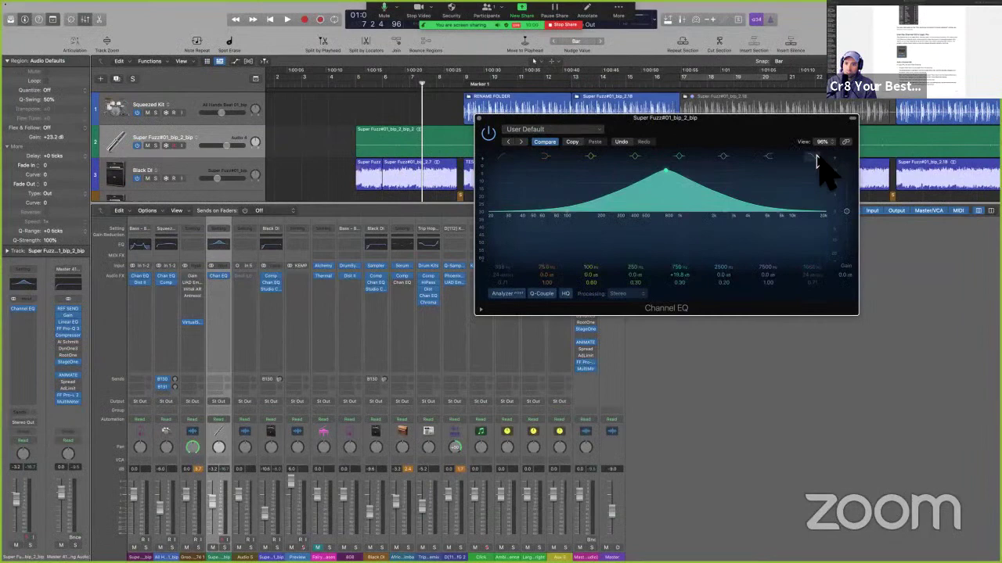
pyautogui.click(679, 158)
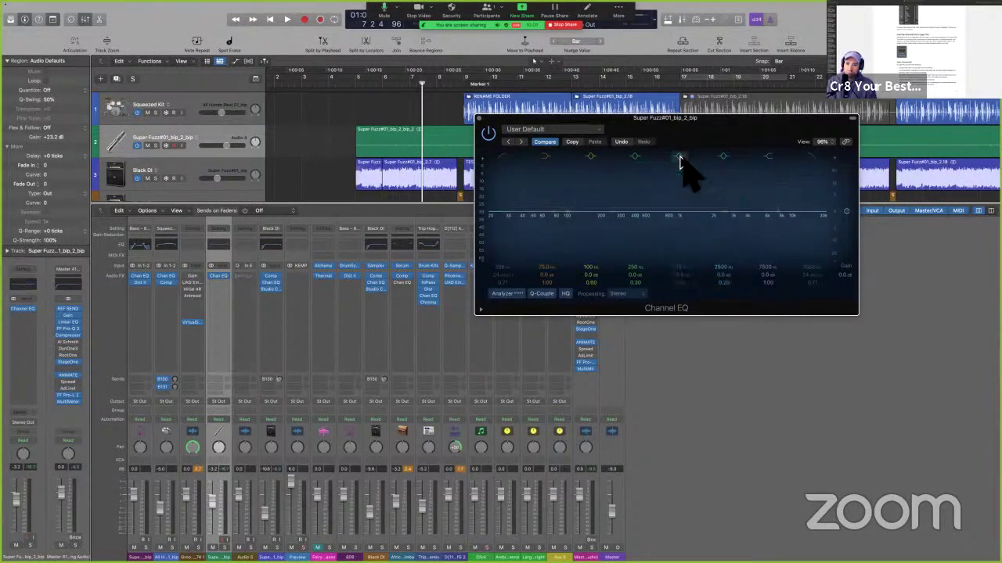
pyautogui.moveTo(671, 138); pyautogui.dragTo(630, 205)
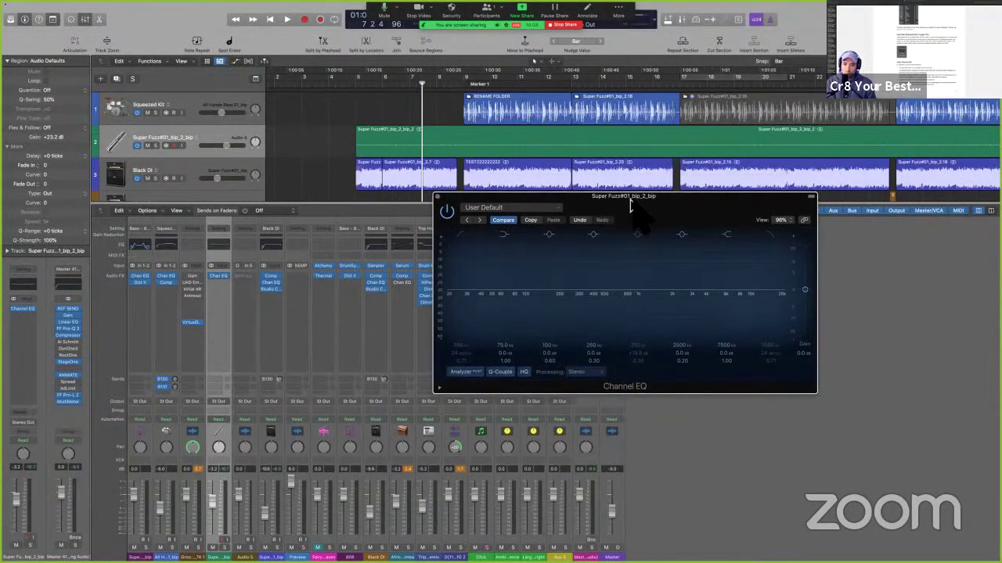
# Turn the Channel EQ's low cut band back on and set its frequency to 30 Hz
pyautogui.click(461, 234)
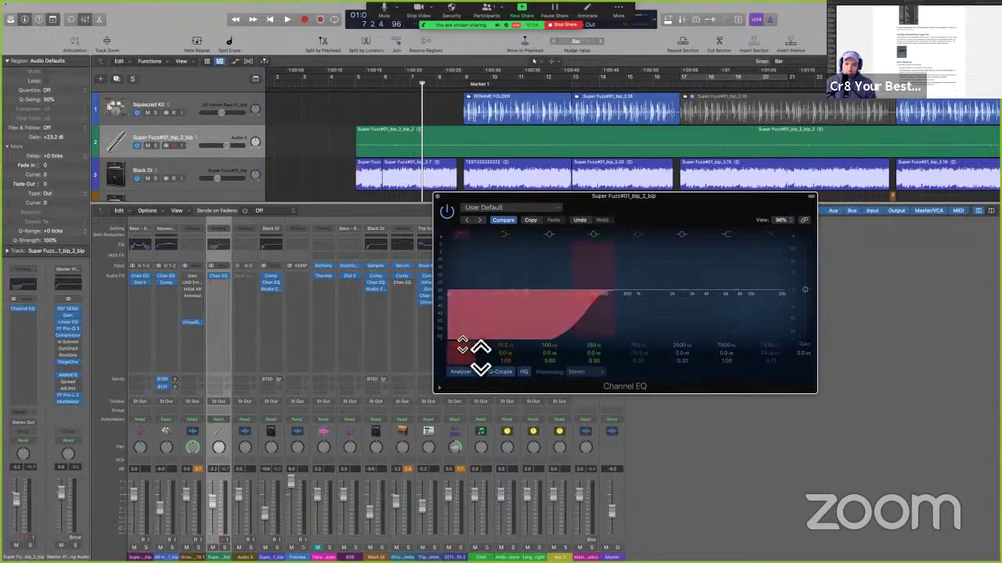
pyautogui.doubleClick(474, 346)
pyautogui.write('3')
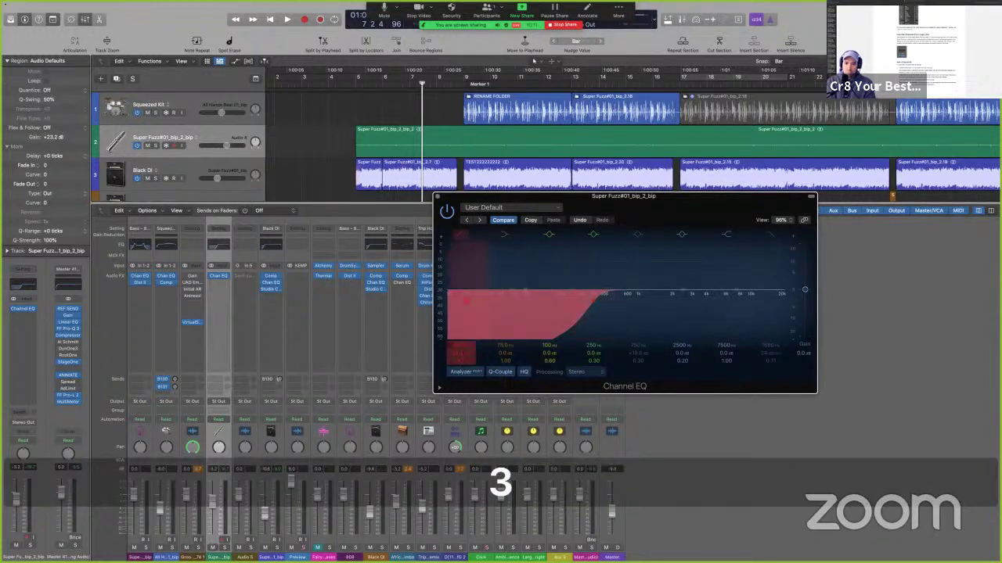
pyautogui.press('Return')
# Turn the high cut band back on, set its cutoff to just below 20 kHz, and close the Channel EQ
pyautogui.click(771, 237)
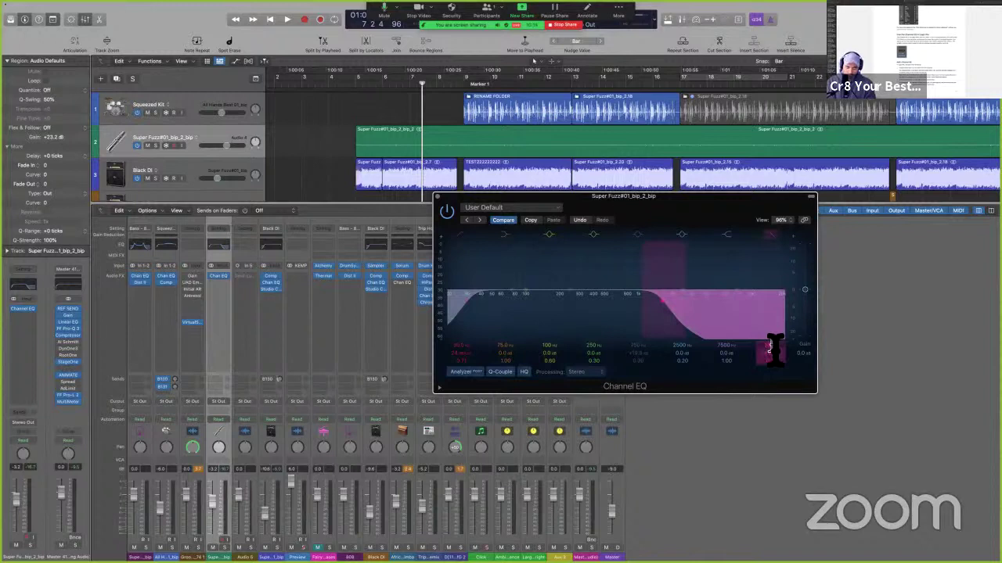
pyautogui.doubleClick(772, 348)
pyautogui.write('80')
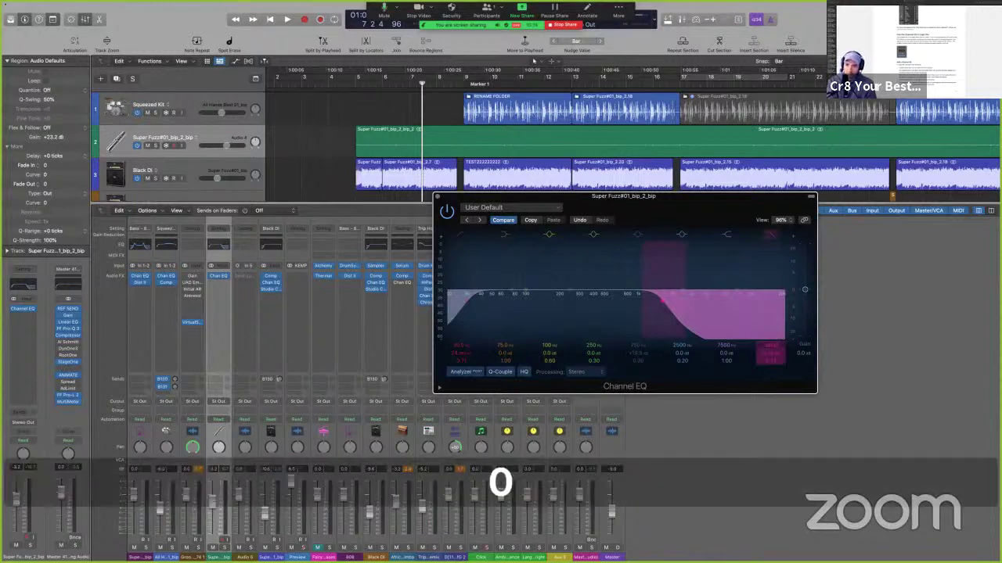
pyautogui.press('BackSpace')
pyautogui.write('0')
pyautogui.press('Return')
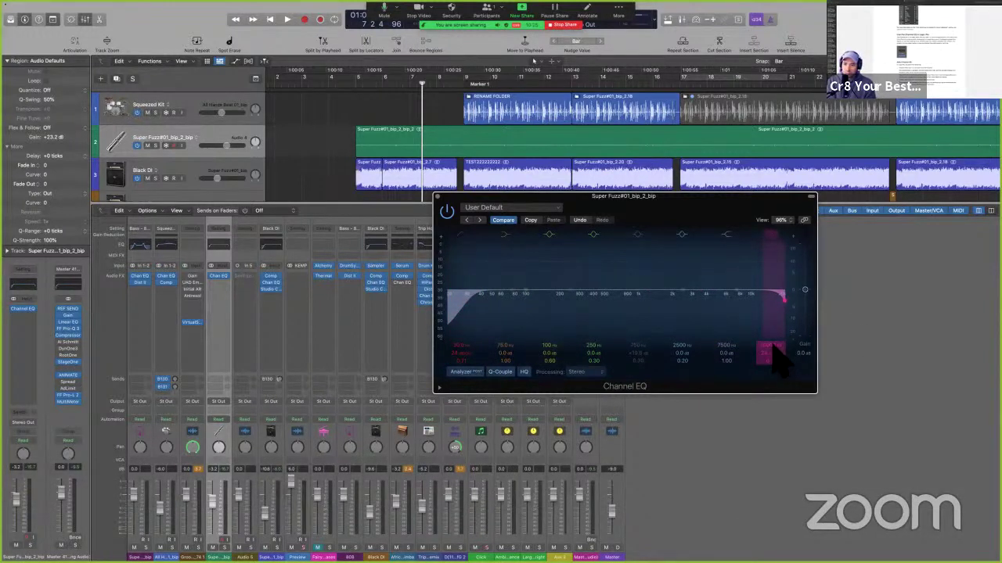
pyautogui.moveTo(772, 345); pyautogui.dragTo(773, 355)
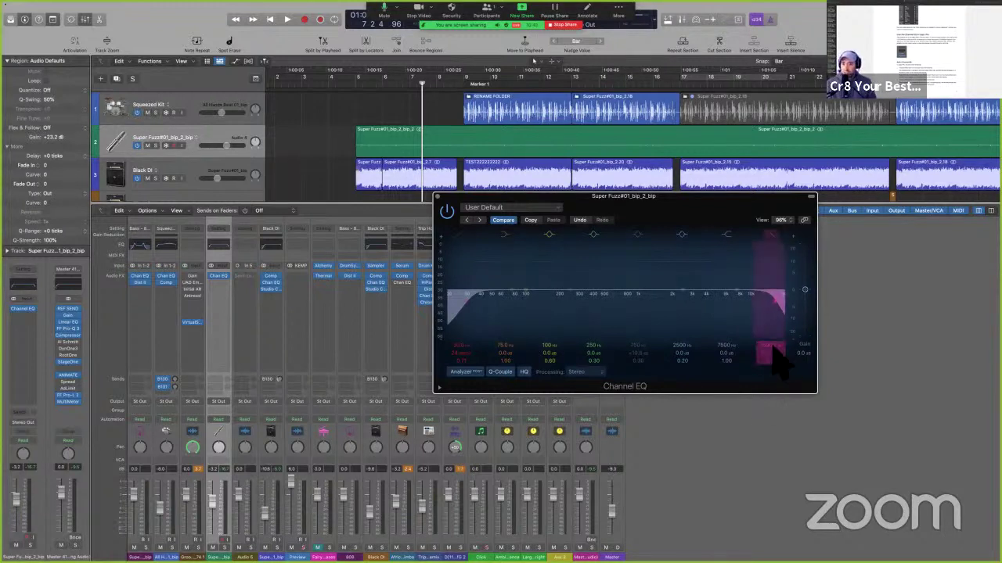
pyautogui.click(773, 353)
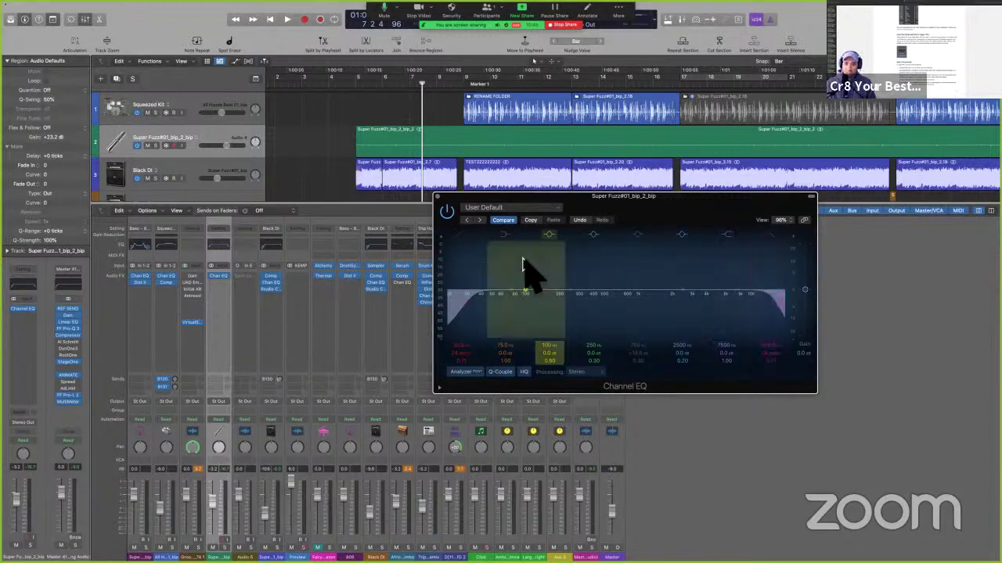
pyautogui.click(438, 196)
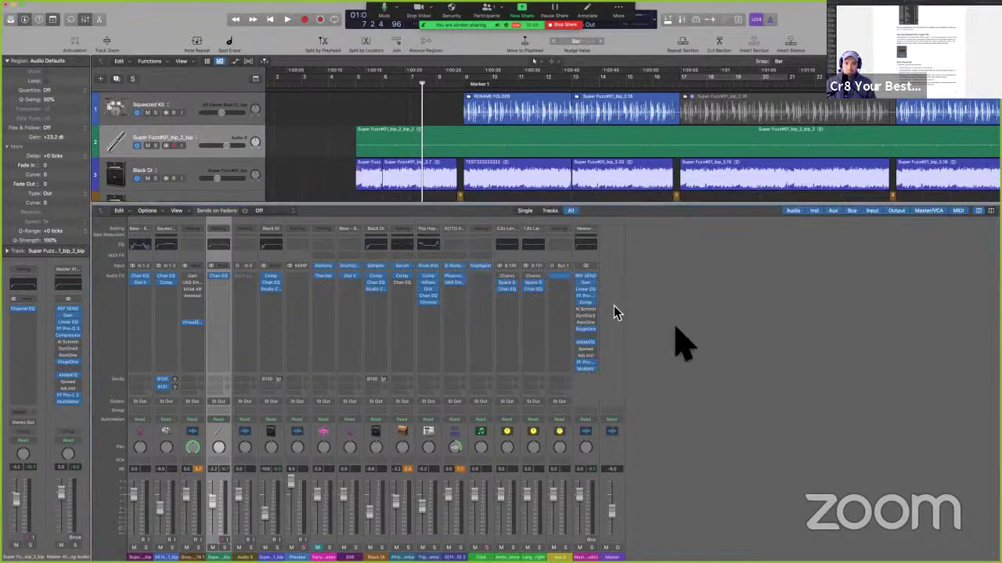
pyautogui.click(686, 335)
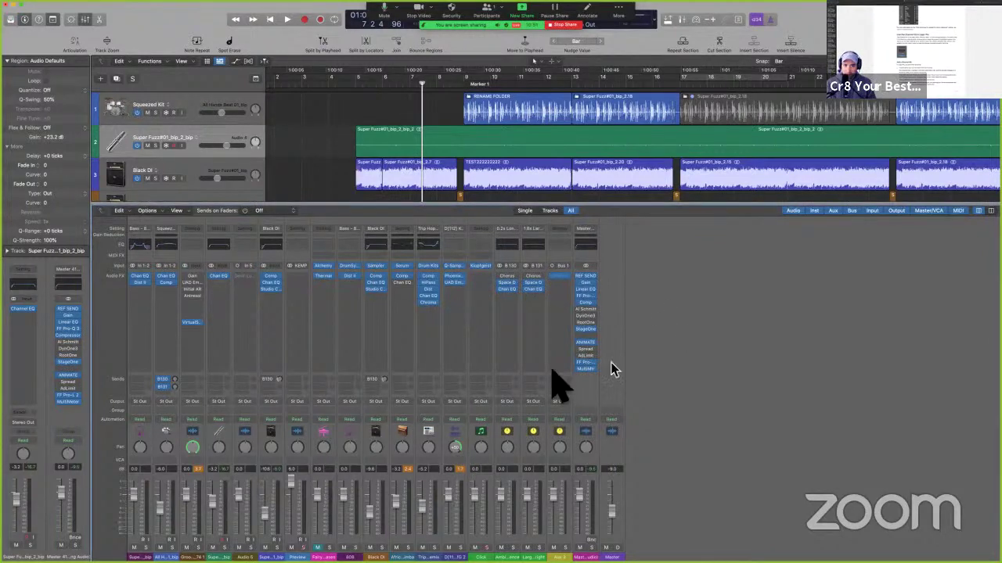
# Check the Add a Channel EQ section in the Logic Pro User Guide, and open the Squeezed Kit channel's Compressor in Logic Pro
pyautogui.hotkey('ctrl', 'Left')
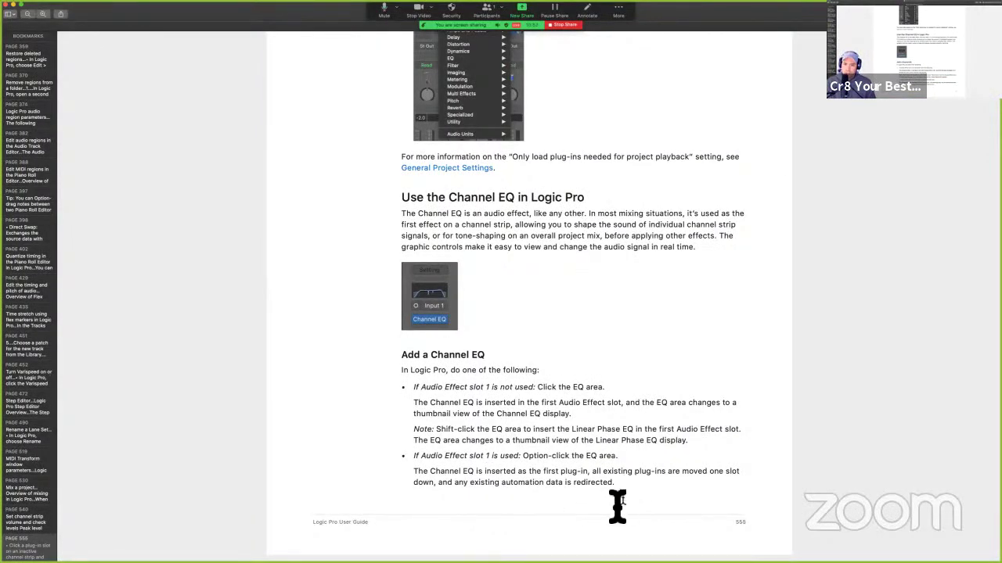
pyautogui.hotkey('ctrl', 'Right')
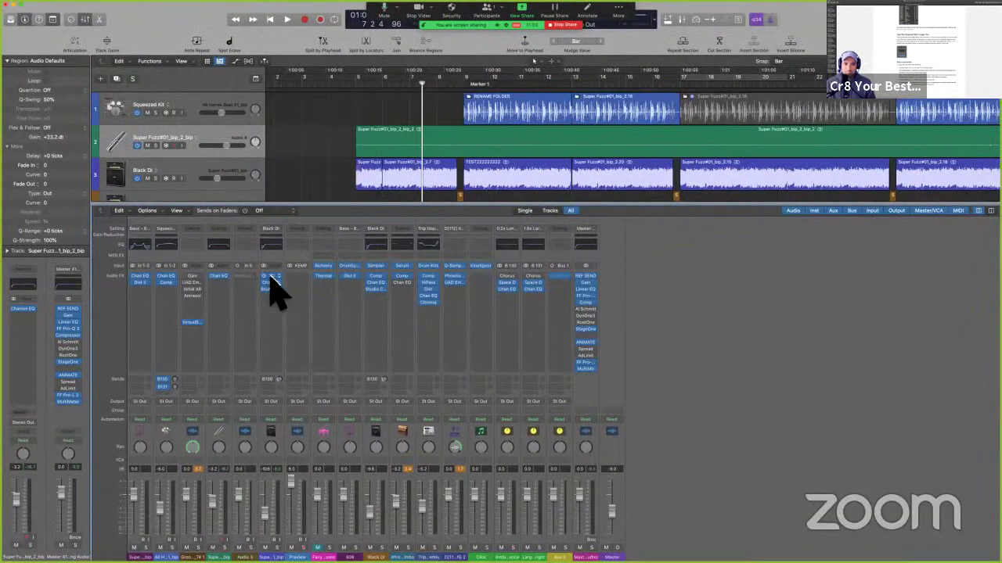
pyautogui.moveTo(266, 276); pyautogui.dragTo(166, 283)
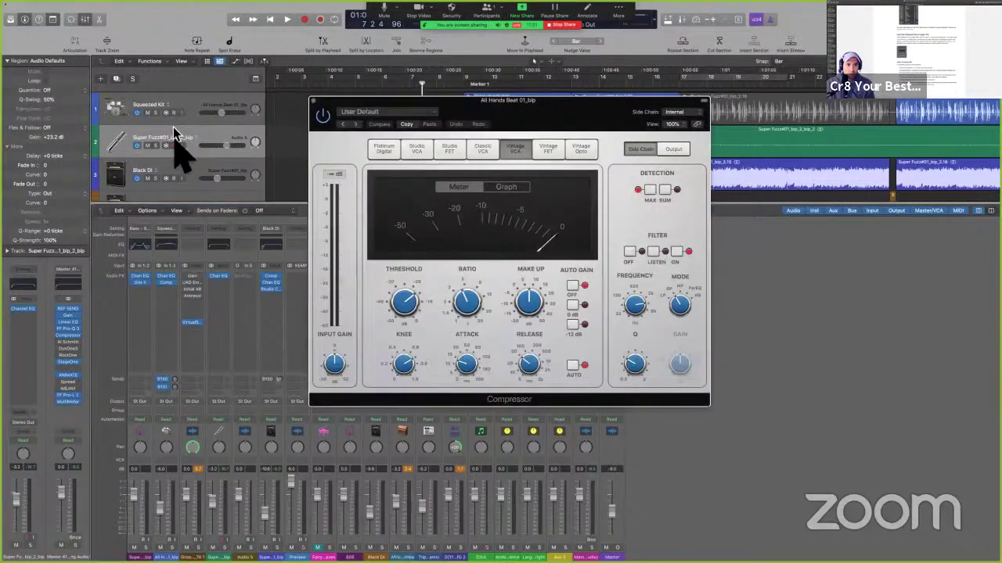
# Close the Compressor window and select the Squeezed Kit track
pyautogui.click(314, 100)
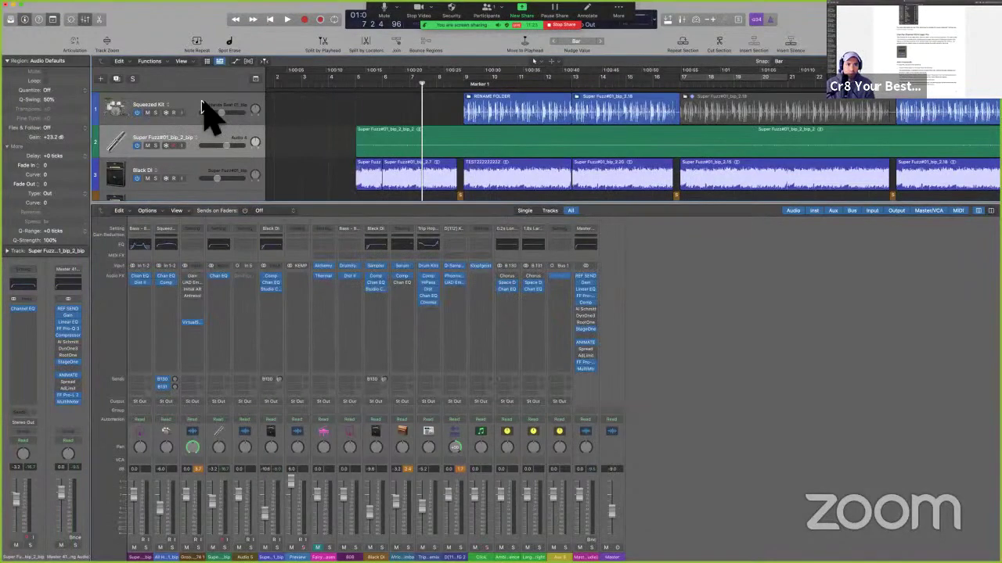
pyautogui.click(202, 102)
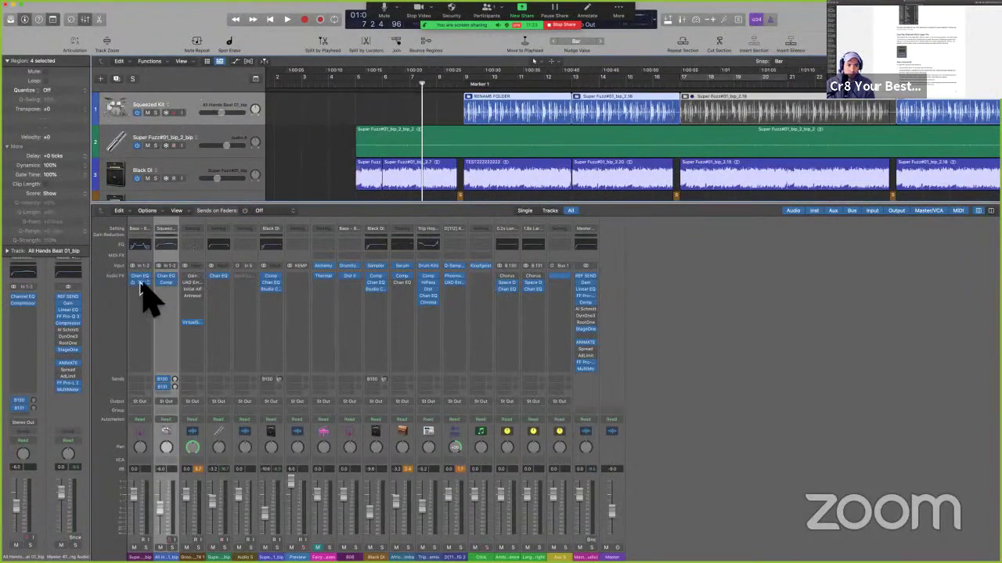
# Try moving the distortion plug-in from the first Bass channel strip to the Squeezed Kit channel's effect slots twice, undoing each move
pyautogui.moveTo(144, 285); pyautogui.dragTo(29, 298)
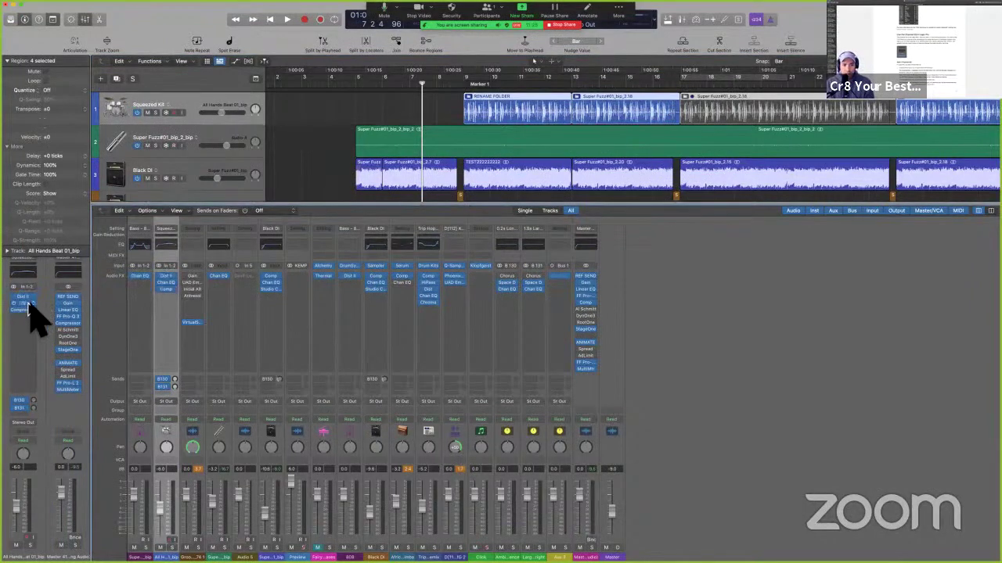
pyautogui.press('super+z')
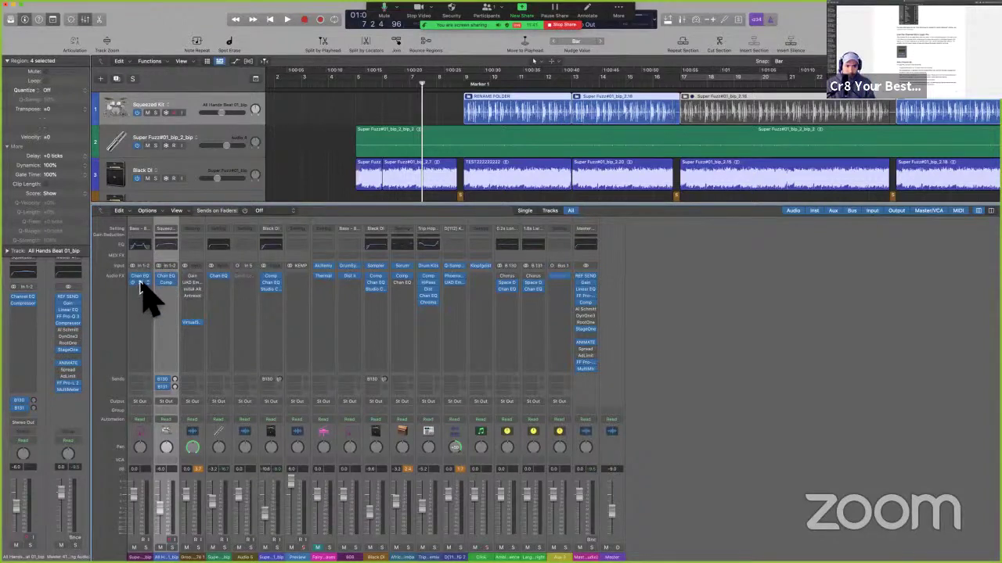
pyautogui.moveTo(140, 281); pyautogui.dragTo(33, 306)
pyautogui.press('super+z')
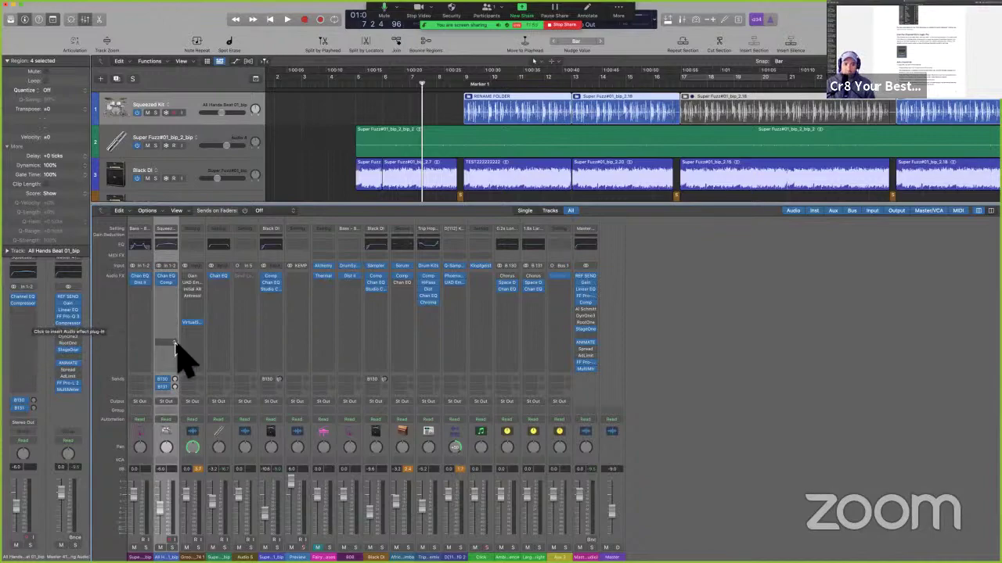
# Switch to the Logic Pro User Guide's "Work in the plug-in window" section and share the guide's desktop in Zoom
pyautogui.hotkey('ctrl', 'Left')
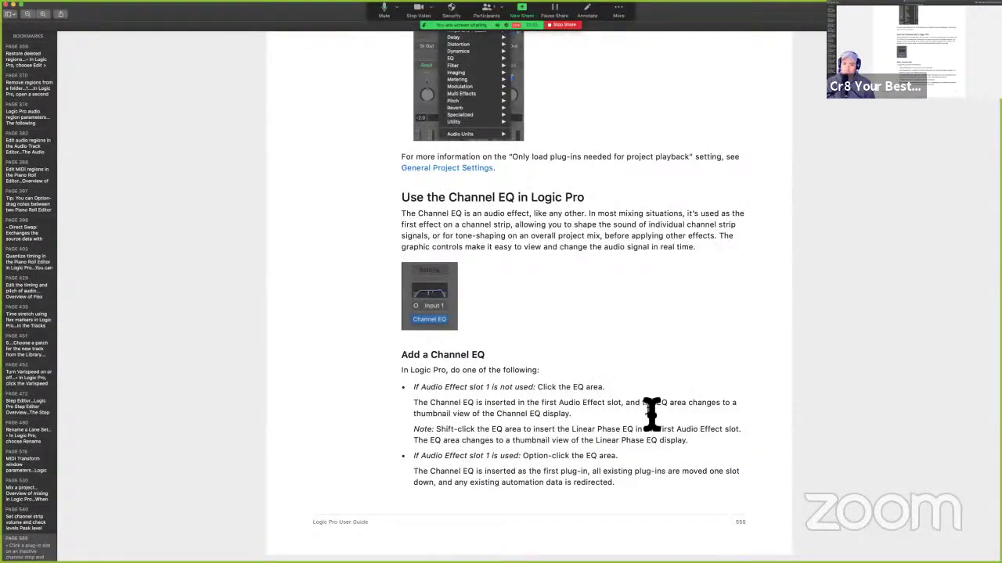
pyautogui.press('Down')
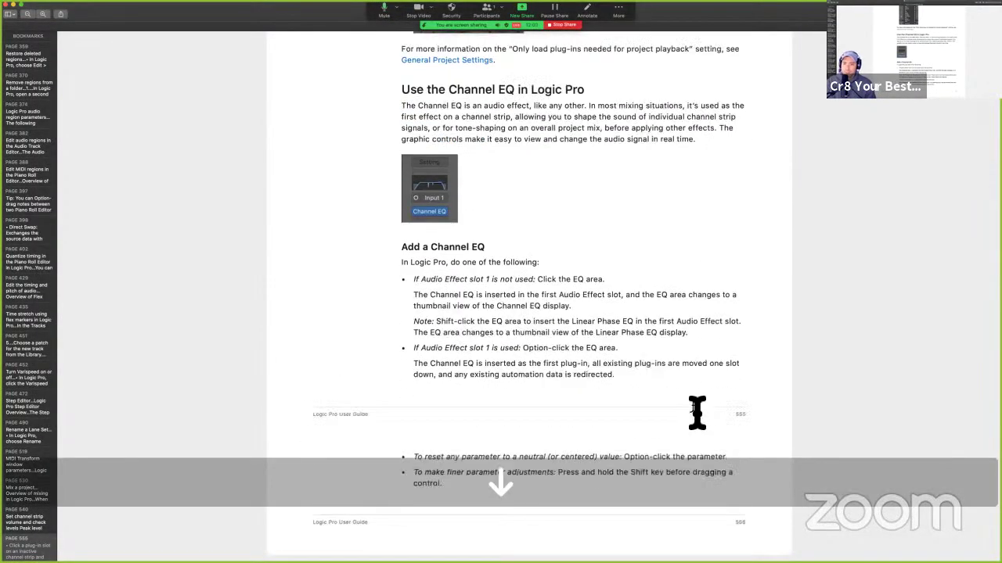
pyautogui.click(521, 9)
pyautogui.press('Return')
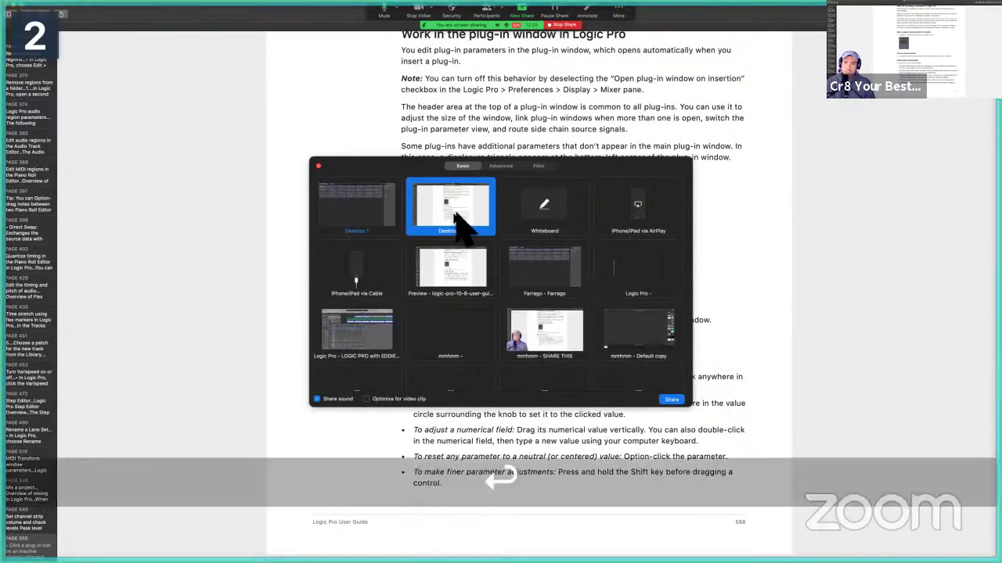
# Read the guide's note on turning off "Open plug-in window on insertion" and the header area description
pyautogui.scroll(1, 653, 248)
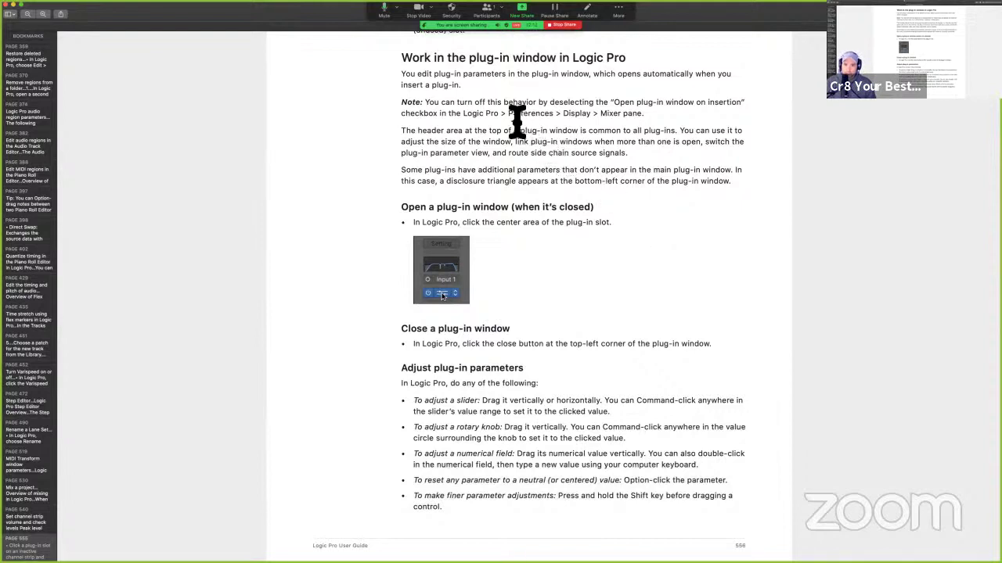
pyautogui.moveTo(508, 114); pyautogui.dragTo(745, 107)
pyautogui.click(646, 125)
pyautogui.click(610, 160)
# Return to Logic Pro, hide the Mixer, and check the plug-in window options in the Mixer display preferences
pyautogui.hotkey('ctrl', 'Right')
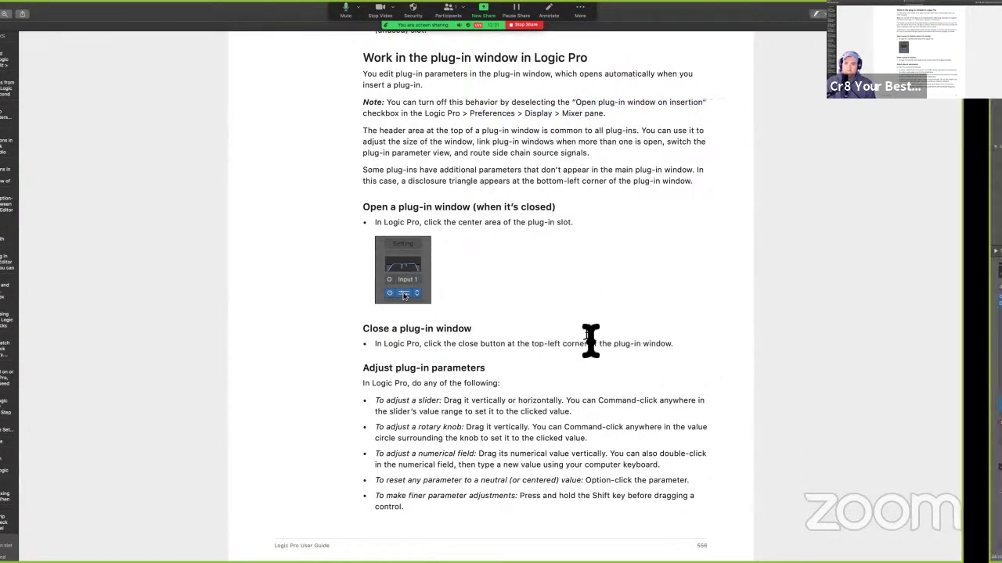
pyautogui.press('x')
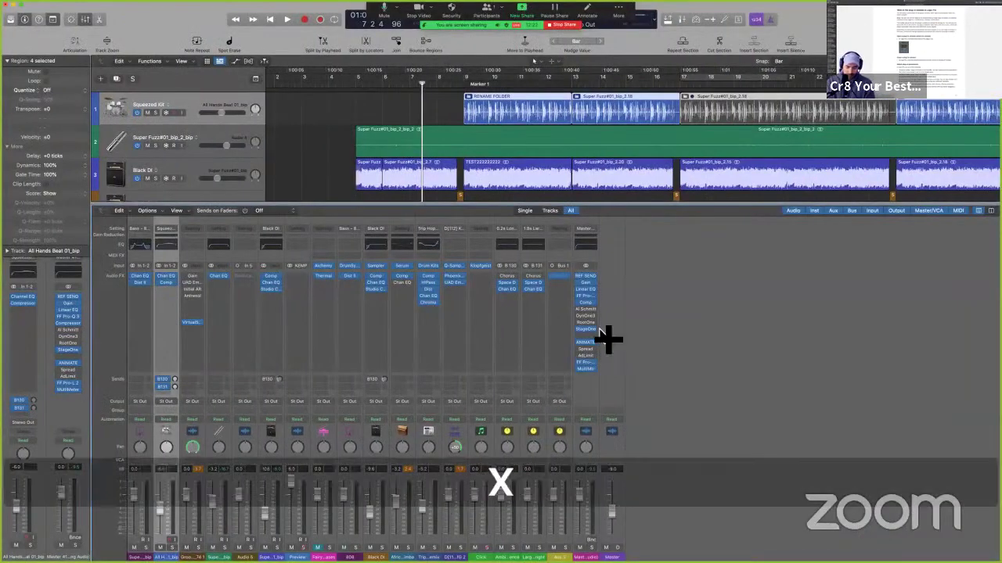
pyautogui.press('super+comma')
pyautogui.click(469, 208)
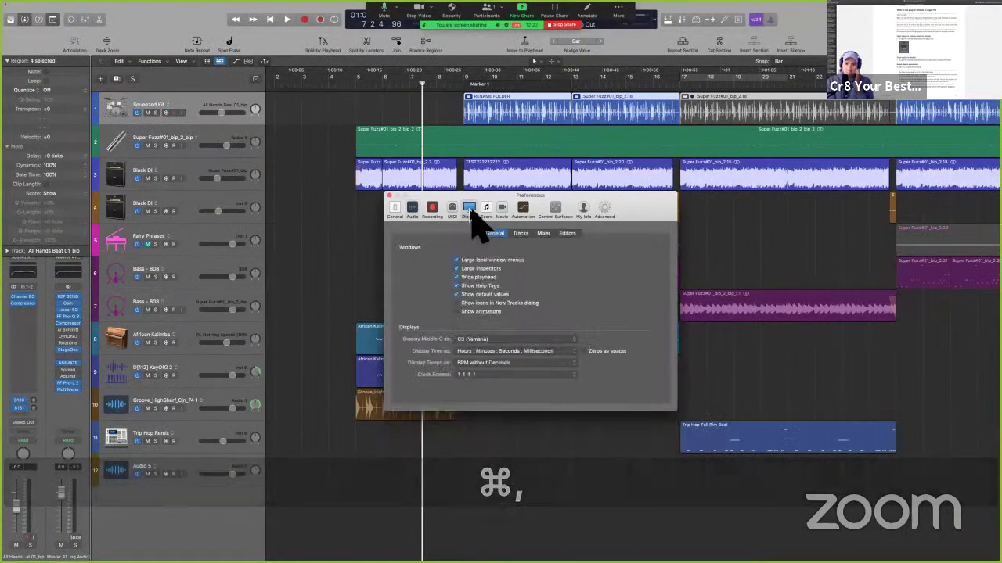
pyautogui.click(523, 234)
pyautogui.click(544, 237)
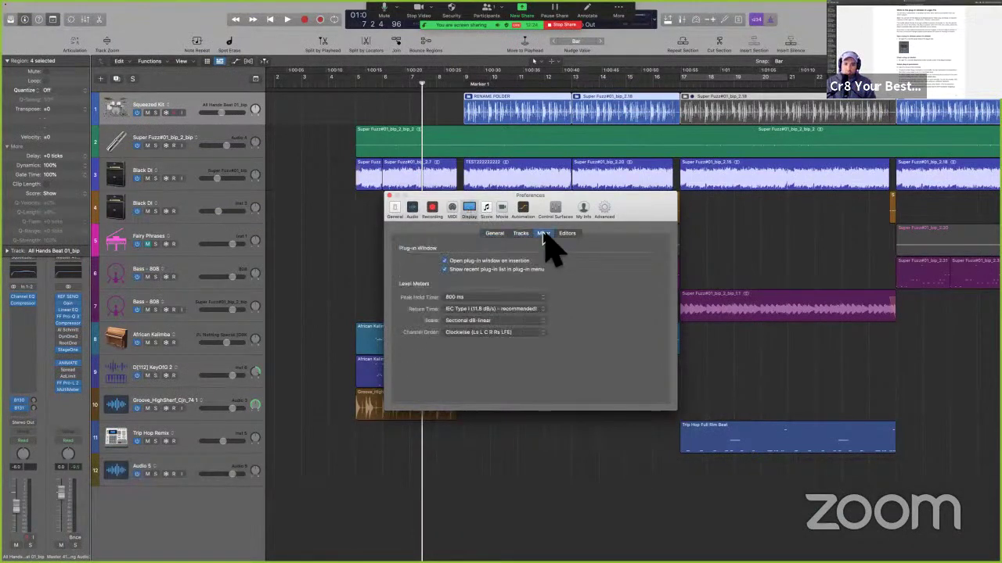
pyautogui.press('ctrl+alt+super+m')
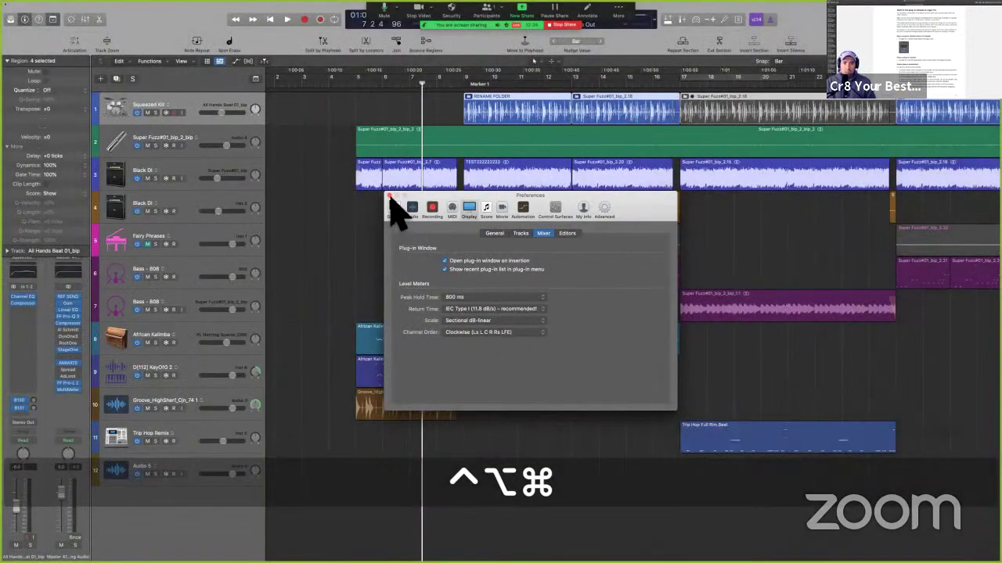
pyautogui.click(393, 198)
# Insert a Bitcrusher in an empty effect slot on the Squeezed Kit channel strip and remove it again
pyautogui.click(27, 319)
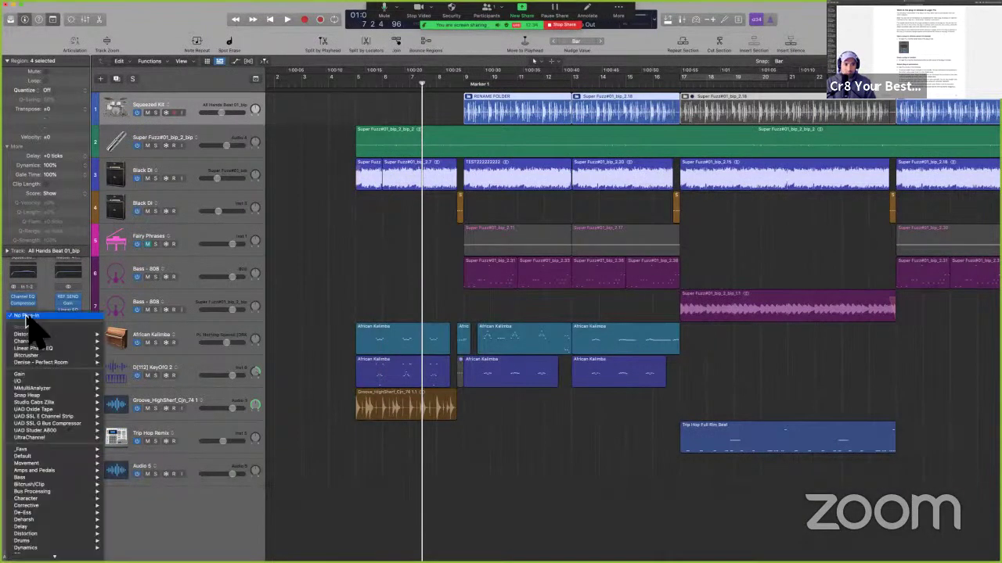
pyautogui.moveTo(61, 349)
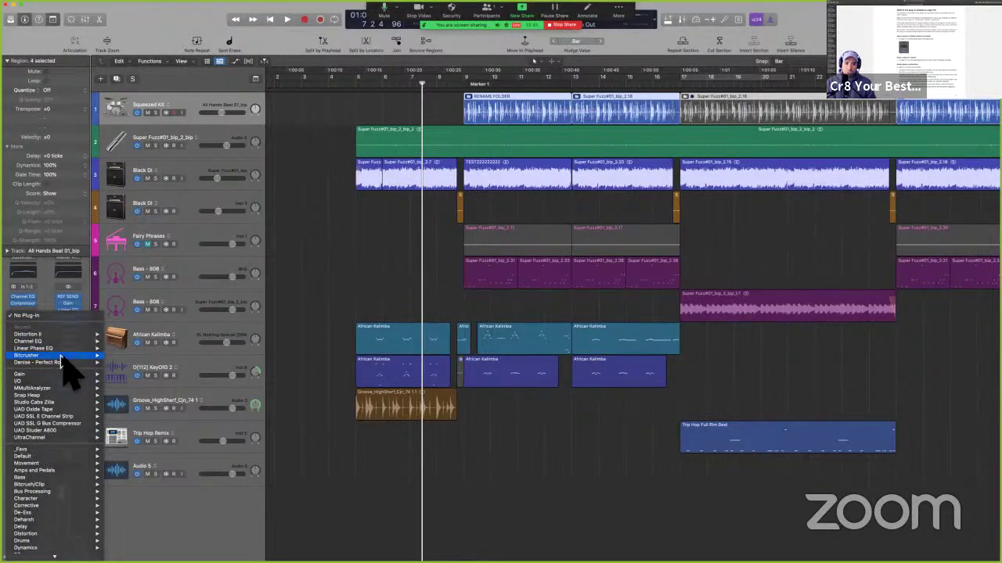
pyautogui.click(61, 357)
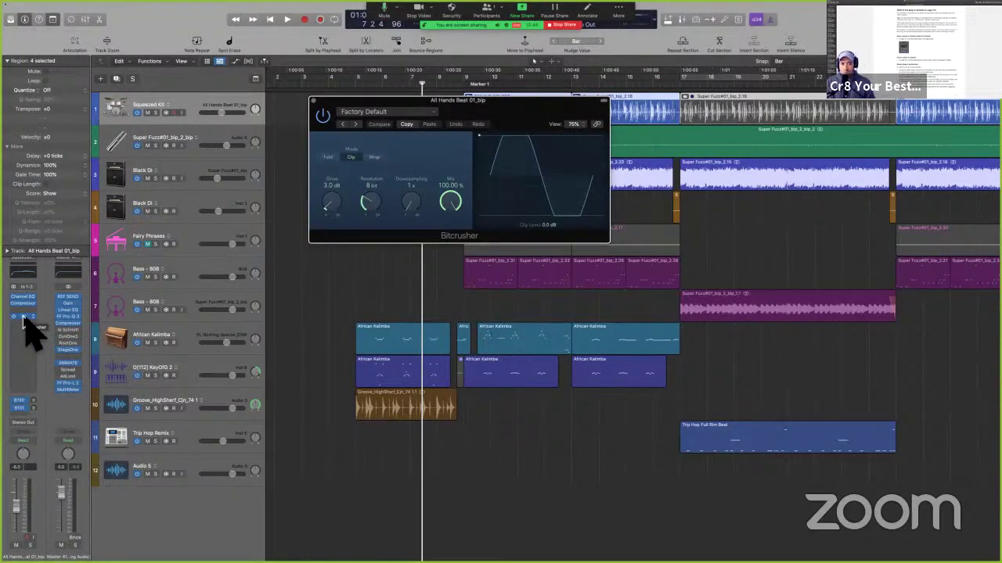
pyautogui.press('Return')
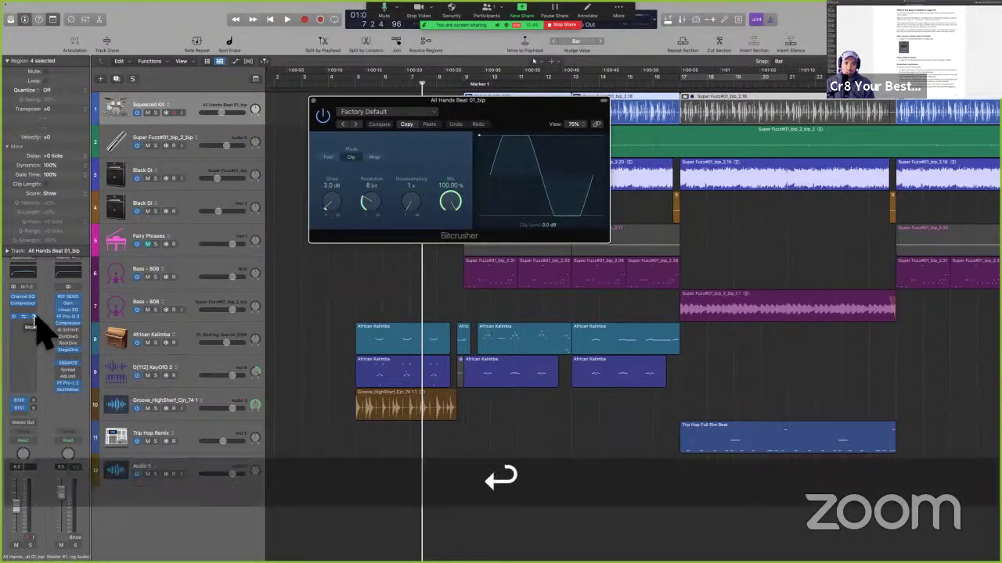
pyautogui.click(35, 316)
pyautogui.press('n')
pyautogui.press('Return')
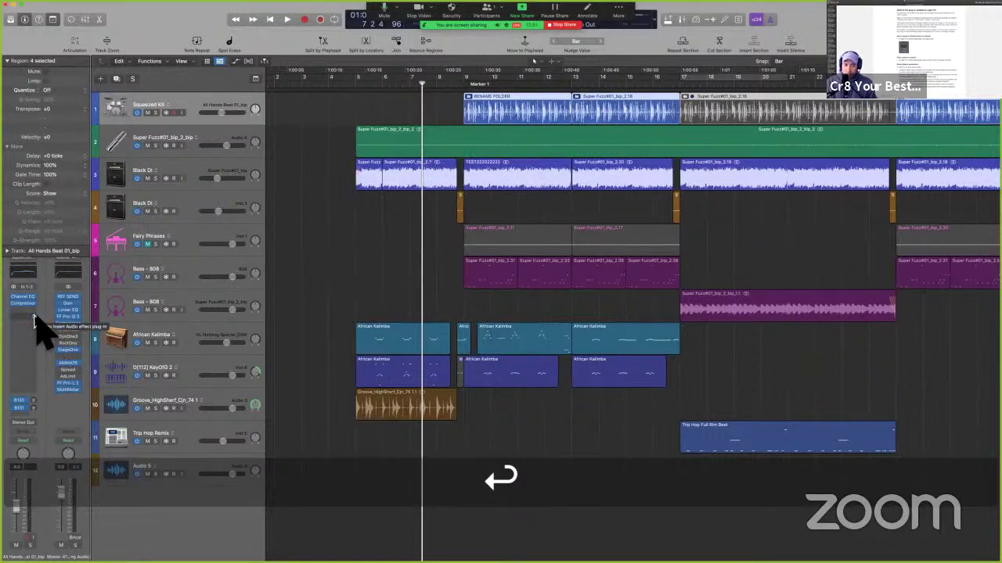
pyautogui.click(331, 279)
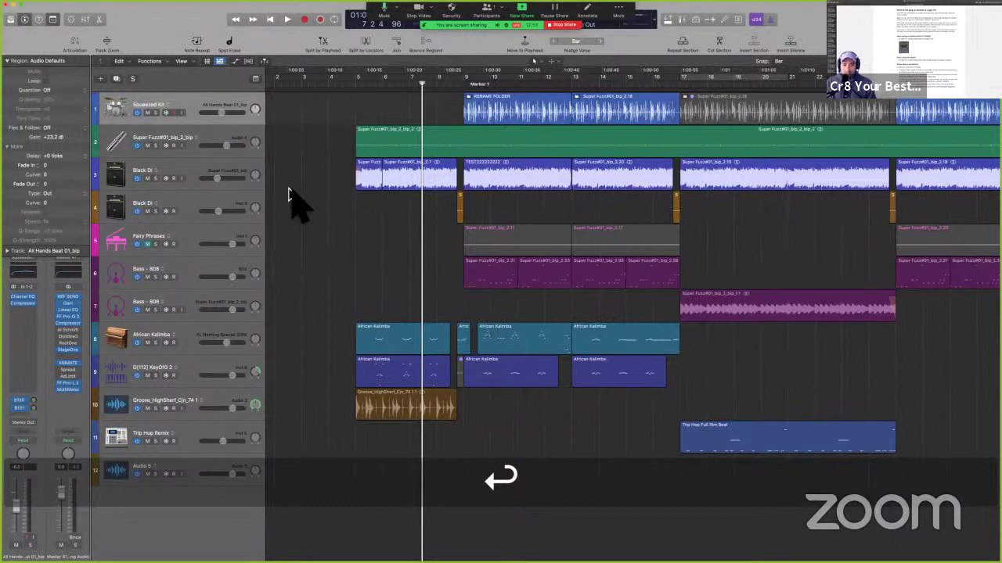
pyautogui.click(29, 319)
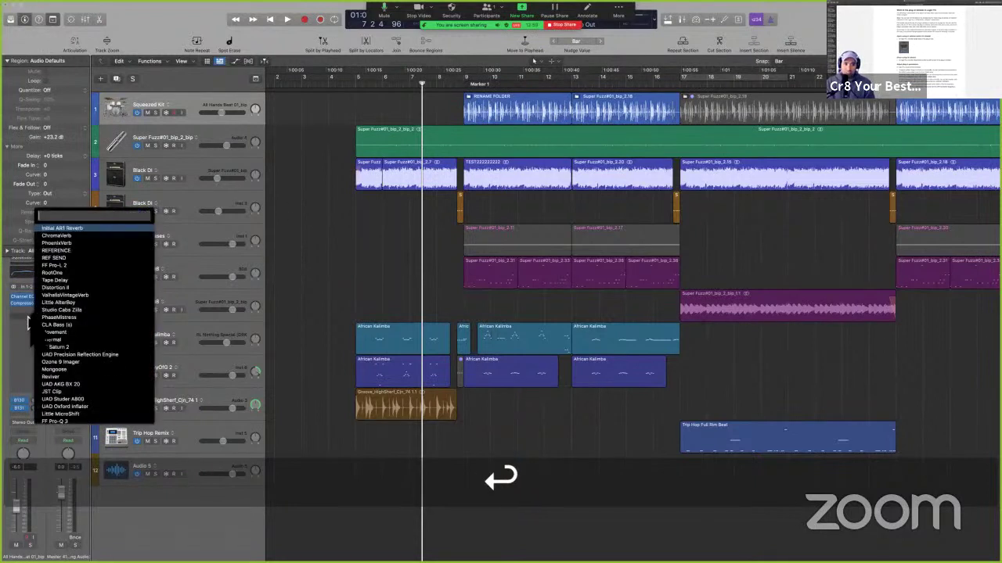
pyautogui.click(23, 322)
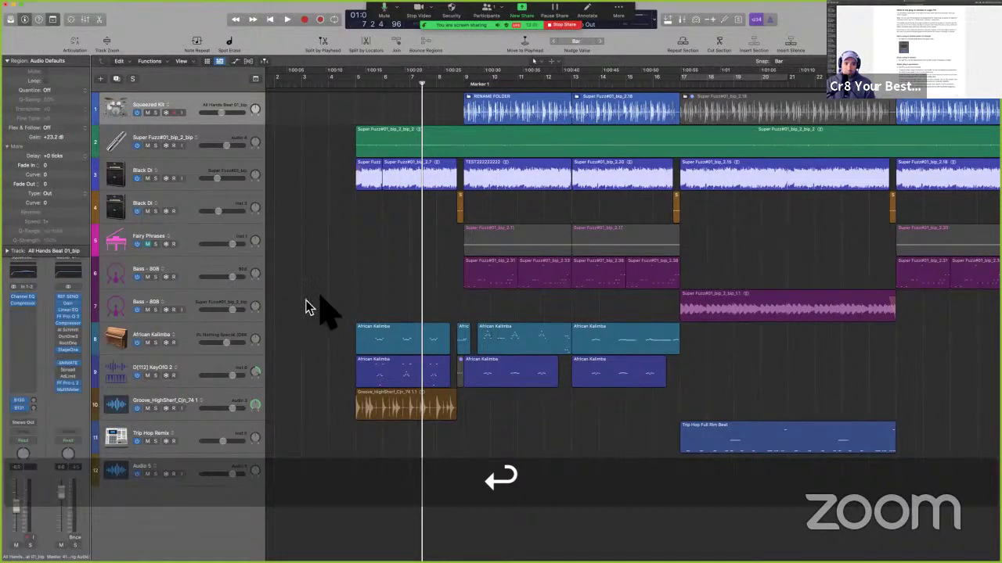
# Read in the Logic Pro User Guide how to open a plug-in window and use its header for sizing, linking and side chain routing
pyautogui.hotkey('ctrl', 'Left')
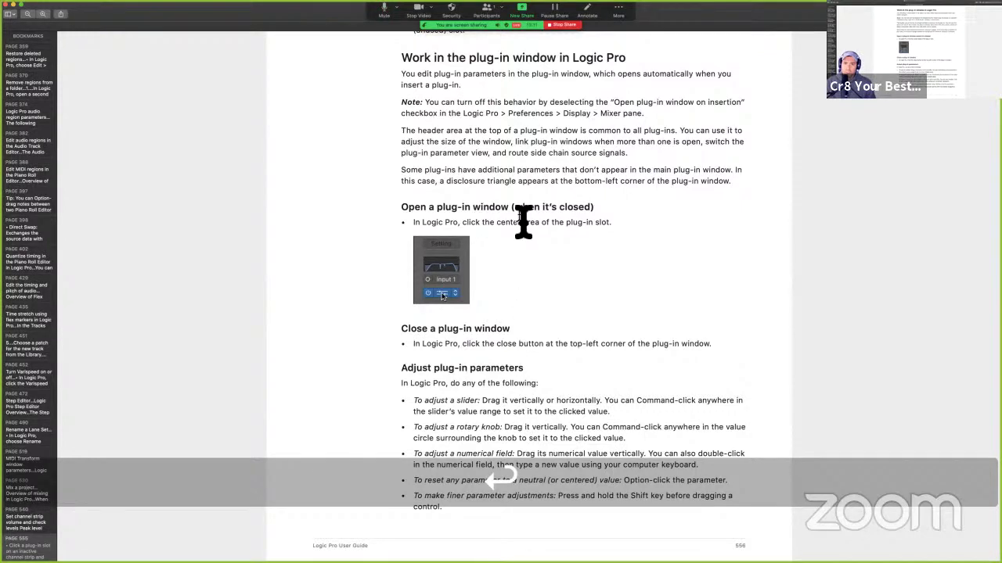
pyautogui.moveTo(479, 227); pyautogui.dragTo(618, 232)
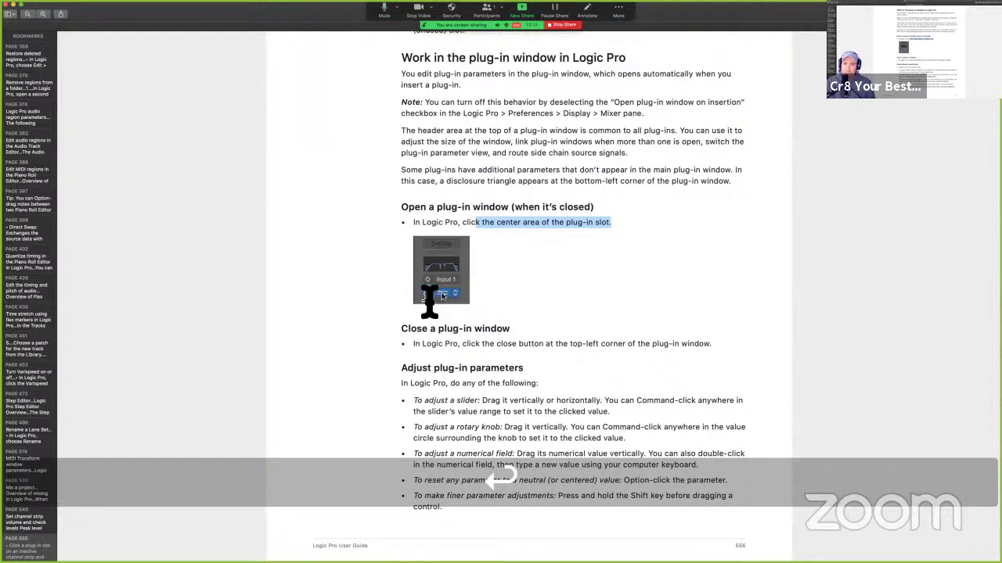
pyautogui.click(532, 137)
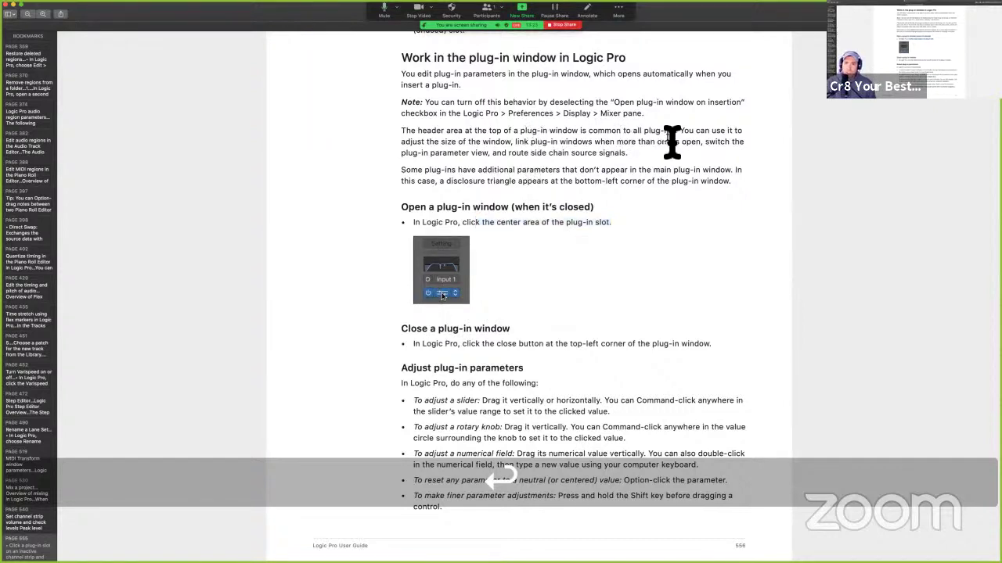
pyautogui.moveTo(680, 131); pyautogui.dragTo(517, 148)
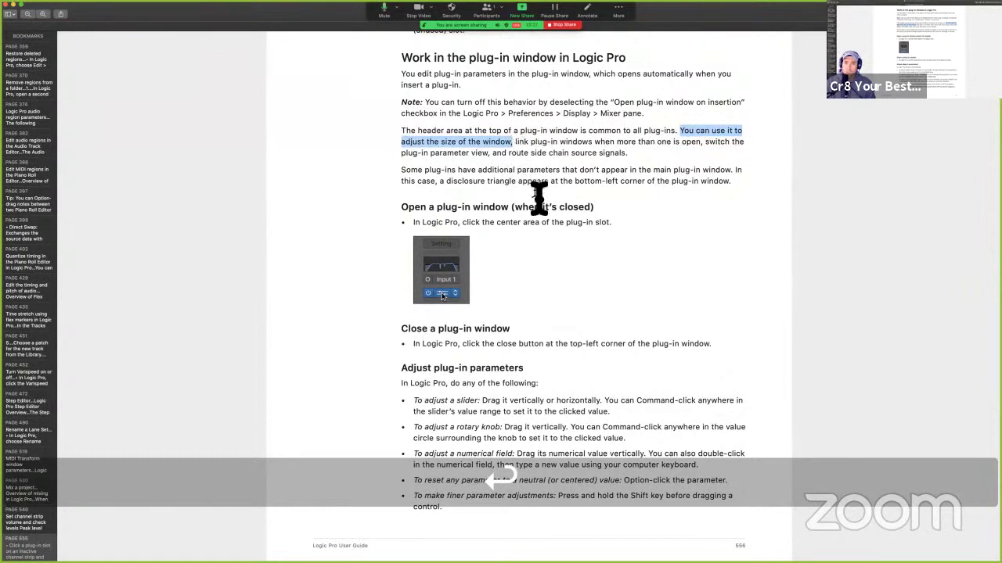
pyautogui.click(523, 149)
pyautogui.moveTo(522, 149); pyautogui.dragTo(707, 145)
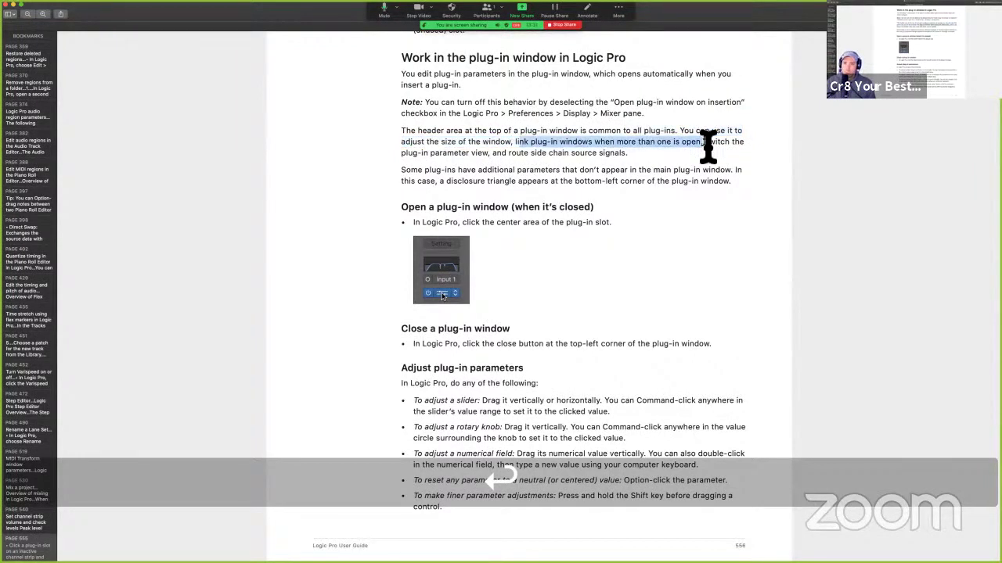
pyautogui.click(708, 146)
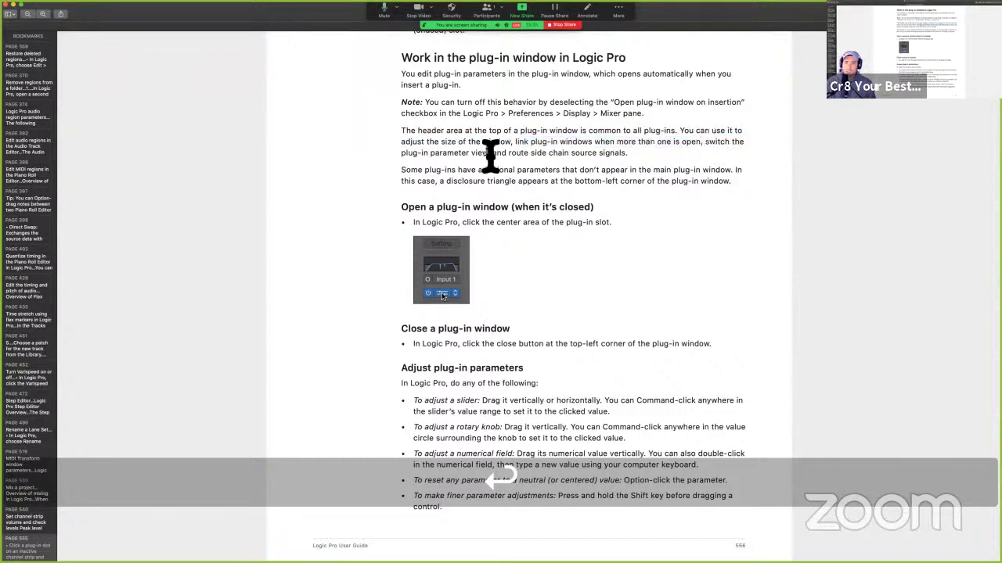
pyautogui.moveTo(521, 154); pyautogui.dragTo(637, 159)
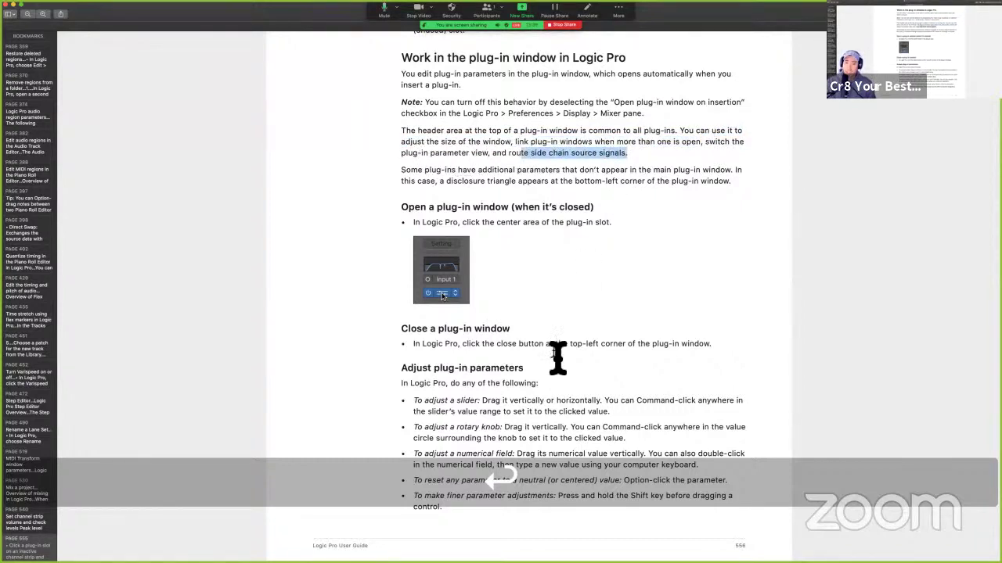
# Read the guide's "Adjust plug-in parameters" section on setting sliders and rotary knobs
pyautogui.scroll(-2, 557, 358)
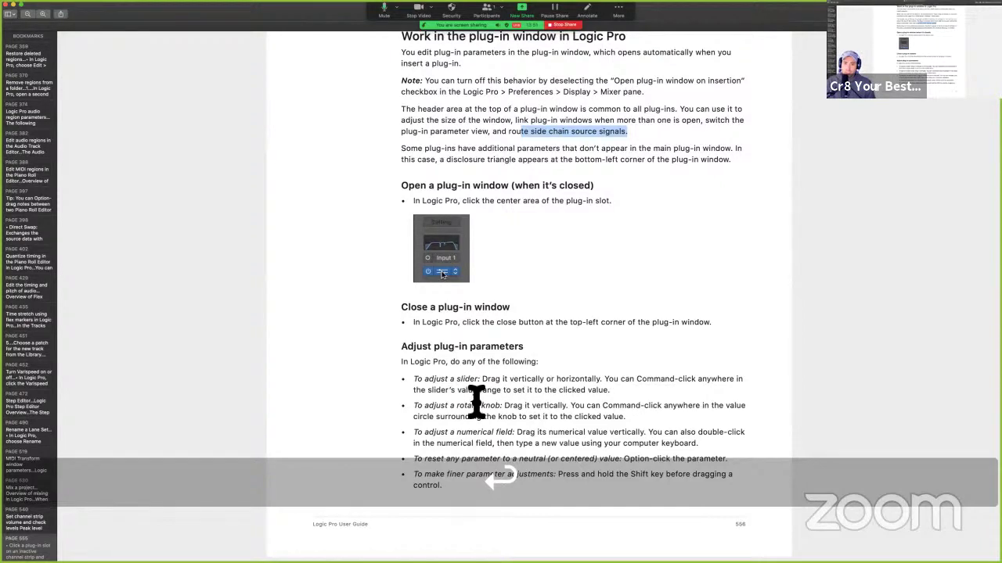
pyautogui.moveTo(442, 391); pyautogui.dragTo(607, 395)
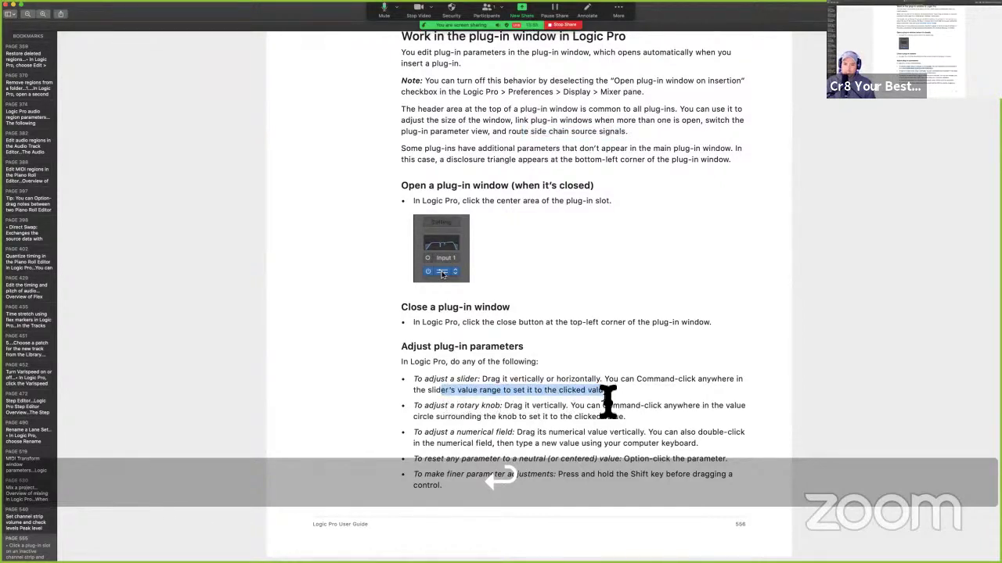
pyautogui.click(506, 403)
# Open the Squeezed Kit channel's Compressor in Logic Pro, adjust its Threshold knob, and return to the user guide
pyautogui.hotkey('ctrl', 'Right')
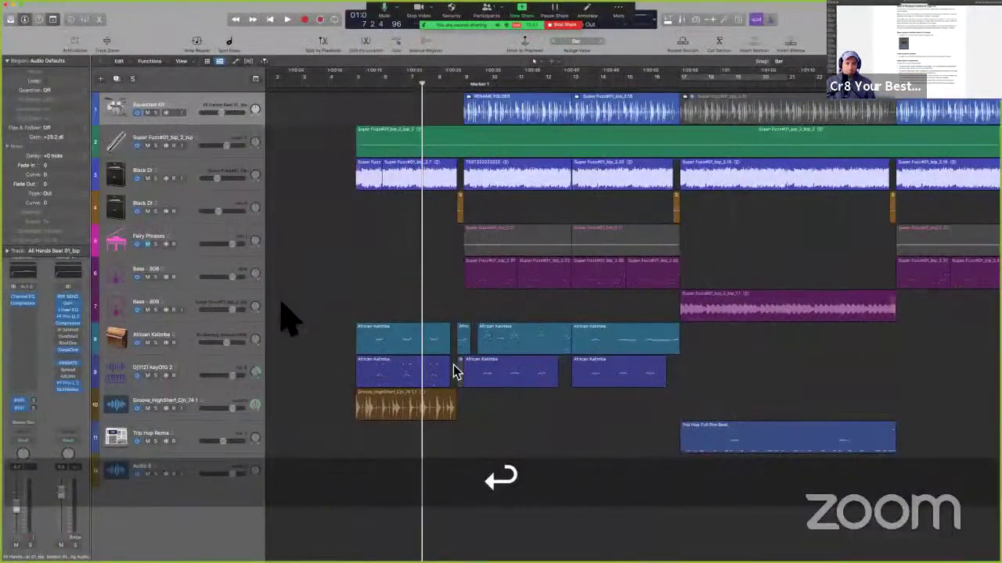
pyautogui.click(24, 306)
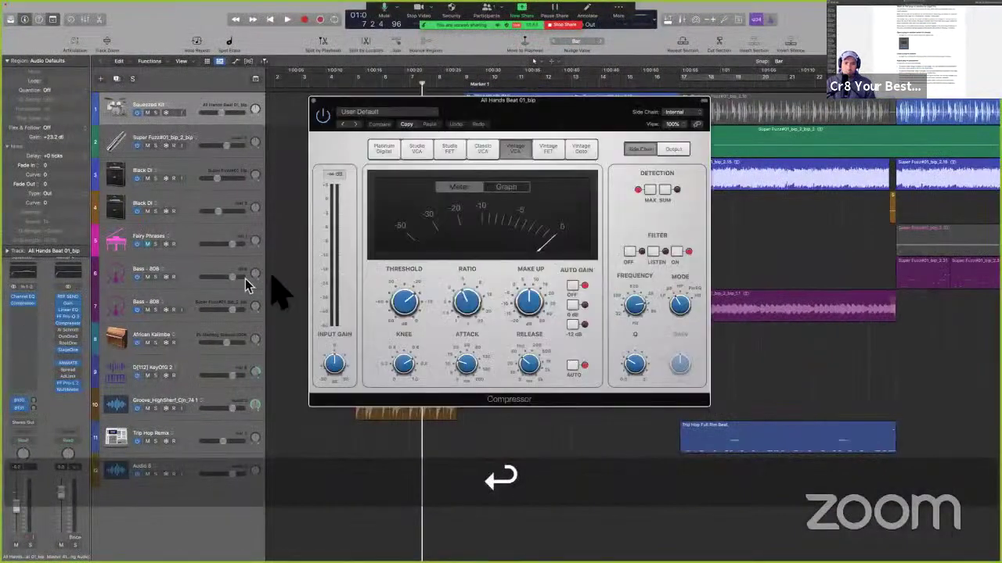
pyautogui.keyDown('alt'); pyautogui.click(412, 313); pyautogui.keyUp('alt')
pyautogui.click(407, 310)
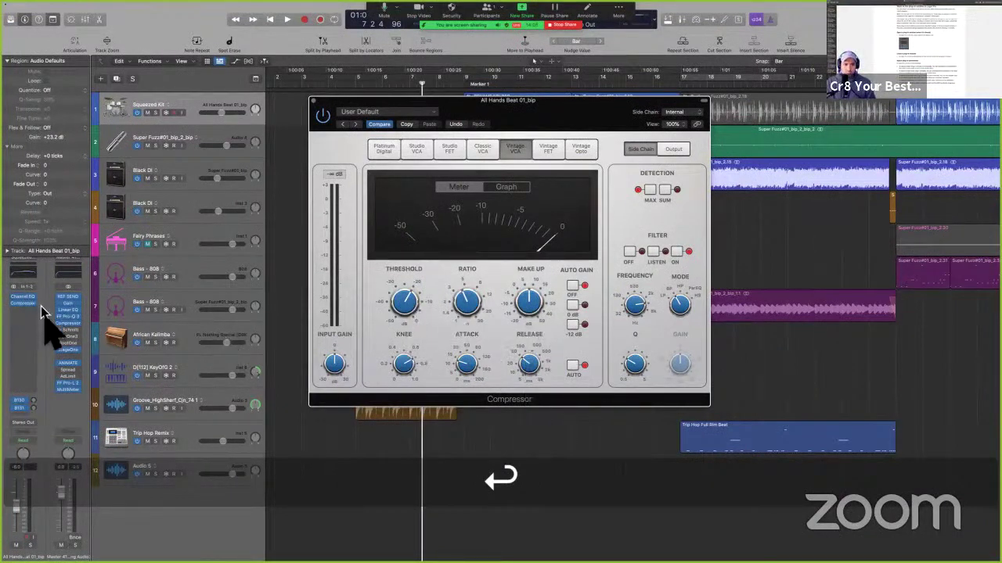
pyautogui.hotkey('ctrl', 'Left')
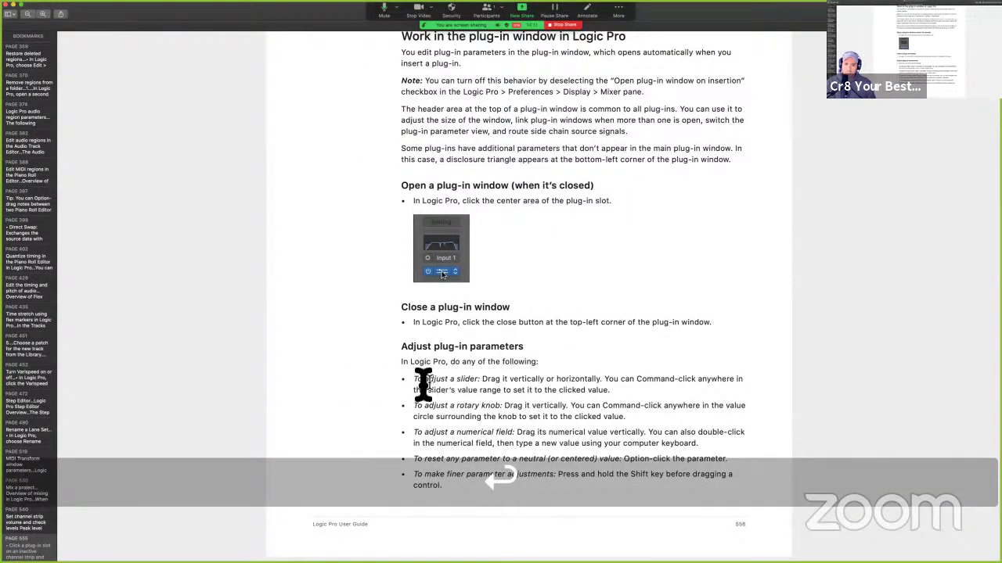
# Read the guide's rotary knob instructions, marking the words "Command-click", and switch back to Logic Pro
pyautogui.moveTo(415, 381); pyautogui.dragTo(482, 414)
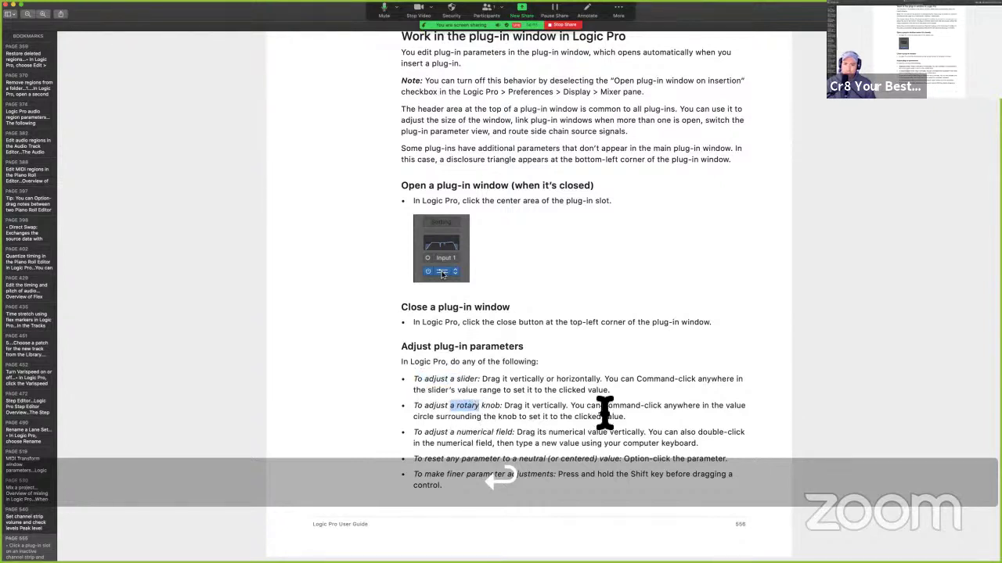
pyautogui.moveTo(602, 411); pyautogui.dragTo(669, 412)
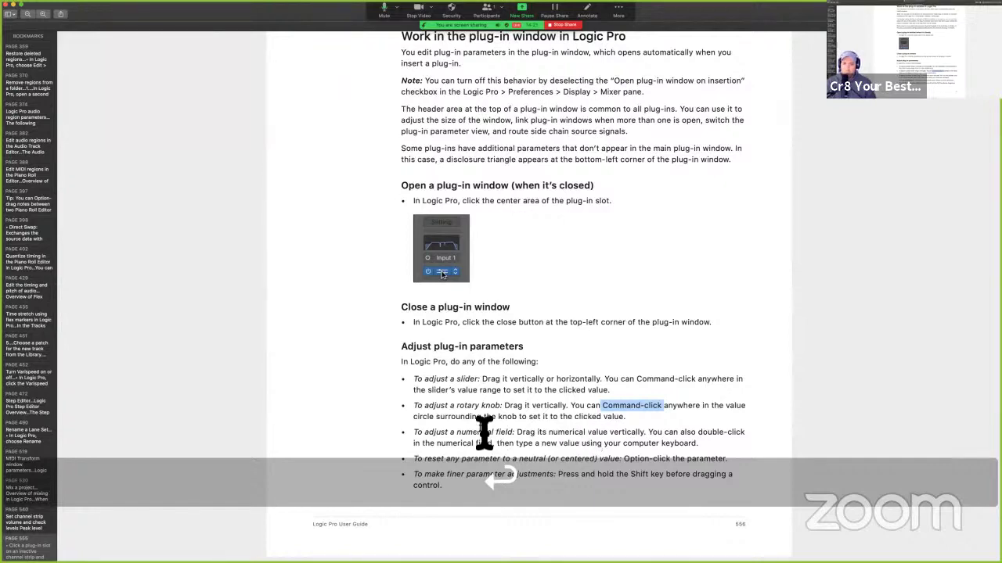
pyautogui.hotkey('ctrl', 'Right')
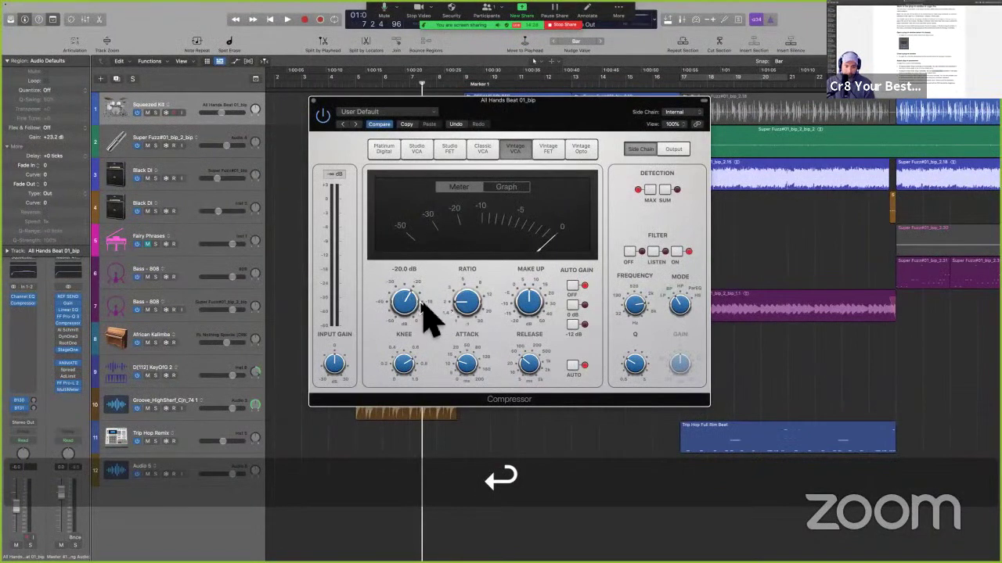
# Adjust the Compressor's Threshold knob to about -42 dB
pyautogui.moveTo(425, 313); pyautogui.dragTo(390, 304)
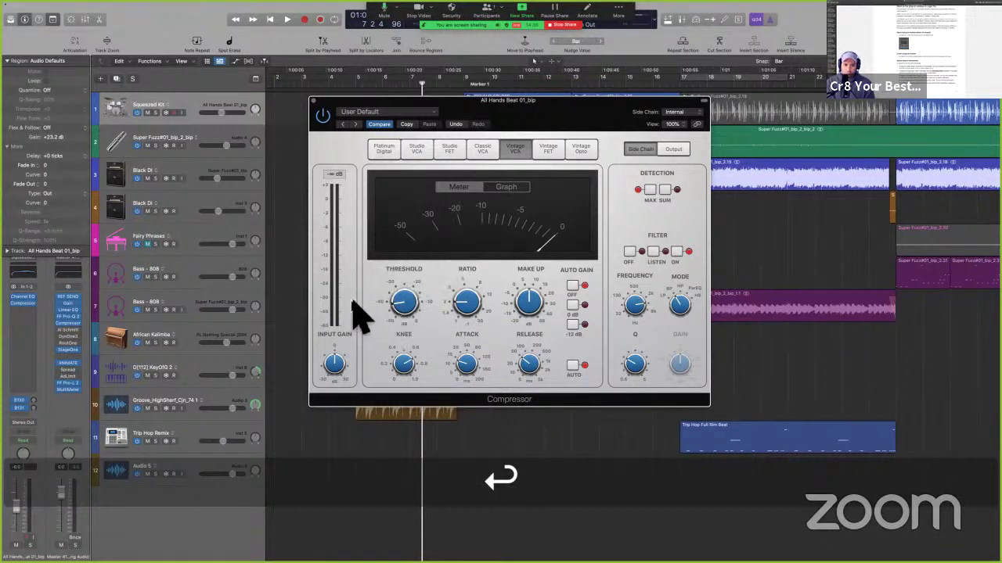
pyautogui.moveTo(399, 311); pyautogui.dragTo(403, 247)
pyautogui.moveTo(402, 303); pyautogui.dragTo(415, 384)
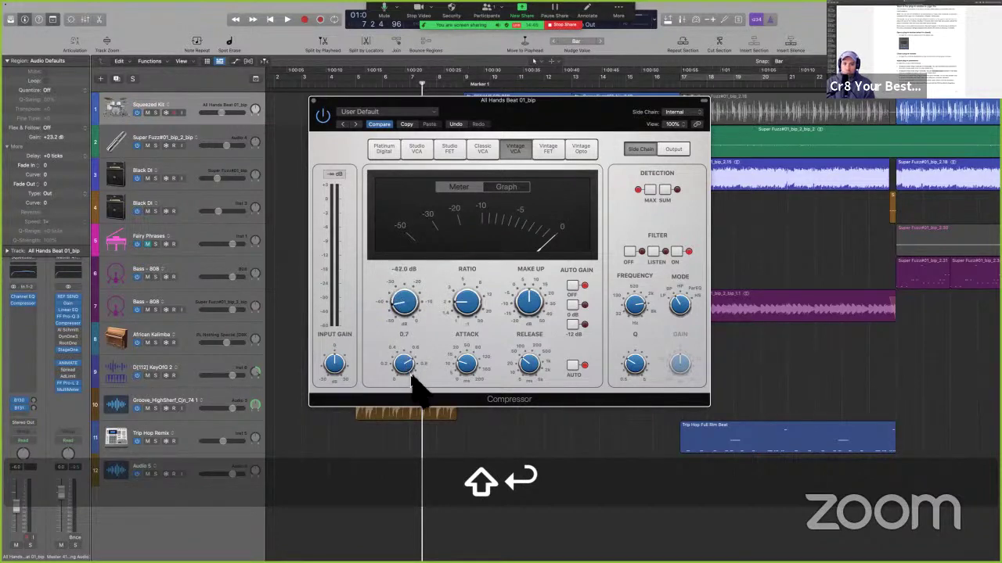
# Reset the Compressor's Threshold, Ratio, Attack and Knee knobs to their neutral values, including -20 dB Threshold and 2.0:1 Ratio
pyautogui.keyDown('alt'); pyautogui.click(405, 304); pyautogui.keyUp('alt')
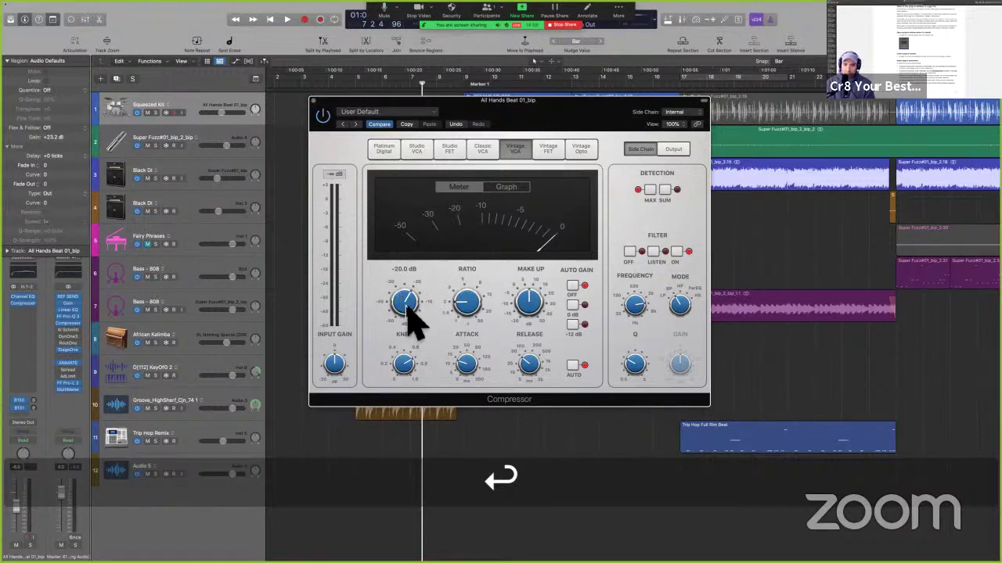
pyautogui.keyDown('alt'); pyautogui.click(407, 308); pyautogui.keyUp('alt')
pyautogui.keyDown('alt'); pyautogui.click(466, 307); pyautogui.keyUp('alt')
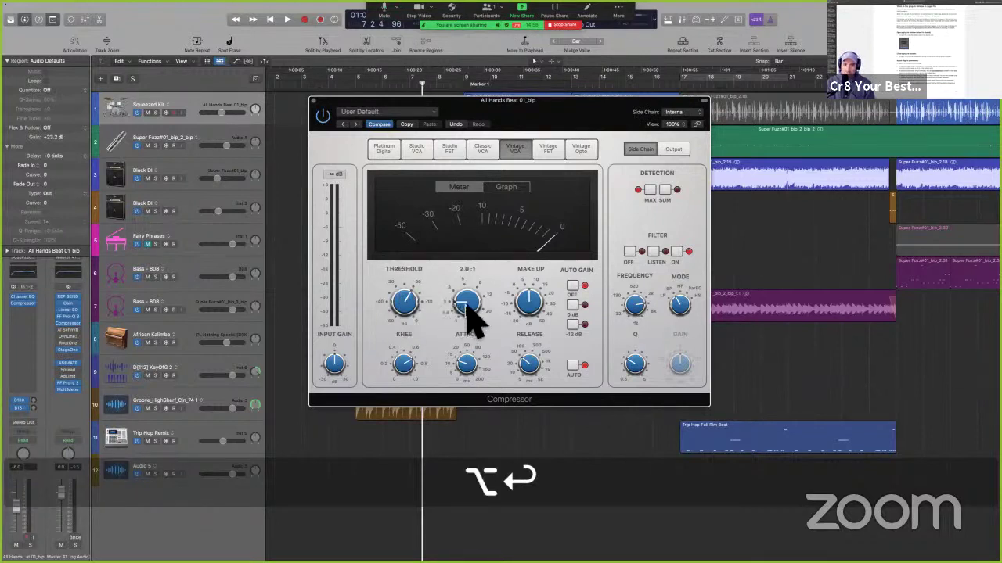
pyautogui.keyDown('alt'); pyautogui.click(466, 367); pyautogui.keyUp('alt')
pyautogui.keyDown('alt'); pyautogui.click(403, 366); pyautogui.keyUp('alt')
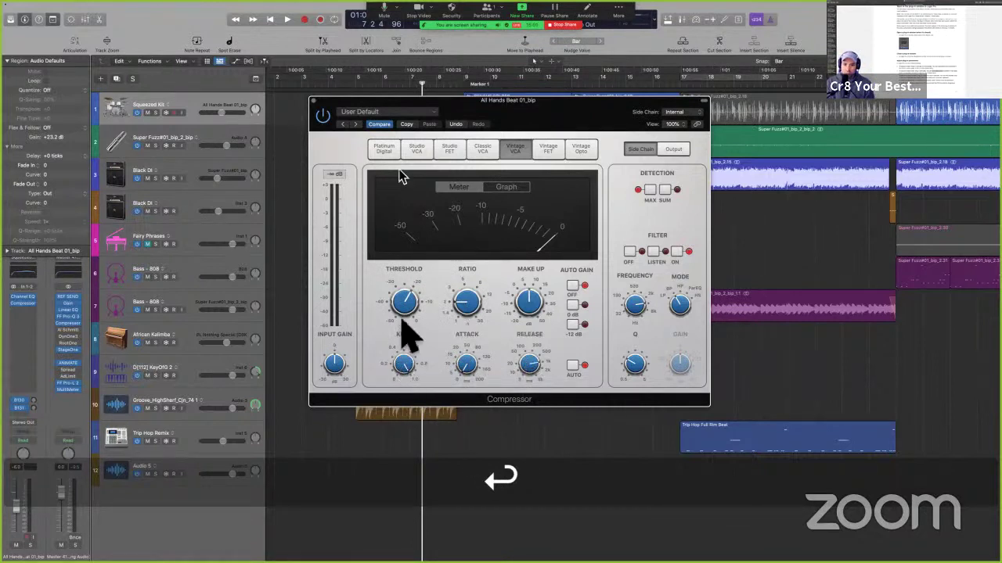
# Step the Compressor through the Dbx 165 and LA-2A presets, and recall the default setting
pyautogui.click(355, 124)
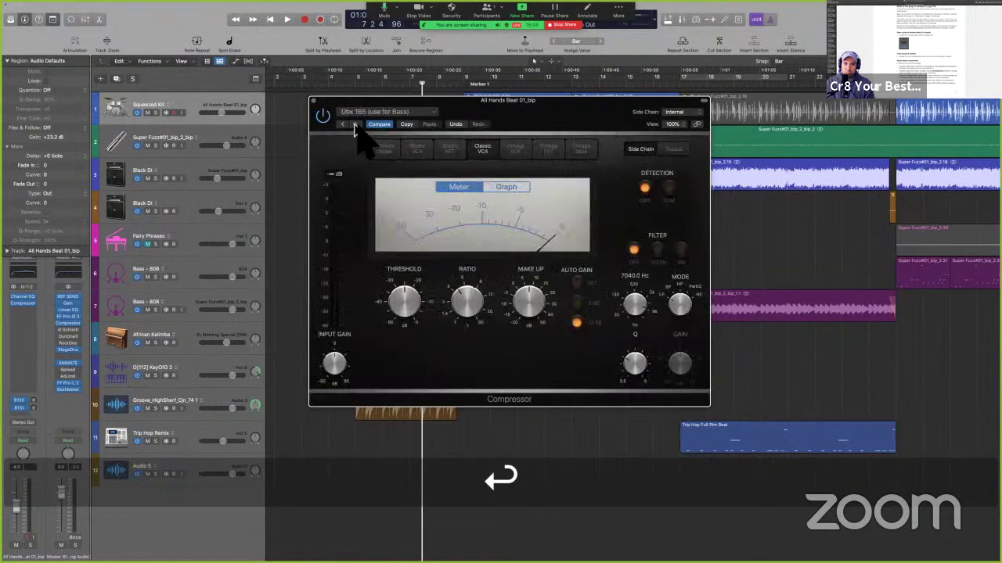
pyautogui.click(354, 125)
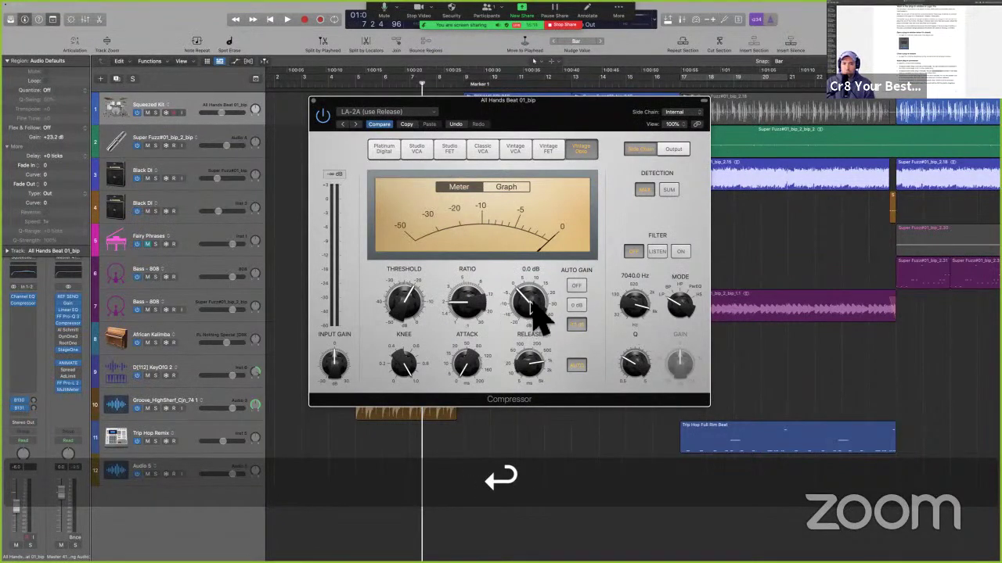
pyautogui.click(394, 113)
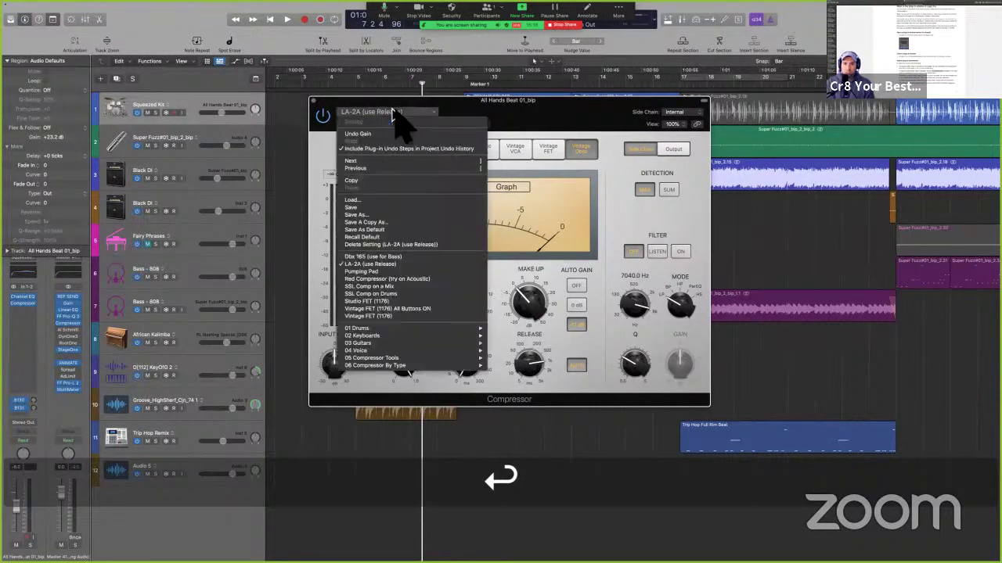
pyautogui.click(368, 238)
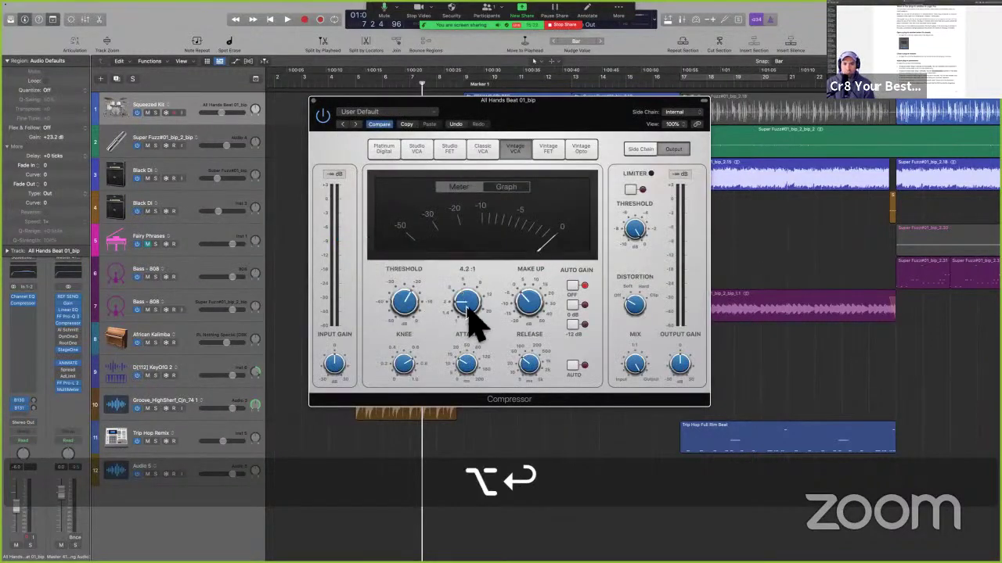
# Reset the Compressor's Knee and neighbouring knobs to neutral values, and recall the User Default setting again
pyautogui.keyDown('alt'); pyautogui.click(403, 363); pyautogui.keyUp('alt')
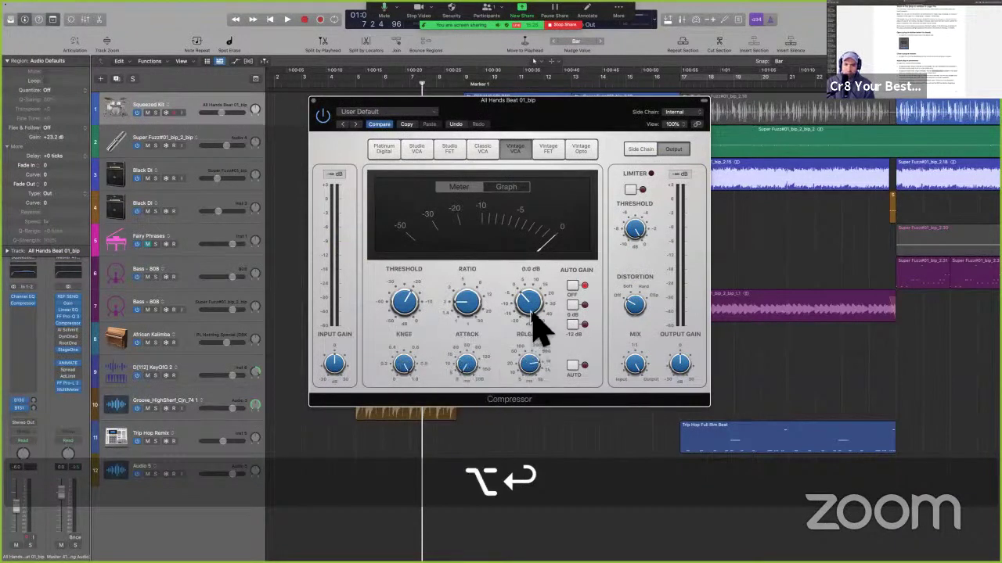
pyautogui.click(387, 113)
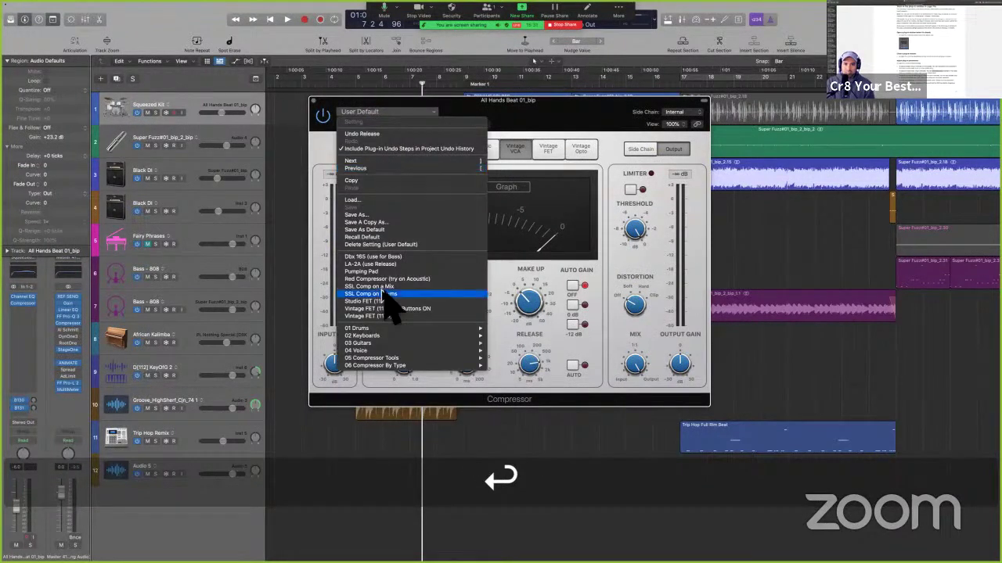
pyautogui.click(383, 236)
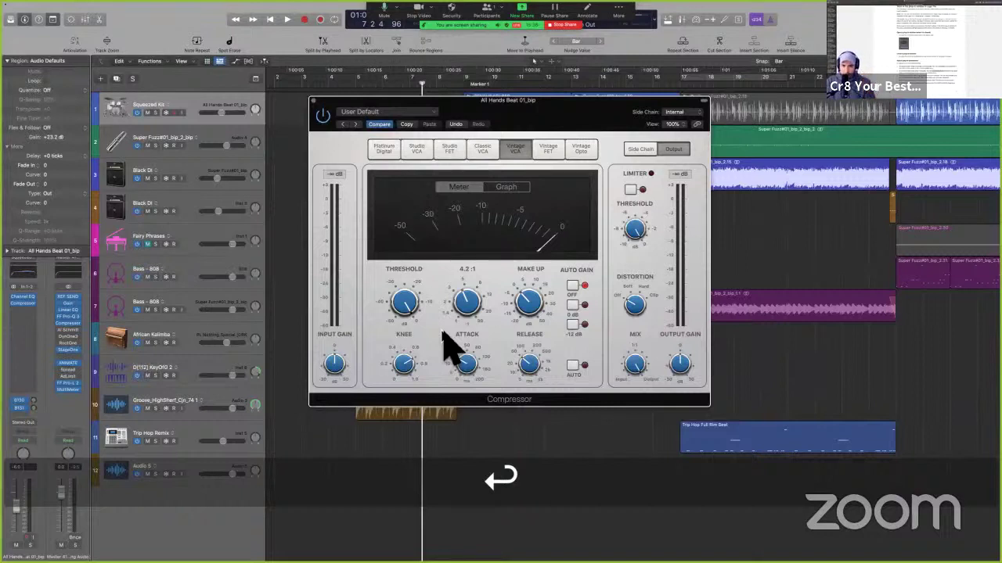
# Reset the Compressor's Threshold to its neutral value, undo the reset, and check the plug-in's undo options
pyautogui.keyDown('alt'); pyautogui.click(406, 305); pyautogui.keyUp('alt')
pyautogui.press('super+z')
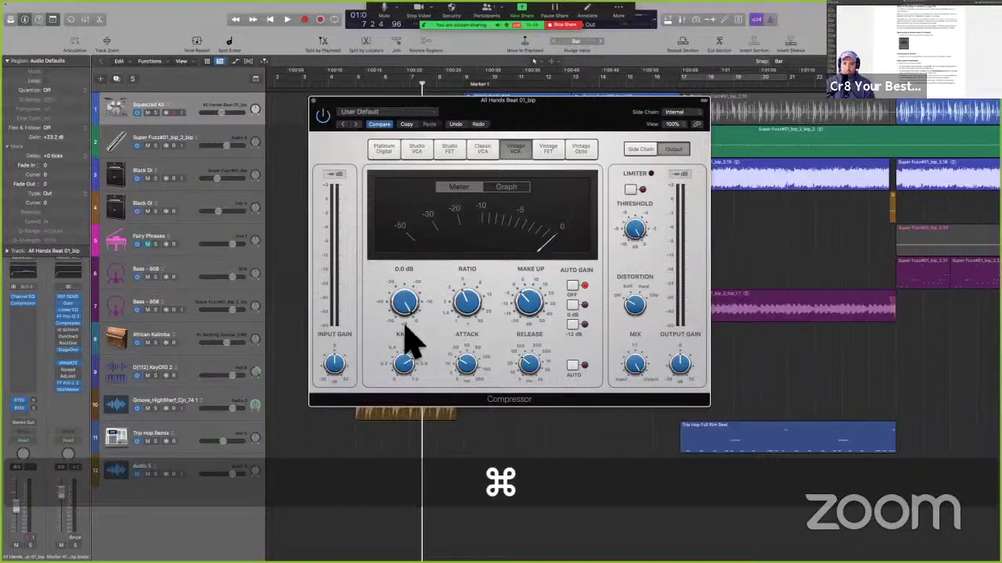
pyautogui.click(413, 113)
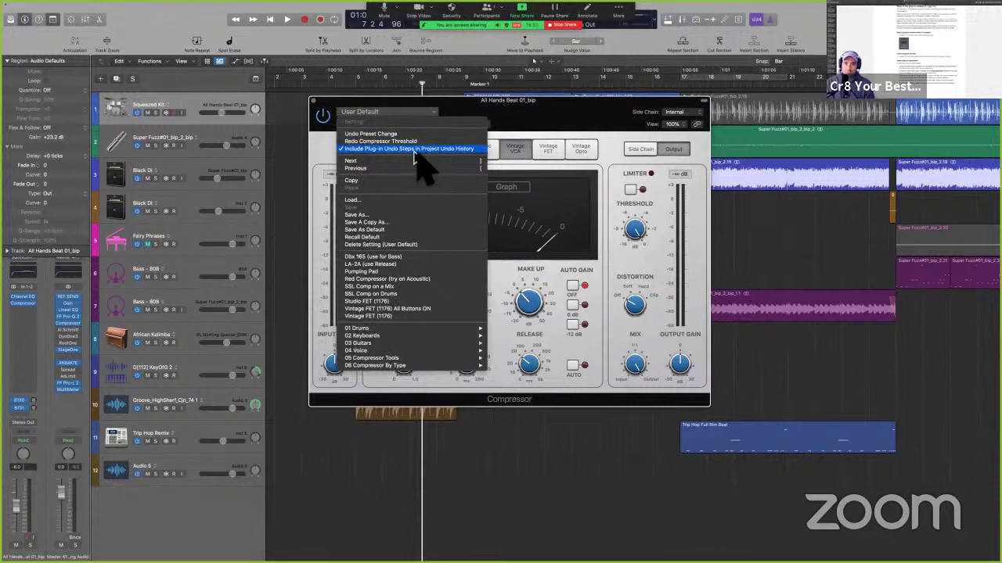
pyautogui.click(542, 277)
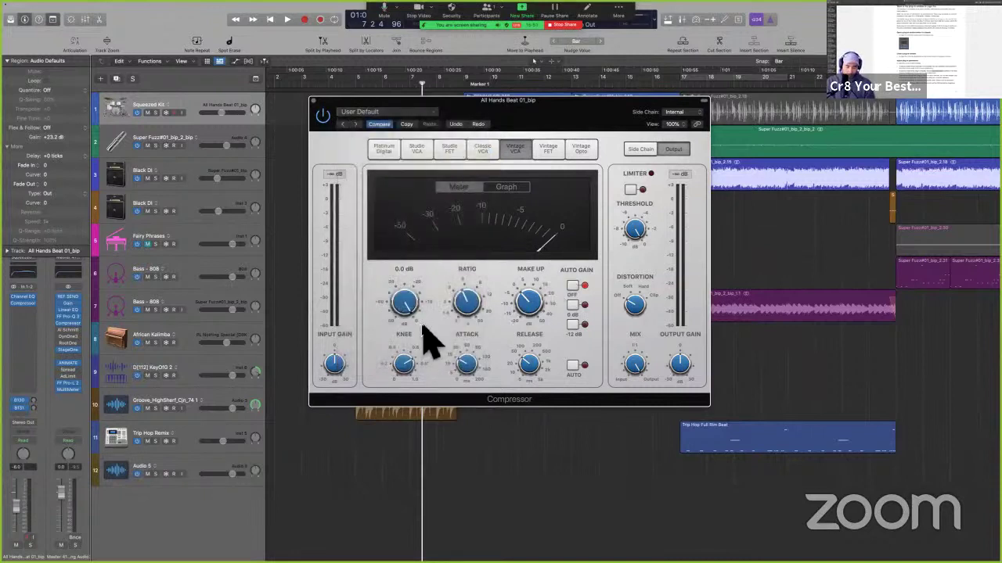
# Try different Compressor Threshold values by picking points on the circle around the knob
pyautogui.press('super')
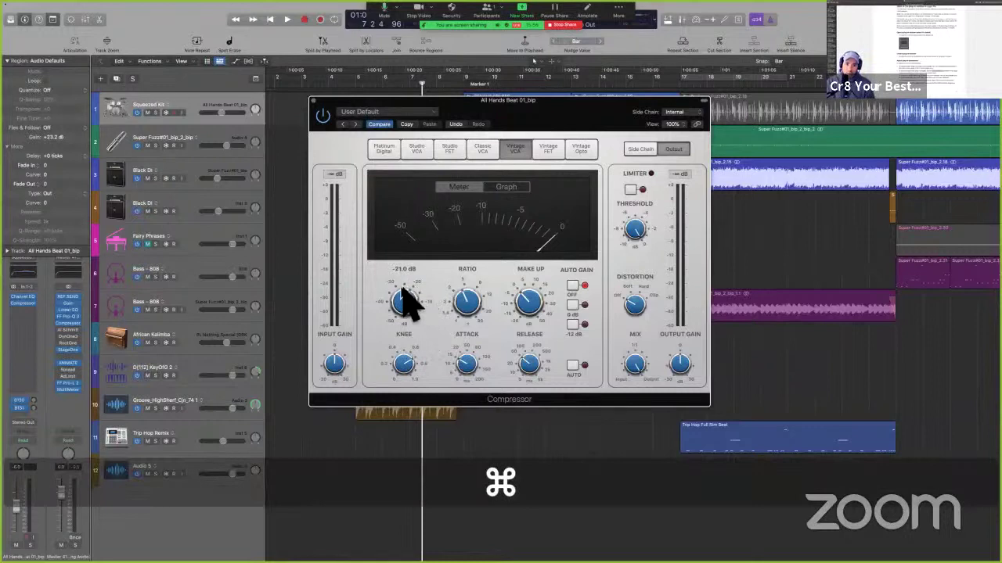
pyautogui.moveTo(390, 300)
pyautogui.mouseDown()
pyautogui.moveTo(390, 310)
pyautogui.moveTo(389, 287)
pyautogui.mouseUp()
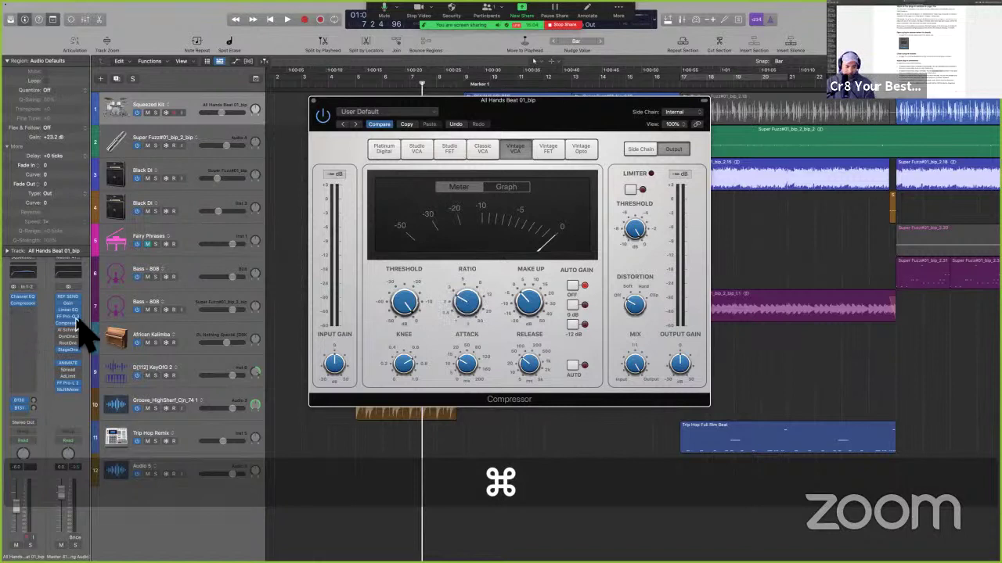
# Open the Squeezed Kit channel's Channel EQ and lower the 1570 Hz band's frequency to about 1310 Hz
pyautogui.press('1')
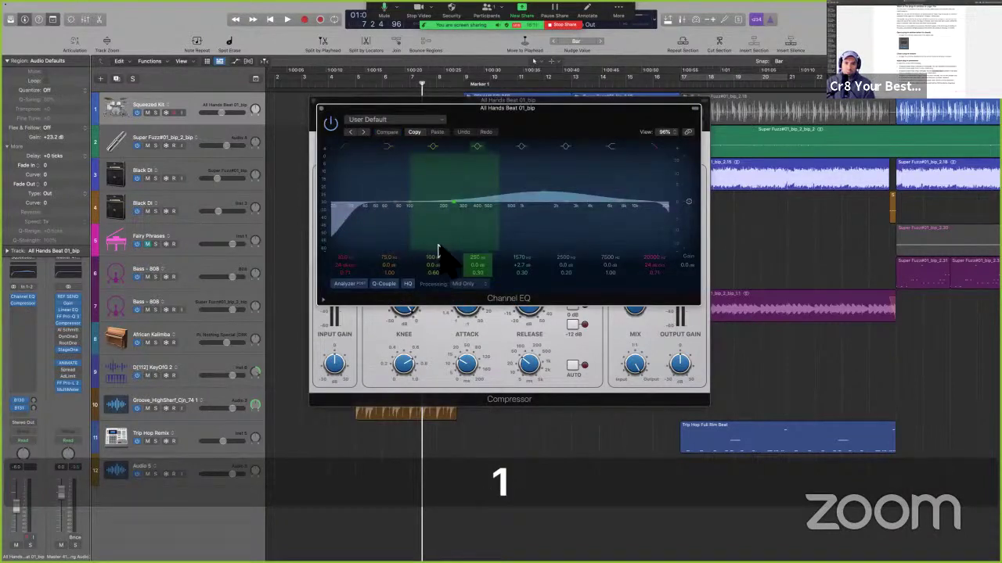
pyautogui.press('super')
pyautogui.click(428, 212)
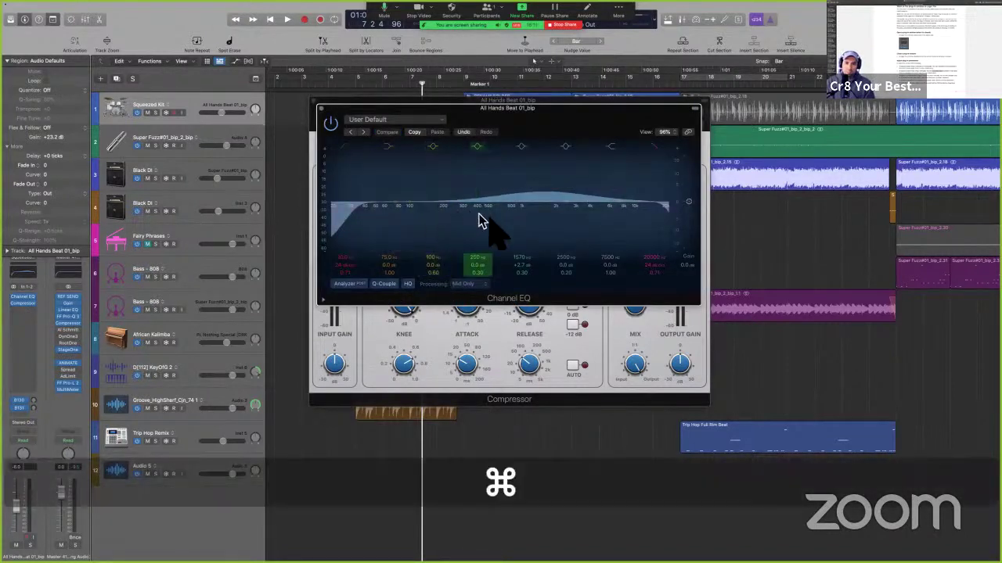
pyautogui.click(514, 213)
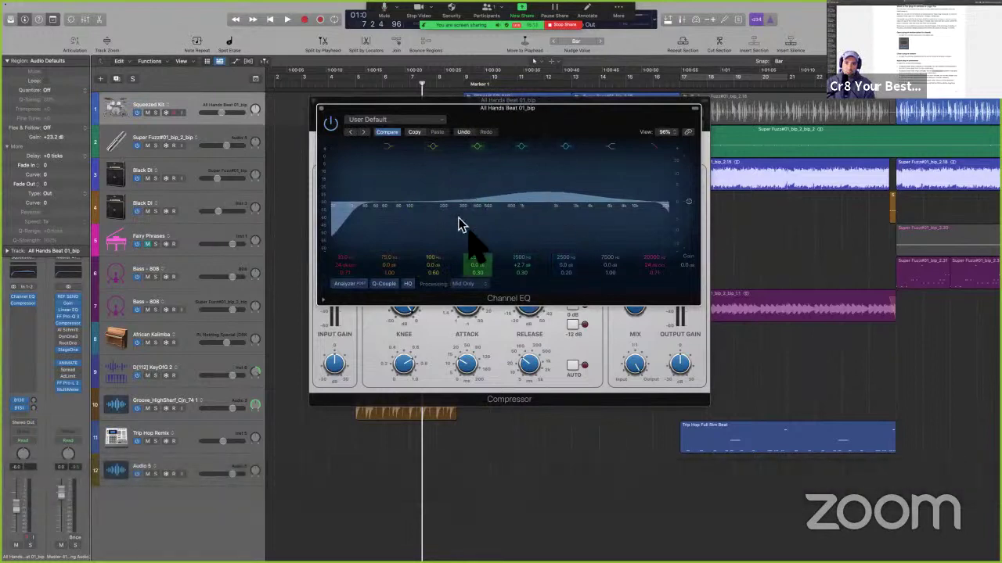
pyautogui.moveTo(520, 261); pyautogui.dragTo(519, 266)
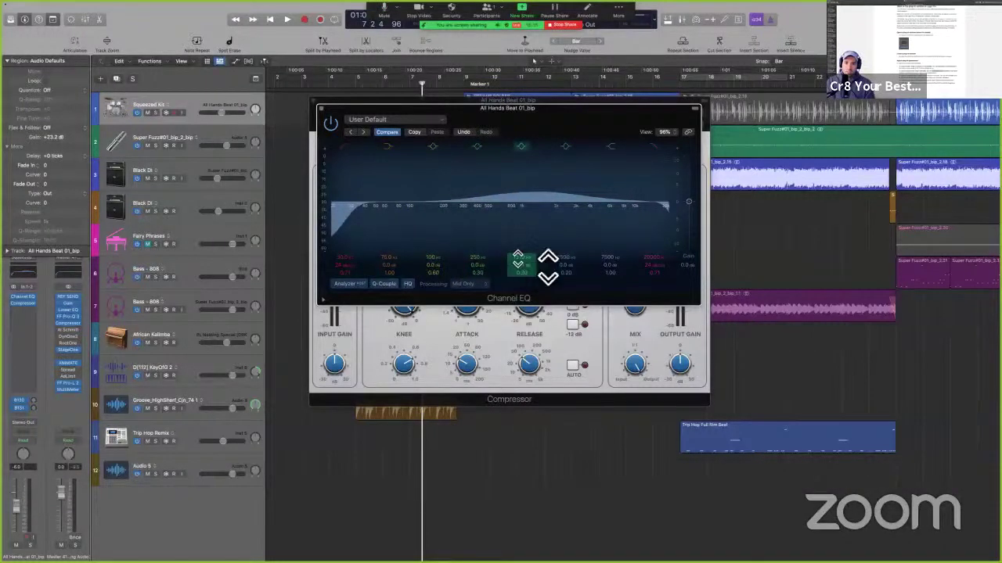
# Adjust the other Channel EQ bands to about +0.6 dB at 2520 Hz, -1.2 dB at 7200 Hz, -1.8 dB at 244 Hz and -0.6 dB at 75 Hz
pyautogui.moveTo(574, 201); pyautogui.dragTo(581, 186)
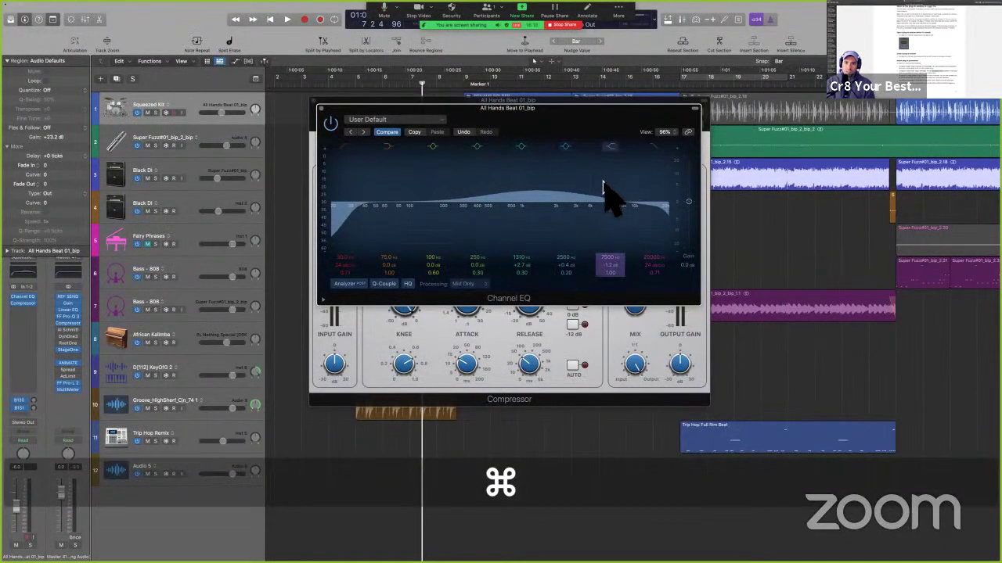
pyautogui.moveTo(597, 221); pyautogui.dragTo(541, 221)
pyautogui.moveTo(445, 224); pyautogui.dragTo(440, 230)
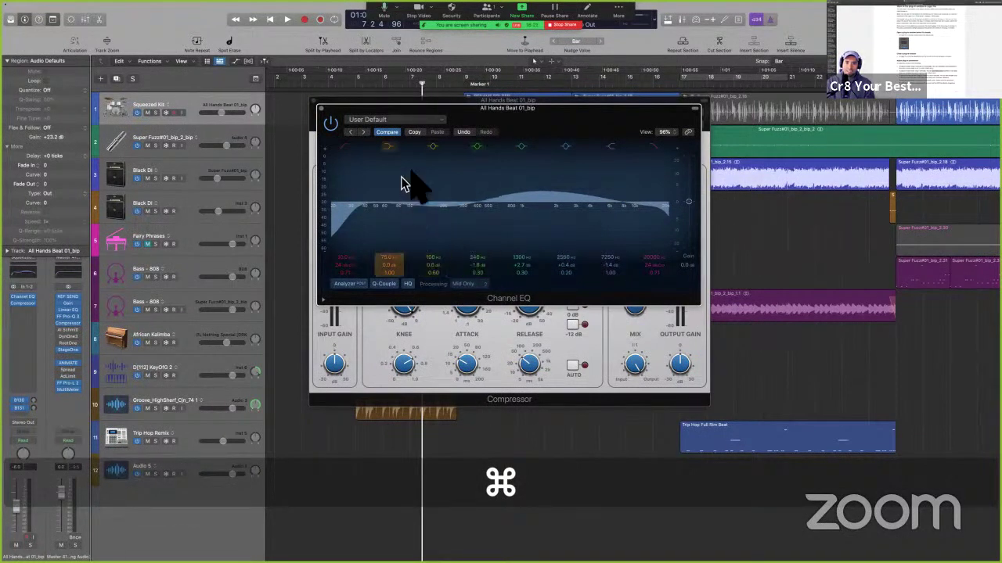
pyautogui.moveTo(411, 174); pyautogui.dragTo(414, 166)
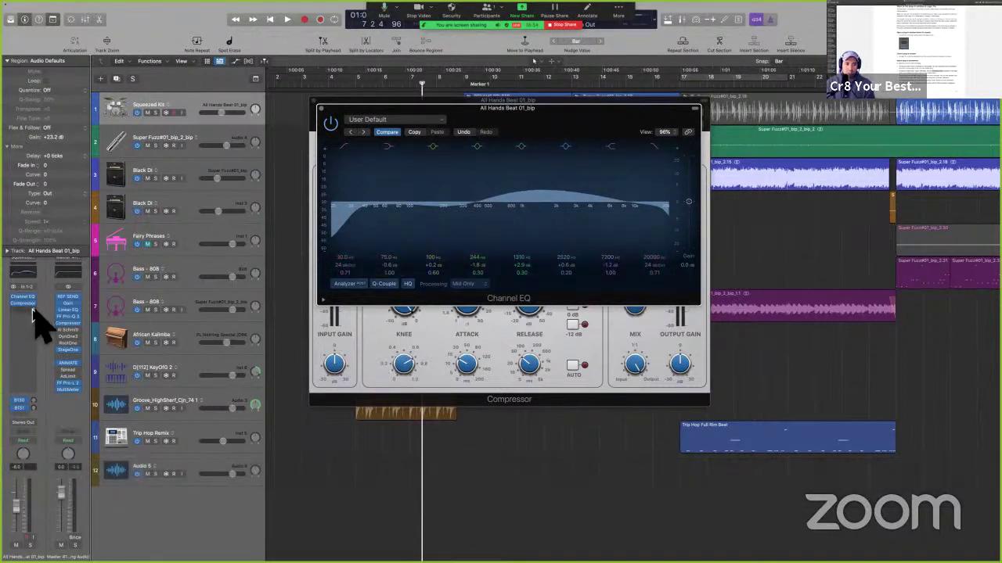
# Insert a Vintage Console EQ from the Vintage EQ Collection in the empty slot below the Compressor
pyautogui.click(33, 309)
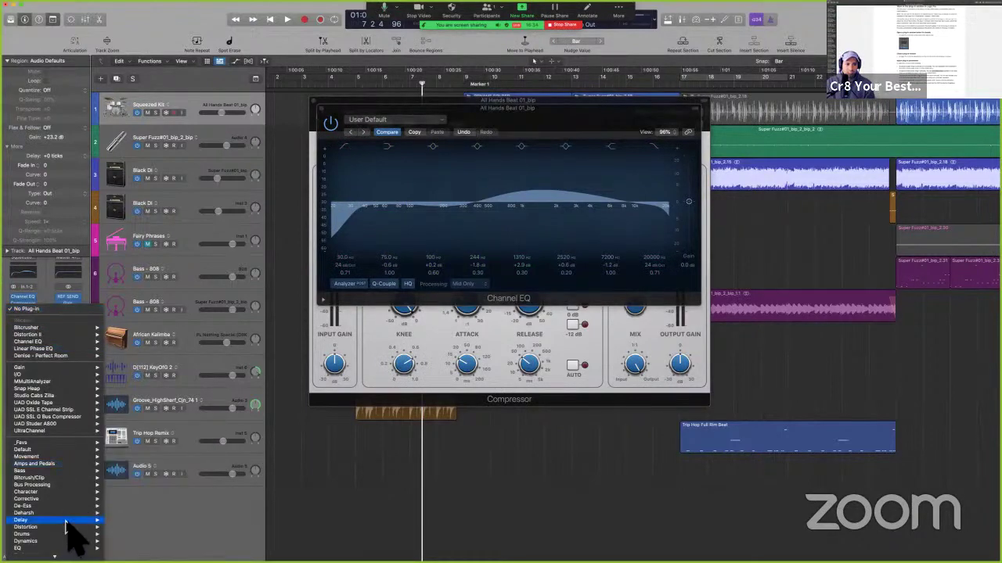
pyautogui.moveTo(66, 548)
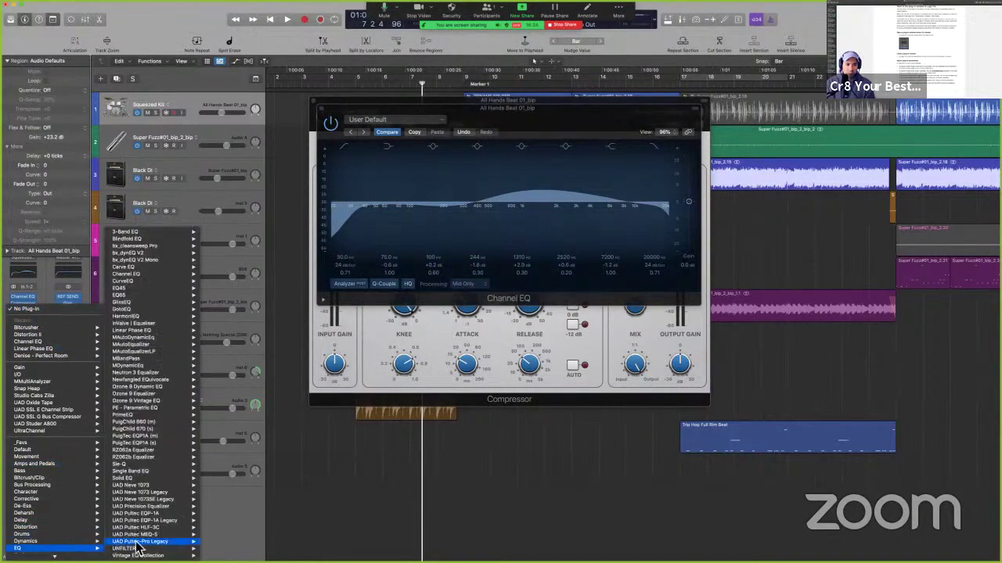
pyautogui.moveTo(147, 555)
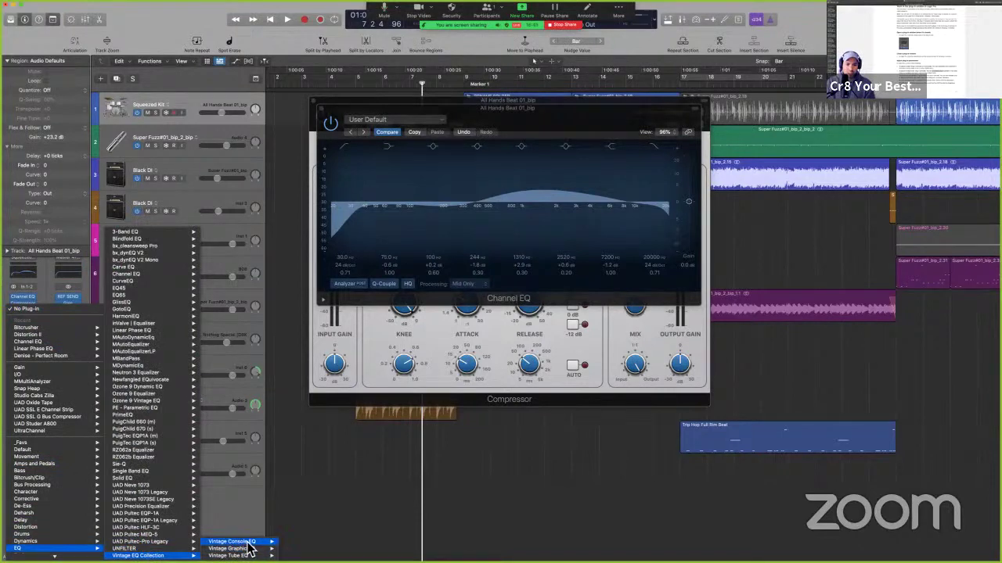
pyautogui.click(231, 541)
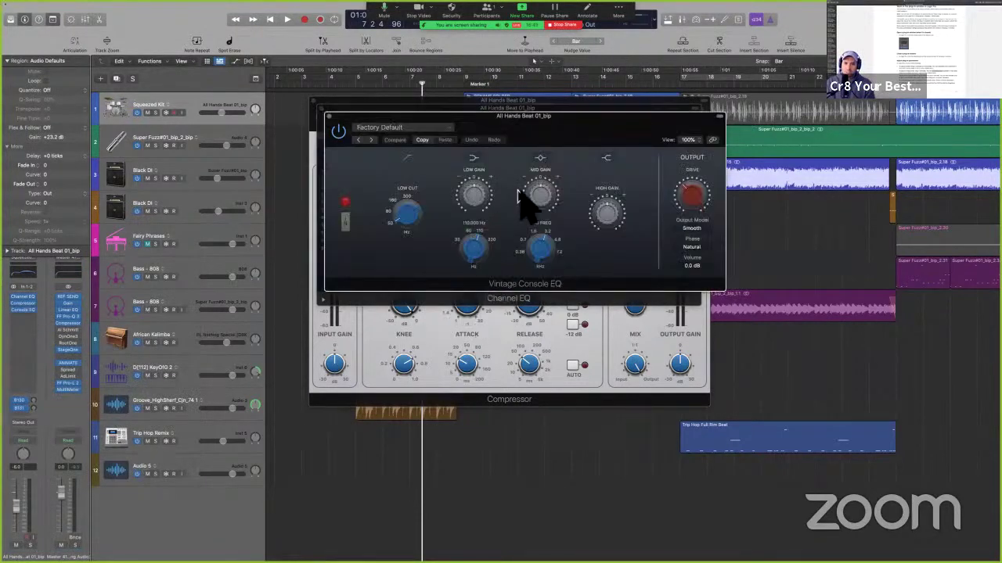
# Adjust the Vintage Console EQ's Mid Gain, High Gain and Drive knobs, and close its window to return to the user guide
pyautogui.keyDown('super'); pyautogui.click(558, 187); pyautogui.keyUp('super')
pyautogui.moveTo(558, 190)
pyautogui.mouseDown()
pyautogui.moveTo(559, 217)
pyautogui.moveTo(527, 196)
pyautogui.moveTo(561, 224)
pyautogui.moveTo(541, 199)
pyautogui.mouseUp()
pyautogui.keyDown('alt'); pyautogui.click(542, 200); pyautogui.keyUp('alt')
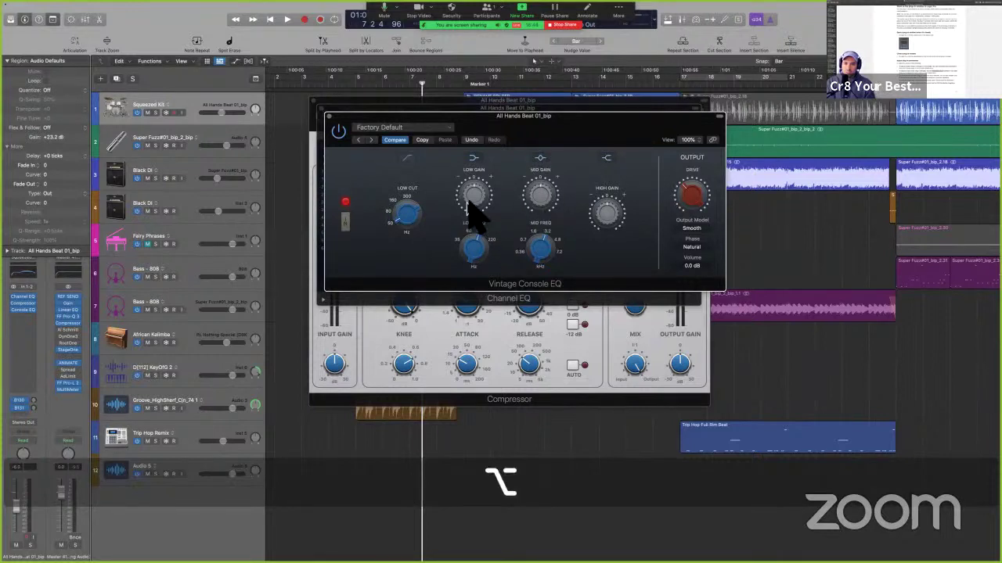
pyautogui.moveTo(621, 224)
pyautogui.mouseDown()
pyautogui.moveTo(633, 230)
pyautogui.moveTo(604, 215)
pyautogui.moveTo(589, 219)
pyautogui.moveTo(633, 217)
pyautogui.mouseUp()
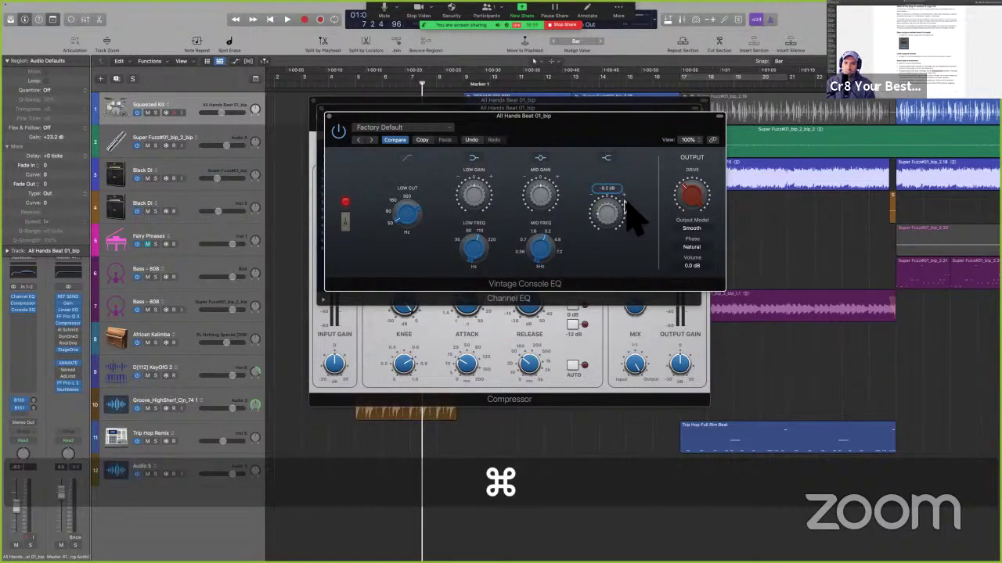
pyautogui.moveTo(697, 184); pyautogui.dragTo(674, 192)
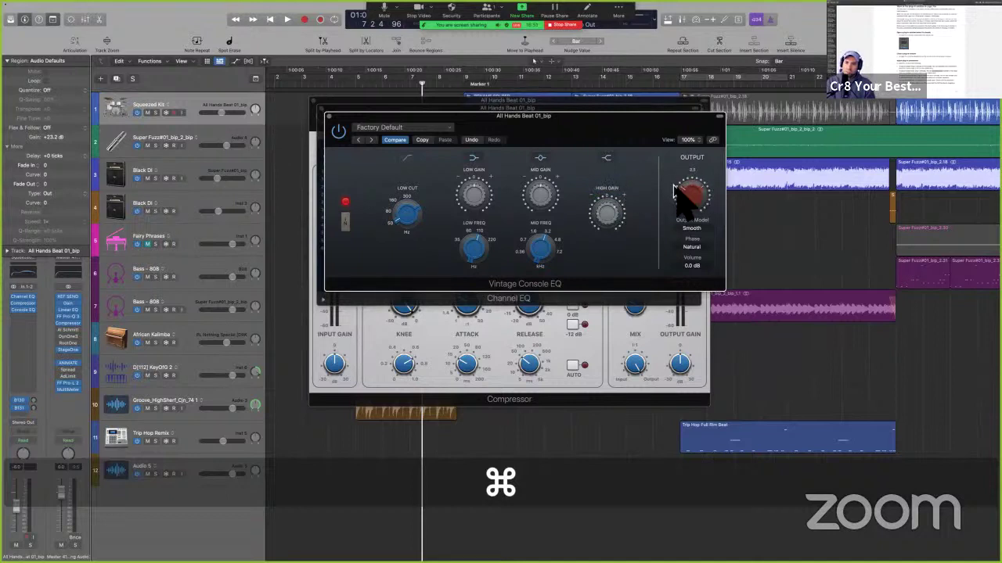
pyautogui.keyDown('shift'); pyautogui.click(330, 123); pyautogui.keyUp('shift')
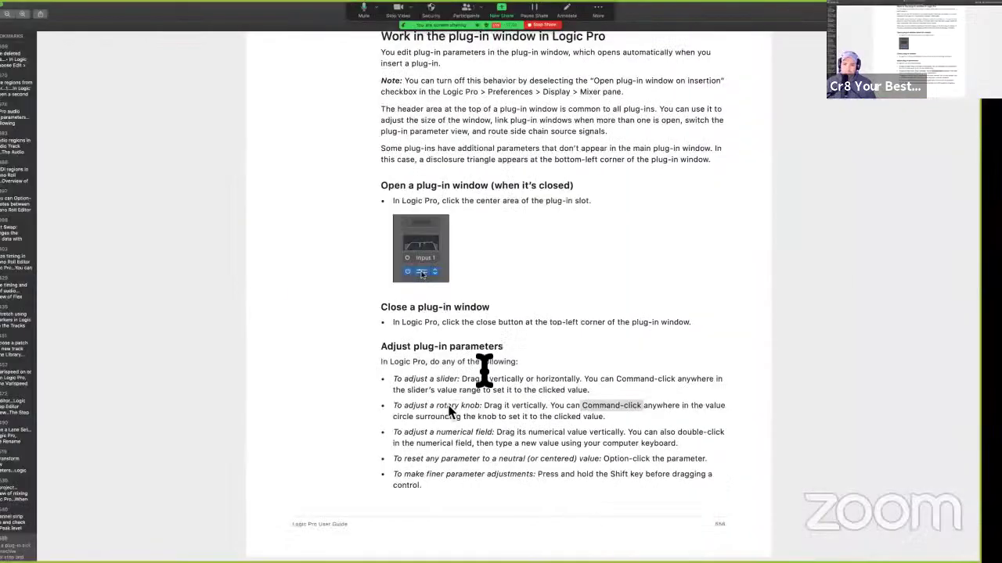
# Highlight the "To adjust a slider" paragraph under Adjust plug-in parameters in the user guide
pyautogui.click(416, 327)
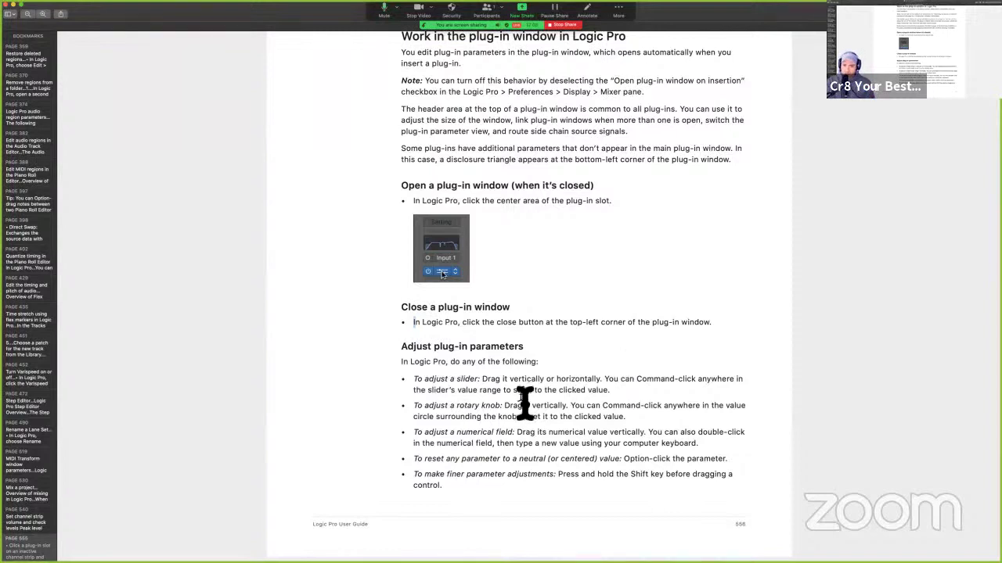
pyautogui.moveTo(415, 383); pyautogui.dragTo(675, 391)
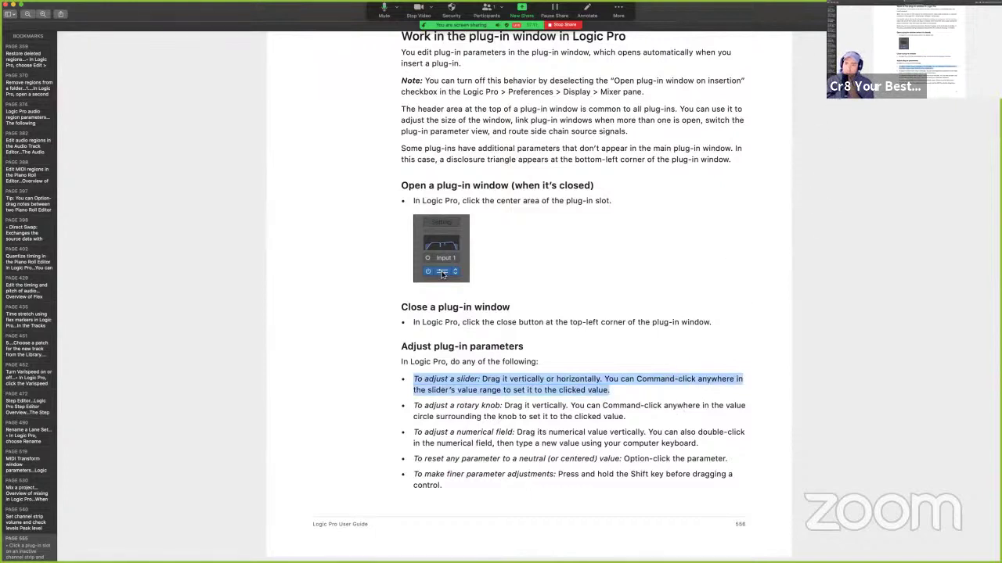
pyautogui.click(876, 14)
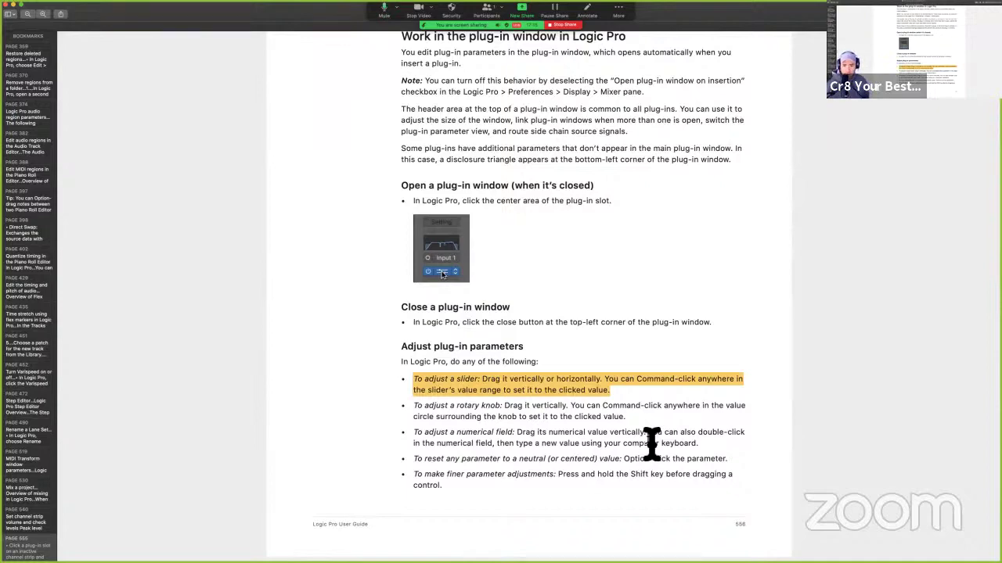
# Switch to Logic Pro, open the Squeezed Kit channel's Channel EQ and set the 101 Hz band's gain to 4 dB
pyautogui.moveTo(652, 435); pyautogui.dragTo(490, 467)
pyautogui.hotkey('ctrl', 'Right')
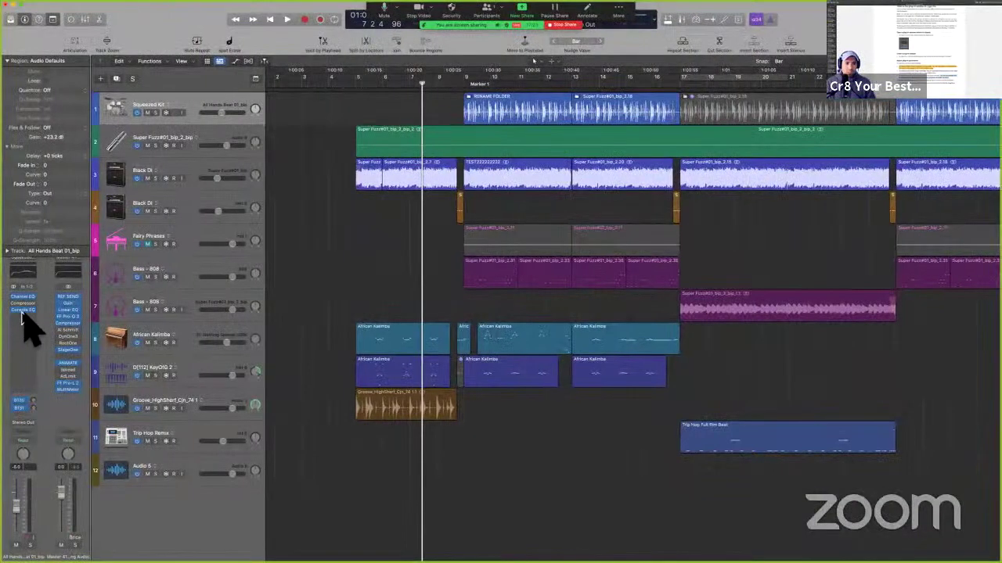
pyautogui.click(22, 298)
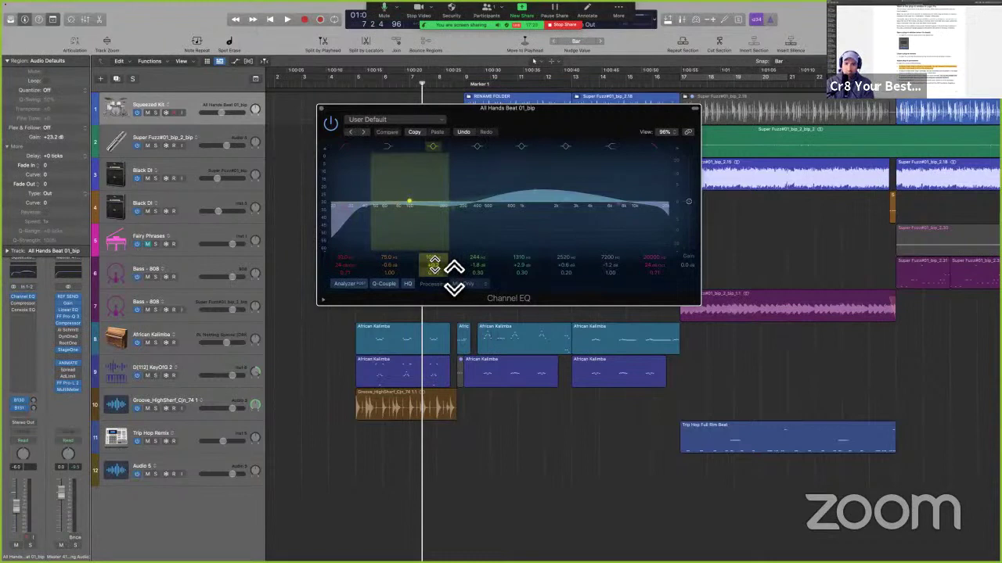
pyautogui.doubleClick(434, 266)
pyautogui.write('4')
pyautogui.press('Return')
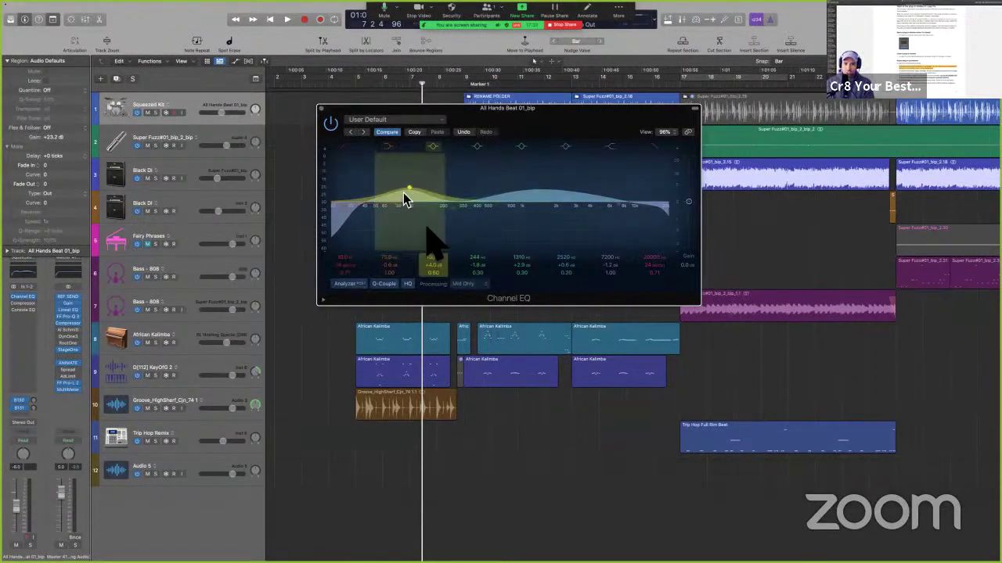
# Lower the Channel EQ's 101 Hz band gain to about -6.2 dB and return to the user guide
pyautogui.press('ctrl+alt+super+m')
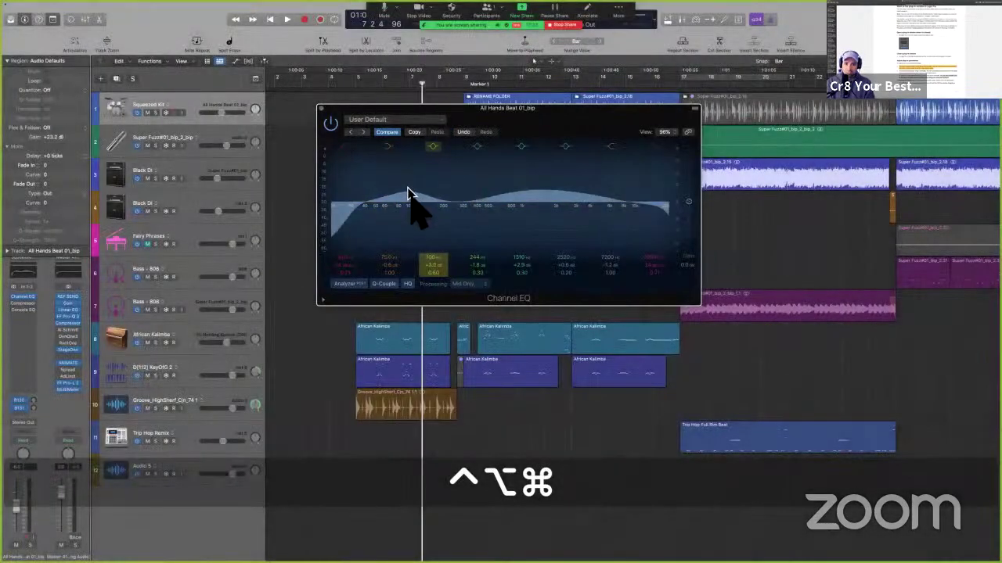
pyautogui.moveTo(408, 196); pyautogui.dragTo(411, 221)
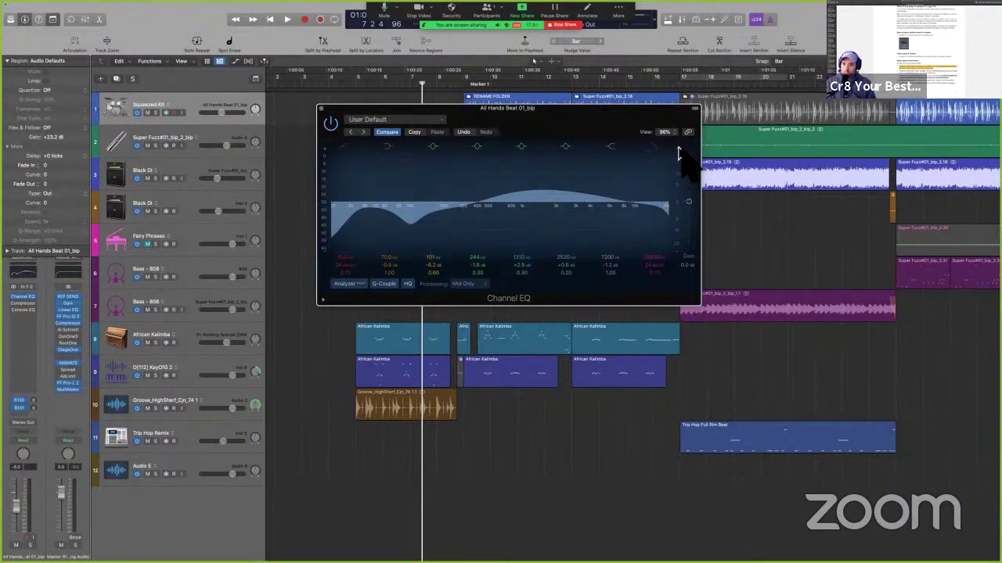
pyautogui.hotkey('ctrl', 'Left')
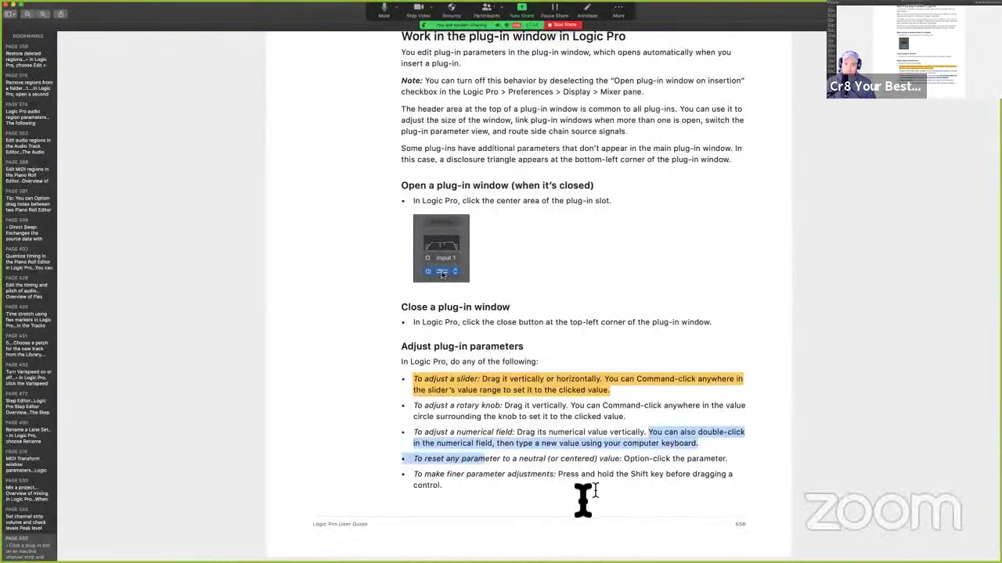
# Read the guide's entries on resetting parameters and making finer adjustments, and look over the following page
pyautogui.click(583, 501)
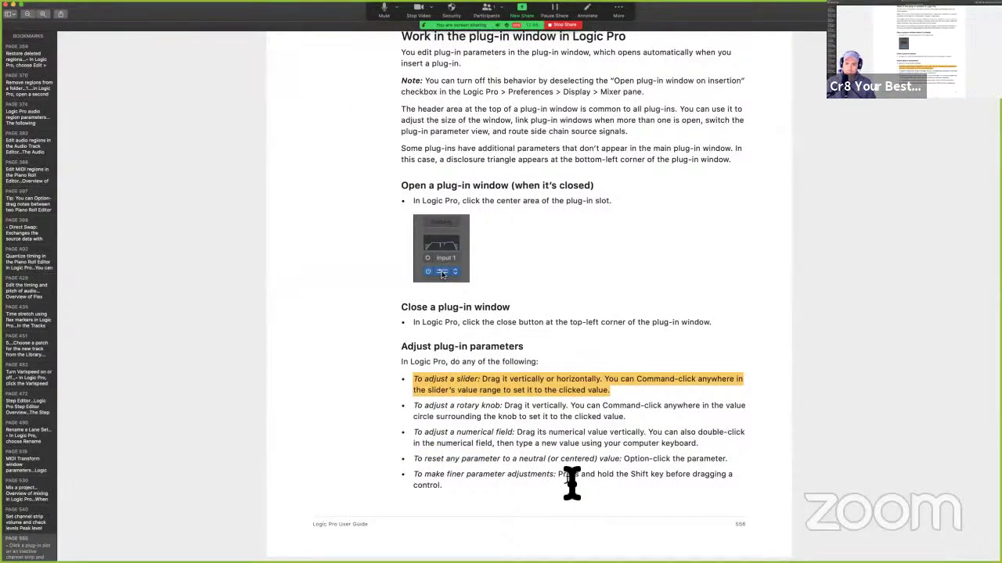
pyautogui.moveTo(567, 475); pyautogui.dragTo(631, 509)
pyautogui.click(630, 509)
pyautogui.tripleClick(483, 466)
pyautogui.click(643, 470)
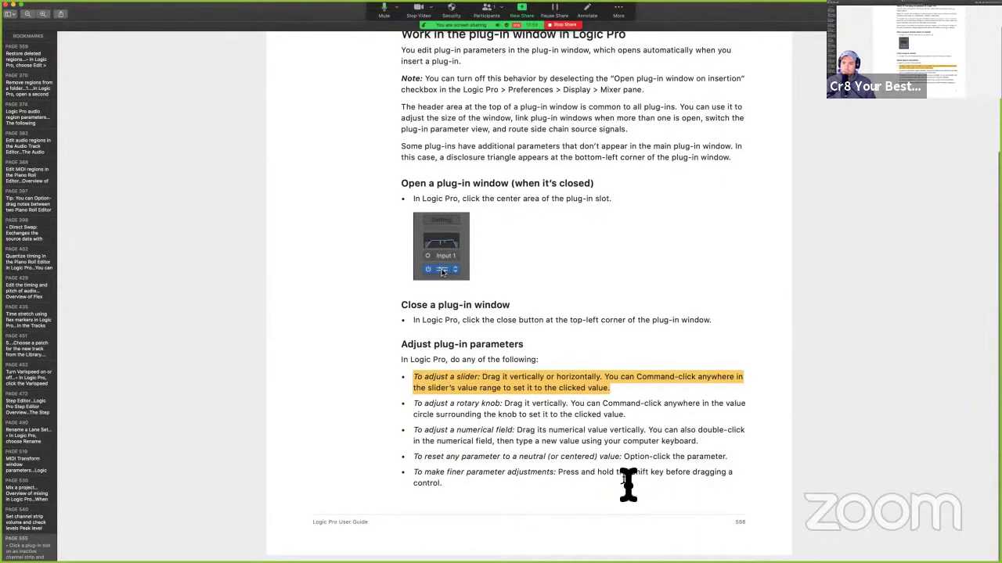
pyautogui.scroll(-5, 628, 485)
pyautogui.scroll(5, 579, 328)
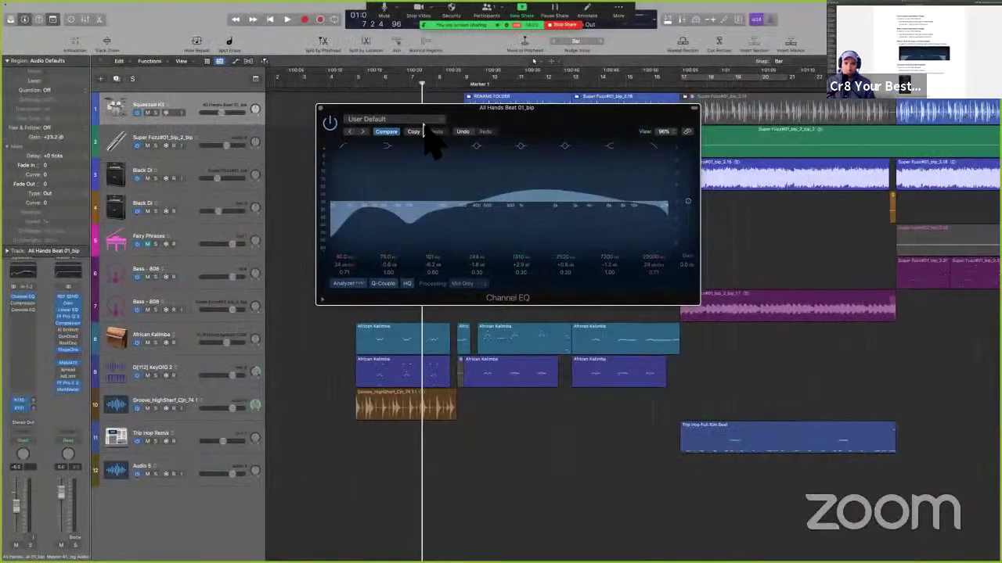
# Pull the Channel EQ's 1310 Hz band down to about -12.2 dB at a higher frequency, and undo that change
pyautogui.click(417, 122)
pyautogui.click(555, 231)
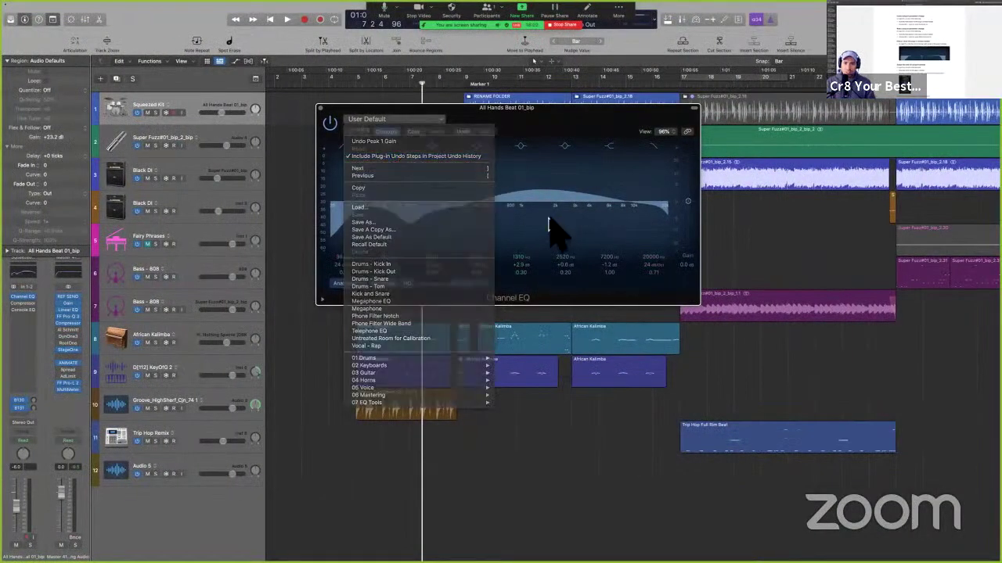
pyautogui.moveTo(544, 205); pyautogui.dragTo(583, 227)
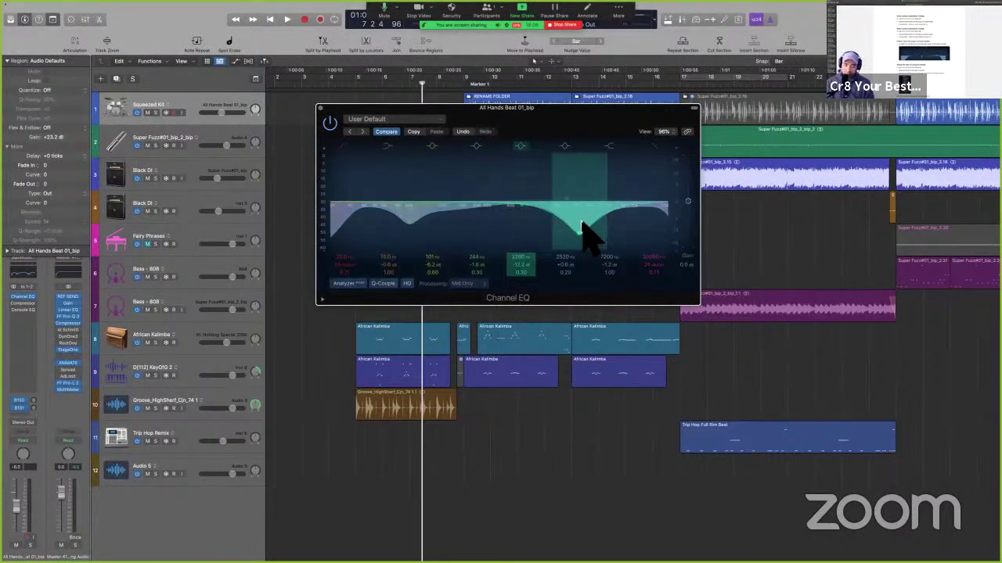
pyautogui.press('super+z')
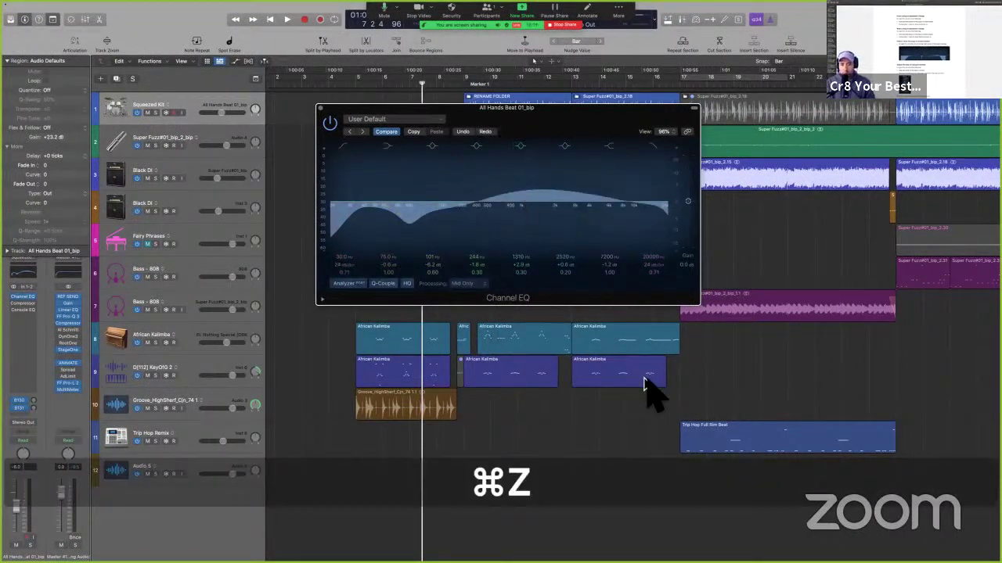
# Consult the guide's section on the plug-in window header, and hide and show the Channel EQ window's header several times
pyautogui.hotkey('ctrl', 'Left')
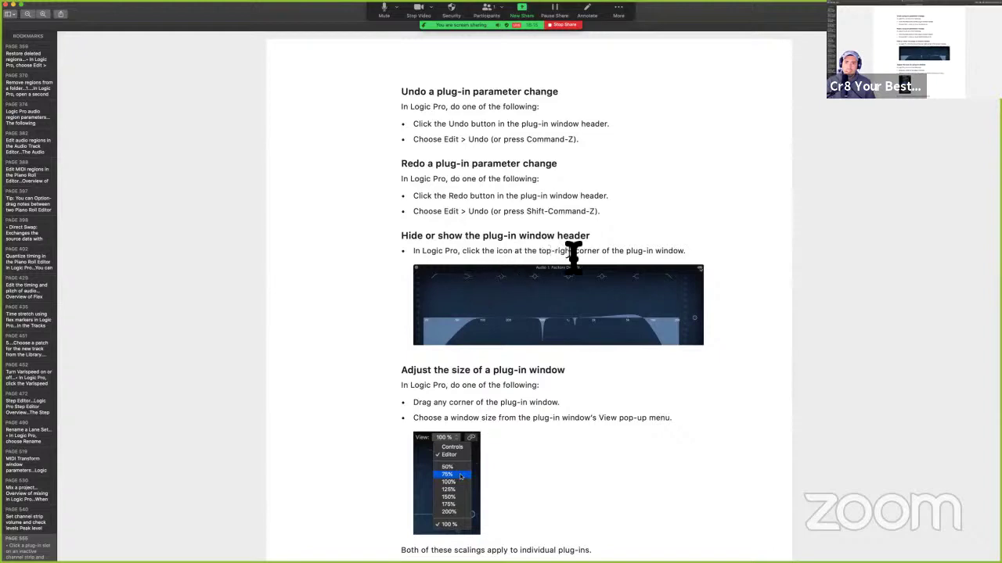
pyautogui.hotkey('ctrl', 'Right')
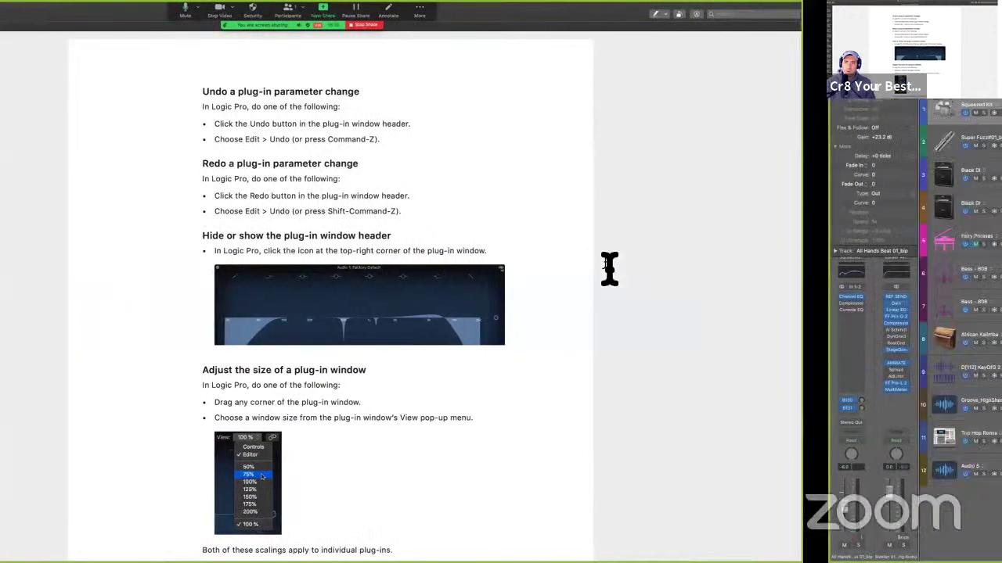
pyautogui.click(693, 113)
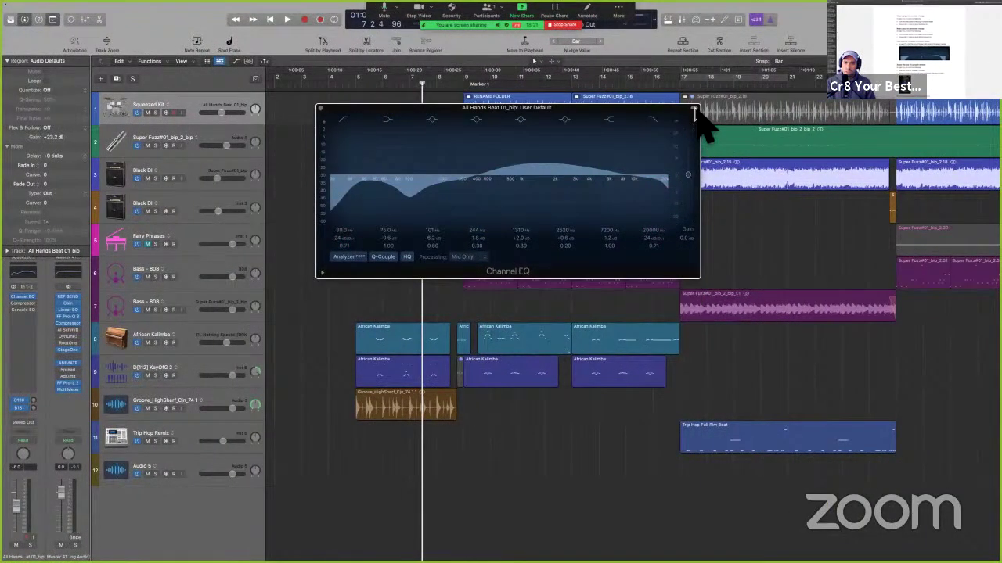
pyautogui.click(693, 113)
pyautogui.click(693, 113)
pyautogui.click(693, 114)
pyautogui.click(694, 114)
pyautogui.click(693, 114)
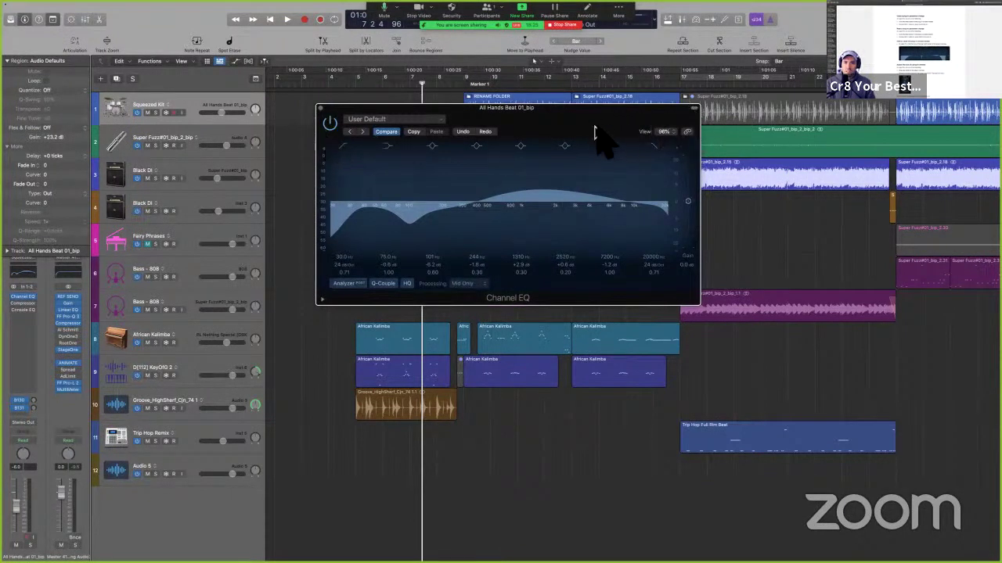
# Reposition the Channel EQ window and set its view size to 175%
pyautogui.moveTo(587, 116); pyautogui.dragTo(601, 191)
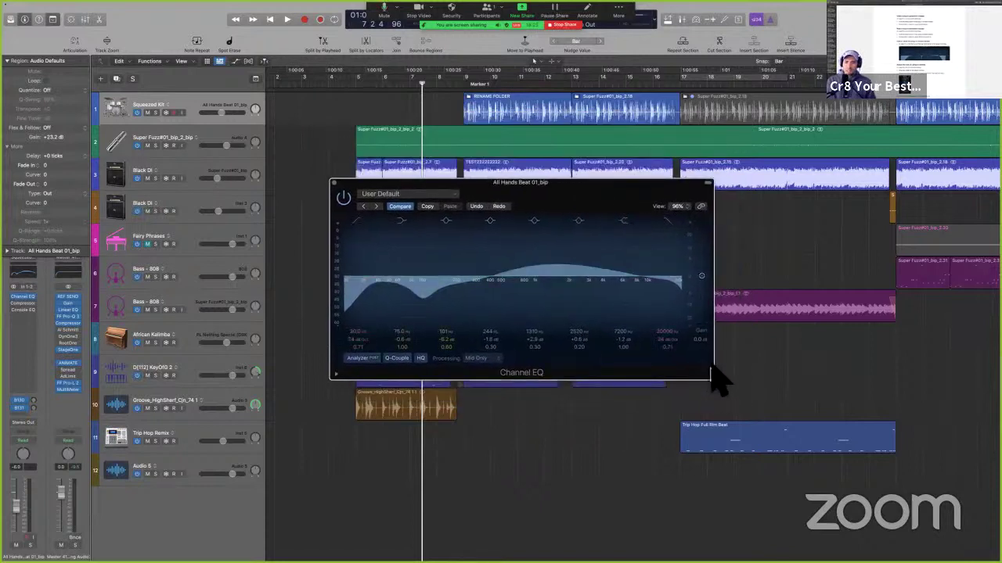
pyautogui.click(684, 206)
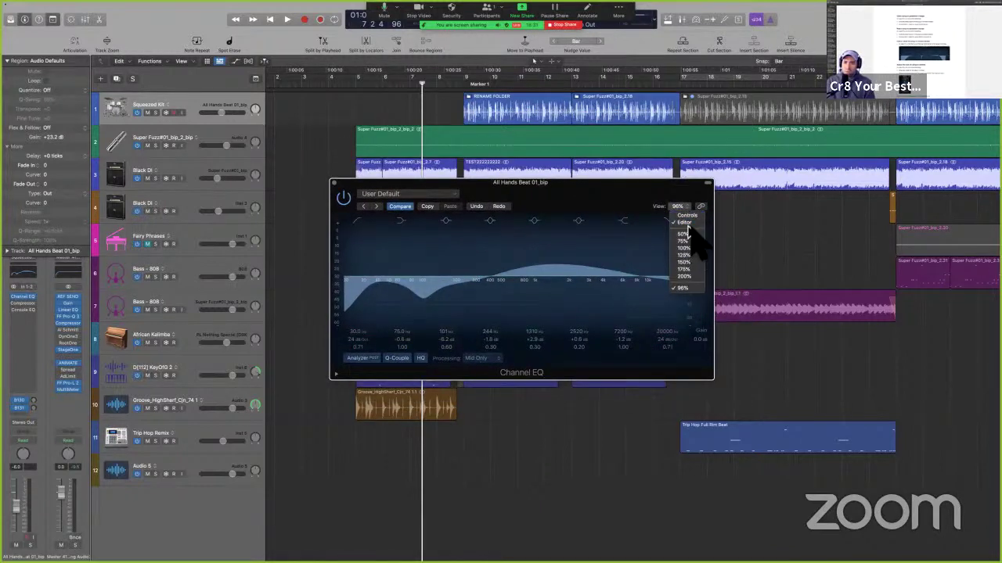
pyautogui.click(664, 195)
pyautogui.click(677, 206)
pyautogui.click(687, 270)
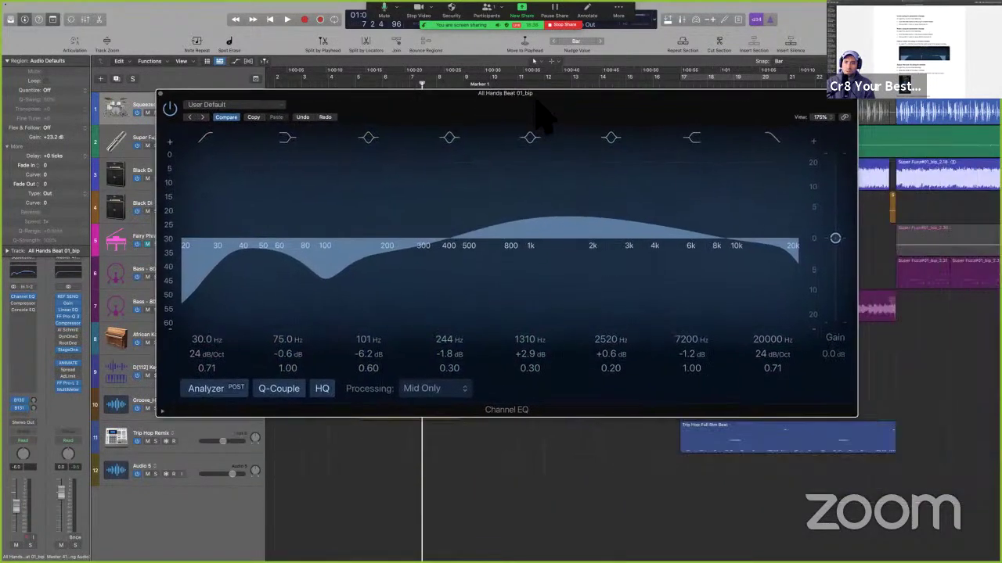
pyautogui.moveTo(537, 98); pyautogui.dragTo(526, 95)
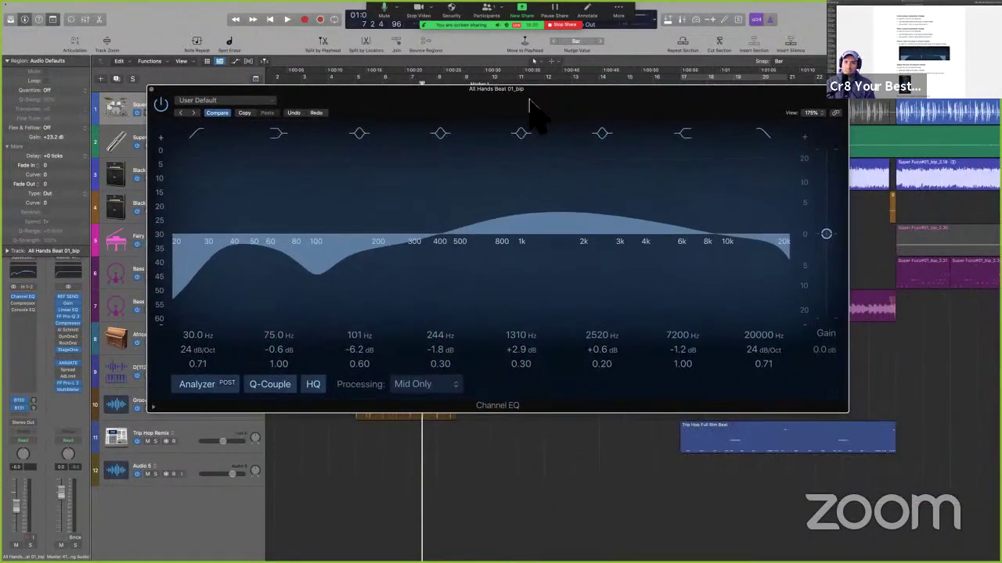
# Hide and restore the Channel EQ window's header, and shrink the window from its corner to about 138%
pyautogui.click(844, 98)
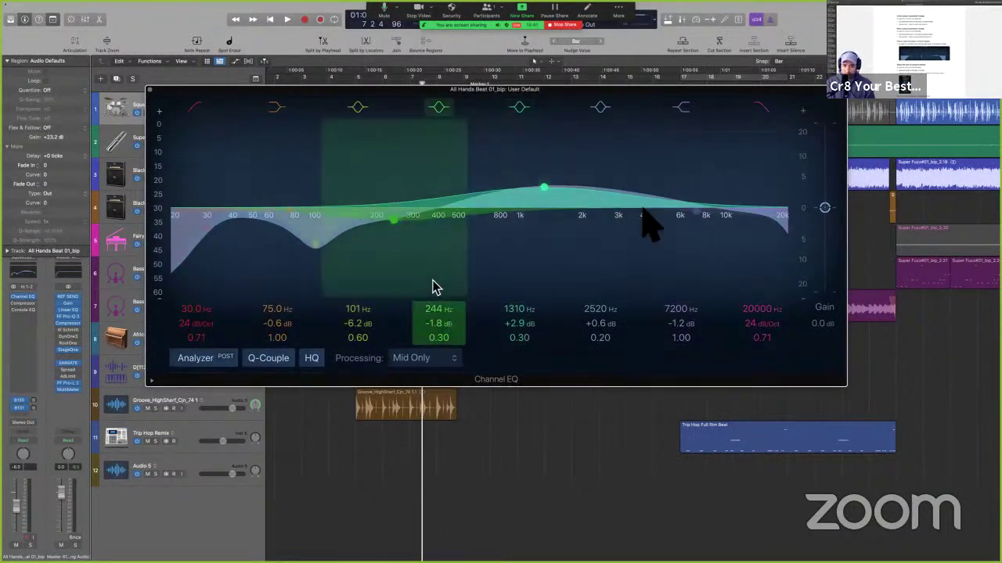
pyautogui.click(845, 100)
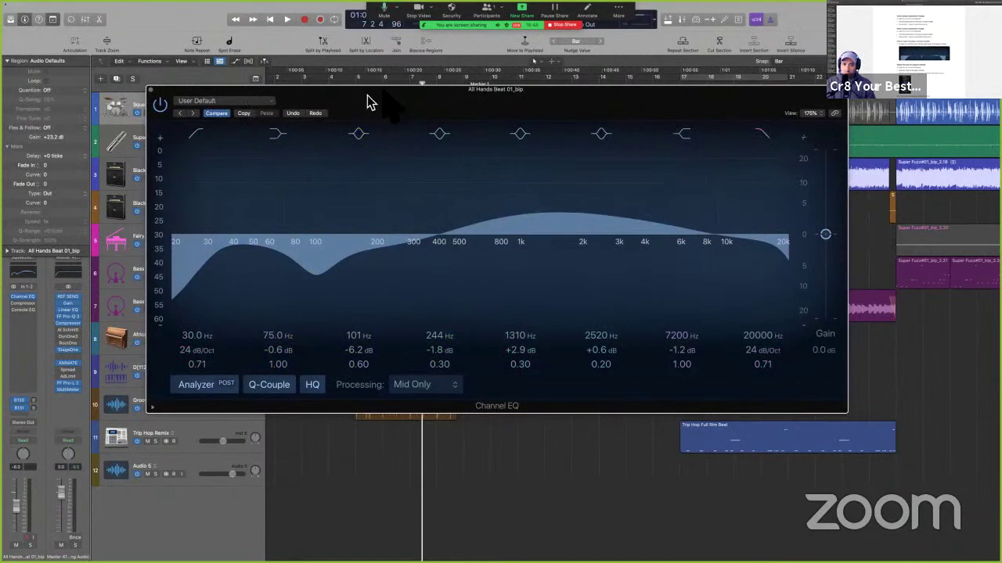
pyautogui.moveTo(370, 103); pyautogui.dragTo(390, 99)
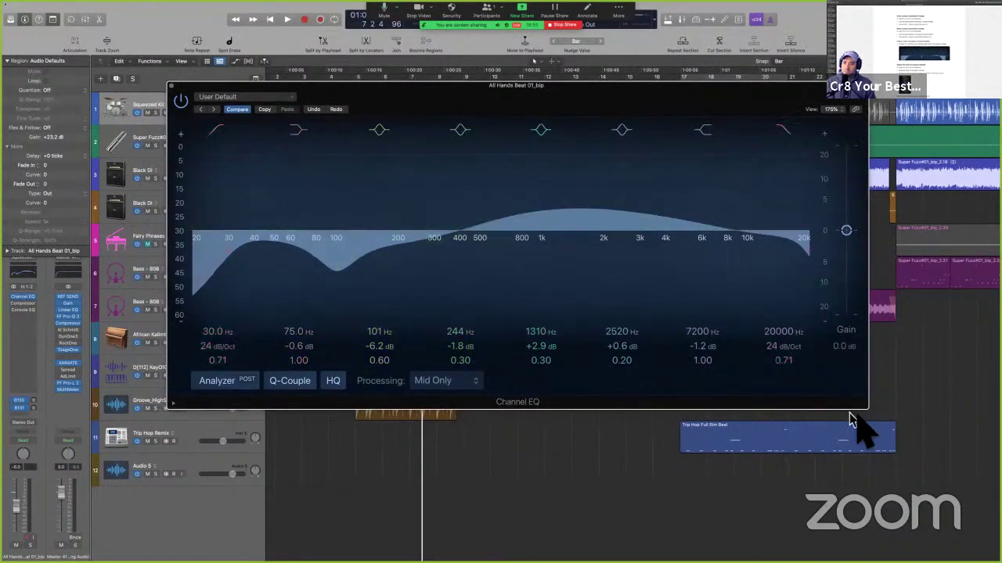
pyautogui.moveTo(869, 415); pyautogui.dragTo(704, 432)
# Consult the guide's section on switching the plug-in parameter view, and switch the Channel EQ window to Controls view
pyautogui.hotkey('ctrl', 'Left')
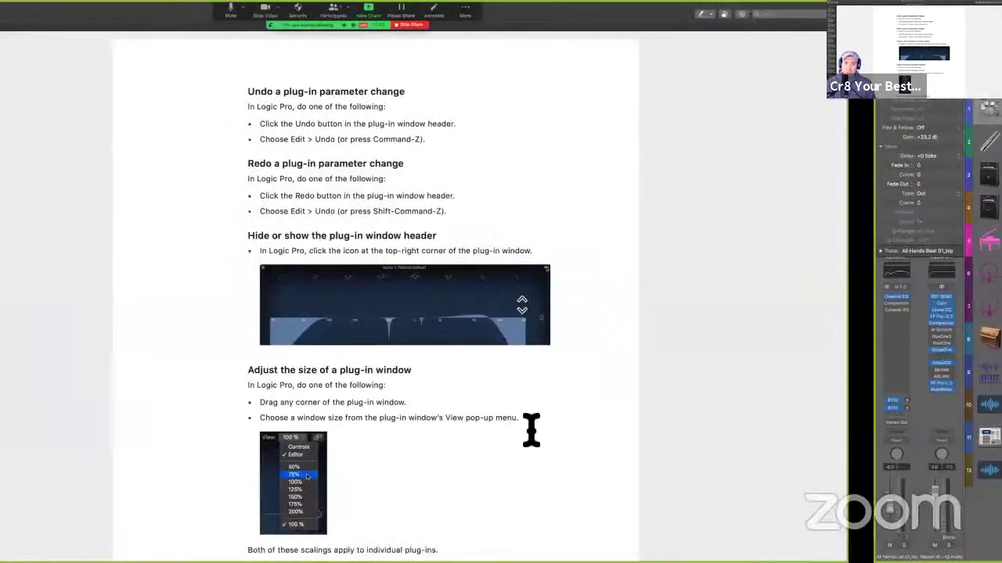
pyautogui.scroll(-1, 512, 447)
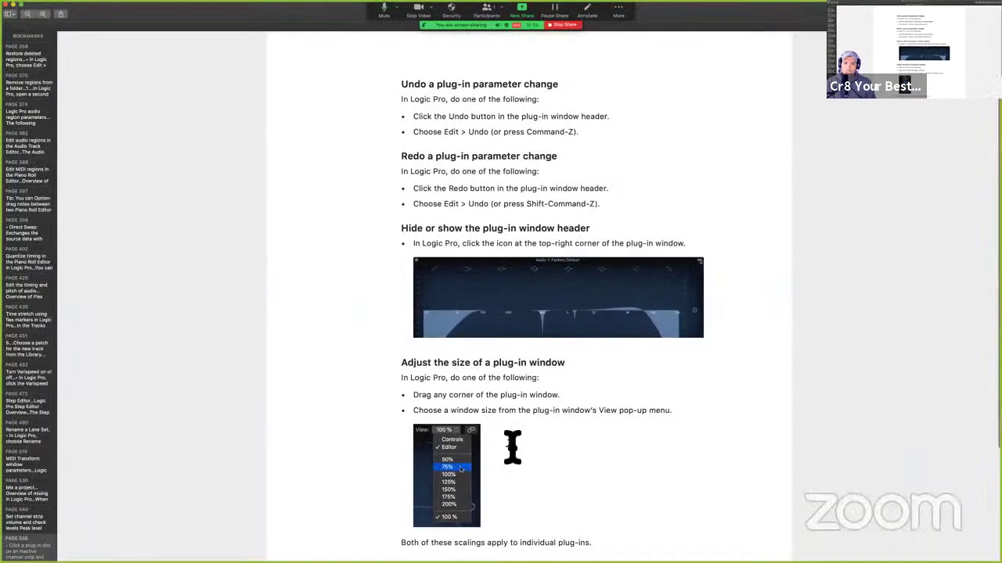
pyautogui.scroll(-5, 512, 447)
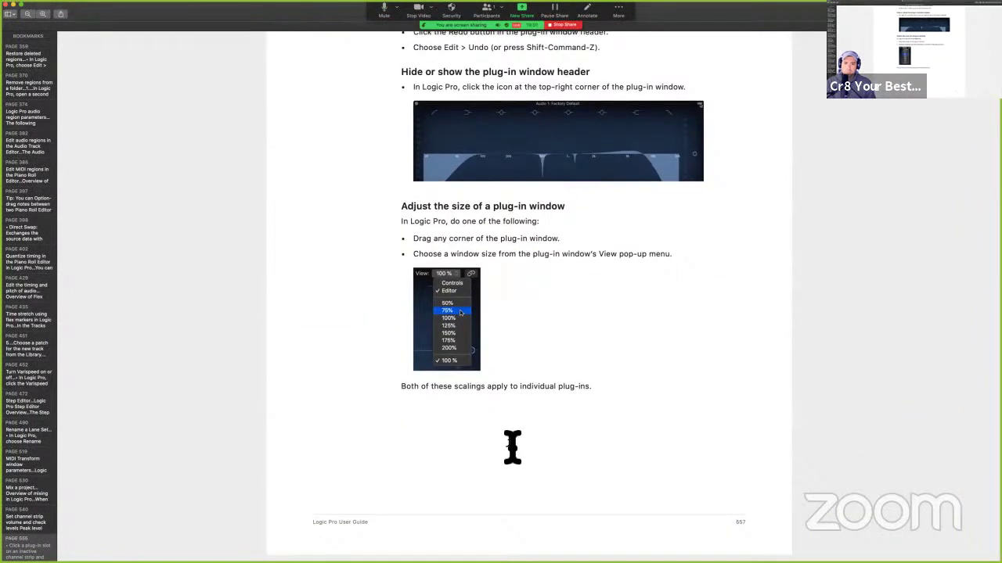
pyautogui.scroll(-10, 512, 447)
pyautogui.scroll(3, 528, 365)
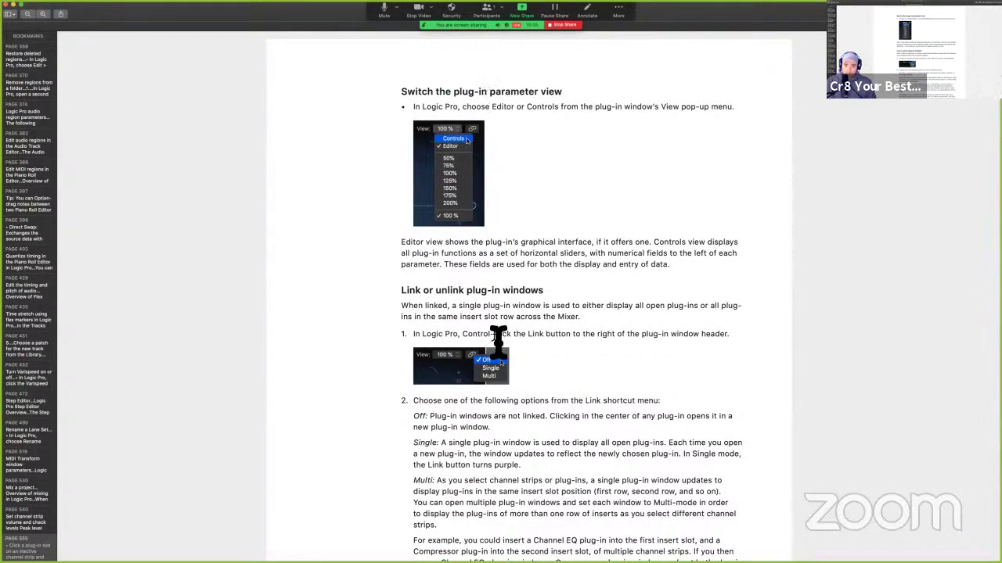
pyautogui.hotkey('ctrl', 'Right')
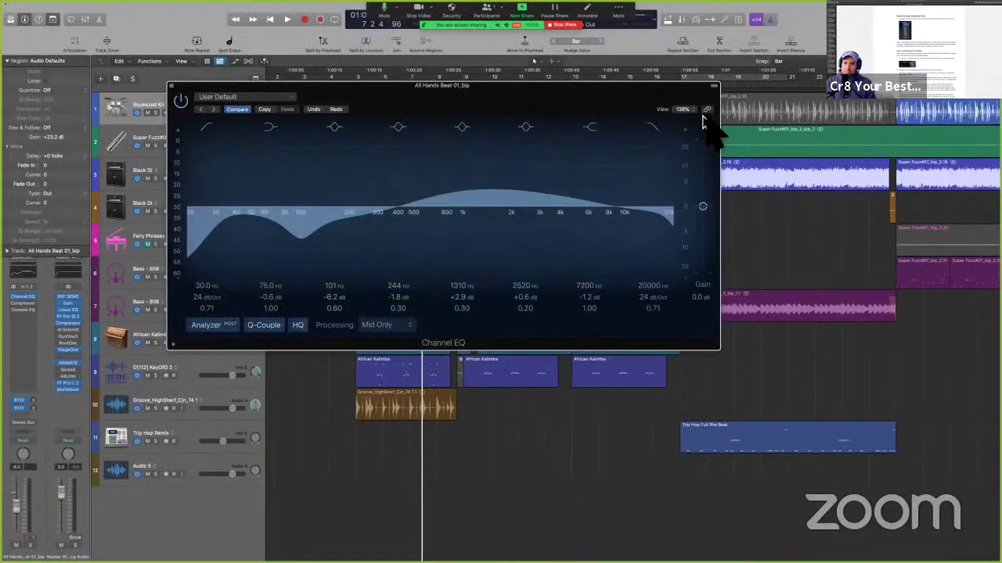
pyautogui.click(713, 86)
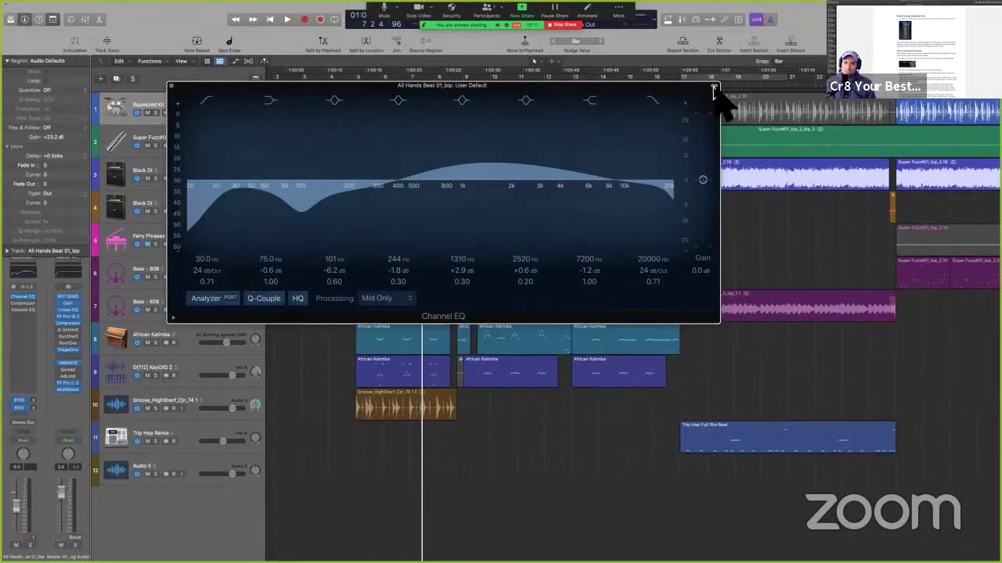
pyautogui.click(714, 86)
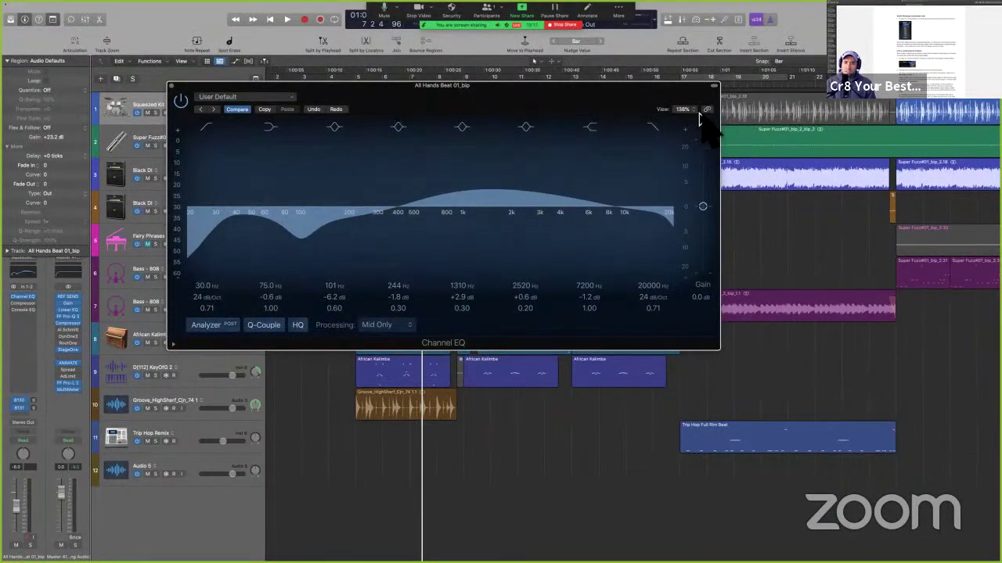
pyautogui.click(683, 109)
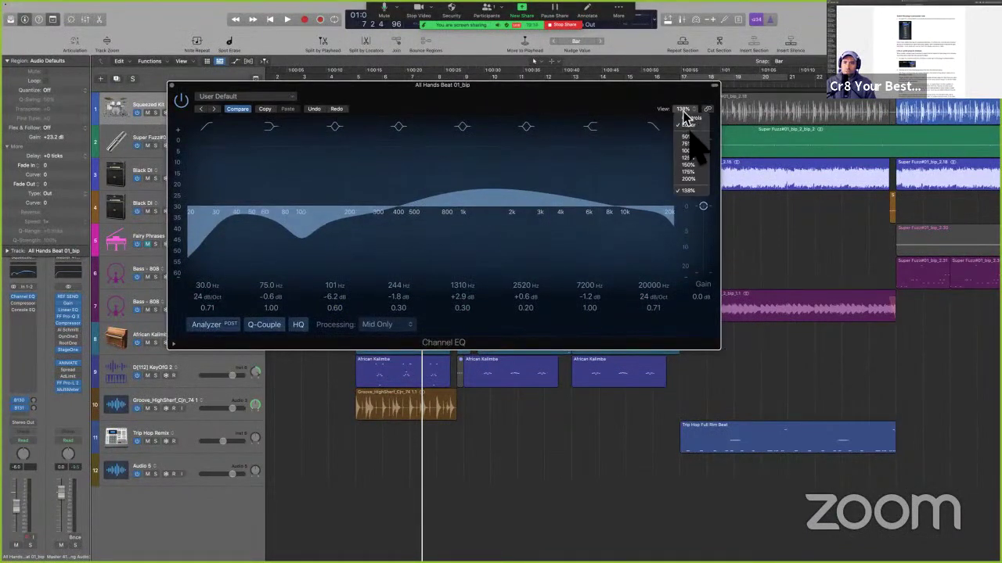
pyautogui.click(693, 119)
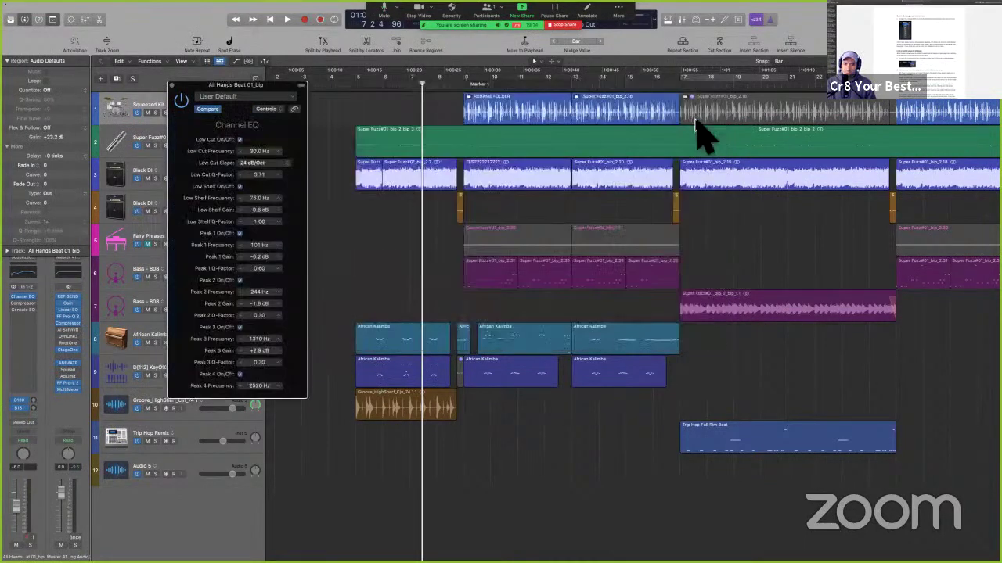
# Reposition the Channel EQ window, switch it to Editor view and return it to Controls view
pyautogui.moveTo(273, 87); pyautogui.dragTo(369, 77)
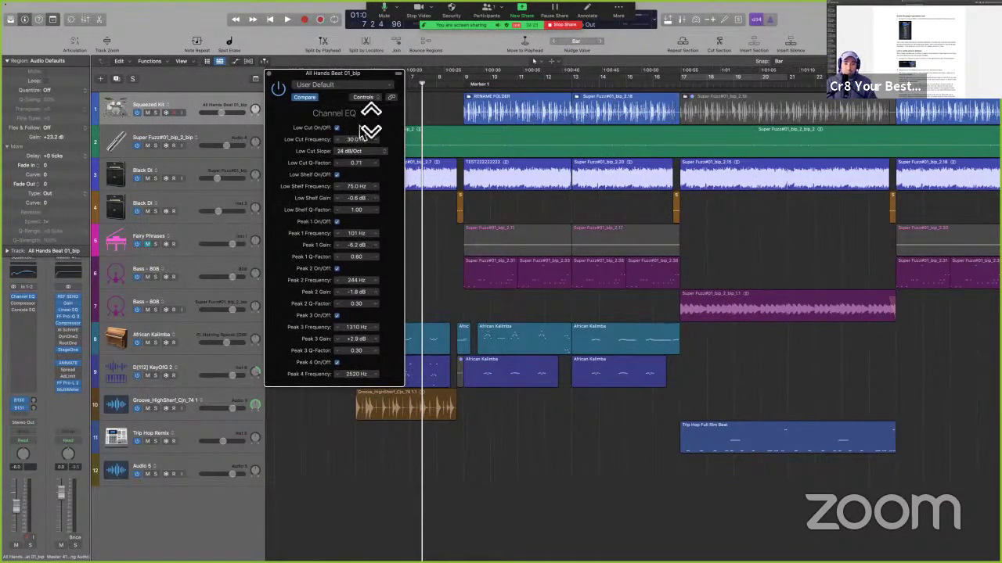
pyautogui.moveTo(349, 75)
pyautogui.mouseDown()
pyautogui.moveTo(367, 79)
pyautogui.moveTo(352, 74)
pyautogui.mouseUp()
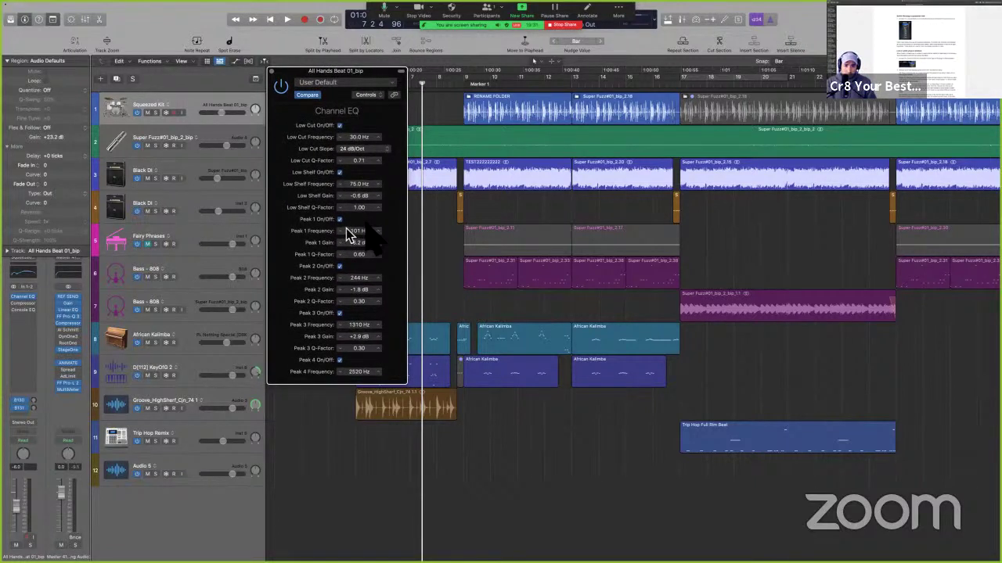
pyautogui.moveTo(297, 78); pyautogui.dragTo(297, 78)
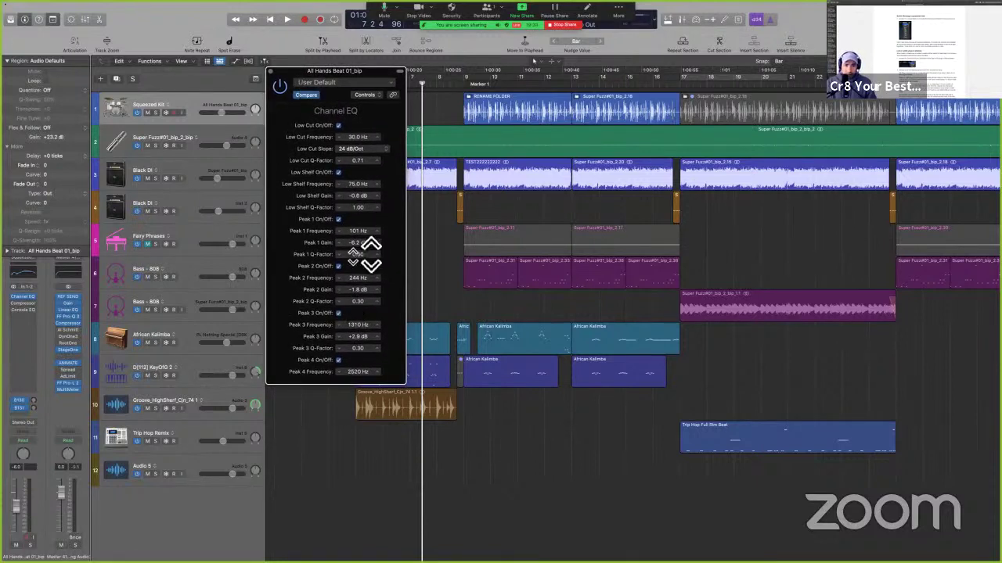
pyautogui.click(365, 94)
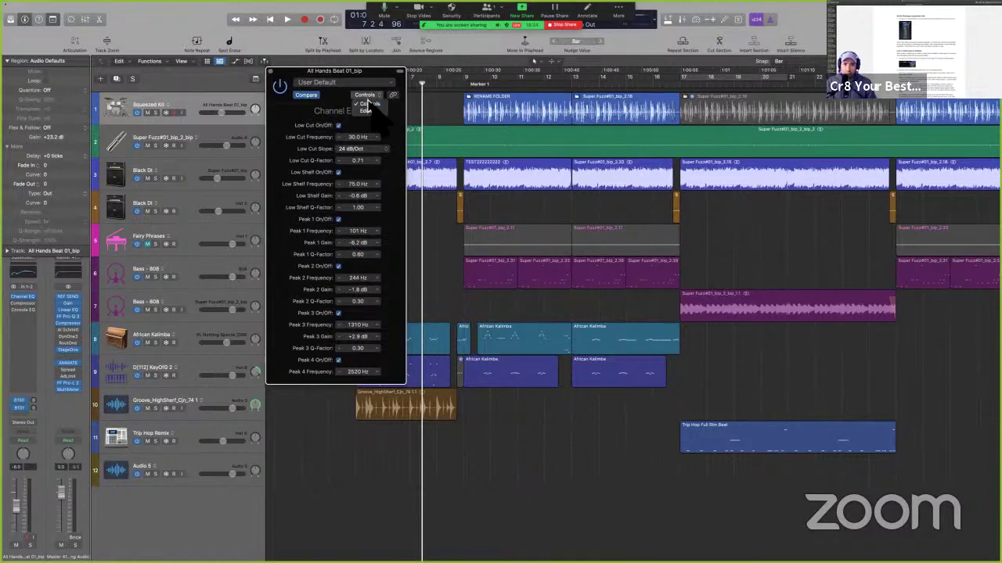
pyautogui.click(368, 111)
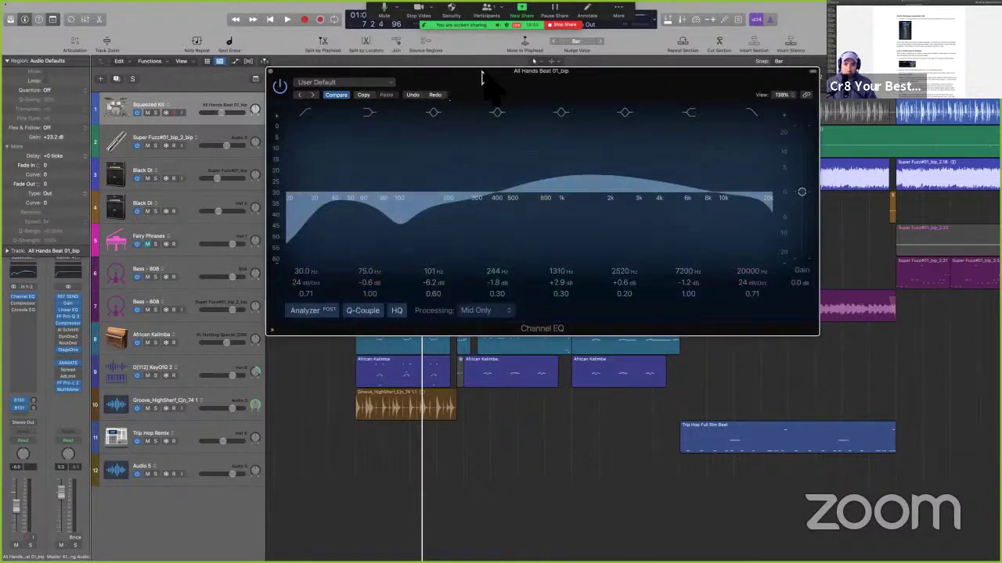
pyautogui.click(775, 102)
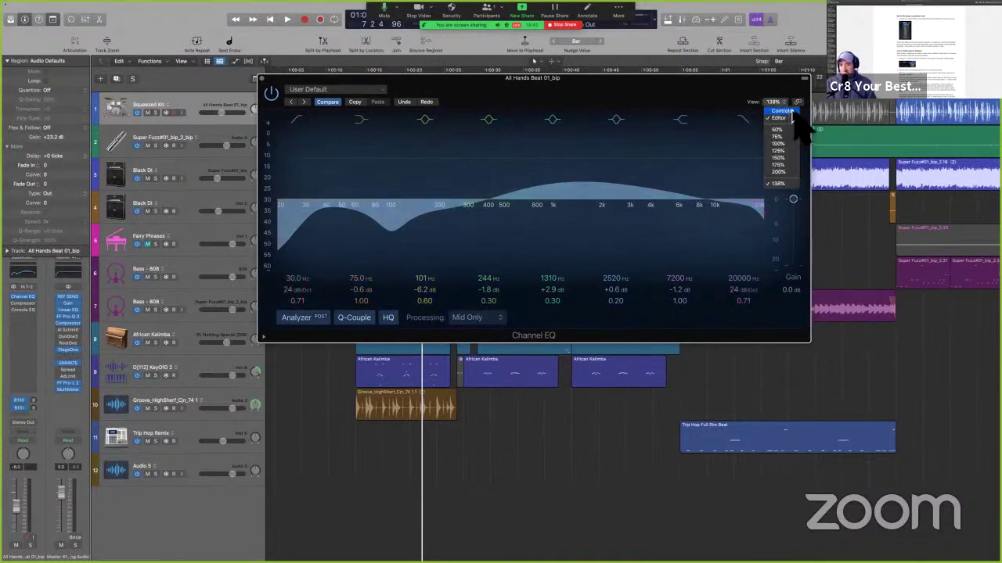
pyautogui.click(782, 110)
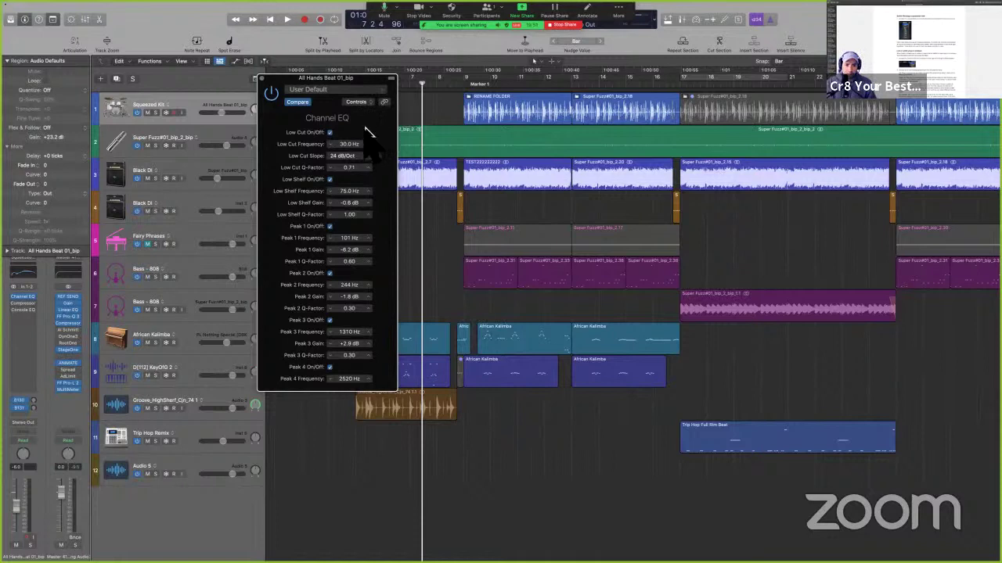
# Raise the Channel EQ's Peak 3 gain to +7.4 dB in Controls view
pyautogui.click(356, 103)
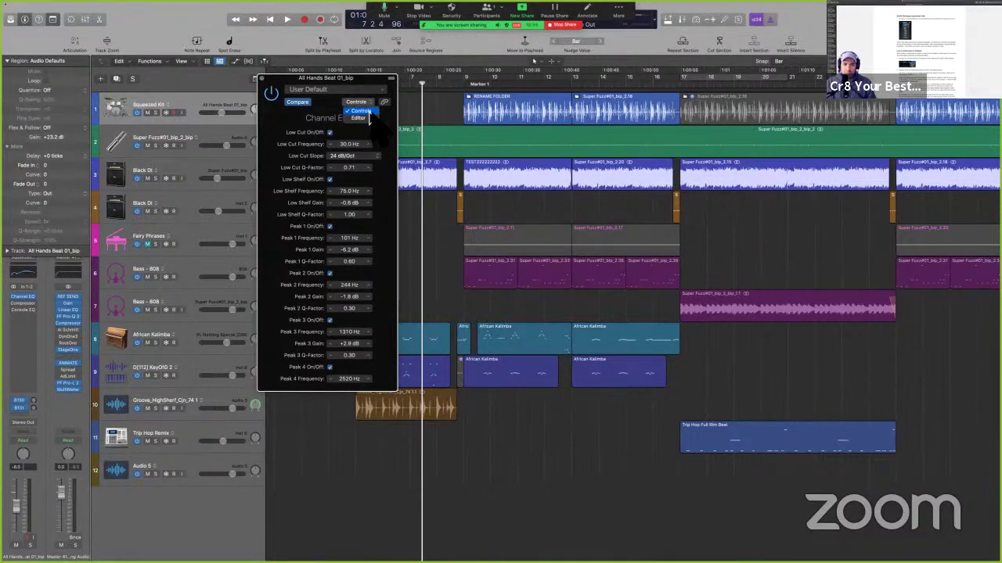
pyautogui.click(364, 268)
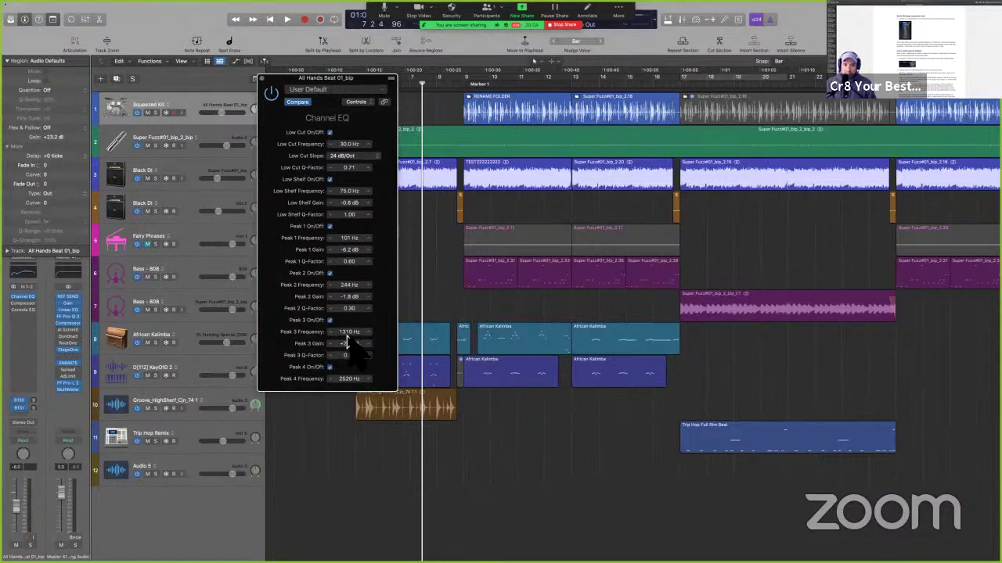
pyautogui.moveTo(344, 340); pyautogui.dragTo(373, 345)
pyautogui.doubleClick(349, 342)
# Switch the Channel EQ to Editor view and move the Peak 3 band to about 1470 Hz and +2.0 dB
pyautogui.click(356, 102)
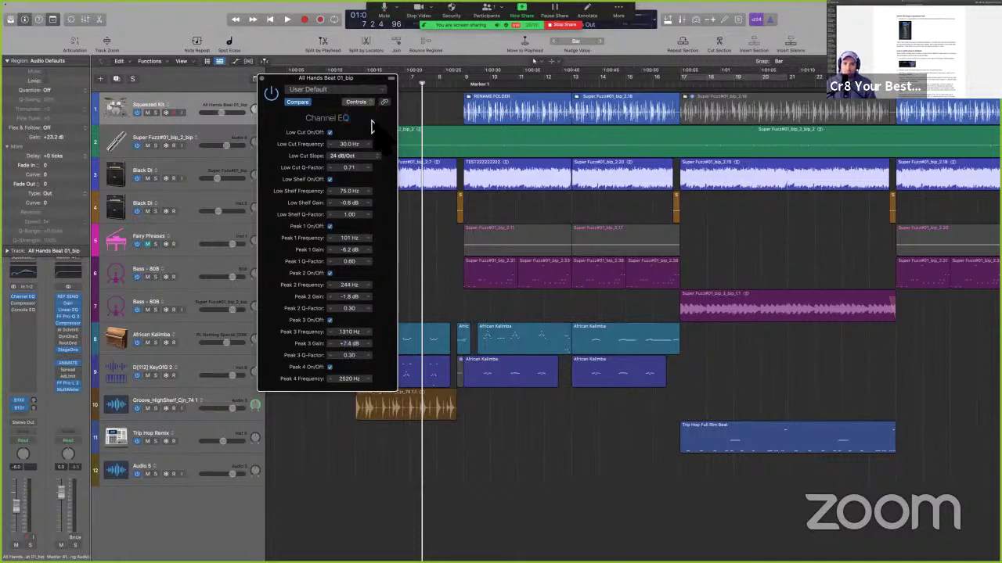
pyautogui.click(368, 117)
pyautogui.moveTo(577, 179)
pyautogui.mouseDown()
pyautogui.moveTo(586, 195)
pyautogui.moveTo(583, 186)
pyautogui.mouseUp()
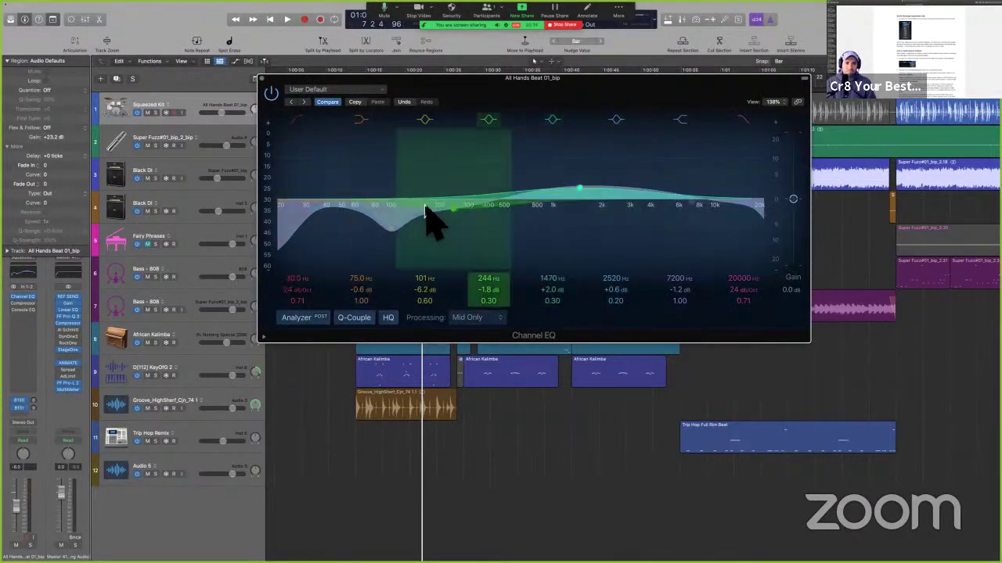
# Consult the guide's section on linking or unlinking plug-in windows
pyautogui.hotkey('ctrl', 'Left')
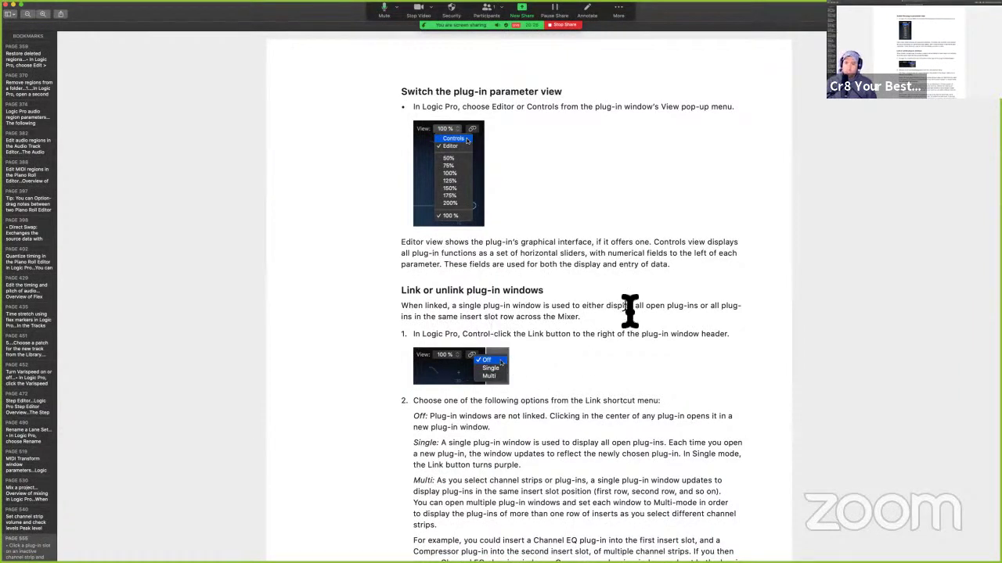
pyautogui.moveTo(489, 306); pyautogui.dragTo(553, 307)
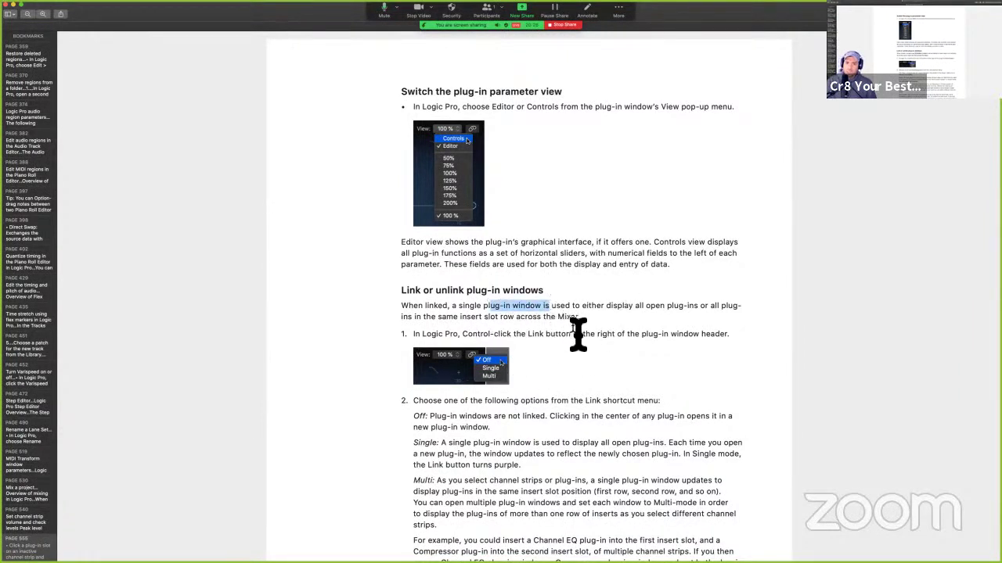
pyautogui.click(576, 332)
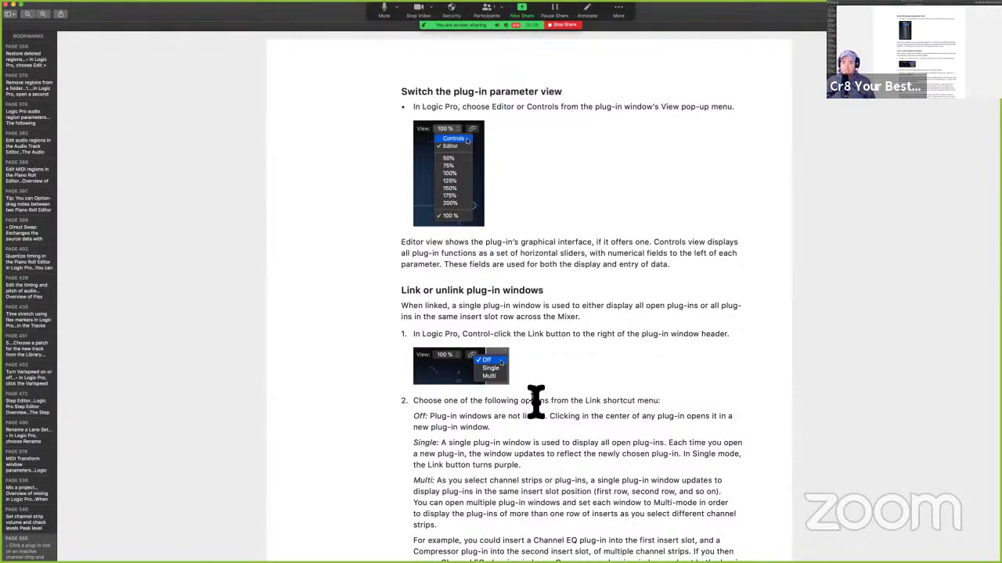
pyautogui.hotkey('ctrl', 'Right')
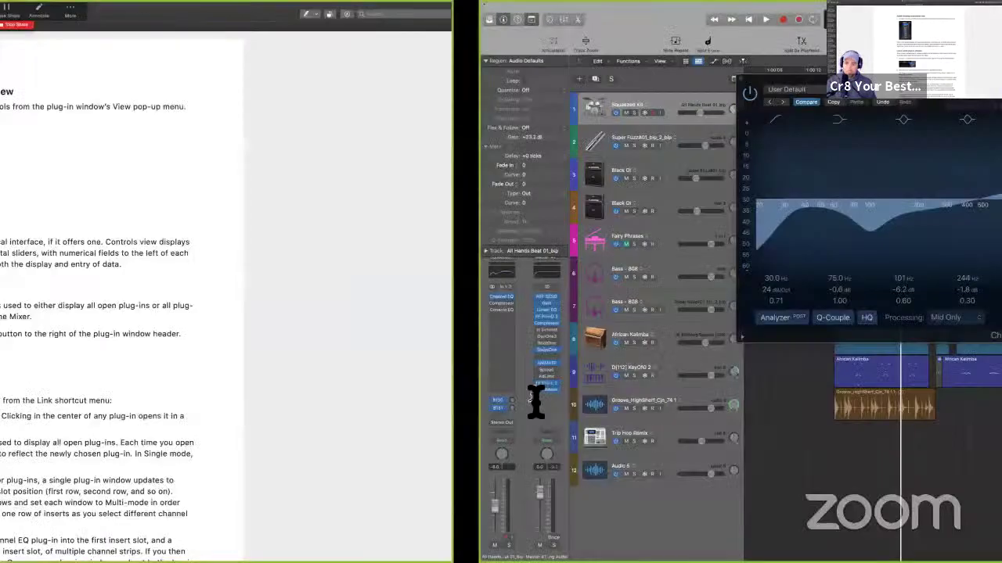
# With plug-in window linking off, alternate between the first two tracks and boost the Peak 3 band to about +22.6 dB at 276 Hz
pyautogui.click(797, 102)
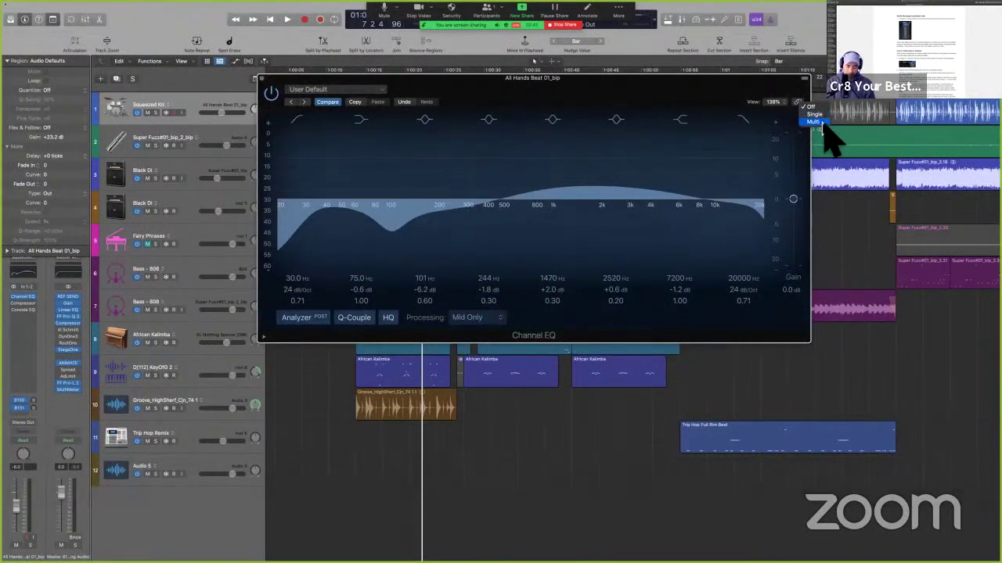
pyautogui.click(219, 144)
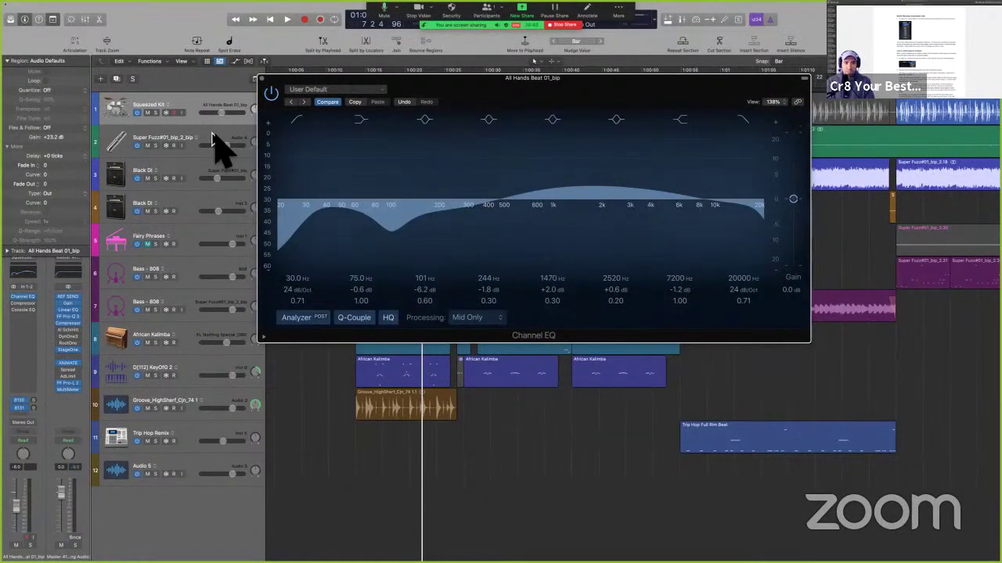
pyautogui.click(223, 150)
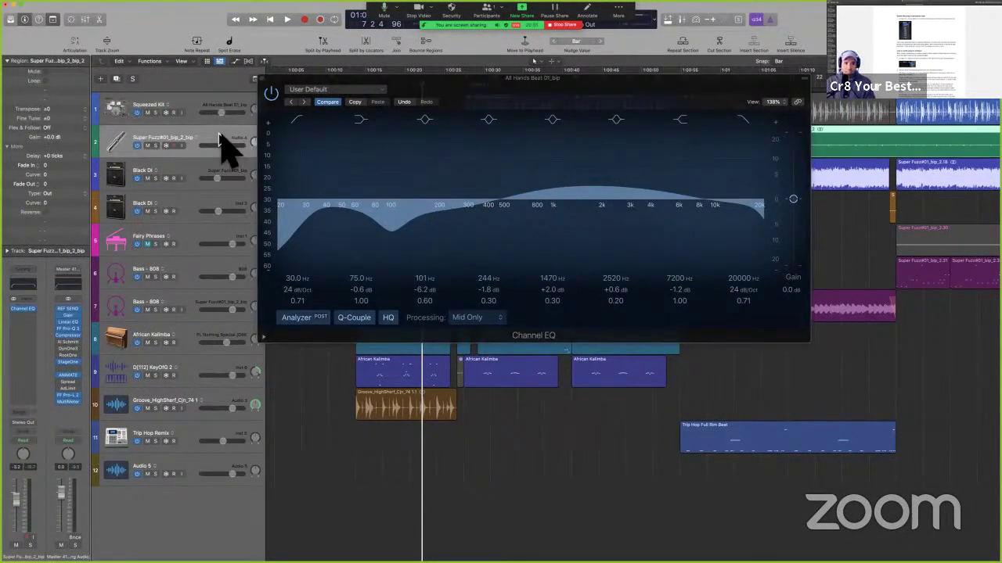
pyautogui.click(213, 111)
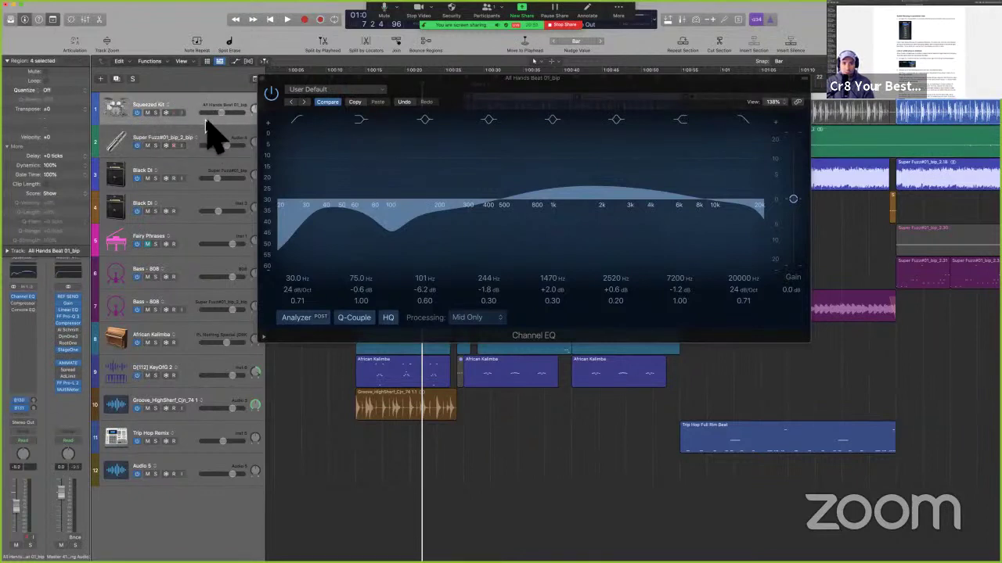
pyautogui.click(207, 133)
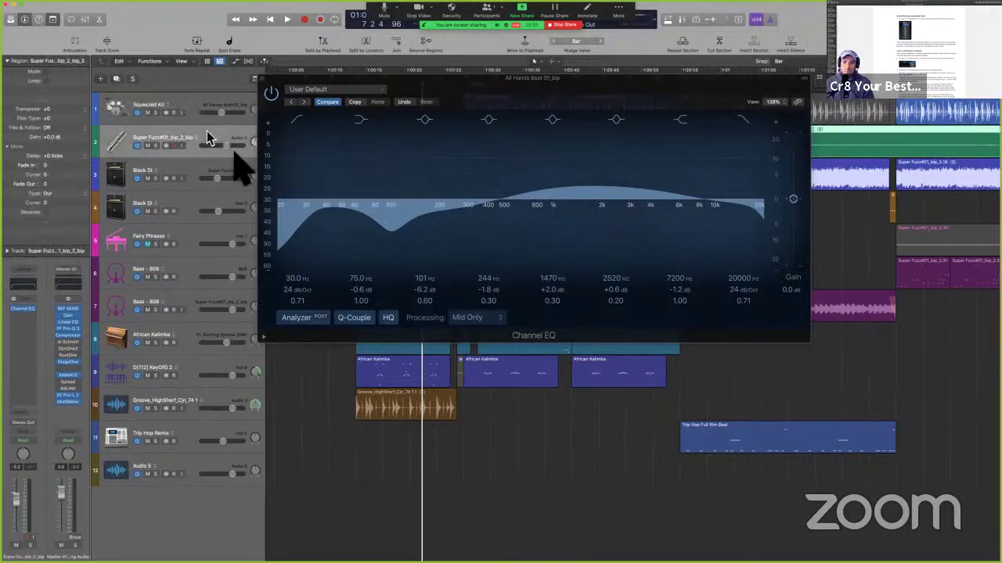
pyautogui.moveTo(583, 196); pyautogui.dragTo(462, 136)
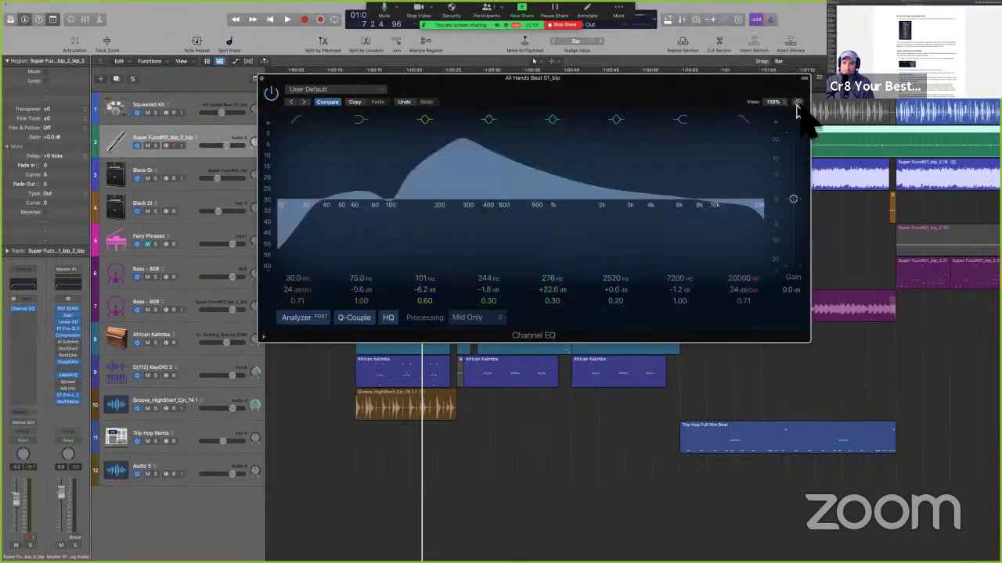
# Set the Channel EQ window's link mode to Single, and go from the Squeezed Kit track to the Super Fuzz track below it
pyautogui.click(798, 103)
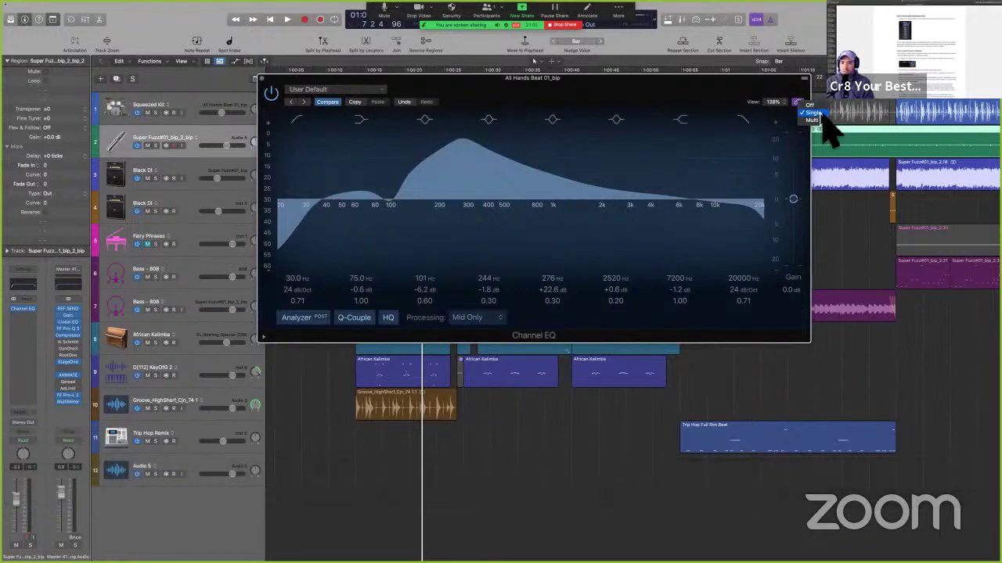
pyautogui.click(817, 115)
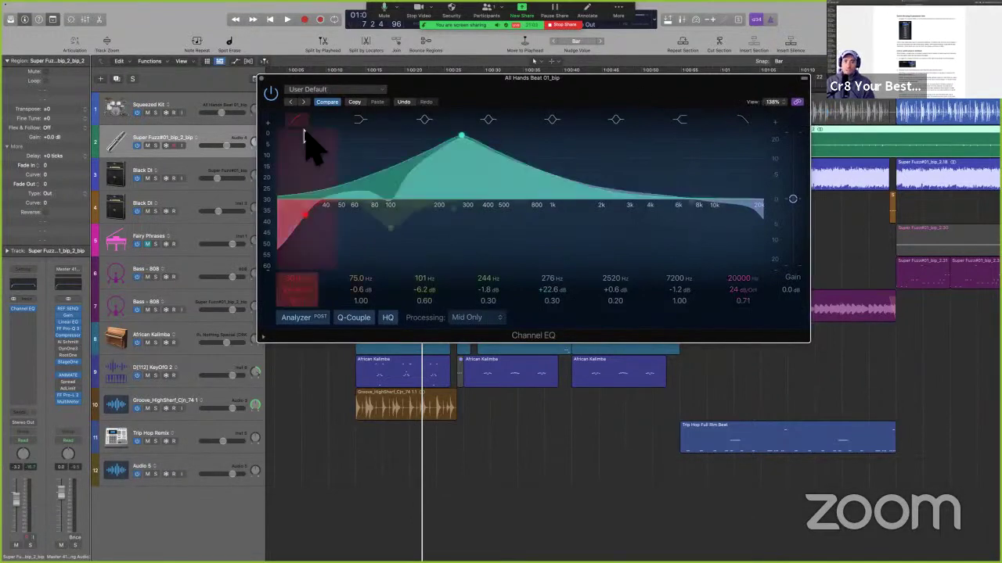
pyautogui.click(205, 110)
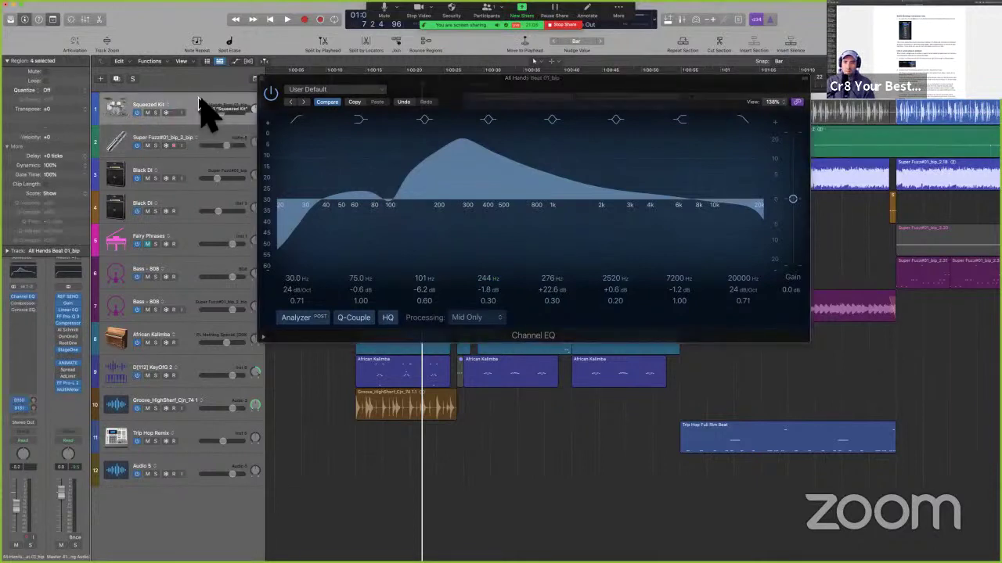
pyautogui.press('Down')
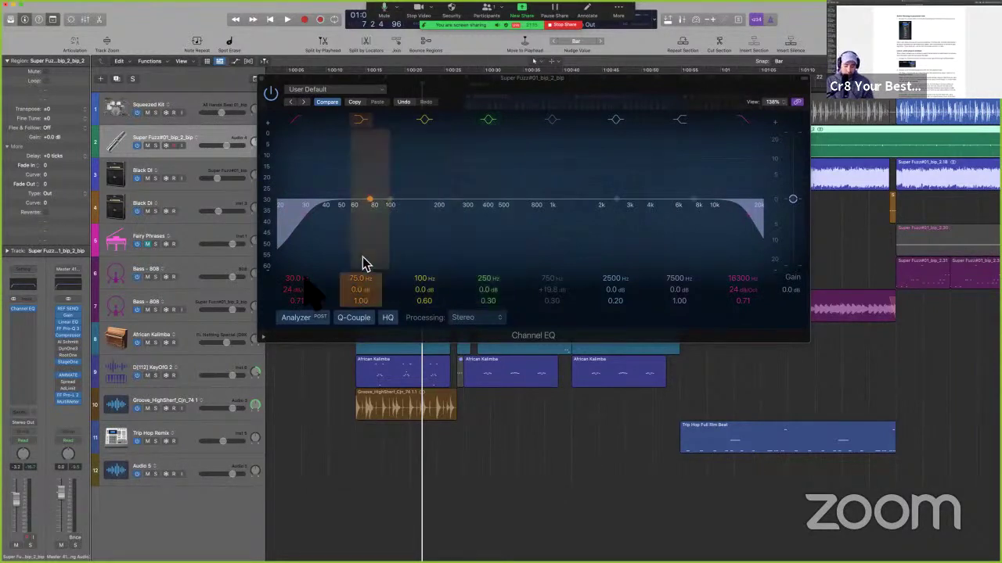
pyautogui.hotkey('ctrl', 'a')
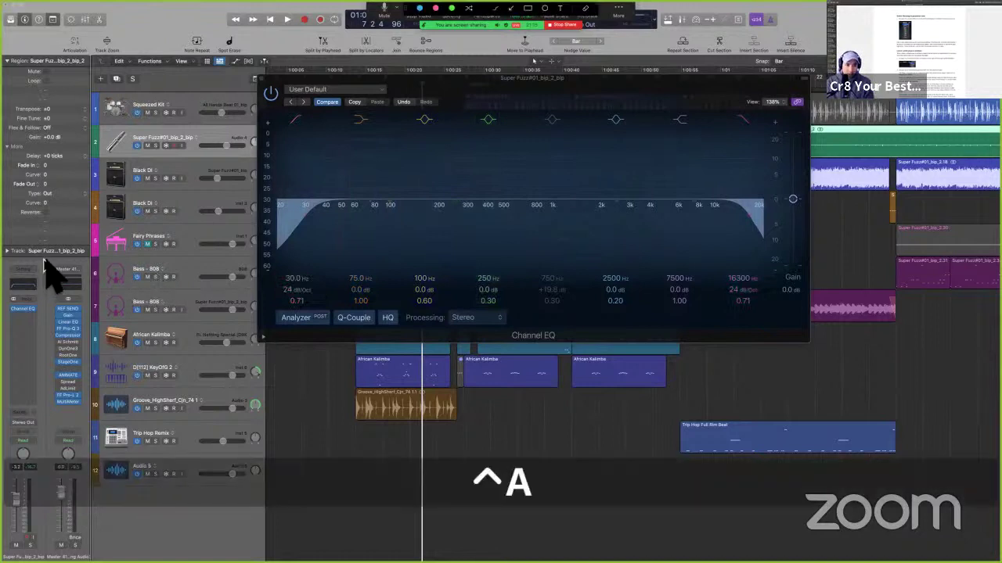
pyautogui.moveTo(40, 242)
pyautogui.mouseDown()
pyautogui.moveTo(9, 245)
pyautogui.moveTo(7, 557)
pyautogui.moveTo(60, 399)
pyautogui.moveTo(55, 242)
pyautogui.mouseUp()
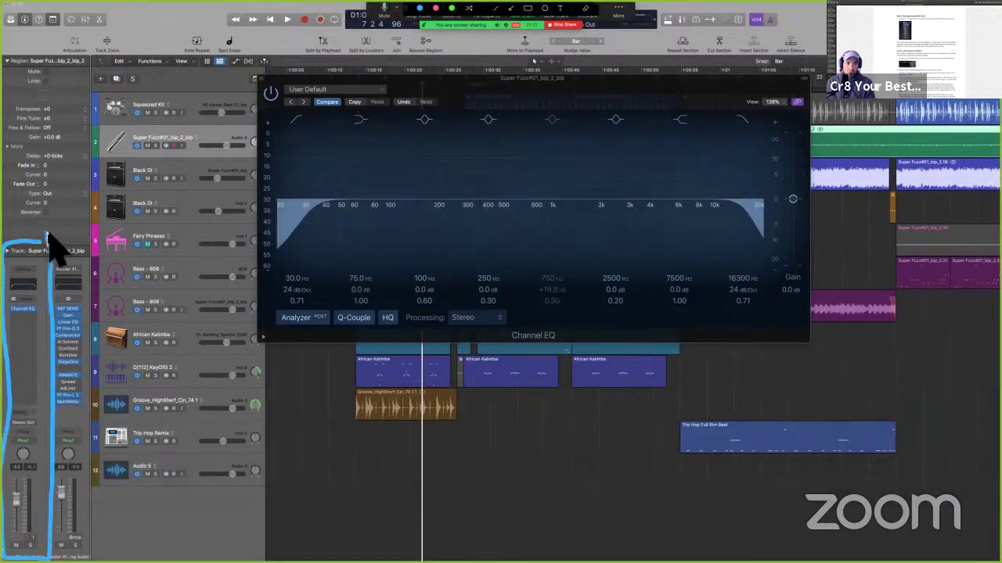
pyautogui.hotkey('ctrl', 'a')
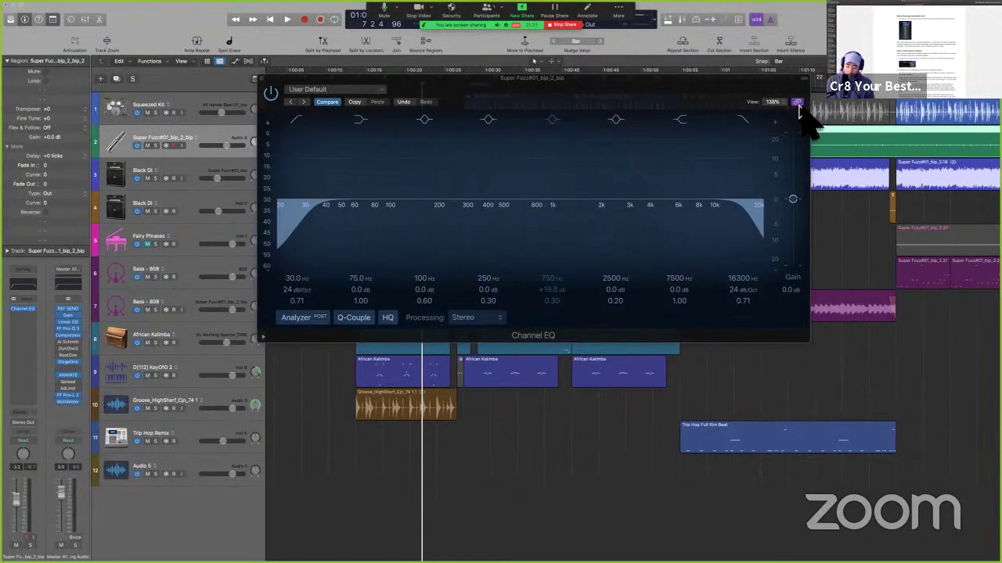
pyautogui.press('ctrl+super+s')
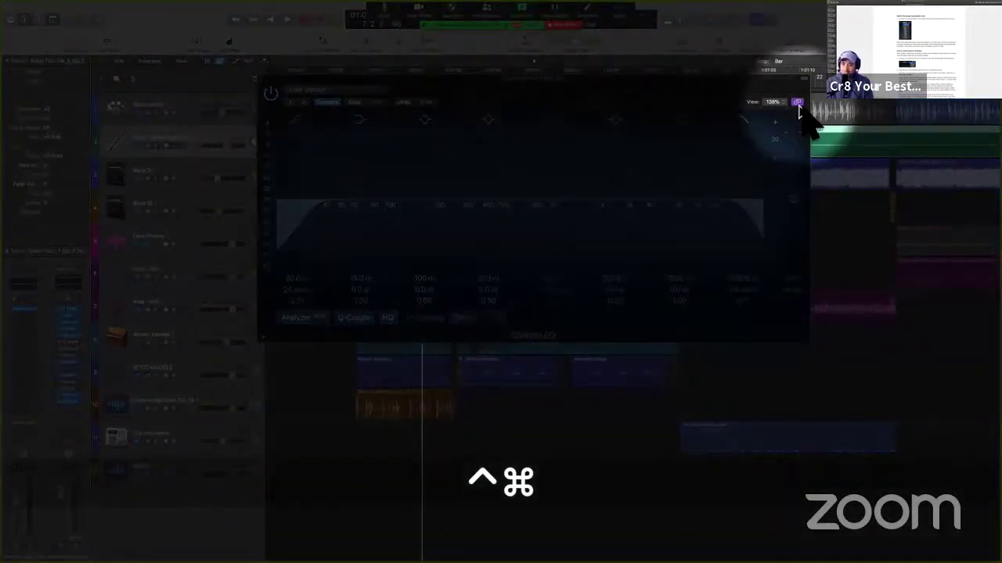
pyautogui.press('ctrl+alt+super+m')
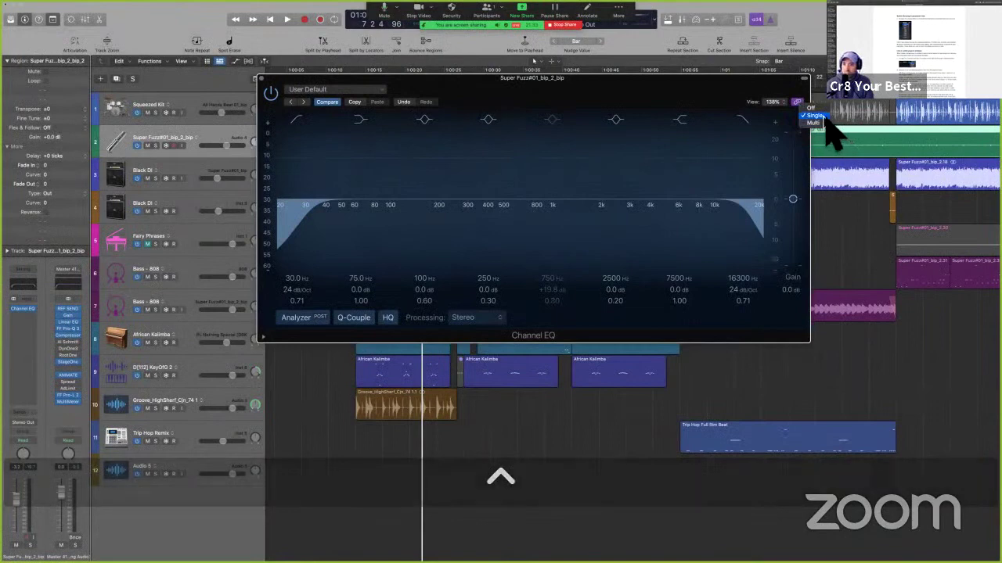
# Keep the link mode on Single and alternate between the first two tracks, ending on the Squeezed Kit track
pyautogui.click(824, 117)
pyautogui.press('Up')
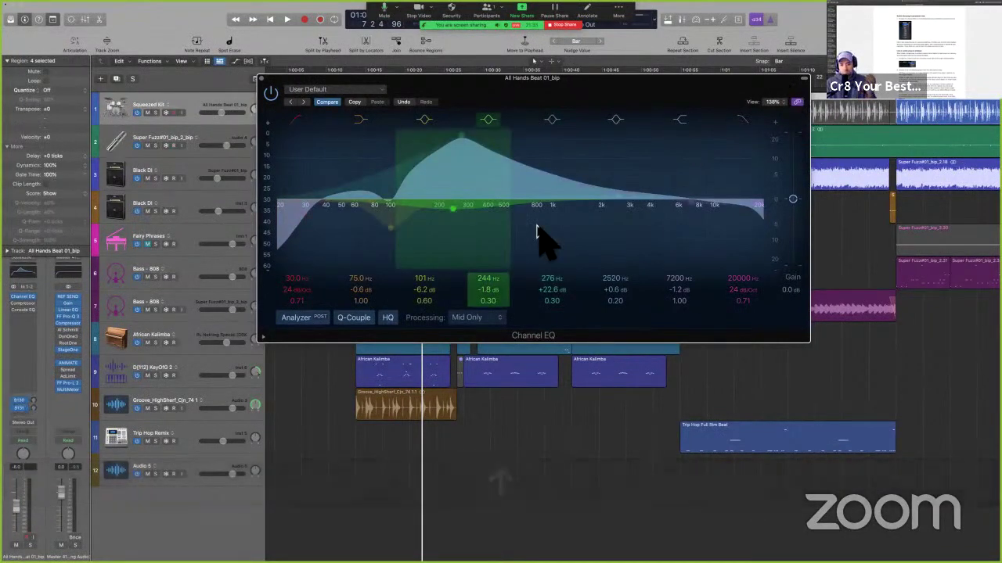
pyautogui.press('Down')
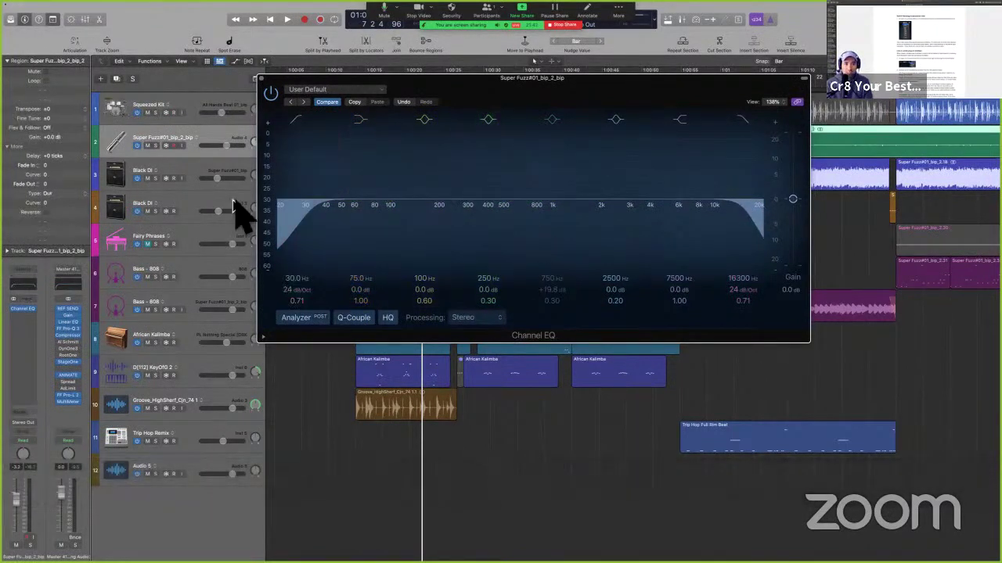
pyautogui.press('Up')
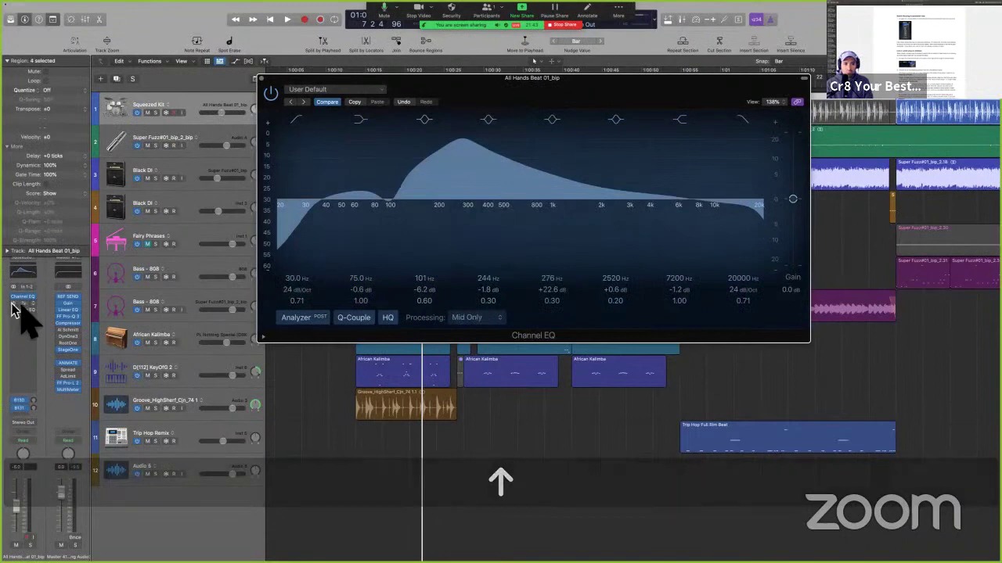
# Show the Squeezed Kit track's Compressor in the linked plug-in window, reposition the window, and switch it back to the Channel EQ
pyautogui.click(24, 303)
pyautogui.moveTo(536, 121); pyautogui.dragTo(664, 101)
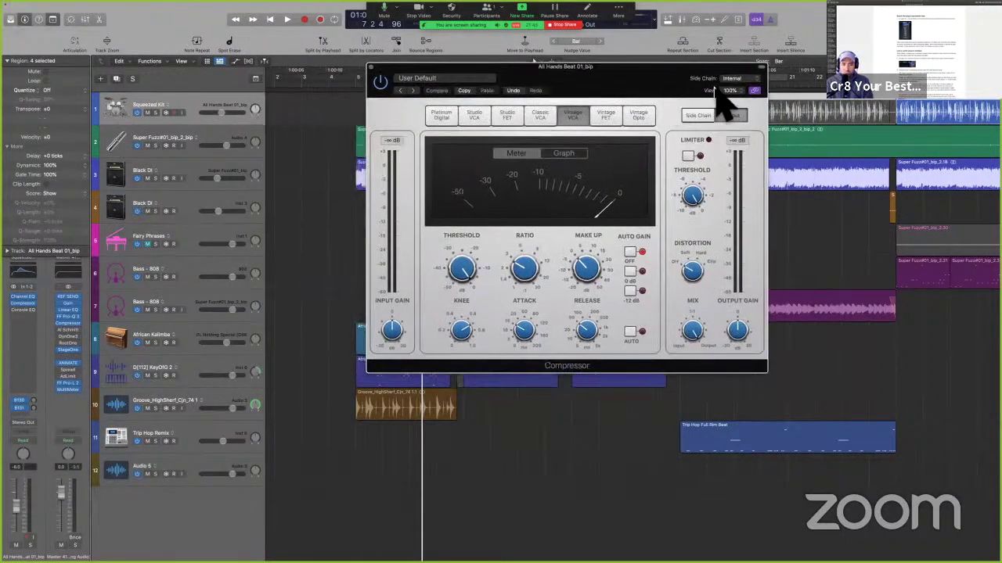
pyautogui.click(23, 298)
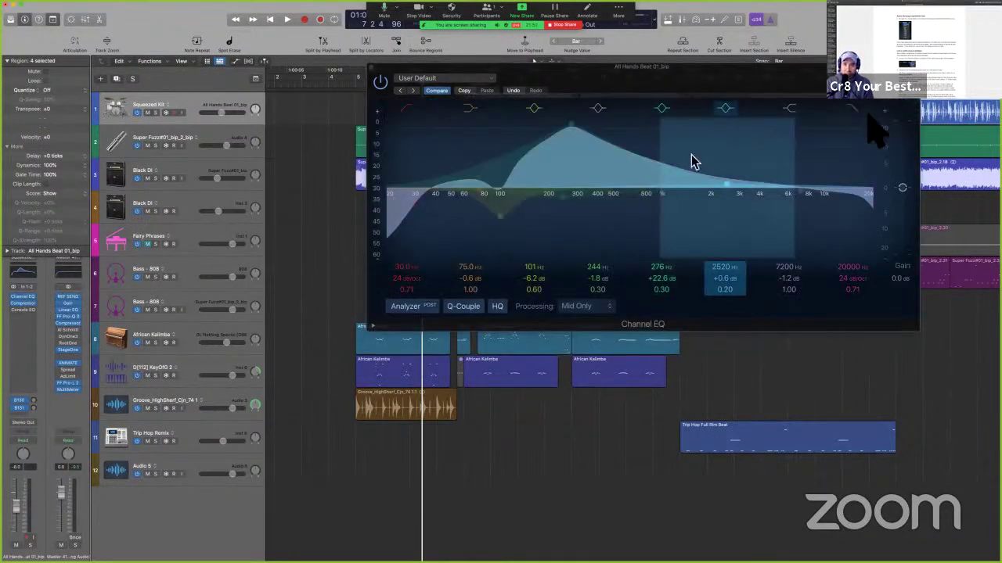
# Open the Squeezed Kit track's Compressor and Vintage Console EQ in separate windows alongside the Channel EQ and close both again
pyautogui.click(23, 309)
pyautogui.click(23, 312)
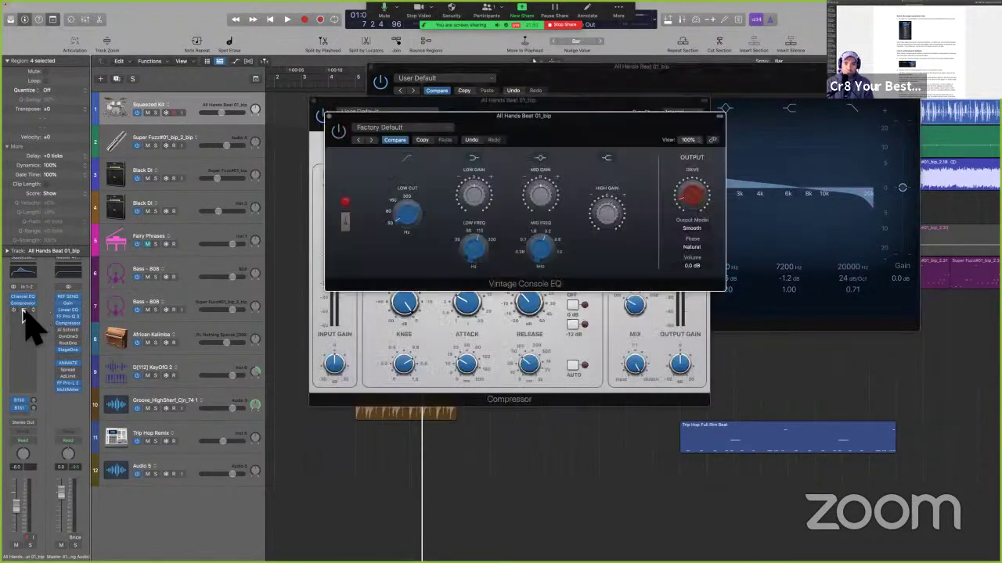
pyautogui.click(332, 116)
pyautogui.click(314, 102)
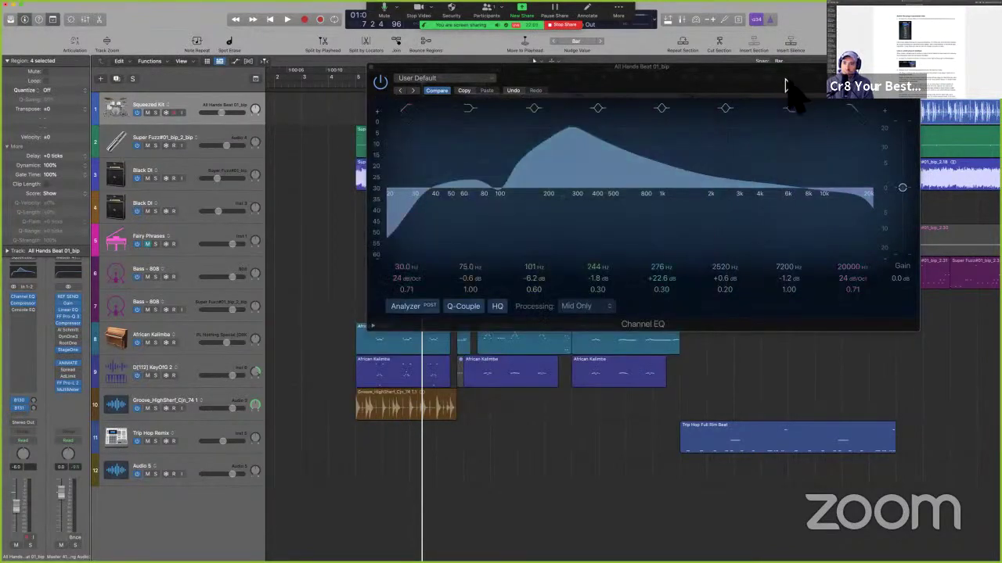
# Move the Channel EQ window over the track area, set its link mode to Single, and show the Compressor in it
pyautogui.moveTo(787, 89); pyautogui.dragTo(683, 89)
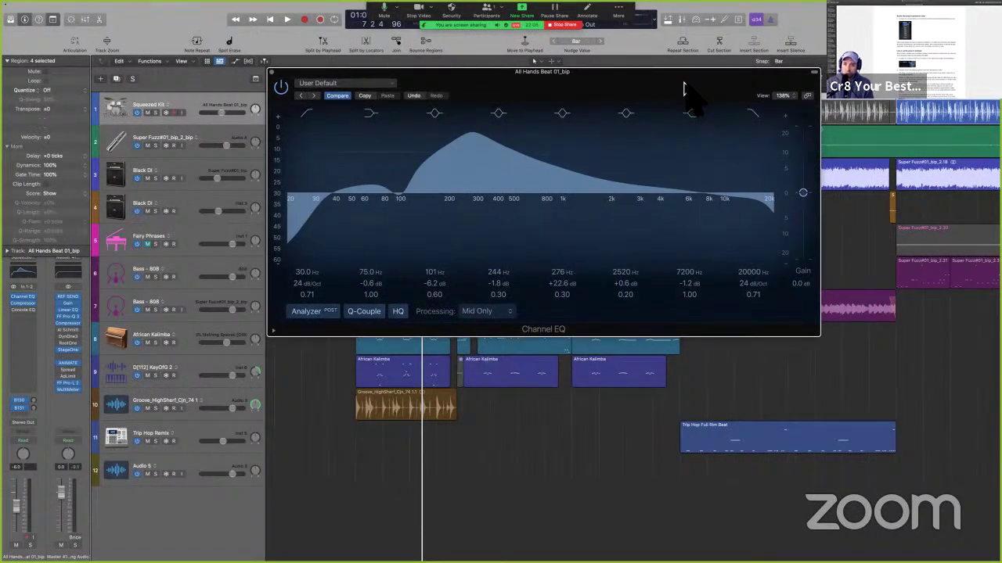
pyautogui.click(807, 95)
pyautogui.keyDown('ctrl'); pyautogui.click(807, 95); pyautogui.keyUp('ctrl')
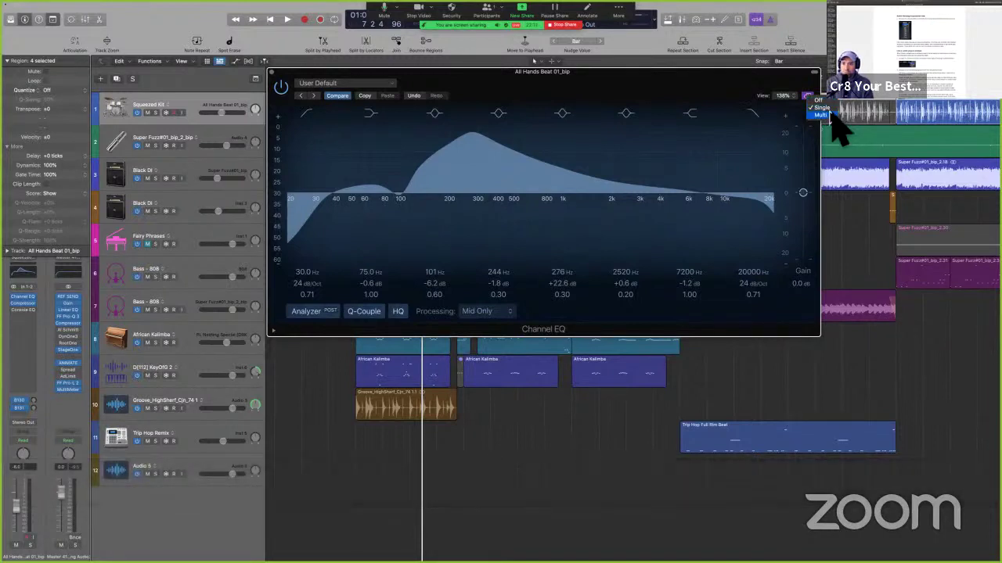
pyautogui.click(831, 116)
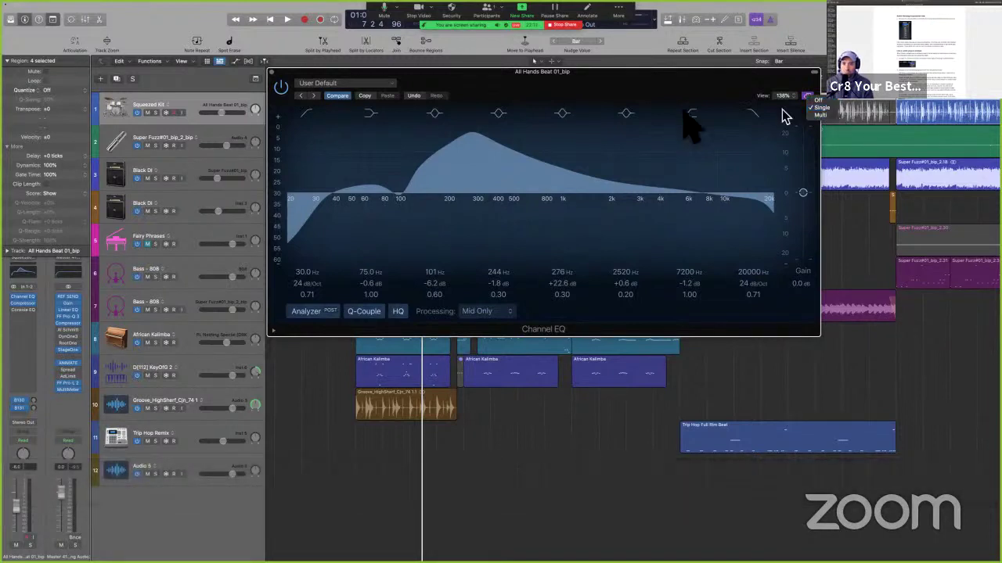
pyautogui.click(25, 304)
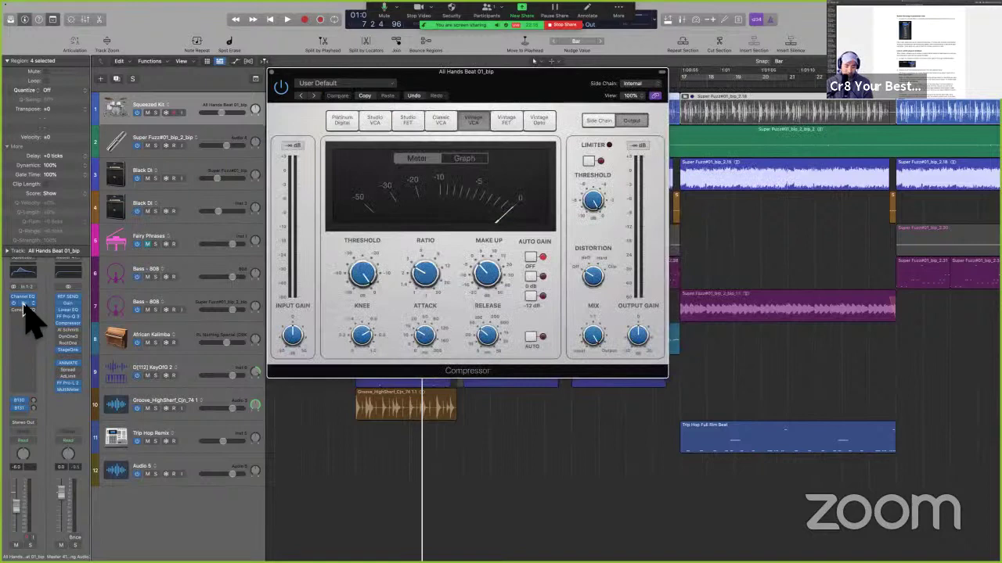
# Cycle the linked window through the Squeezed Kit track's plug-ins, ending on the Channel EQ, and shift the window slightly
pyautogui.press('shift')
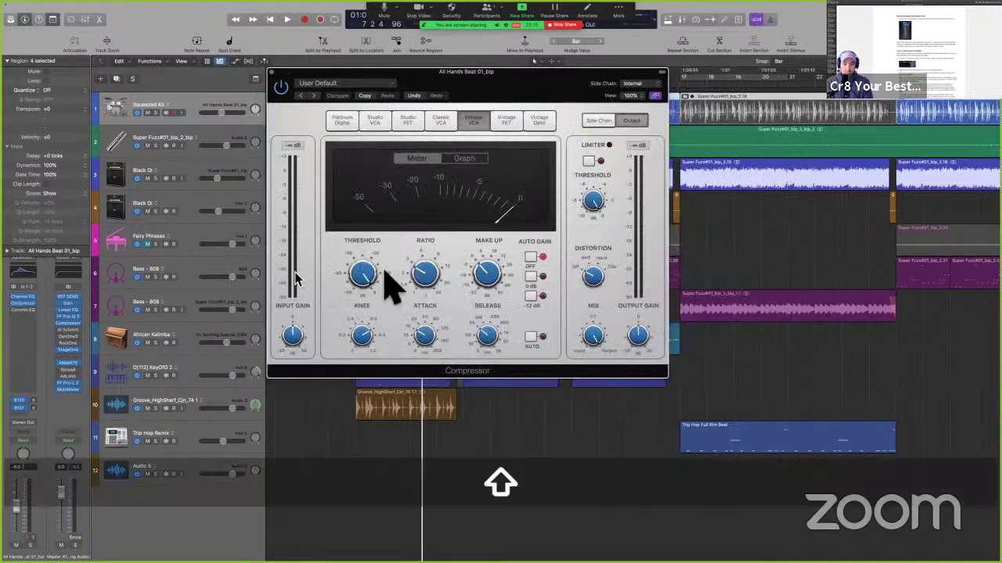
pyautogui.hotkey('shift', 'Up')
pyautogui.hotkey('shift', 'Down')
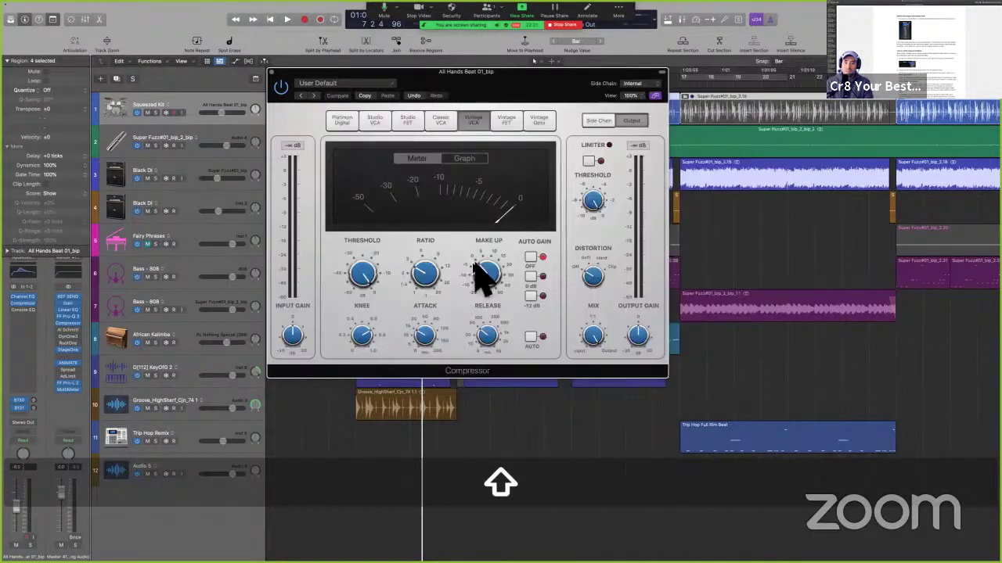
pyautogui.hotkey('shift', 'Up')
pyautogui.hotkey('shift', 'Down')
pyautogui.hotkey('shift', 'Up')
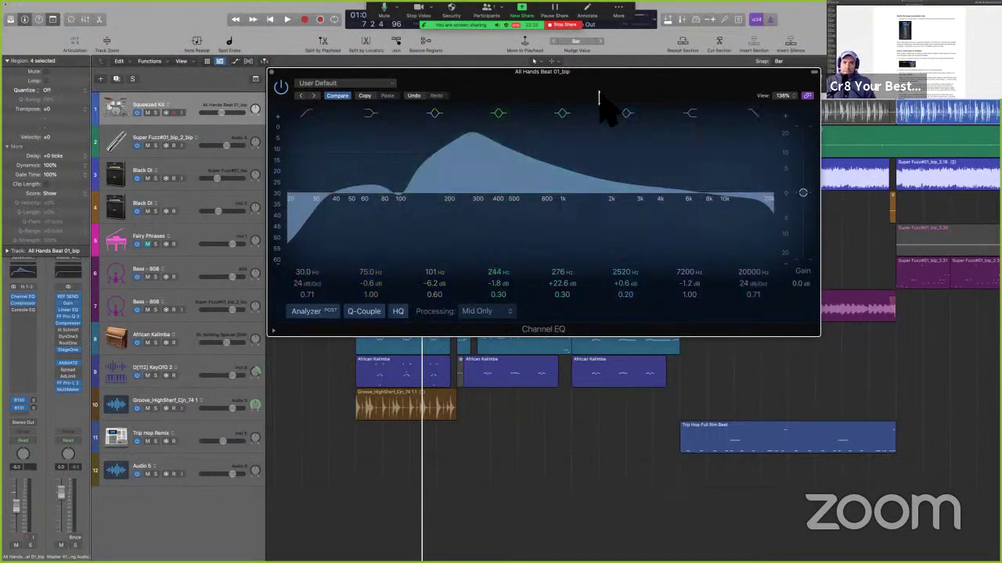
pyautogui.moveTo(600, 99); pyautogui.dragTo(607, 97)
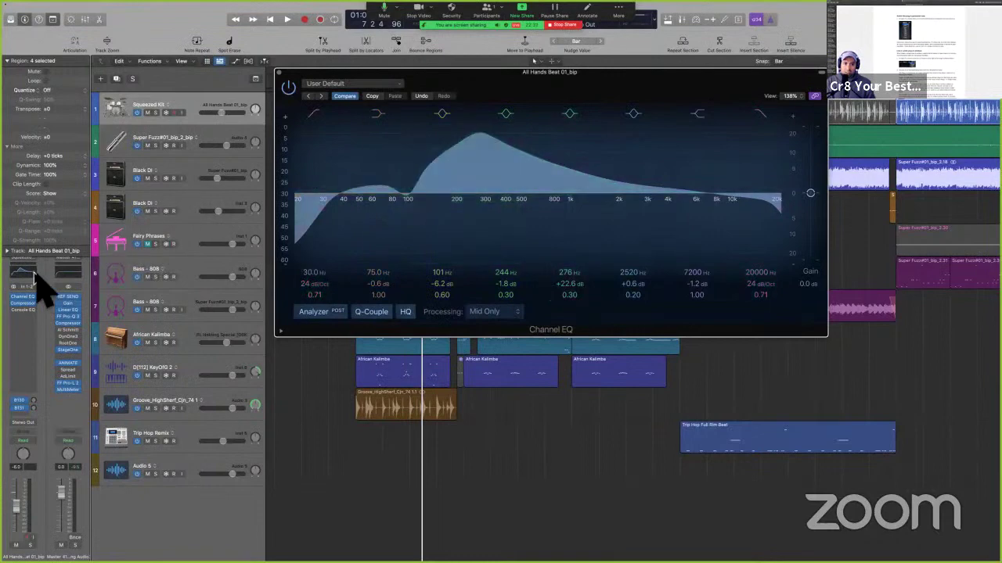
# Show the Compressor in the linked window, insert Distortion II in the Super Fuzz track's second slot, and move its window over the regions
pyautogui.click(25, 304)
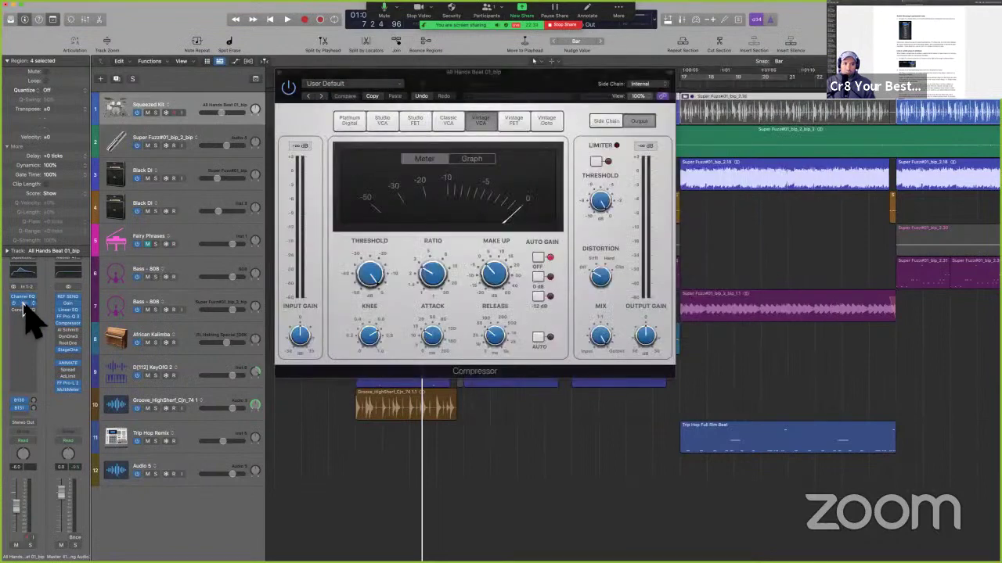
pyautogui.click(207, 146)
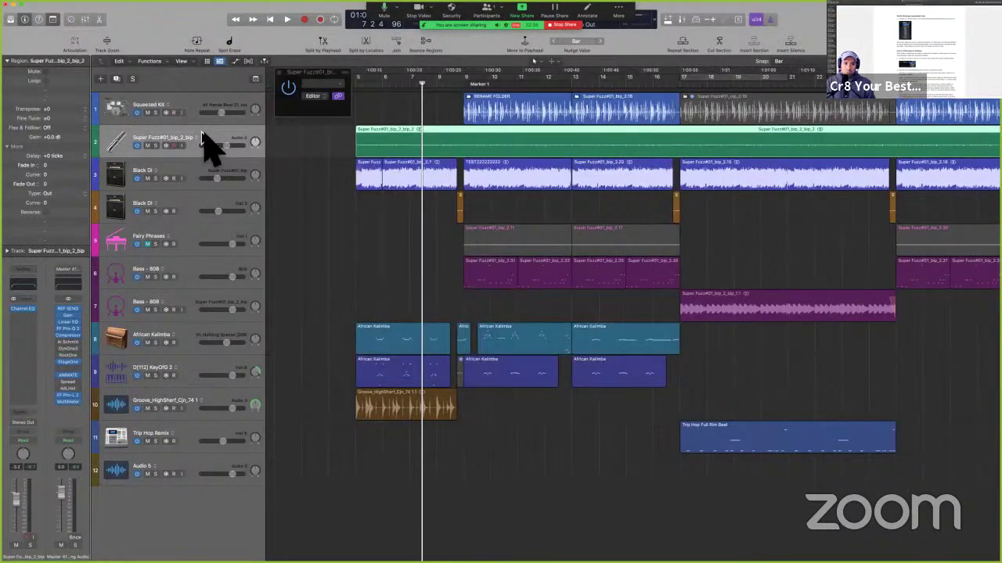
pyautogui.click(28, 327)
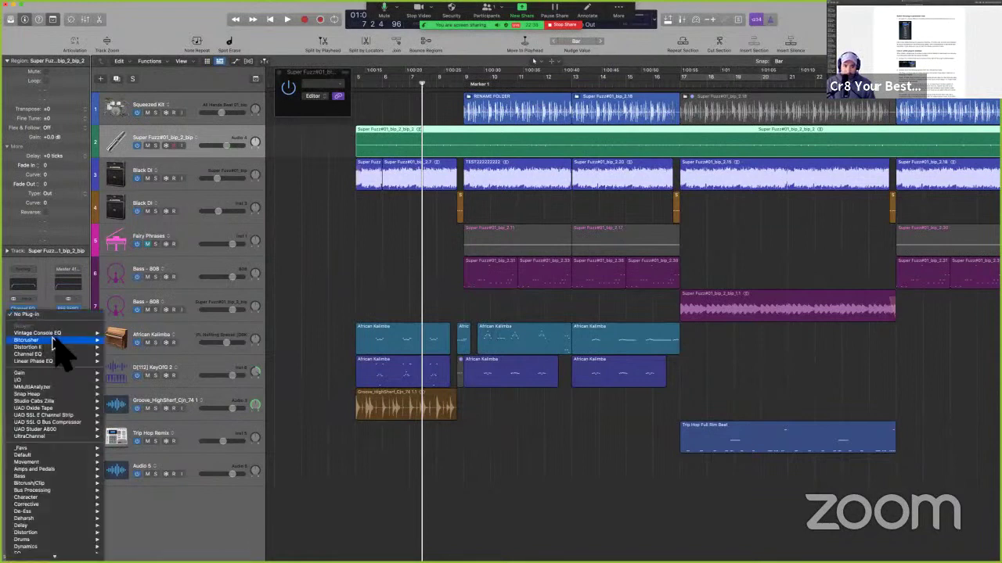
pyautogui.moveTo(56, 348)
pyautogui.click(116, 354)
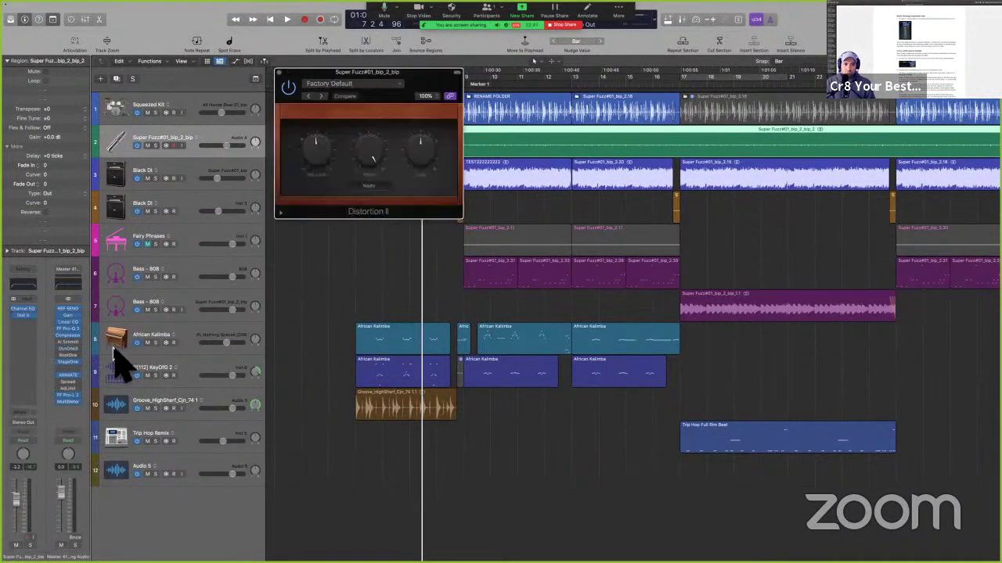
pyautogui.moveTo(436, 83); pyautogui.dragTo(633, 169)
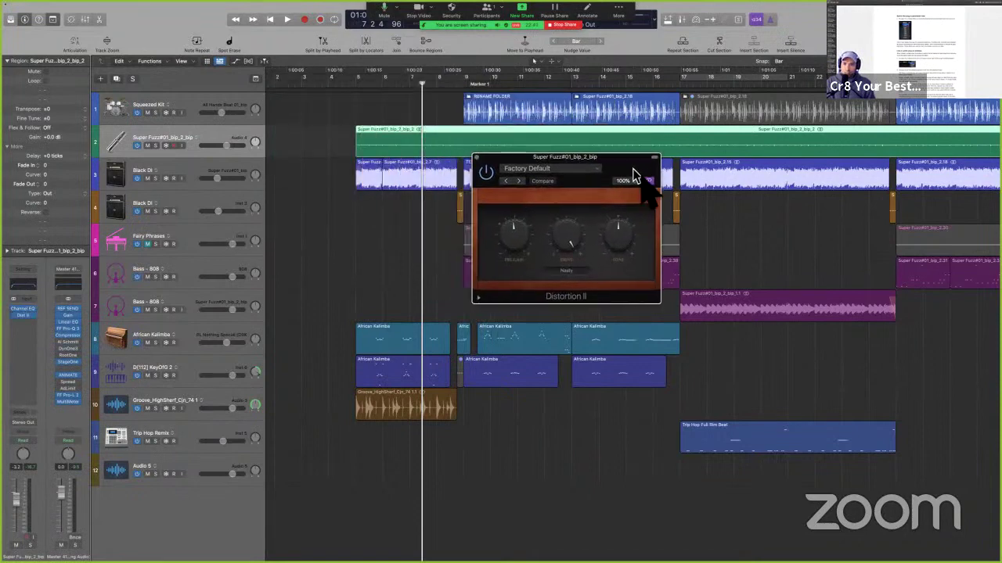
# Alternate between the first two tracks to compare their second-slot plug-ins in the linked window, ending on the Squeezed Kit track
pyautogui.press('Up')
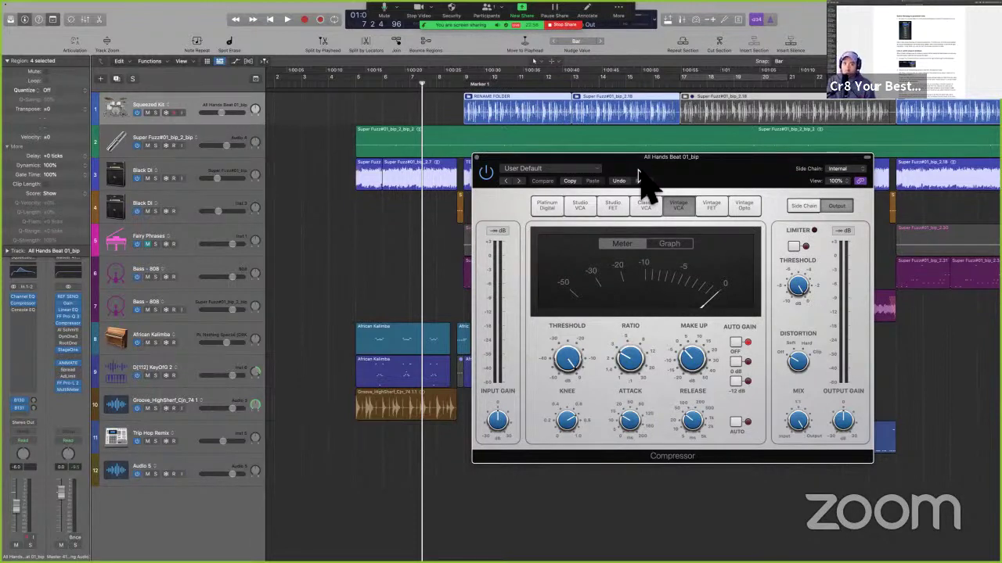
pyautogui.press('Down')
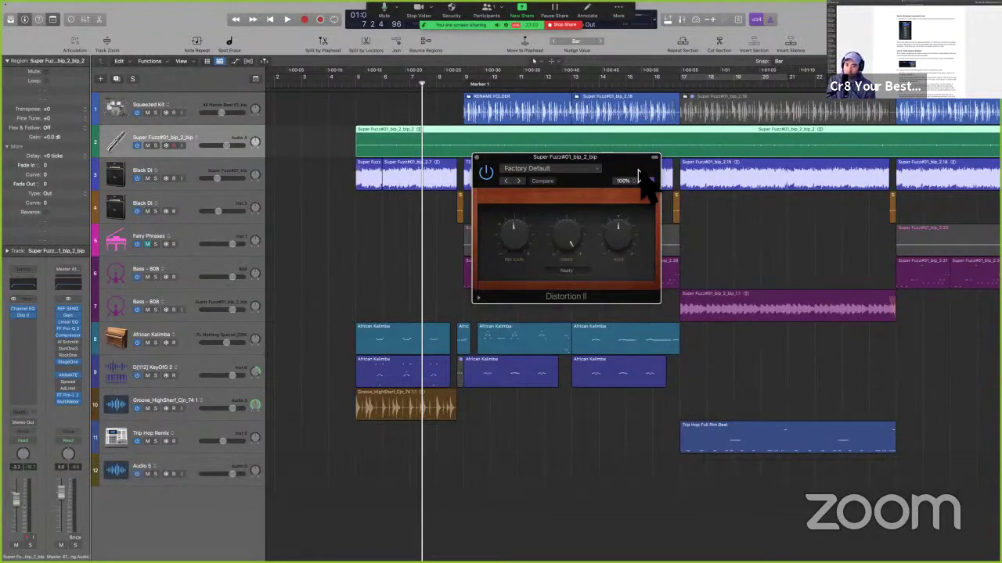
pyautogui.press('Up')
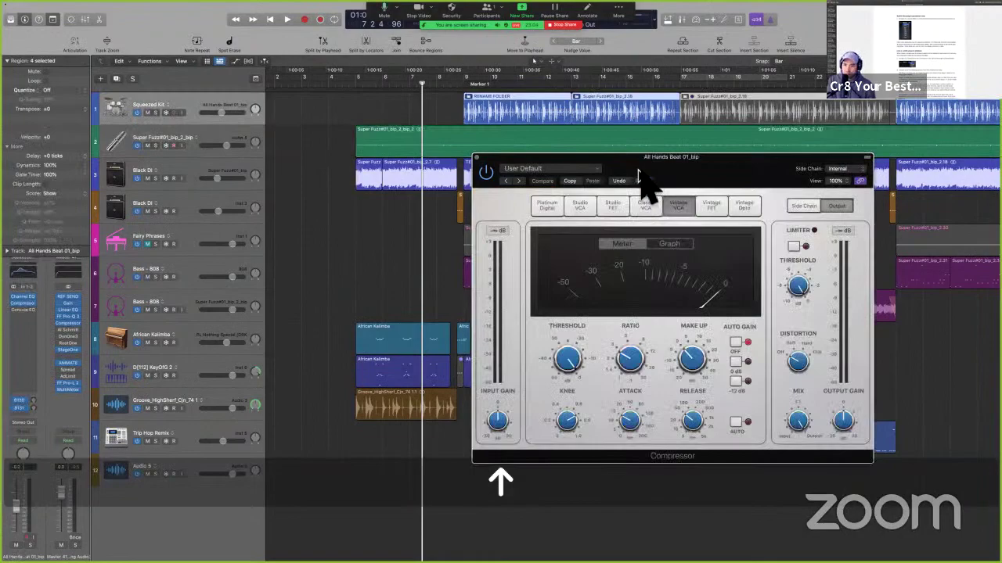
# Switch to the Logic Pro User Guide PDF and highlight "and put both plug-in windows in Multi mode, as you select each channel strip when mixing,"
pyautogui.hotkey('ctrl', 'Left')
pyautogui.scroll(-1, 609, 363)
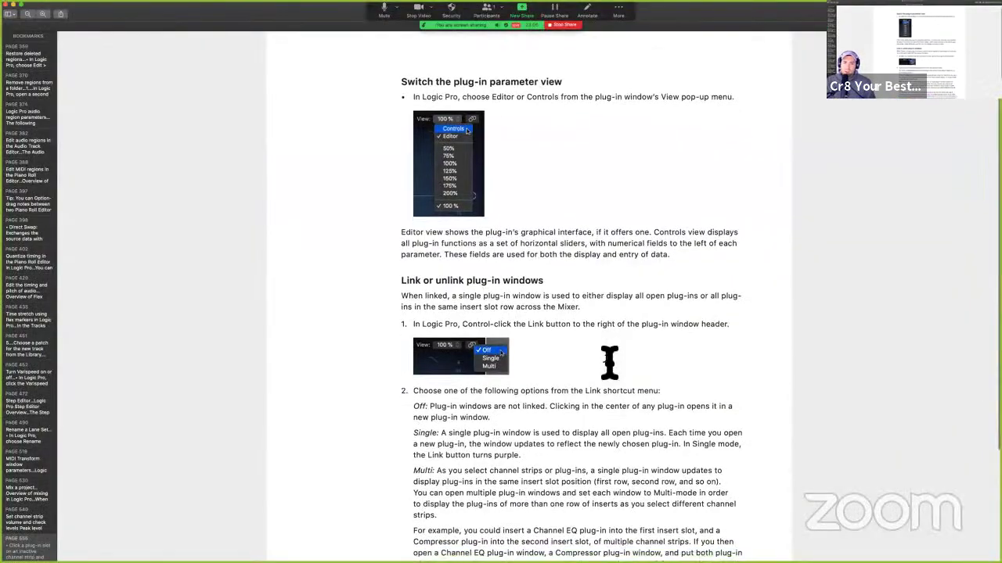
pyautogui.scroll(-5, 609, 363)
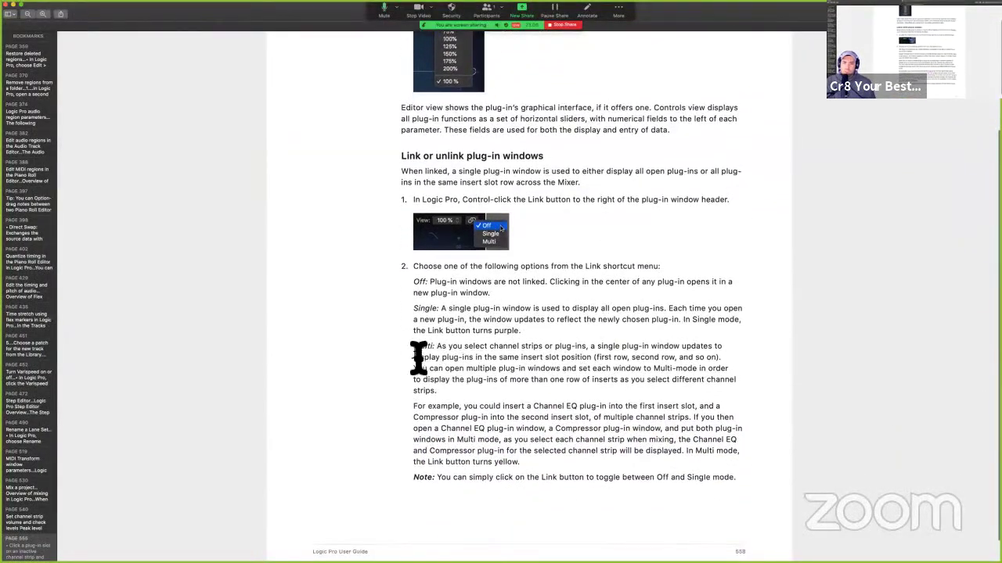
pyautogui.moveTo(415, 348); pyautogui.dragTo(476, 396)
pyautogui.click(472, 396)
pyautogui.scroll(-1, 472, 395)
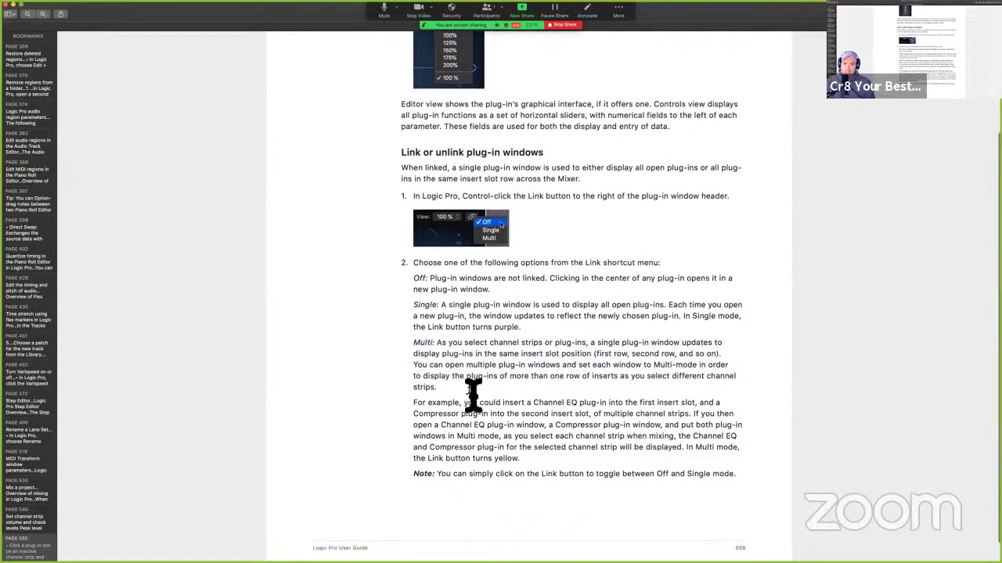
pyautogui.scroll(-1, 472, 395)
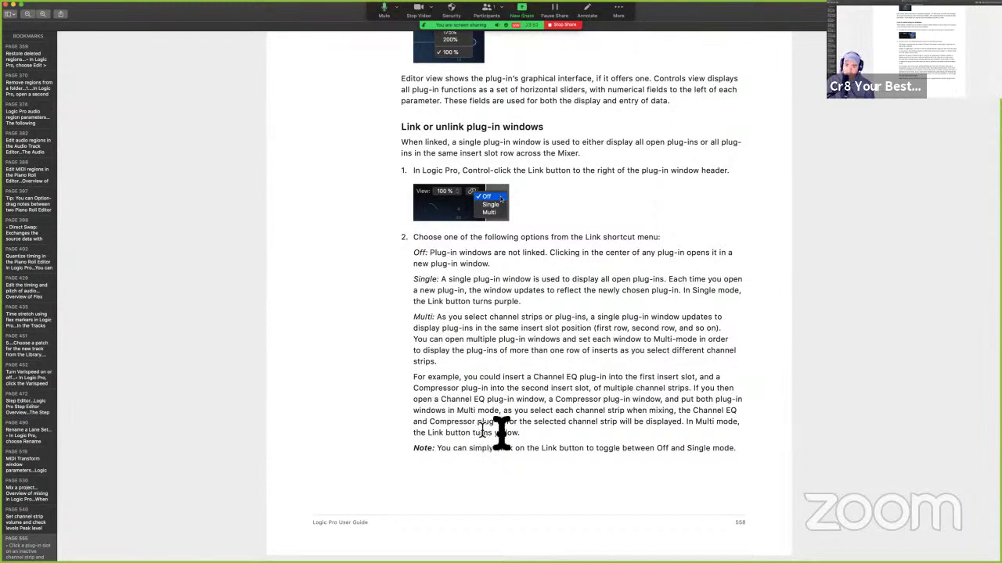
pyautogui.moveTo(671, 402)
pyautogui.mouseDown()
pyautogui.moveTo(688, 411)
pyautogui.moveTo(677, 412)
pyautogui.mouseUp()
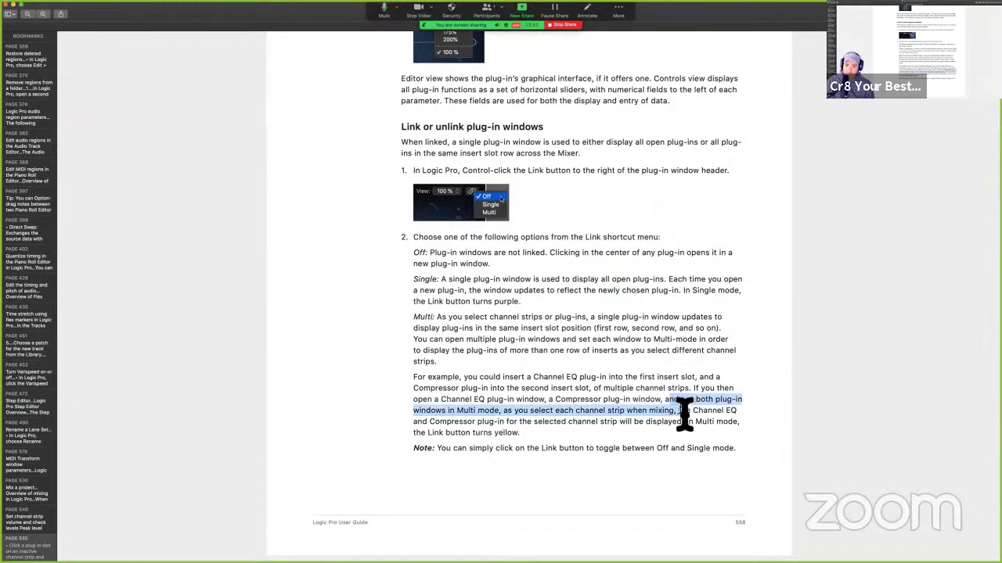
pyautogui.click(857, 13)
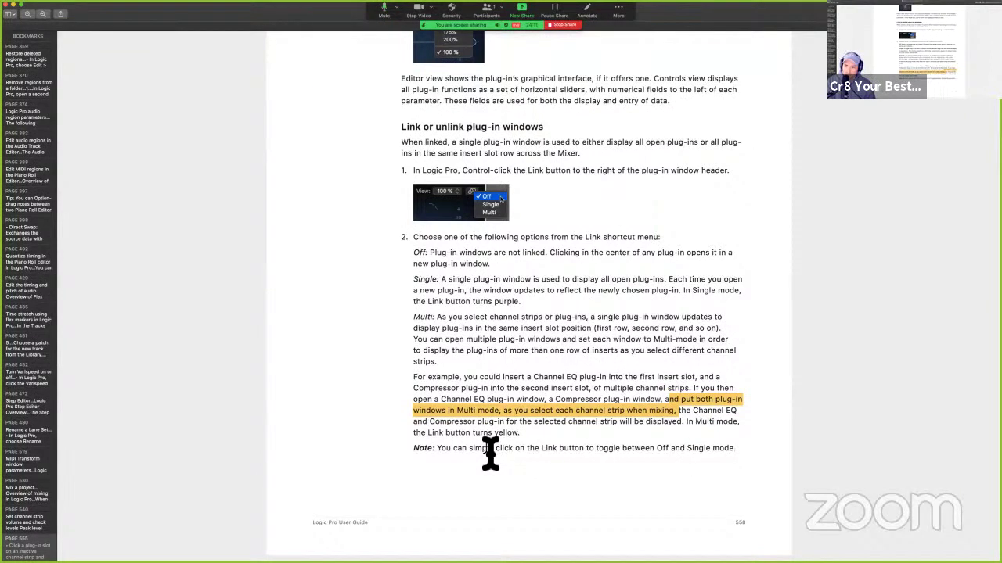
# Highlight the note "You can simply click on the Link button to toggle between Off and Single mode."
pyautogui.moveTo(470, 448); pyautogui.dragTo(763, 460)
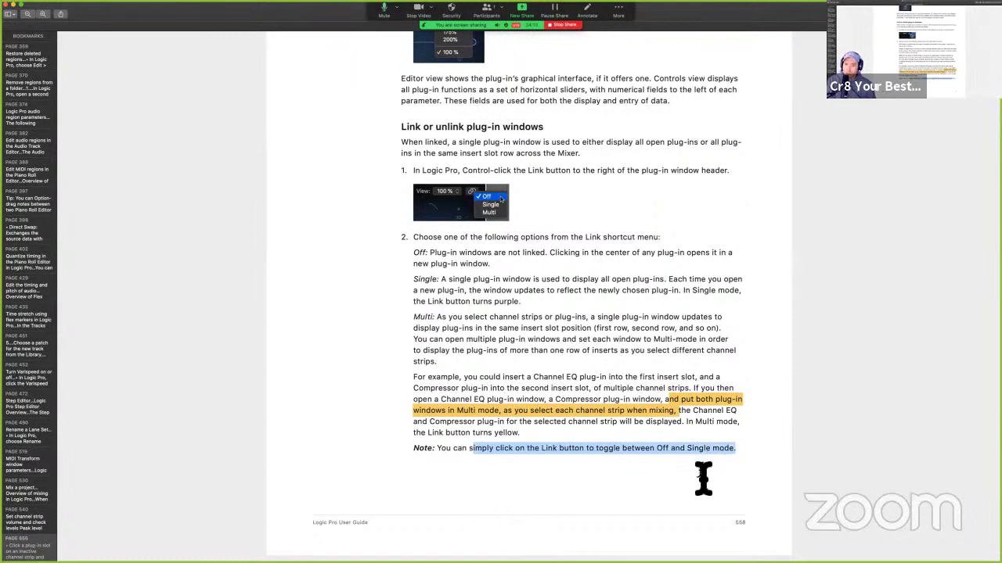
pyautogui.click(456, 464)
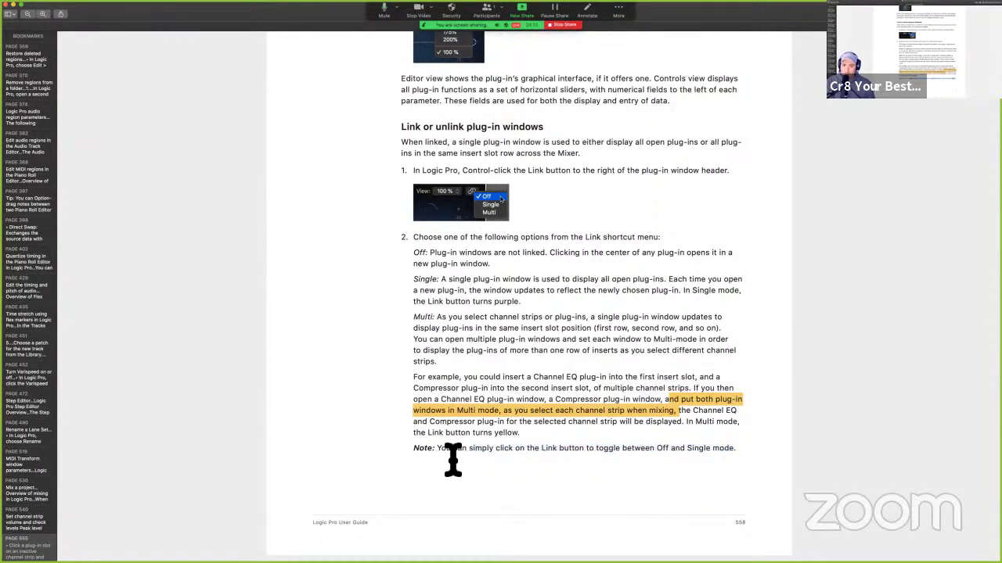
pyautogui.moveTo(437, 450); pyautogui.dragTo(769, 451)
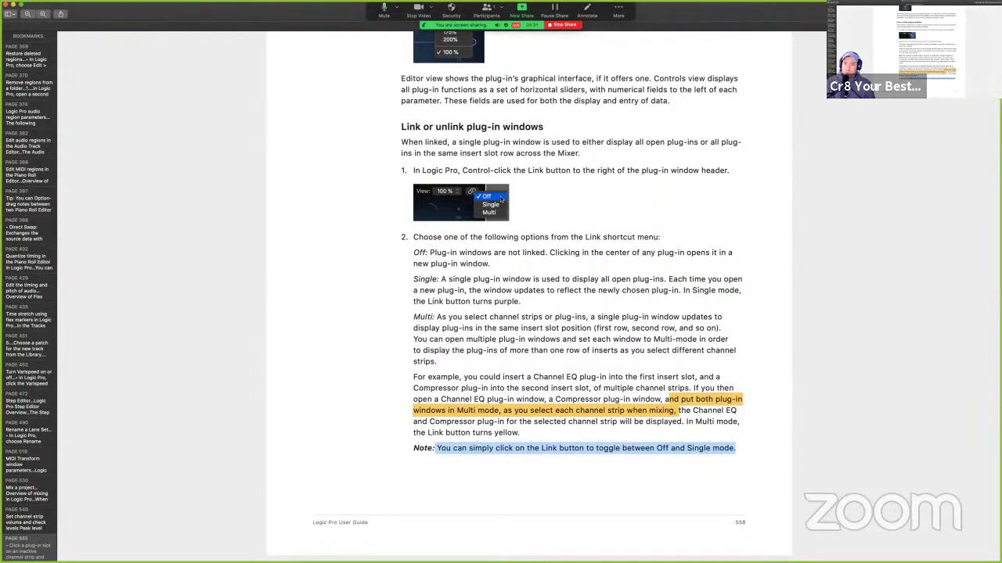
pyautogui.click(857, 13)
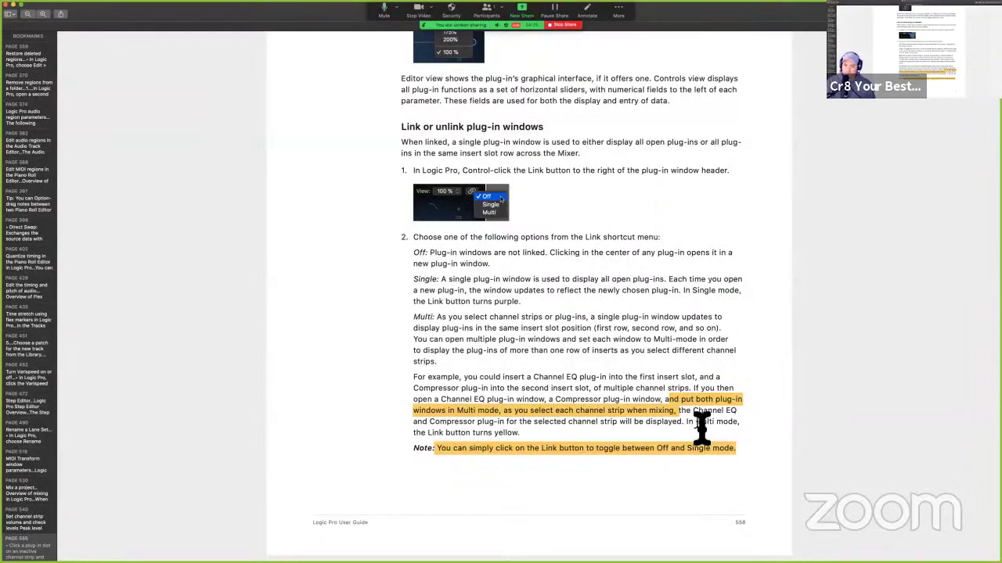
# Return to Logic Pro, show the Squeezed Kit track's Channel EQ, move its window over the track list, and set its link mode to Multi
pyautogui.hotkey('ctrl', 'Right')
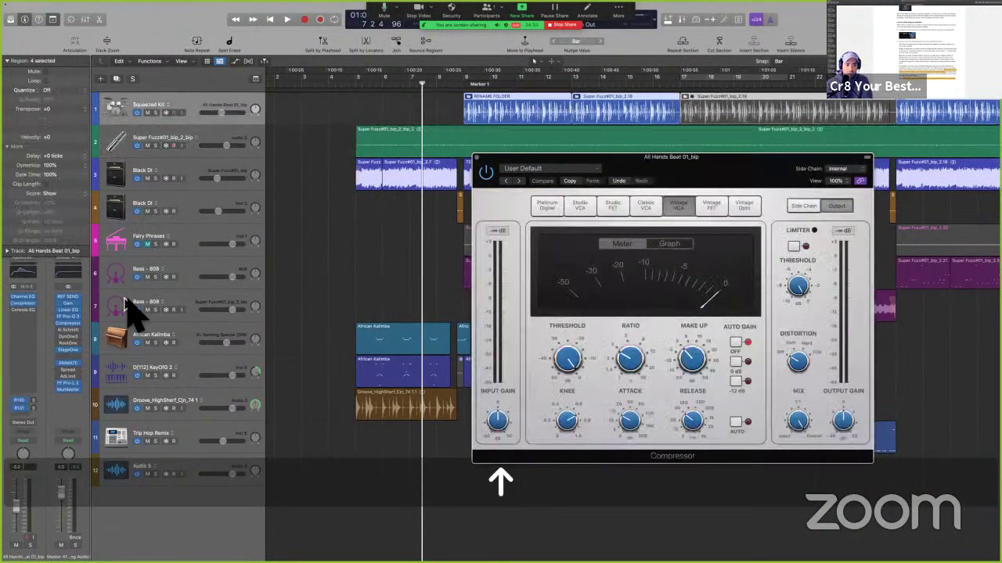
pyautogui.press('shift')
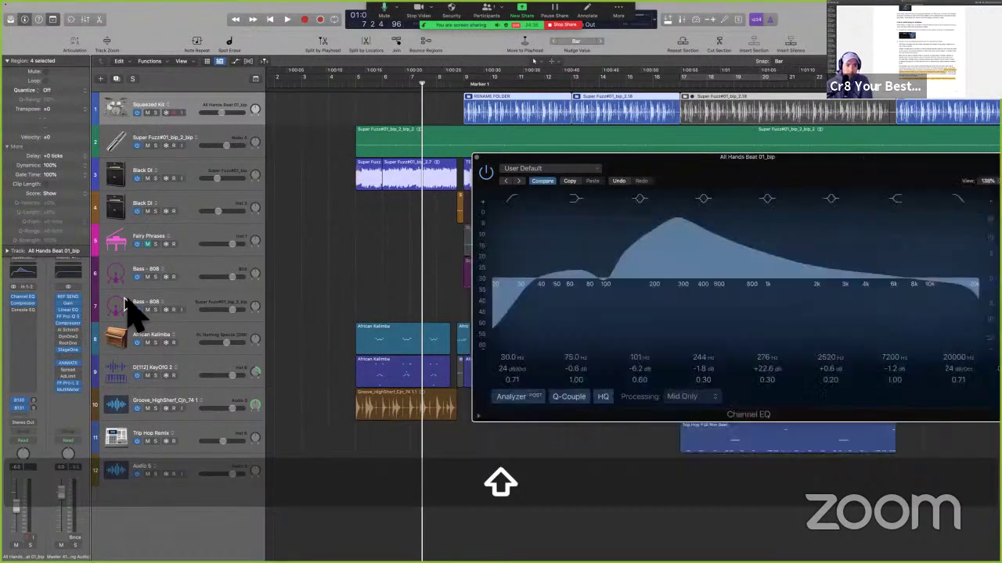
pyautogui.moveTo(710, 164); pyautogui.dragTo(405, 131)
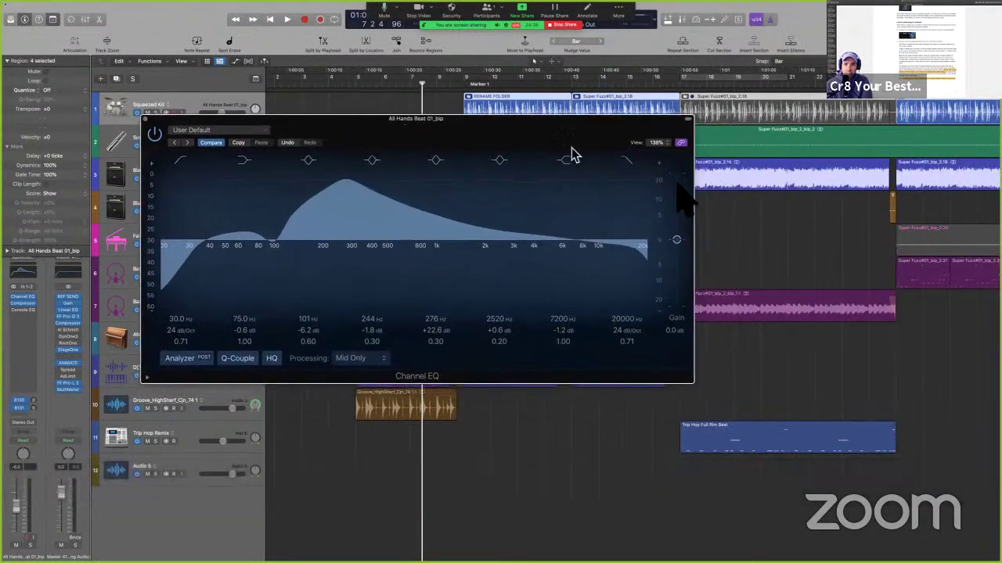
pyautogui.press('ctrl')
pyautogui.click(681, 144)
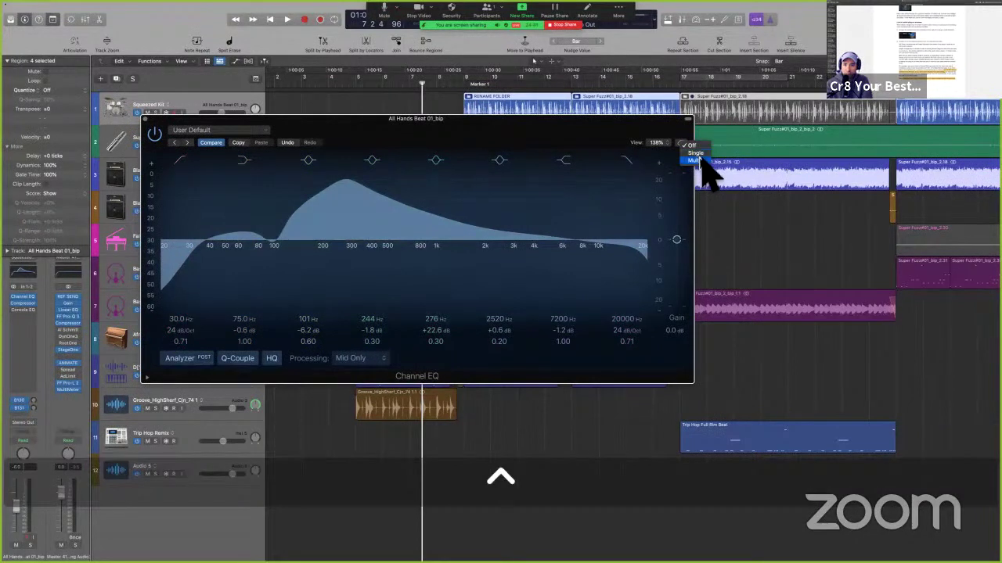
pyautogui.click(699, 153)
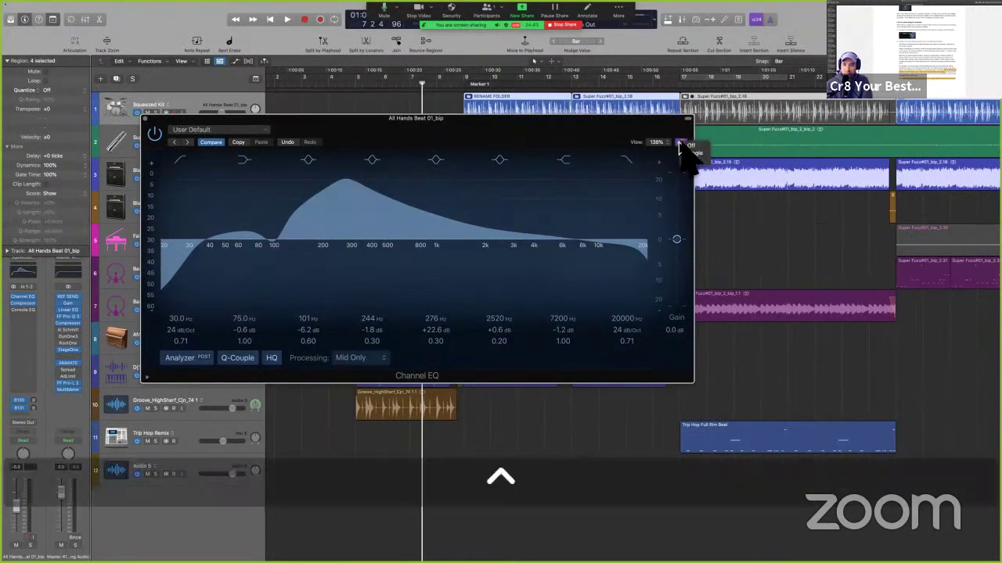
pyautogui.keyDown('ctrl'); pyautogui.click(681, 143); pyautogui.keyUp('ctrl')
pyautogui.click(703, 161)
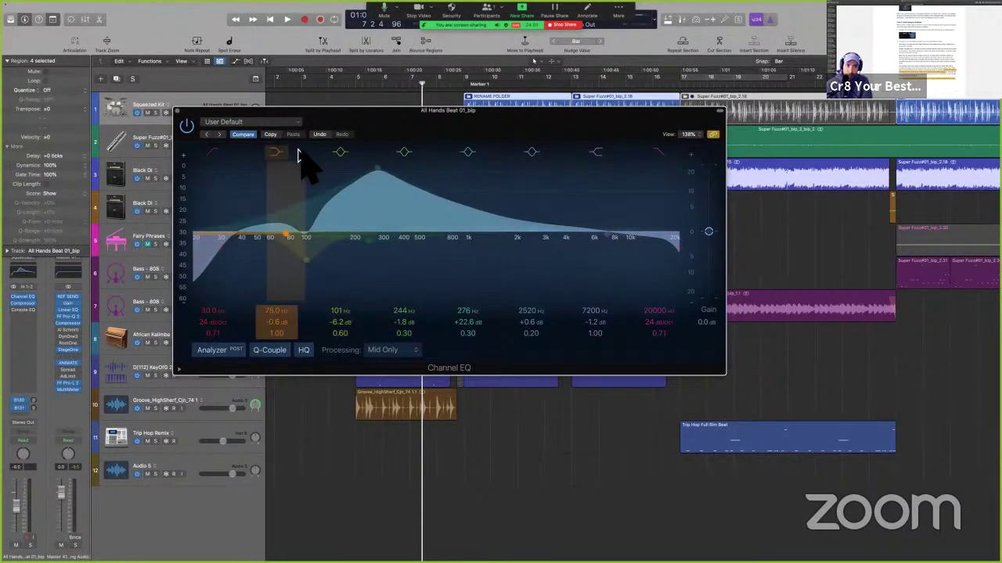
# Show the Squeezed Kit track's Compressor, place its window beside the Channel EQ, and set its link mode to Multi
pyautogui.click(23, 304)
pyautogui.moveTo(607, 121); pyautogui.dragTo(843, 186)
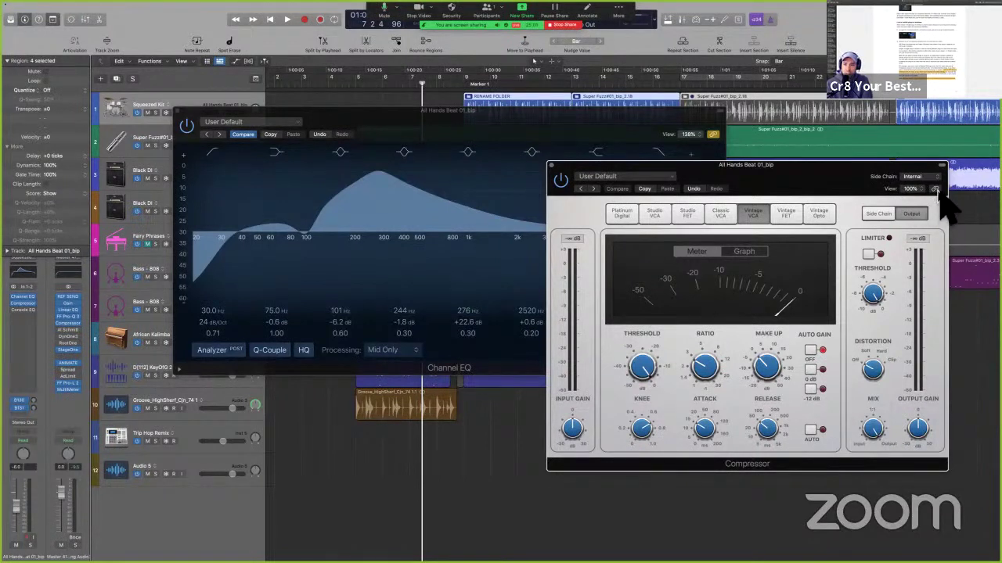
pyautogui.click(935, 190)
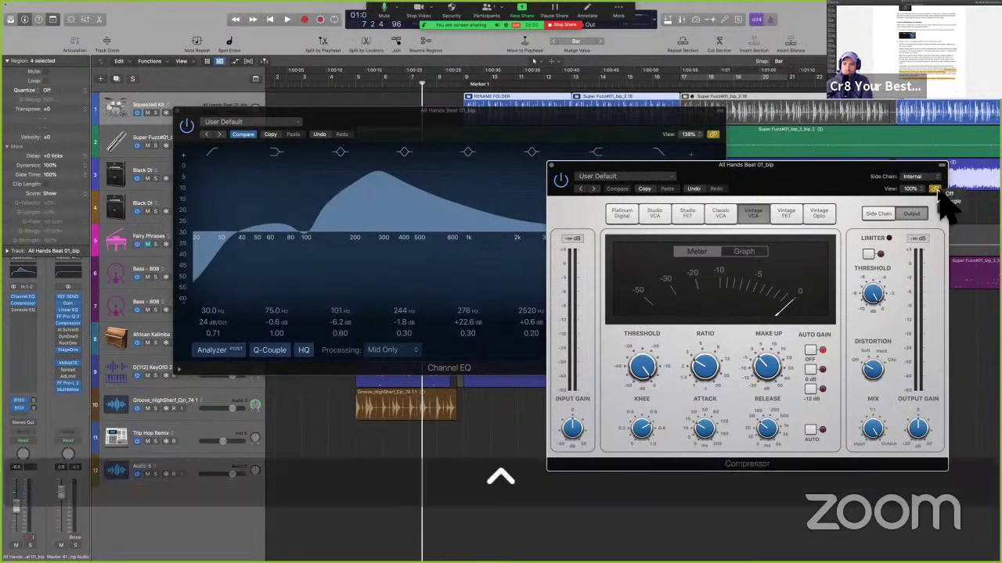
pyautogui.click(936, 191)
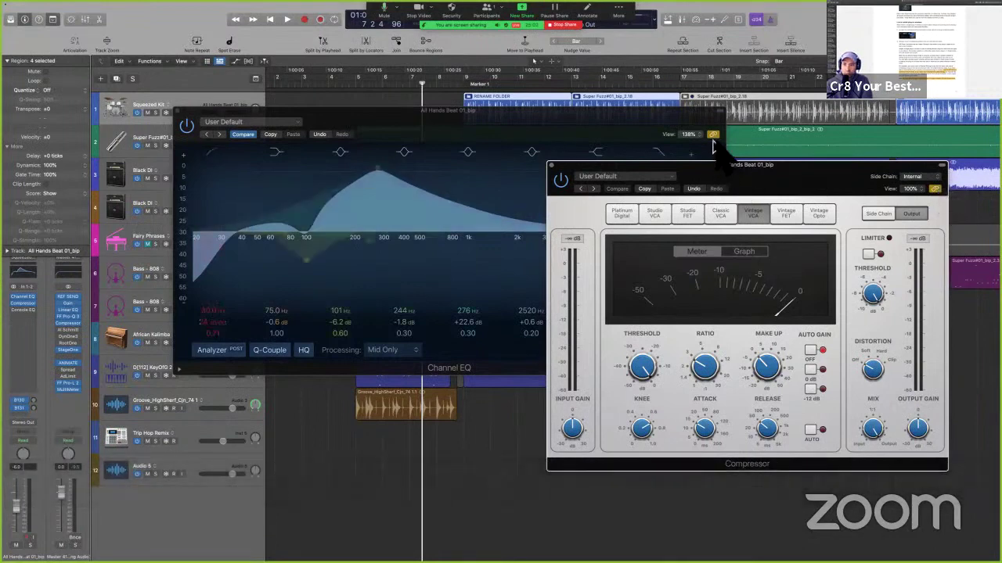
pyautogui.click(713, 155)
pyautogui.click(713, 135)
pyautogui.click(756, 173)
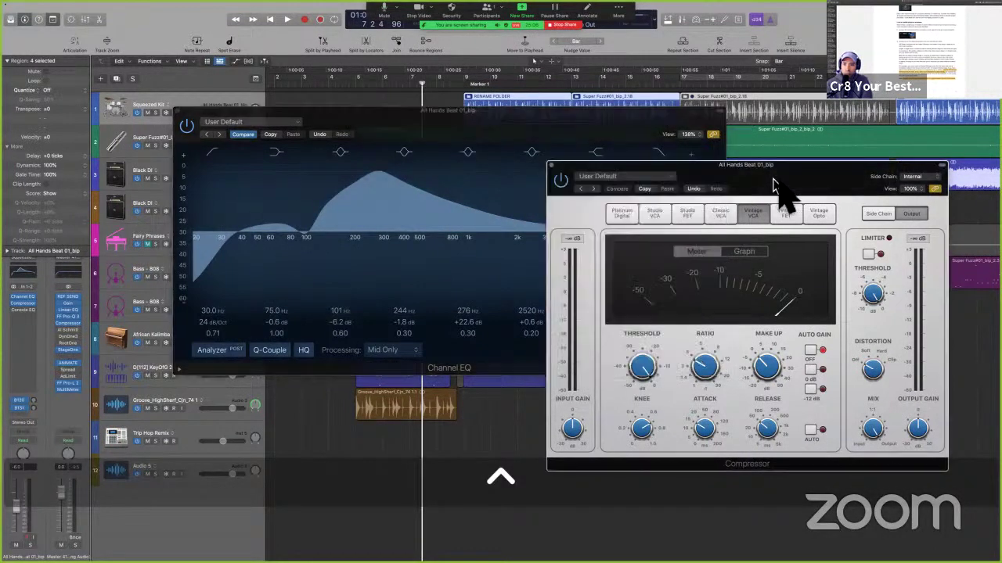
pyautogui.moveTo(787, 190); pyautogui.dragTo(794, 167)
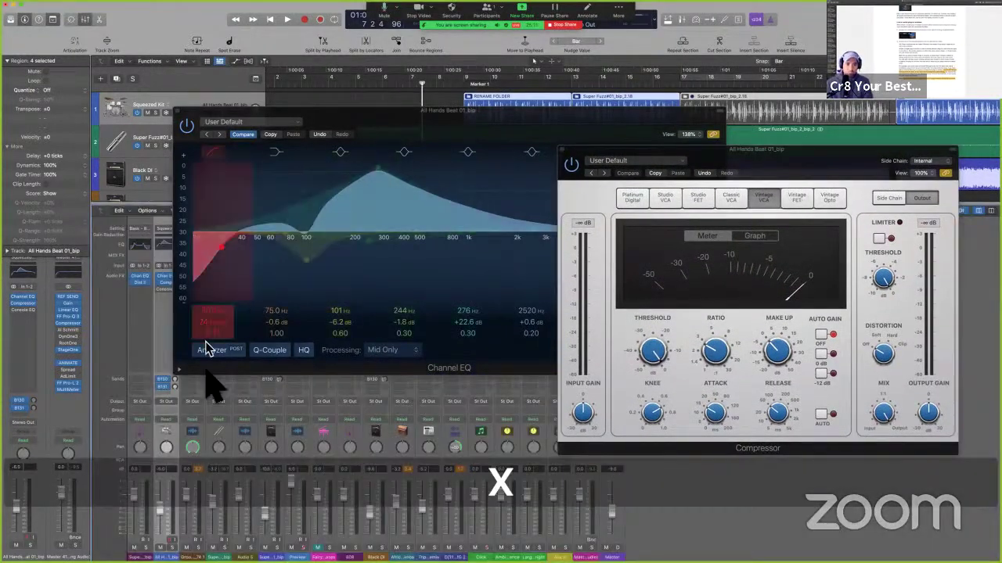
# Compare the linked plug-ins of the Groove_HighSherf and Bass - 808 channels in the Mixer, and turn off linking in both windows
pyautogui.click(202, 445)
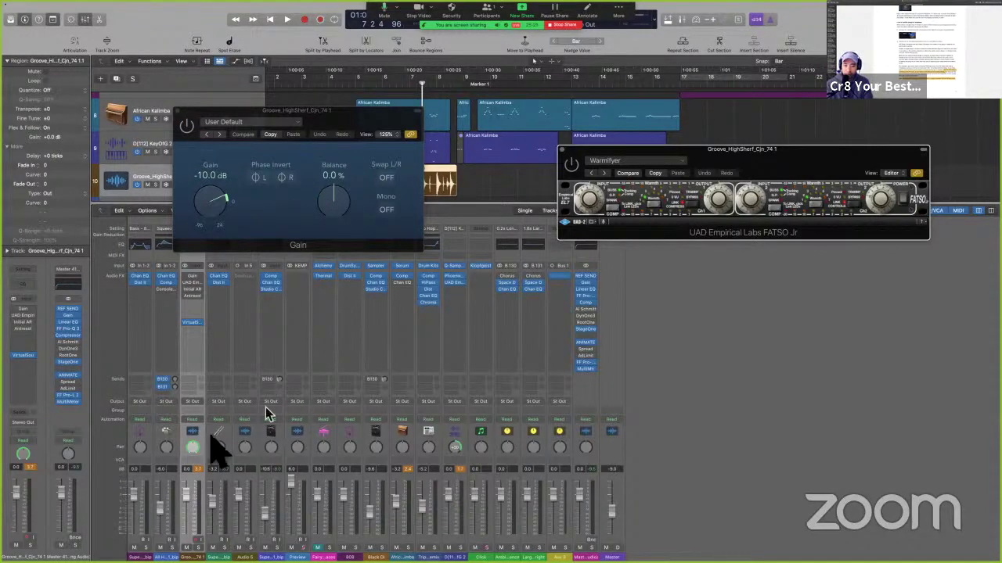
pyautogui.click(142, 431)
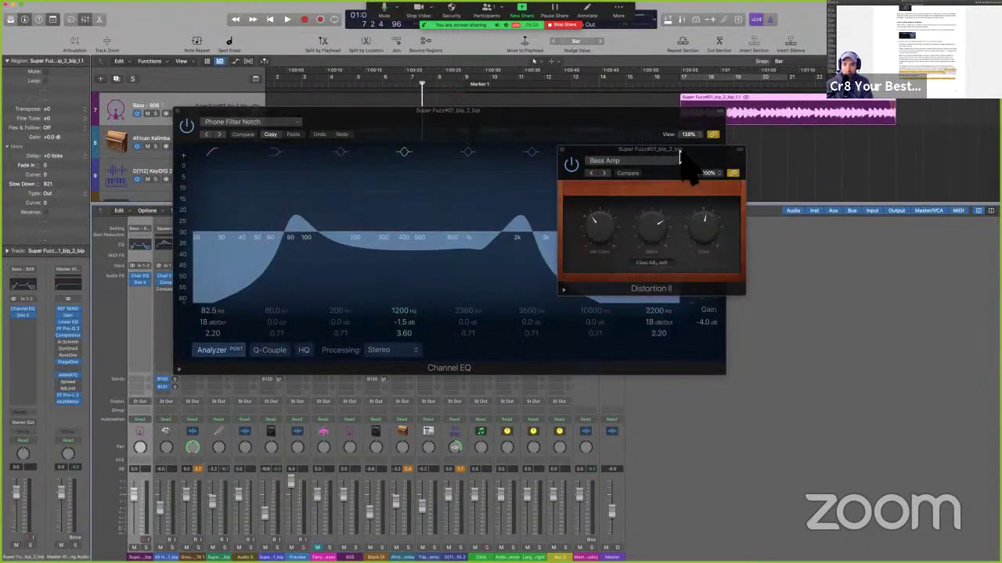
pyautogui.moveTo(680, 150); pyautogui.dragTo(818, 151)
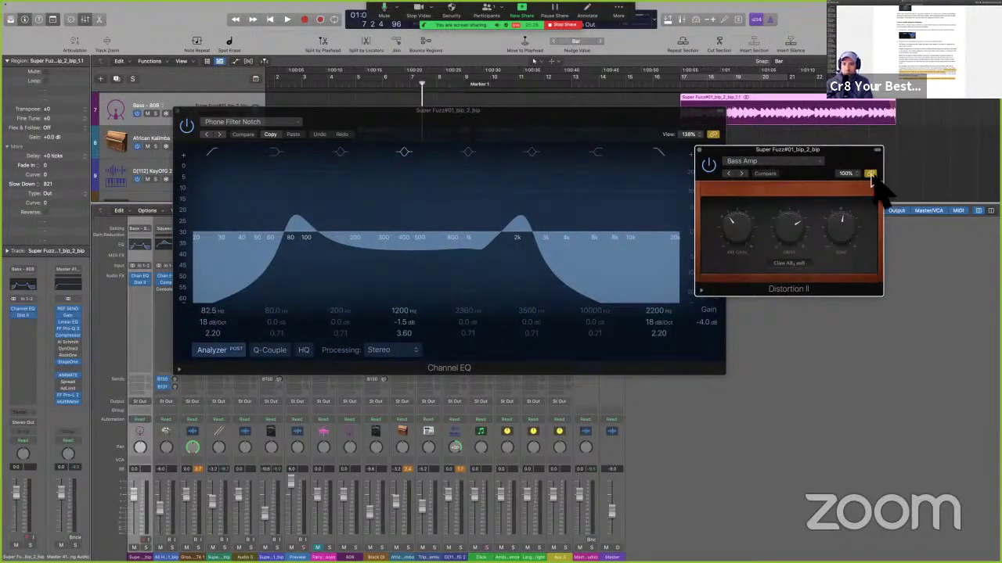
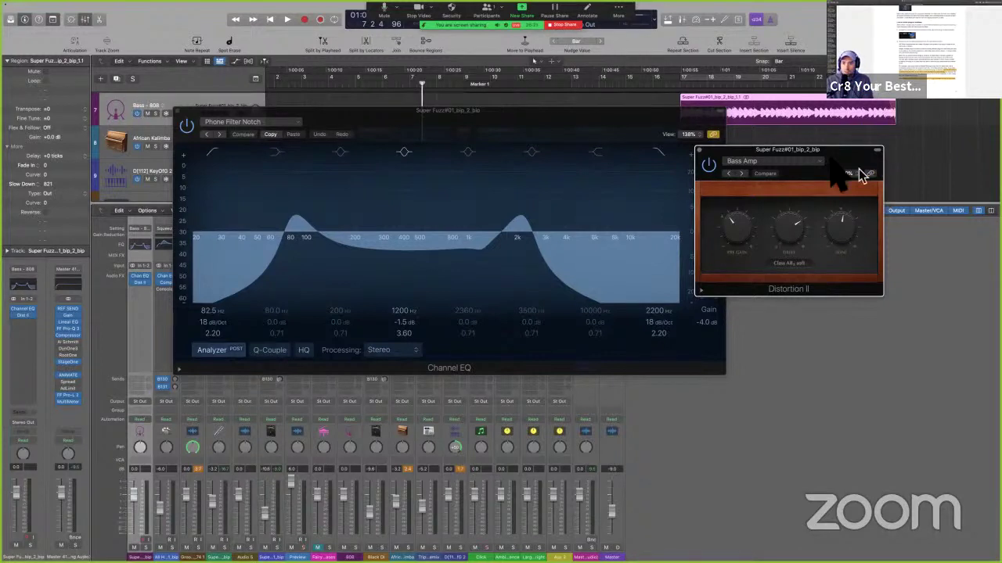
pyautogui.click(713, 135)
# Switch to the User Guide PDF, highlight the whole sentence starting "The Link mode affects the entire project", and save the document
pyautogui.hotkey('ctrl', 'Left')
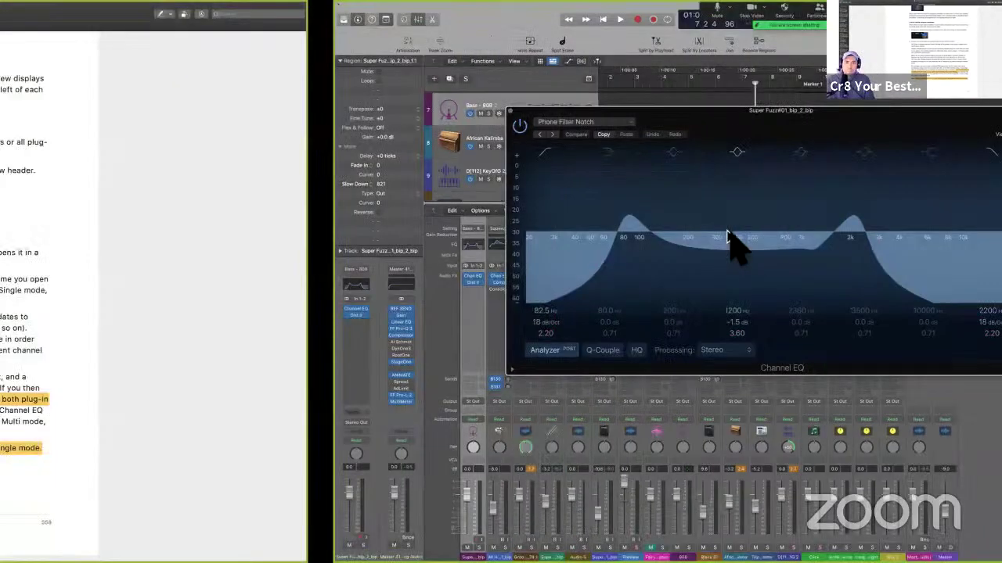
pyautogui.scroll(-10, 639, 413)
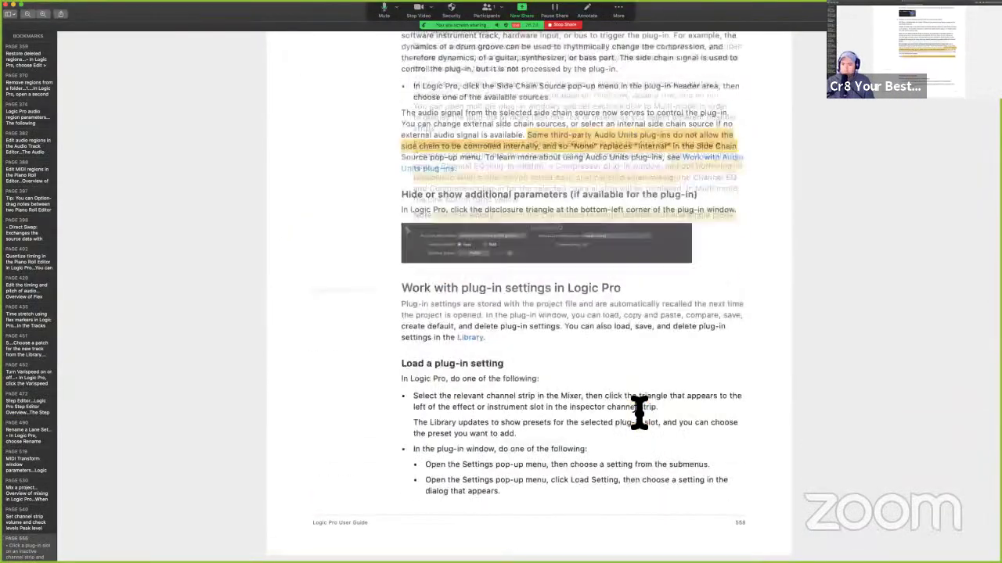
pyautogui.scroll(5, 640, 412)
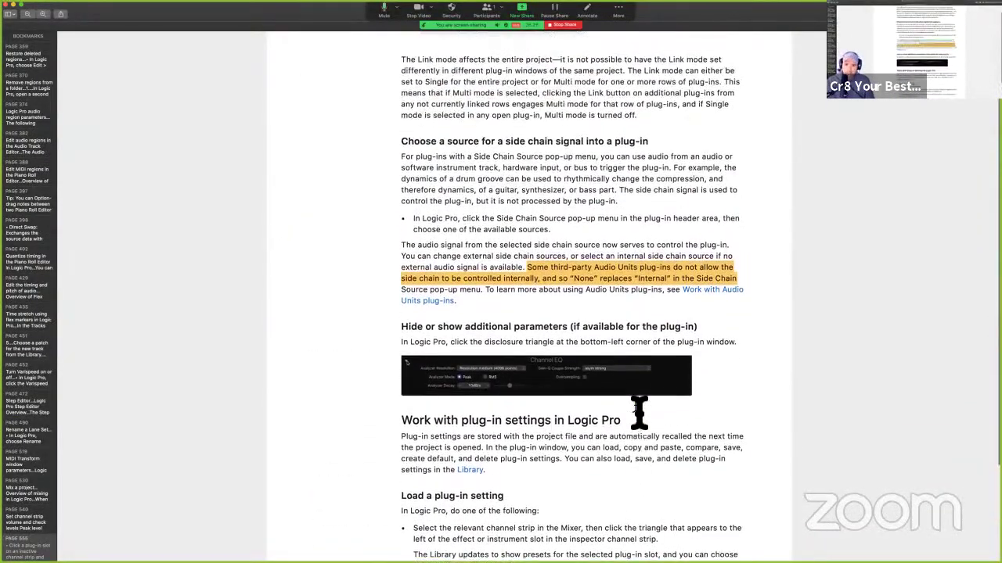
pyautogui.scroll(-1, 634, 407)
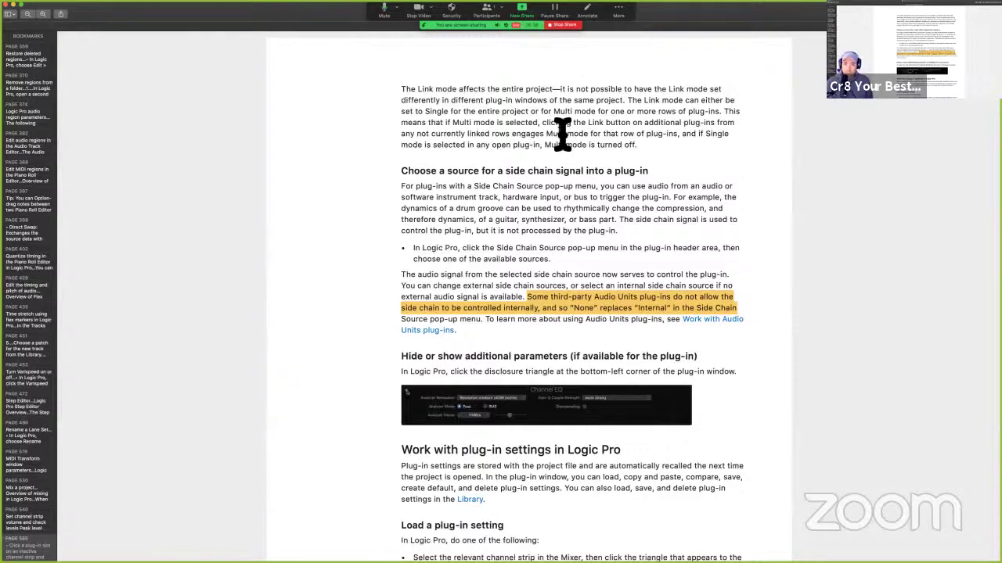
pyautogui.moveTo(402, 90); pyautogui.dragTo(630, 110)
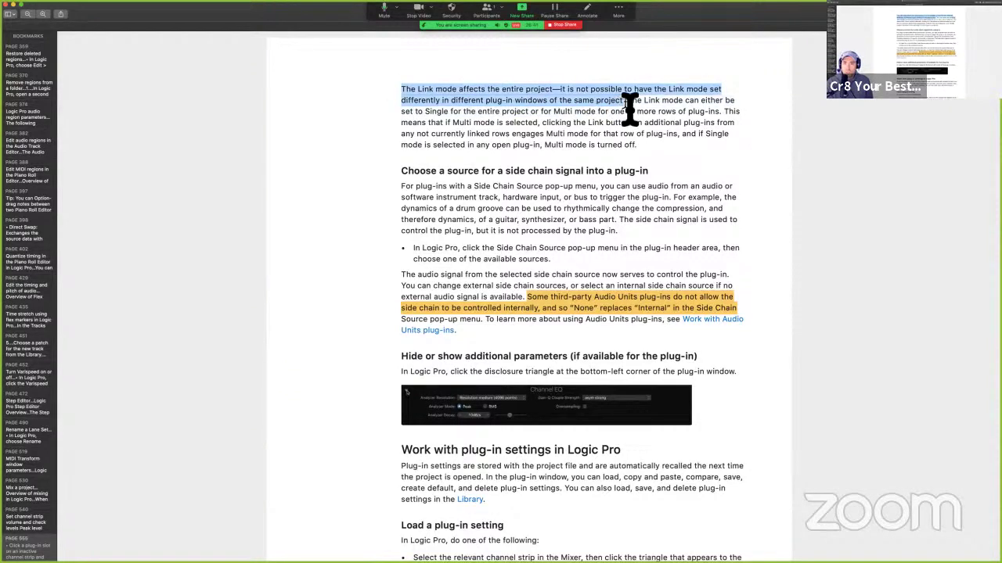
pyautogui.press('ctrl+super+h')
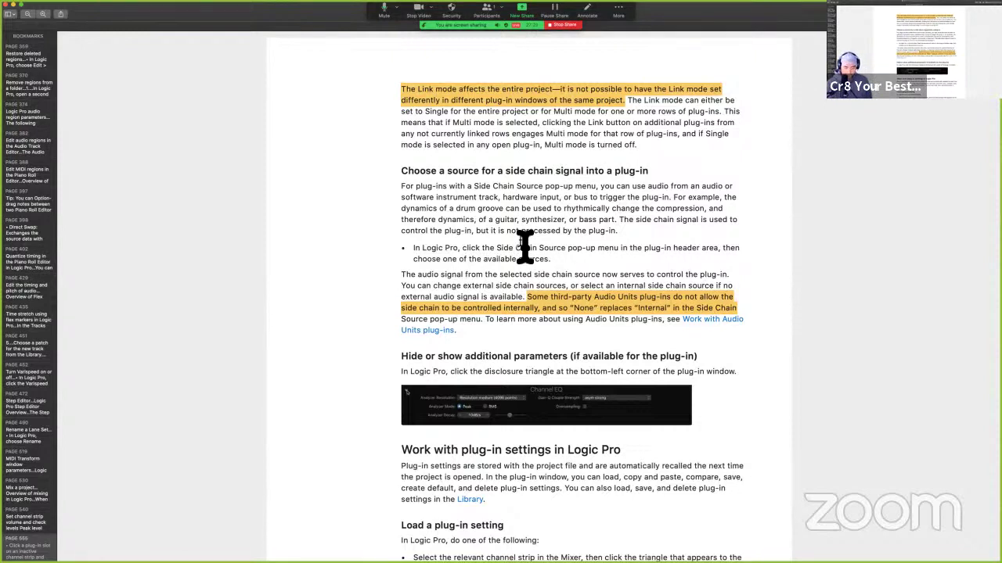
pyautogui.press('super+s')
# Highlight "you can use audio from an audio or software instrument track, hardware input, or bus to trigger the plug-in." and select the side chain signal sentence
pyautogui.moveTo(634, 189); pyautogui.dragTo(699, 192)
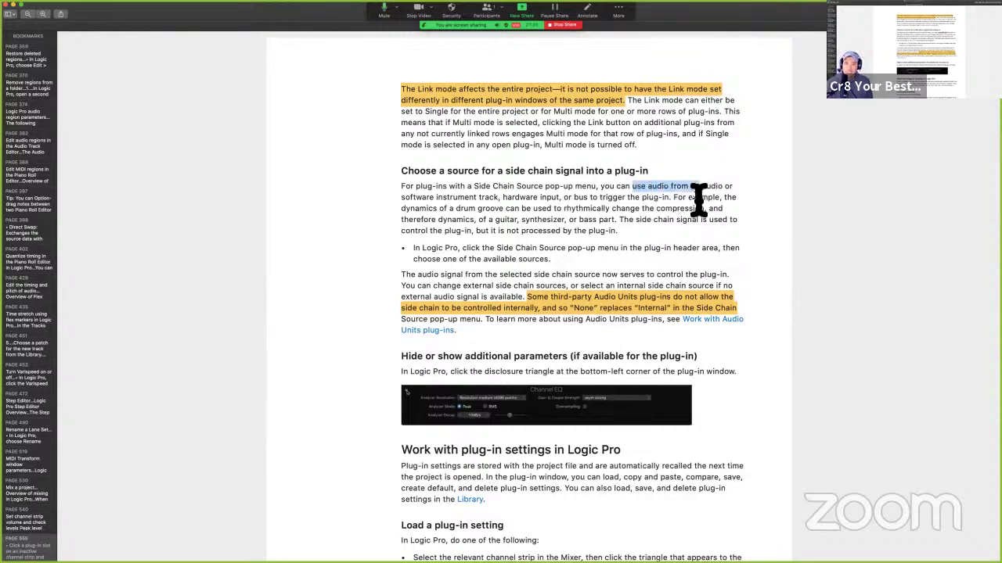
pyautogui.click(699, 194)
pyautogui.moveTo(507, 208); pyautogui.dragTo(682, 212)
pyautogui.click(548, 210)
pyautogui.click(597, 196)
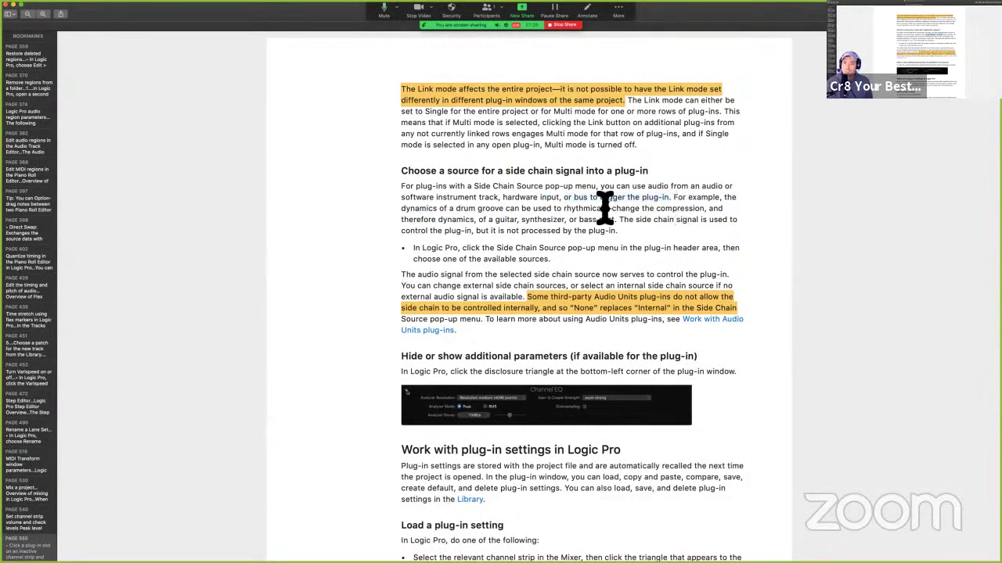
pyautogui.moveTo(601, 187); pyautogui.dragTo(671, 199)
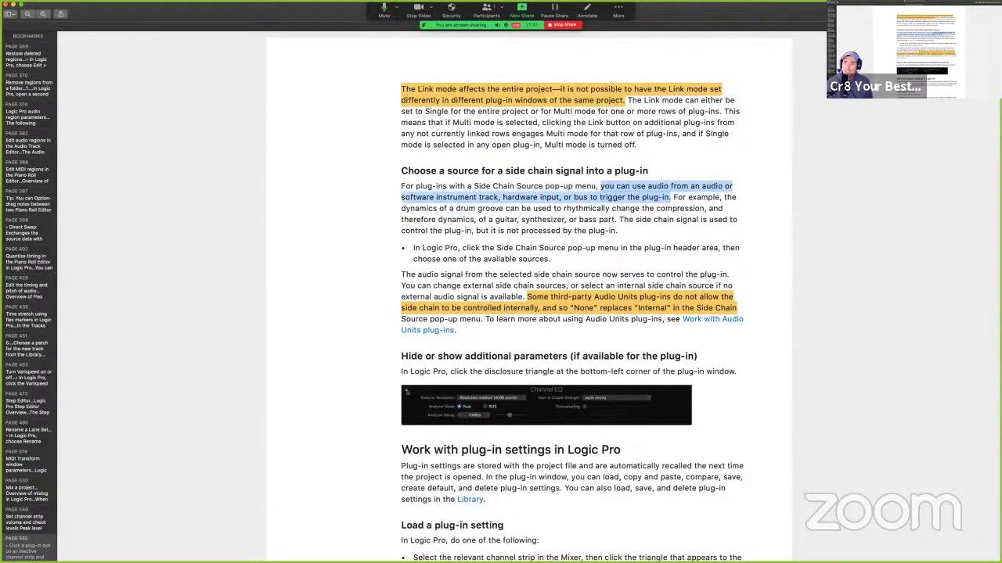
pyautogui.click(858, 14)
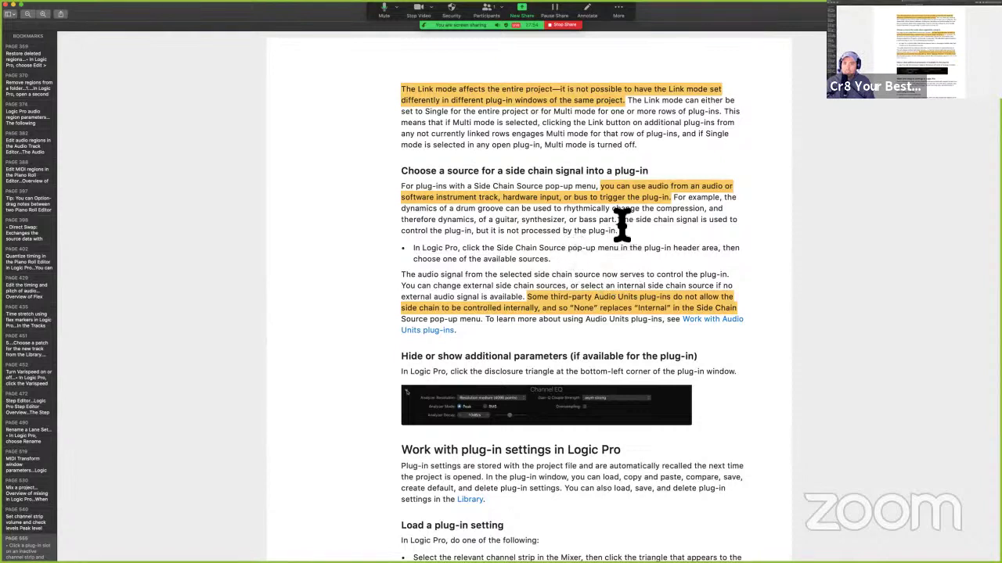
pyautogui.moveTo(622, 224); pyautogui.dragTo(644, 232)
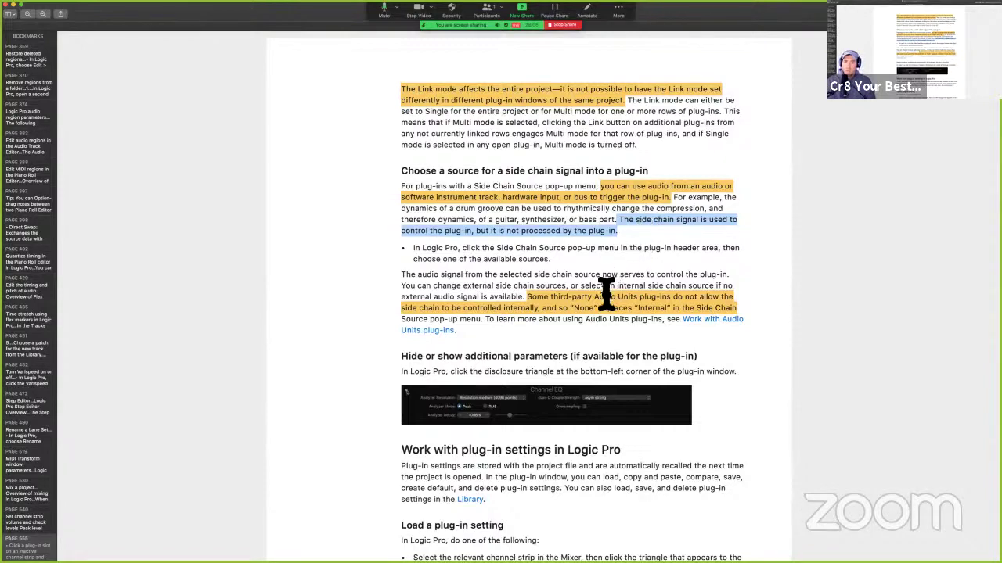
# Return to Logic Pro and close the Bass - 808 track's Channel EQ and Distortion II windows
pyautogui.hotkey('ctrl', 'Right')
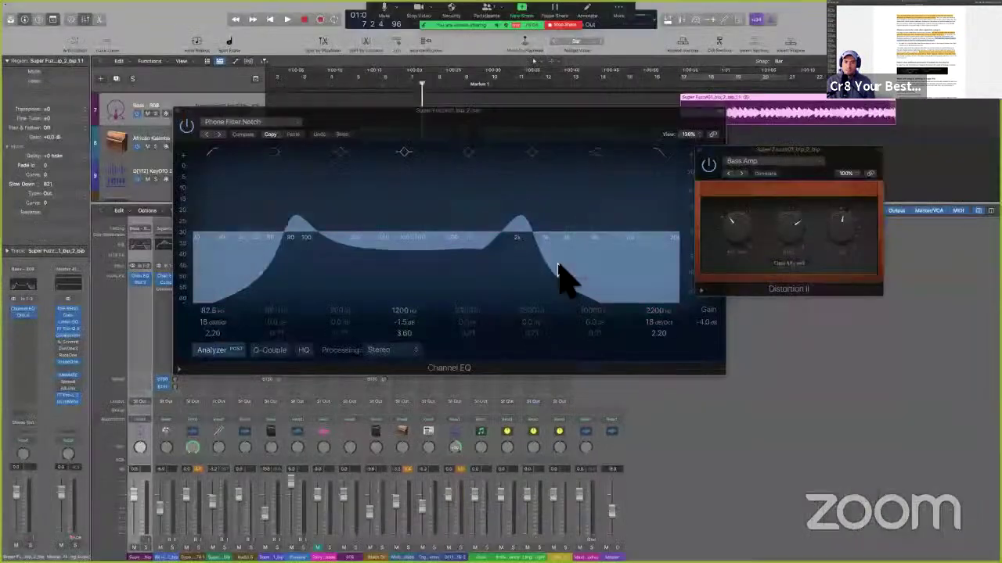
pyautogui.moveTo(615, 128); pyautogui.dragTo(615, 157)
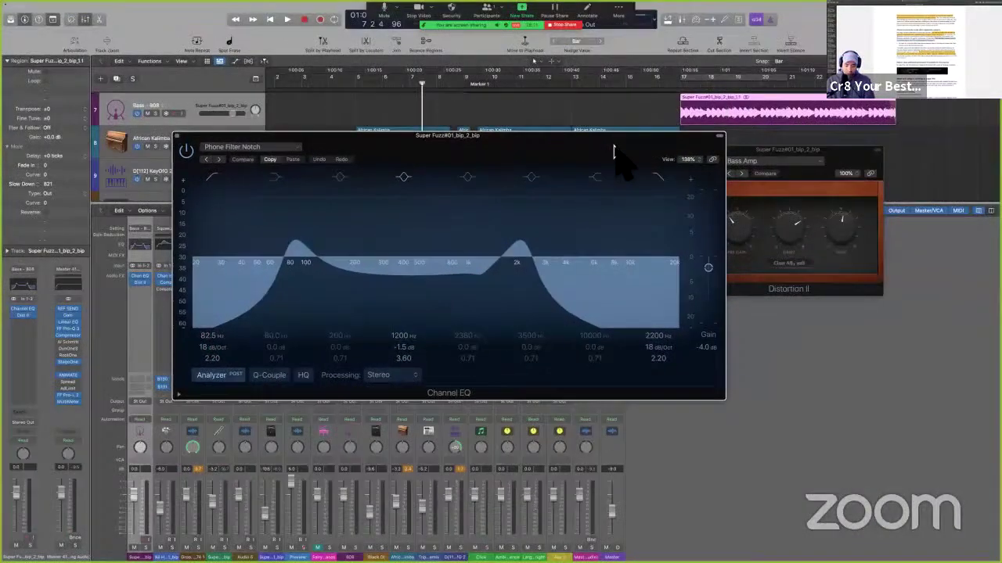
pyautogui.press('ctrl+alt+super+m')
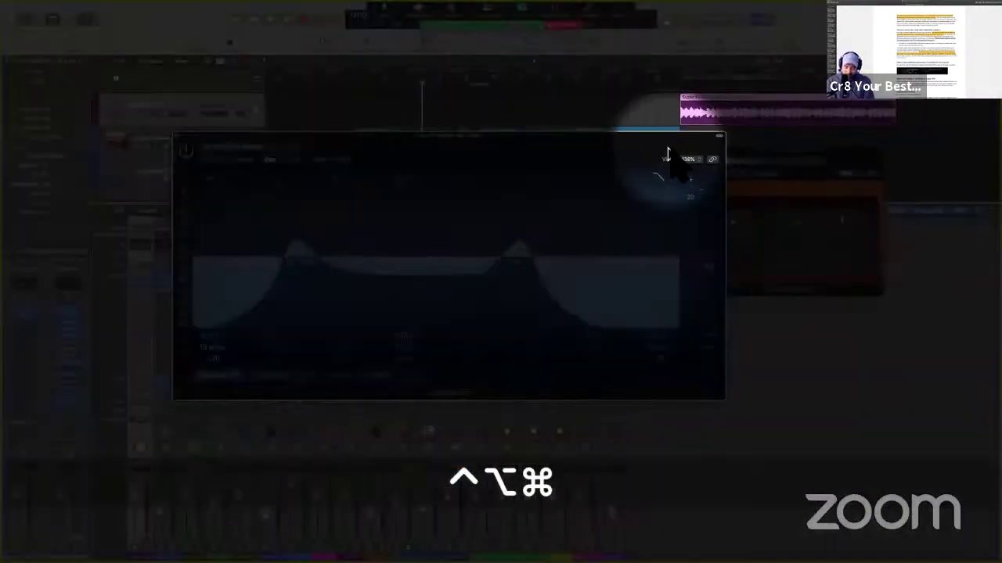
pyautogui.press('ctrl+alt+super+m')
pyautogui.moveTo(501, 150); pyautogui.dragTo(570, 141)
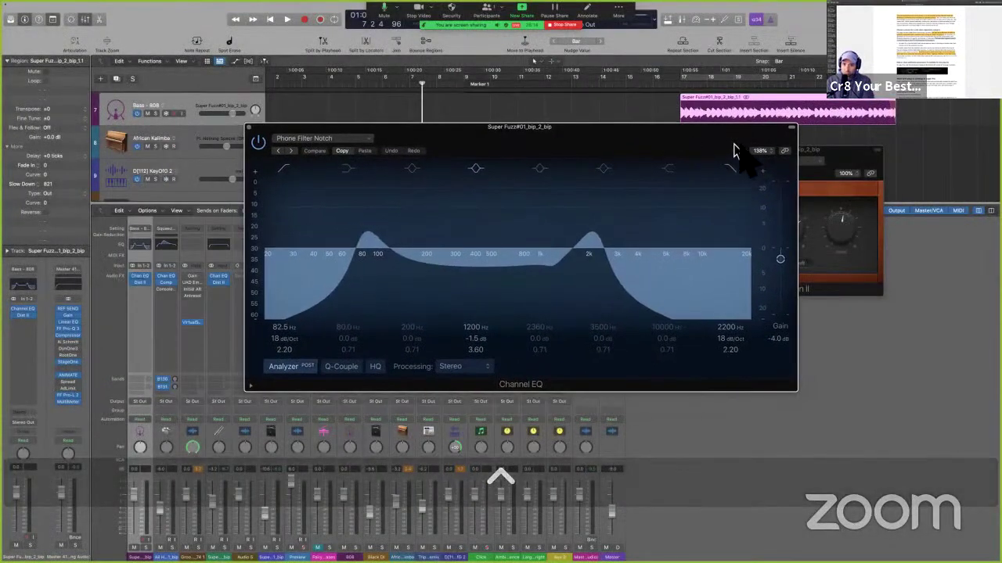
pyautogui.moveTo(707, 144); pyautogui.dragTo(648, 149)
pyautogui.moveTo(656, 160); pyautogui.dragTo(650, 156)
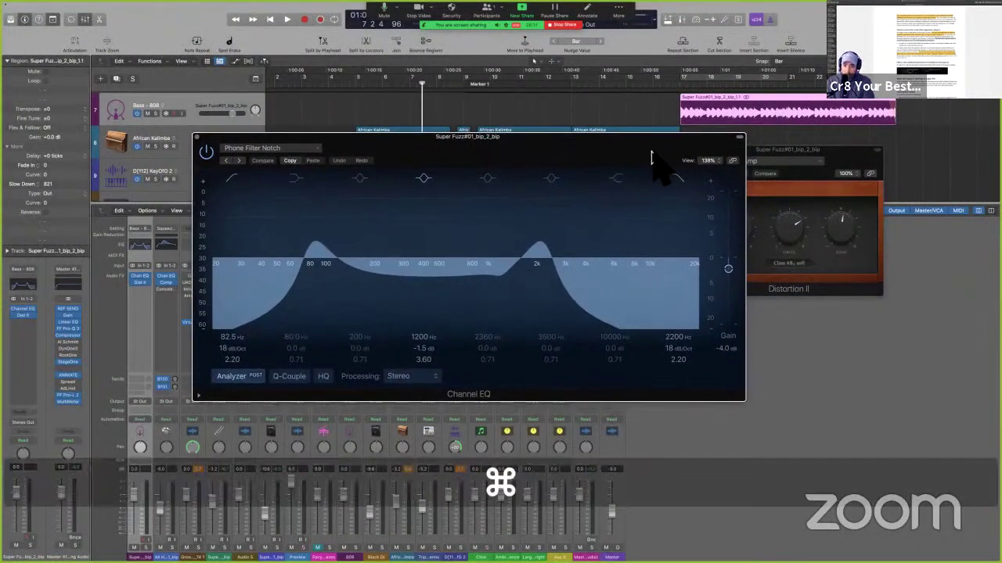
pyautogui.press('super+w')
pyautogui.press('super+w')
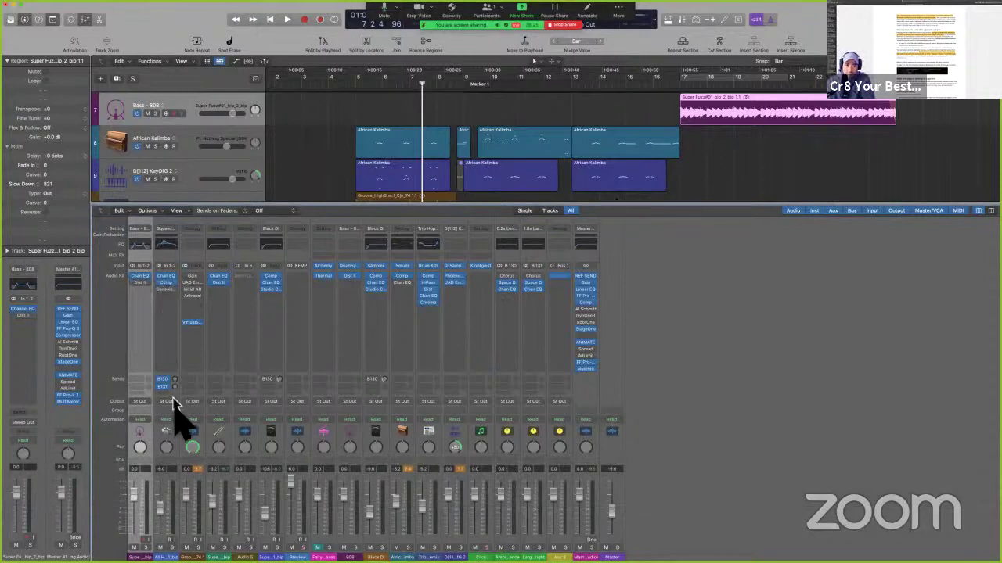
# Hide the Mixer and move the Black Di audio track directly below the Squeezed Kit track
pyautogui.press('x')
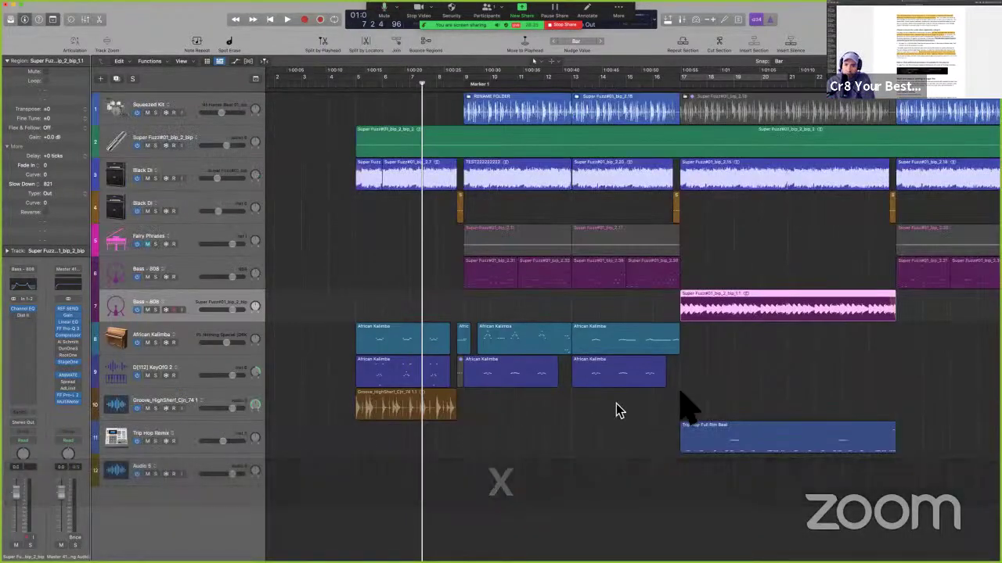
pyautogui.click(494, 185)
pyautogui.moveTo(186, 166); pyautogui.dragTo(186, 132)
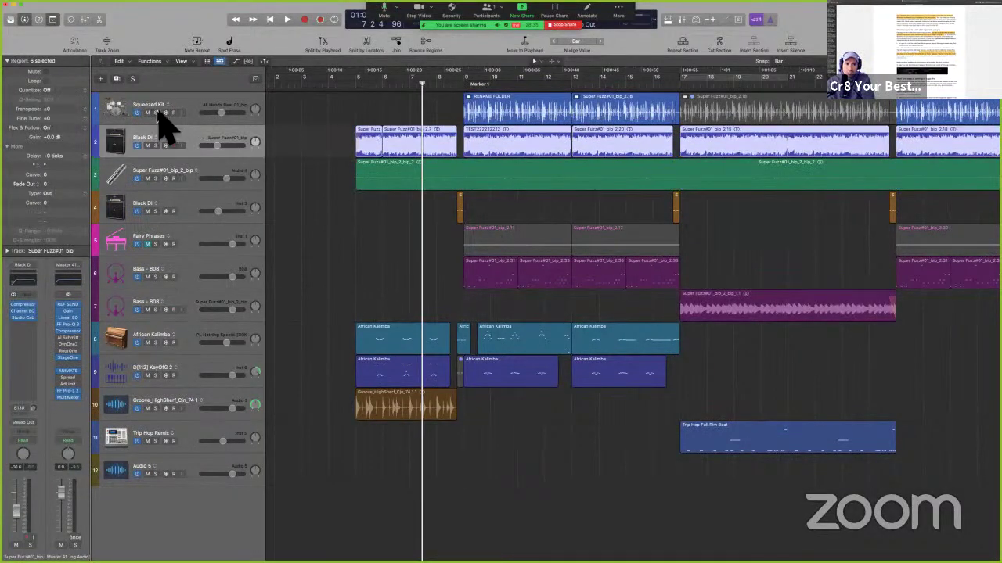
# Audition the soloed Squeezed Kit and Black Di tracks from the RENAME FOLDER region, selecting each track during playback
pyautogui.click(509, 126)
pyautogui.hotkey('shift', 'space')
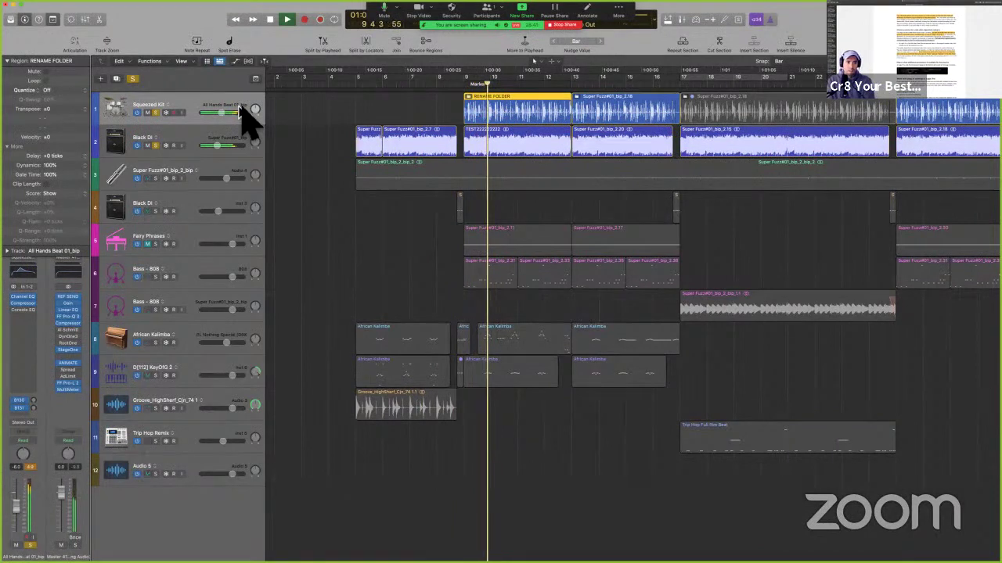
pyautogui.click(202, 150)
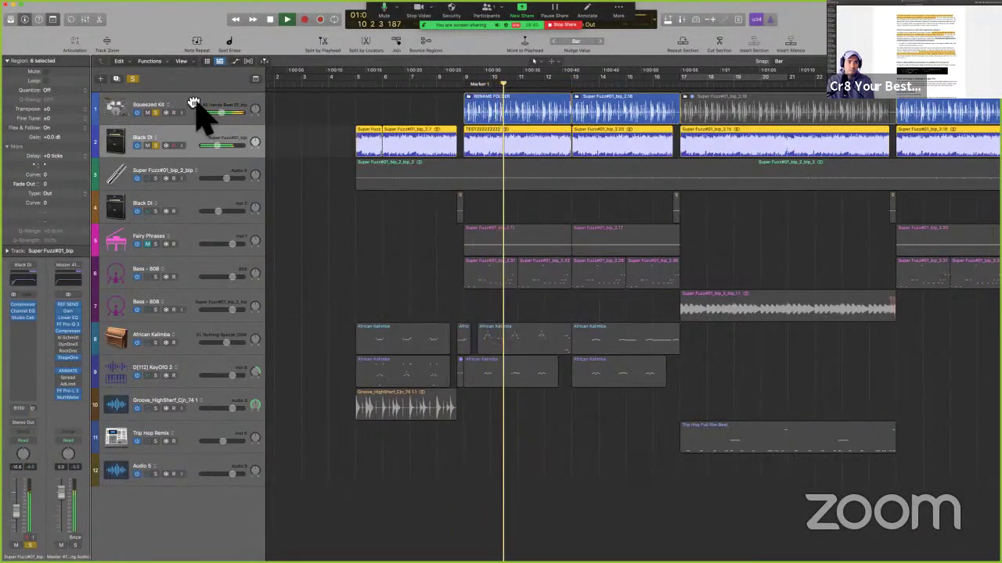
pyautogui.click(197, 110)
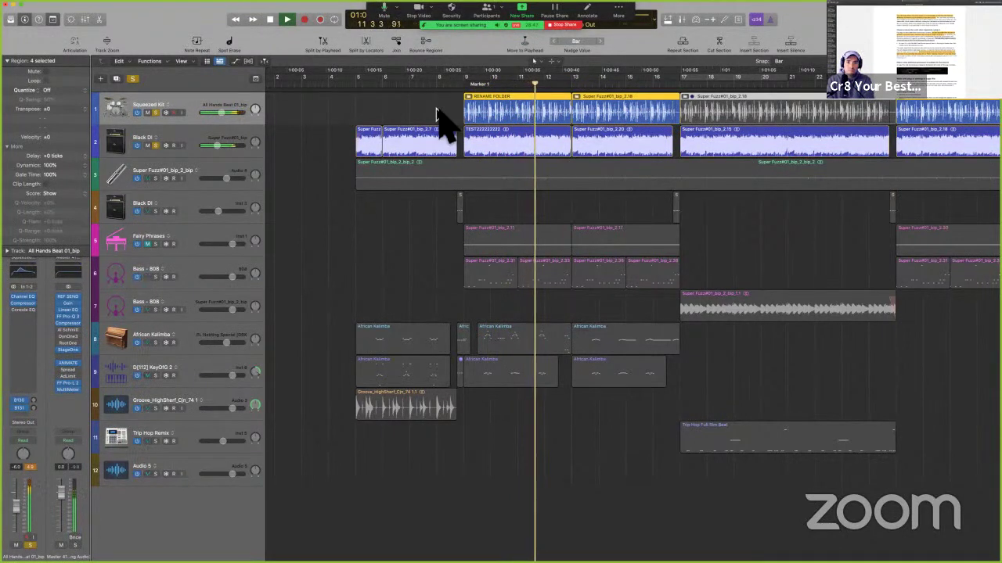
pyautogui.click(437, 111)
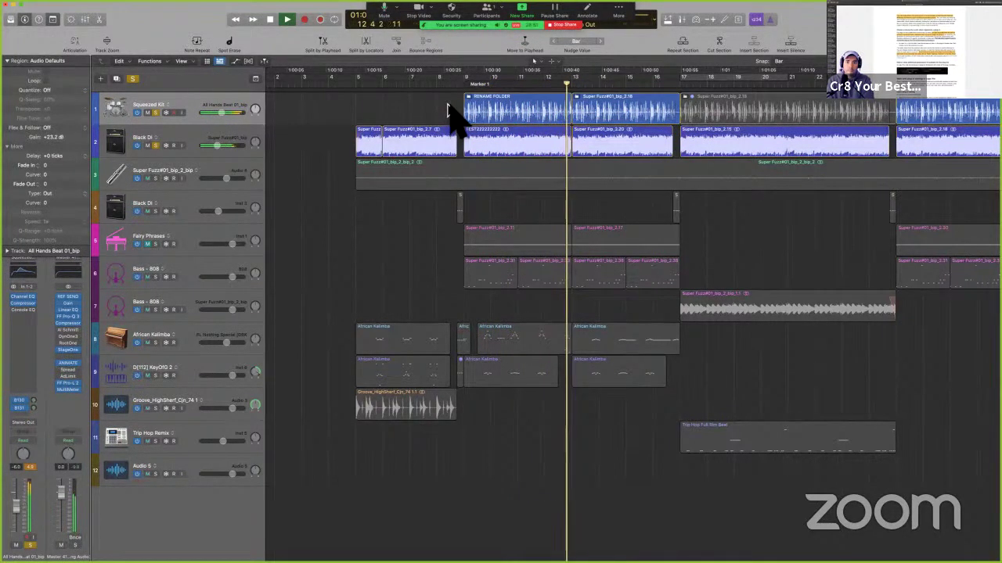
pyautogui.press('space')
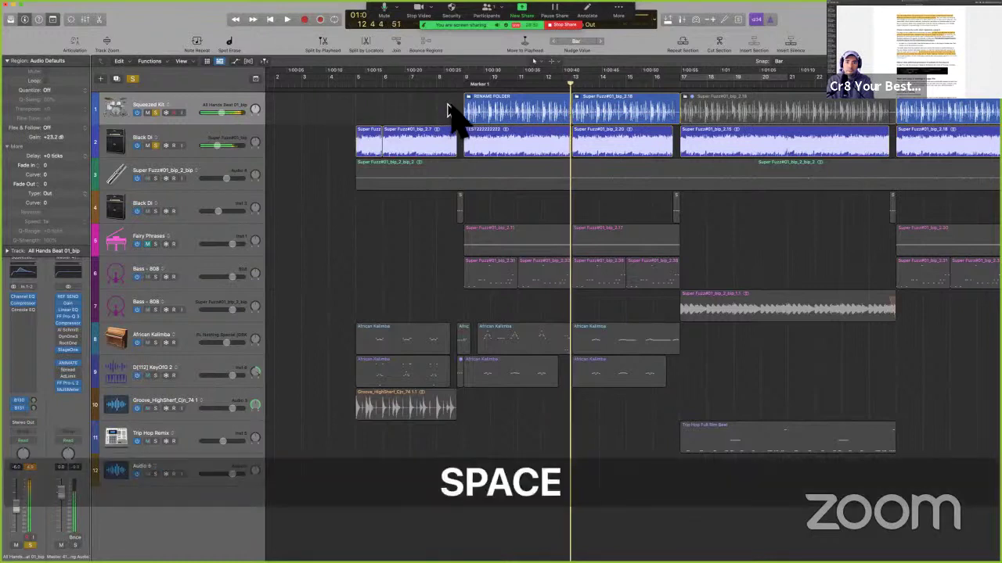
# Clear the active solos and bounce the RENAME FOLDER region in place to a new track with Normalize off
pyautogui.click(132, 78)
pyautogui.click(510, 117)
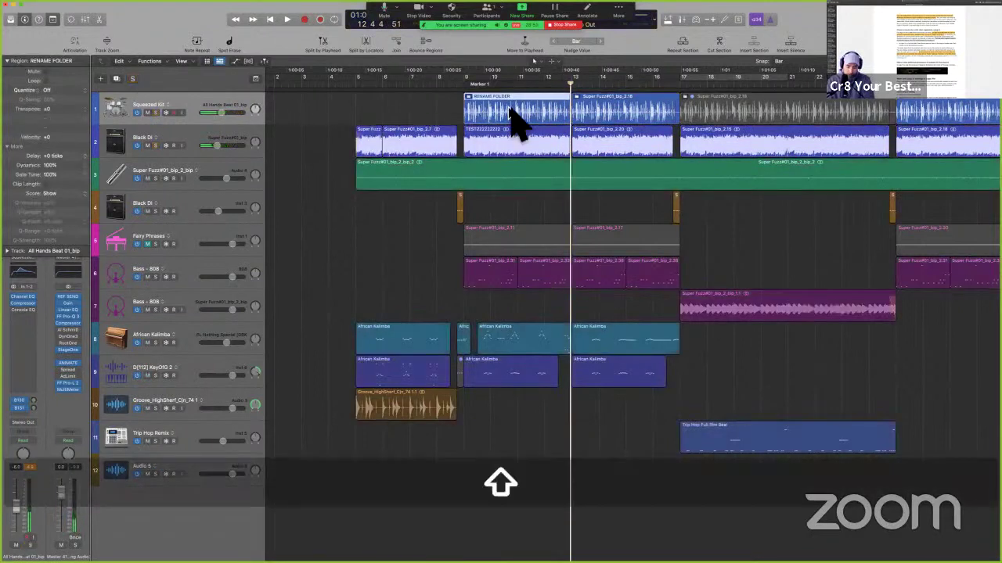
pyautogui.hotkey('ctrl', 'b')
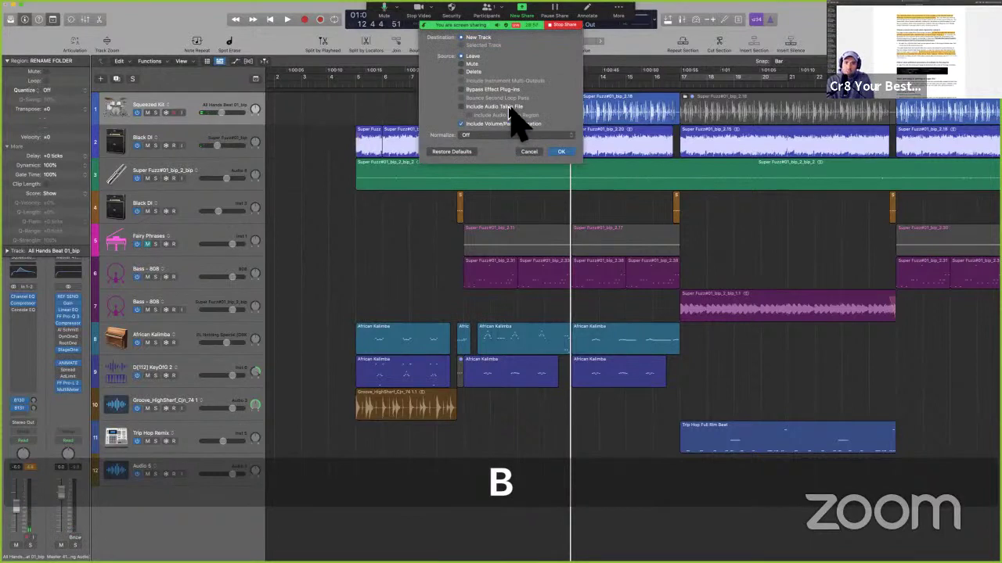
pyautogui.press('Return')
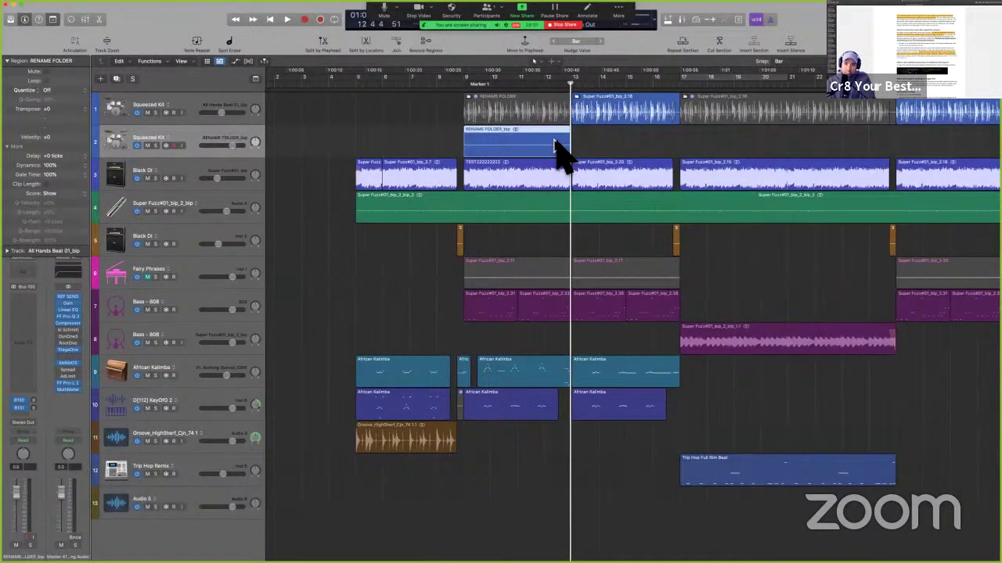
# Move the bounced RENAME FOLDER_bip track above the original Squeezed Kit track and briefly play the mix from bar 12
pyautogui.click(552, 83)
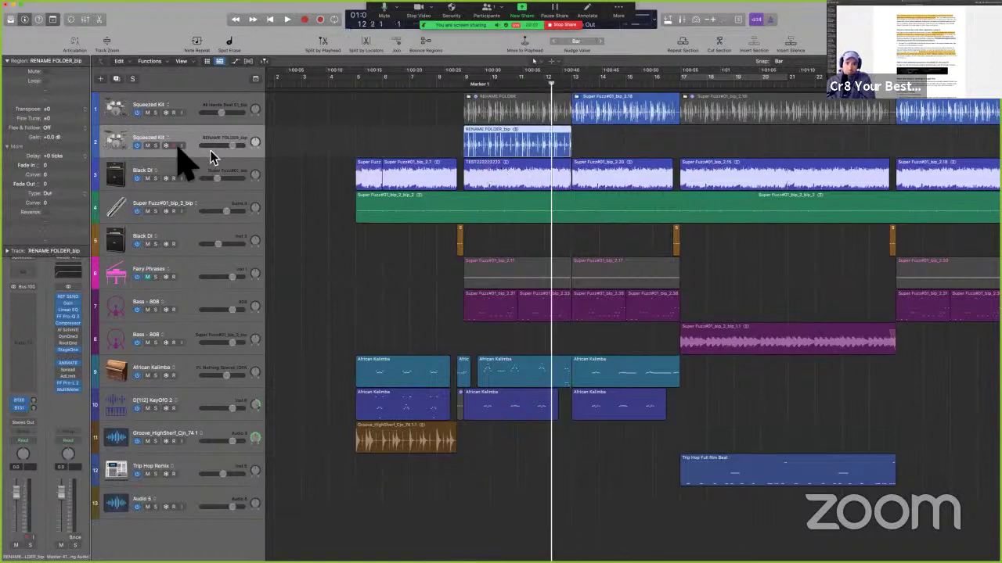
pyautogui.moveTo(183, 135); pyautogui.dragTo(190, 91)
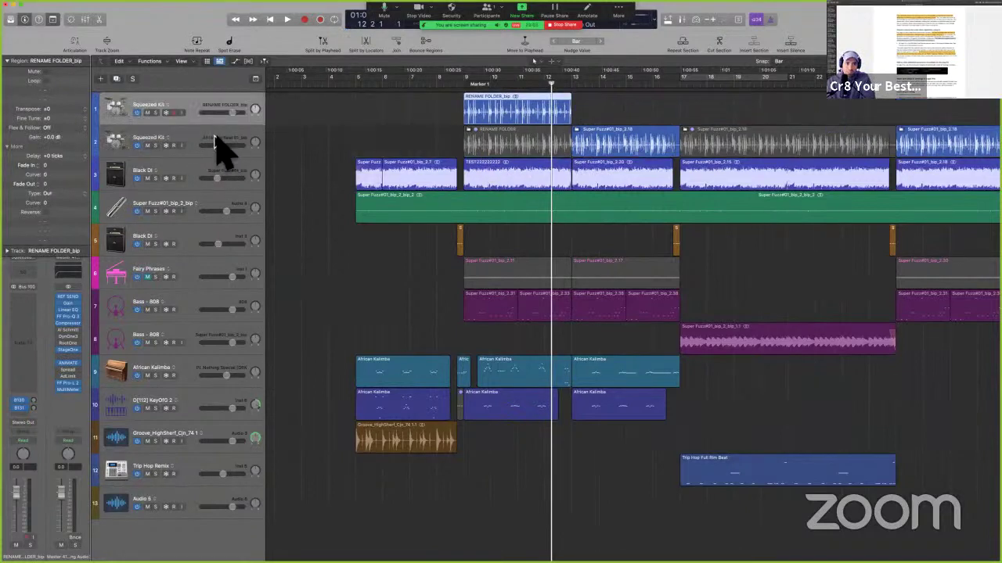
pyautogui.click(207, 144)
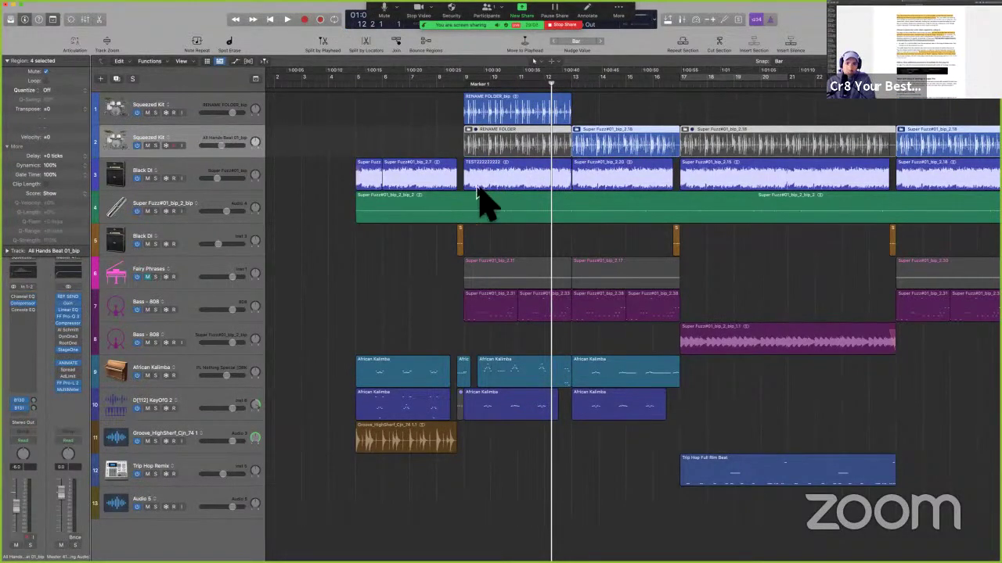
pyautogui.click(548, 112)
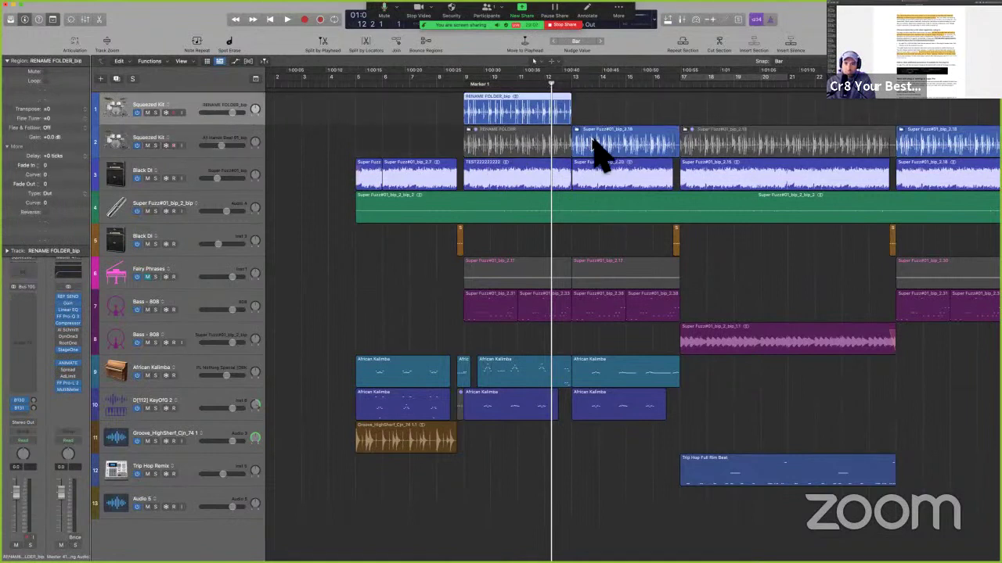
pyautogui.press('space')
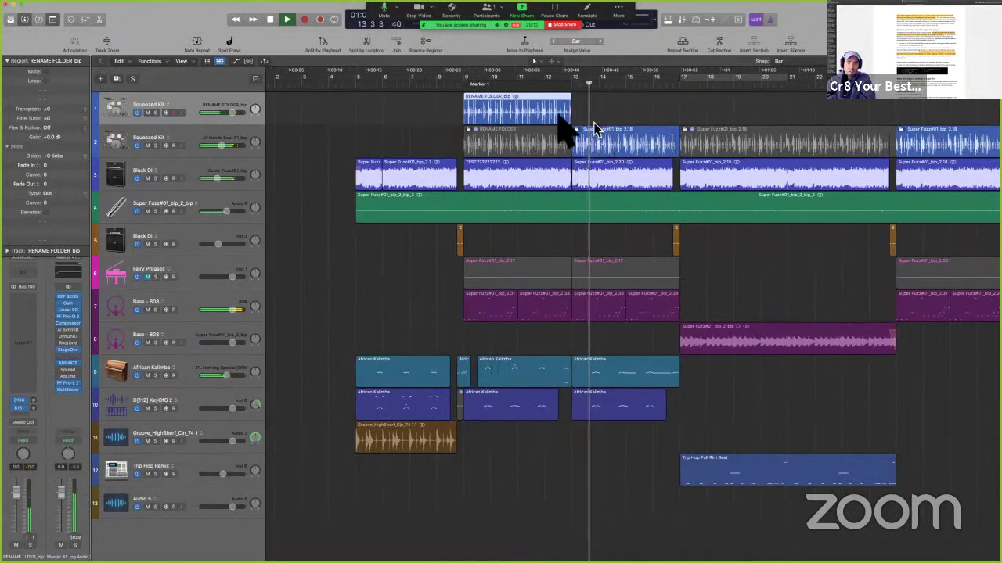
pyautogui.press('space')
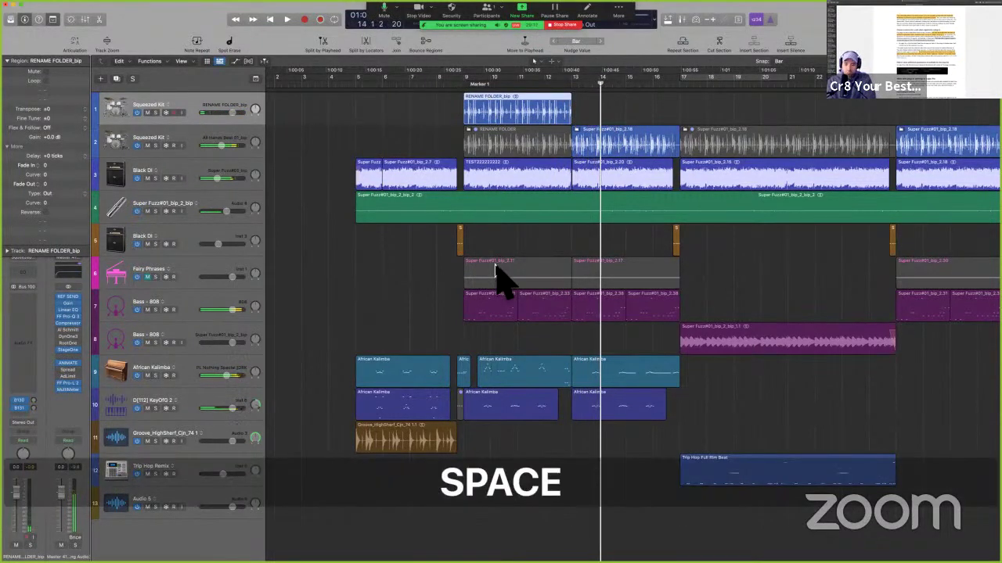
# Solo the original Squeezed Kit and Black Di tracks, leaving the bounced Squeezed Kit track unsoloed
pyautogui.click(155, 113)
pyautogui.click(156, 179)
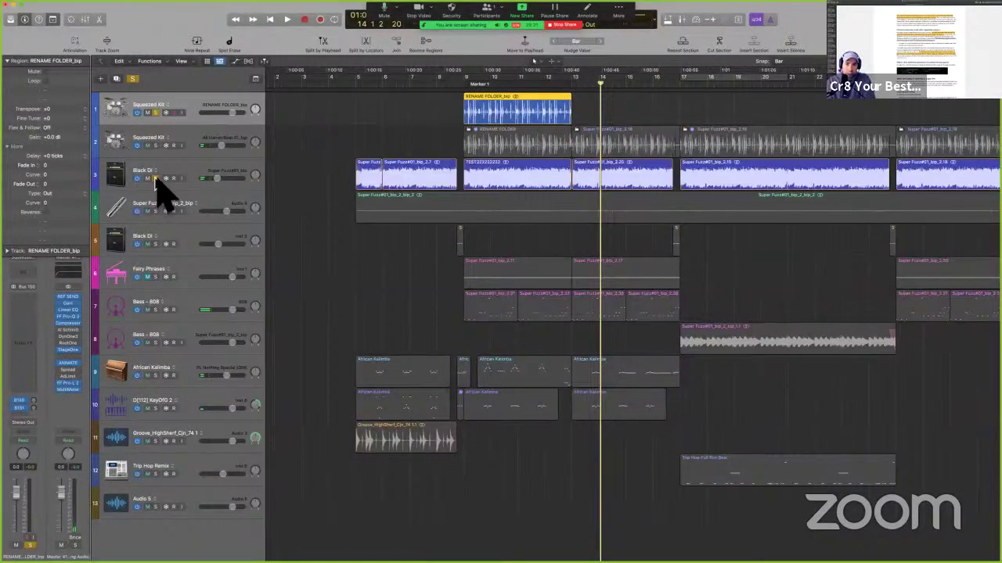
pyautogui.click(156, 146)
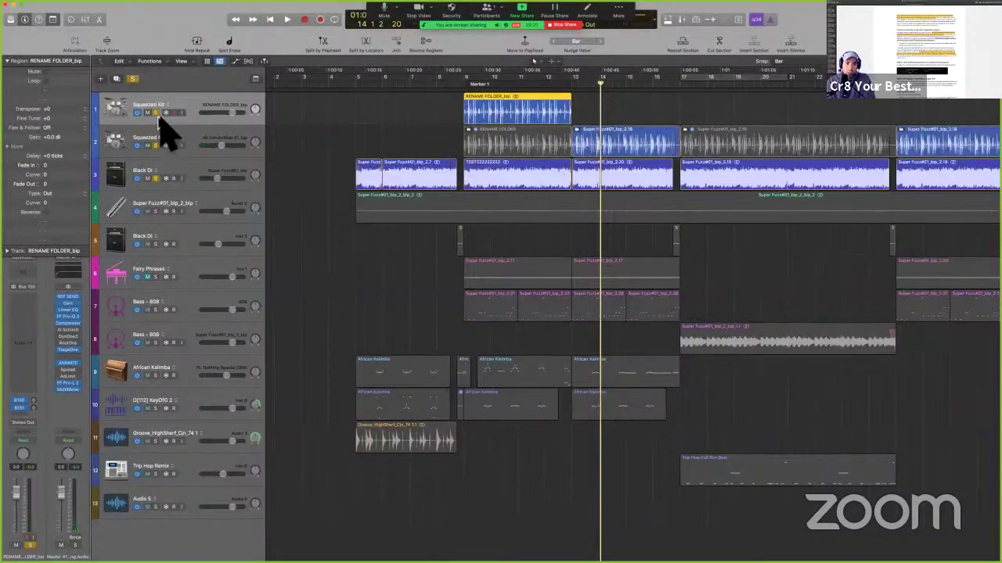
pyautogui.click(156, 113)
# Unsolo Black Di and audition the Squeezed Kit drums alone with the Super Fuzz#01_bip_2.18 region selected
pyautogui.click(636, 174)
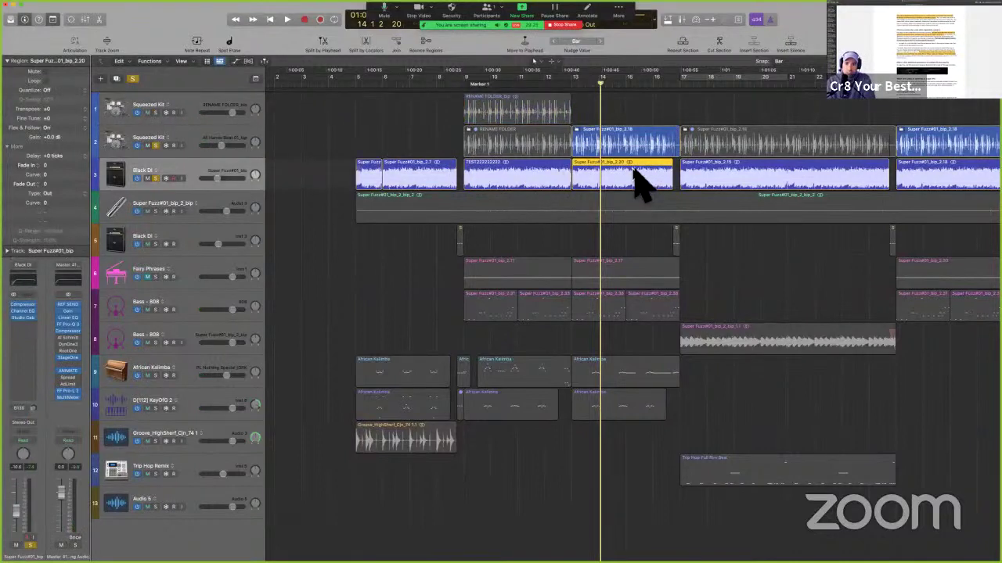
pyautogui.click(620, 145)
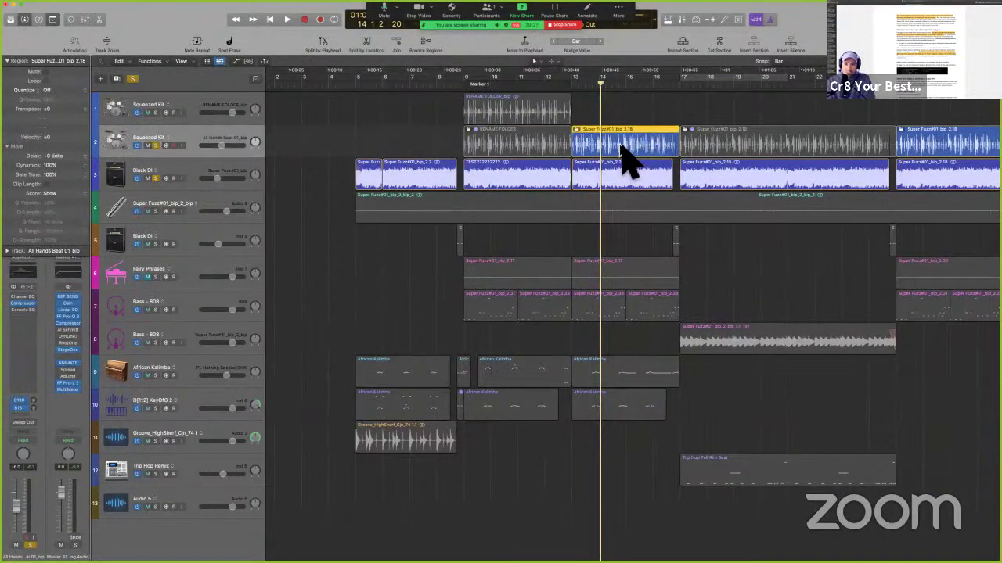
pyautogui.click(157, 179)
pyautogui.hotkey('alt', 'space')
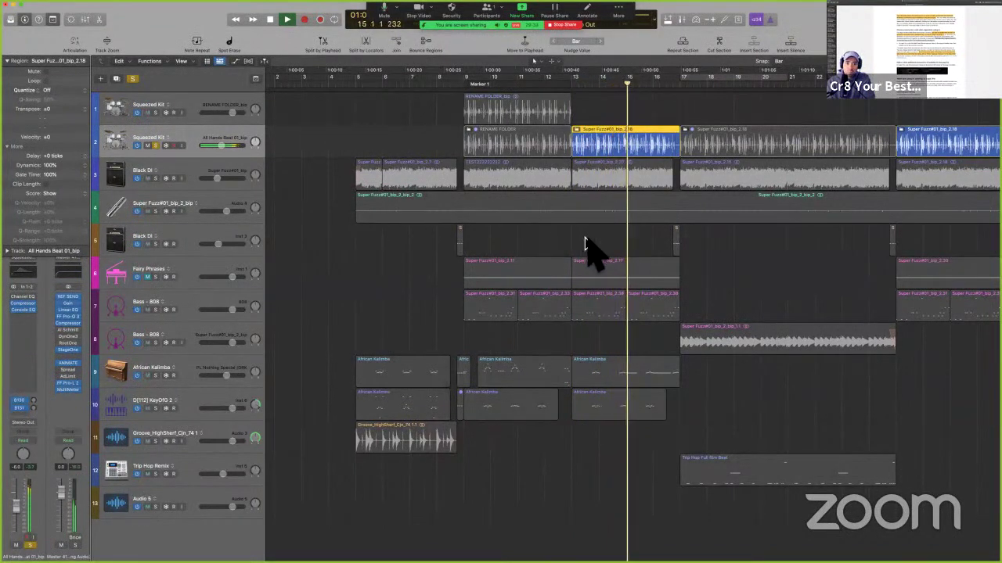
pyautogui.press('space')
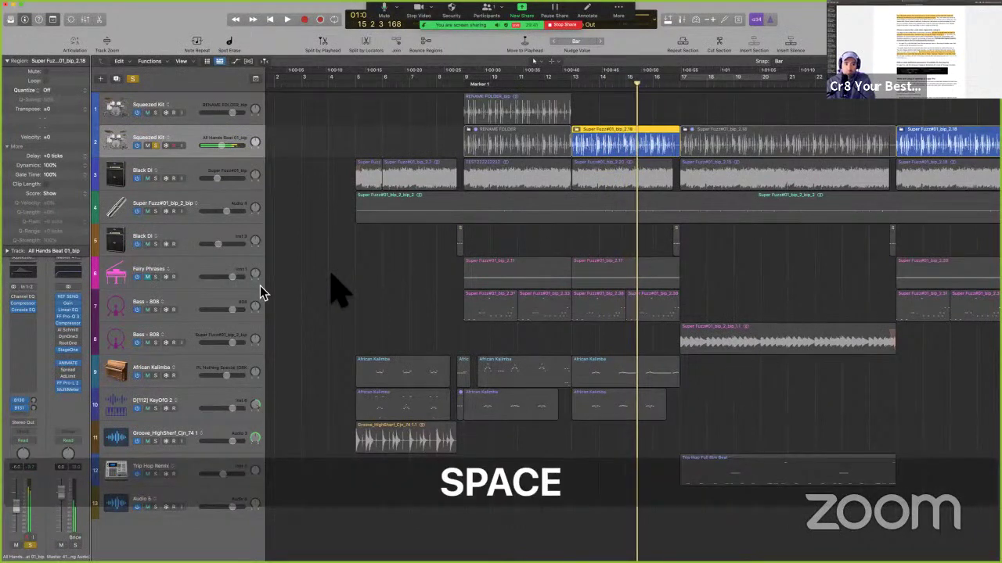
# Set Low Cut to 50 Hz in the original Squeezed Kit track's Vintage Console EQ and close the plug-in window
pyautogui.hotkey('shift', '3')
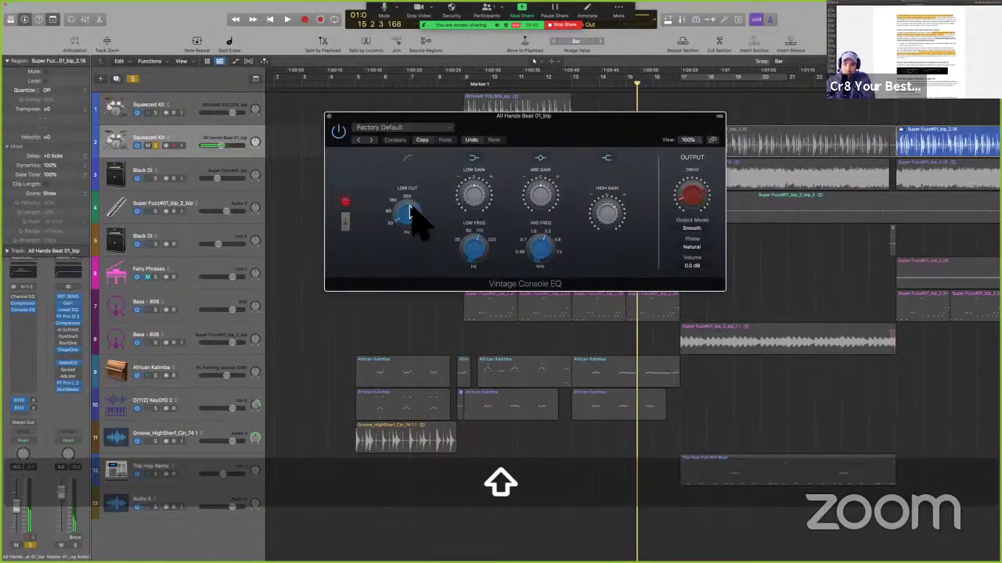
pyautogui.moveTo(702, 194); pyautogui.dragTo(701, 182)
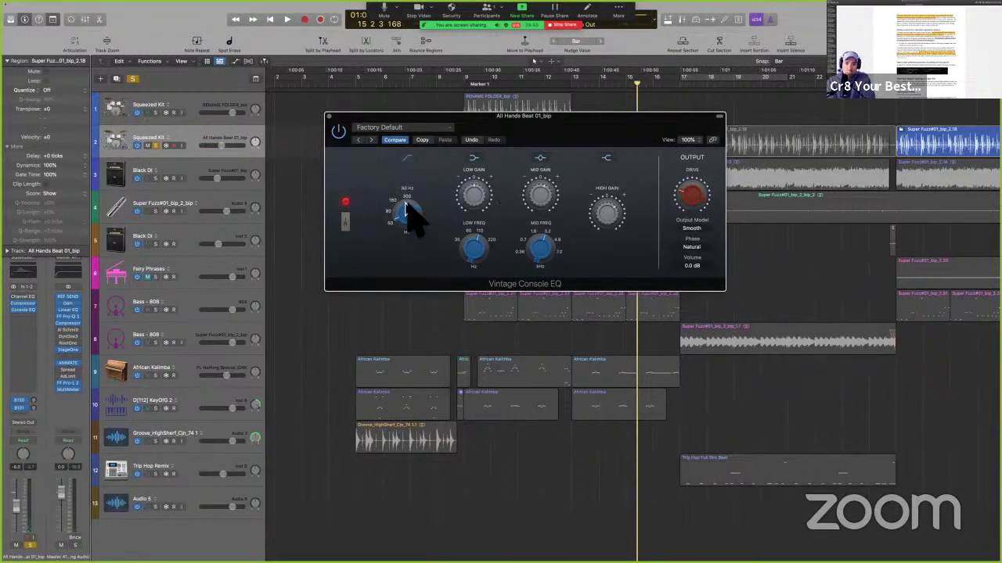
pyautogui.click(329, 118)
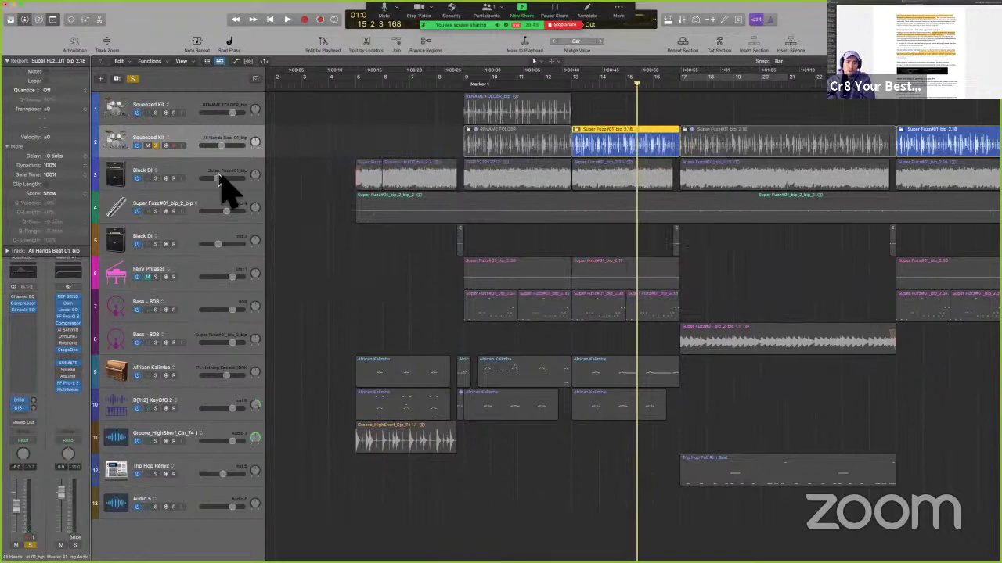
# Solo Black Di together with the drums, open its Compressor, and place the plug-in window below the drum and Black Di regions
pyautogui.click(156, 145)
pyautogui.click(156, 145)
pyautogui.click(155, 178)
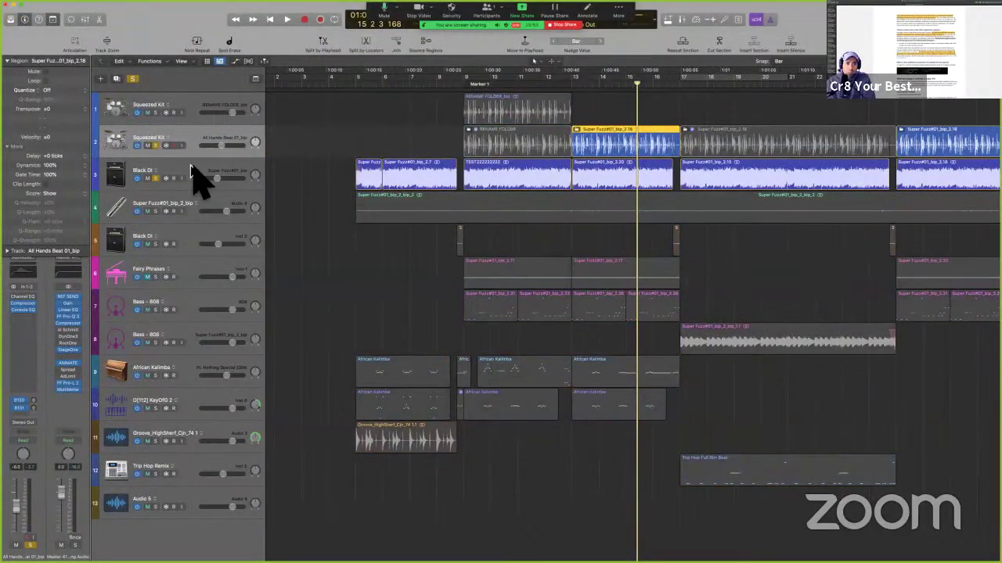
pyautogui.click(192, 172)
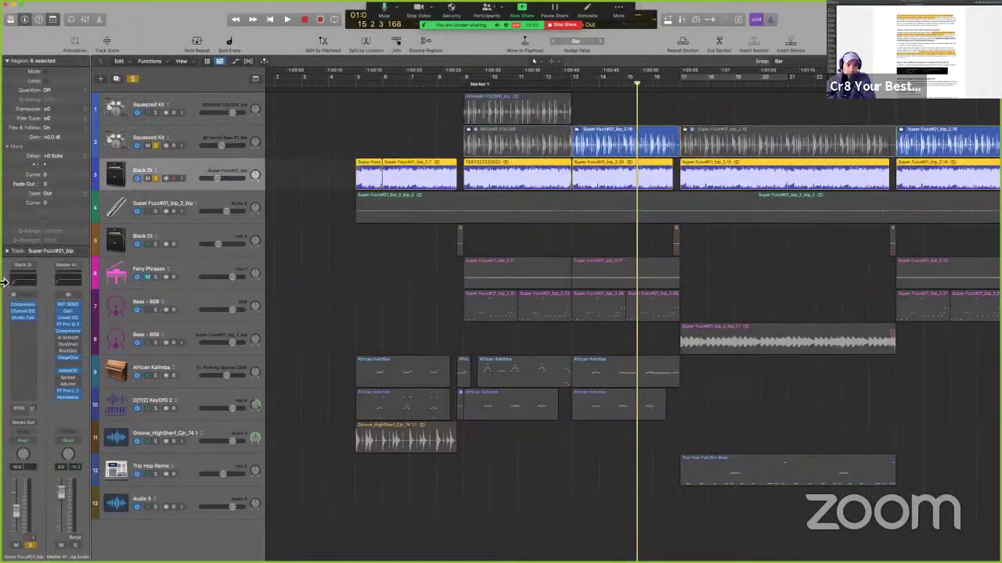
pyautogui.click(25, 304)
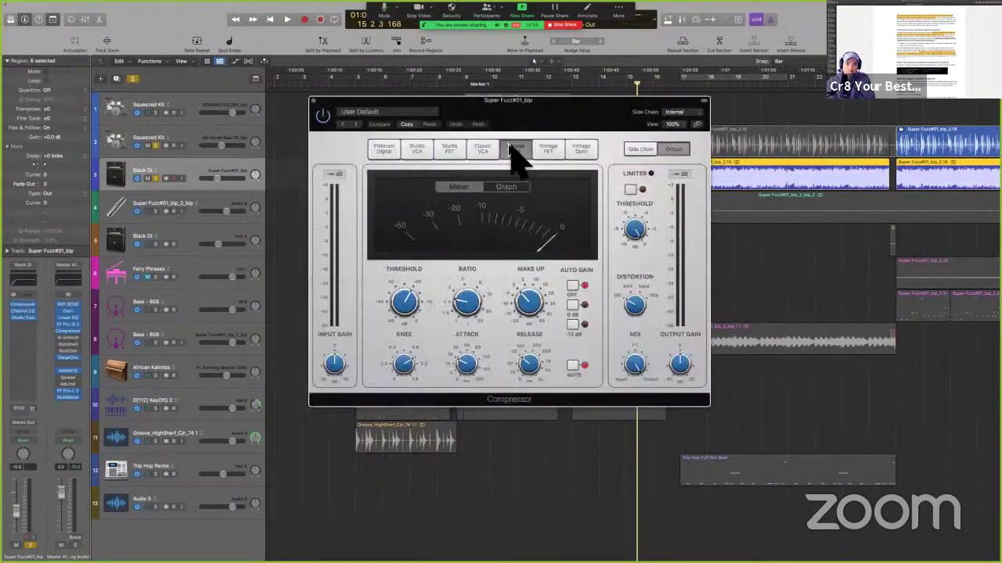
pyautogui.moveTo(567, 117); pyautogui.dragTo(566, 224)
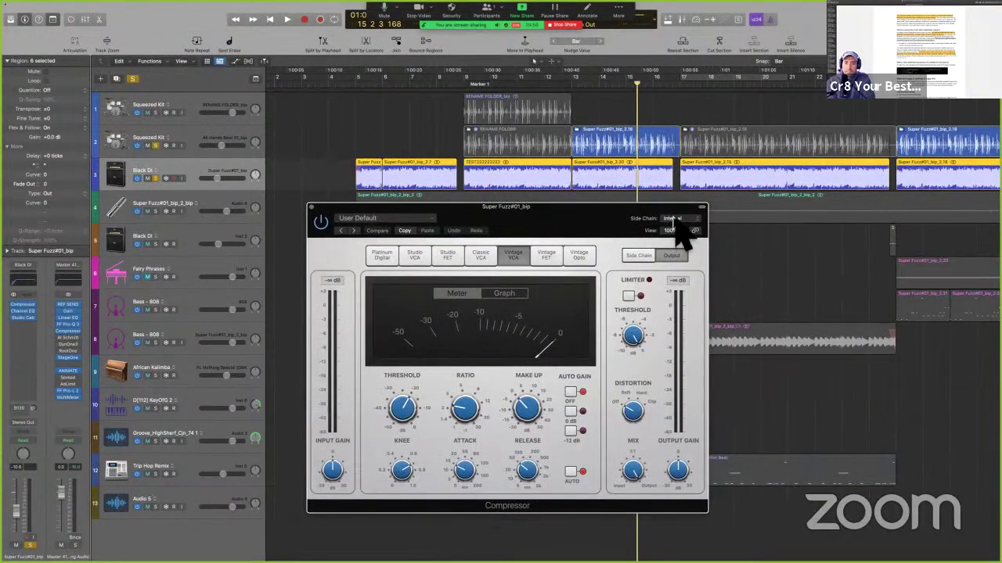
# Review the audio tracks available as side chain sources in the Black Di Compressor, keeping the source at Internal
pyautogui.click(674, 220)
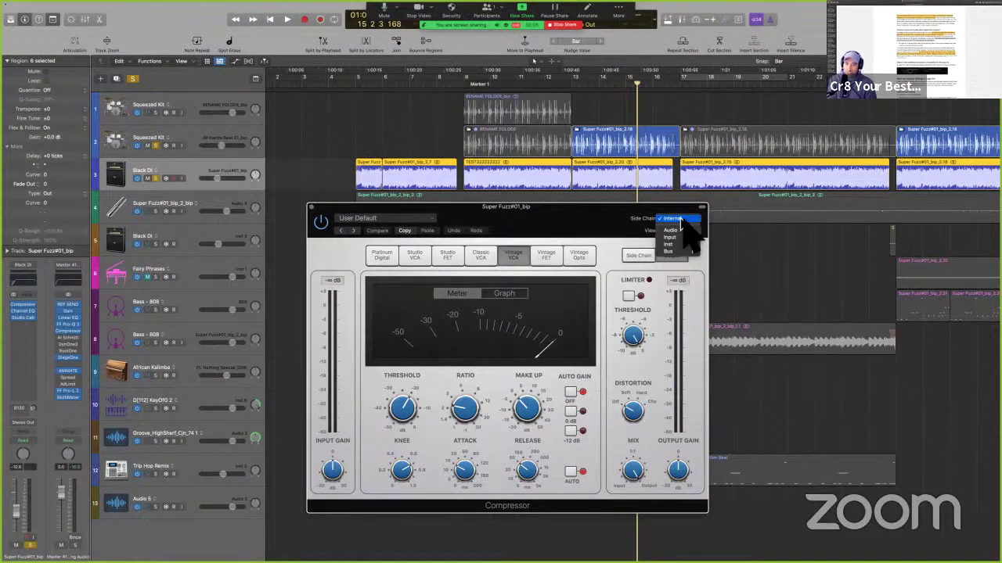
pyautogui.moveTo(684, 231)
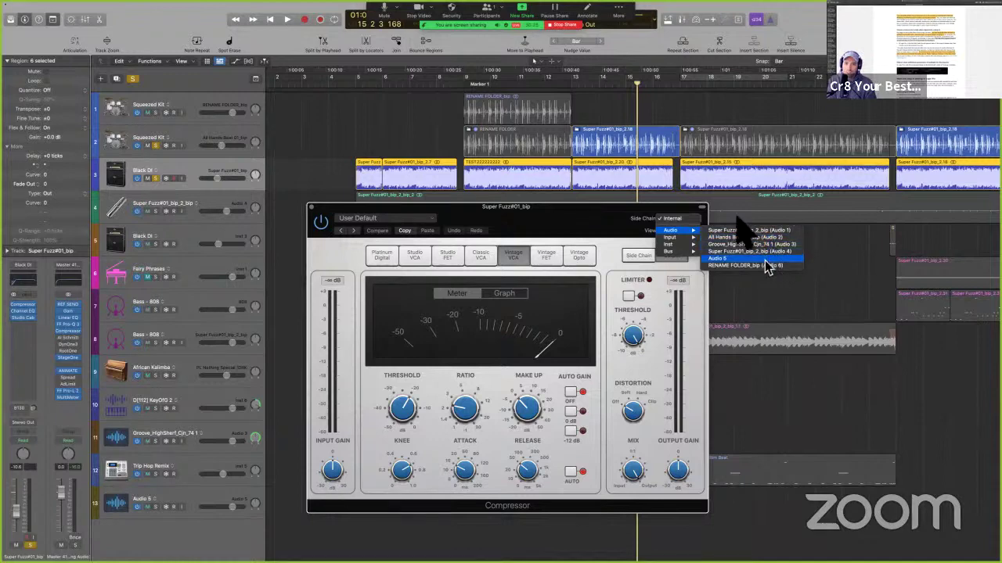
pyautogui.click(649, 147)
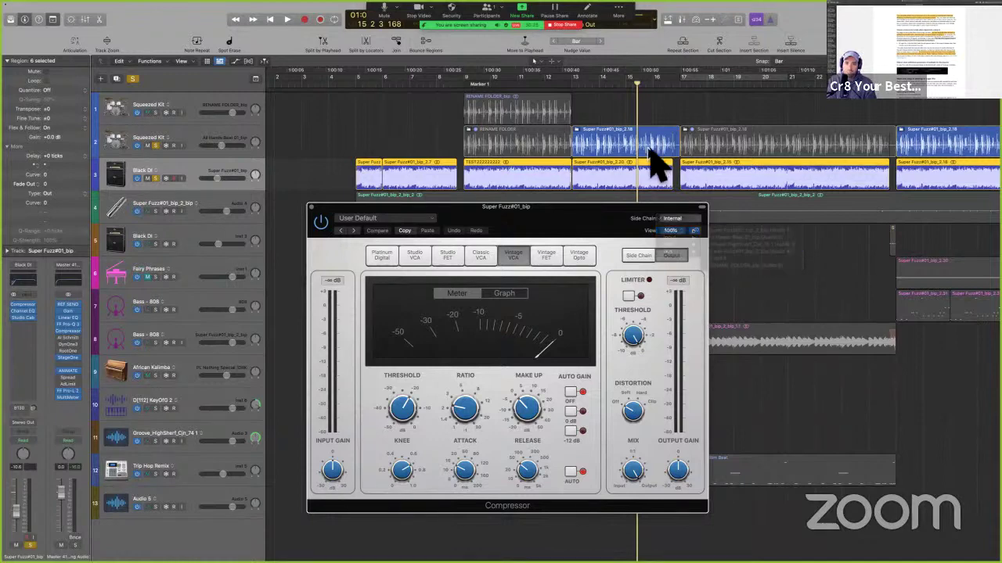
# Rename the original Squeezed Kit track to ALL HANDS SC
pyautogui.doubleClick(154, 145)
pyautogui.write('A')
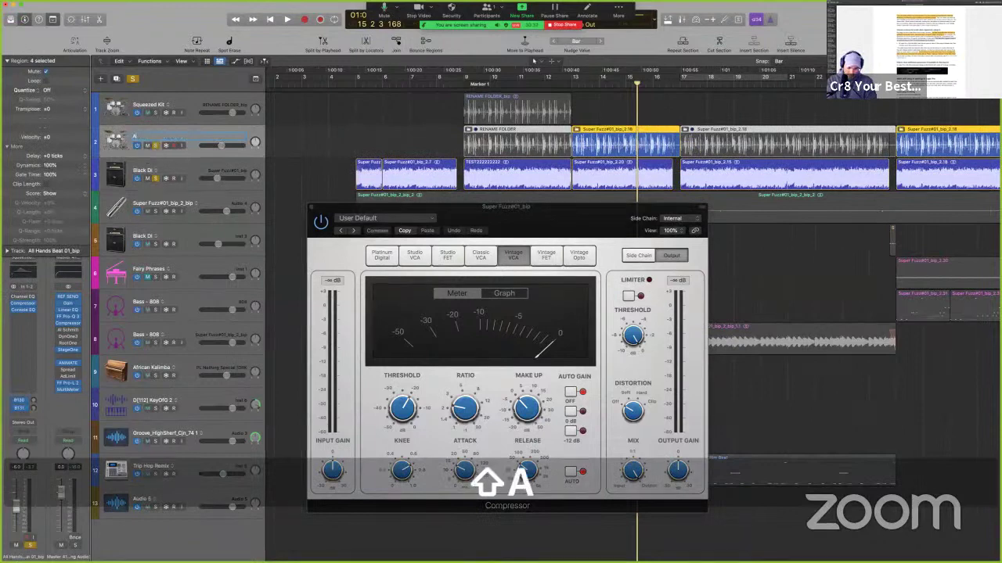
pyautogui.write('LL HANDS SC')
pyautogui.press('Return')
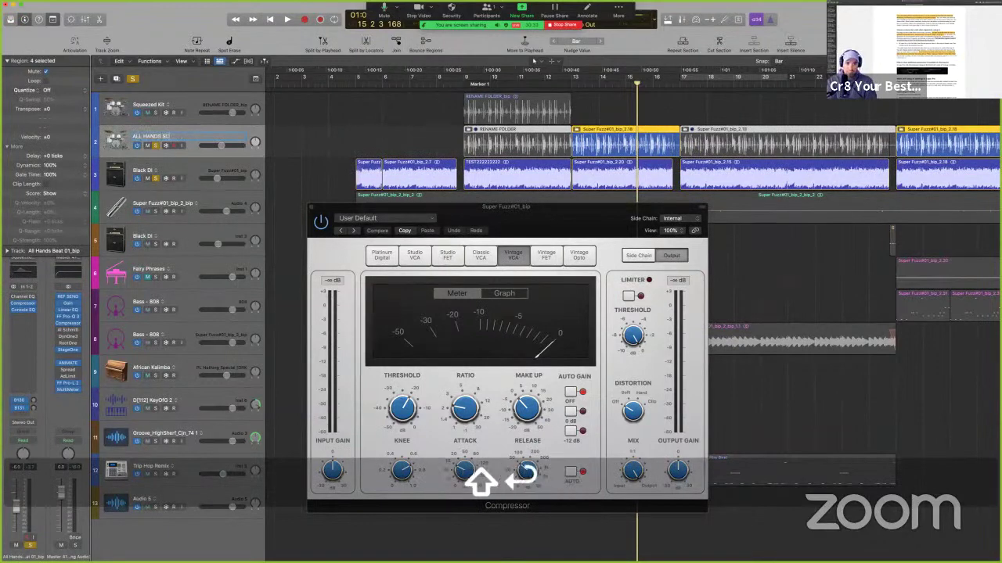
# Set the Black Di Compressor's side chain source to ALL HANDS SC (Audio 2) and reposition the plug-in window
pyautogui.click(679, 219)
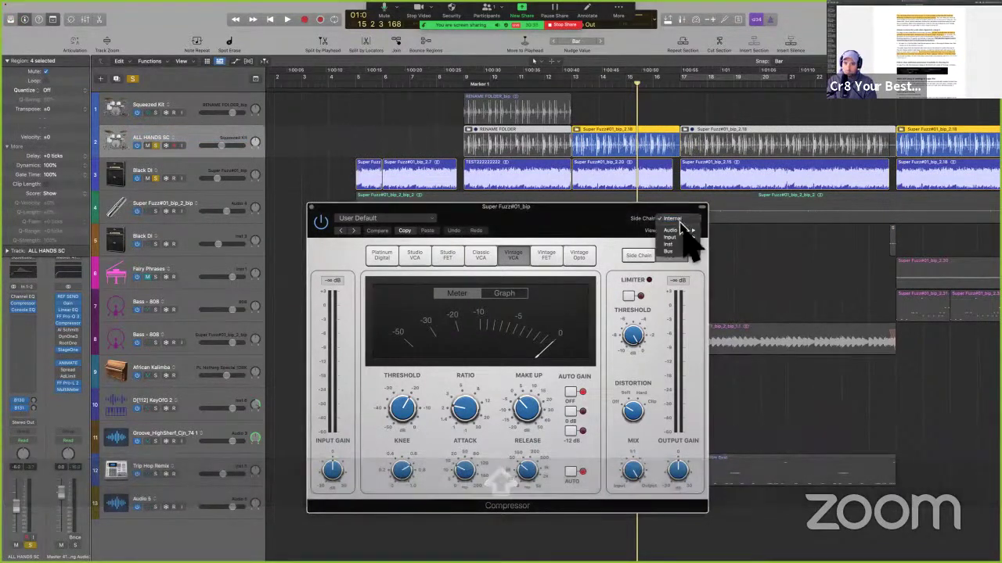
pyautogui.moveTo(682, 231)
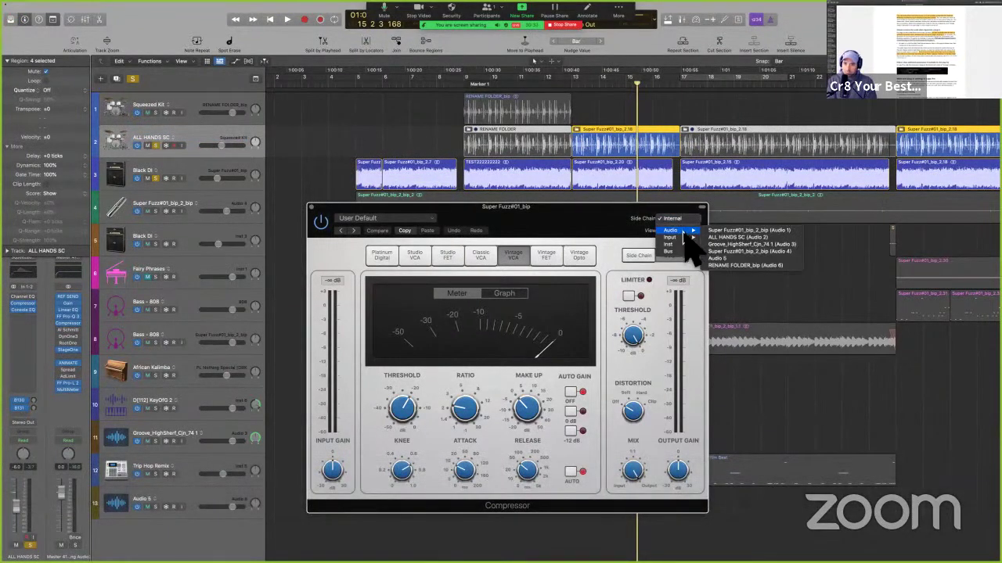
pyautogui.click(748, 238)
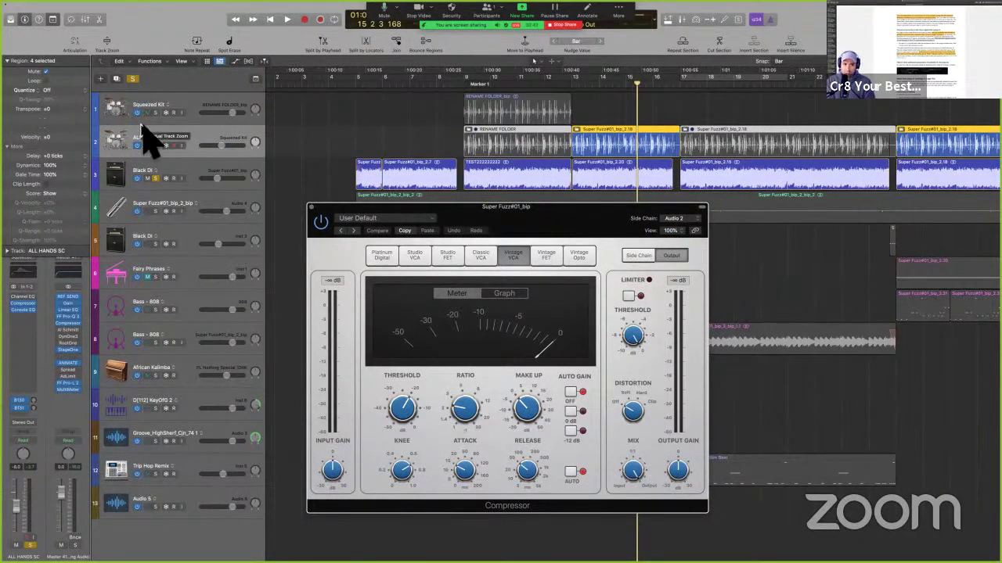
pyautogui.moveTo(491, 215); pyautogui.dragTo(543, 223)
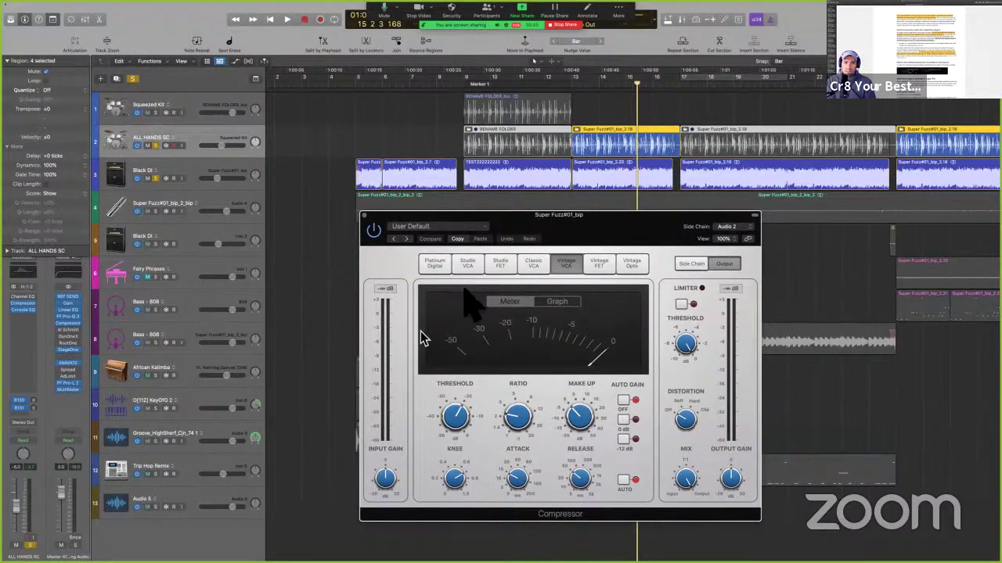
# Raise the Black Di Compressor's Threshold to its maximum and deselect the Super Fuzz#01_bip_2.18 drum region
pyautogui.click(177, 166)
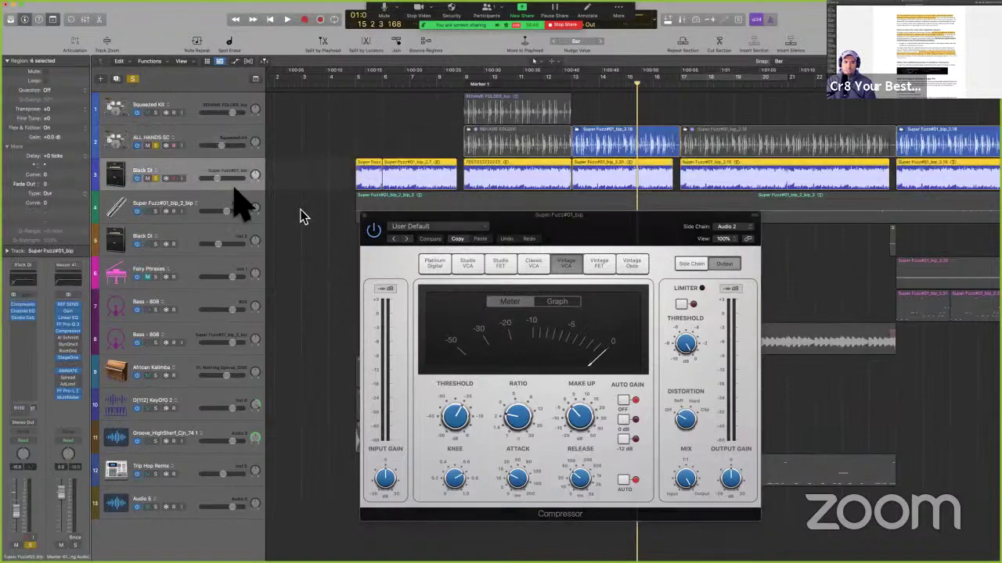
pyautogui.click(613, 150)
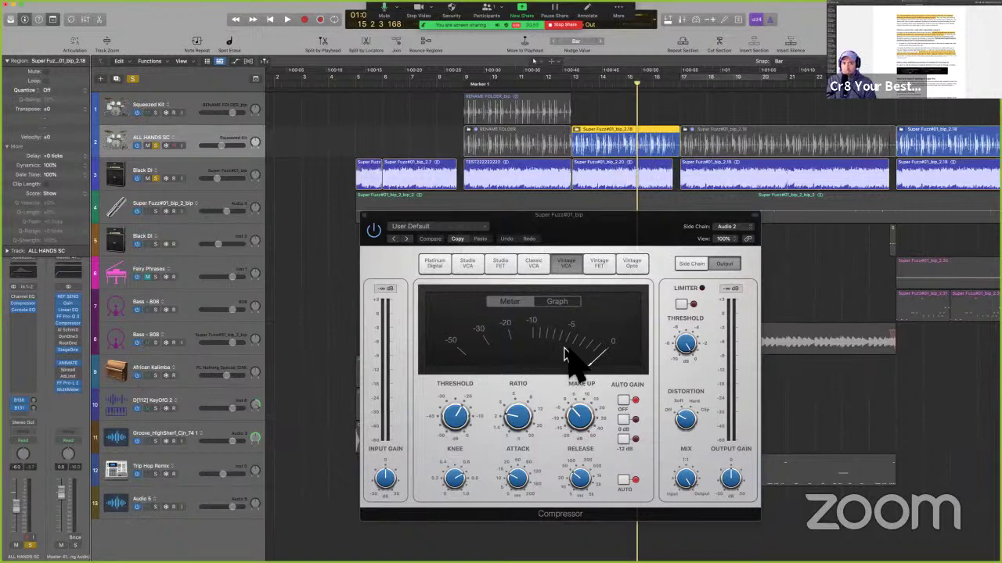
pyautogui.moveTo(467, 412)
pyautogui.moveTo(456, 416); pyautogui.dragTo(453, 354)
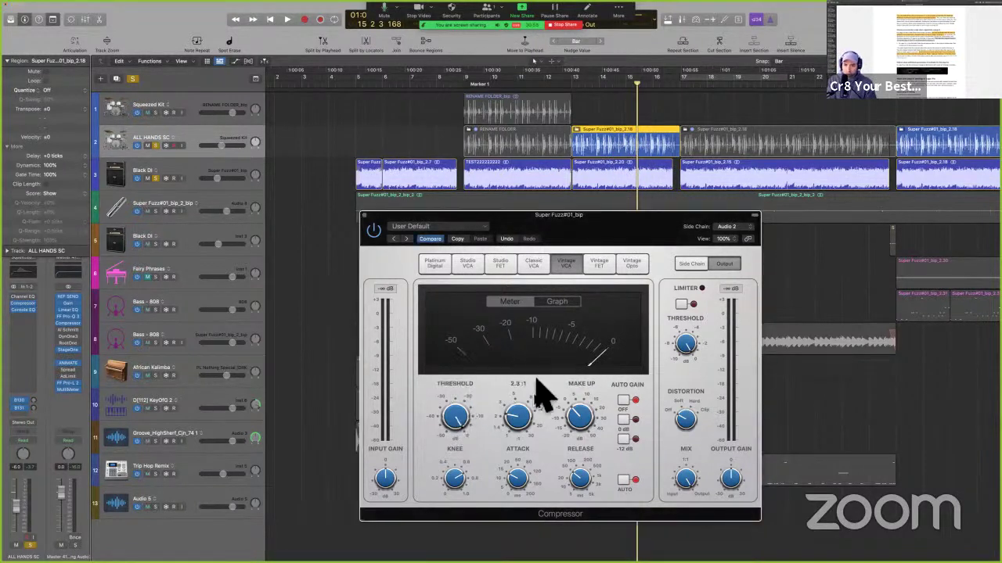
pyautogui.press('alt')
pyautogui.click(615, 144)
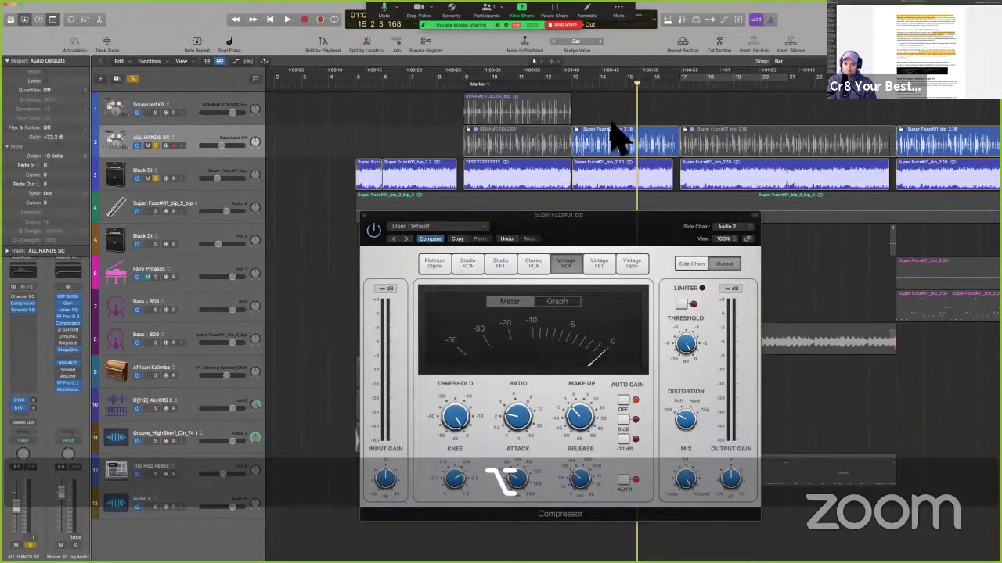
# Audition the selected drum region while lowering the Black Di Compressor's Threshold to -50 dB and raising its Ratio to 4.1:1
pyautogui.hotkey('alt', 'space')
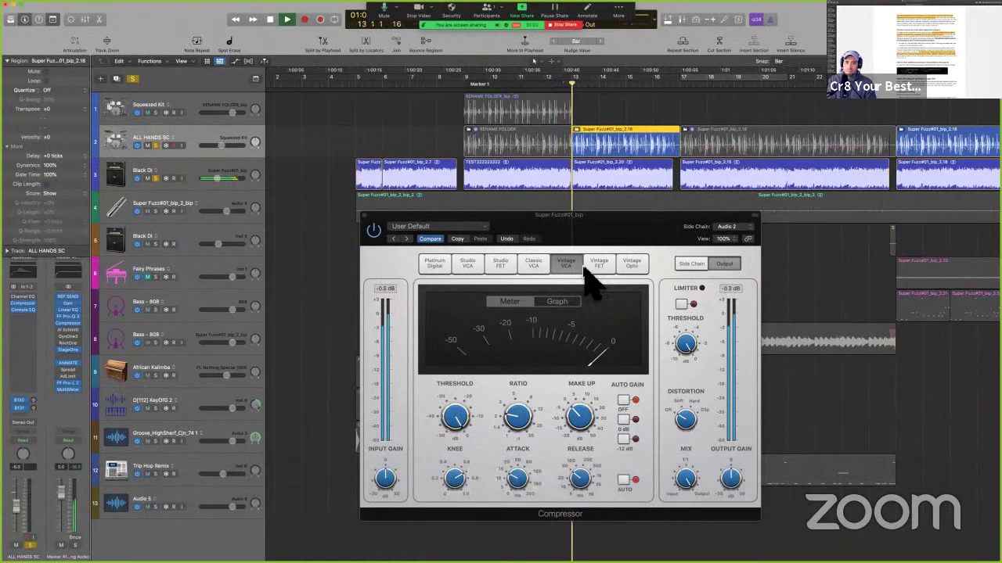
pyautogui.press('space')
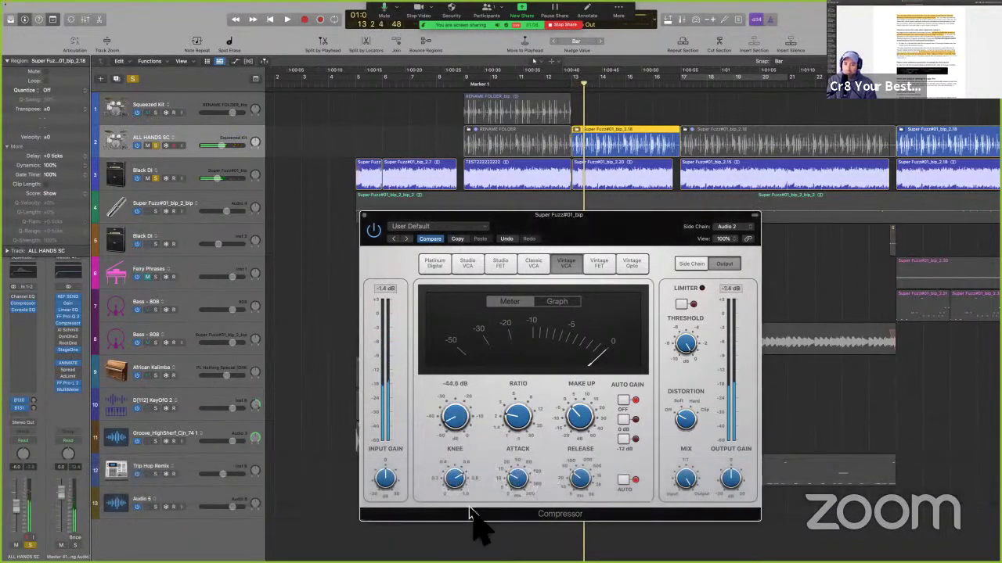
pyautogui.press('alt')
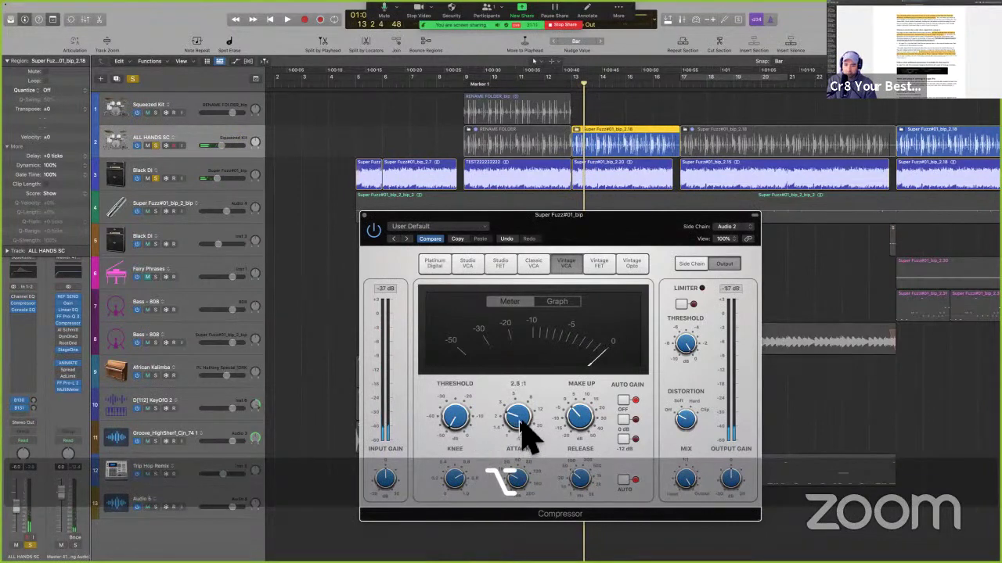
pyautogui.scroll(1, 520, 423)
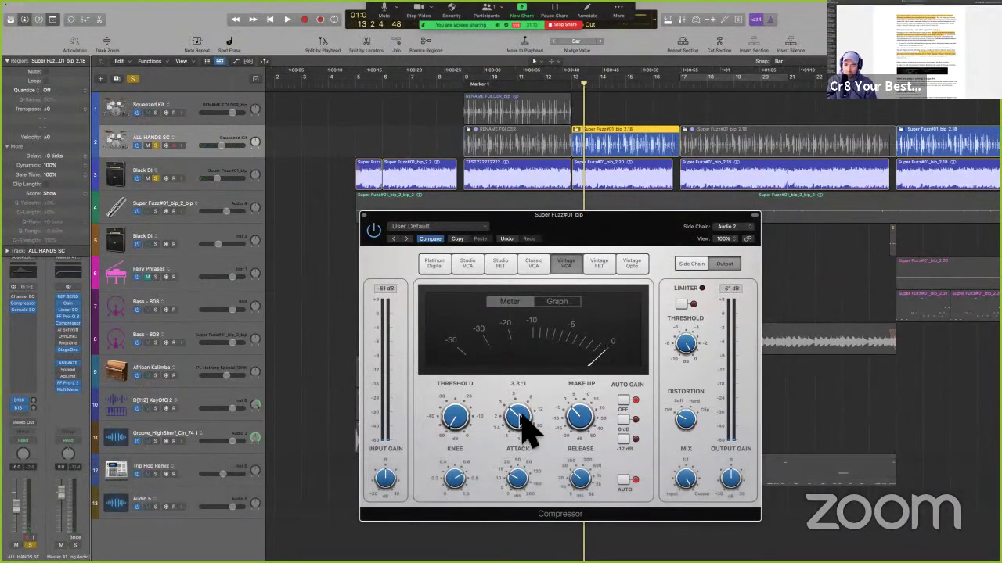
pyautogui.press('space')
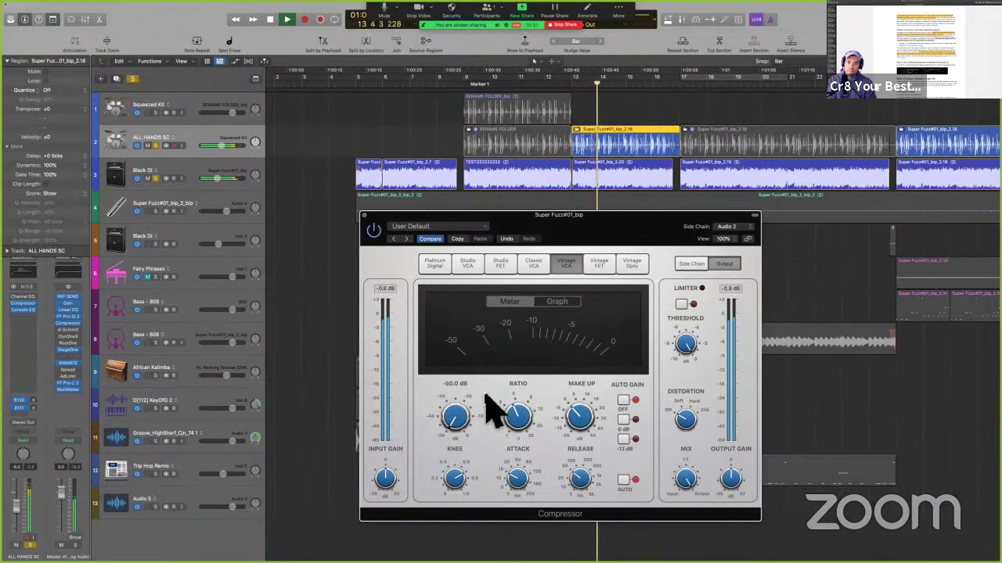
pyautogui.press('space')
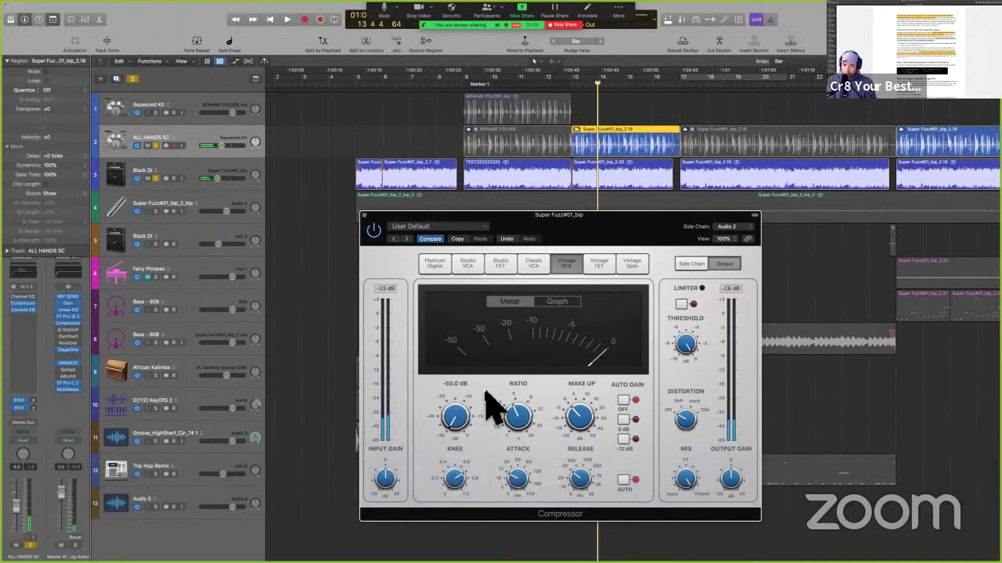
# Reposition the Black Di Compressor window slightly and play the project from bar 12 to audition the side-chained compression
pyautogui.moveTo(579, 378)
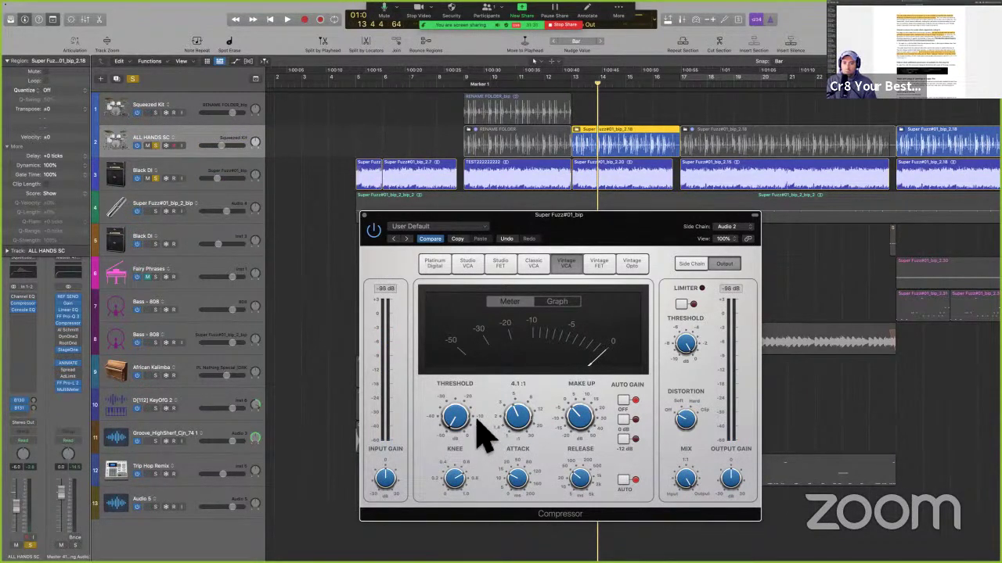
pyautogui.moveTo(461, 423)
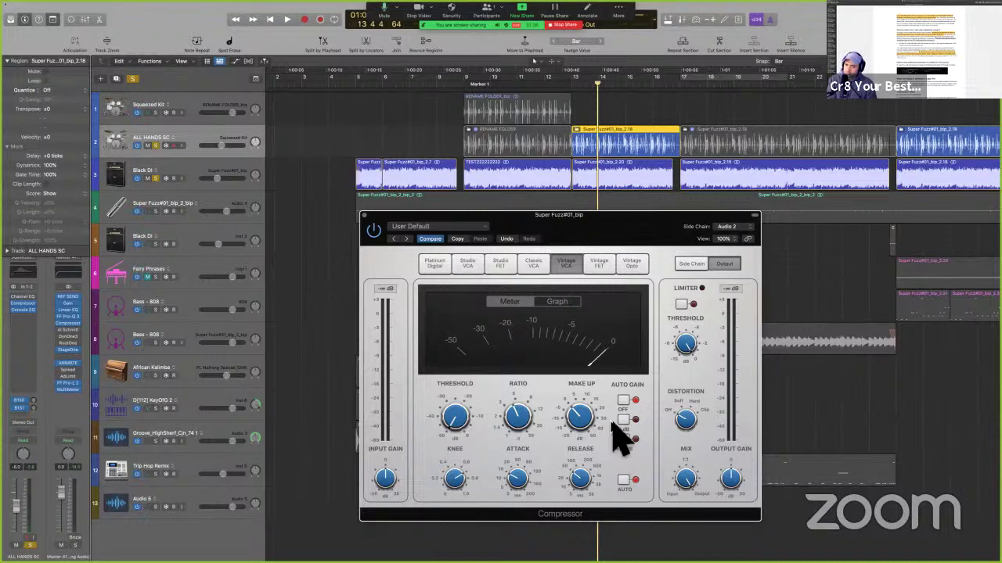
pyautogui.moveTo(618, 229); pyautogui.dragTo(614, 220)
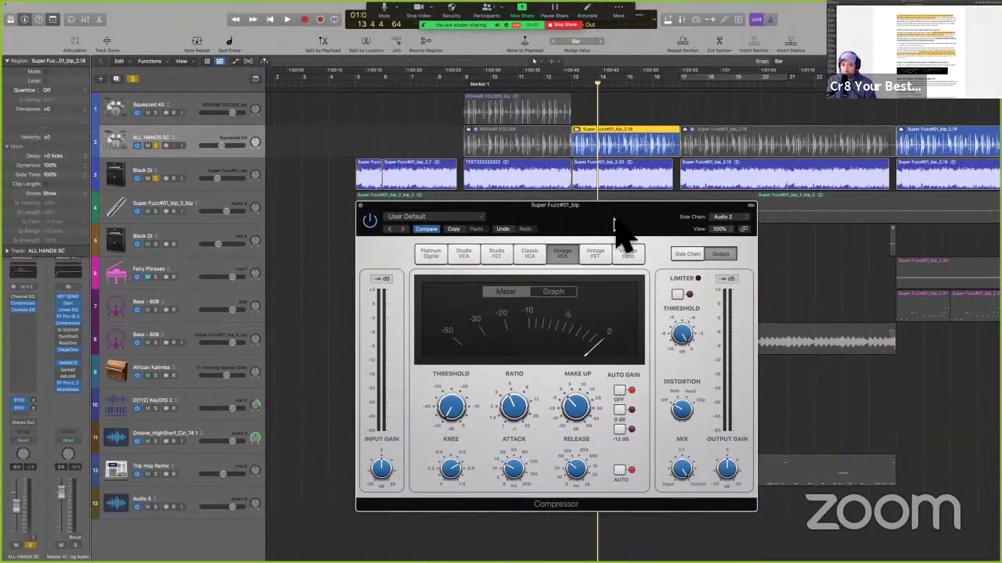
pyautogui.press('space')
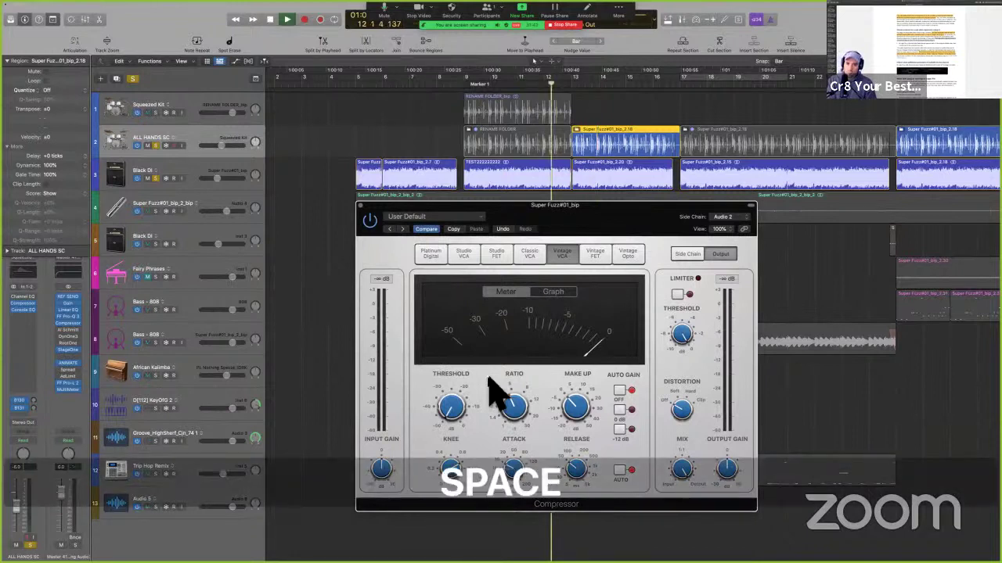
# Raise the threshold on the Super Fuzz track's side-chained compressor, setting the ratio to about 3.3:1 and the attack to about 11 ms
pyautogui.moveTo(447, 413); pyautogui.dragTo(512, 411)
pyautogui.moveTo(682, 407); pyautogui.dragTo(682, 400)
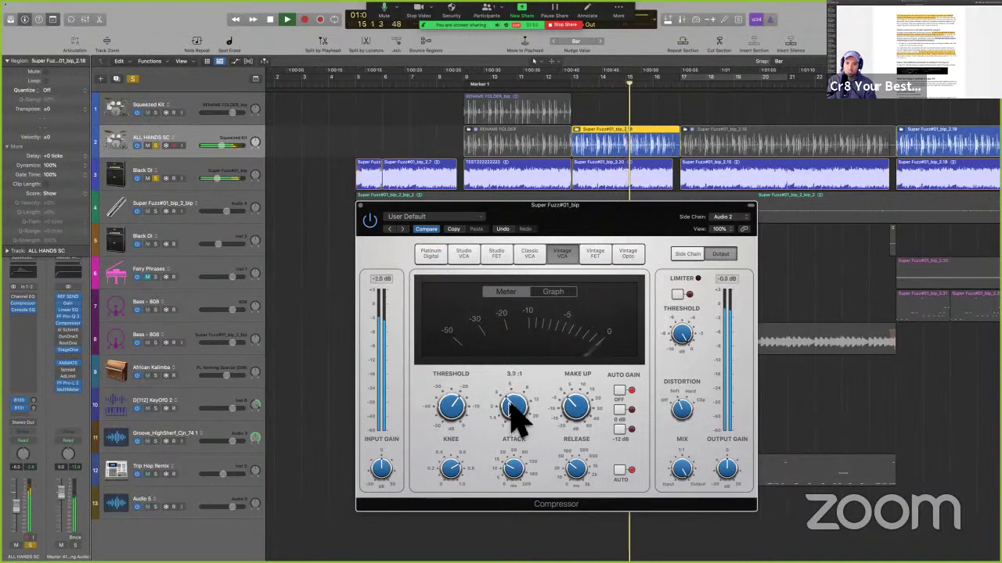
pyautogui.moveTo(510, 459); pyautogui.dragTo(515, 465)
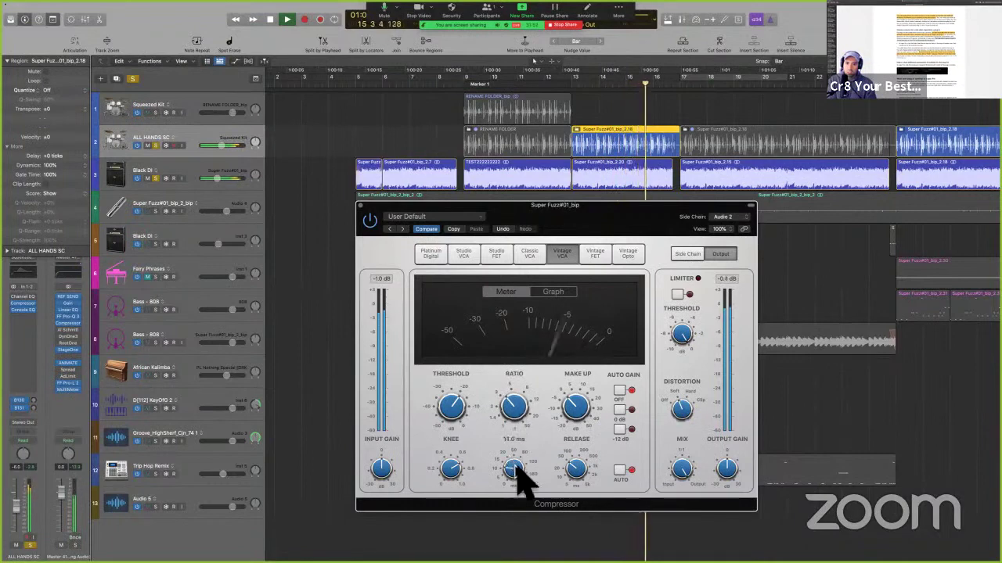
# Cycle the ALL HANDS SC drum region starting at bar 13 and compare the loop with the side-chained compressor active and bypassed
pyautogui.click(618, 145)
pyautogui.press('super+u')
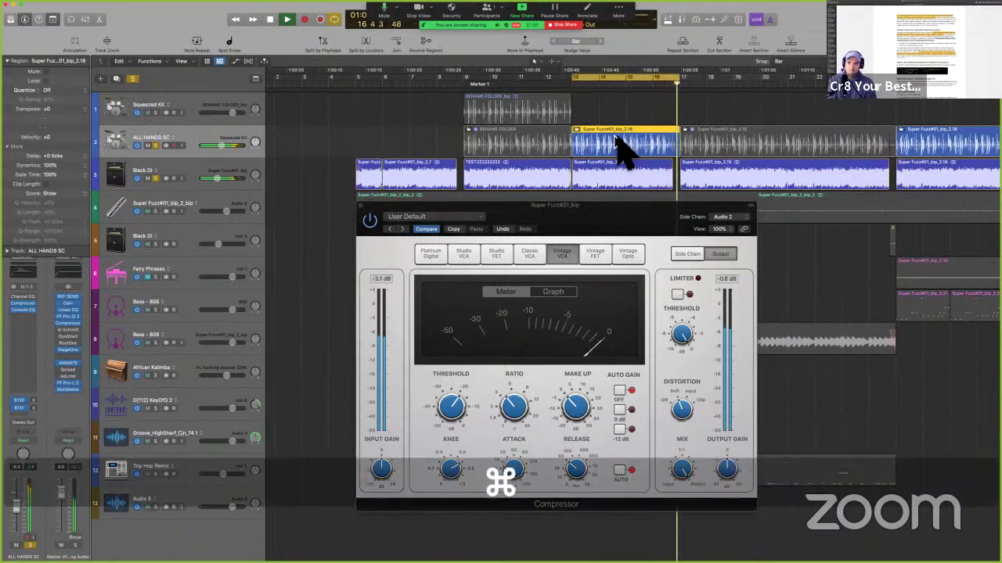
pyautogui.press('space')
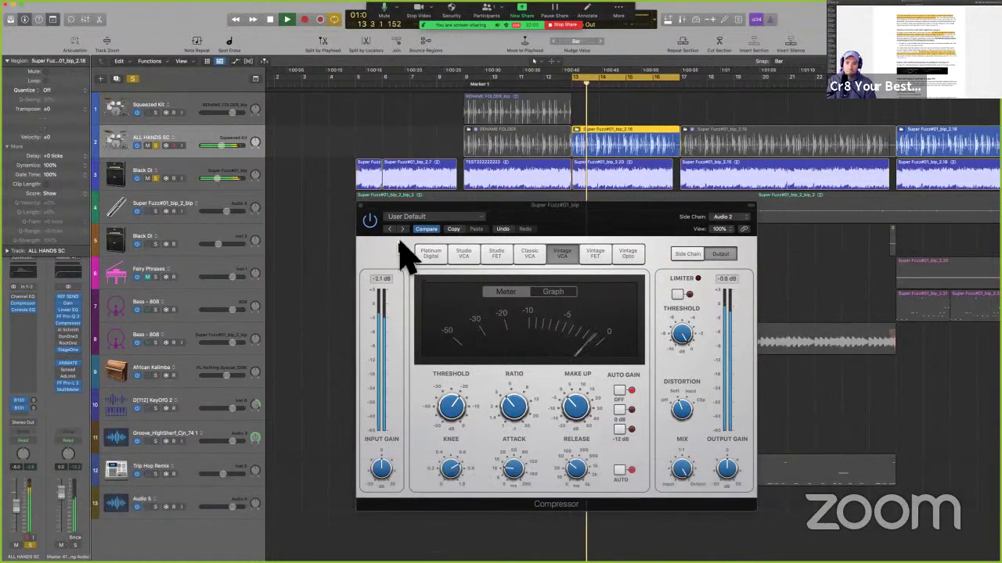
pyautogui.click(369, 222)
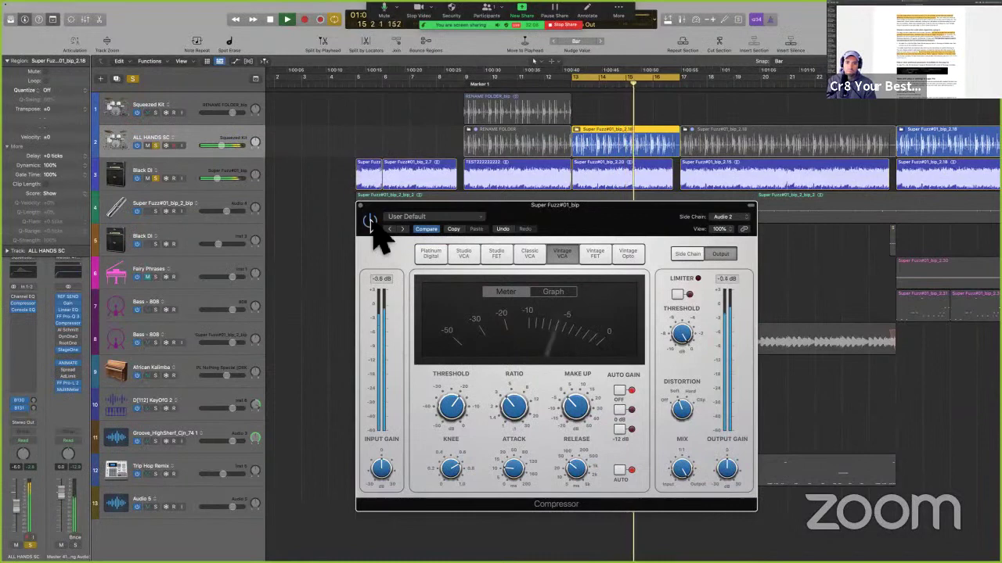
pyautogui.press('space')
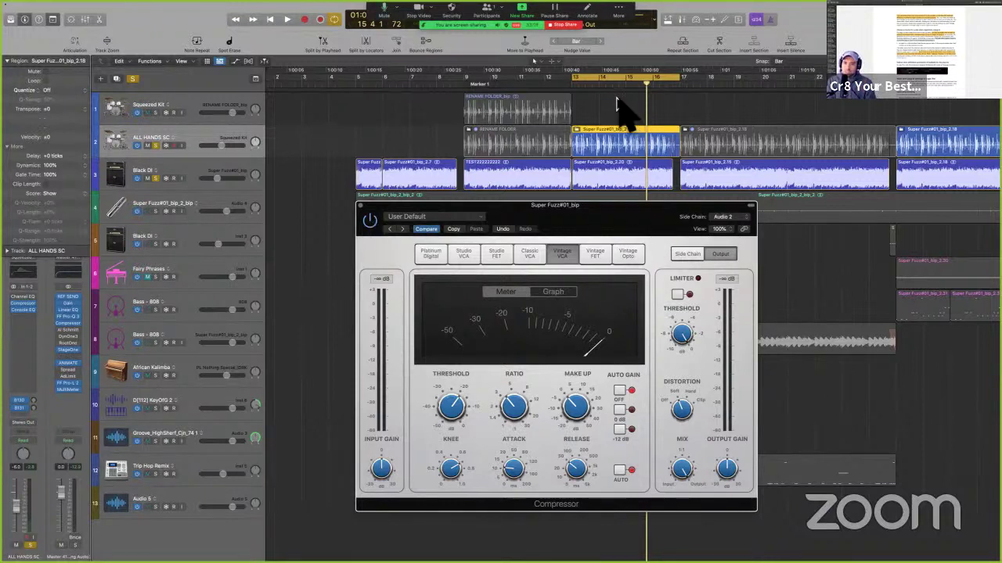
# Close the compressor window, select the Fairy Phrases track and clear all track solos
pyautogui.moveTo(616, 104); pyautogui.dragTo(599, 238)
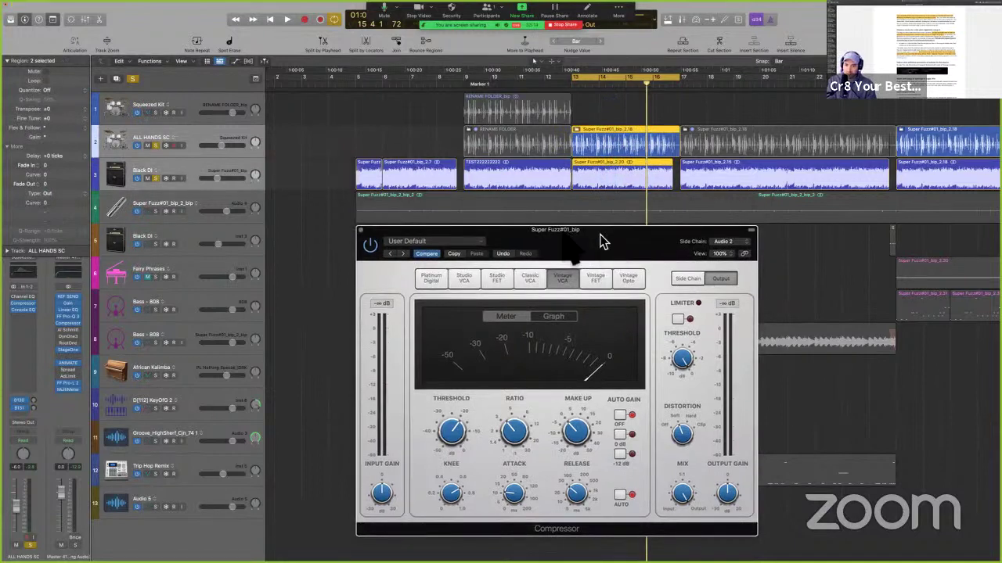
pyautogui.click(361, 231)
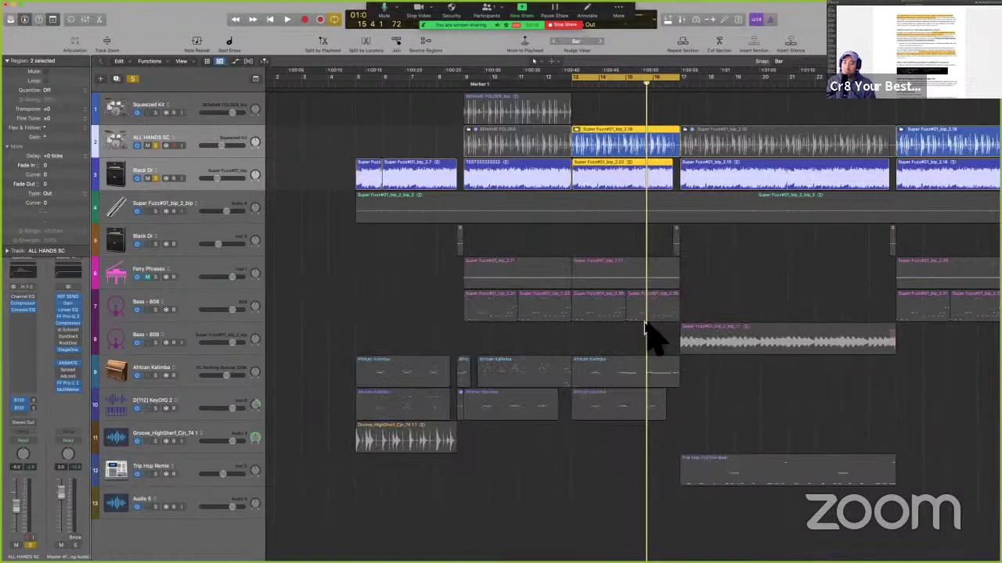
pyautogui.click(191, 274)
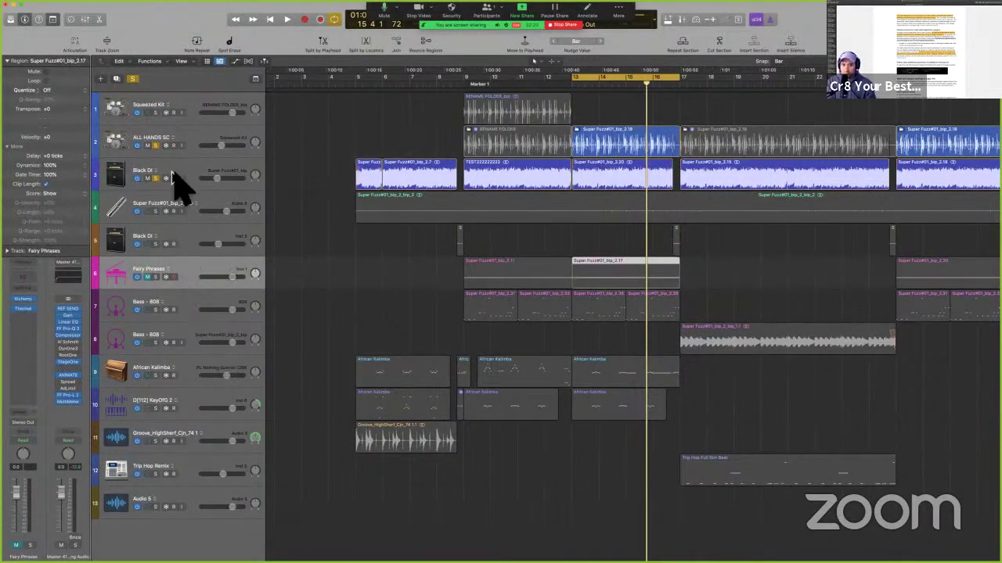
pyautogui.click(132, 79)
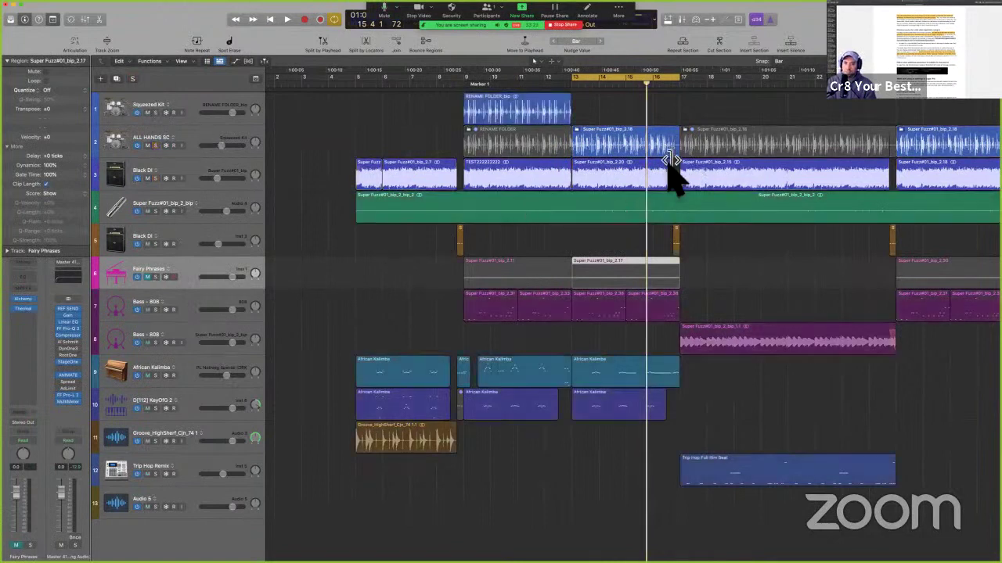
# Play the ALL HANDS SC region at bar 13 in the full mix and check that track's own compressor, closing it when done
pyautogui.click(608, 153)
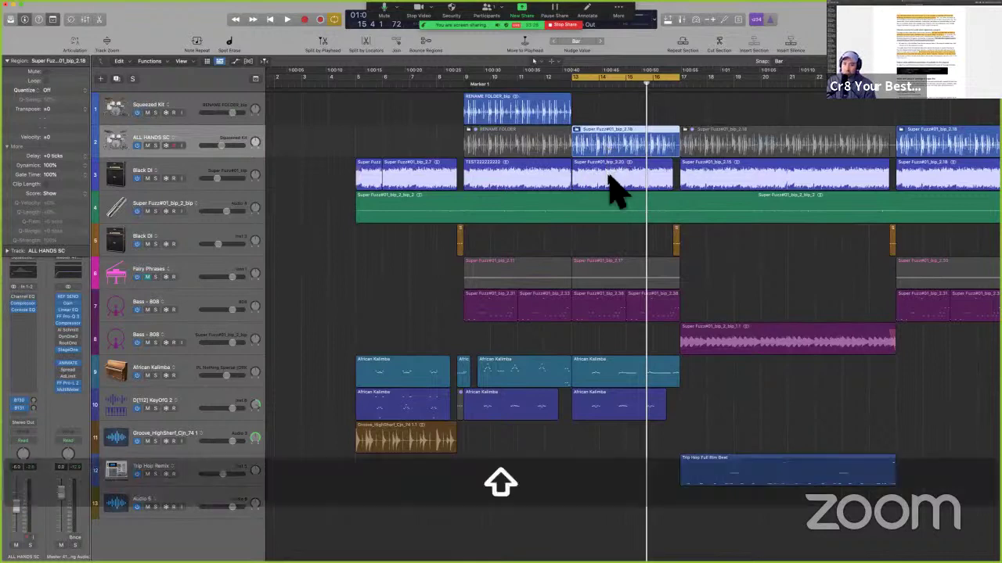
pyautogui.hotkey('shift', 'space')
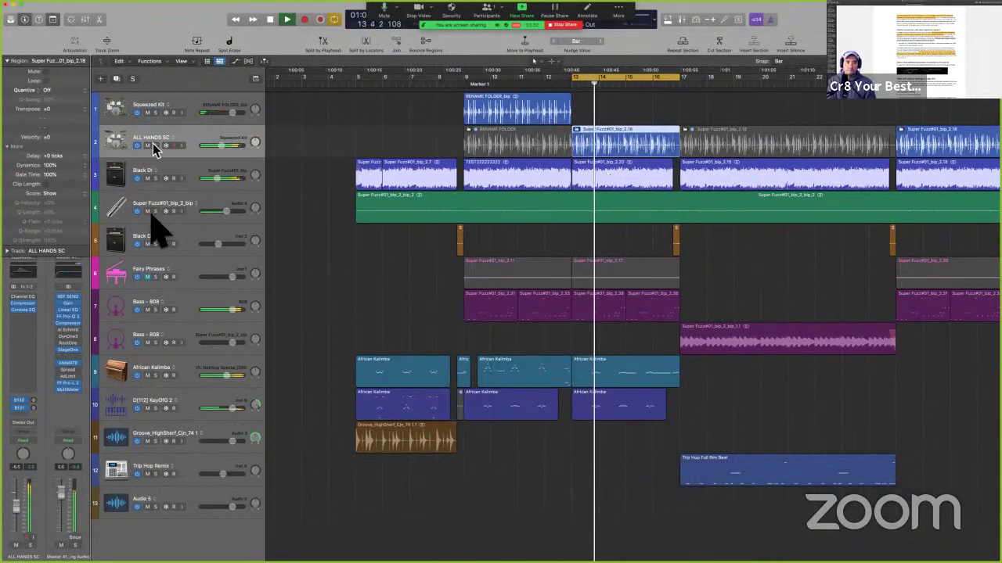
pyautogui.click(23, 304)
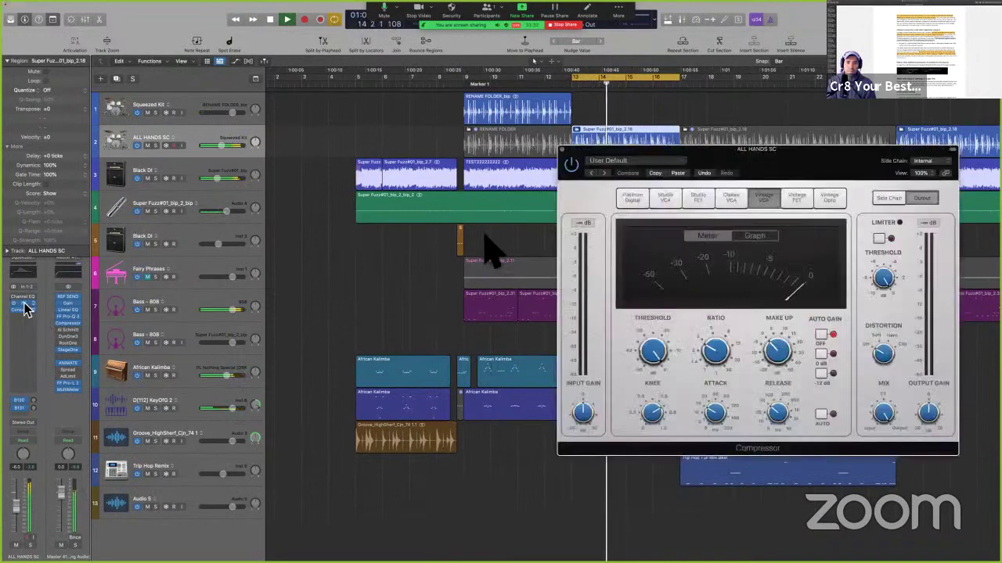
pyautogui.moveTo(647, 149); pyautogui.dragTo(464, 227)
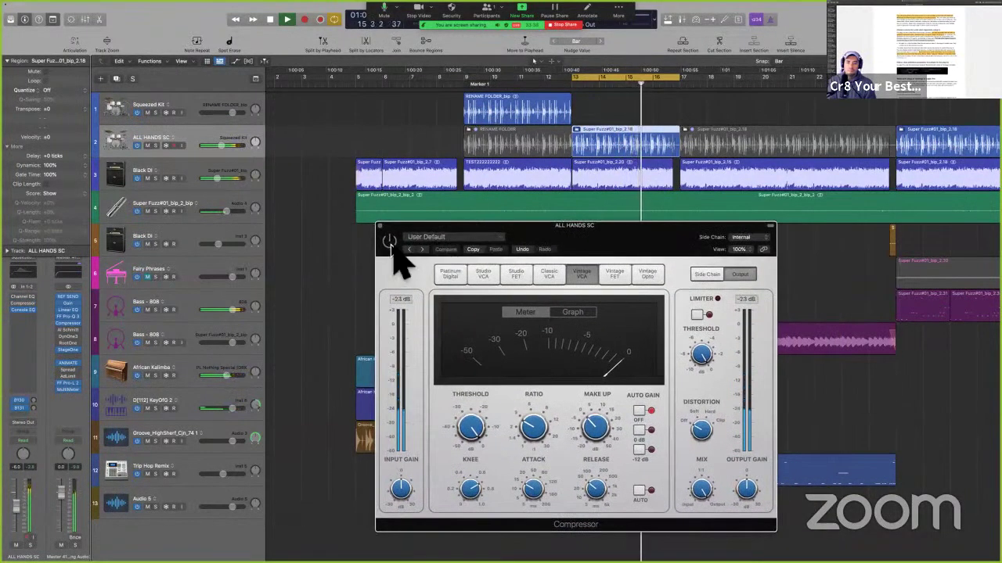
pyautogui.press('space')
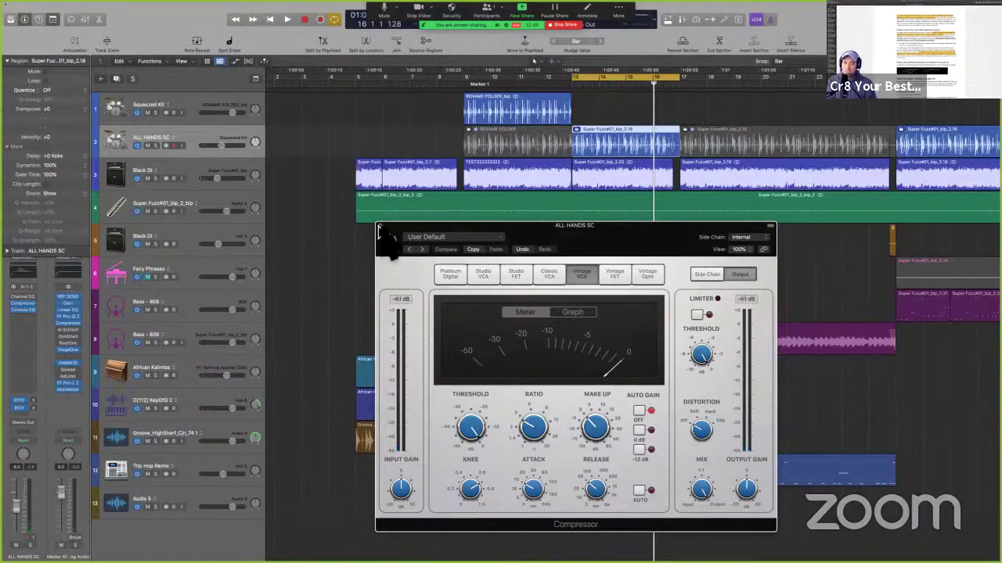
pyautogui.click(379, 228)
# Solo the African Kalimba and KeyOfG tracks to audition them together in the loop, and clear their solos
pyautogui.click(155, 375)
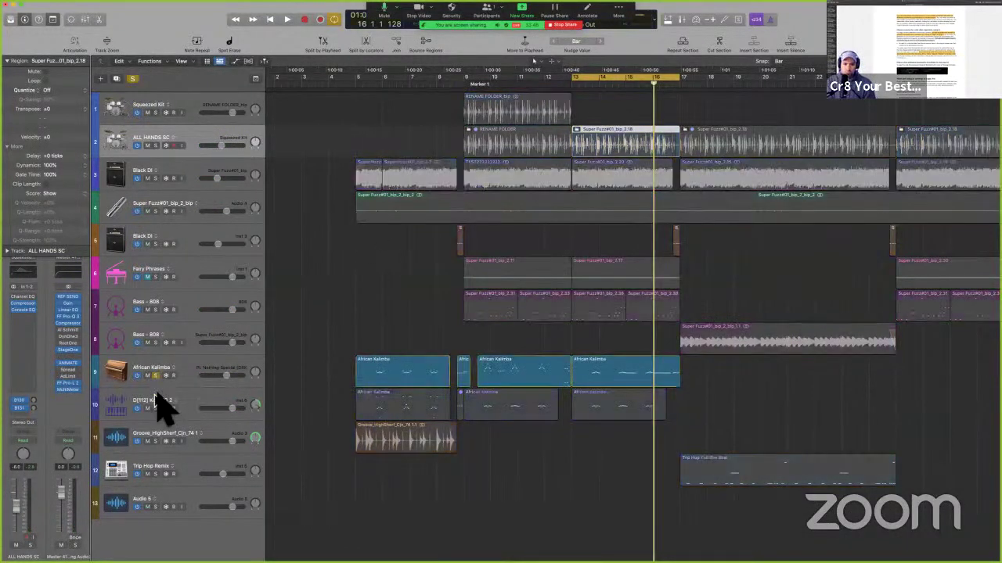
pyautogui.click(156, 409)
pyautogui.hotkey('alt', 'space')
pyautogui.press('space')
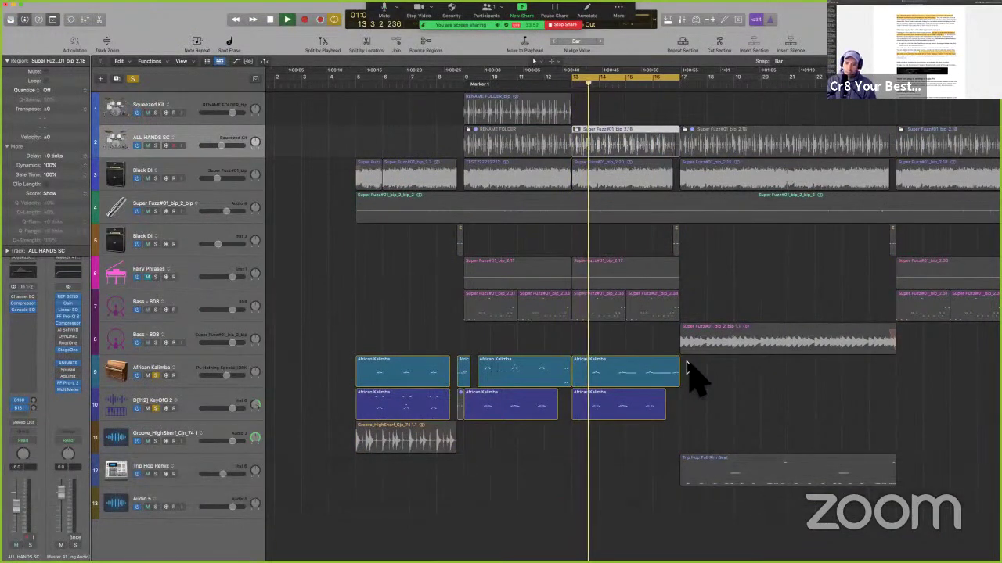
pyautogui.press('space')
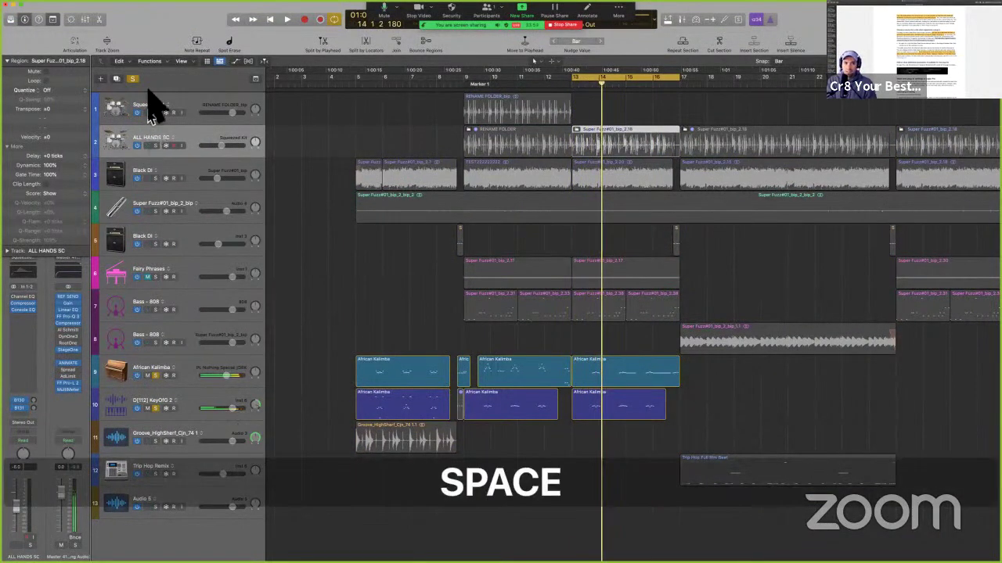
pyautogui.click(133, 79)
# Select the ALL HANDS SC and Black Di regions at bar 13 and open the ALL HANDS SC compressor, placing it beside the regions
pyautogui.click(643, 119)
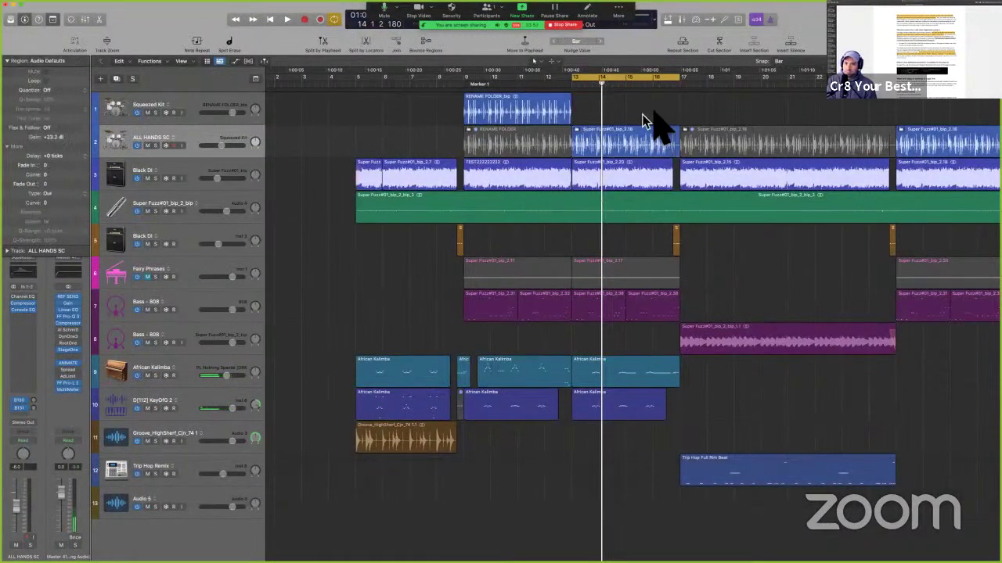
pyautogui.moveTo(644, 119); pyautogui.dragTo(626, 183)
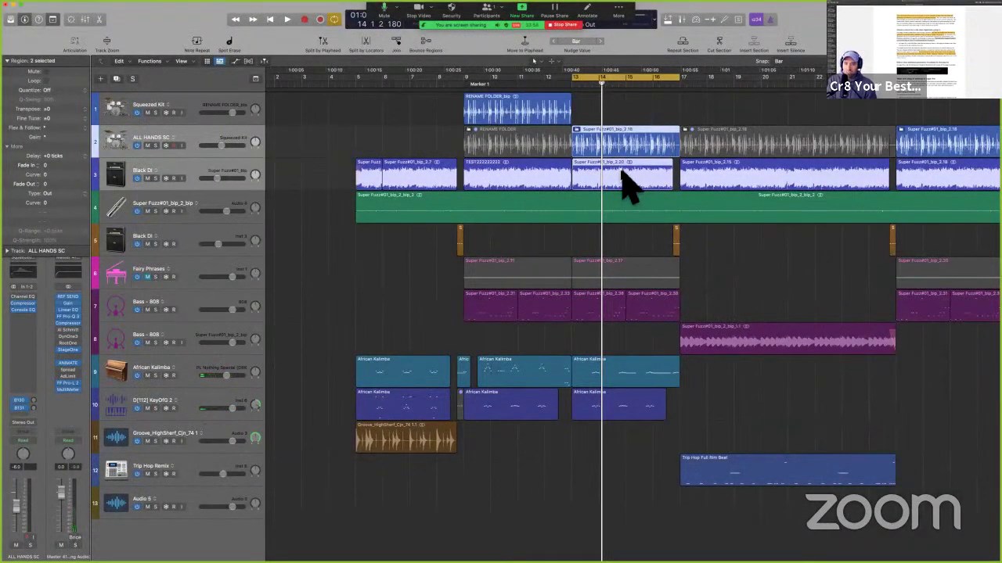
pyautogui.click(23, 305)
pyautogui.moveTo(565, 235); pyautogui.dragTo(327, 197)
pyautogui.moveTo(234, 389)
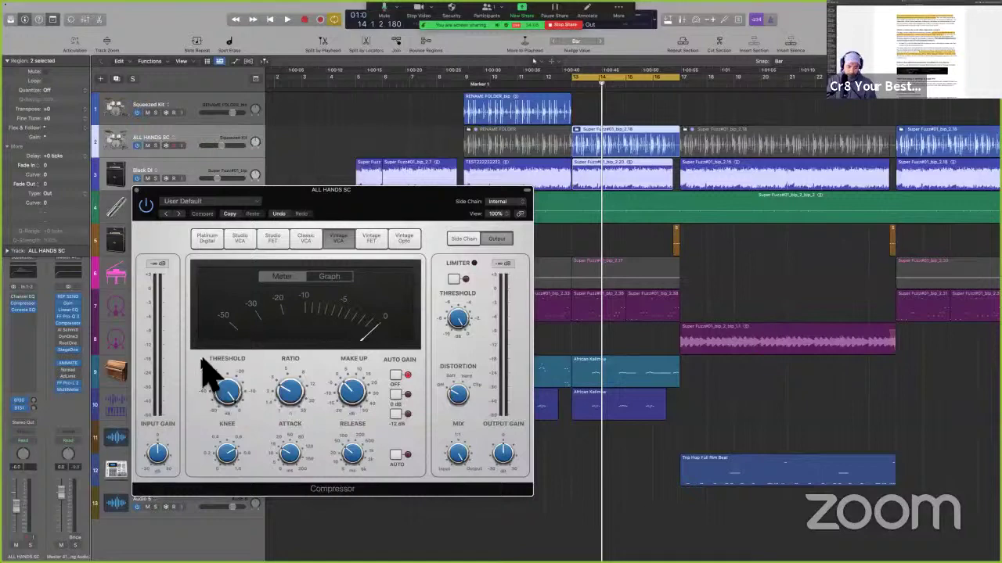
# Select the upper Black Di track and open its side-chained compressor in place of the ALL HANDS SC one
pyautogui.press('v')
pyautogui.press('Down')
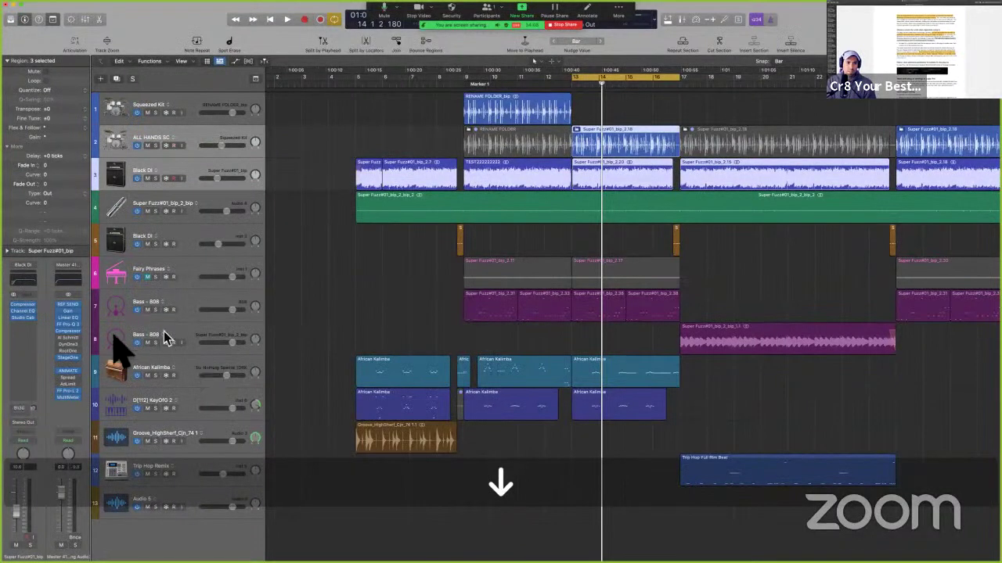
pyautogui.press('v')
pyautogui.click(31, 307)
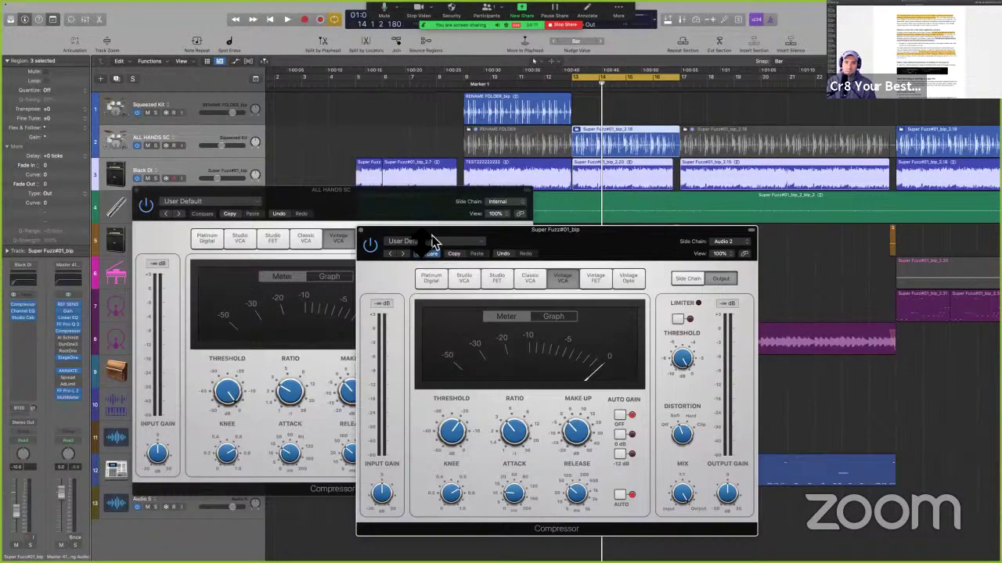
pyautogui.click(136, 192)
pyautogui.moveTo(653, 249); pyautogui.dragTo(443, 197)
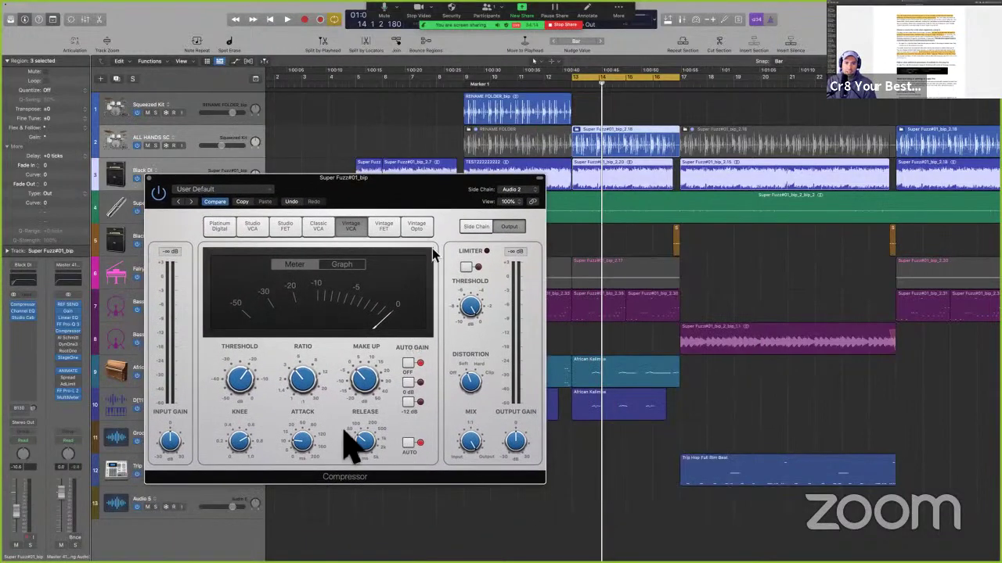
# Lower the side-chained compressor's threshold and set its attack to 5.0 ms while listening to the loop
pyautogui.moveTo(246, 380)
pyautogui.mouseDown()
pyautogui.moveTo(255, 410)
pyautogui.moveTo(259, 375)
pyautogui.moveTo(258, 391)
pyautogui.moveTo(237, 375)
pyautogui.moveTo(249, 407)
pyautogui.moveTo(248, 396)
pyautogui.mouseUp()
pyautogui.press('space')
pyautogui.moveTo(306, 435); pyautogui.dragTo(310, 447)
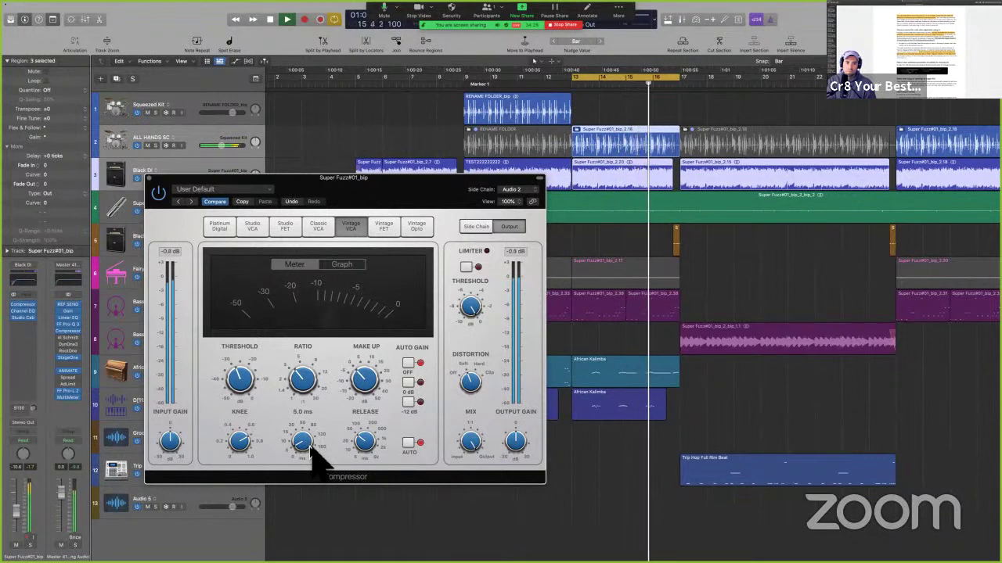
pyautogui.press('space')
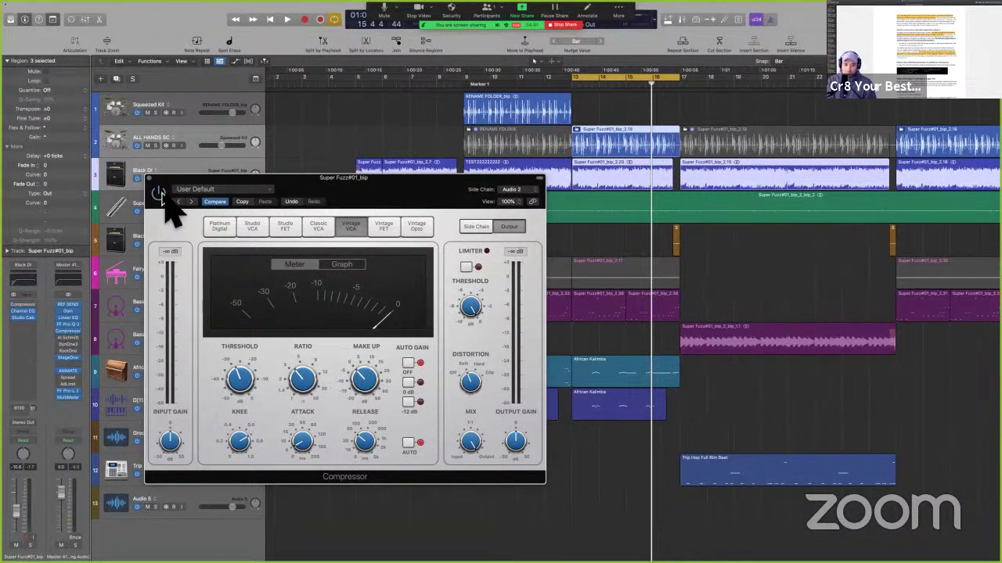
# Listen to the loop with the side-chained compressor bypassed, and close the compressor window with it active again
pyautogui.press('space')
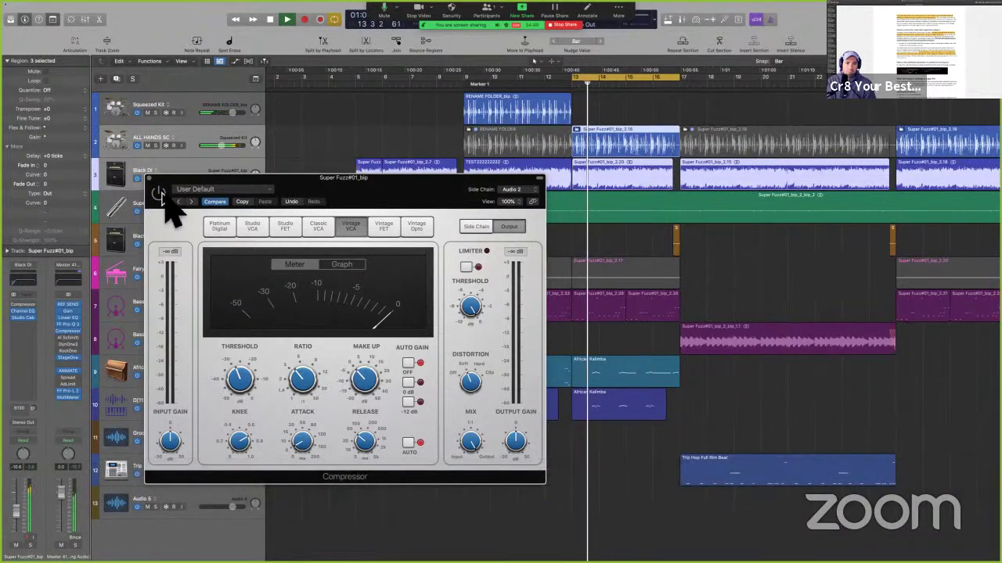
pyautogui.press('space')
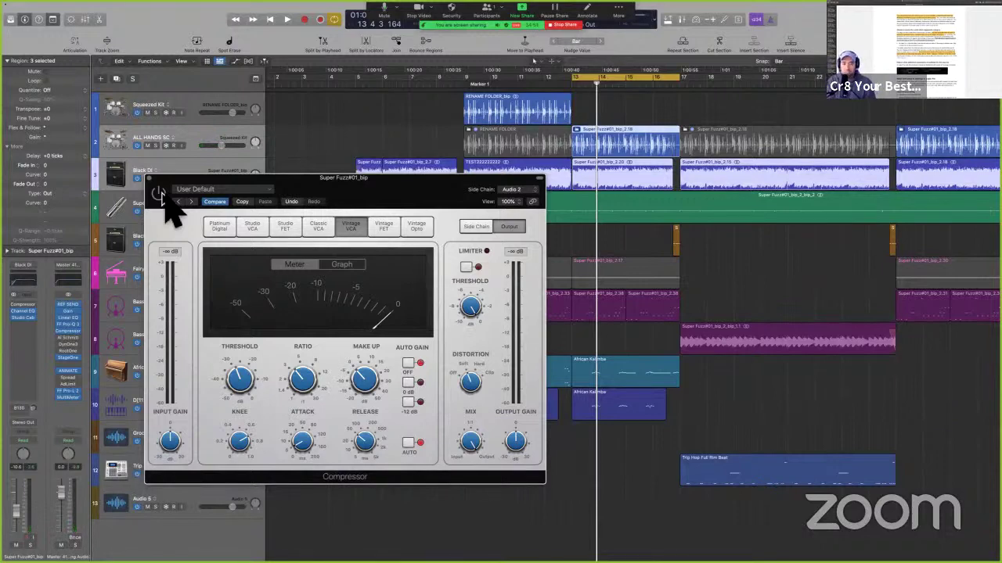
pyautogui.moveTo(325, 190); pyautogui.dragTo(351, 146)
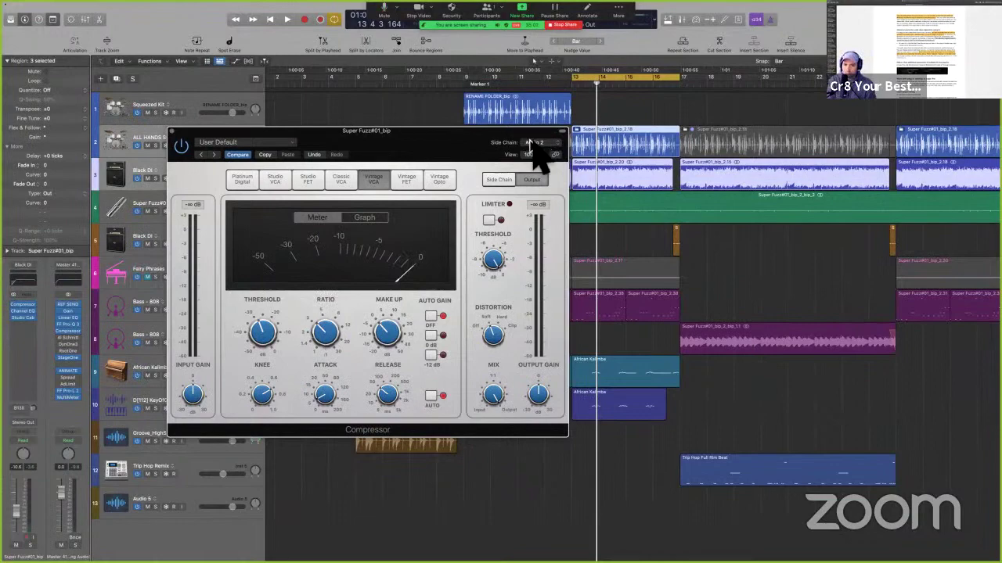
pyautogui.click(172, 132)
# Switch to the Logic Pro User Guide PDF and review the sections on side chain sources, additional parameters and plug-in settings
pyautogui.hotkey('ctrl', 'Left')
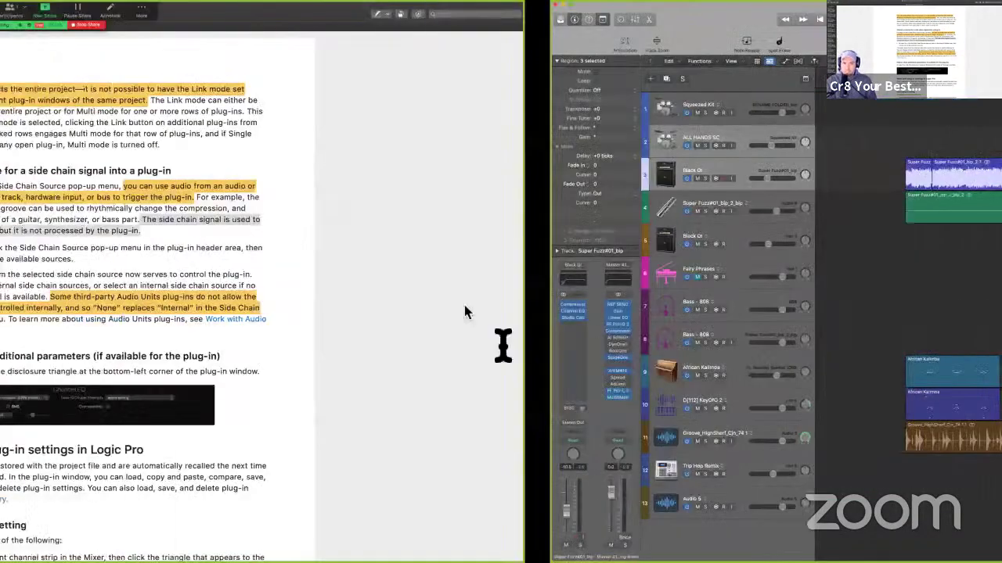
pyautogui.scroll(-2, 536, 408)
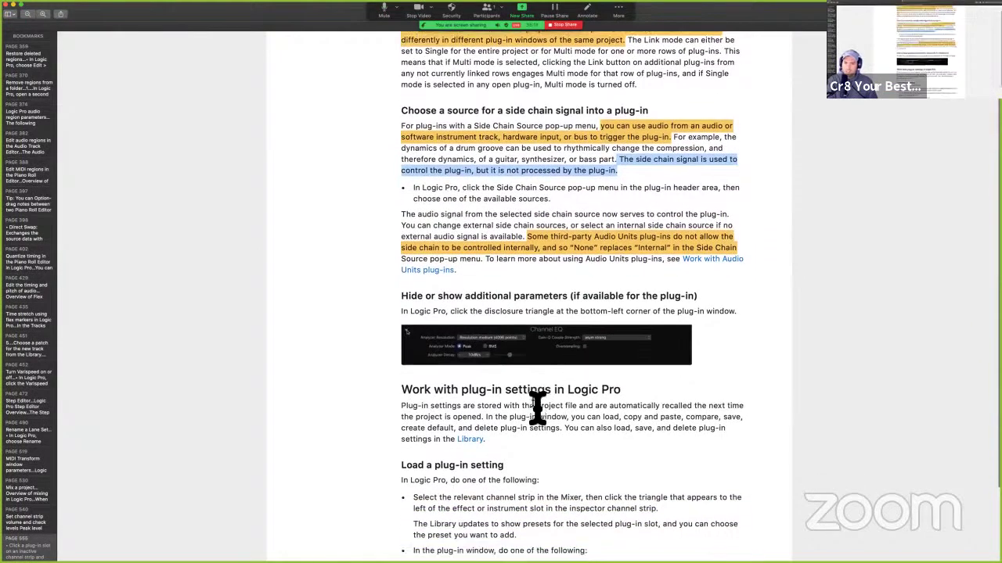
pyautogui.scroll(-2, 537, 409)
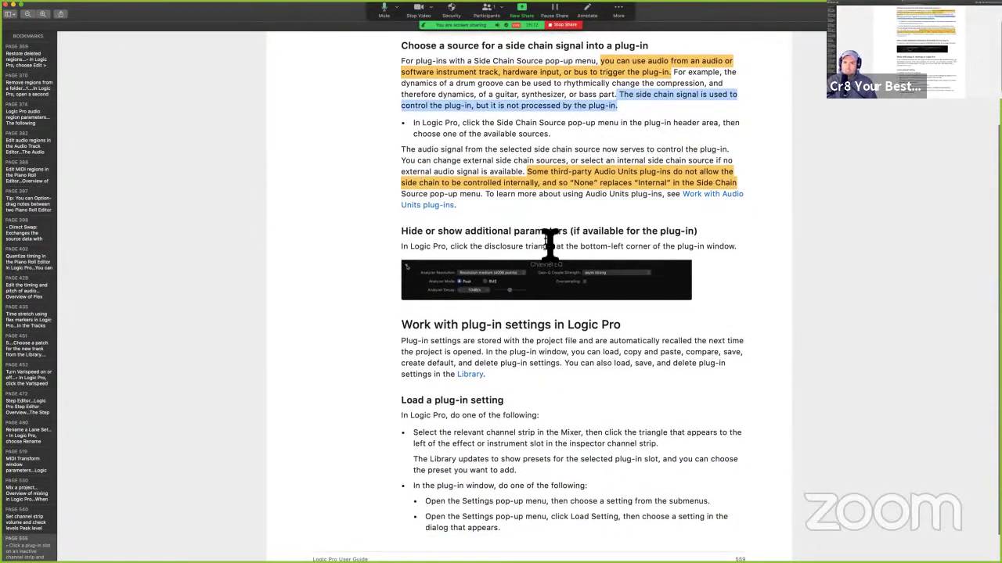
pyautogui.scroll(-1, 550, 244)
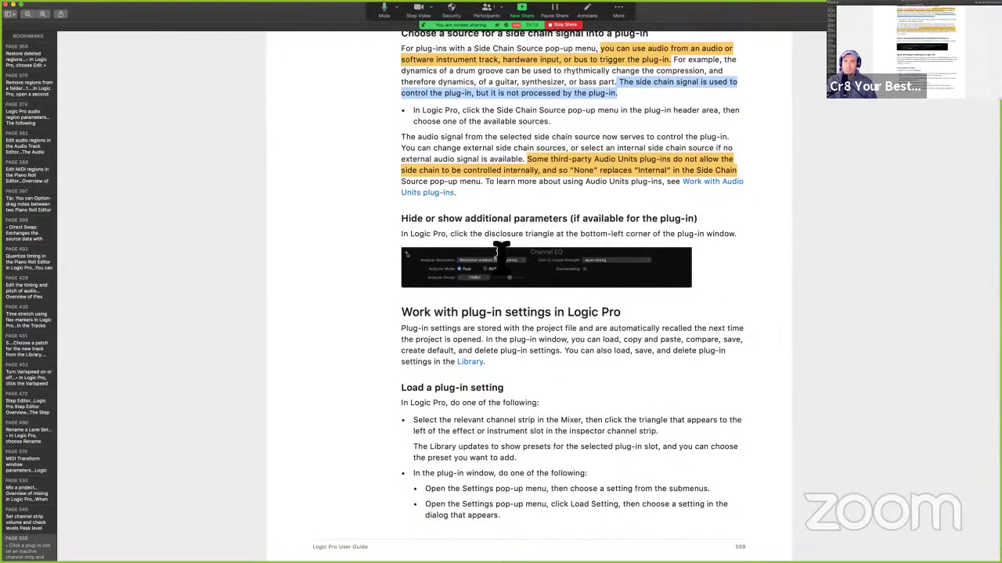
# Switch back to Logic Pro and open the Channel EQ on the upper Black Di track
pyautogui.hotkey('ctrl', 'Right')
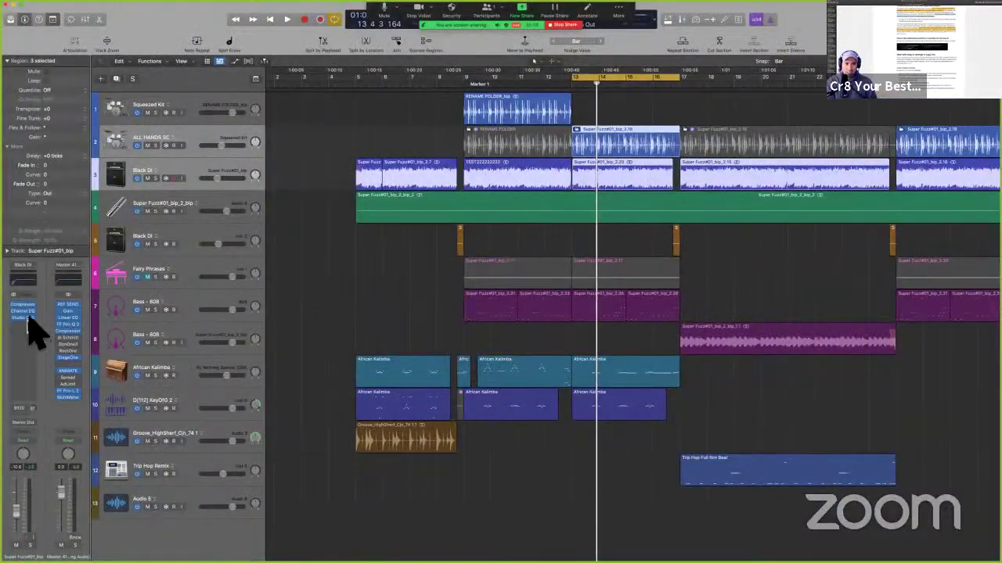
pyautogui.press('shift')
pyautogui.click(23, 311)
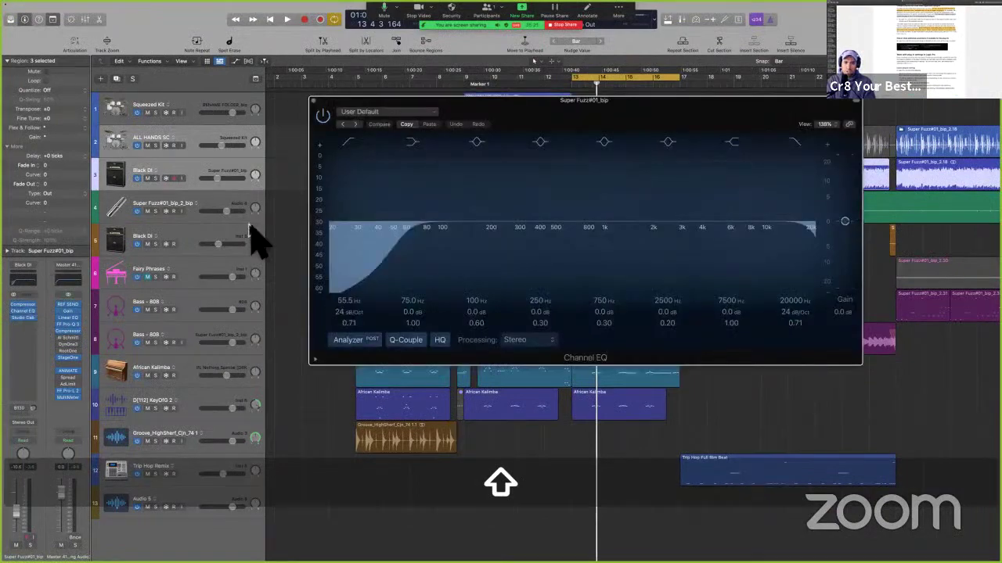
# Show the Channel EQ's additional parameters and set the analyzer decay to 30 dB/s while the loop plays
pyautogui.press('super')
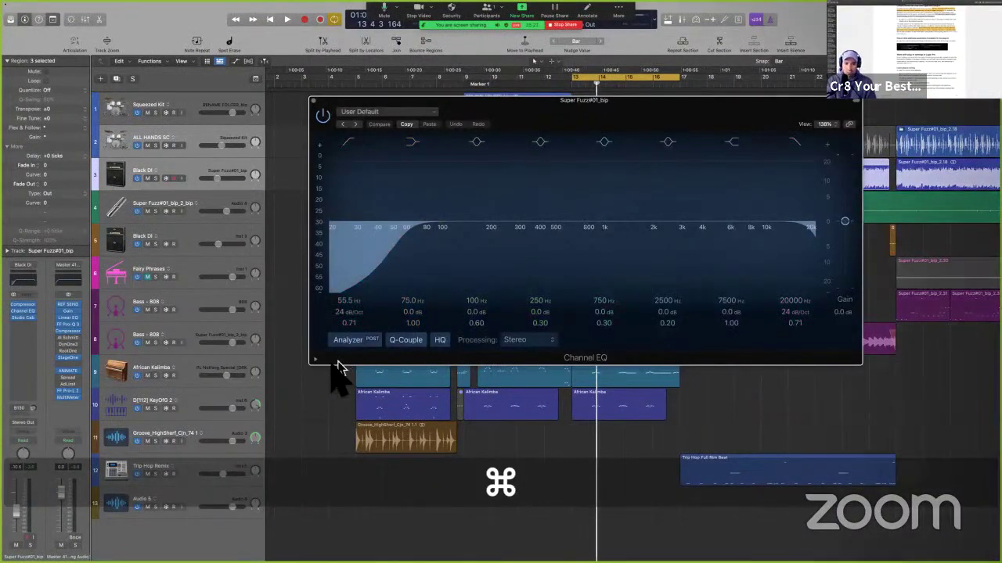
pyautogui.press('ctrl+alt+super+m')
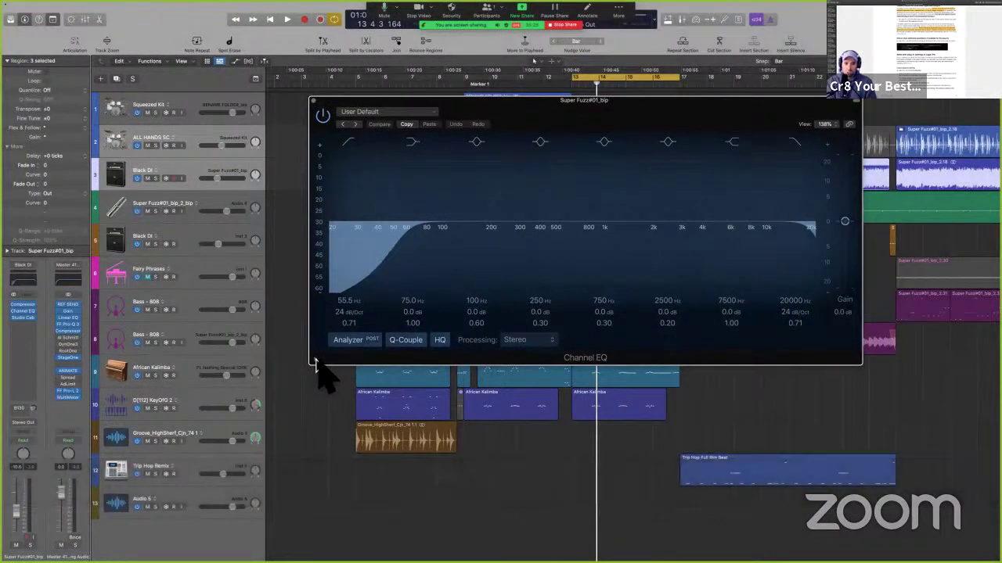
pyautogui.click(315, 362)
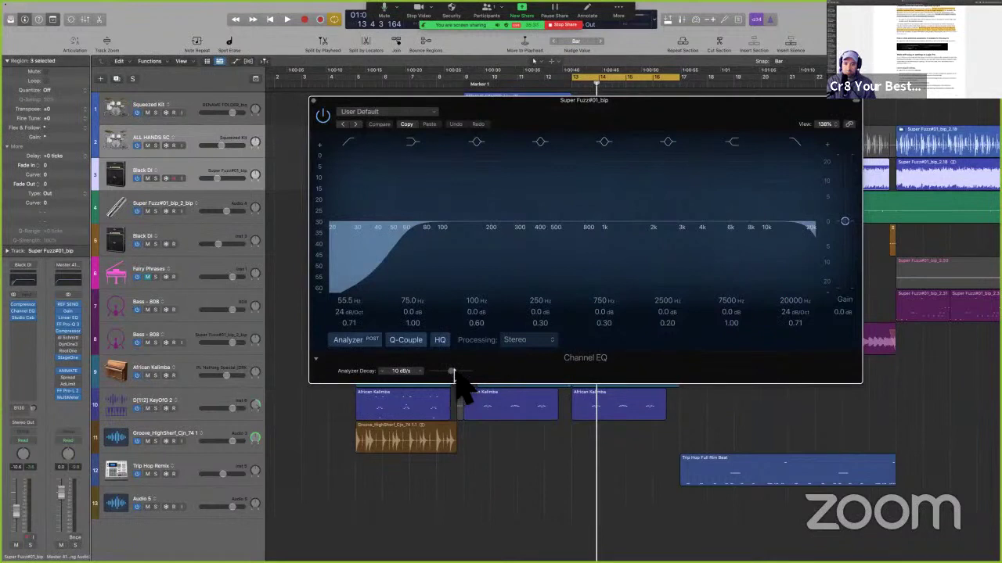
pyautogui.press('space')
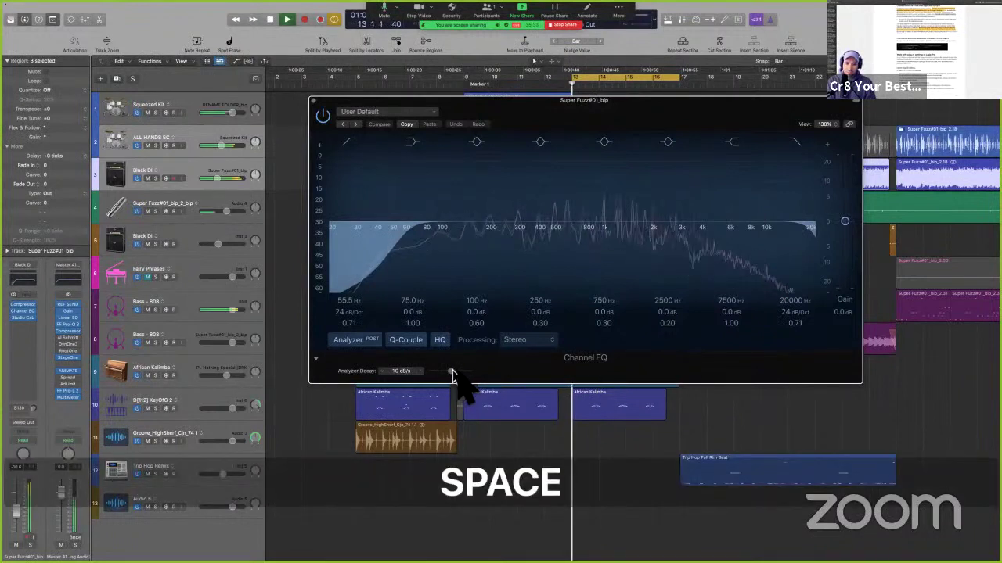
pyautogui.moveTo(451, 372)
pyautogui.mouseDown()
pyautogui.moveTo(468, 373)
pyautogui.moveTo(407, 382)
pyautogui.moveTo(471, 374)
pyautogui.mouseUp()
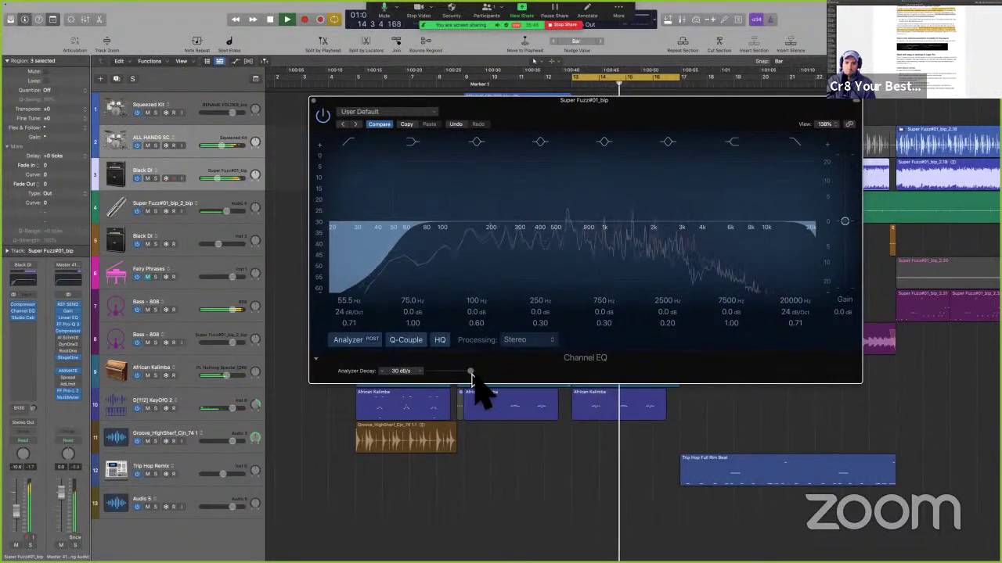
pyautogui.press('space')
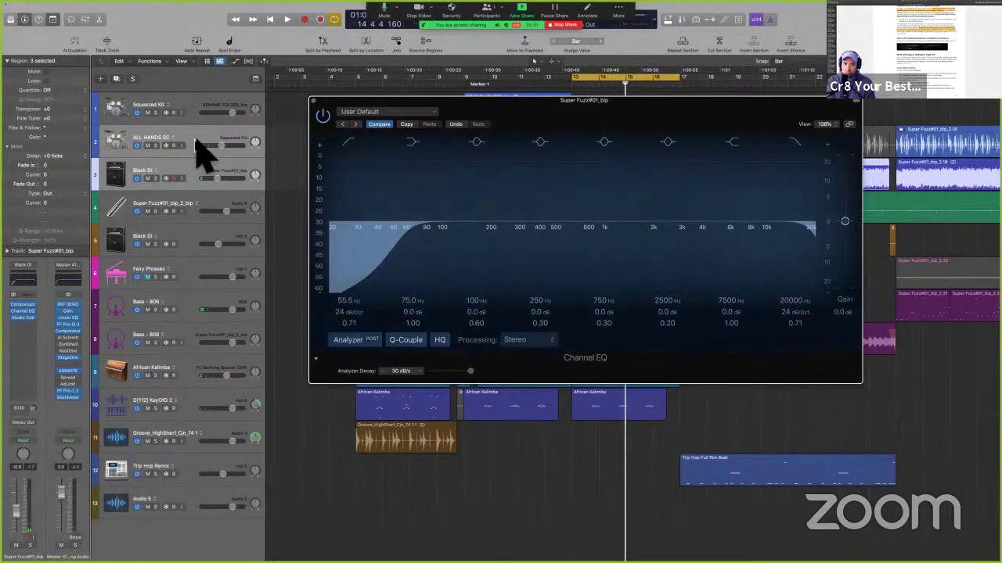
# Solo the ALL HANDS SC track and set the Channel EQ's analyzer decay to 22 dB/s
pyautogui.click(166, 143)
pyautogui.click(156, 147)
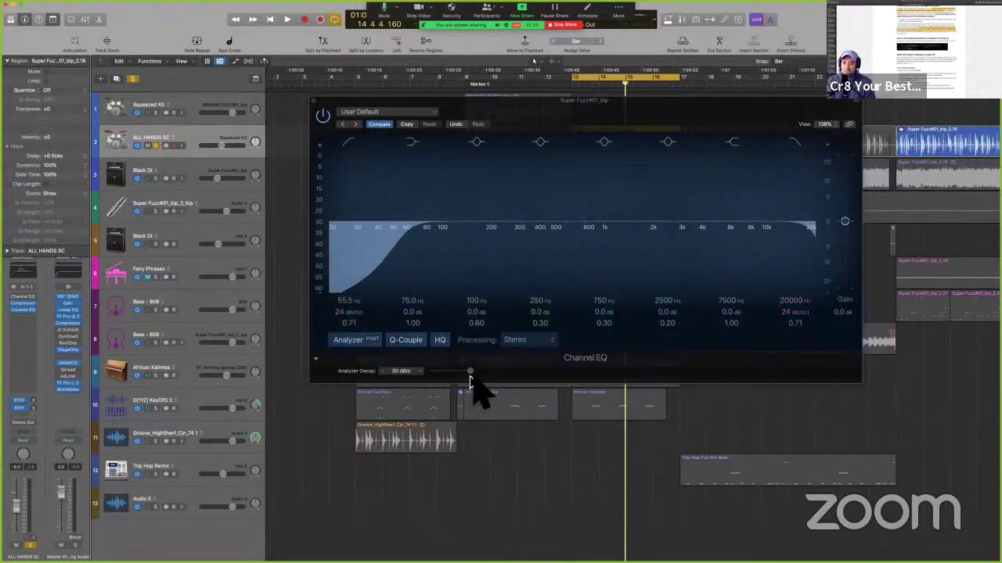
pyautogui.moveTo(471, 374); pyautogui.dragTo(430, 373)
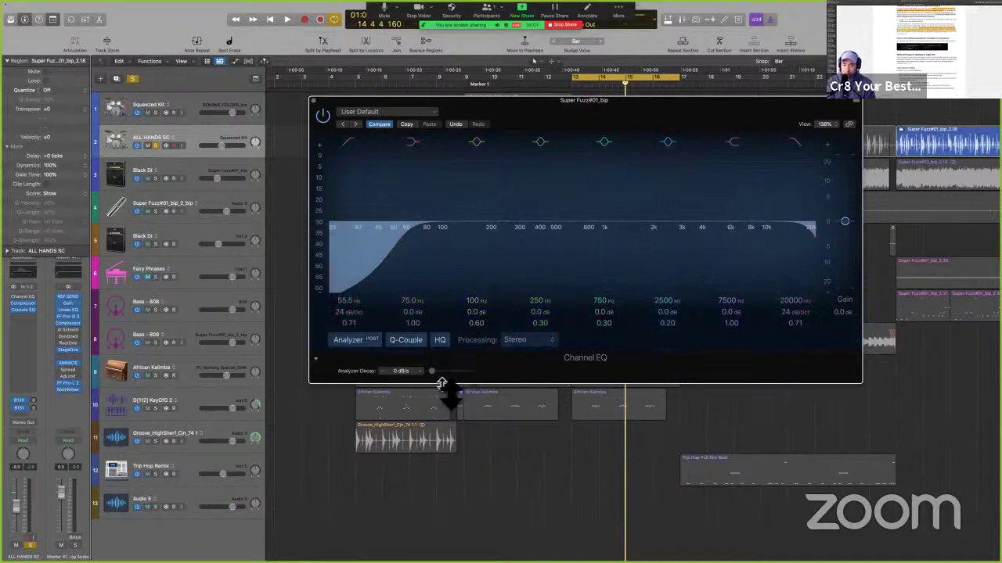
pyautogui.moveTo(432, 371); pyautogui.dragTo(461, 376)
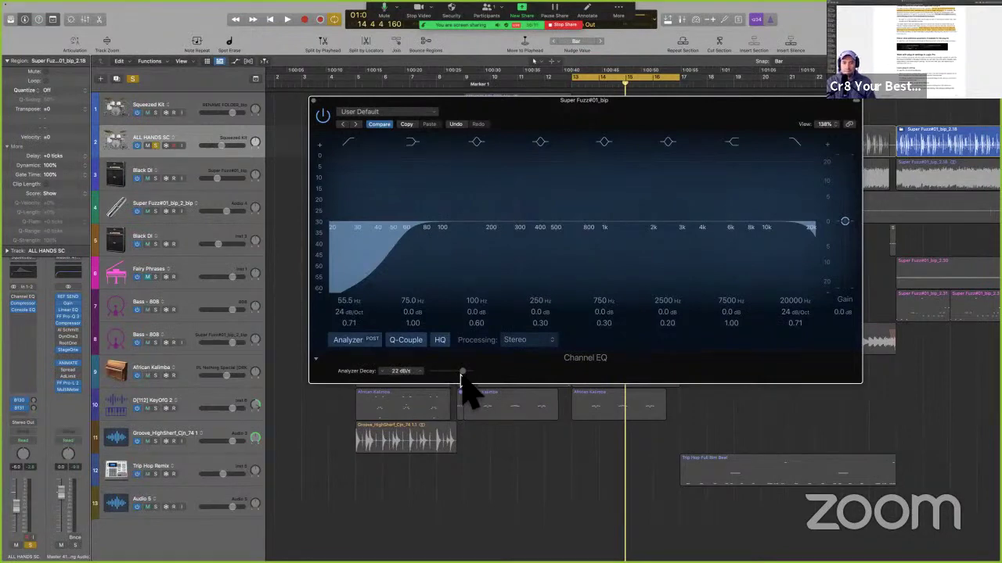
# Review the plug-in settings section in the Logic Pro User Guide PDF, and return to Logic Pro to close the Channel EQ
pyautogui.hotkey('ctrl', 'Left')
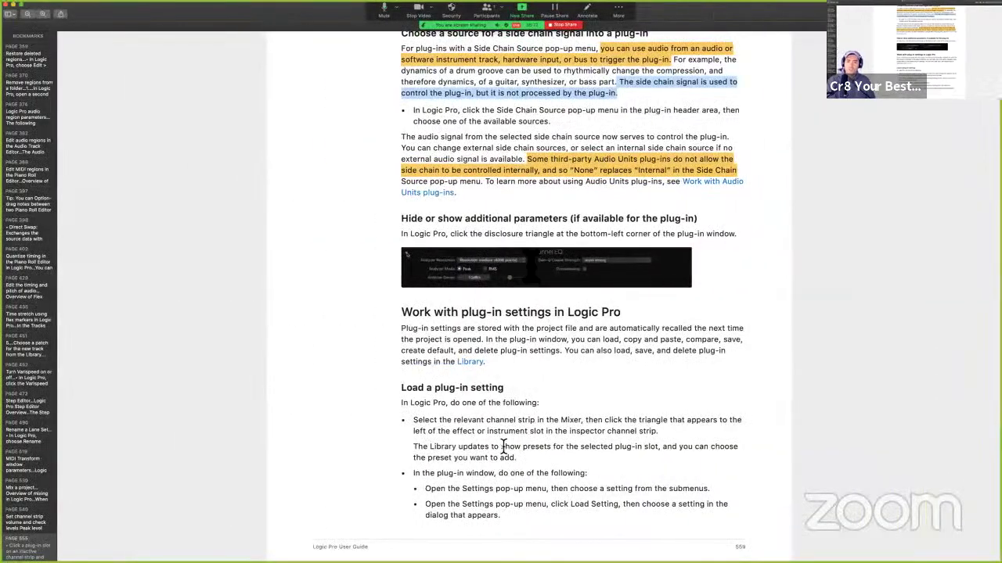
pyautogui.scroll(-2, 512, 335)
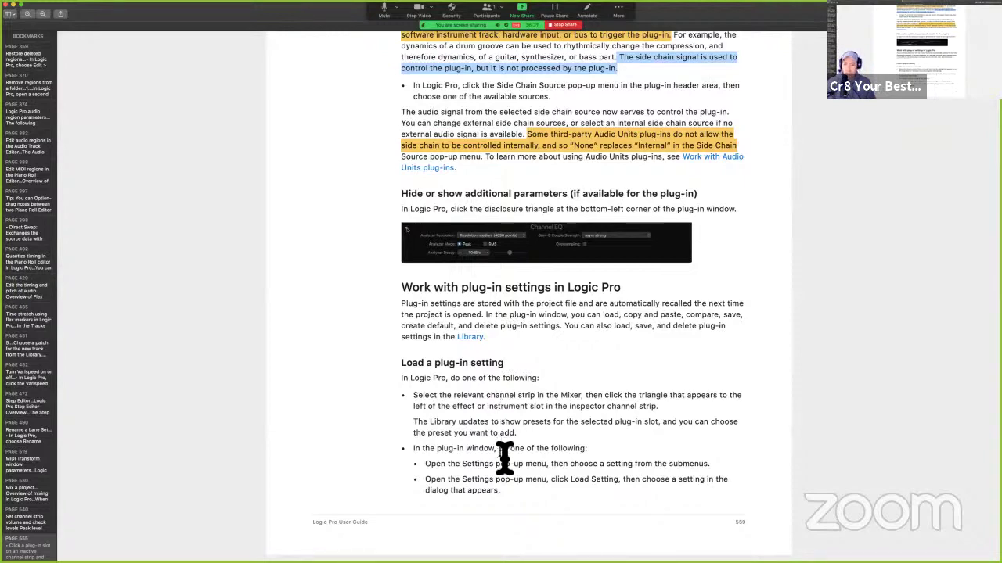
pyautogui.scroll(-2, 504, 458)
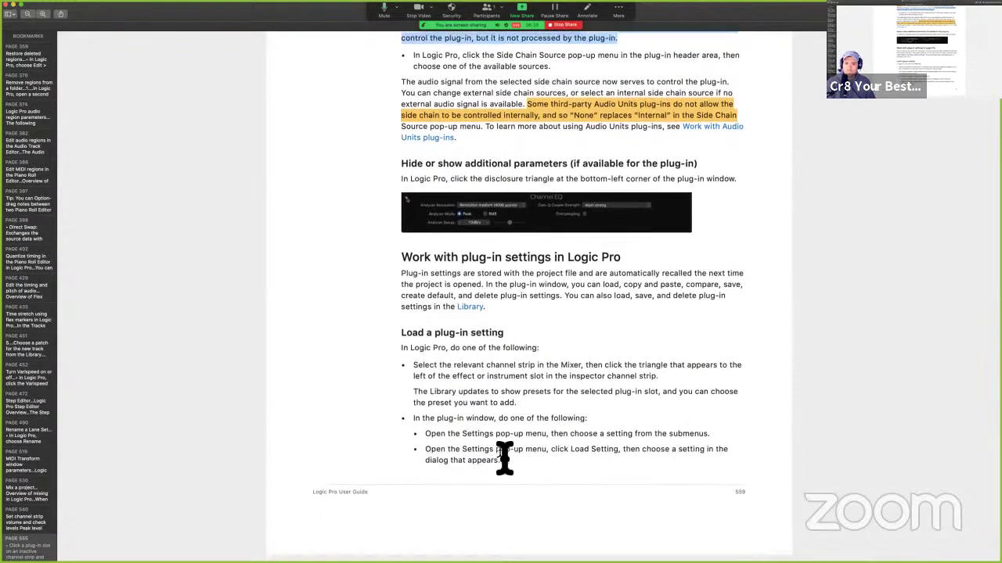
pyautogui.scroll(2, 505, 458)
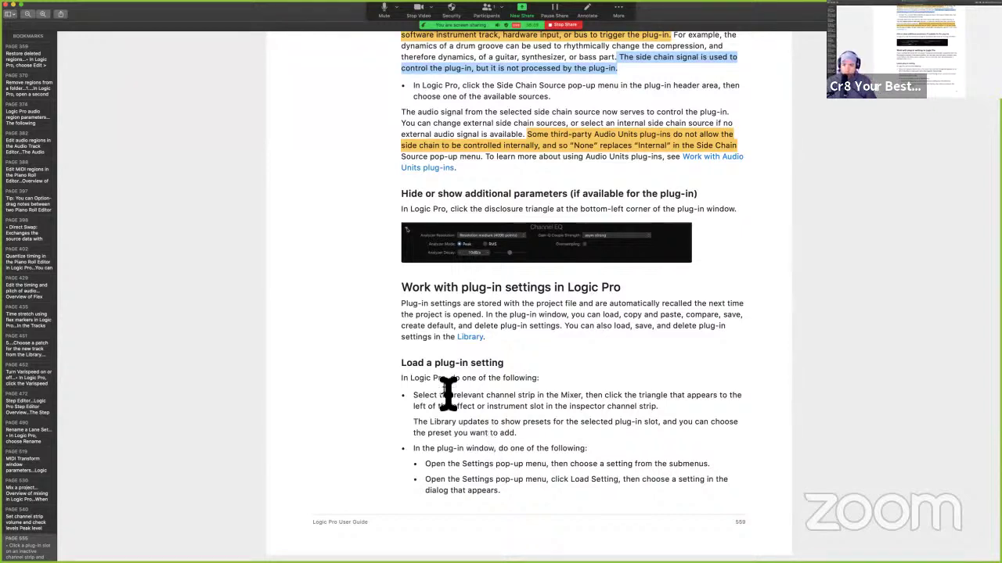
pyautogui.hotkey('ctrl', 'Right')
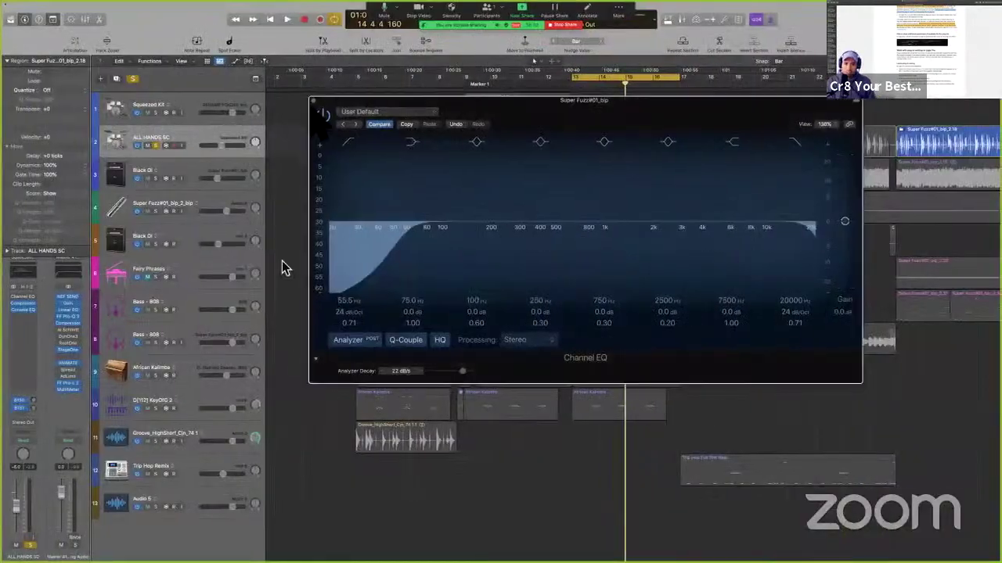
pyautogui.click(313, 103)
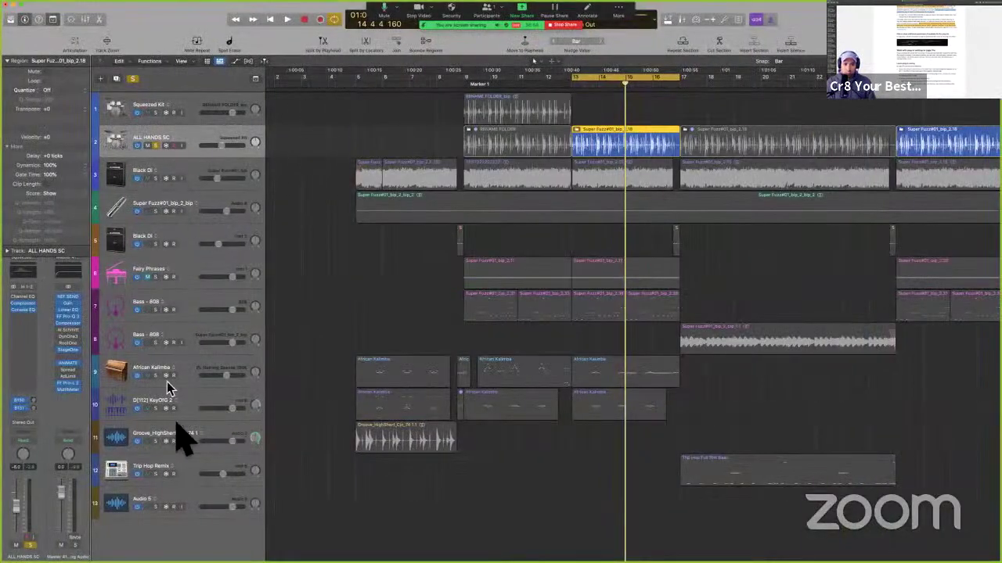
# Open the Quick Sampler on the D[112] KeyOfG 2 track, examine its available settings, and close it unchanged
pyautogui.click(145, 398)
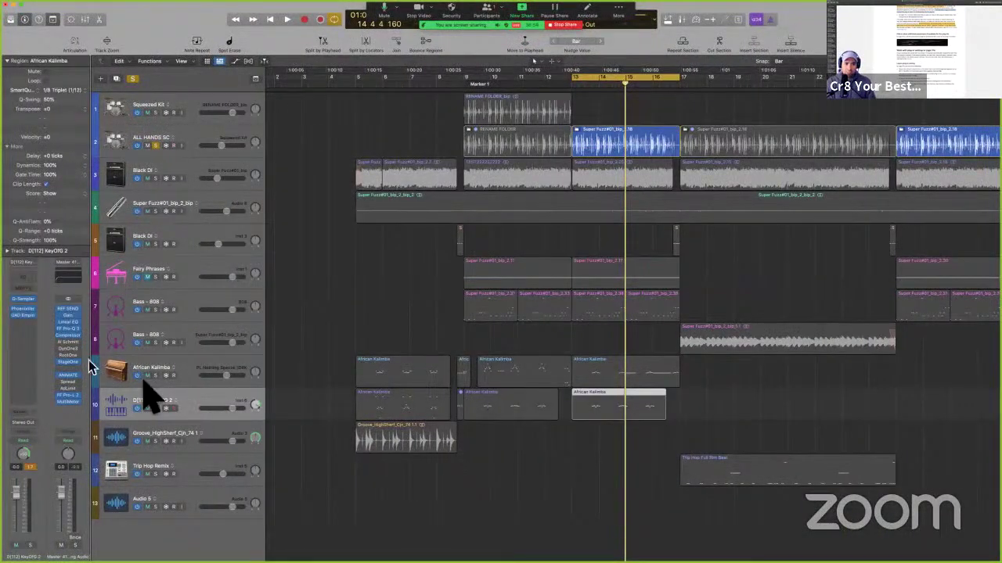
pyautogui.click(22, 297)
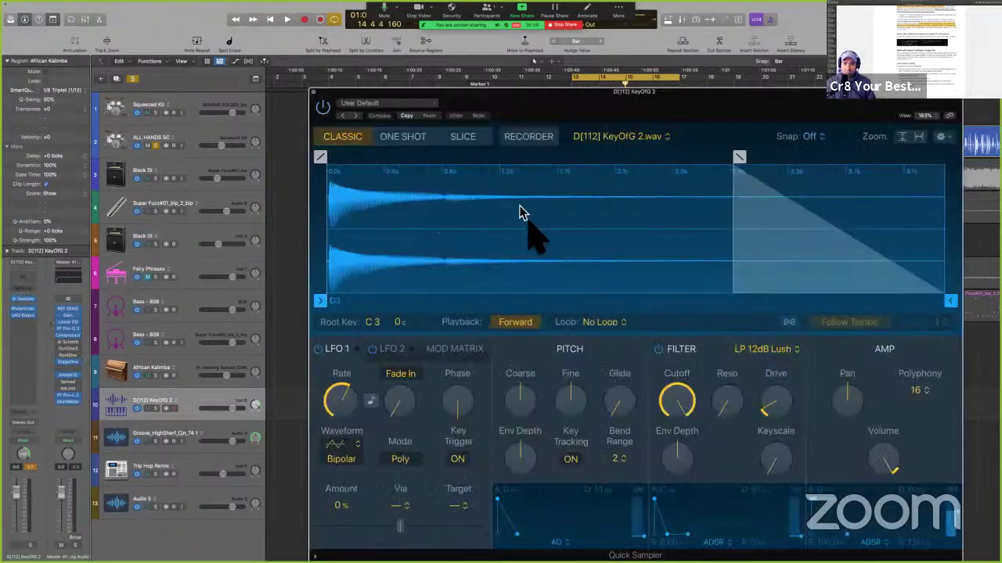
pyautogui.click(417, 104)
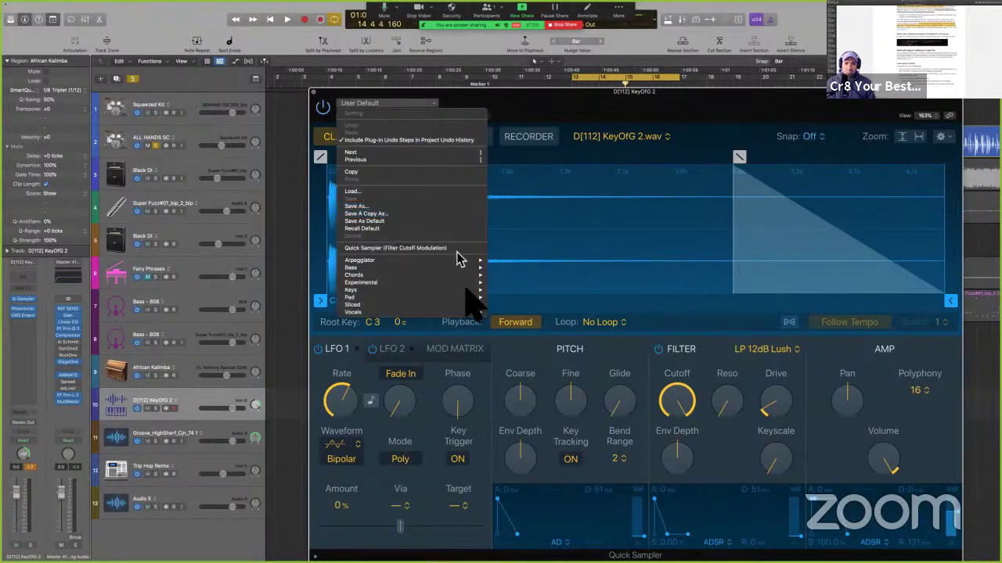
pyautogui.click(316, 100)
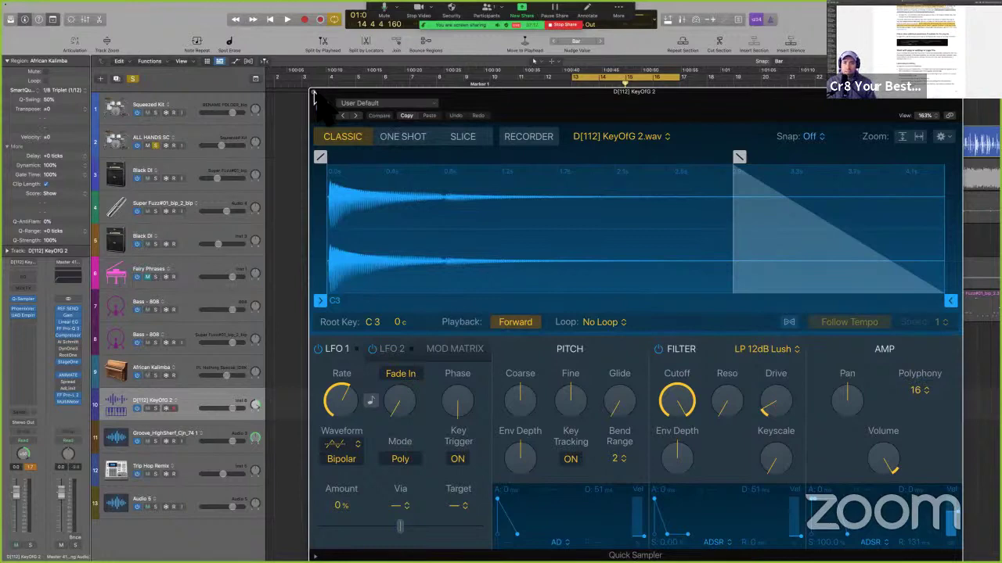
pyautogui.click(314, 96)
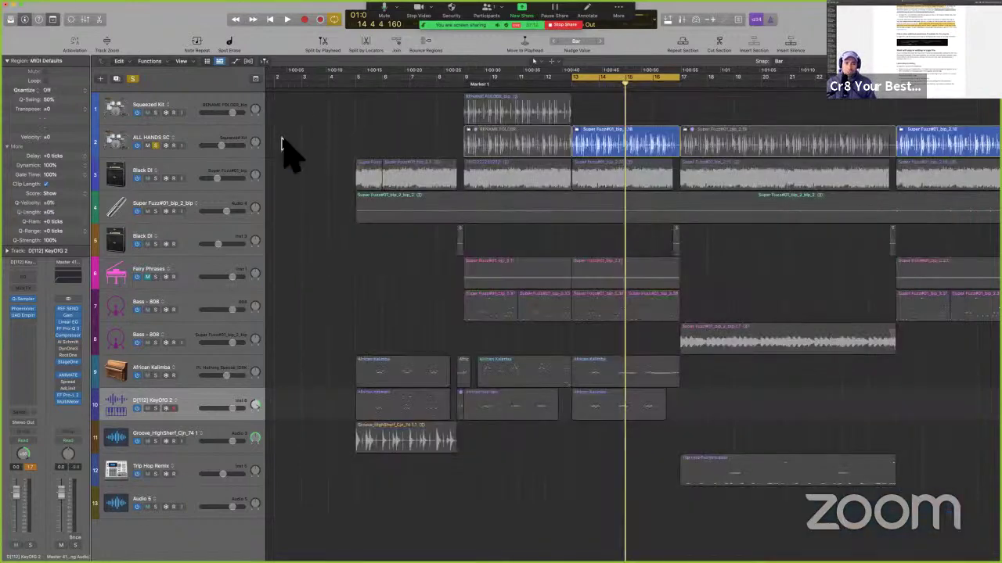
# Look over the project alternatives and project management commands without choosing one
pyautogui.click(60, 6)
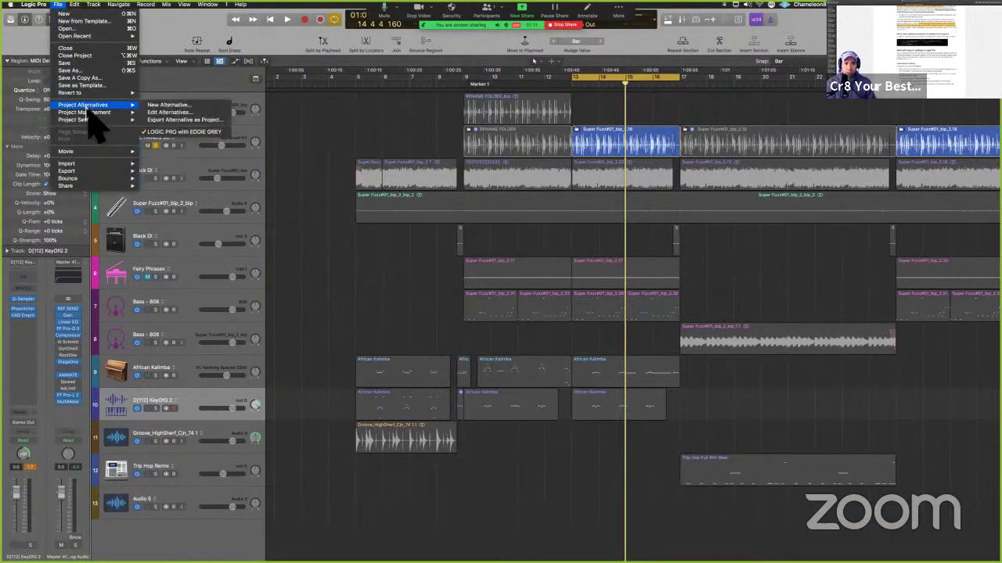
pyautogui.moveTo(86, 112)
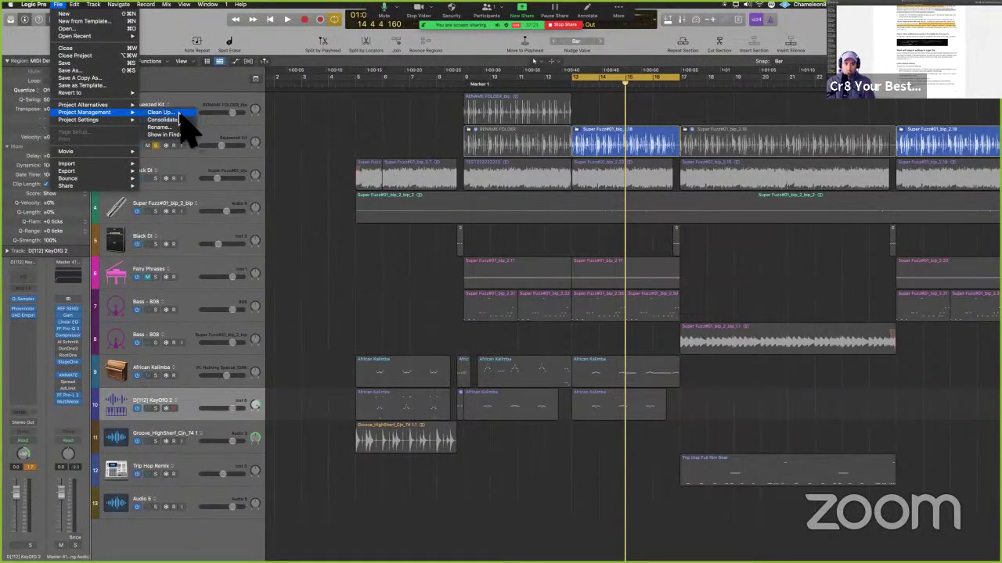
pyautogui.click(397, 253)
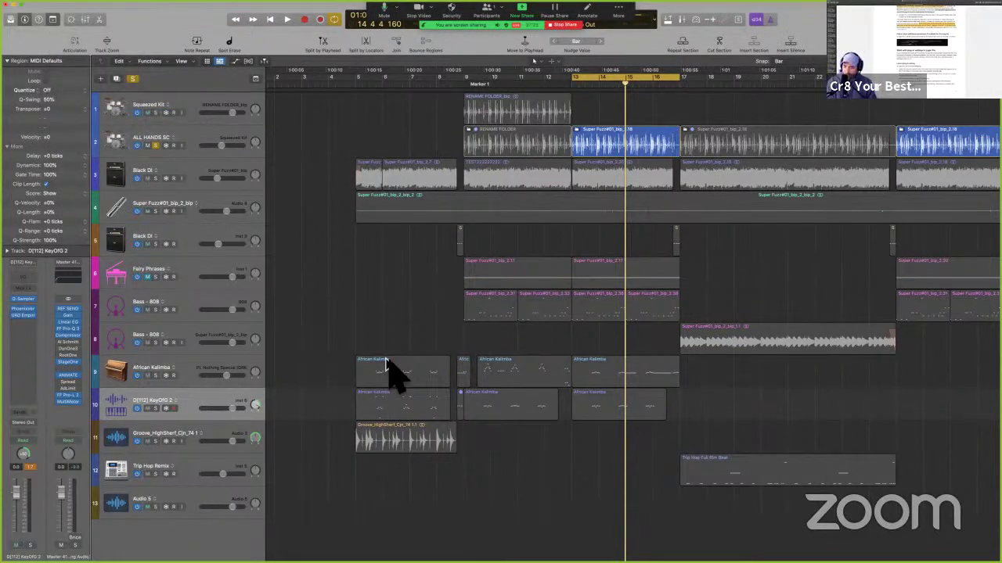
# Switch to the Logic Pro User Guide PDF and read how to load a plug-in setting from the Library
pyautogui.hotkey('ctrl', 'Left')
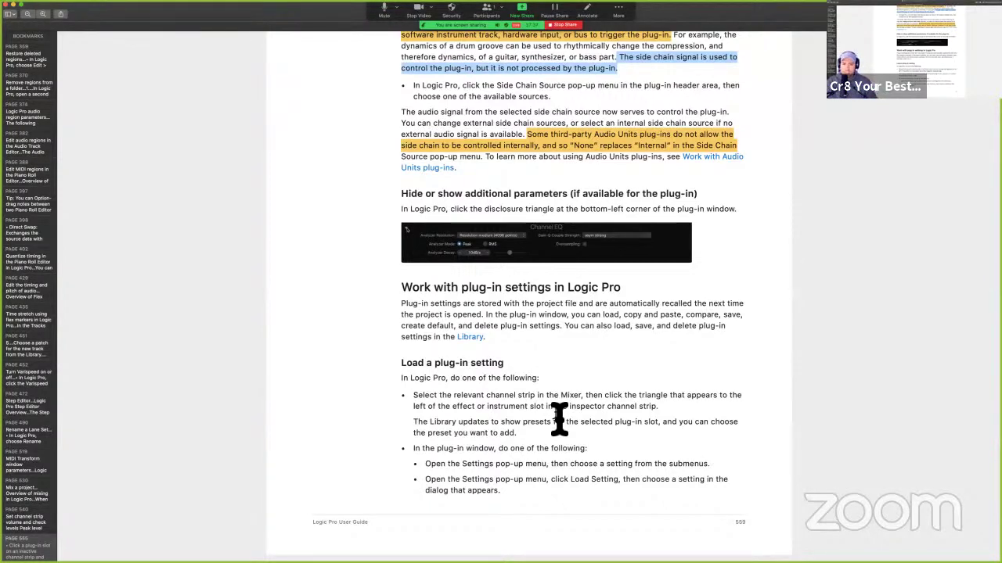
pyautogui.click(400, 372)
pyautogui.moveTo(440, 397); pyautogui.dragTo(614, 396)
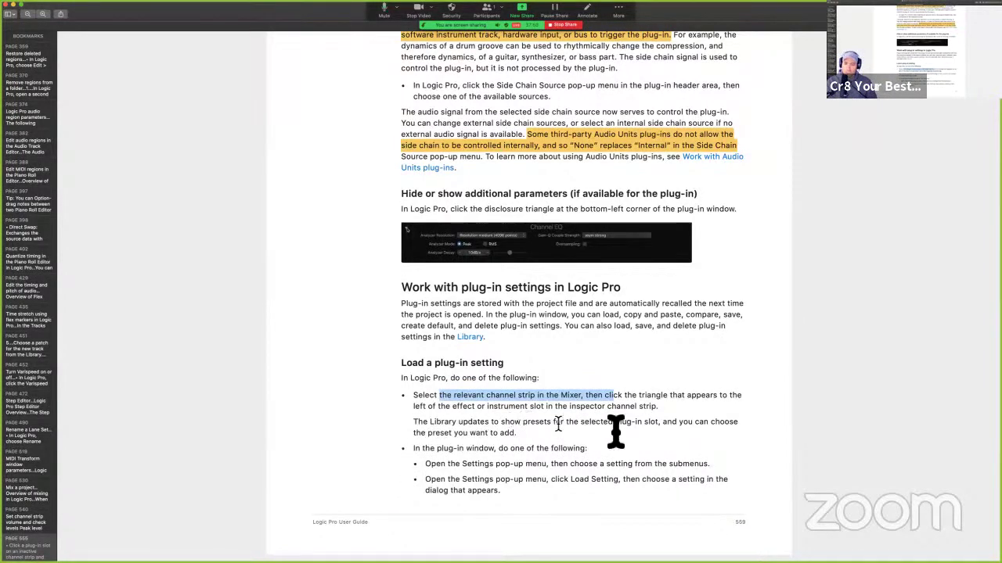
pyautogui.moveTo(620, 425); pyautogui.dragTo(702, 425)
pyautogui.click(592, 426)
# Switch back to Logic Pro and clear the solo state from all tracks, keeping the original track order
pyautogui.hotkey('ctrl', 'Right')
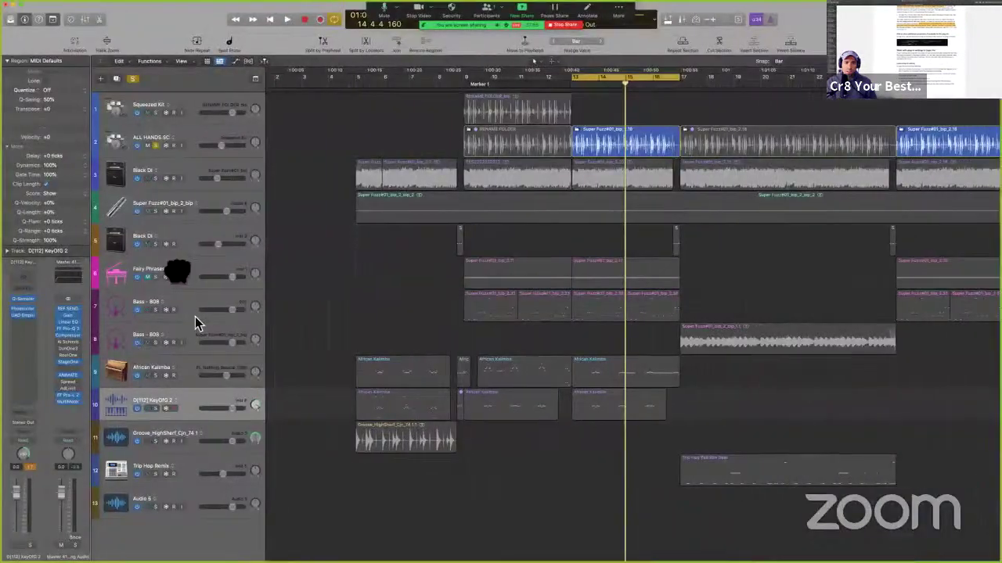
pyautogui.moveTo(195, 323); pyautogui.dragTo(161, 257)
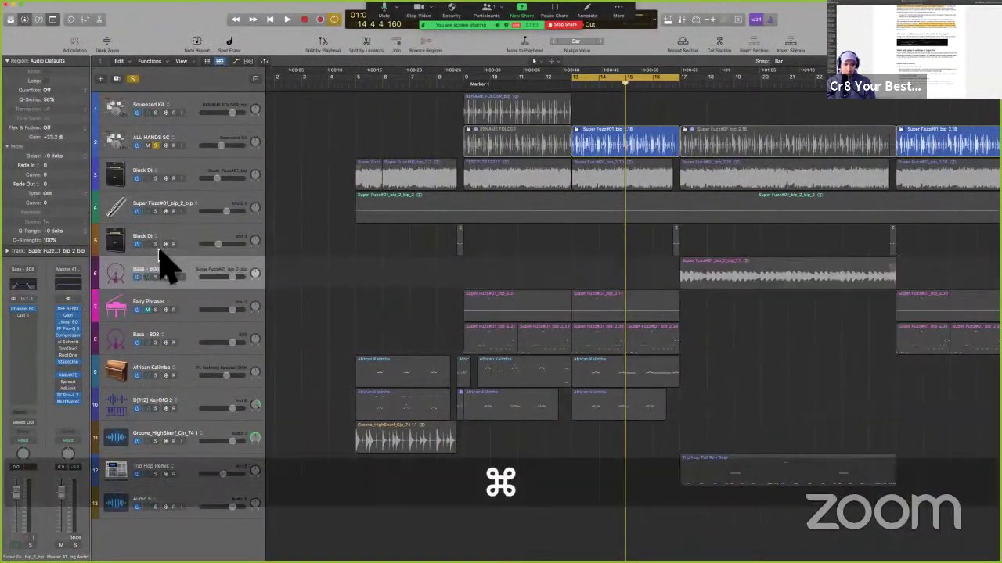
pyautogui.press('super+z')
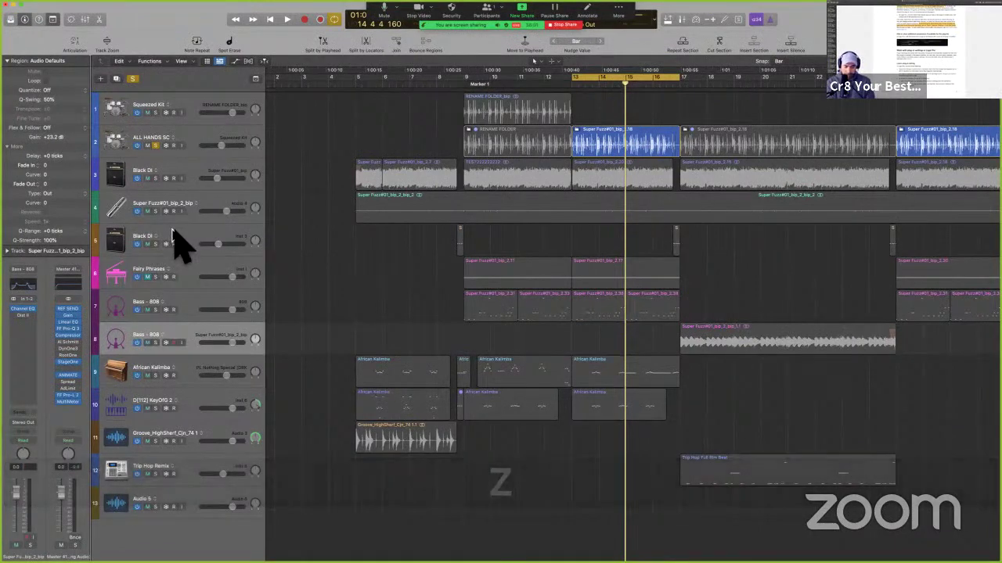
pyautogui.press('ctrl+alt+super+s')
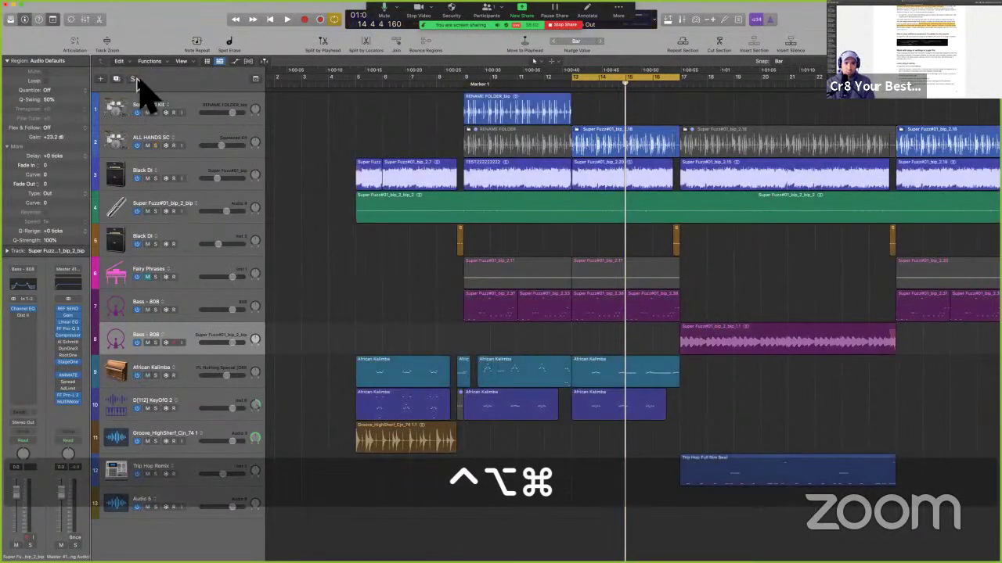
pyautogui.press('ctrl+alt+super+m')
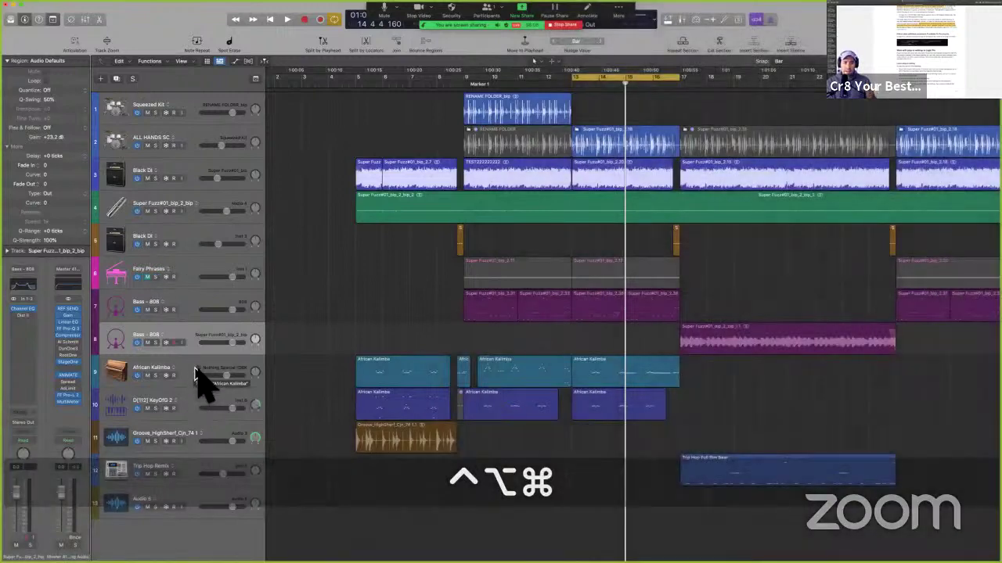
# Select the upper Bass - 808 track and show the Library alongside the inspector
pyautogui.click(205, 384)
pyautogui.click(196, 402)
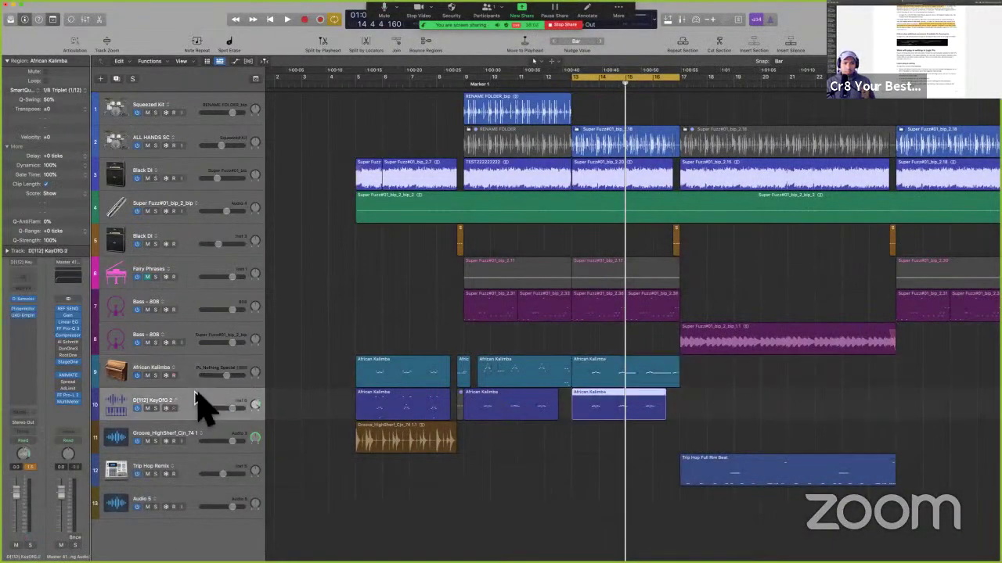
pyautogui.press('Up')
pyautogui.press('Up')
pyautogui.press('Up')
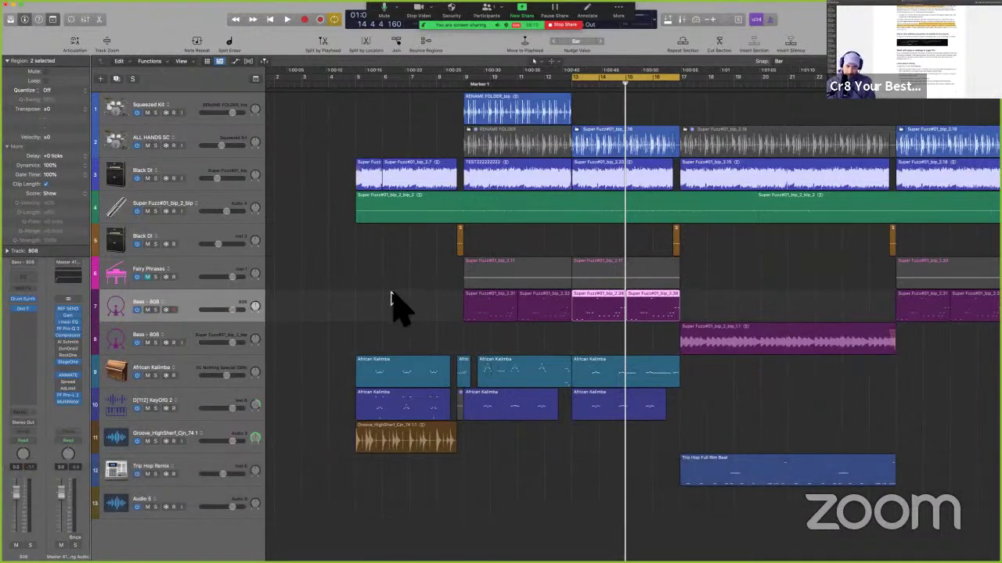
pyautogui.press('i')
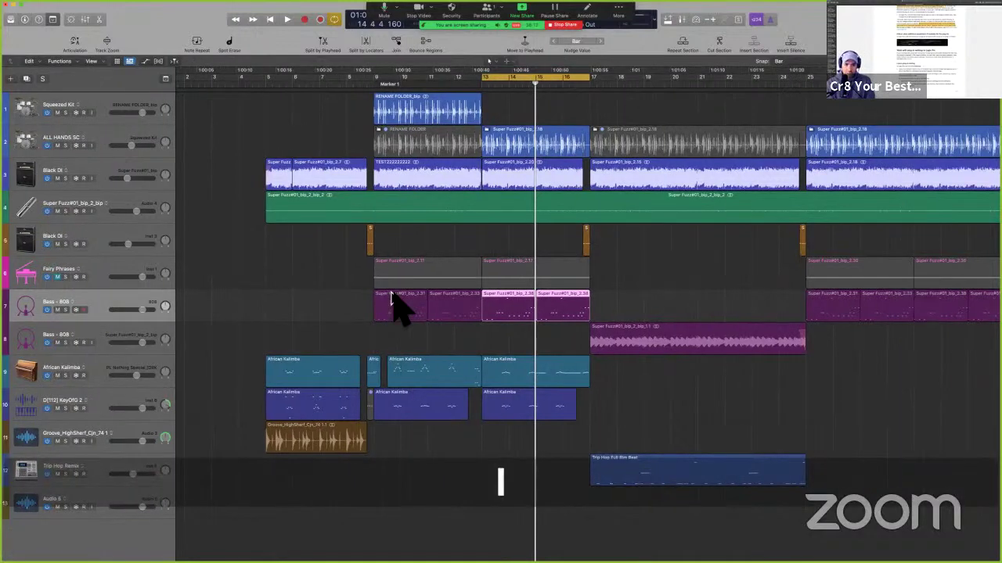
pyautogui.press('i')
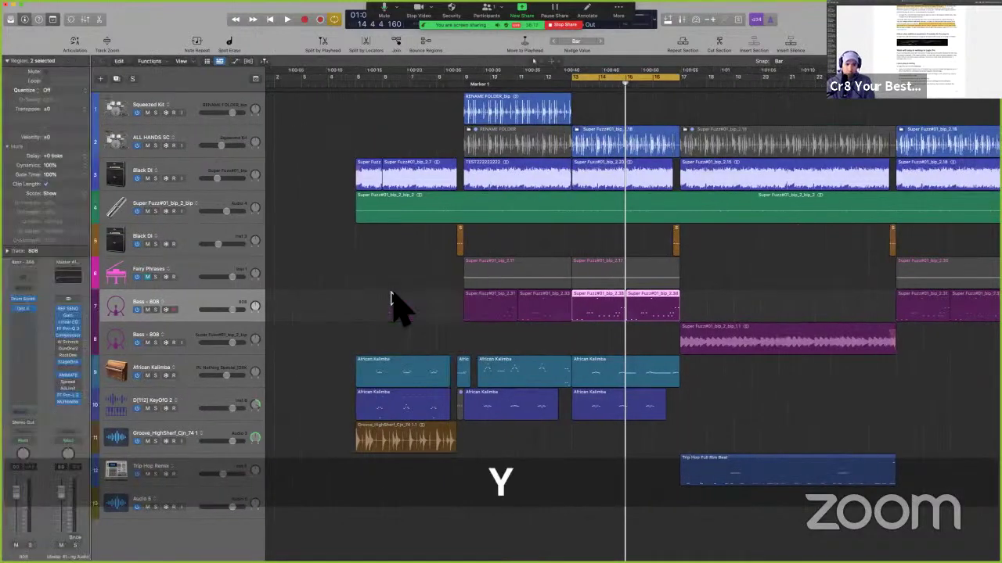
pyautogui.press('y')
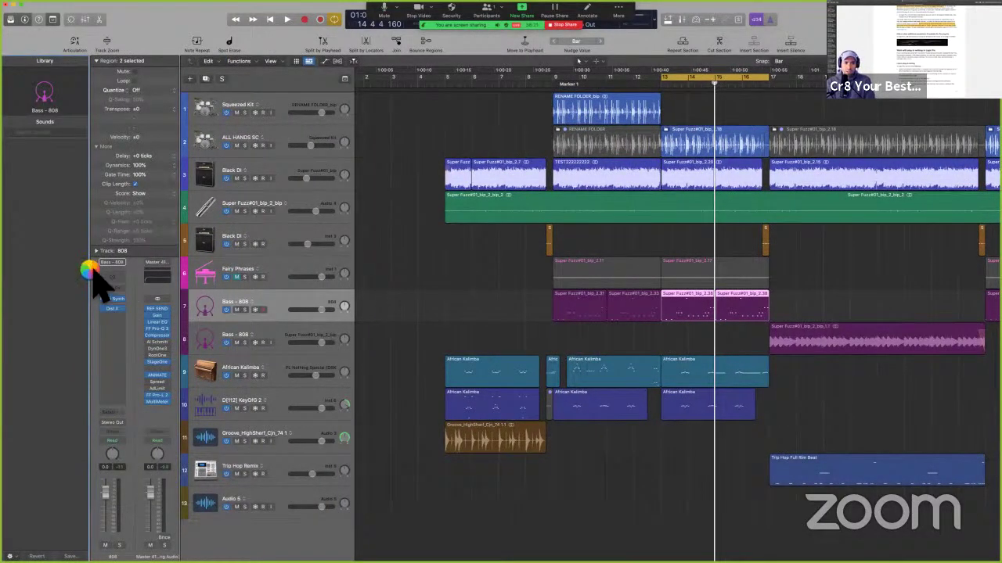
# Collapse the region parameters in the inspector and widen the Library to show the patch folders beside the bass patches
pyautogui.press('super')
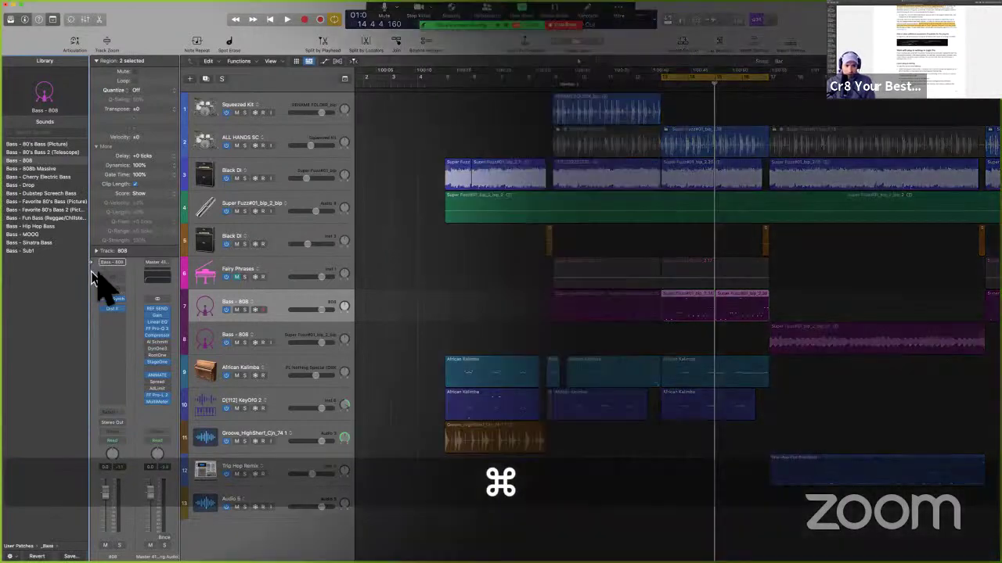
pyautogui.press('ctrl+alt+super+m')
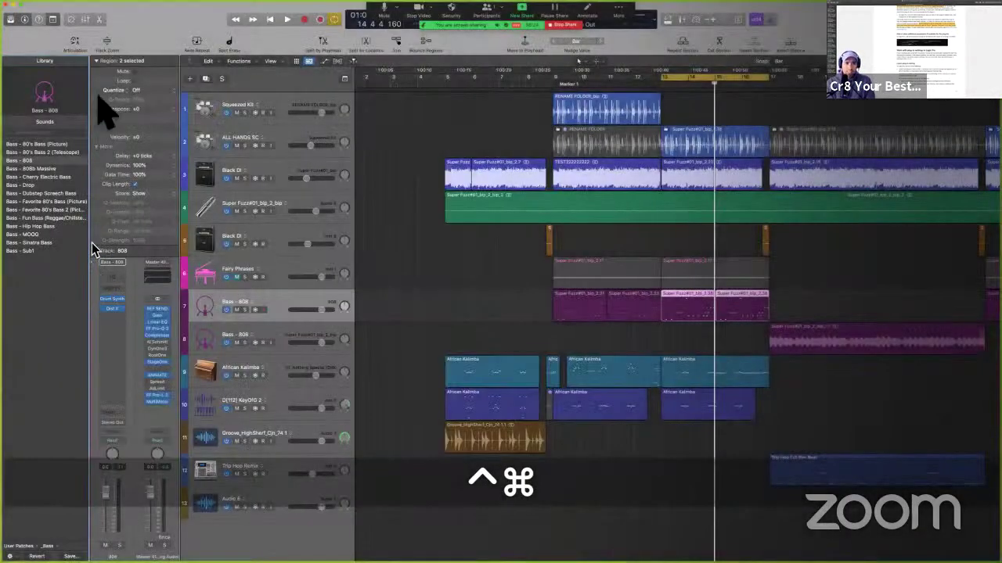
pyautogui.click(95, 60)
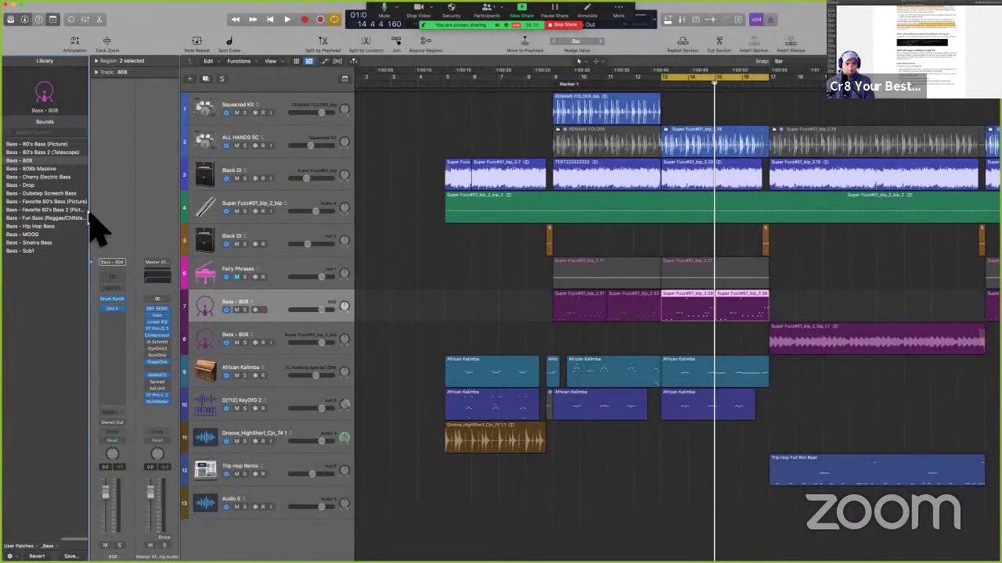
pyautogui.moveTo(92, 213); pyautogui.dragTo(164, 228)
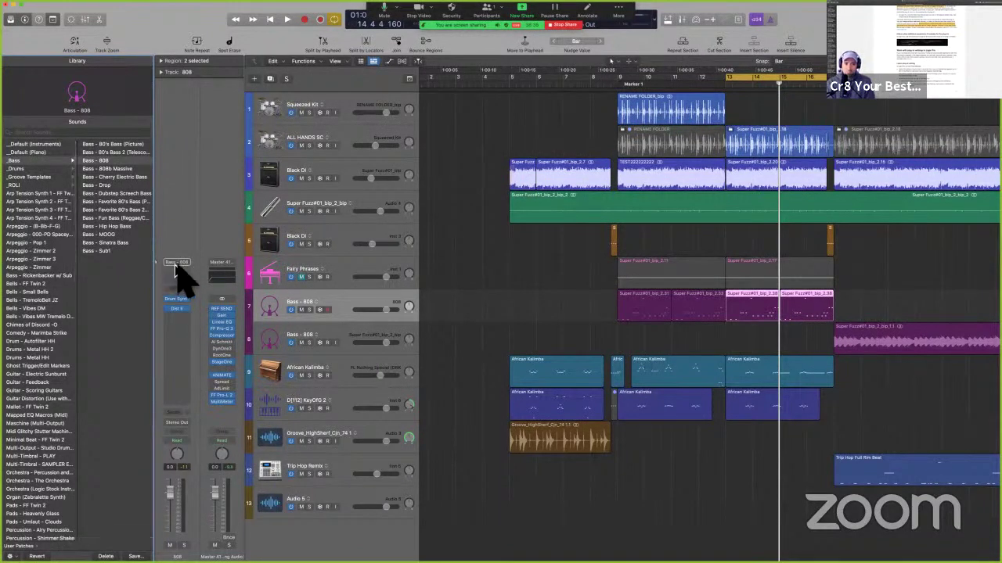
# Point the Library at the Drum Synth slot of the Bass - 808 channel strip and browse its percussion, snare and hat setting categories
pyautogui.click(176, 264)
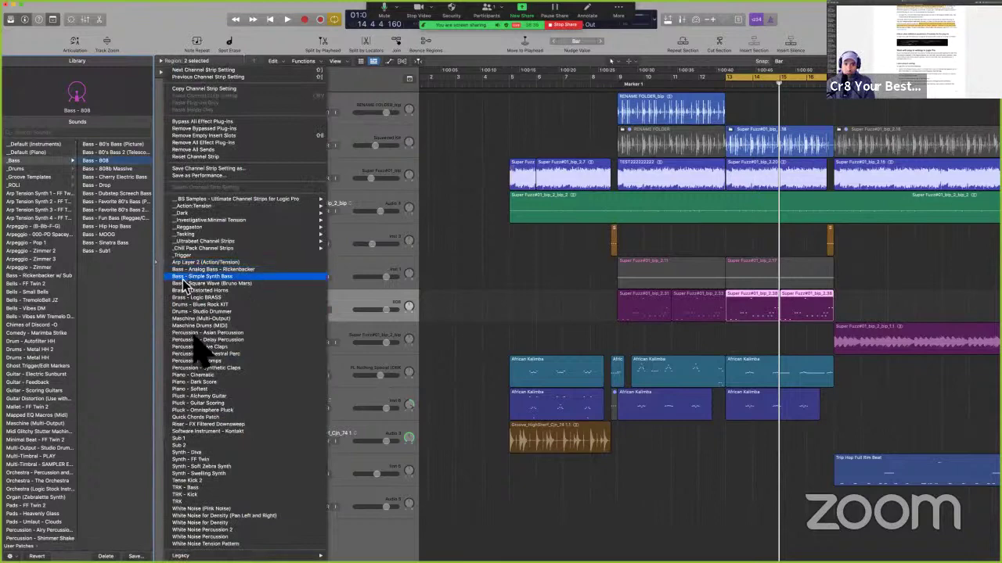
pyautogui.click(146, 277)
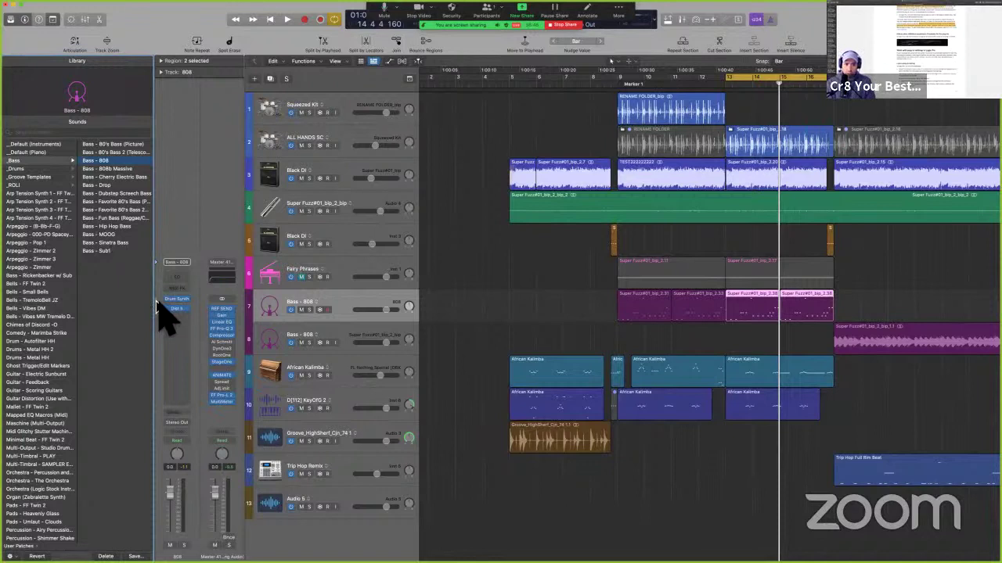
pyautogui.click(156, 301)
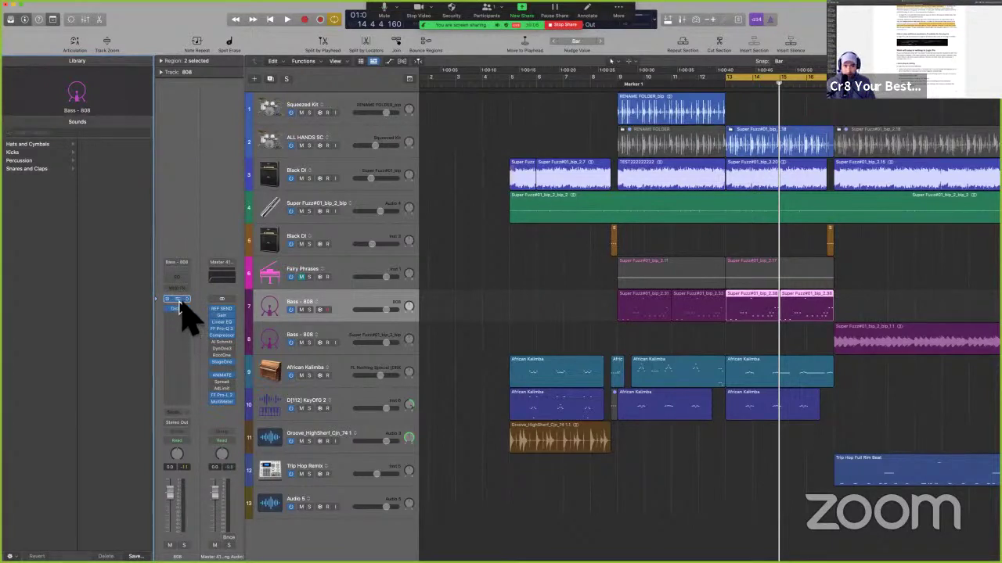
pyautogui.click(52, 152)
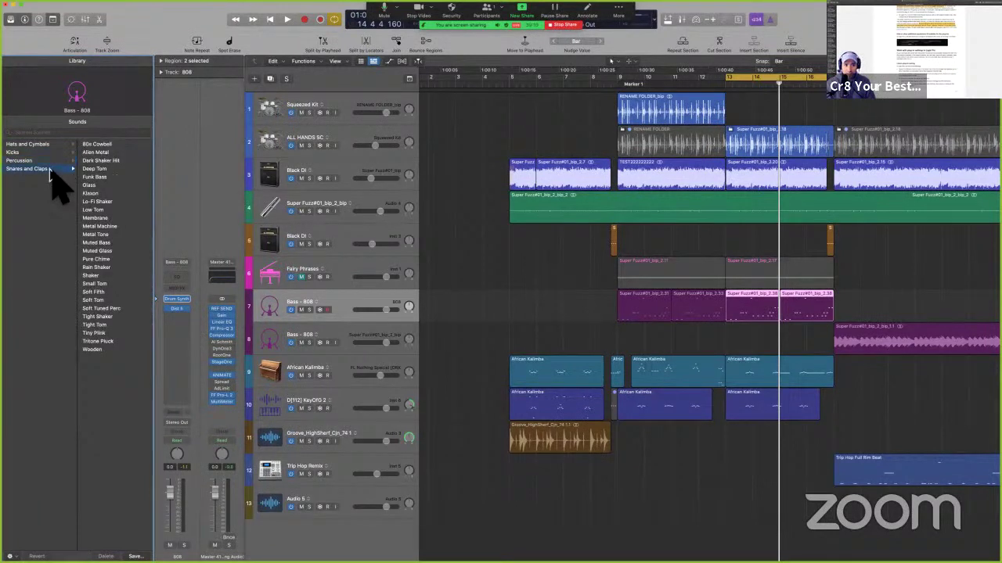
pyautogui.click(50, 168)
pyautogui.click(45, 145)
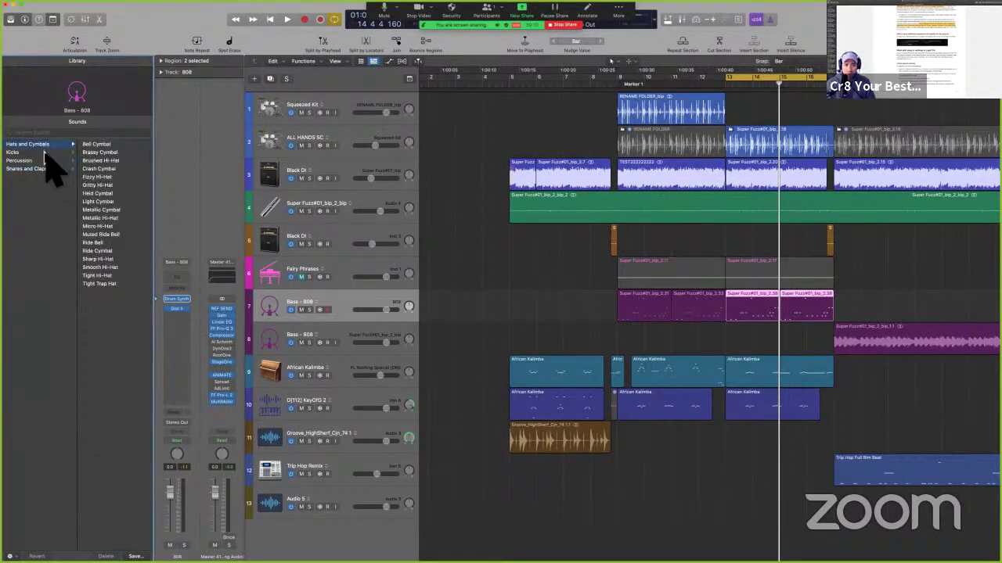
pyautogui.click(43, 160)
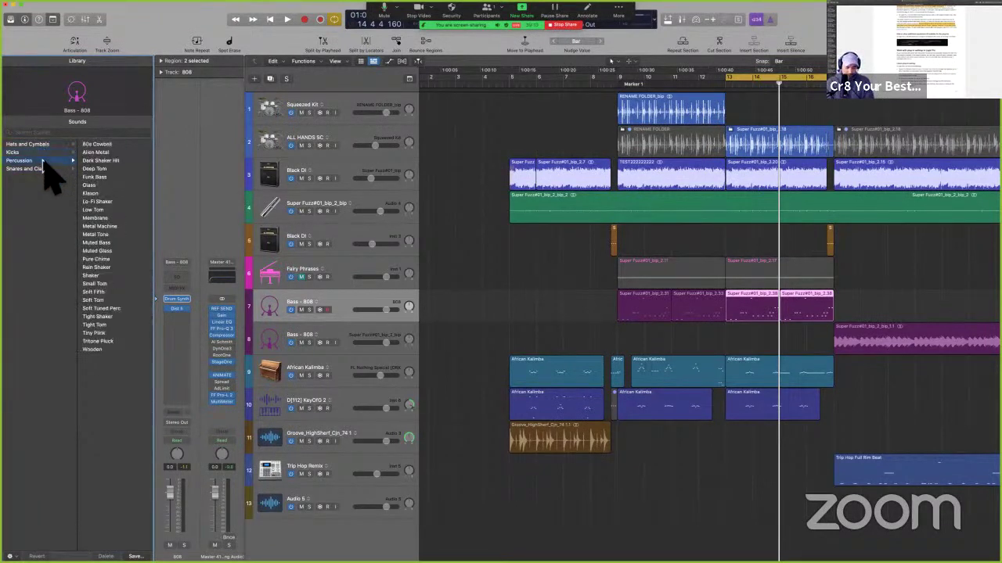
# Show the Drum Synth window, look through its settings list including Hats and Cymbals without choosing one, and hide the window
pyautogui.hotkey('shift', 'v')
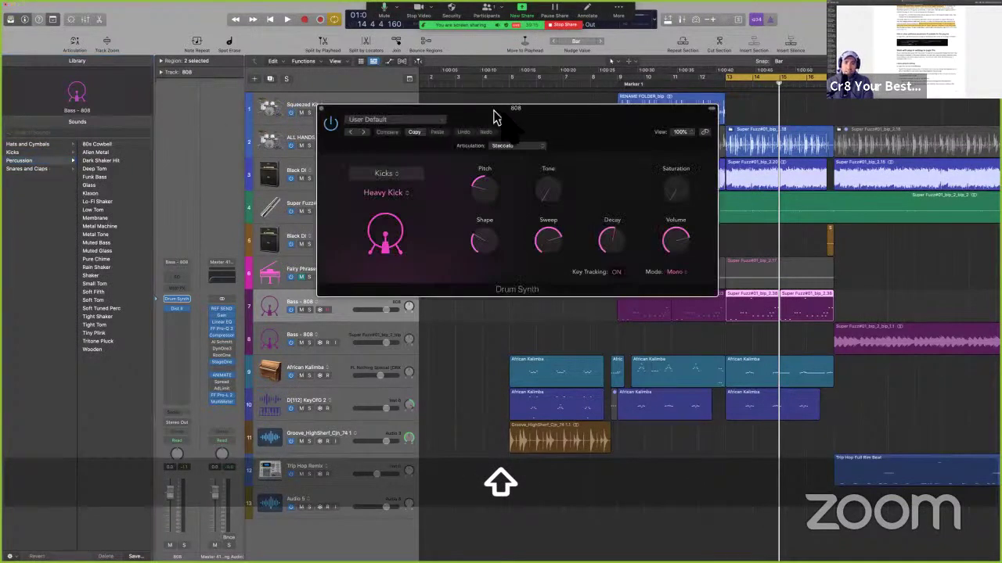
pyautogui.moveTo(493, 115); pyautogui.dragTo(530, 113)
pyautogui.click(450, 118)
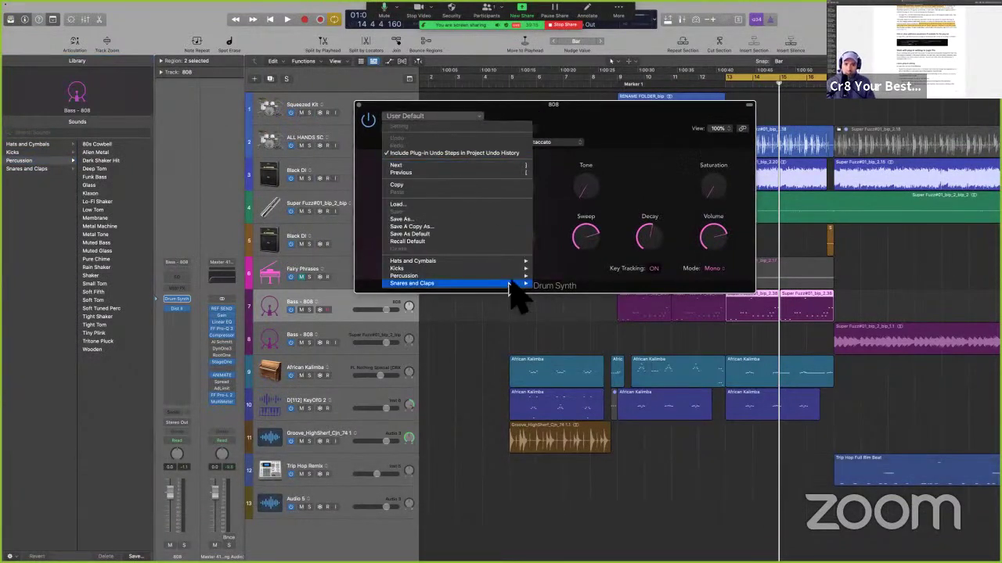
pyautogui.moveTo(518, 263)
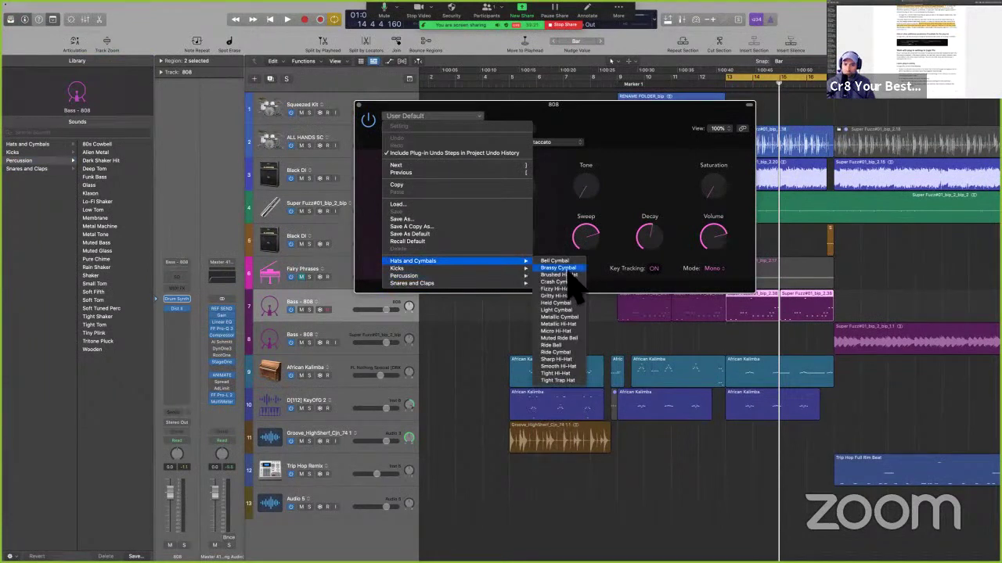
pyautogui.click(601, 152)
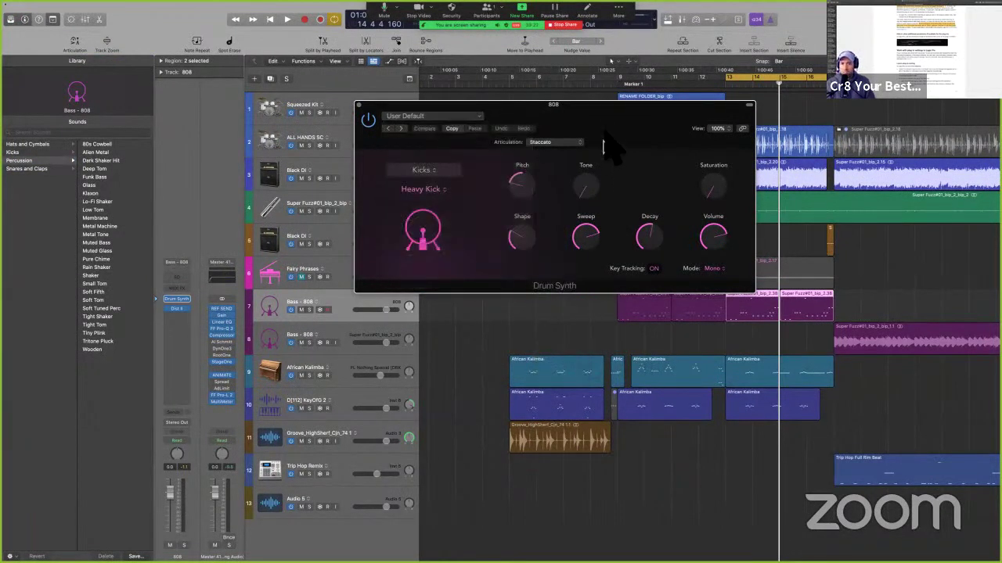
pyautogui.moveTo(601, 124); pyautogui.dragTo(614, 145)
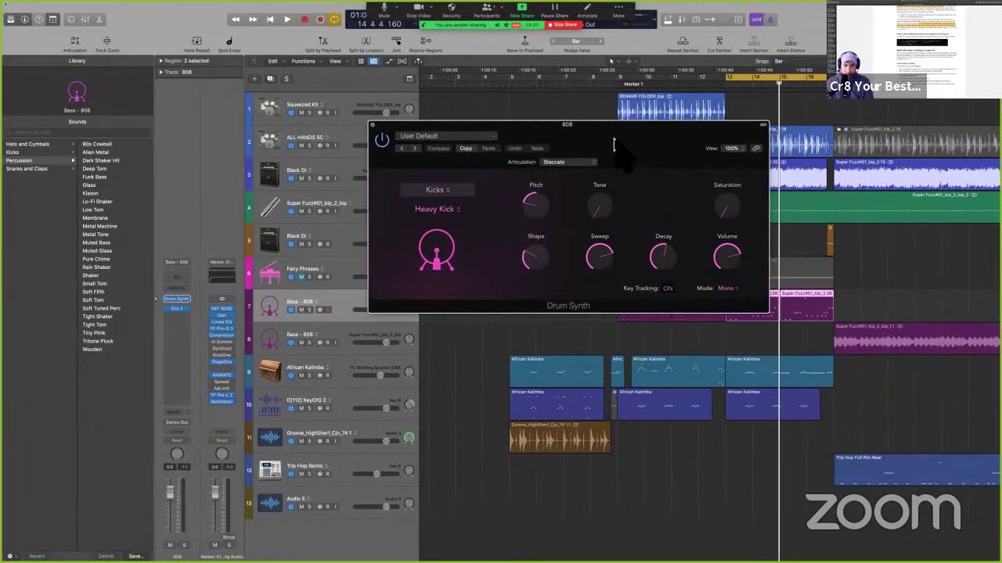
pyautogui.press('v')
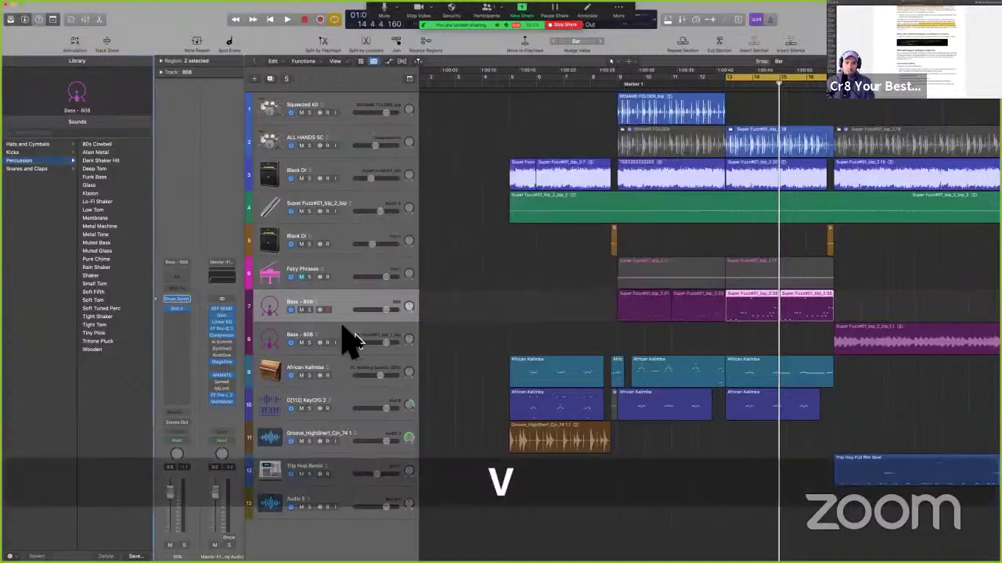
# Solo the upper Bass - 808 track and audition Kicks settings from the Library during playback, ending on Clicky Sub Kick
pyautogui.click(309, 310)
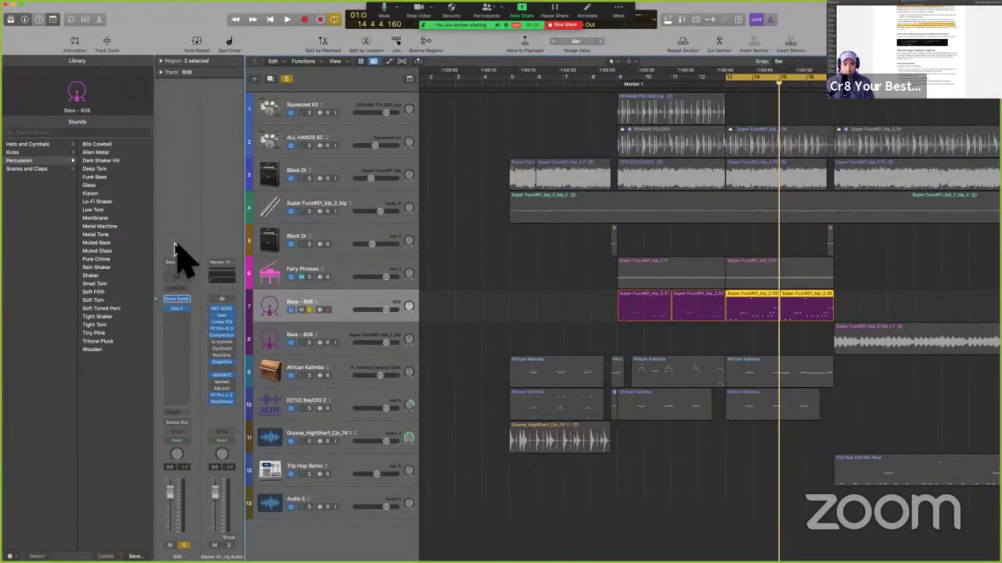
pyautogui.click(47, 153)
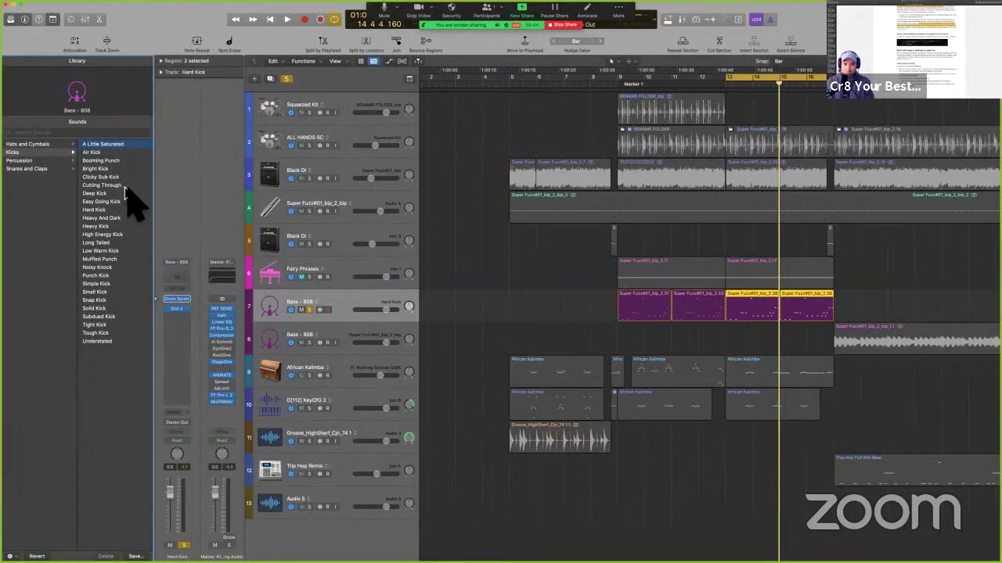
pyautogui.press('space')
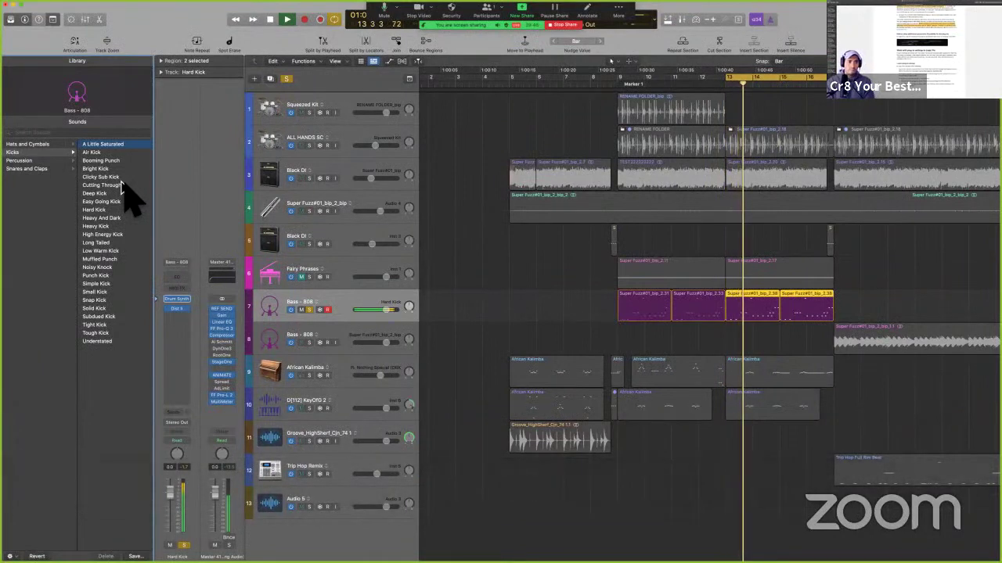
pyautogui.press('Down')
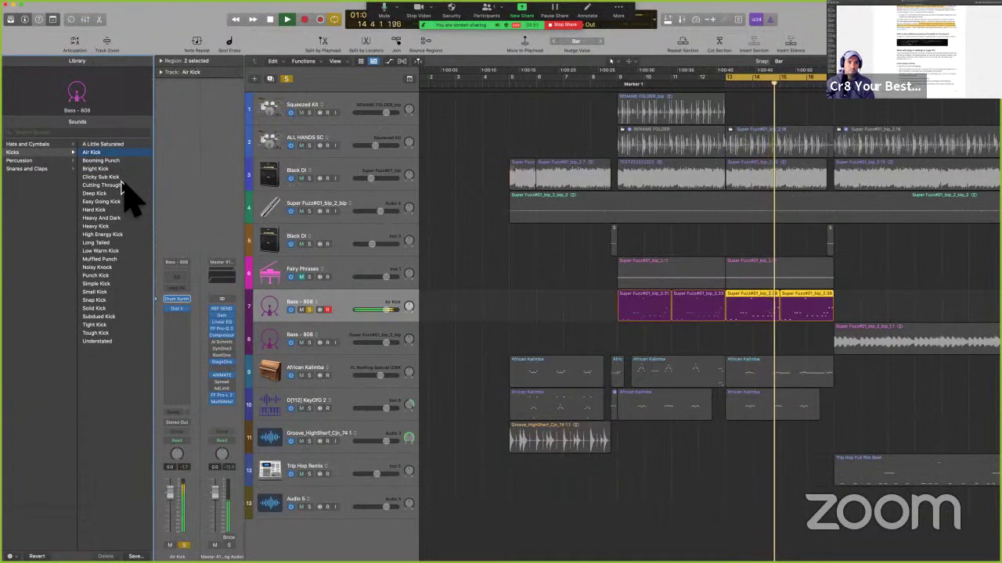
pyautogui.press('Down')
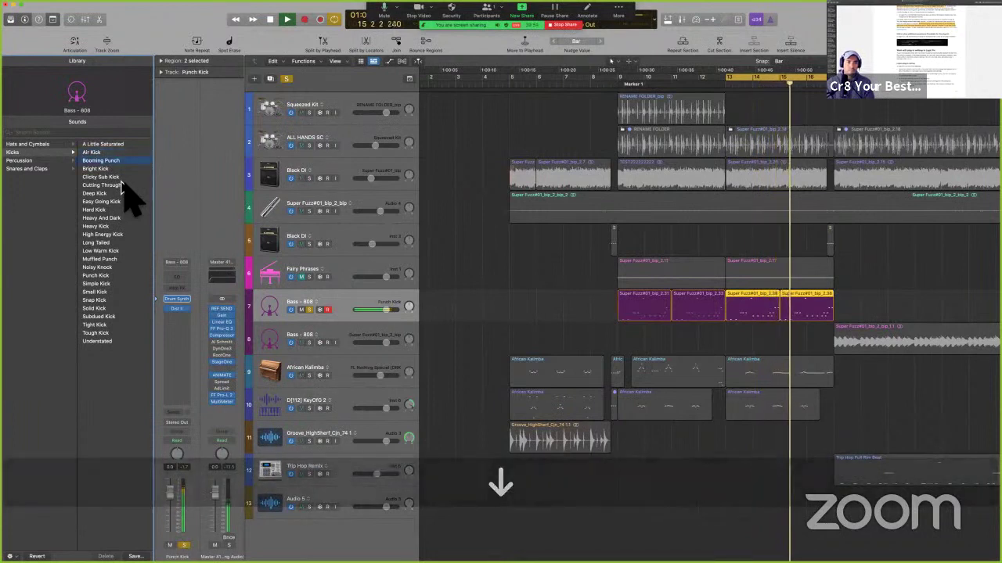
pyautogui.press('Down')
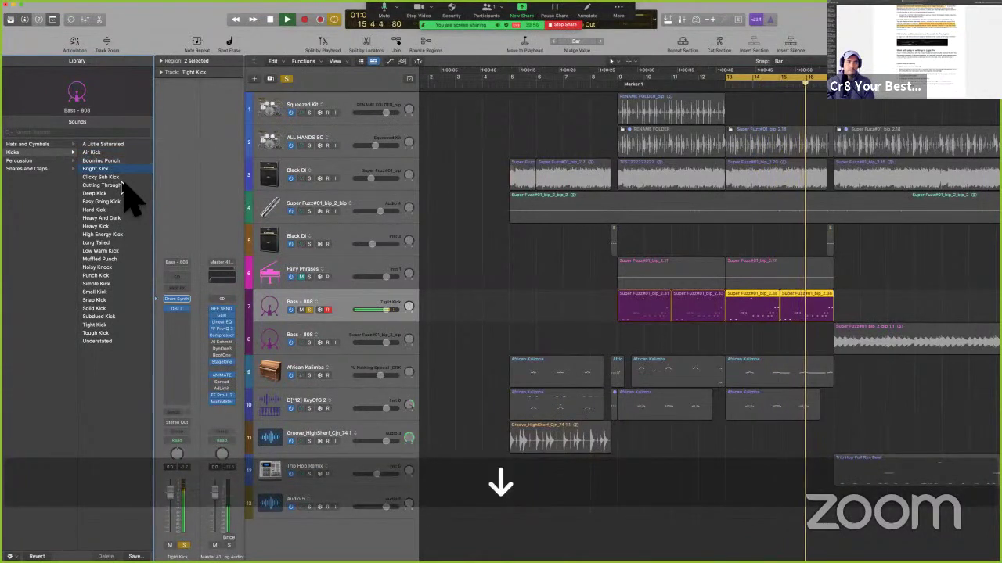
pyautogui.press('Down')
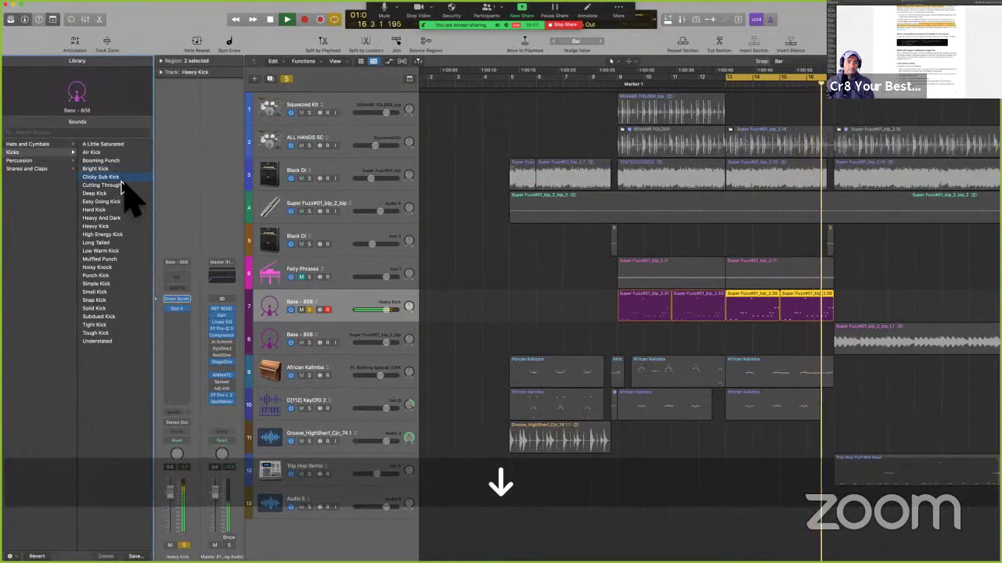
# Unsolo the upper Bass - 808 track, then raise the Drum Synth's Decay and lower its Pitch while the project plays
pyautogui.click(309, 310)
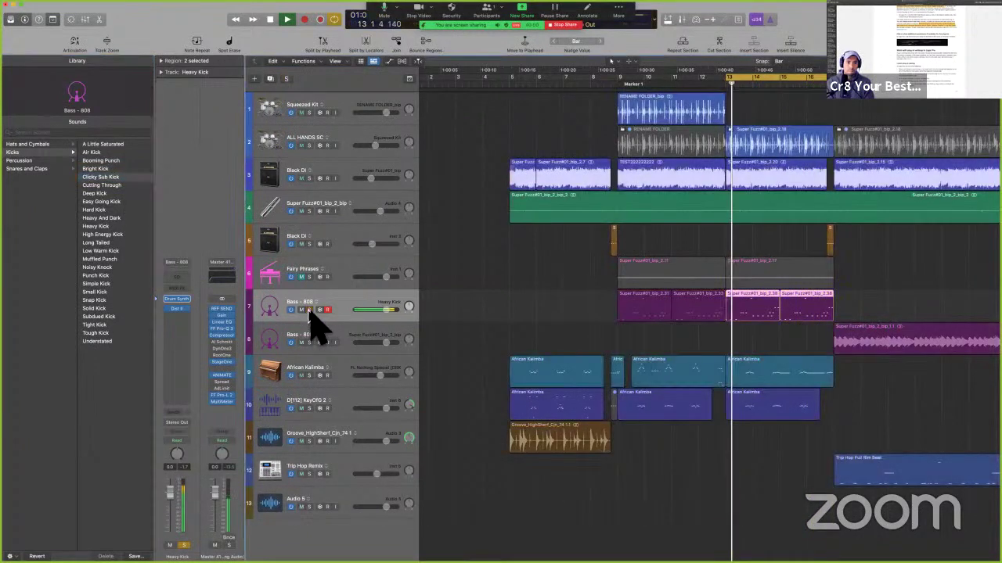
pyautogui.click(178, 302)
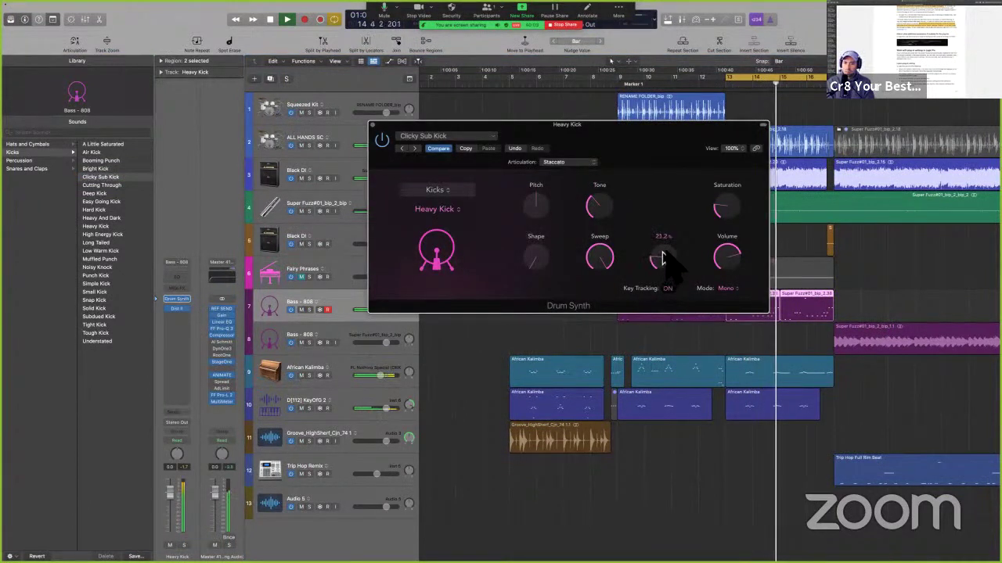
pyautogui.moveTo(666, 259); pyautogui.dragTo(662, 246)
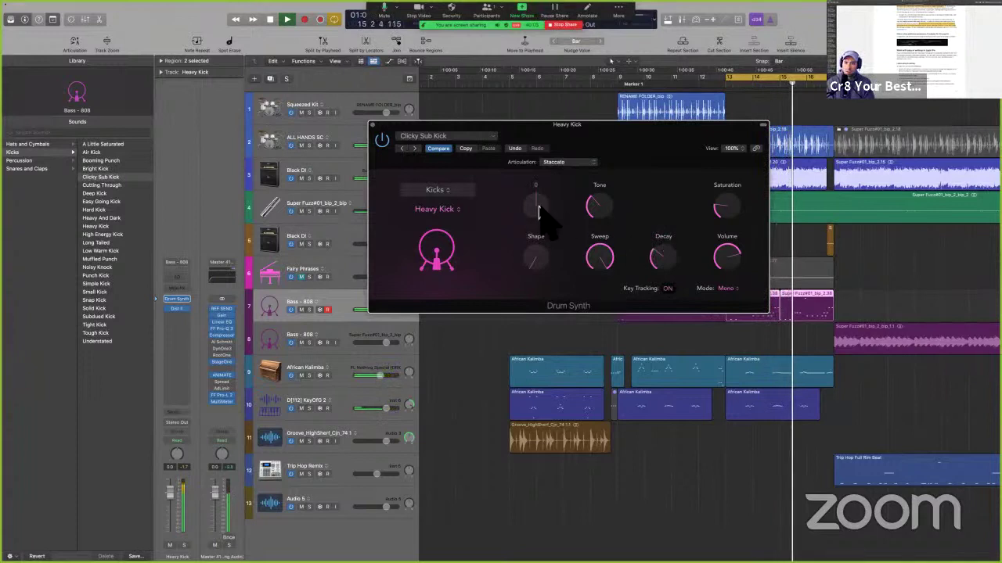
pyautogui.moveTo(538, 201); pyautogui.dragTo(559, 261)
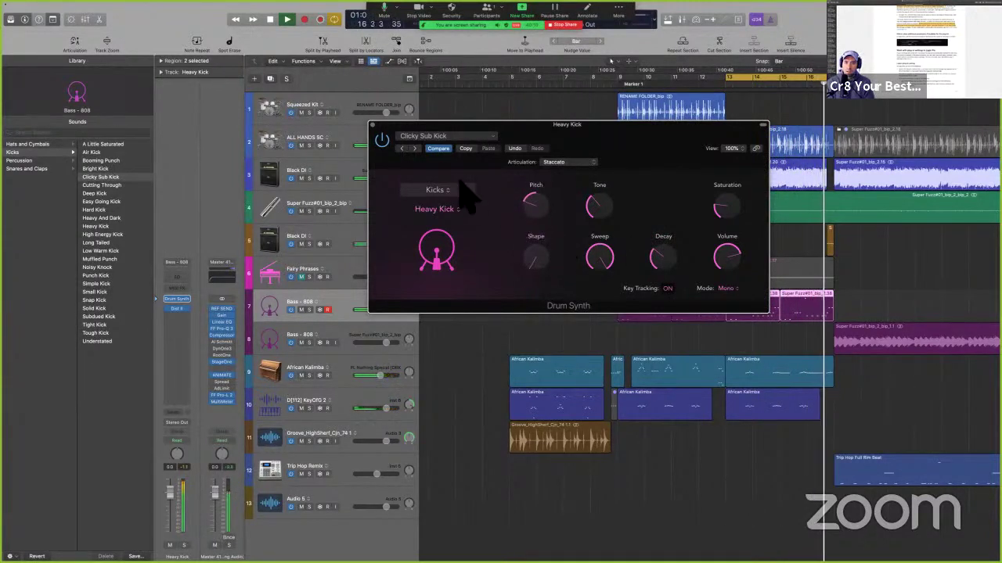
pyautogui.click(372, 124)
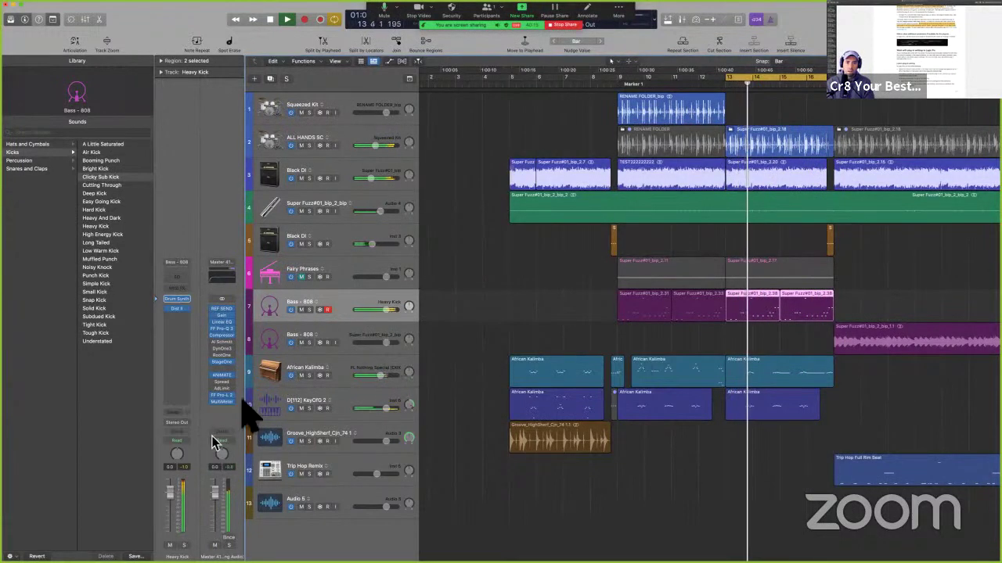
pyautogui.press('space')
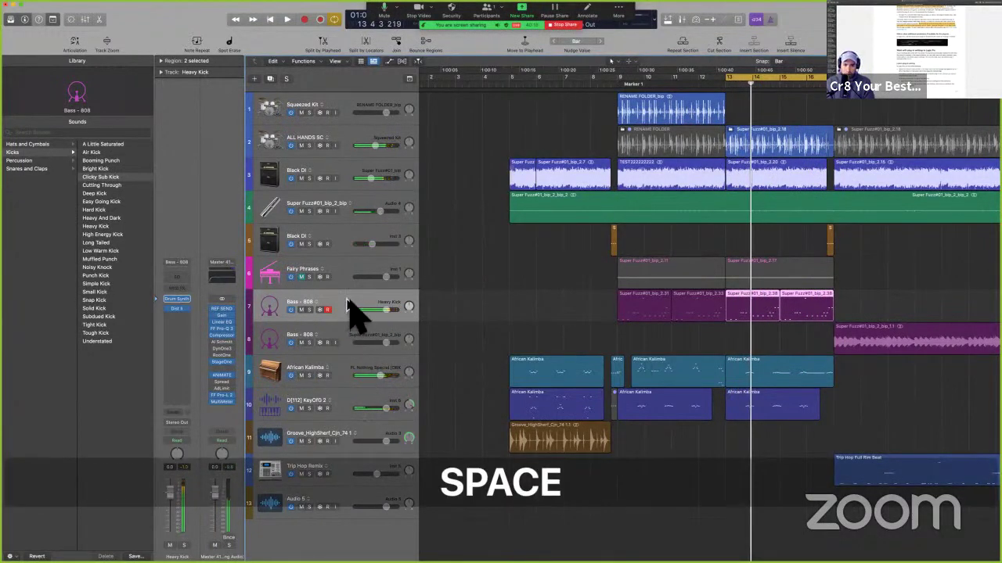
pyautogui.press('a')
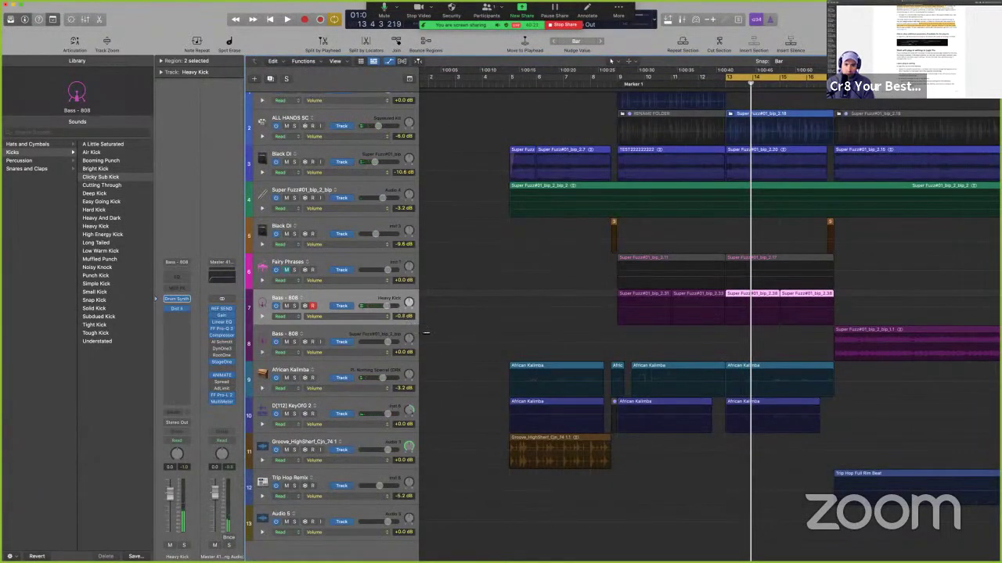
pyautogui.press('a')
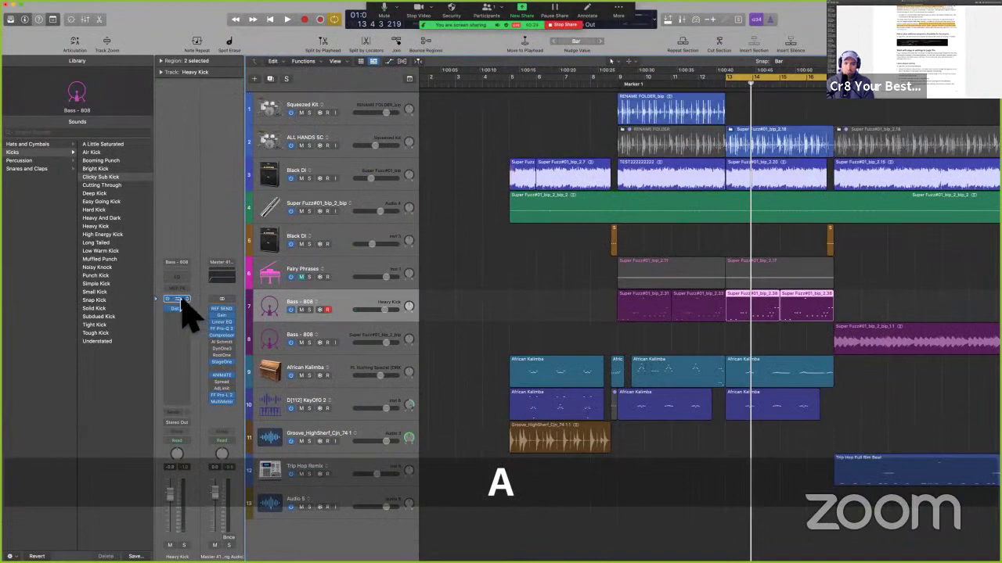
# Reopen the Drum Synth on the Bass - 808 channel, enter a negative Pitch value, and close the plug-in window
pyautogui.click(178, 299)
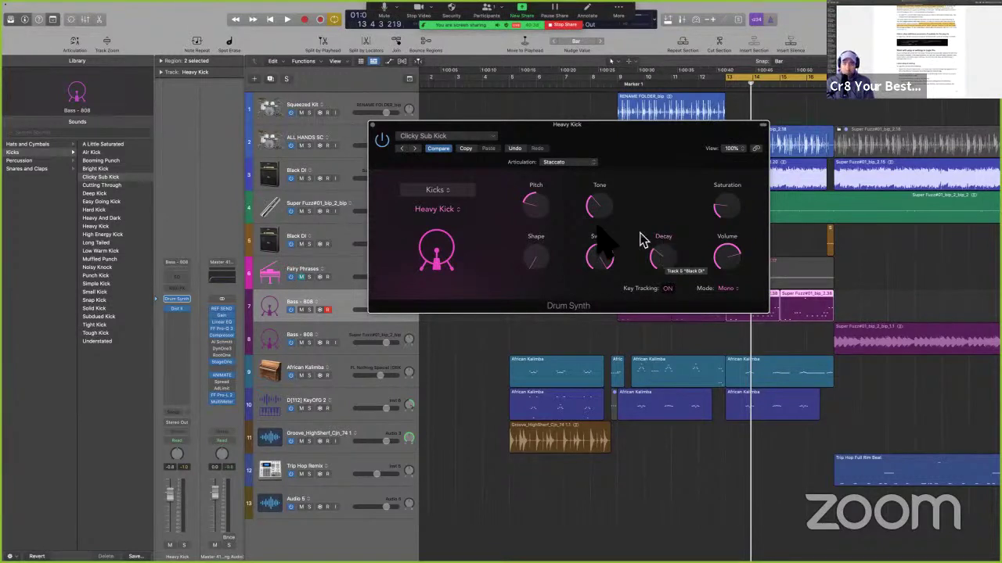
pyautogui.moveTo(533, 208)
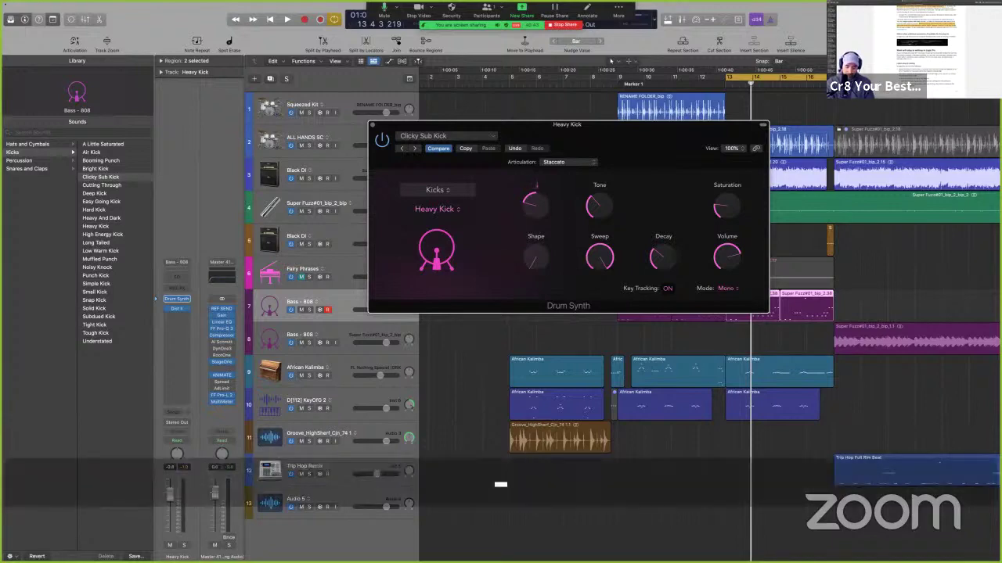
pyautogui.press('Return')
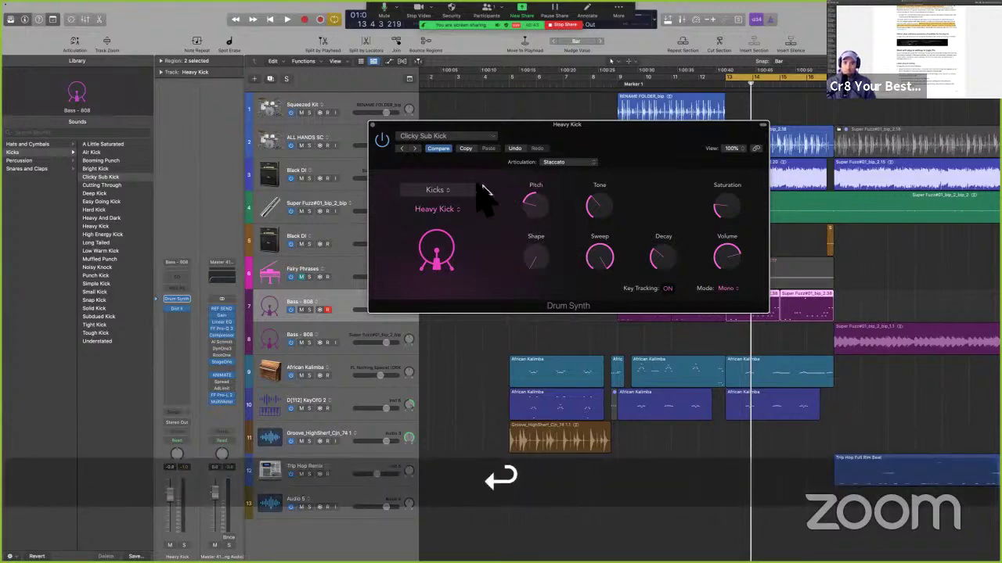
pyautogui.click(371, 124)
# Switch to the Logic Pro User Guide PDF to review the instructions for loading a plug-in setting
pyautogui.hotkey('ctrl', 'Left')
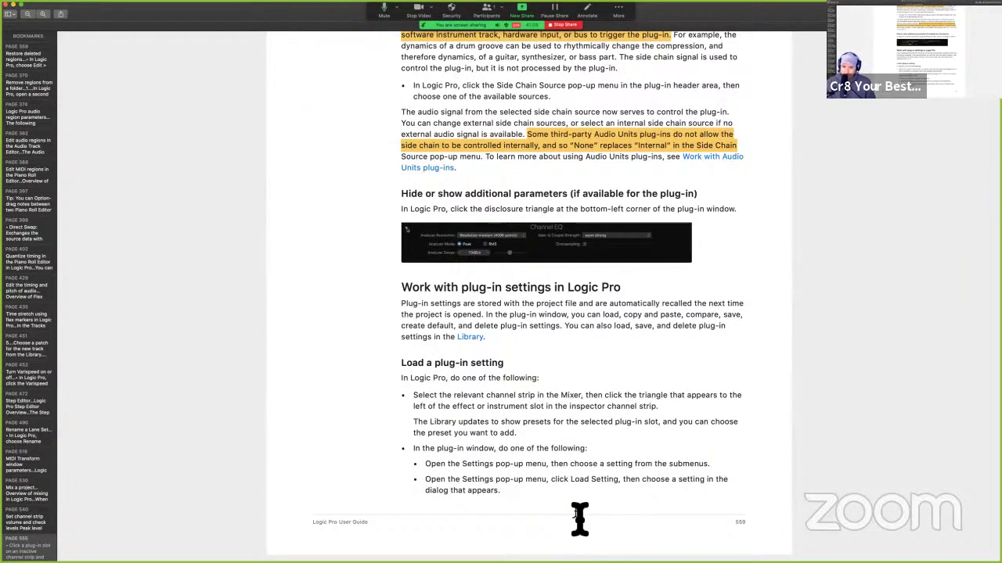
# Read the guide's section on choosing the next or previous plug-in setting, then switch to Logic Pro and unmute and select the Fairy Phrases track
pyautogui.scroll(-15, 579, 519)
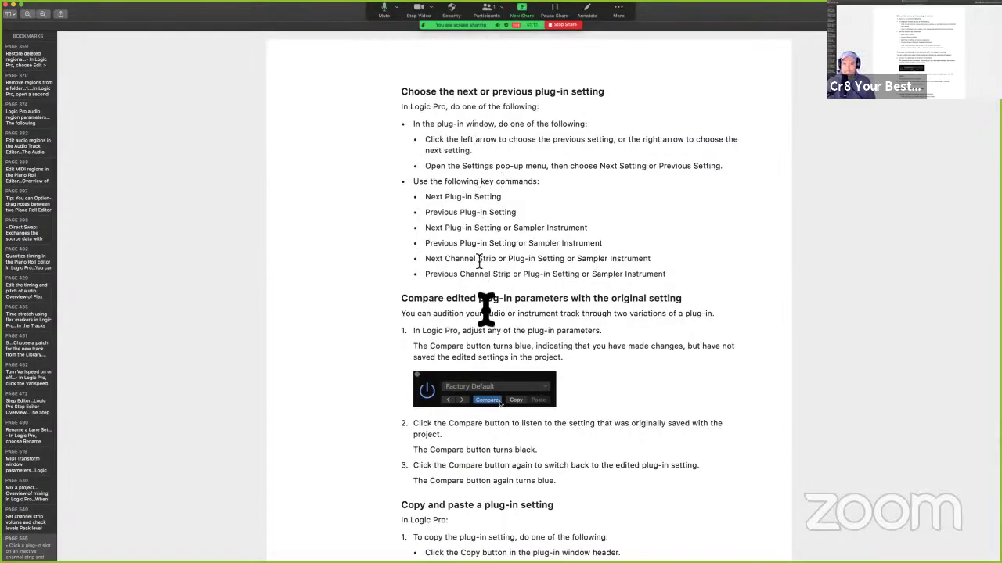
pyautogui.hotkey('ctrl', 'Right')
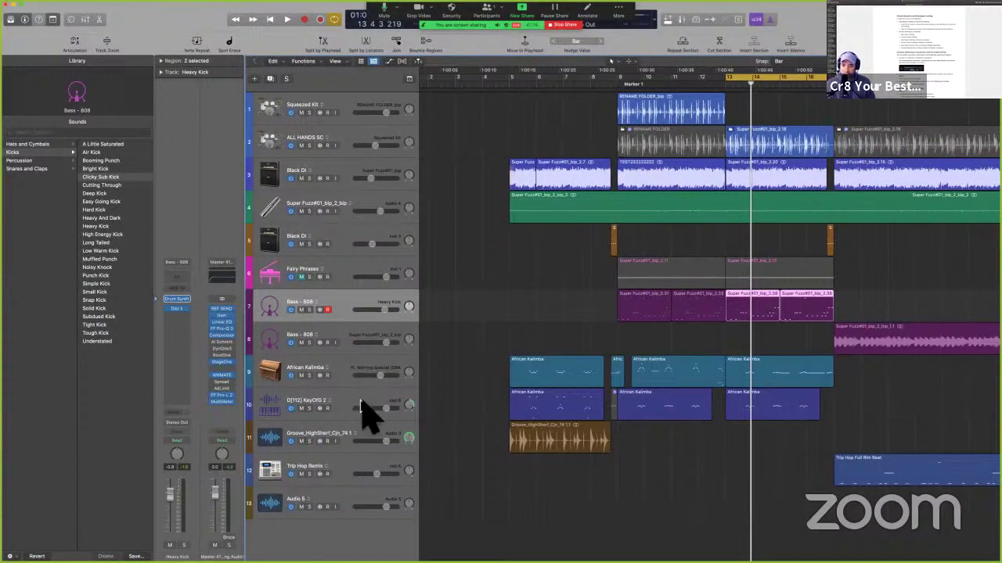
pyautogui.click(301, 277)
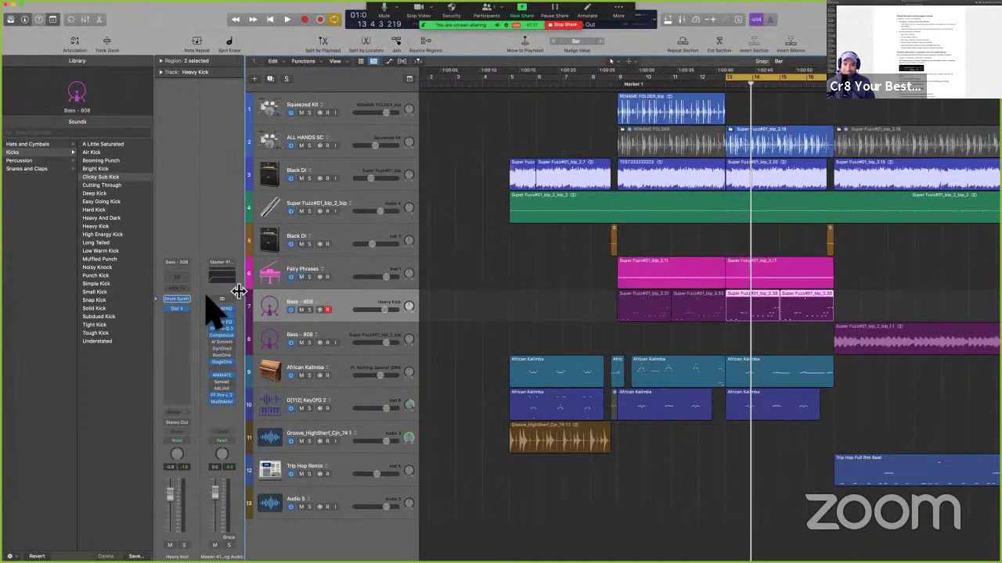
pyautogui.click(296, 283)
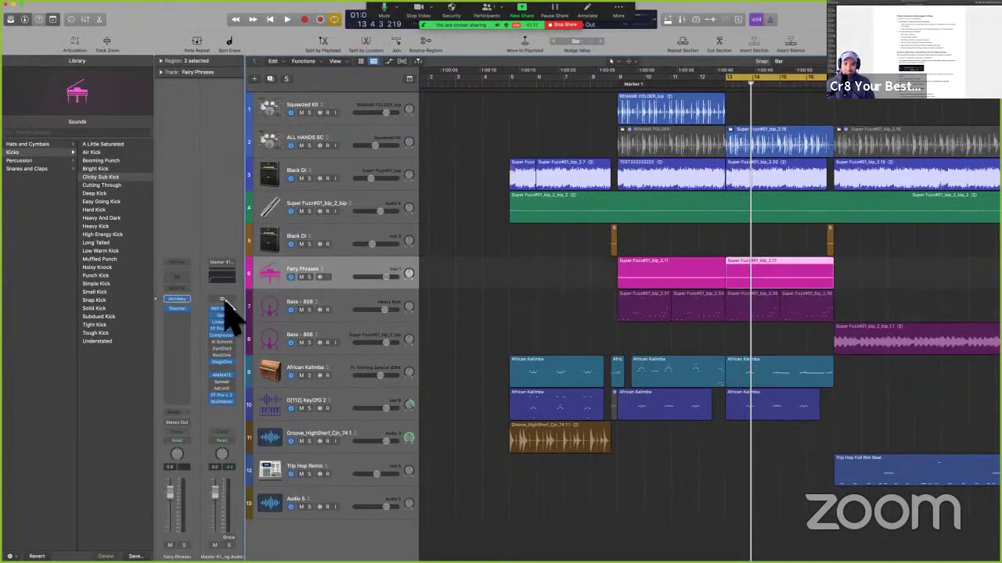
# Open Alchemy on the Fairy Phrases channel strip, reposition its window, and show the preset browser
pyautogui.click(178, 300)
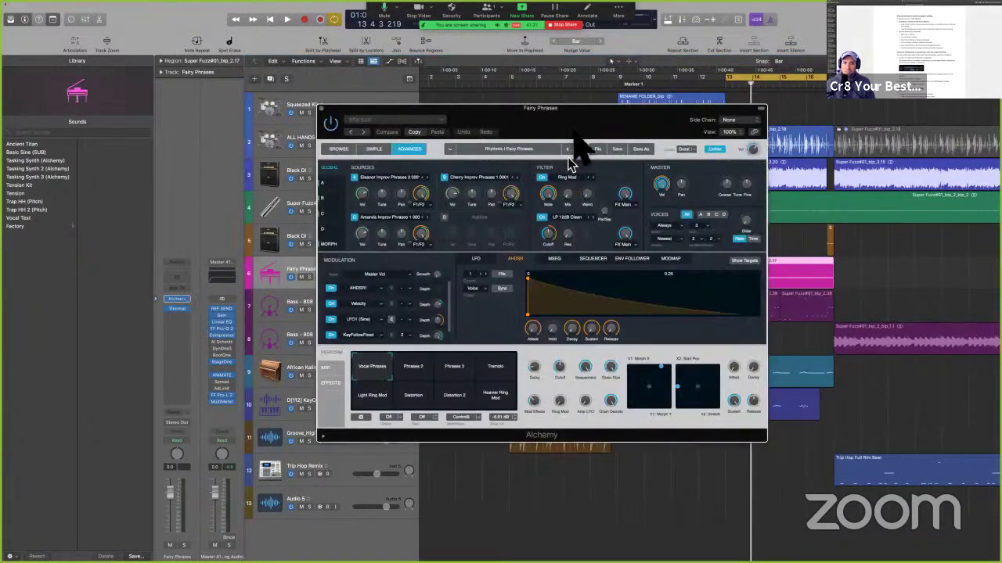
pyautogui.moveTo(565, 129); pyautogui.dragTo(448, 125)
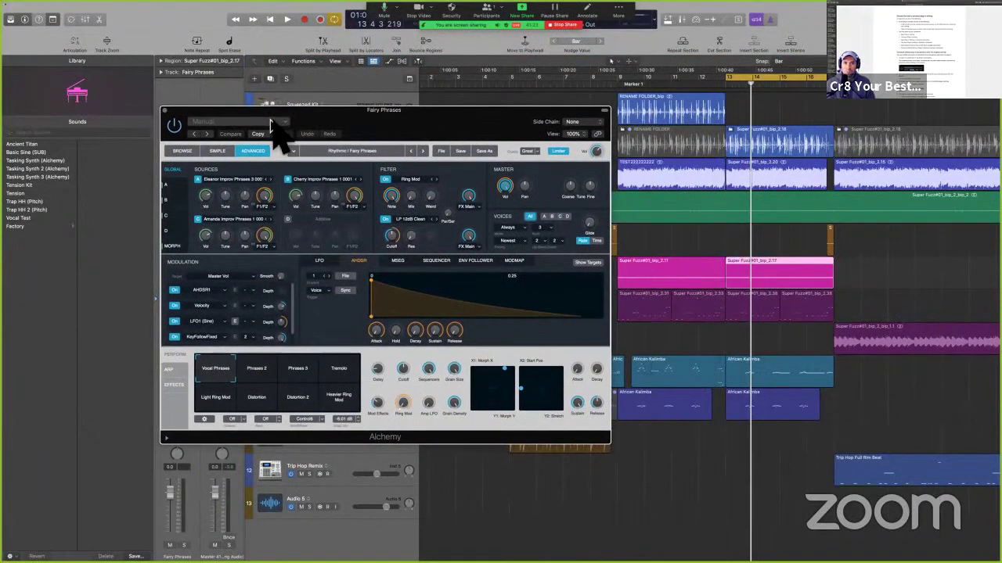
pyautogui.click(182, 152)
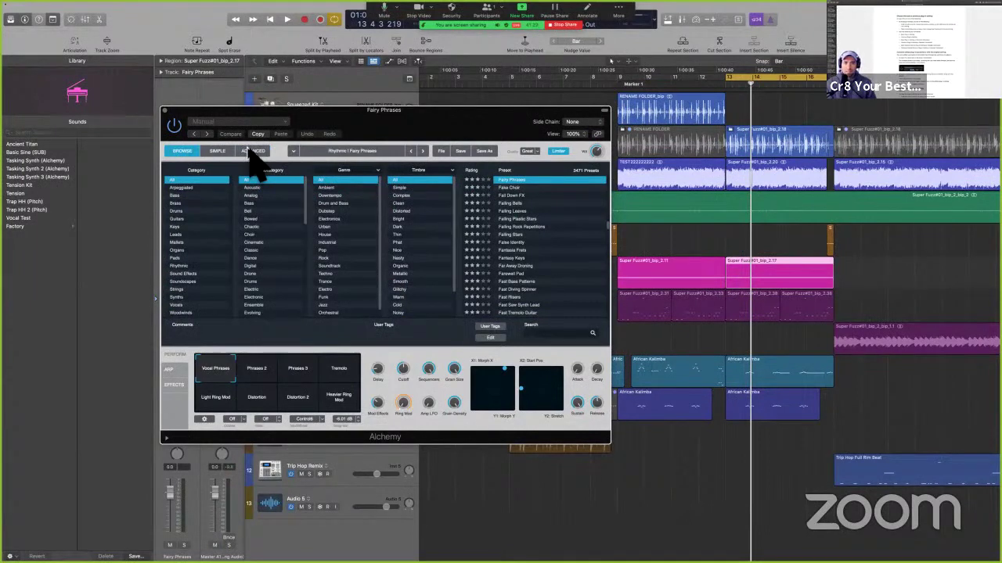
pyautogui.click(263, 126)
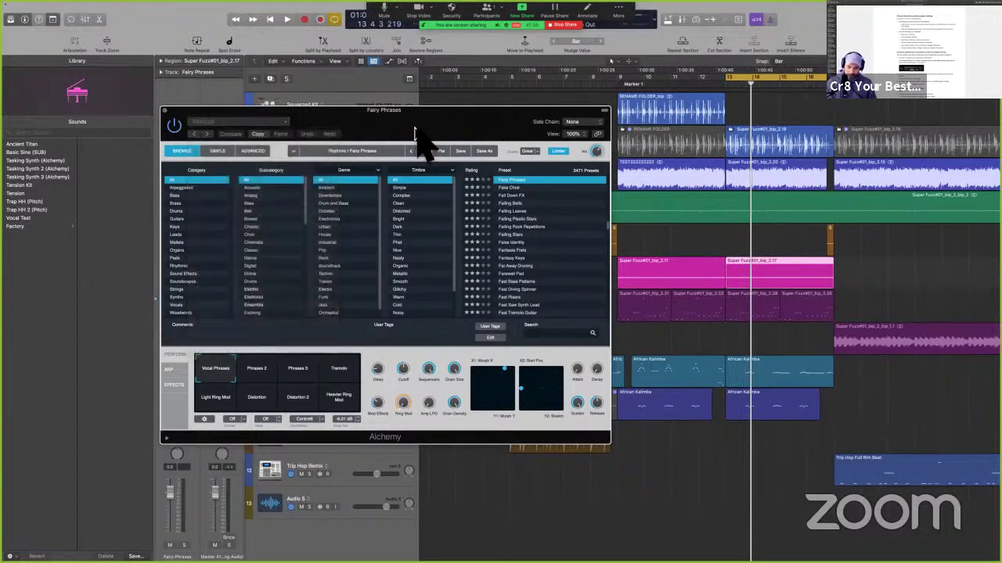
# Step forward through Alchemy's plug-in settings to White Out and Ancient Titan, auditioning them with the Fairy Phrases track soloed
pyautogui.press(']')
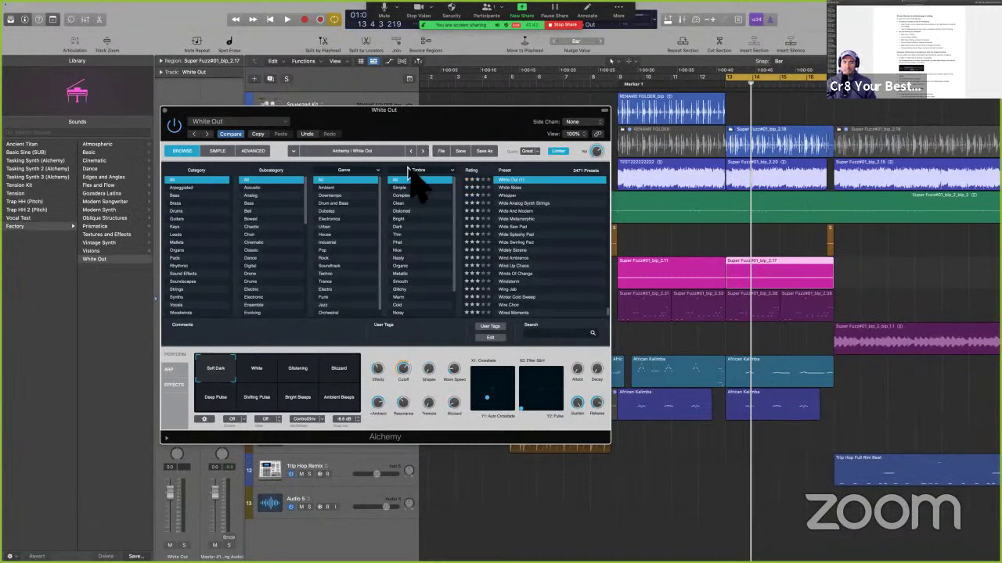
pyautogui.press('s')
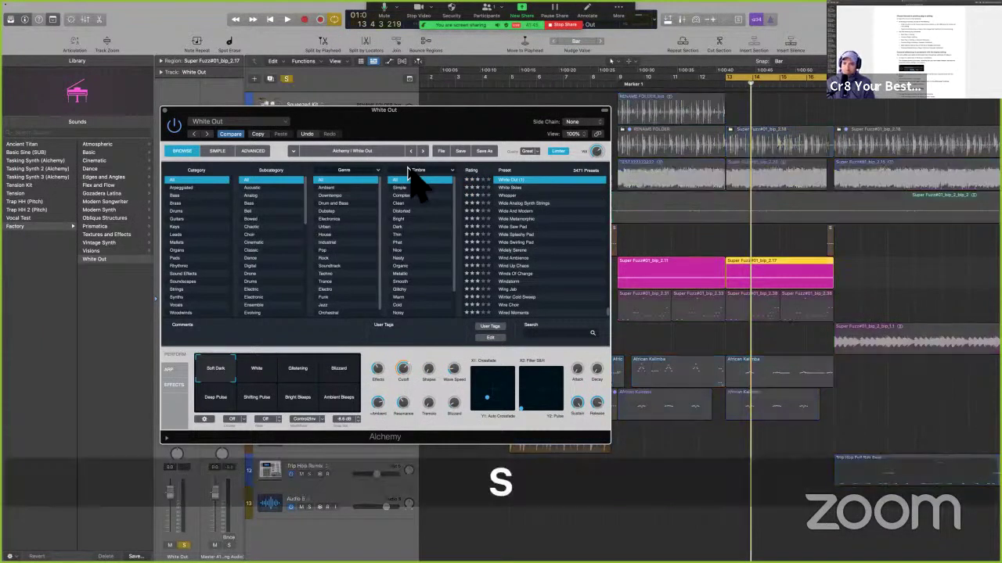
pyautogui.press('space')
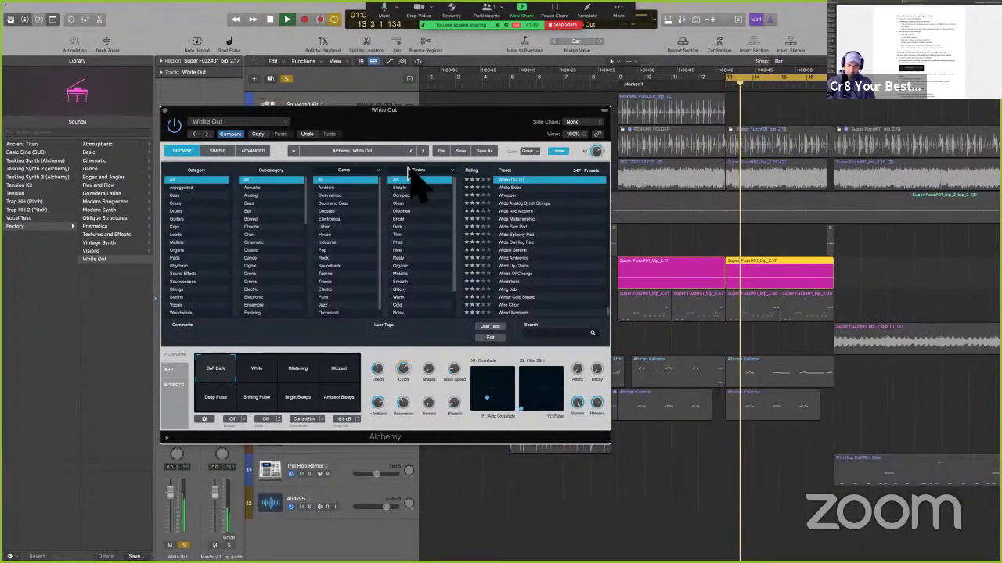
pyautogui.press(']')
pyautogui.press('space')
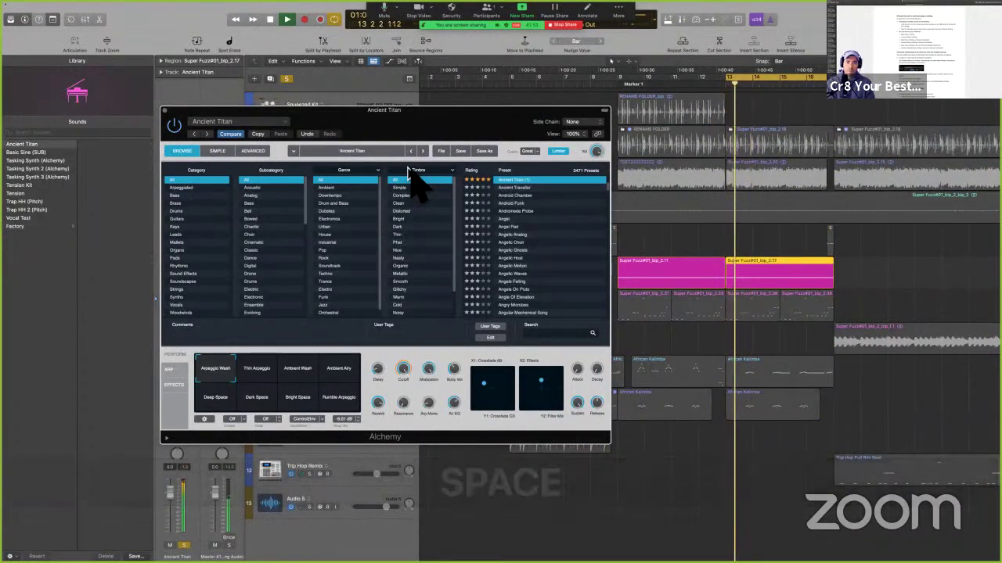
pyautogui.press('s')
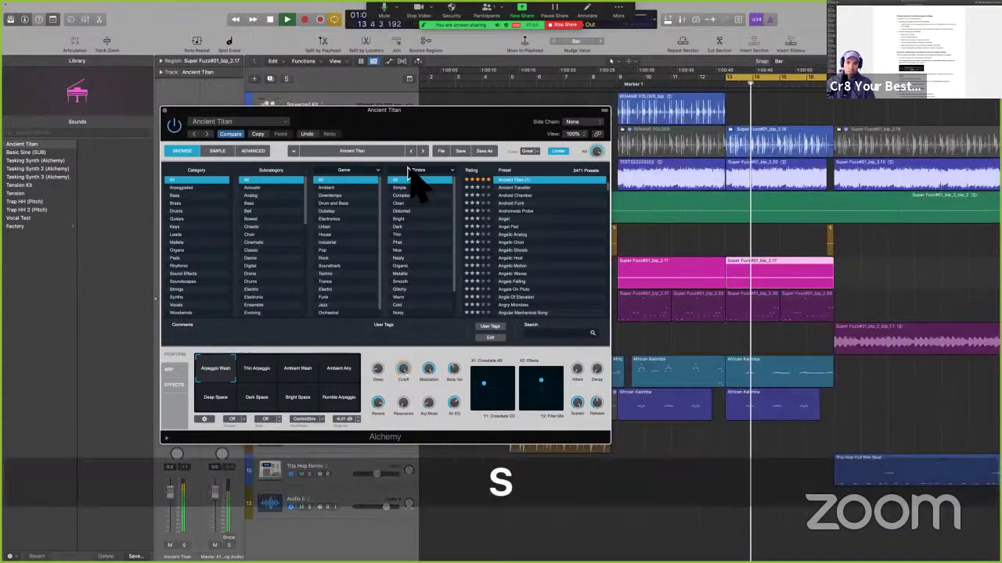
pyautogui.press('s')
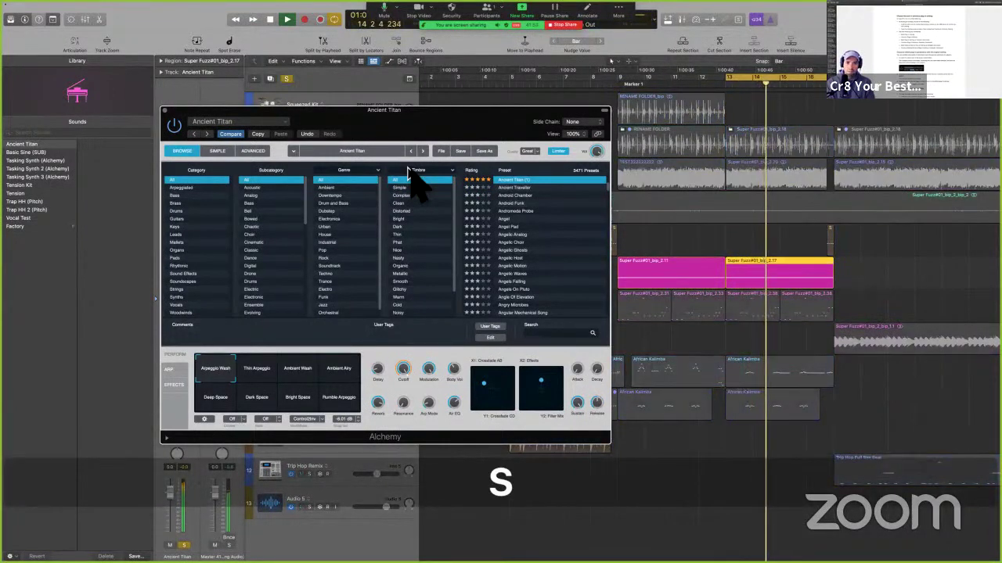
pyautogui.press('space')
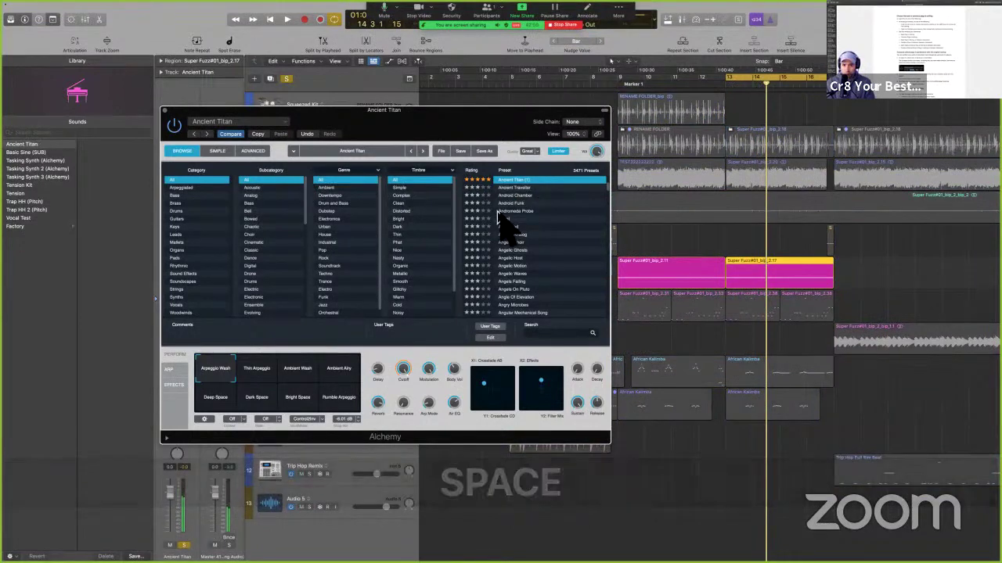
# Search the Alchemy presets for "fairy t" and load Fairy Phrases
pyautogui.click(557, 334)
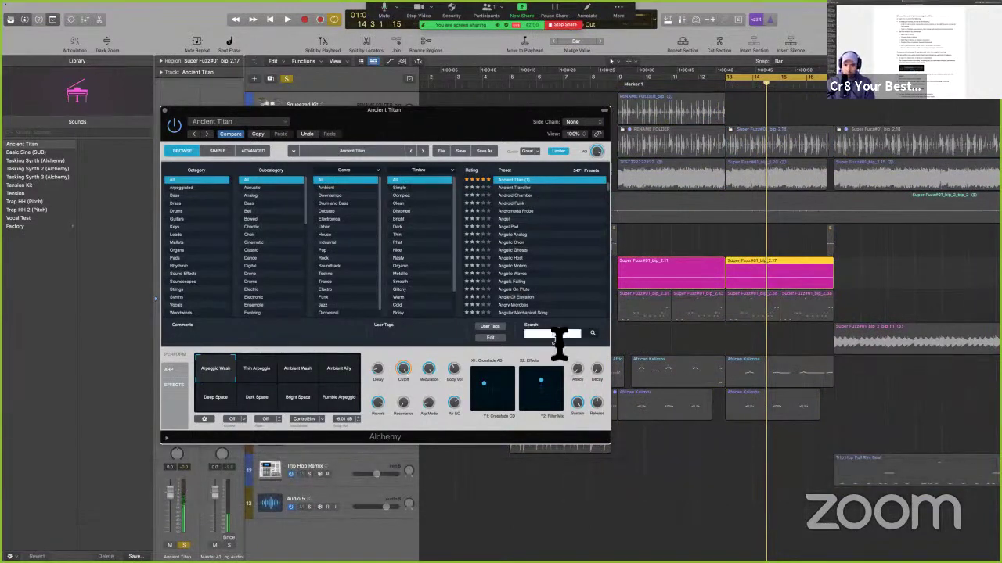
pyautogui.write('fairy t')
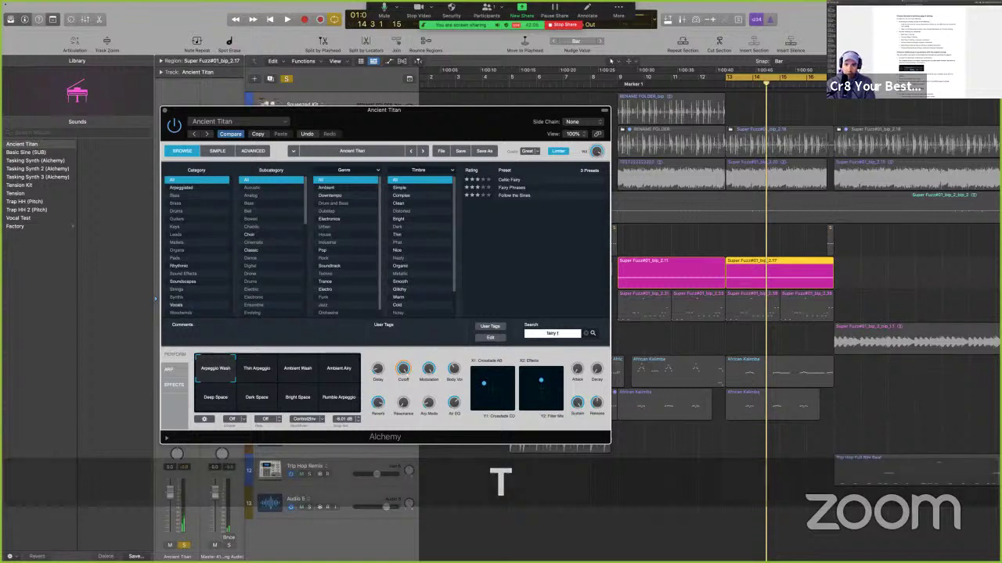
pyautogui.click(535, 188)
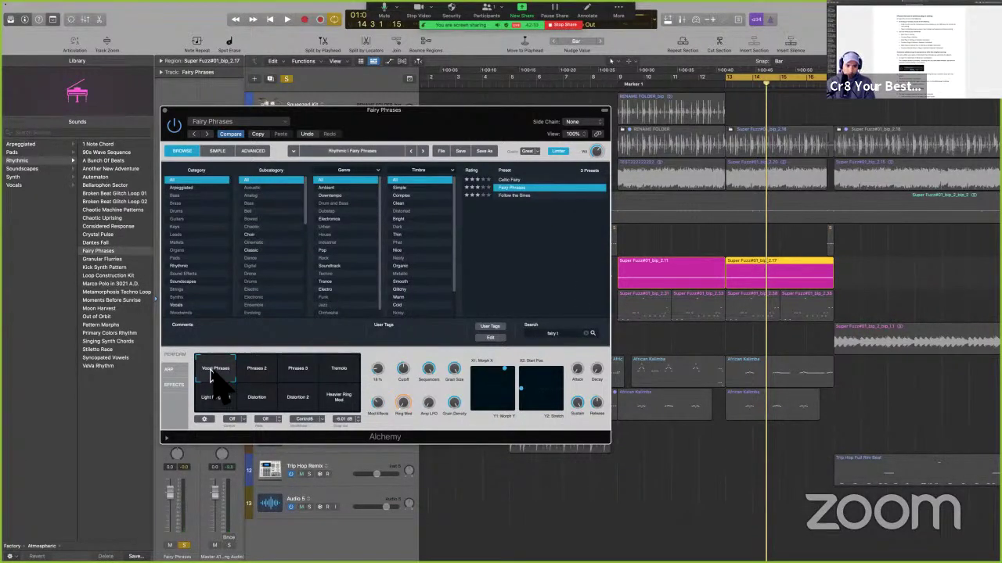
# Play the project with the track unsoloed, audition Alchemy's Transform Pad snapshots ending near Phrases 3, then close the plug-in window and stop playback
pyautogui.press('space')
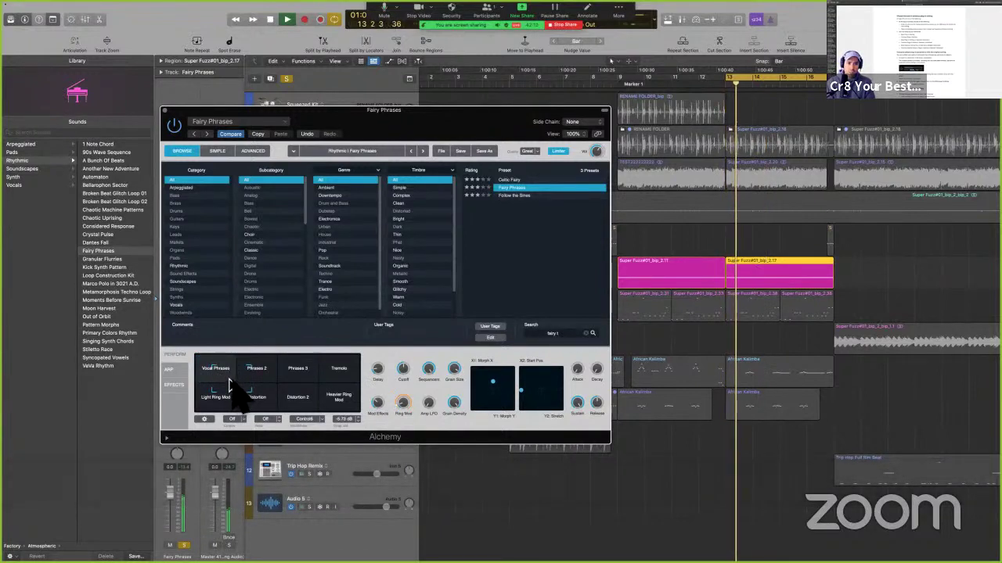
pyautogui.press('s')
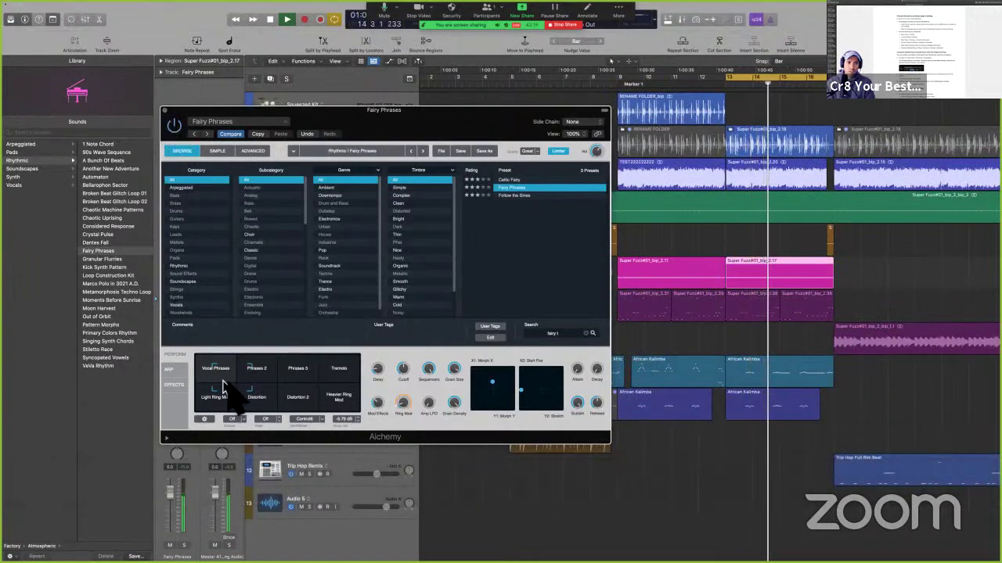
pyautogui.click(257, 371)
pyautogui.click(302, 382)
pyautogui.click(337, 369)
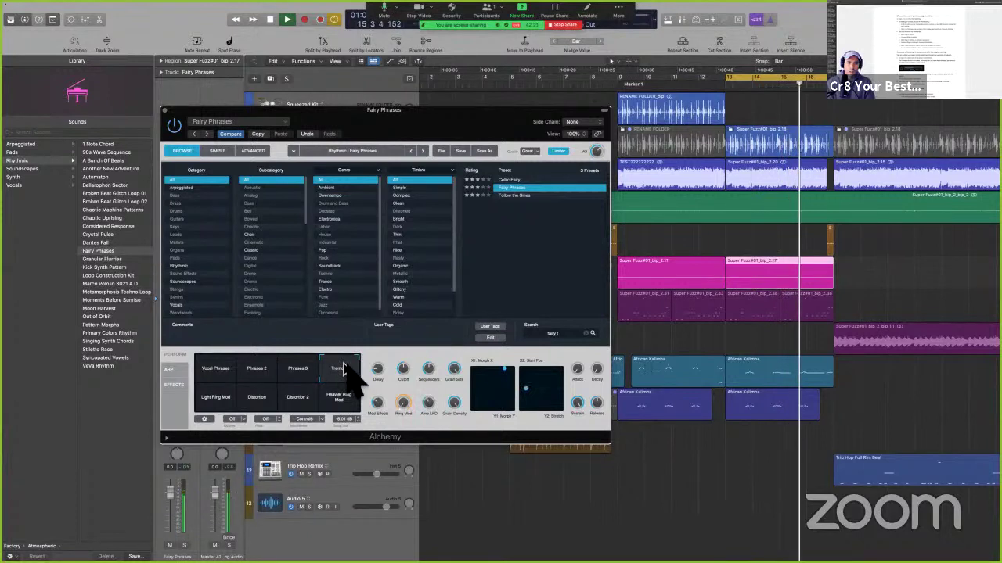
pyautogui.moveTo(344, 364); pyautogui.dragTo(305, 364)
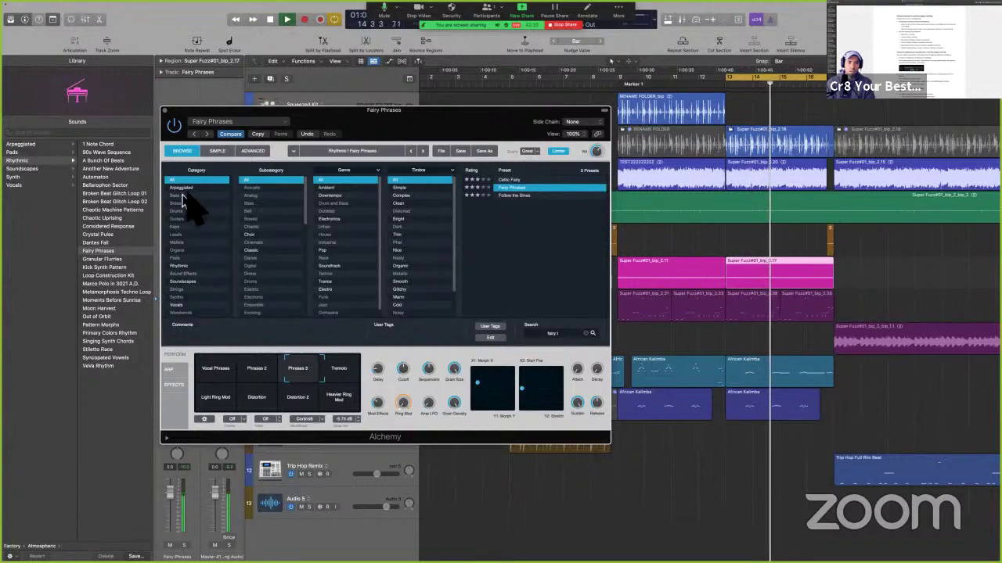
pyautogui.click(163, 111)
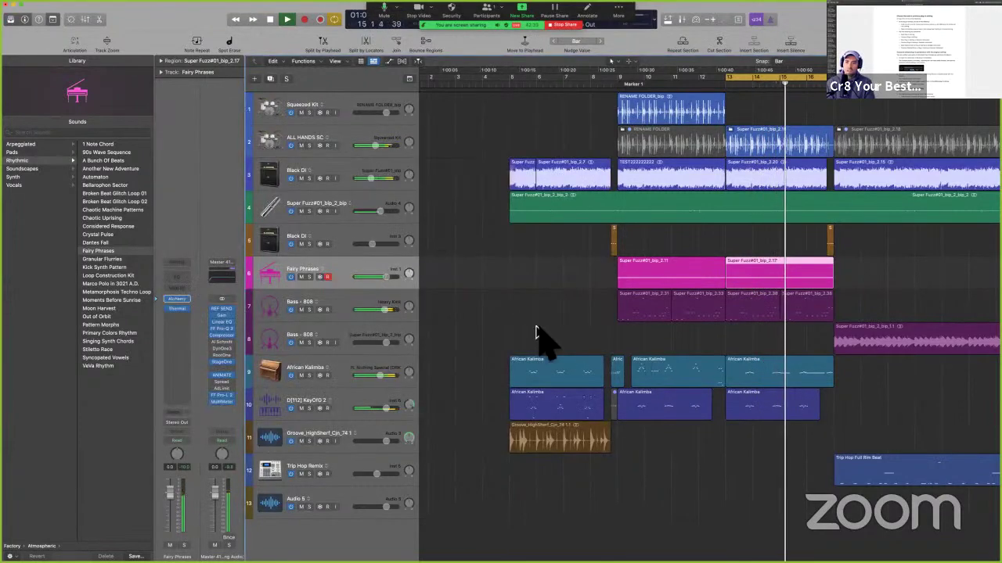
pyautogui.press('space')
# Switch to the Logic Pro User Guide PDF and review the key commands and plug-in window methods for choosing the next or previous setting
pyautogui.hotkey('ctrl', 'Left')
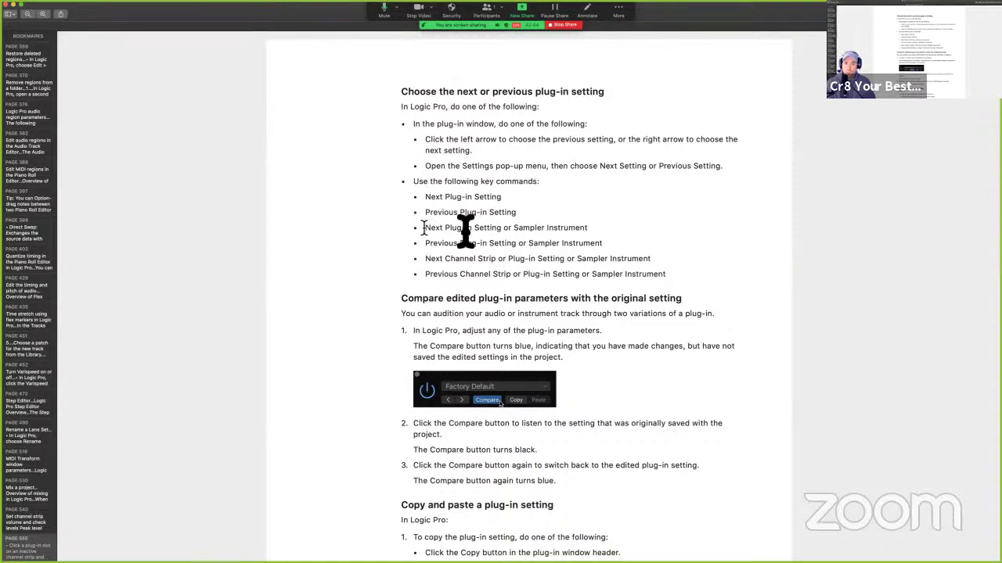
pyautogui.moveTo(422, 227); pyautogui.dragTo(589, 229)
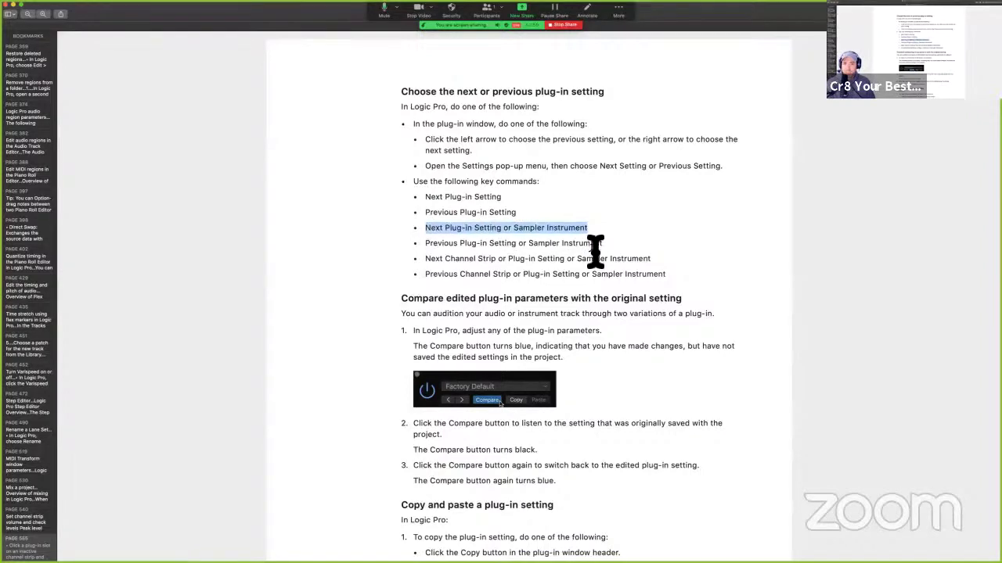
pyautogui.moveTo(423, 243); pyautogui.dragTo(651, 245)
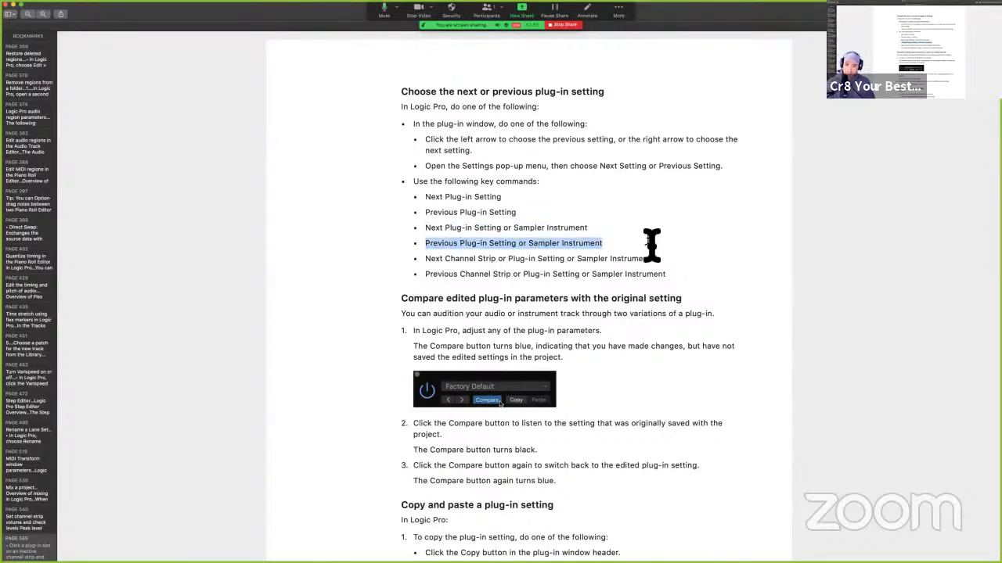
pyautogui.click(514, 264)
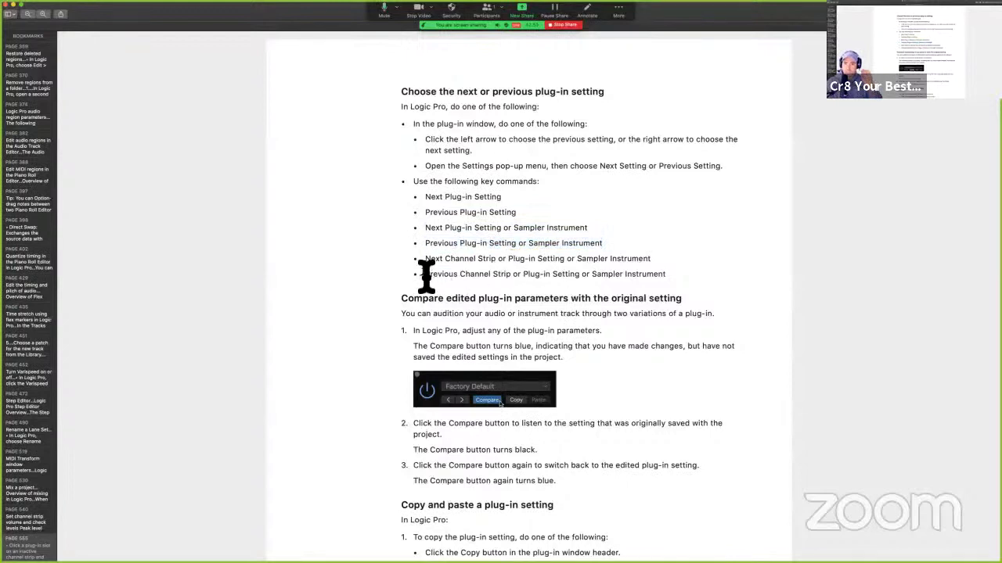
pyautogui.tripleClick(661, 260)
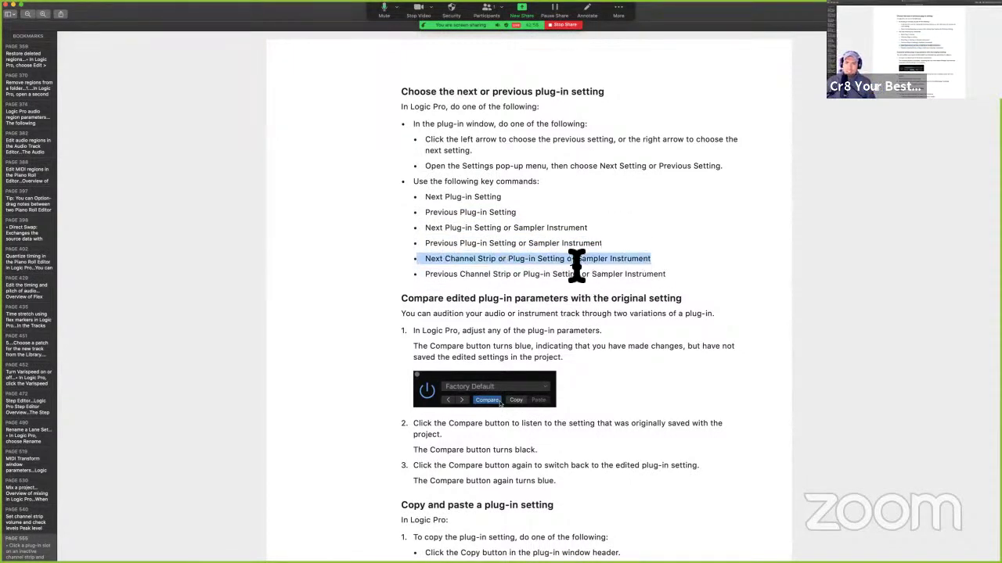
pyautogui.click(483, 197)
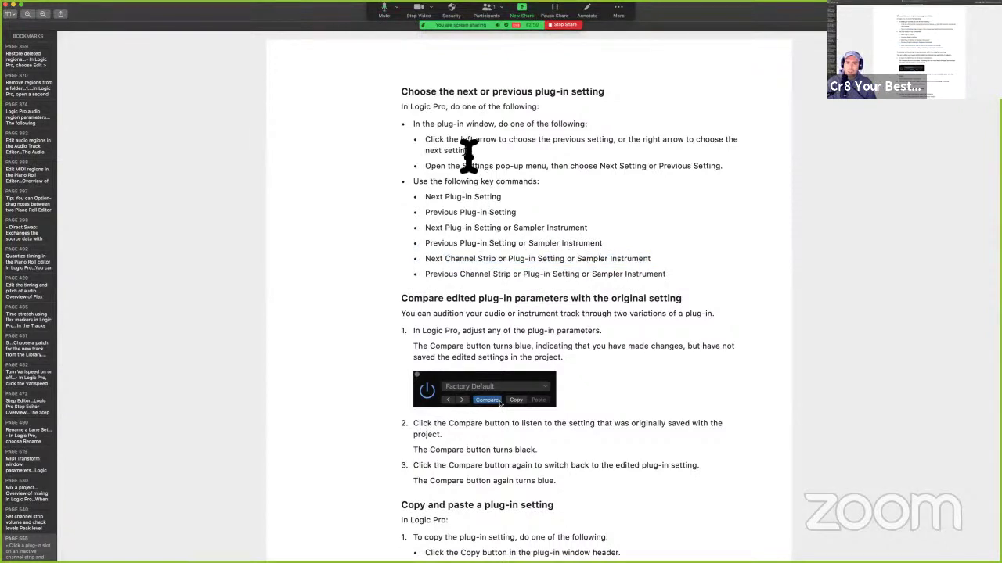
pyautogui.moveTo(426, 141); pyautogui.dragTo(415, 167)
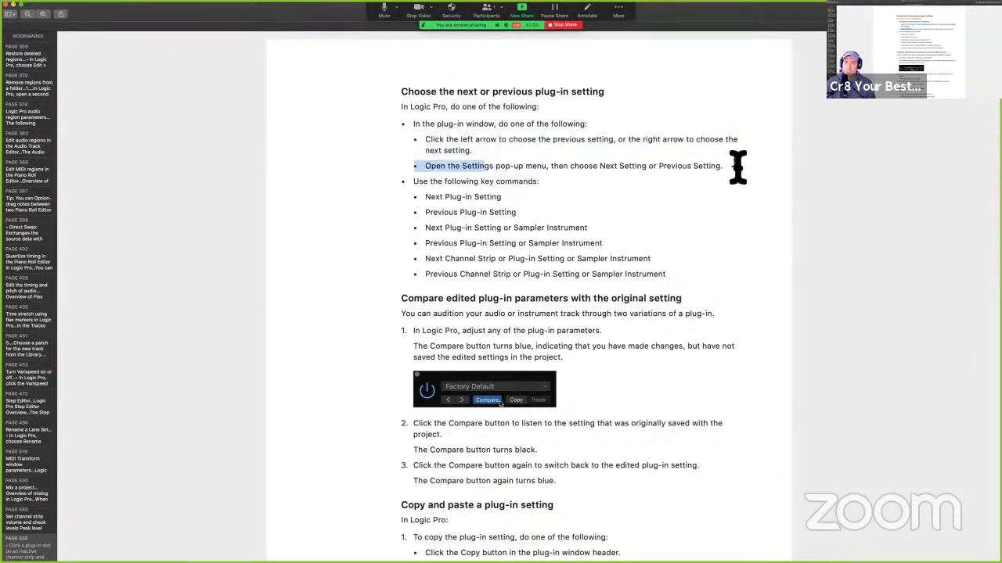
pyautogui.moveTo(738, 167); pyautogui.dragTo(729, 171)
# Switch to Logic Pro, reopen Alchemy on the Fairy Phrases channel, inspect its Settings pop-up menu without choosing anything, and reposition the plug-in window
pyautogui.hotkey('ctrl', 'Right')
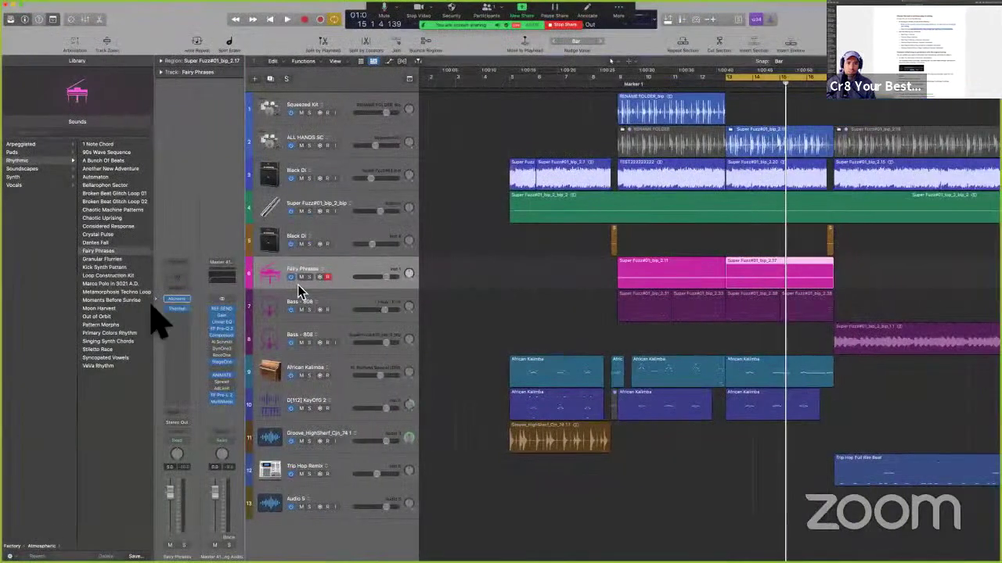
pyautogui.click(178, 300)
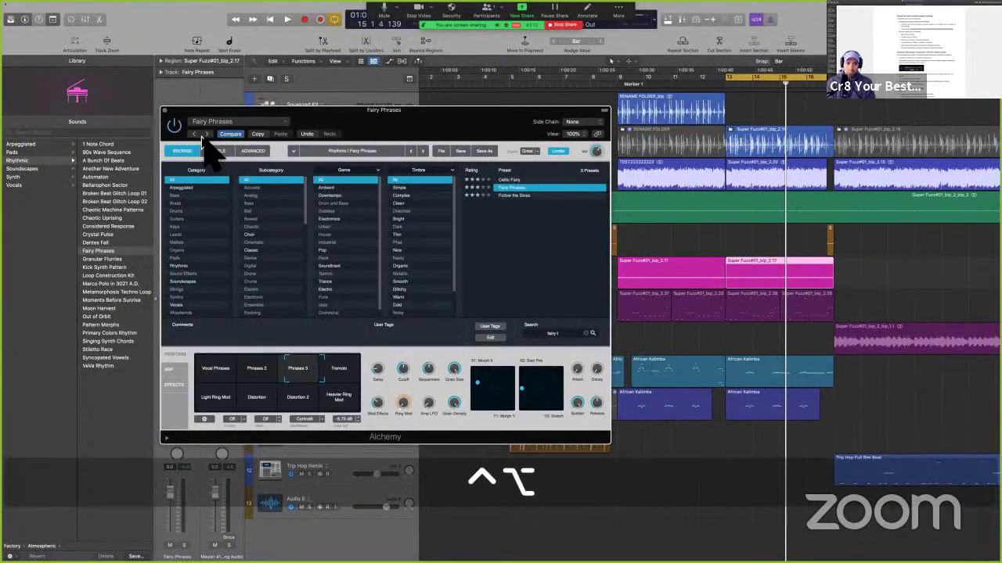
pyautogui.hotkey('ctrl', 'alt')
pyautogui.press('ctrl+alt+super+m')
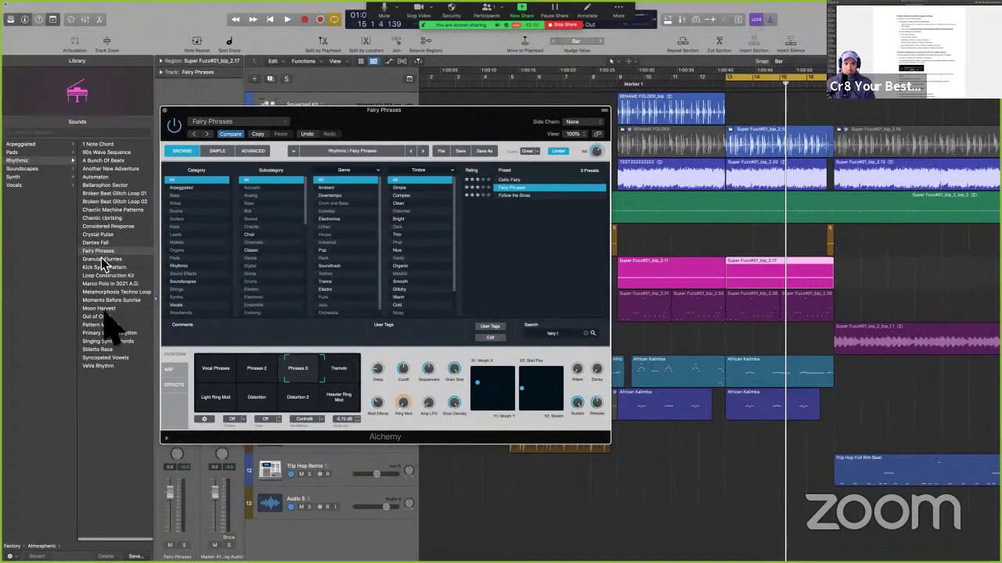
pyautogui.click(232, 123)
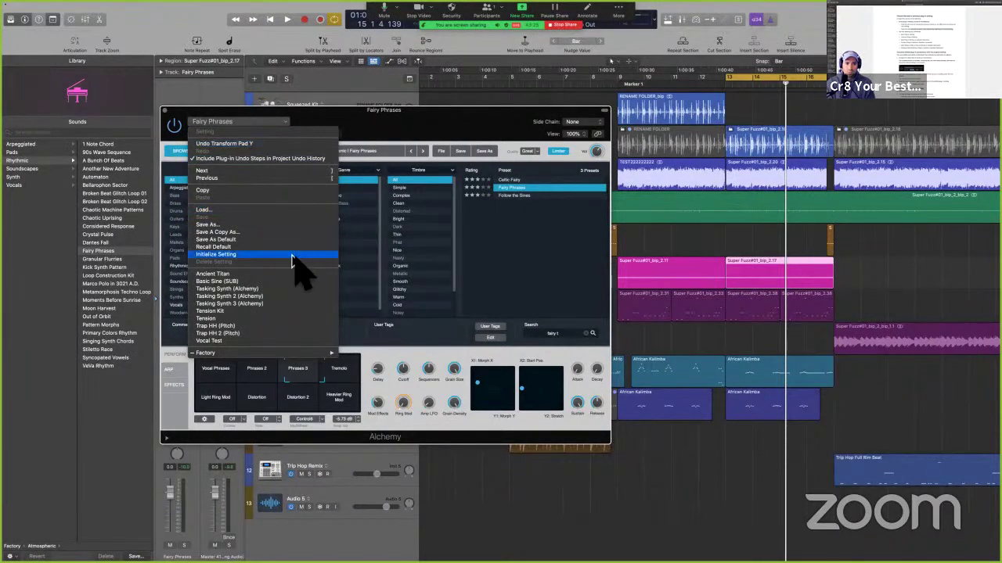
pyautogui.click(403, 135)
pyautogui.moveTo(413, 134); pyautogui.dragTo(493, 132)
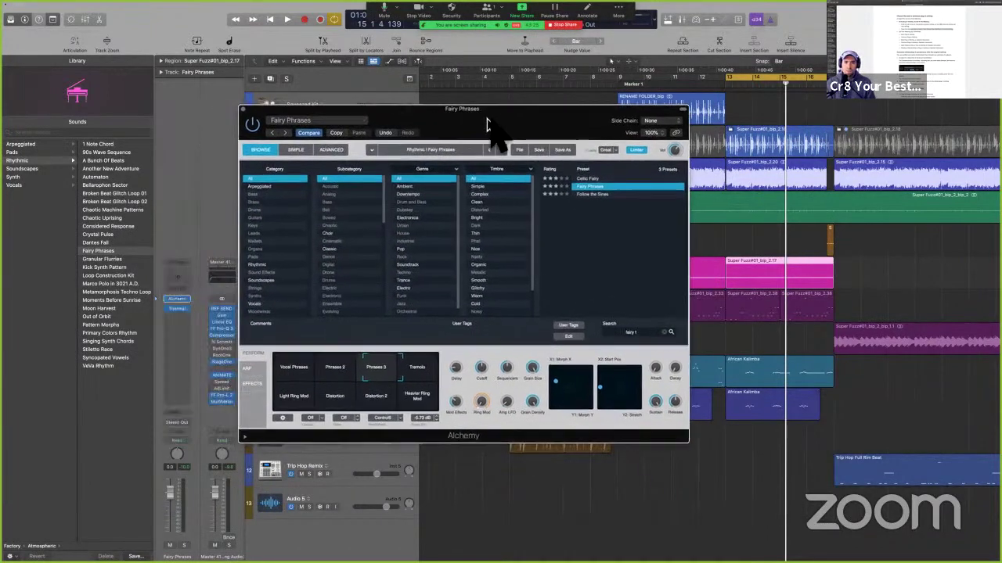
# Check the guide's Settings pop-up menu instruction against Alchemy's preset list and snapshot options menu, closing both without choosing anything
pyautogui.click(462, 153)
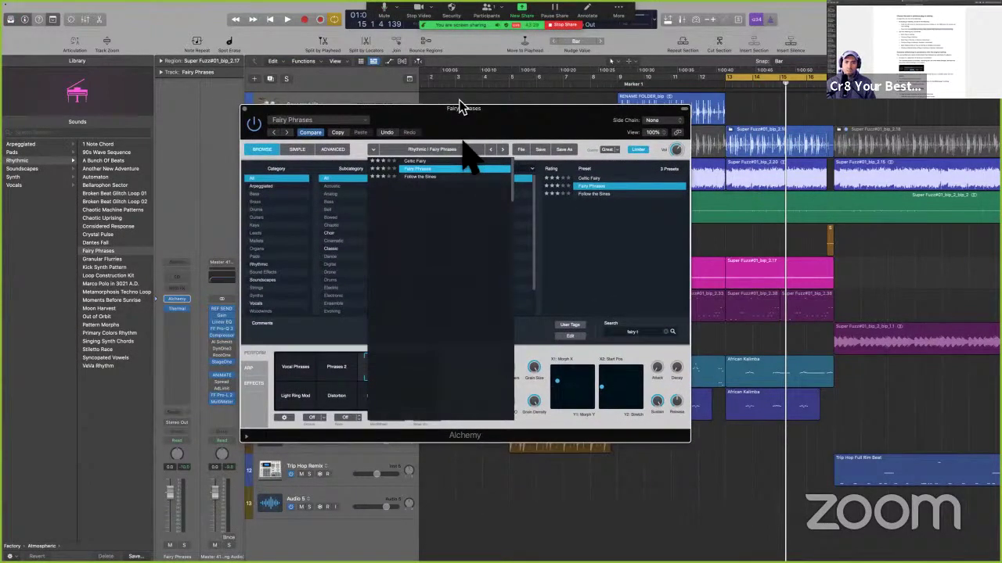
pyautogui.hotkey('ctrl', 'Left')
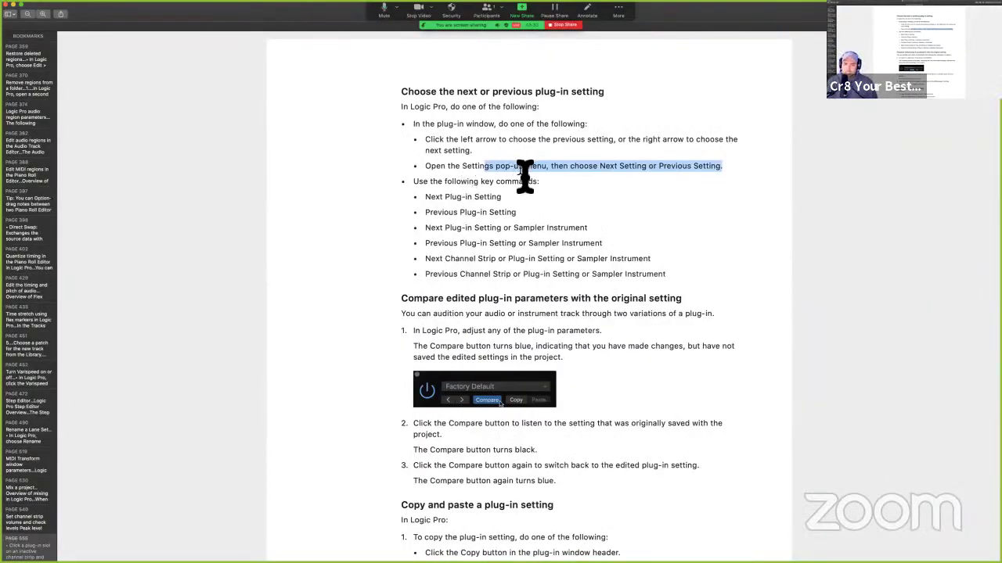
pyautogui.hotkey('ctrl', 'Right')
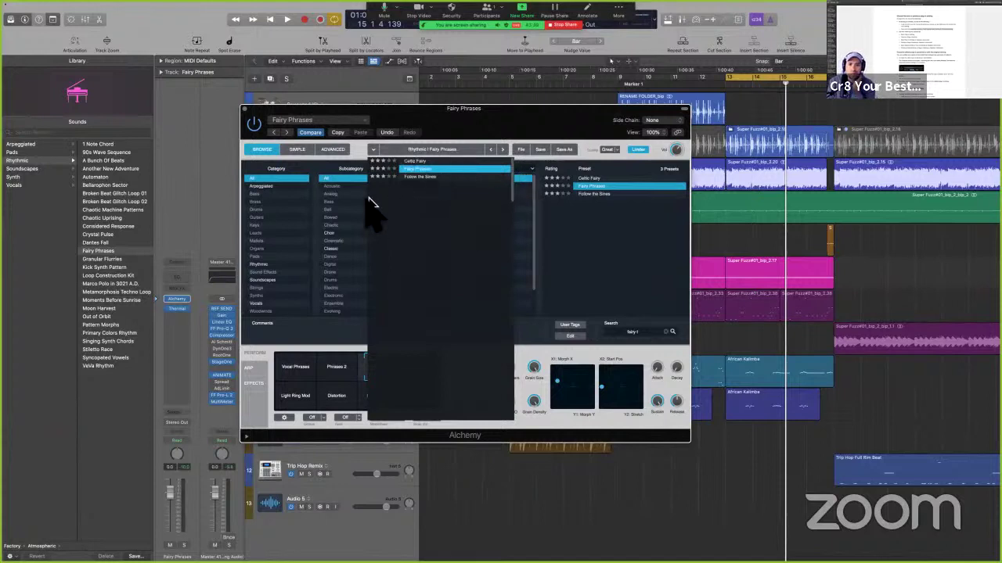
pyautogui.click(373, 148)
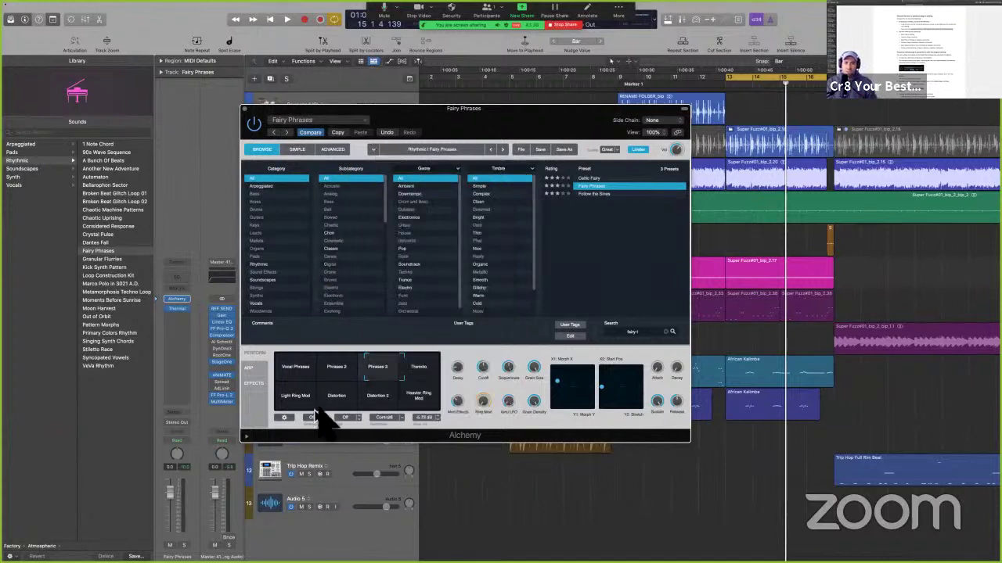
pyautogui.hotkey('ctrl', 'Left')
pyautogui.hotkey('ctrl', 'Right')
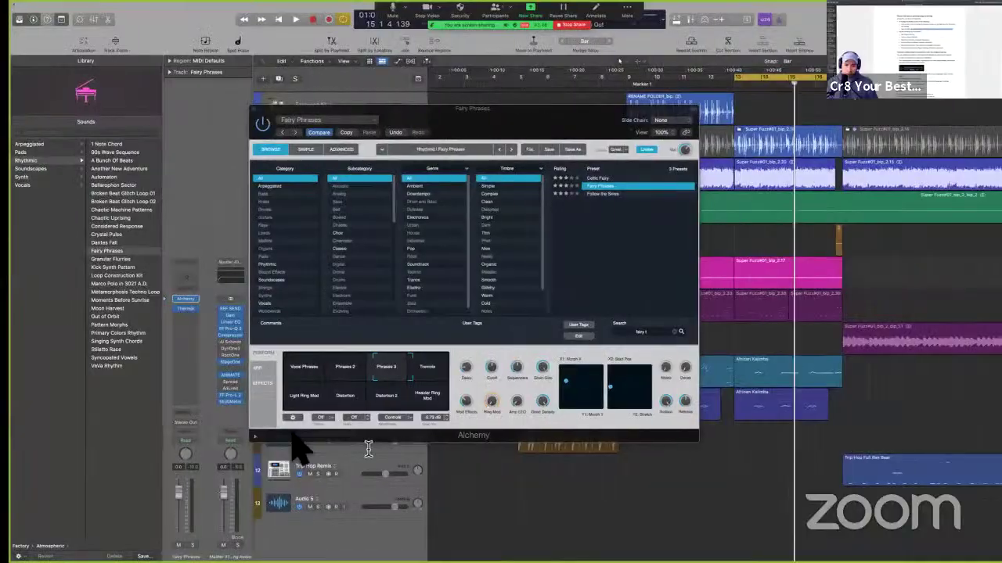
pyautogui.click(284, 418)
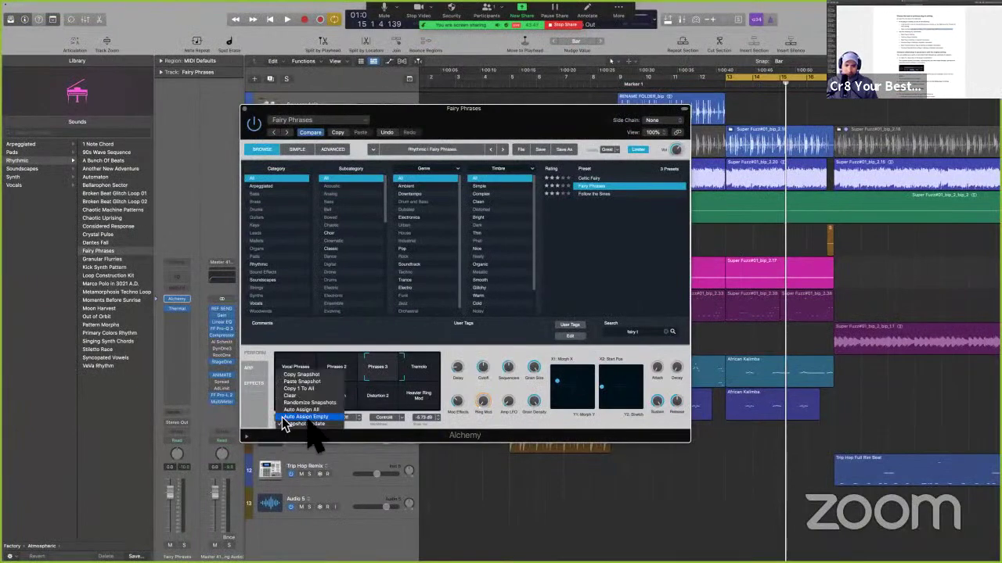
pyautogui.click(443, 390)
# Recheck the Settings pop-up menu line in the guide, inspect the Fairy Phrases channel strip's Setting menu, and close the Alchemy window
pyautogui.hotkey('ctrl', 'Left')
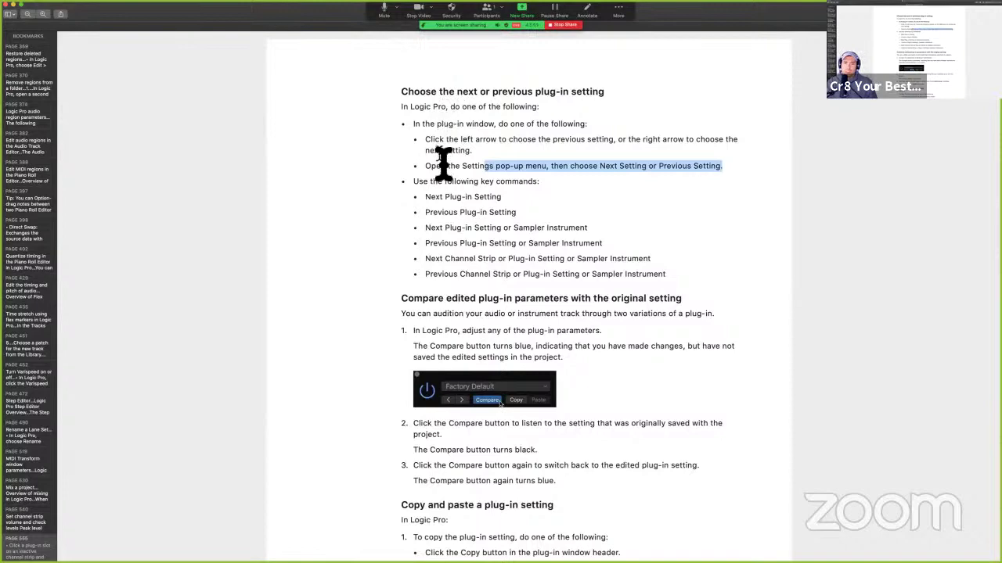
pyautogui.moveTo(443, 168); pyautogui.dragTo(475, 168)
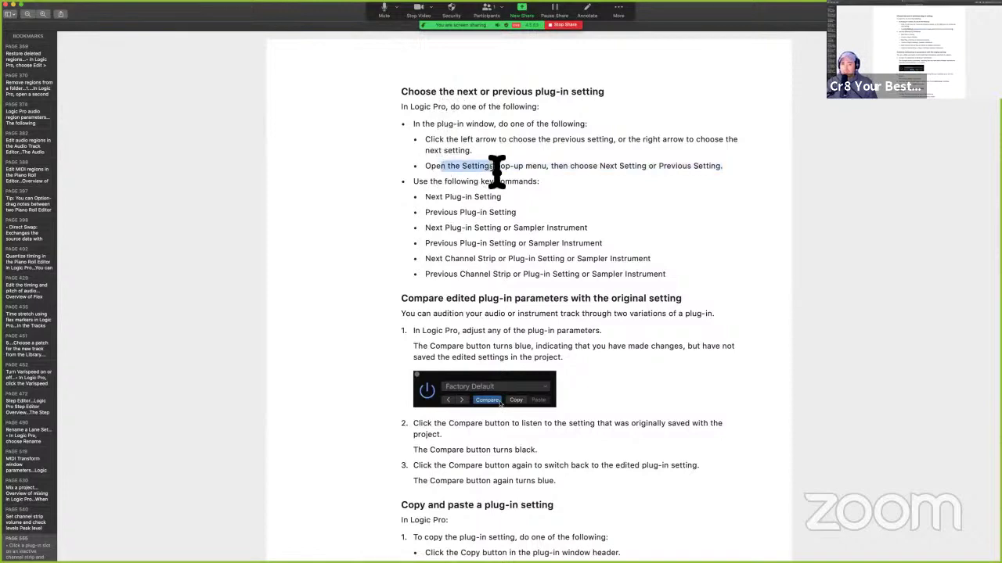
pyautogui.hotkey('ctrl', 'Right')
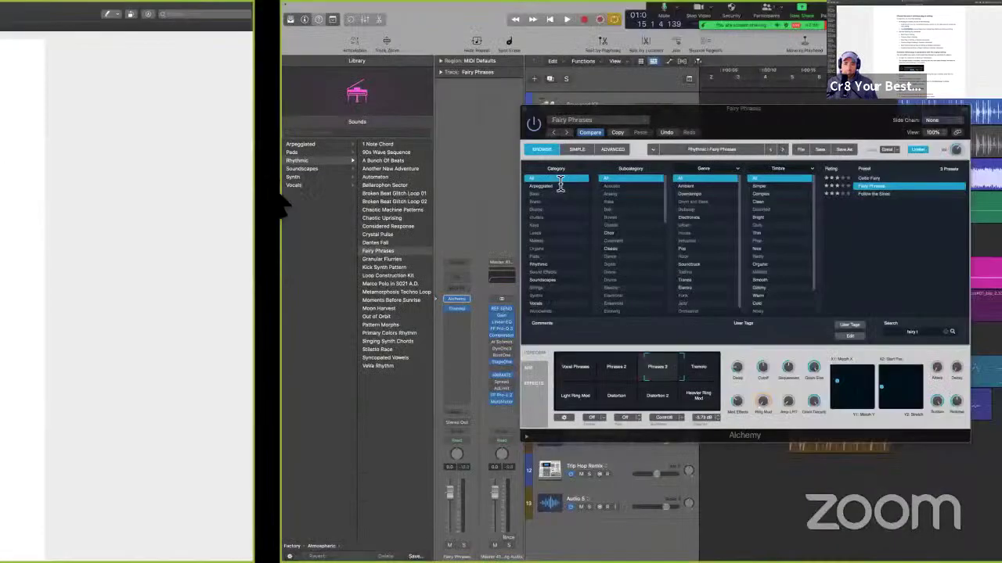
pyautogui.click(177, 266)
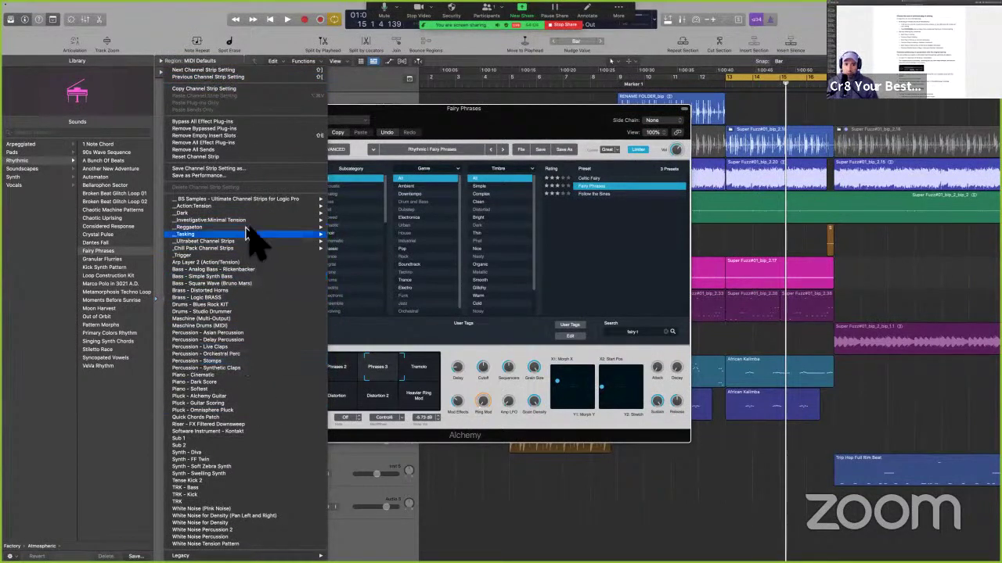
pyautogui.click(438, 179)
pyautogui.click(245, 110)
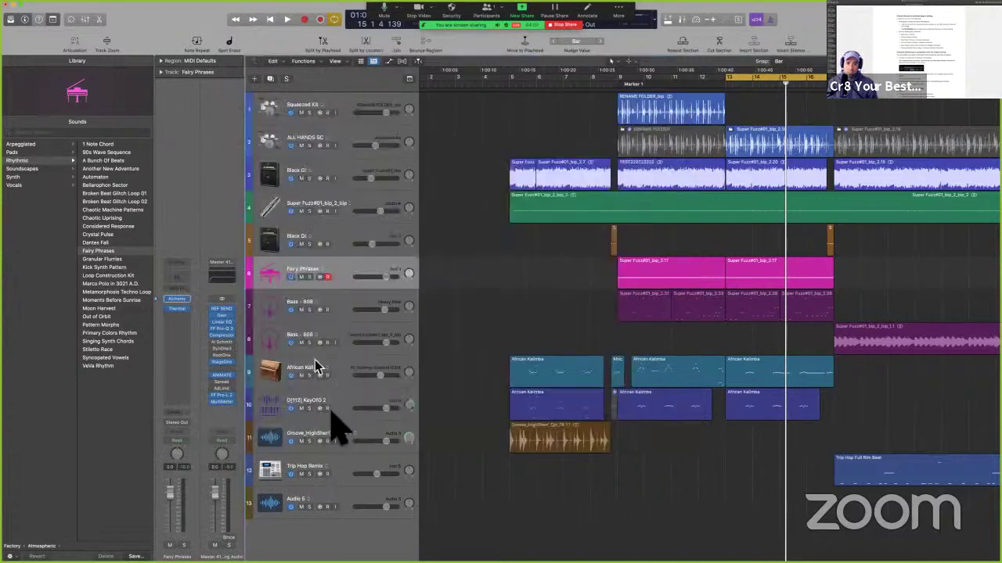
# Select the Audio 5 track and set its channel strip input to No Input
pyautogui.click(339, 499)
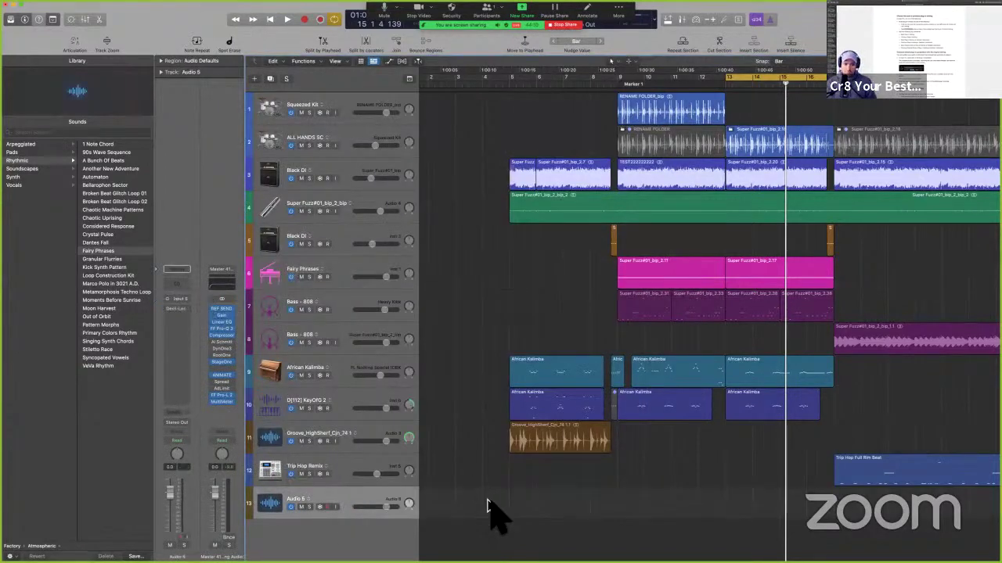
pyautogui.press('super+Left')
pyautogui.press('super+Left')
pyautogui.press('super+Right')
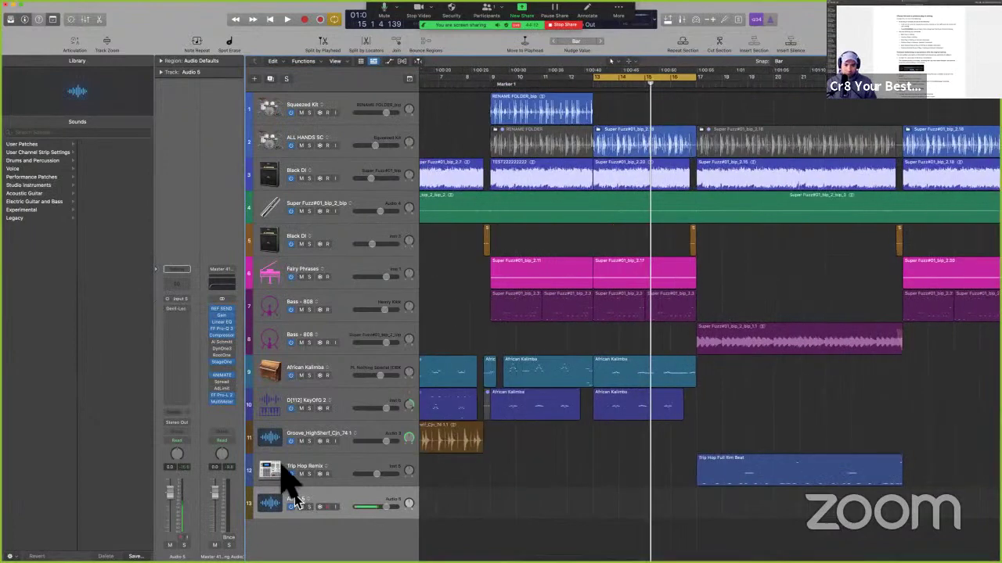
pyautogui.click(185, 299)
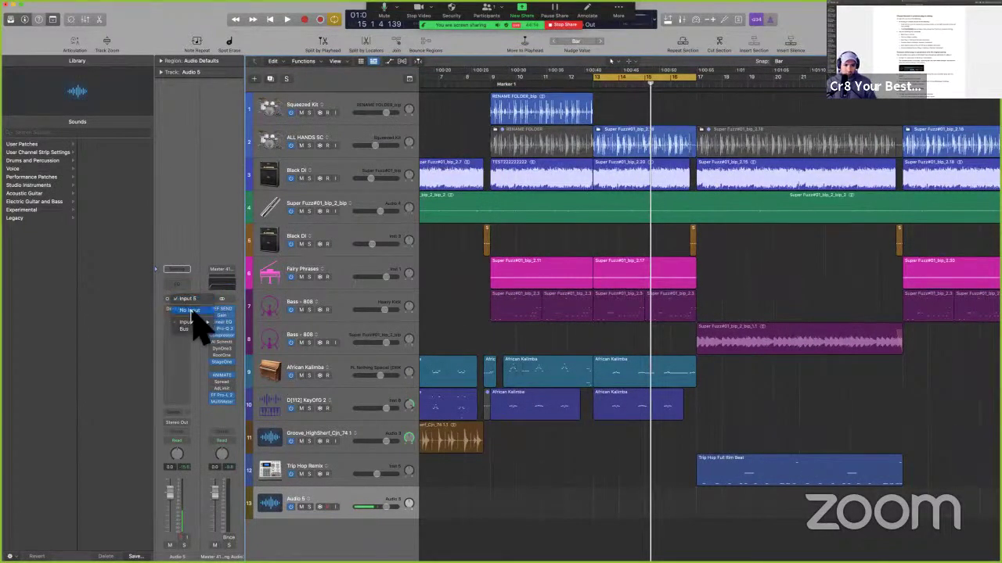
pyautogui.click(192, 312)
# Load the UTILITY Fix Bad Panning channel strip setting on the Audio 5 track
pyautogui.click(180, 270)
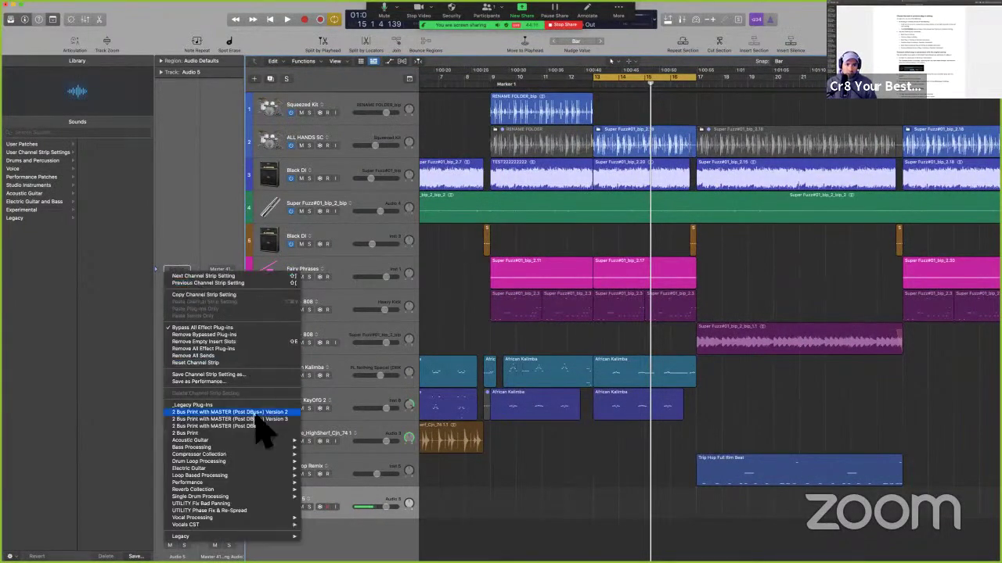
pyautogui.moveTo(253, 446)
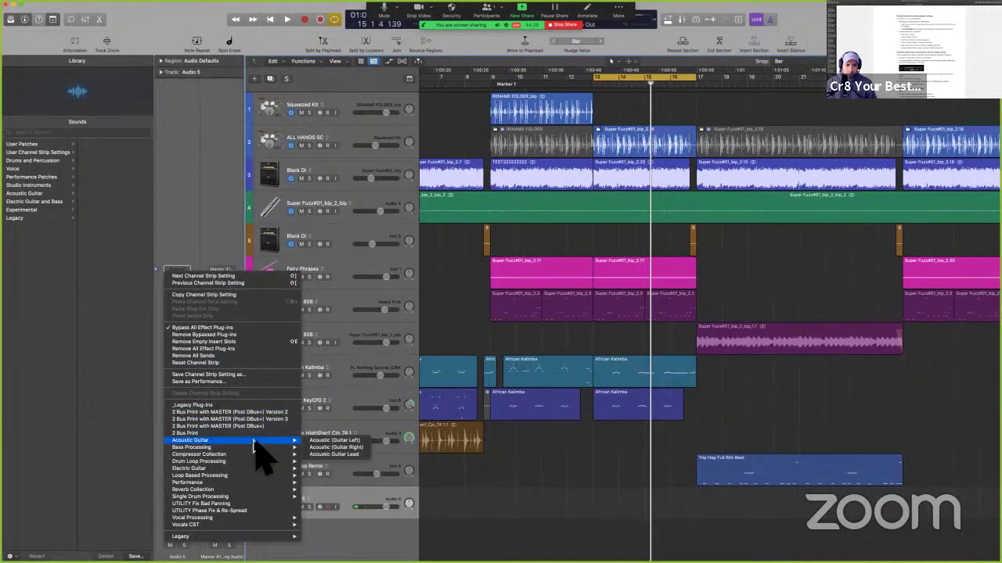
pyautogui.click(253, 504)
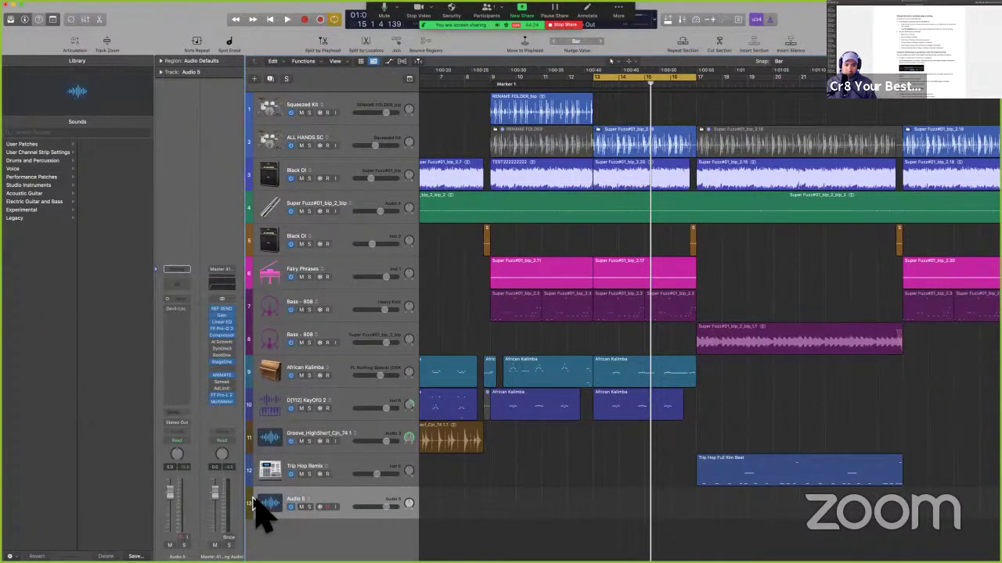
pyautogui.click(181, 271)
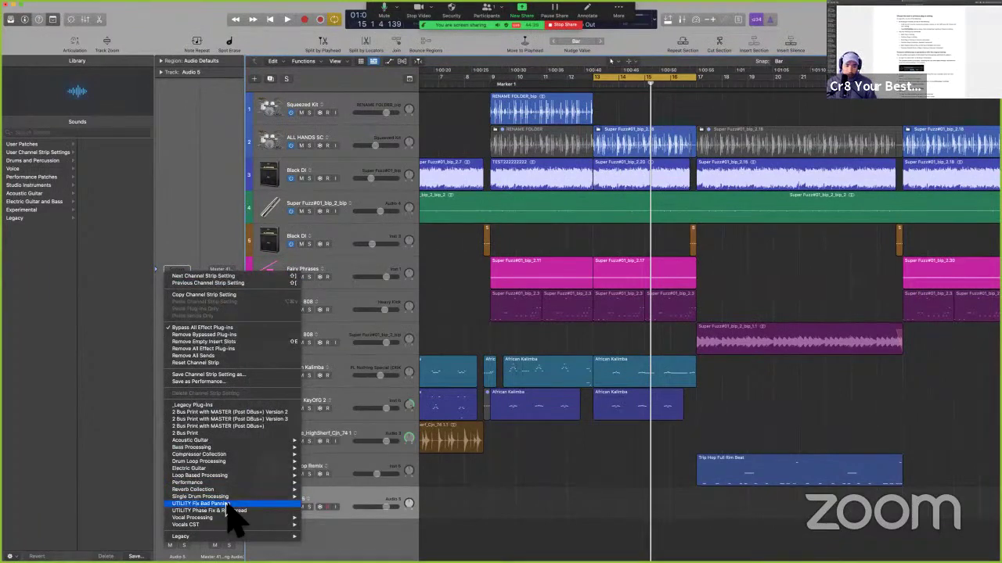
pyautogui.click(226, 505)
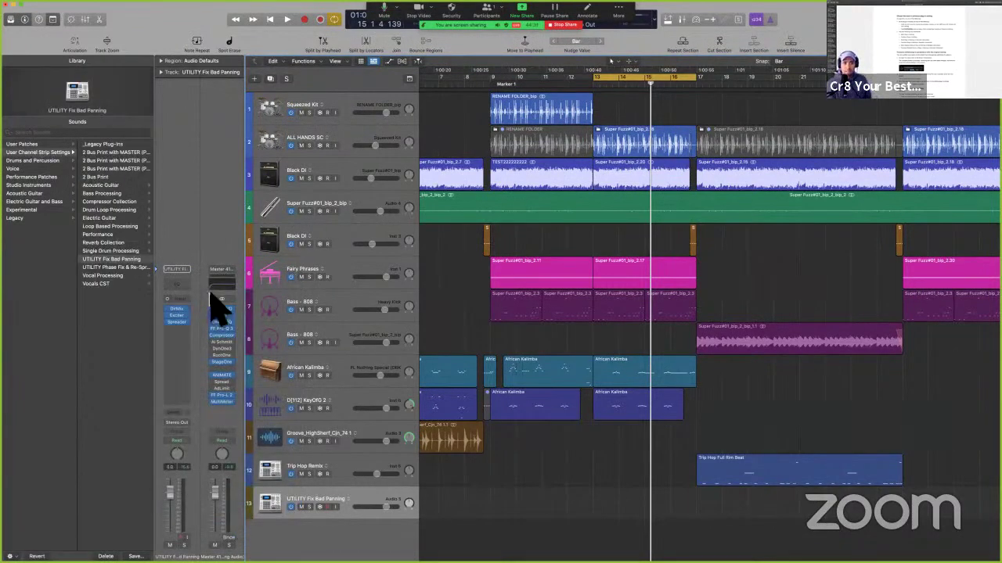
# Choose the next channel strip setting, UTILITY Phase Fix & Re-Spread, and step between the two, ending on UTILITY Fix Bad Panning
pyautogui.click(183, 271)
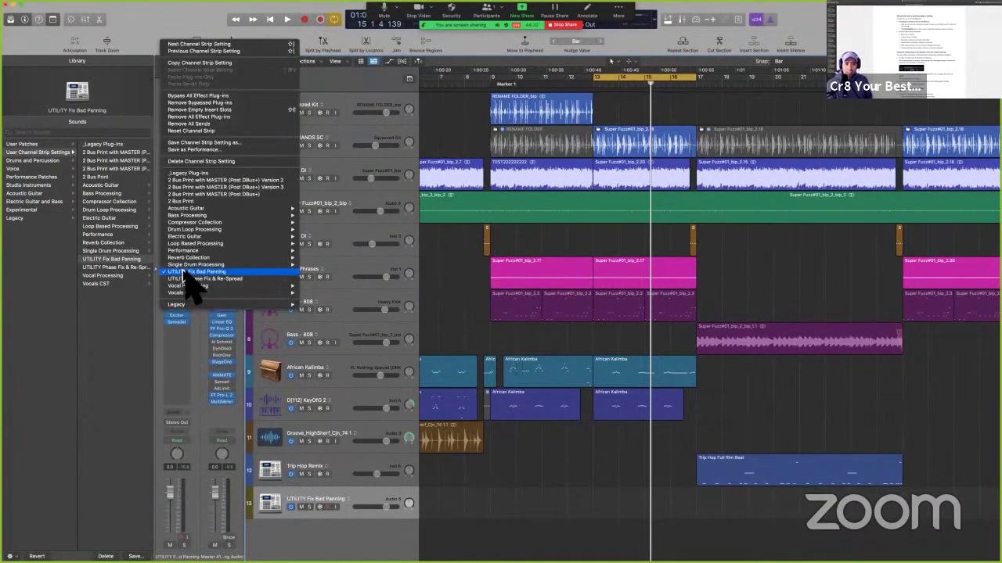
pyautogui.click(263, 44)
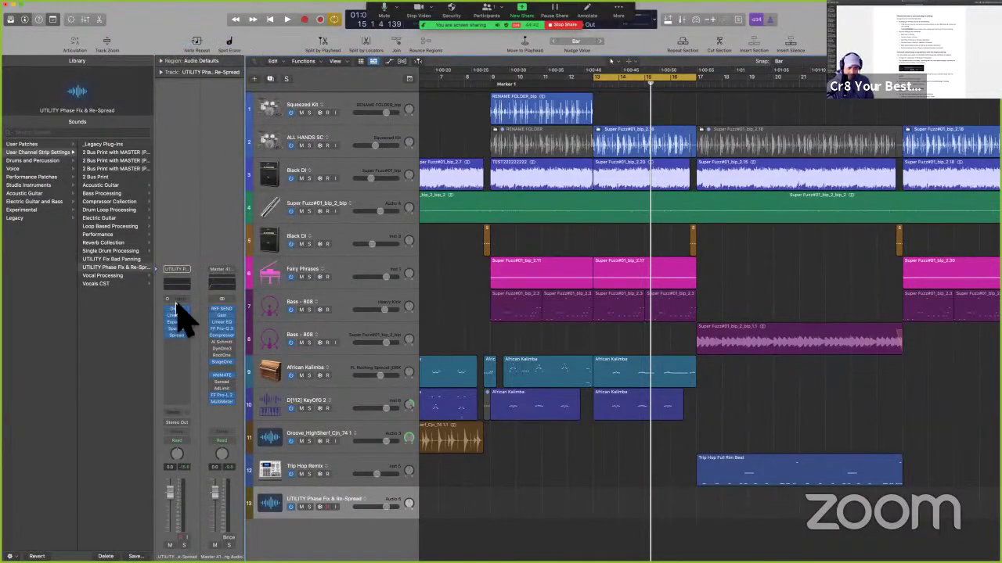
pyautogui.press('shift')
pyautogui.press('Up')
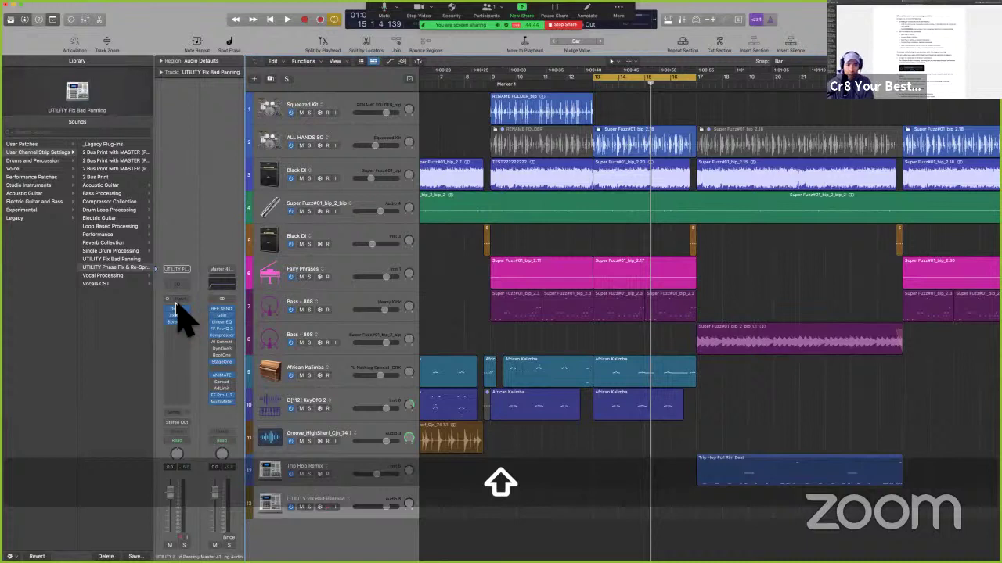
pyautogui.press('Down')
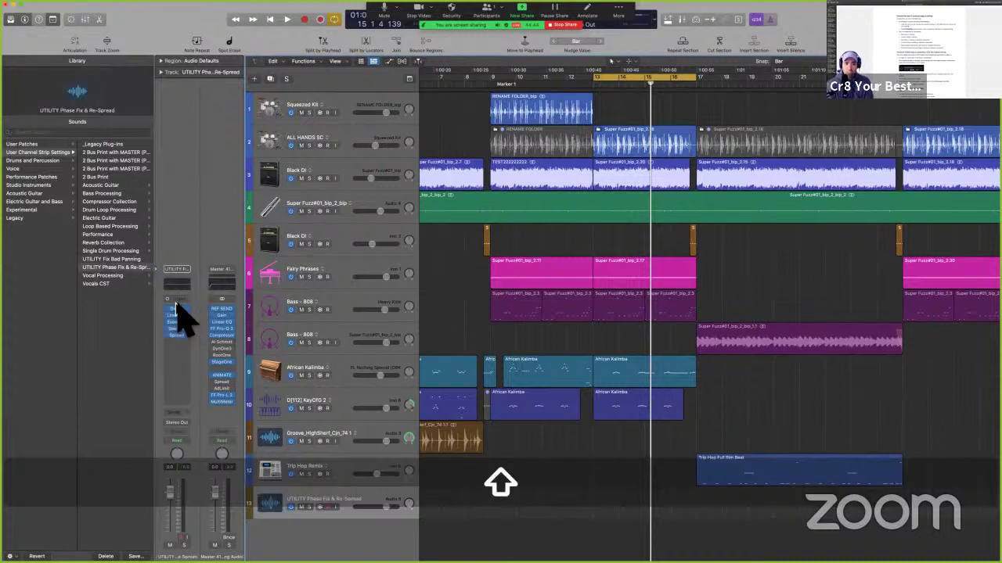
pyautogui.hotkey('shift', '[')
# Switch to the user guide PDF and strike through the line about choosing Next Setting or Previous Setting from the Settings pop-up menu
pyautogui.hotkey('ctrl', 'Left')
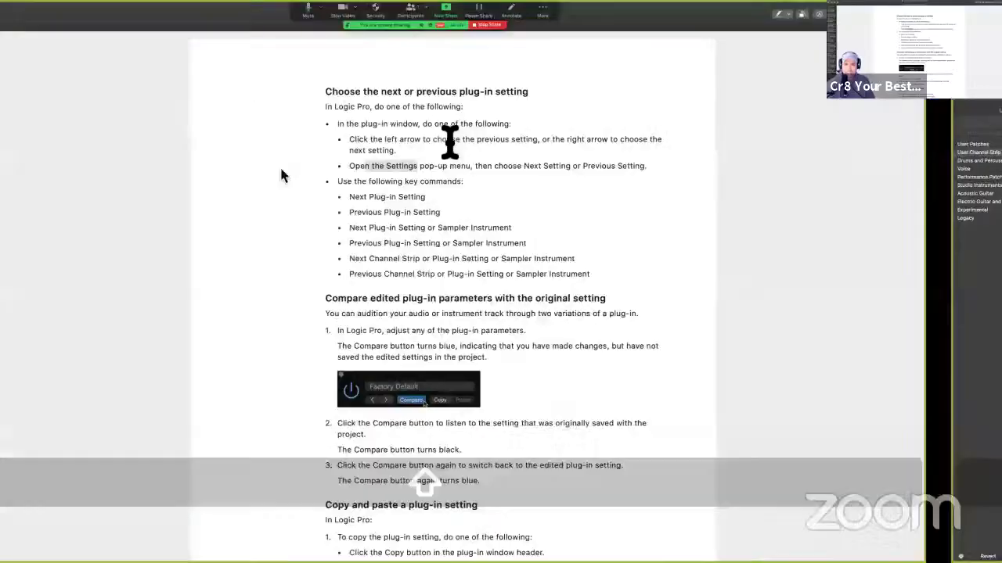
pyautogui.moveTo(425, 167); pyautogui.dragTo(724, 168)
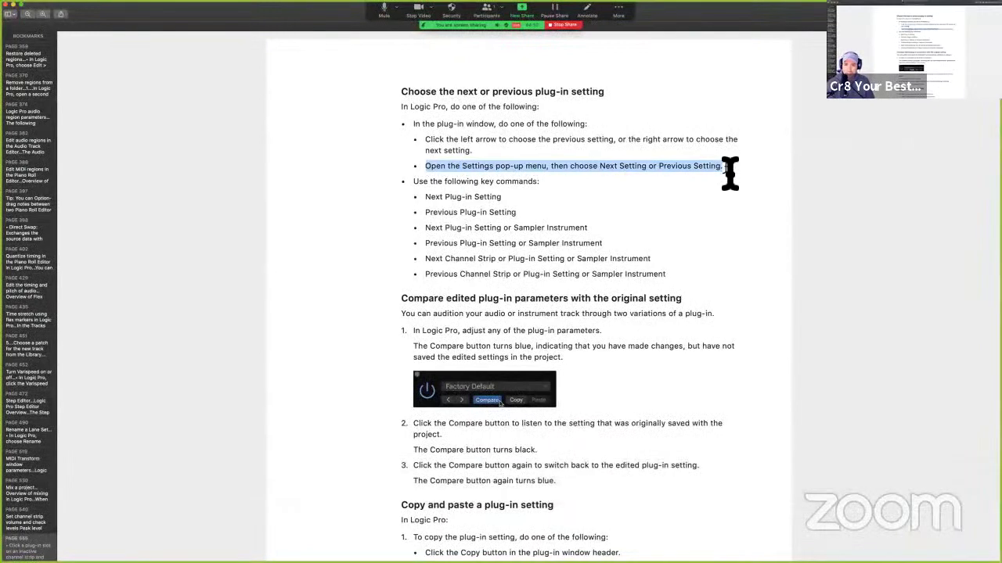
pyautogui.click(885, 84)
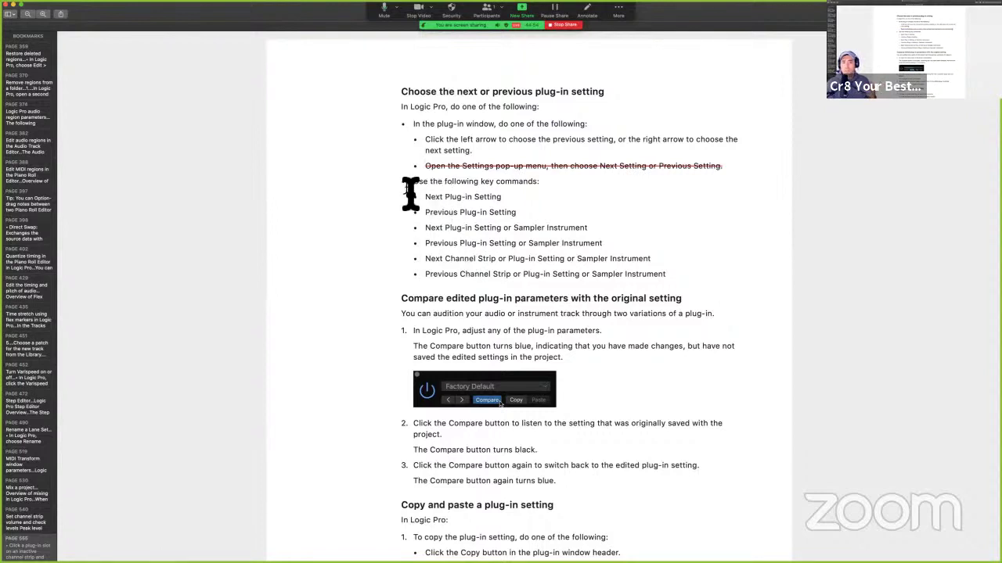
# Review the guide's key command list and the section on comparing edited plug-in parameters with the original setting
pyautogui.moveTo(404, 182); pyautogui.dragTo(750, 288)
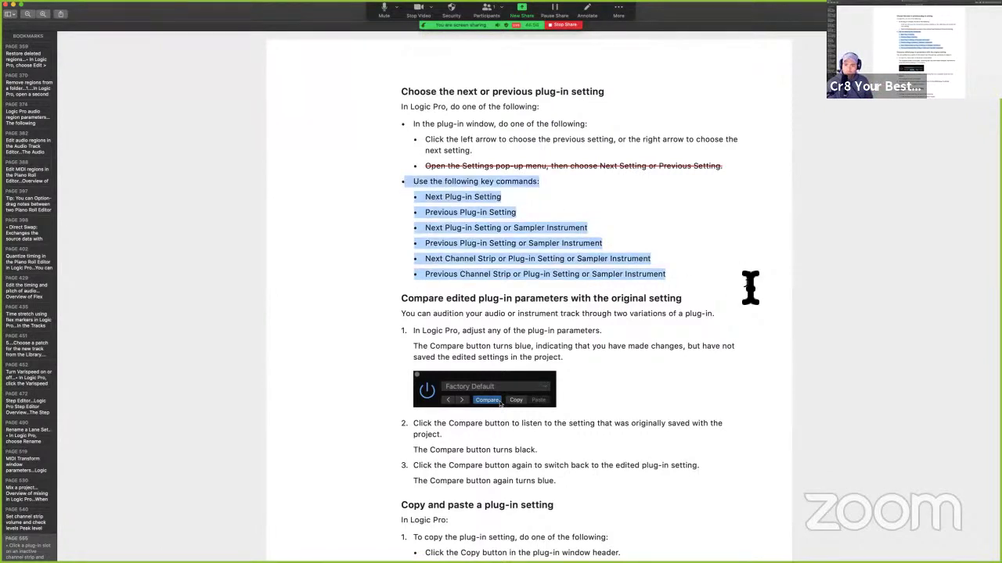
pyautogui.scroll(-1, 620, 288)
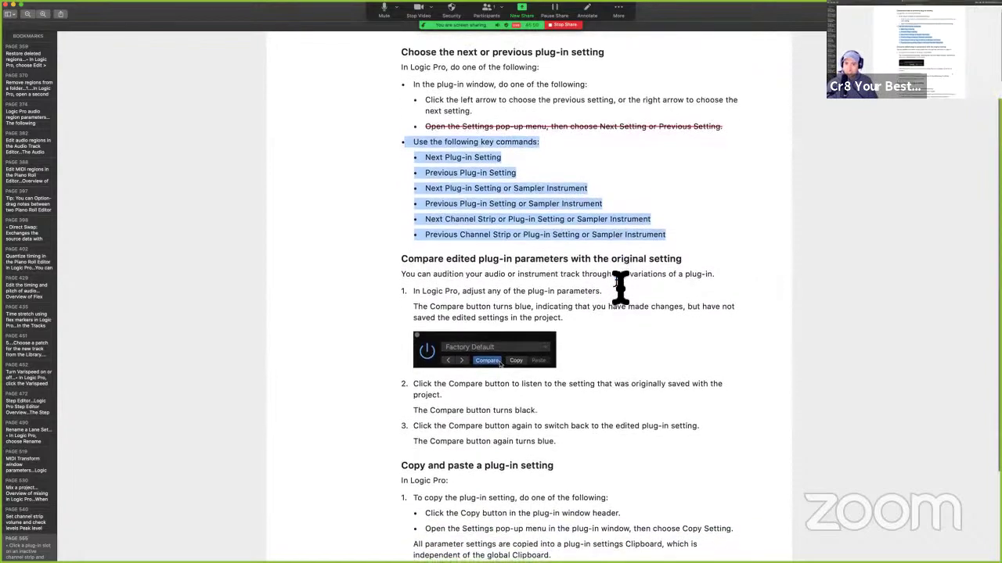
pyautogui.scroll(-5, 620, 288)
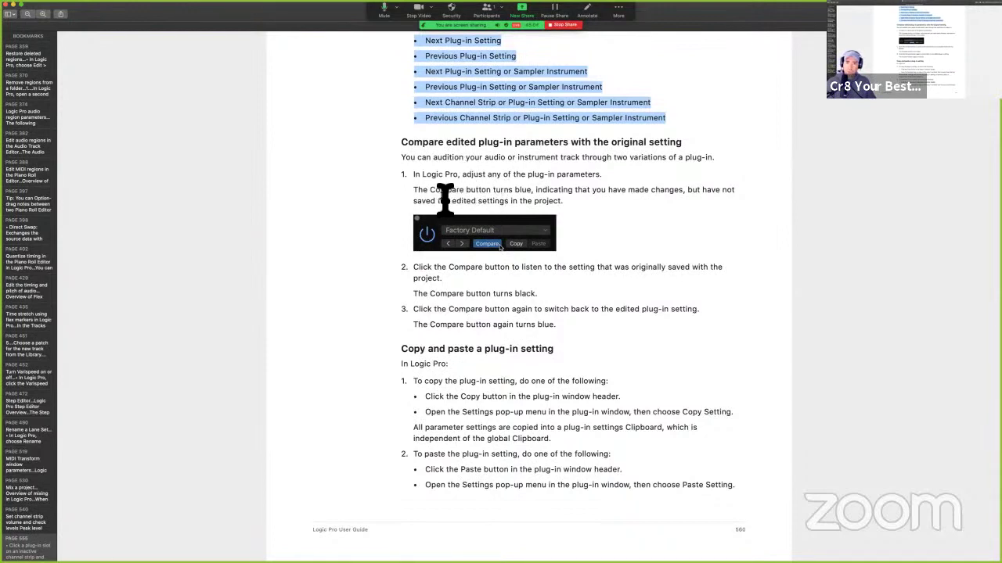
pyautogui.moveTo(430, 190); pyautogui.dragTo(475, 196)
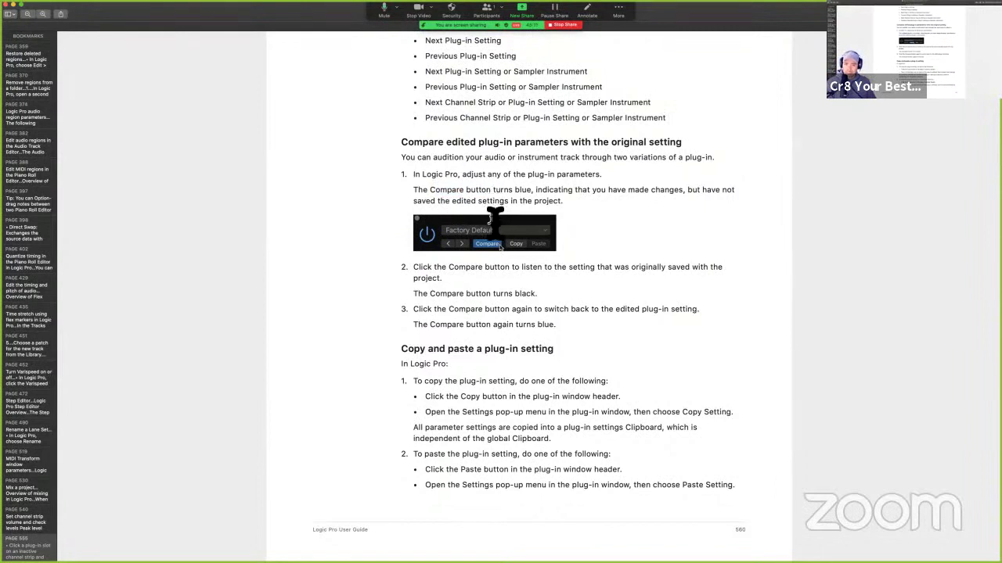
pyautogui.moveTo(446, 270); pyautogui.dragTo(560, 279)
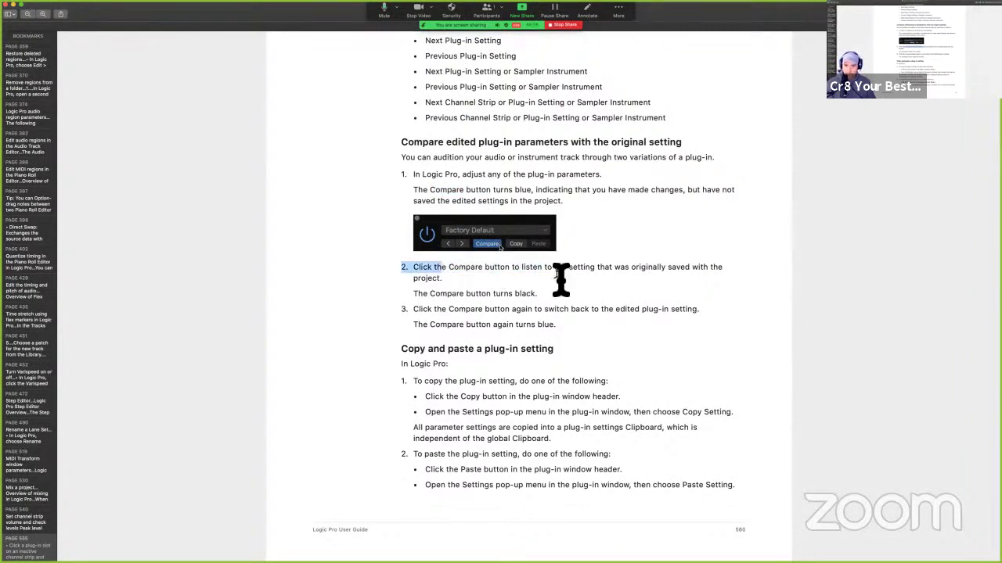
pyautogui.click(559, 297)
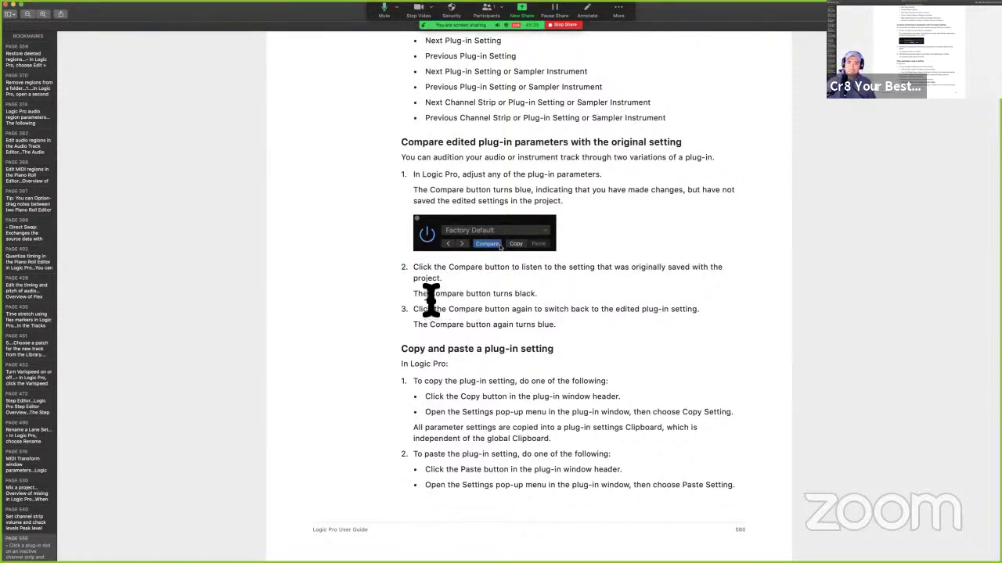
pyautogui.moveTo(477, 296); pyautogui.dragTo(559, 298)
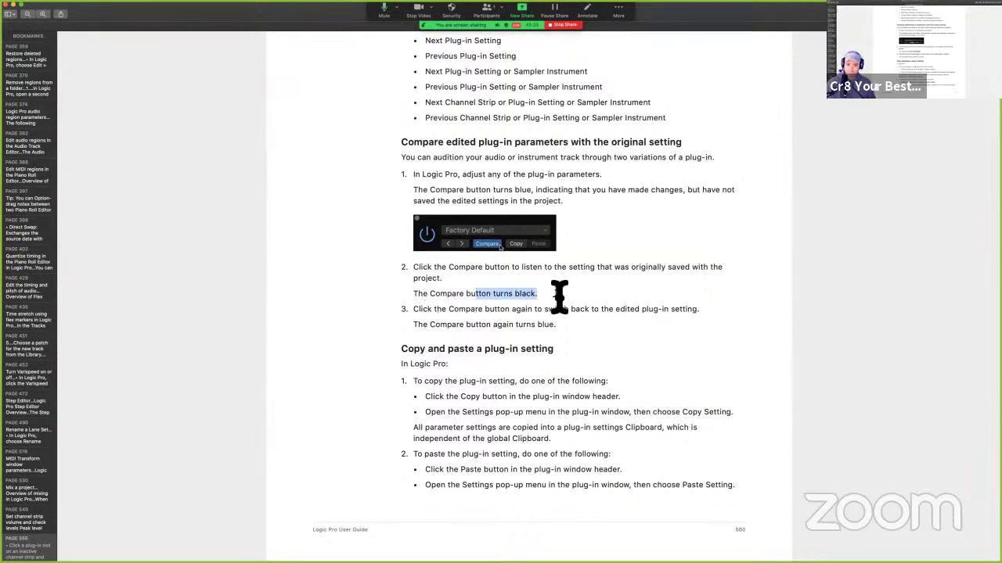
pyautogui.moveTo(436, 309); pyautogui.dragTo(560, 309)
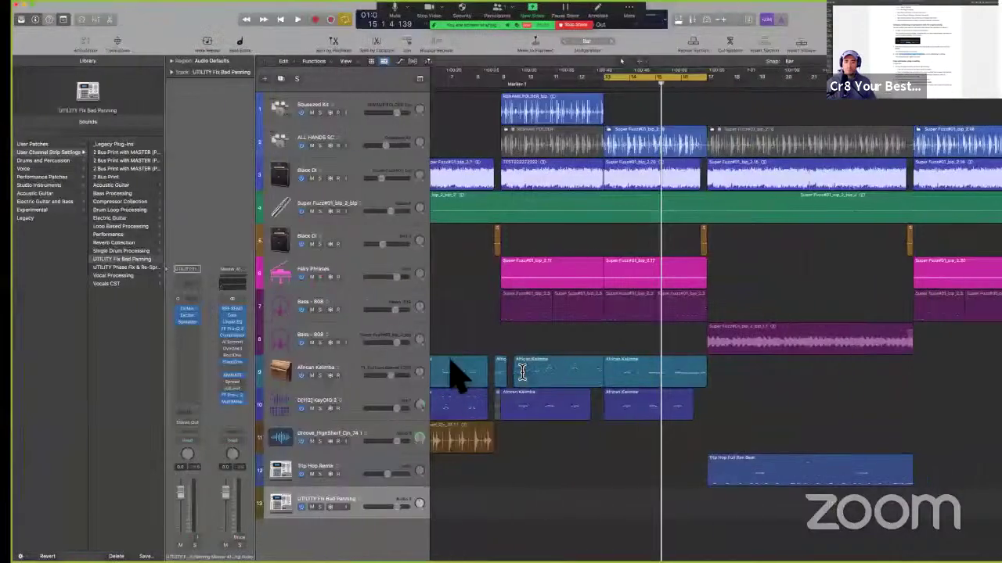
# Switch back to Logic Pro, then solo and select the ALL HANDS SC track
pyautogui.click(309, 146)
pyautogui.click(310, 137)
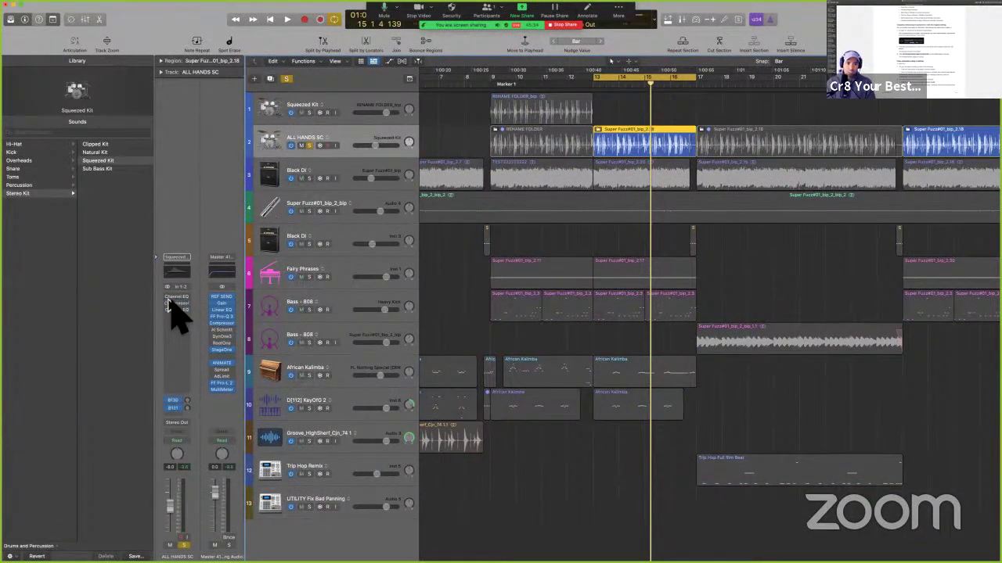
# Open the Channel EQ on the ALL HANDS SC track and raise its low-cut frequency to 1930 Hz
pyautogui.click(180, 298)
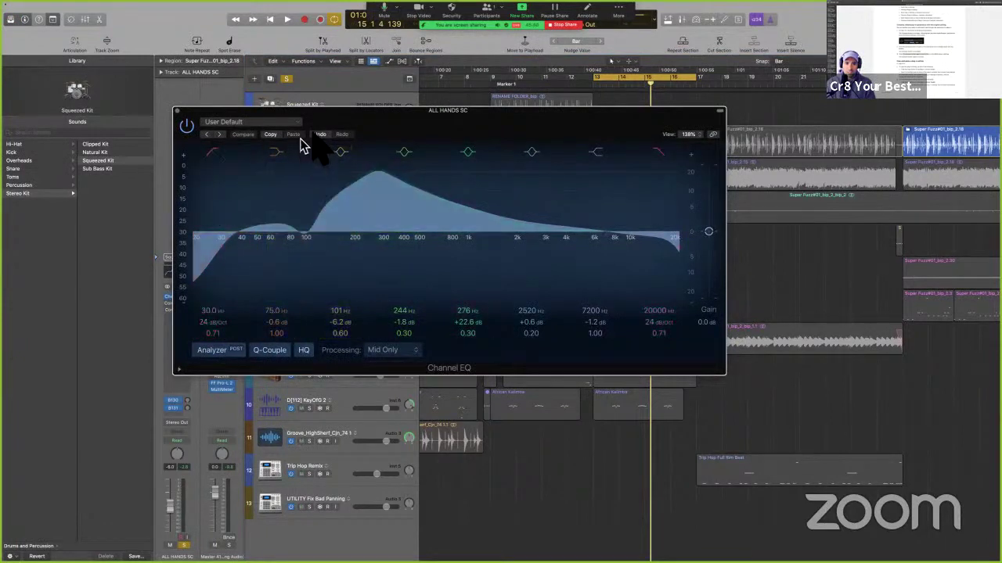
pyautogui.moveTo(339, 112); pyautogui.dragTo(492, 165)
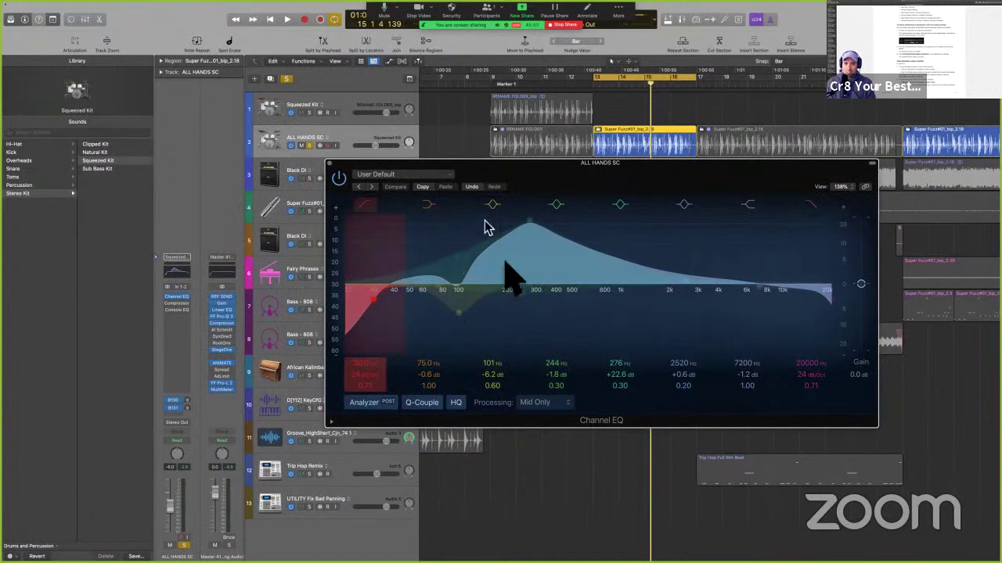
pyautogui.moveTo(375, 369); pyautogui.dragTo(363, 362)
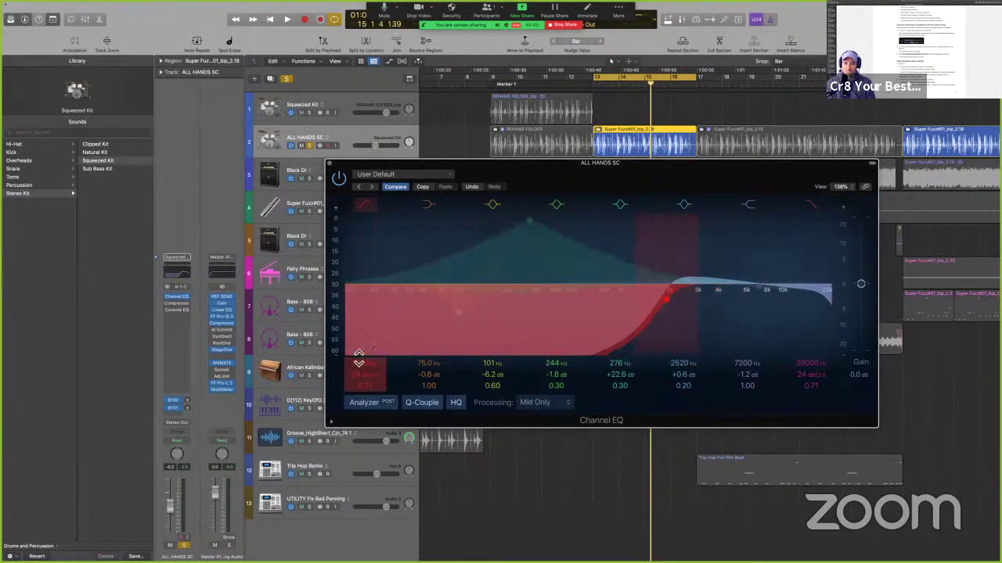
# Compare the edited EQ with its original setting during playback, ending on the original, and unsolo the ALL HANDS SC track
pyautogui.press('space')
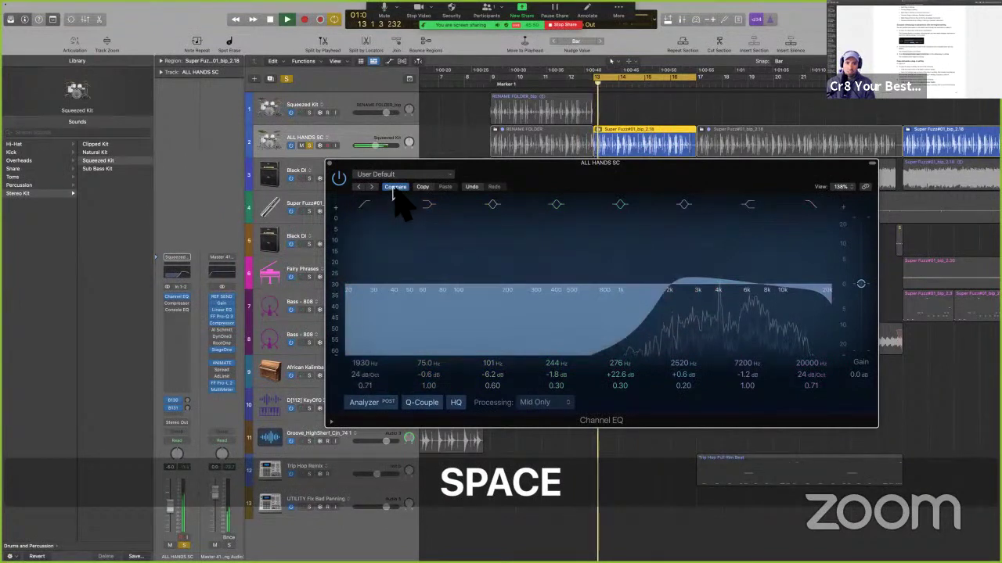
pyautogui.click(394, 188)
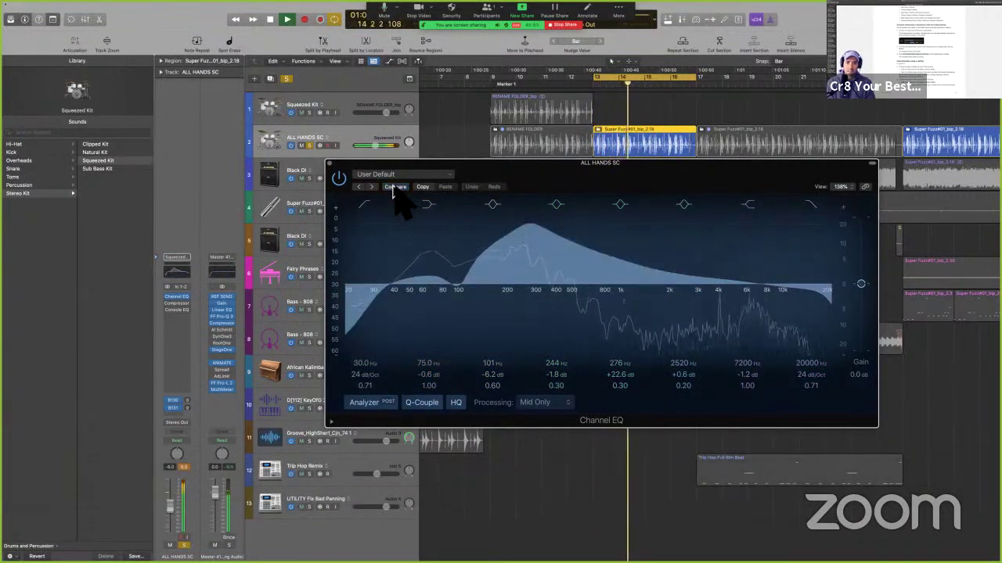
pyautogui.click(395, 188)
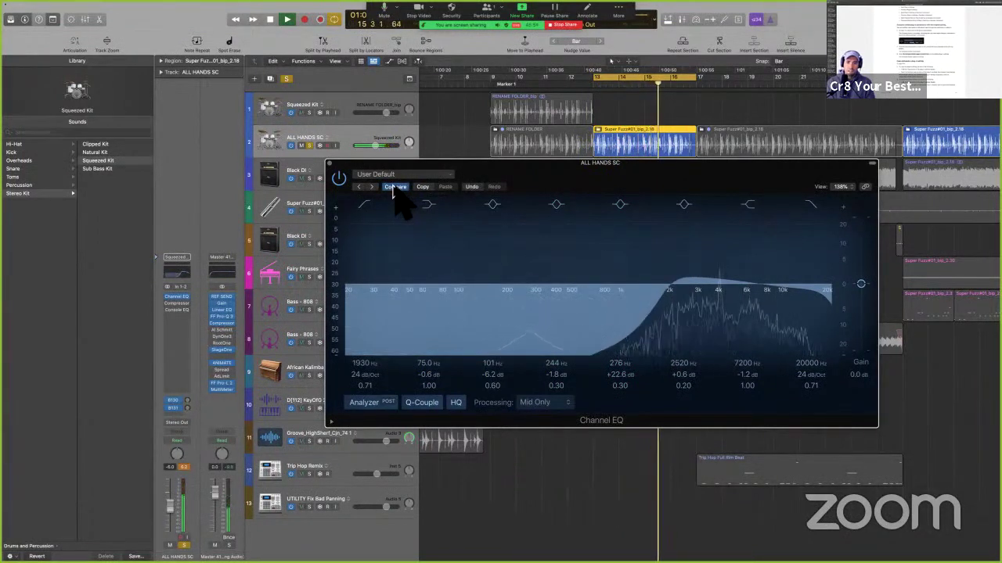
pyautogui.click(395, 188)
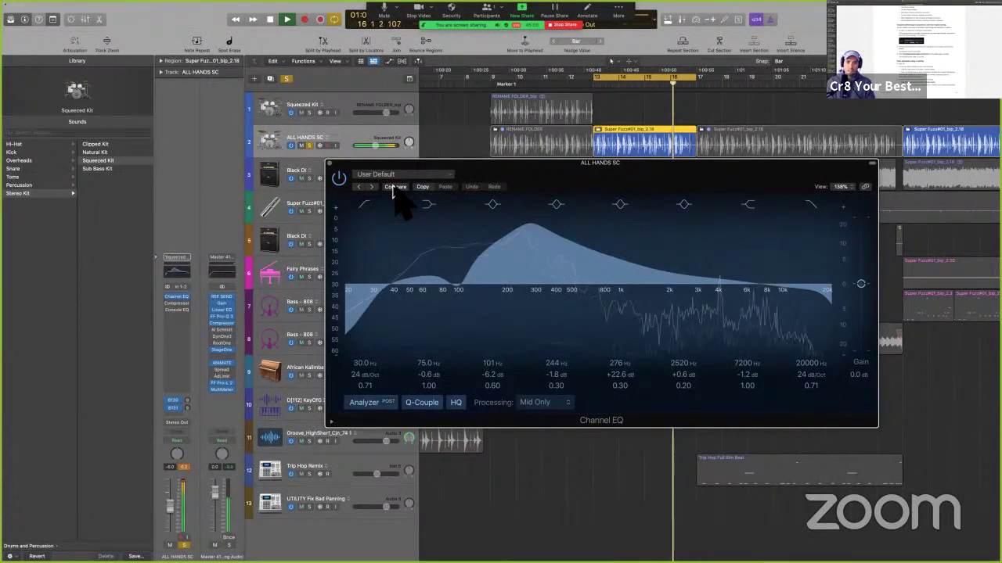
pyautogui.press('space')
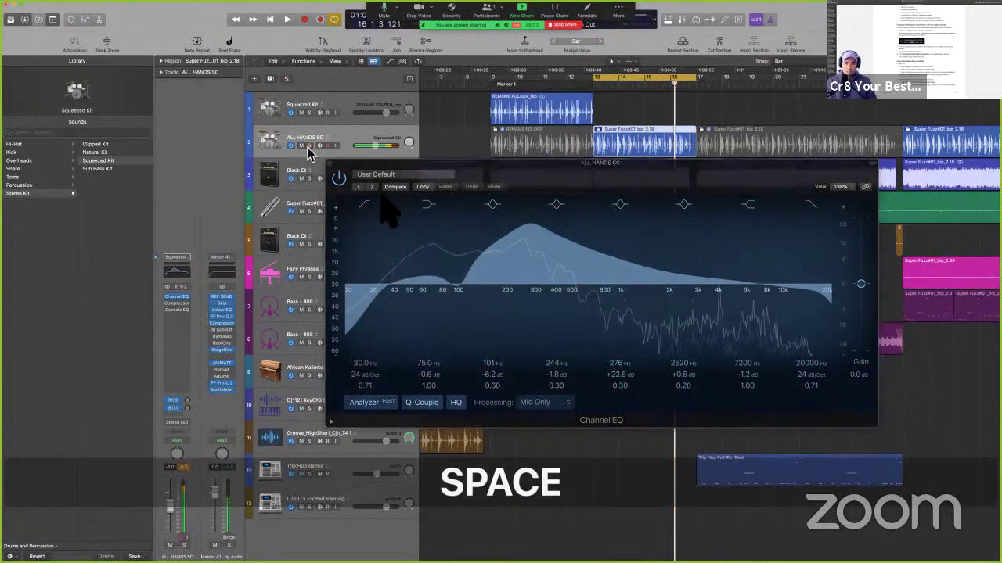
pyautogui.click(309, 146)
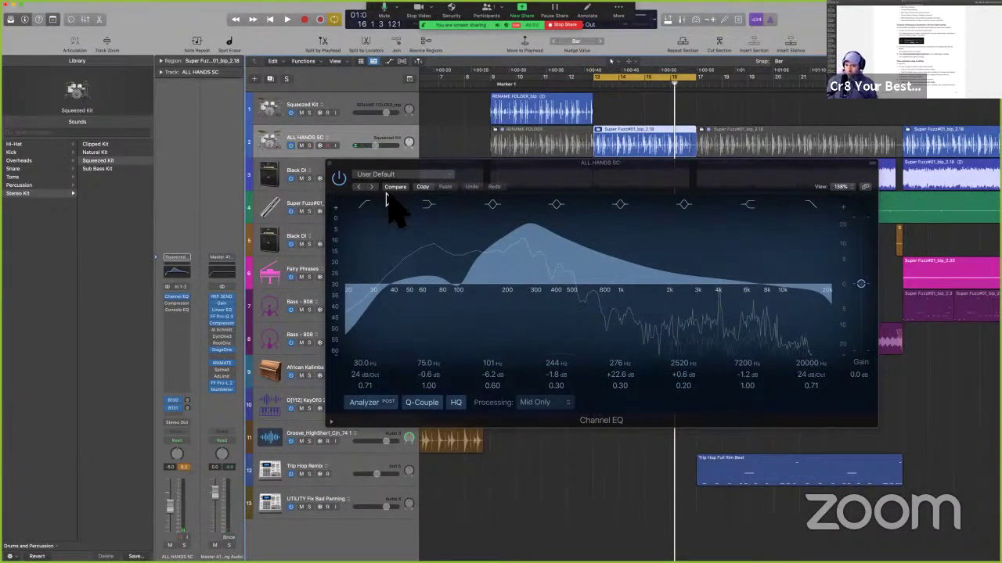
# Check the guide's section on copying and pasting plug-in settings, and copy the ALL HANDS SC track's Channel EQ setting in Logic Pro
pyautogui.hotkey('ctrl', 'Left')
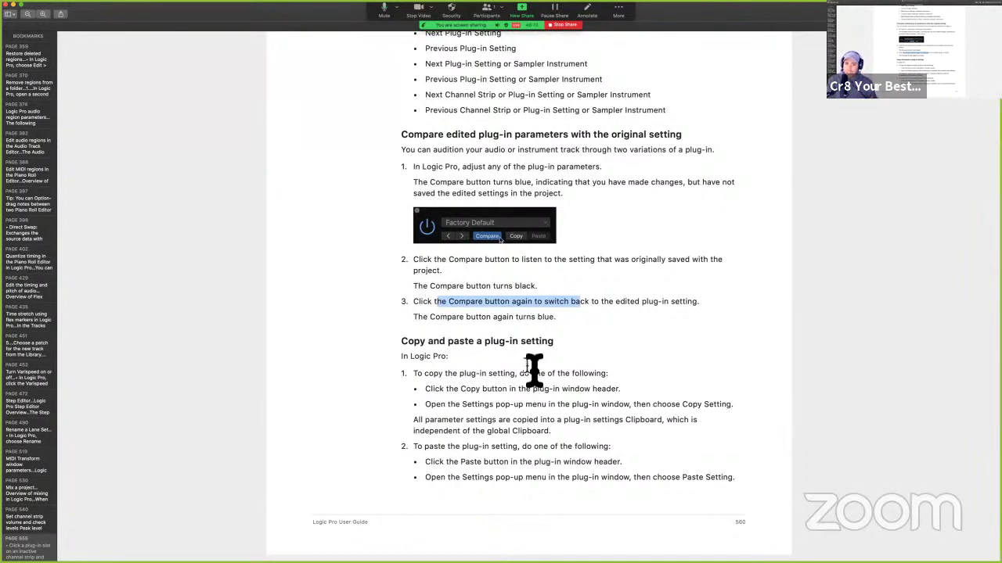
pyautogui.hotkey('ctrl', 'Right')
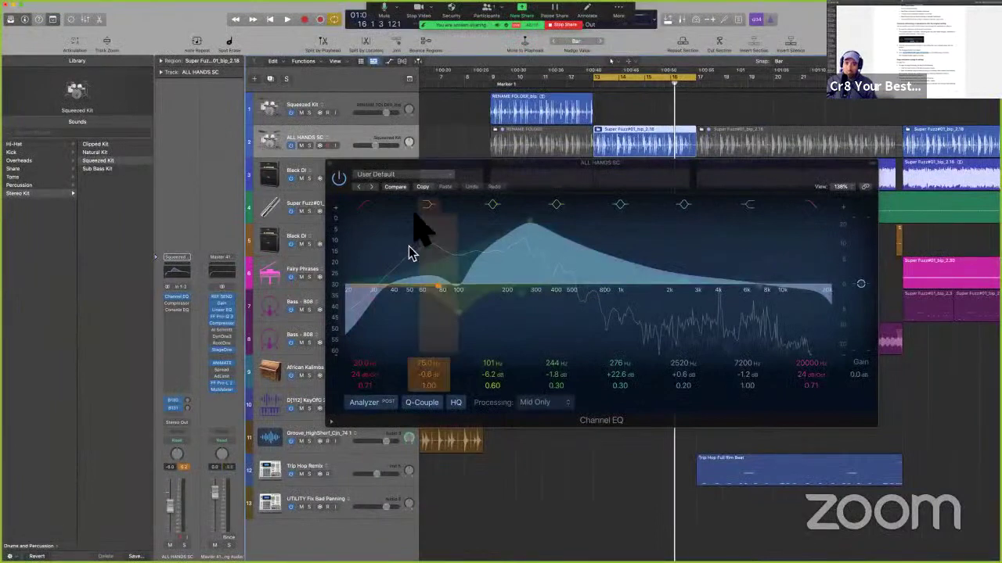
pyautogui.click(423, 188)
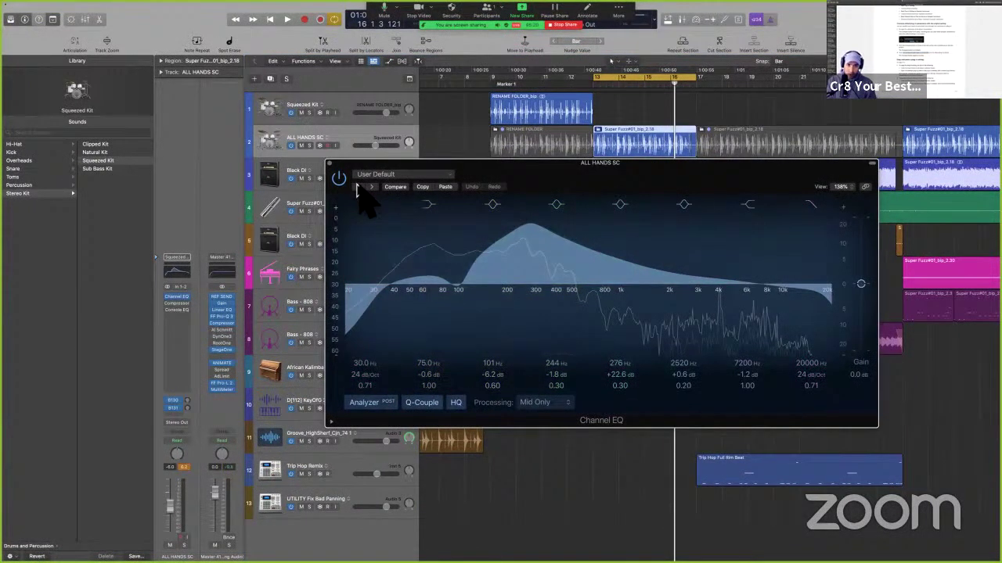
# Add a Channel EQ to the RENAME FOLDER_bip track, paste the copied setting into it, and hide the plug-in windows
pyautogui.press('v')
pyautogui.press('Up')
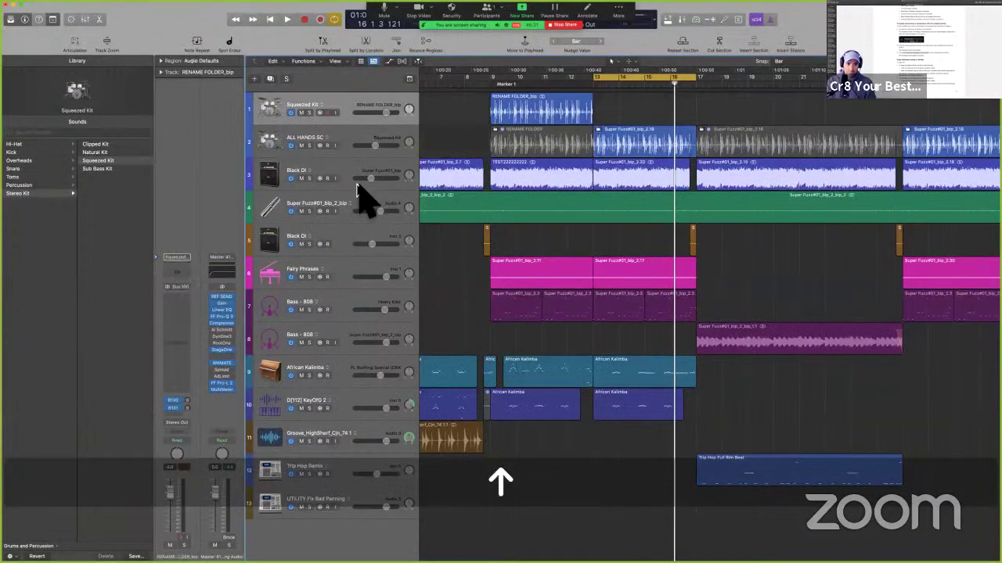
pyautogui.click(183, 270)
pyautogui.click(436, 132)
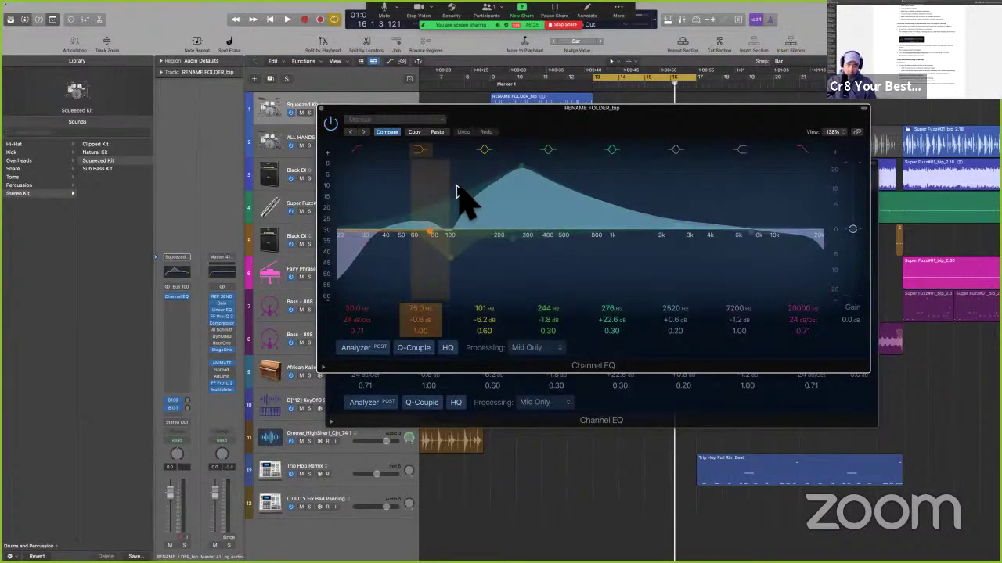
pyautogui.moveTo(485, 119); pyautogui.dragTo(482, 372)
pyautogui.press('v')
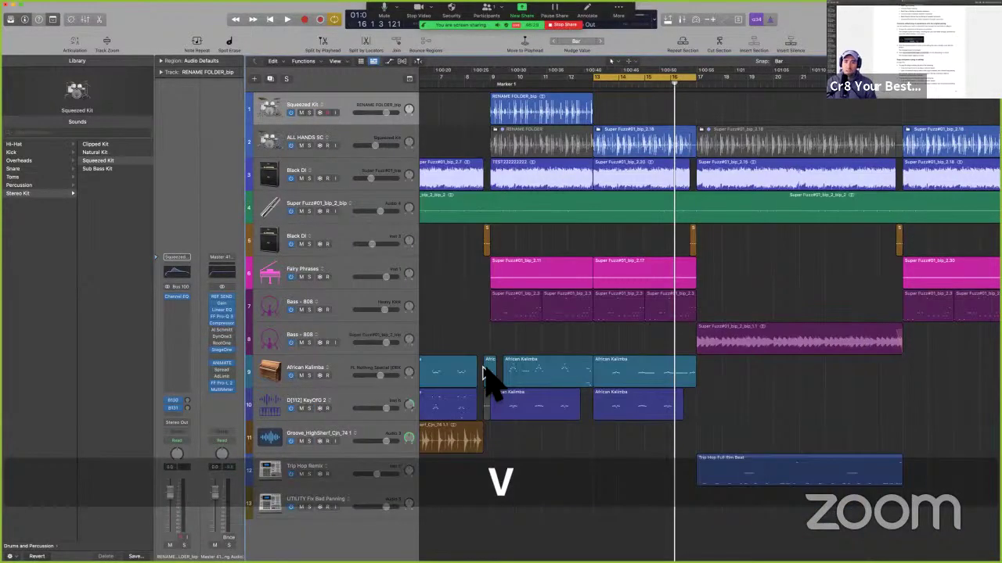
# Switch to the user guide and review the sections on resetting, saving, creating a default and deleting plug-in settings
pyautogui.hotkey('ctrl', 'Left')
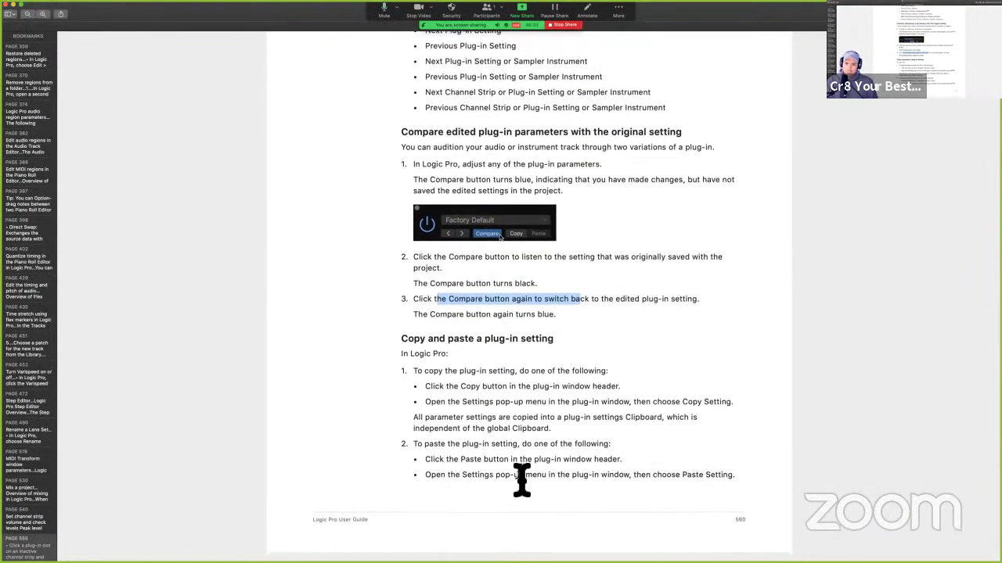
pyautogui.scroll(-10, 521, 479)
pyautogui.scroll(2, 521, 479)
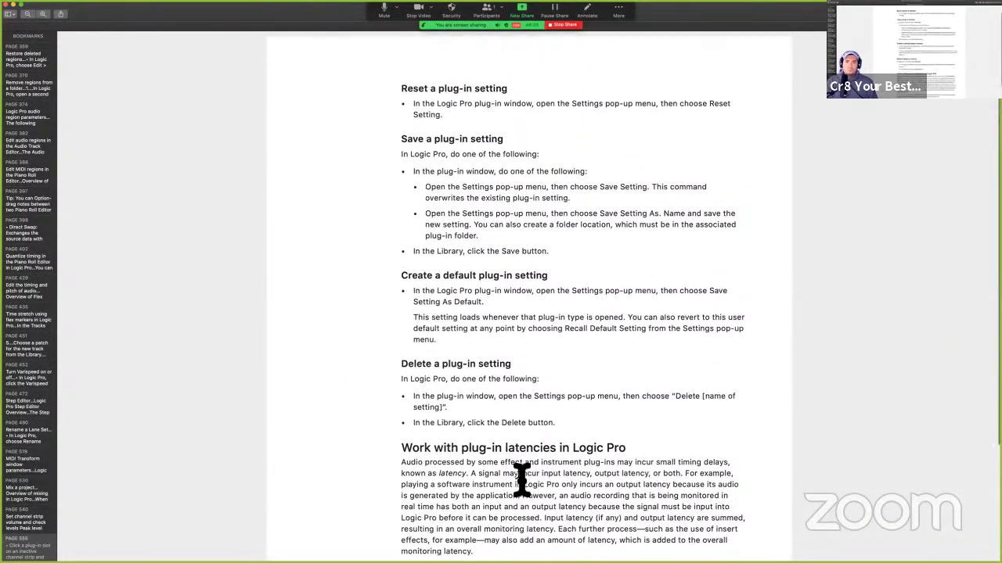
# Switch back to Logic Pro, show the plug-in windows, and move the RENAME FOLDER_bip EQ window over the ALL HANDS SC one
pyautogui.hotkey('ctrl', 'Right')
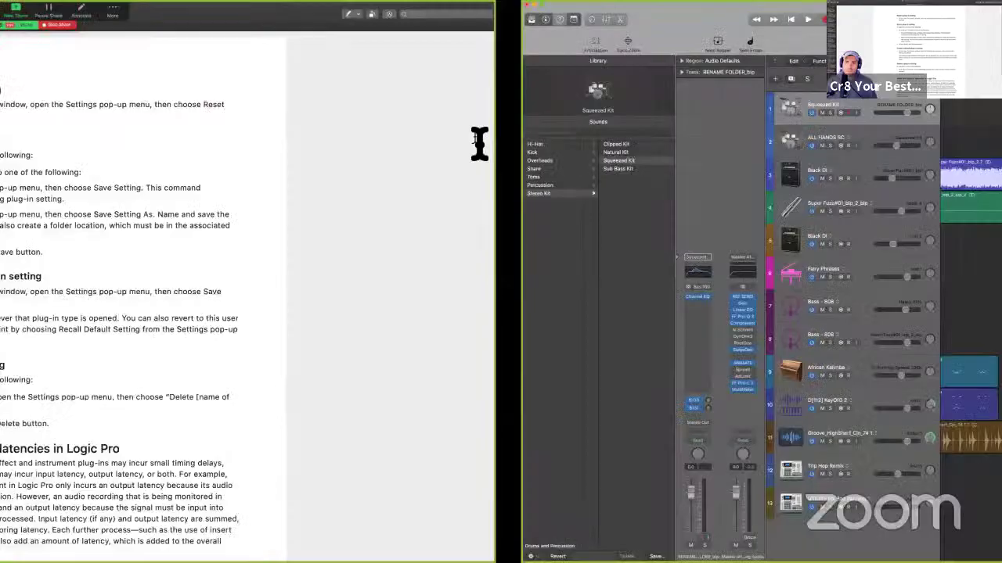
pyautogui.press('shift')
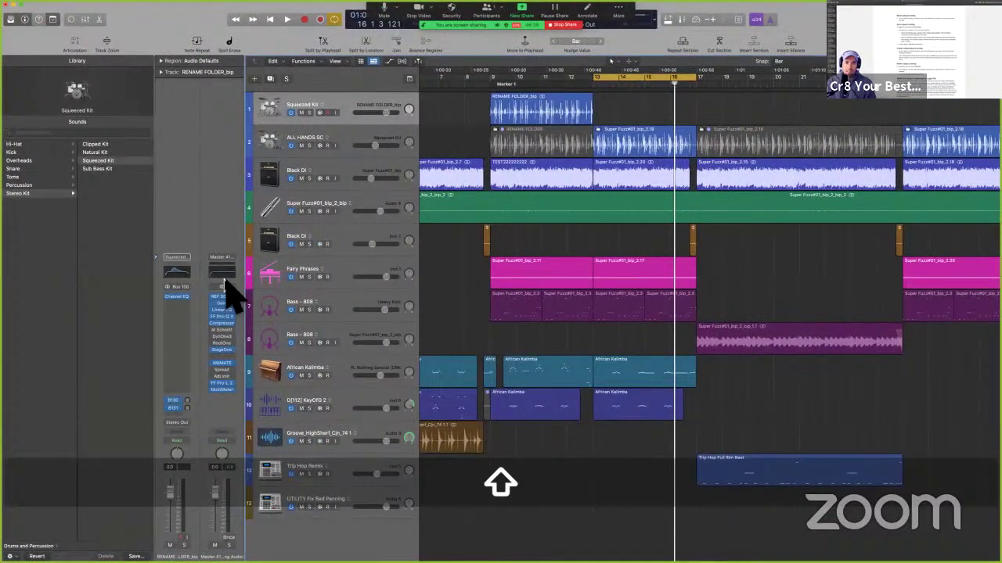
pyautogui.click(223, 274)
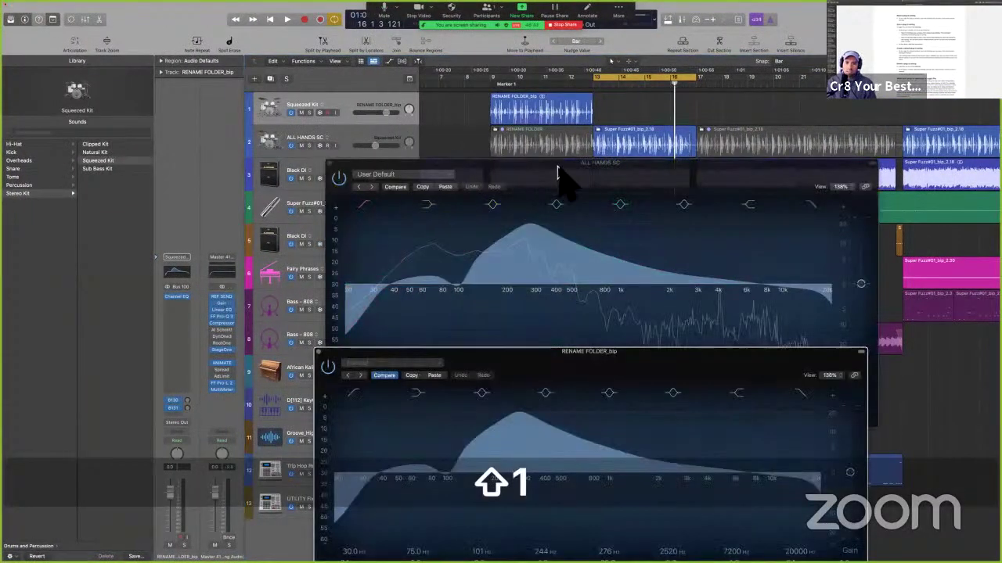
pyautogui.click(555, 463)
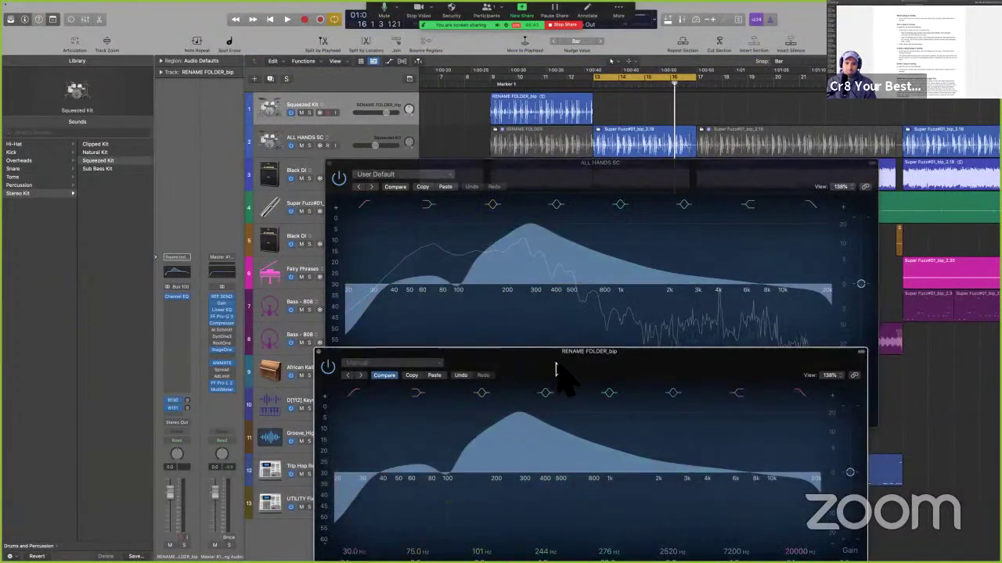
pyautogui.moveTo(559, 368); pyautogui.dragTo(562, 187)
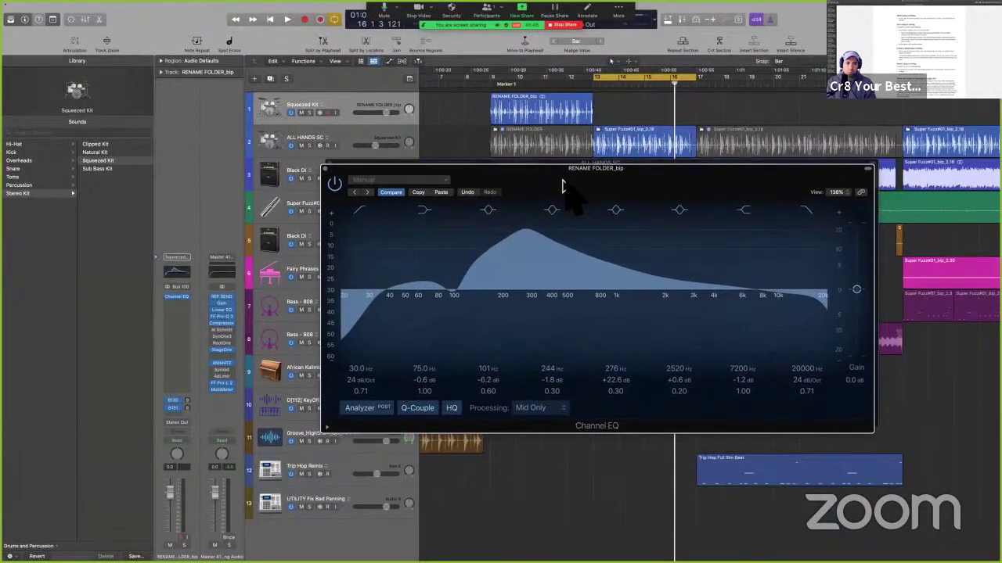
# Recall the default setting in the RENAME FOLDER_bip track's Channel EQ
pyautogui.click(328, 168)
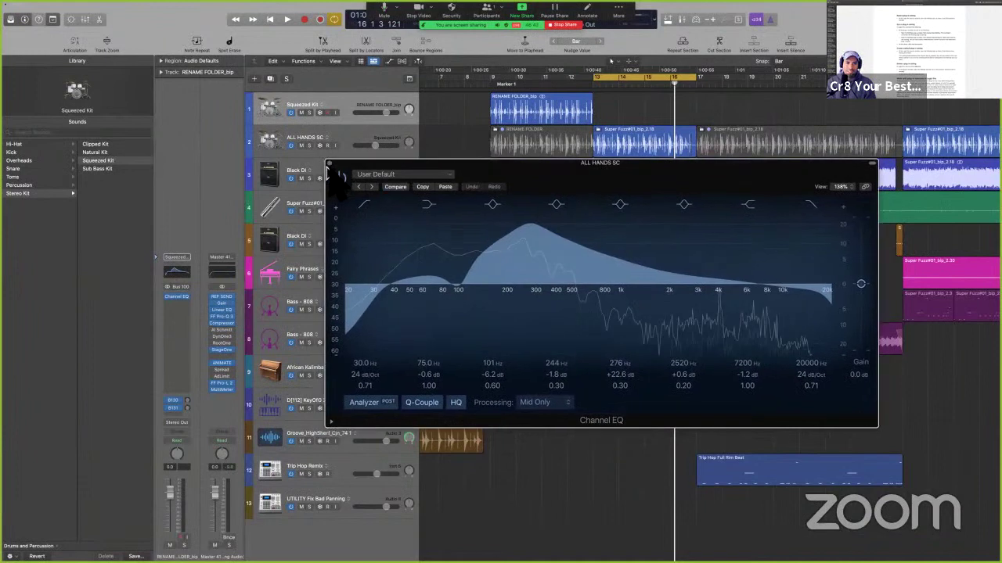
pyautogui.press('shift')
pyautogui.click(328, 167)
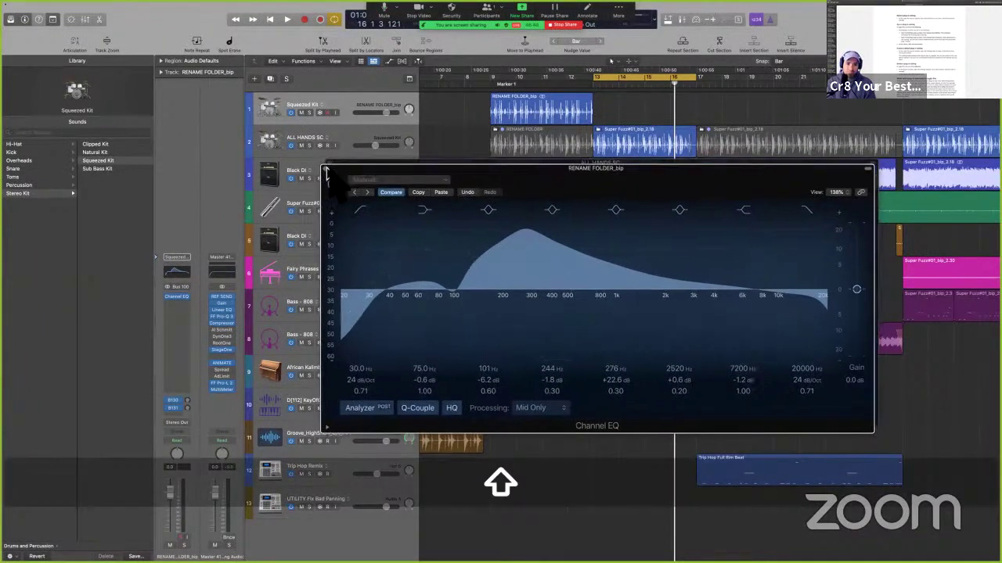
pyautogui.click(398, 181)
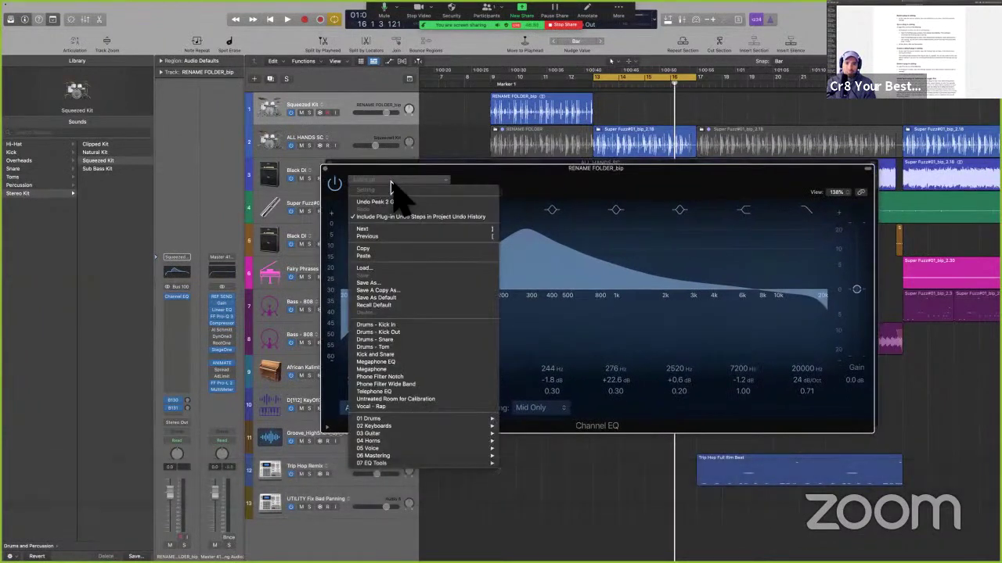
pyautogui.click(410, 305)
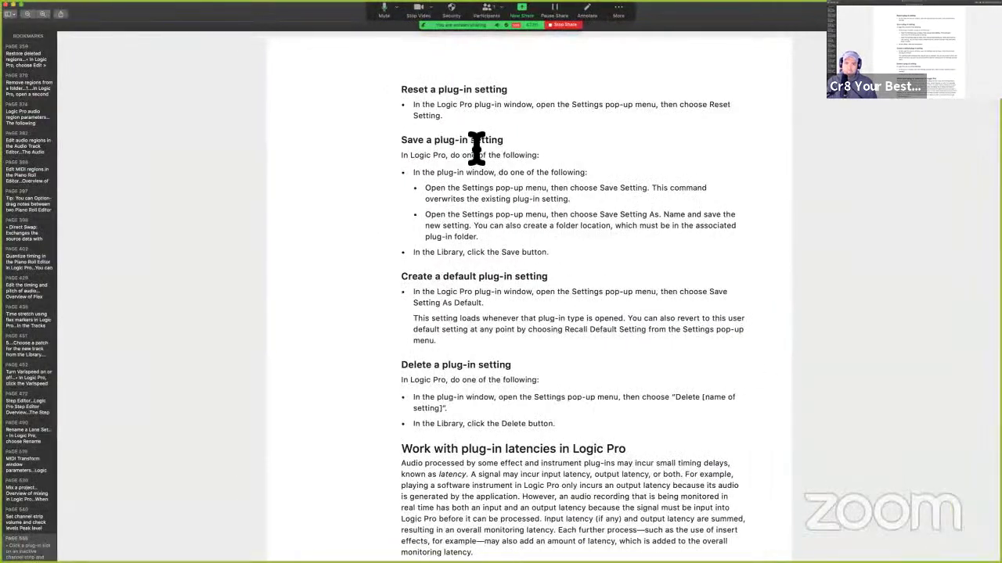
# Highlight the guide's instruction about choosing Reset Setting, and return to Logic Pro
pyautogui.moveTo(699, 108); pyautogui.dragTo(751, 112)
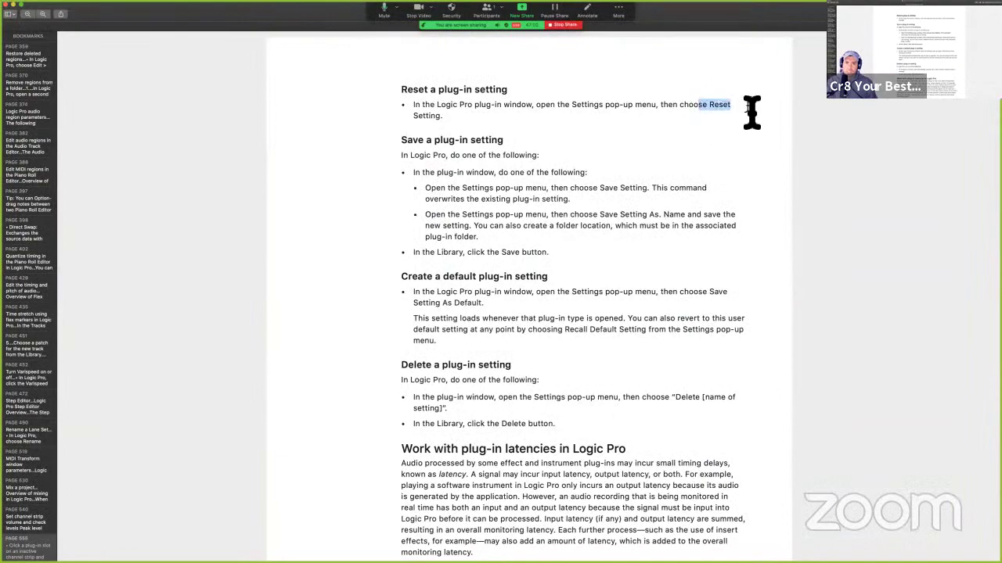
pyautogui.hotkey('ctrl', 'Right')
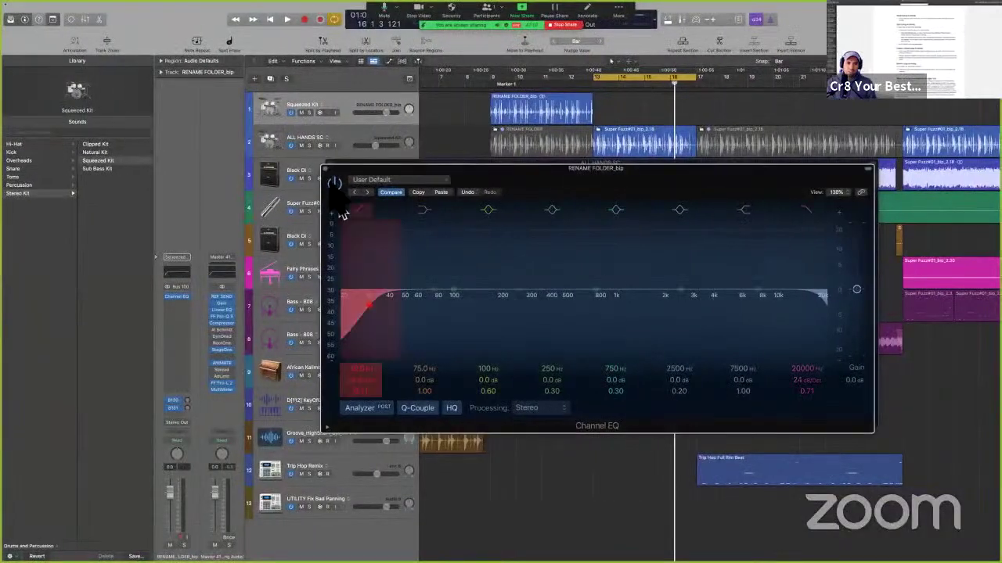
# Close the Channel EQ window and reset the RENAME FOLDER_bip track's channel strip
pyautogui.click(330, 169)
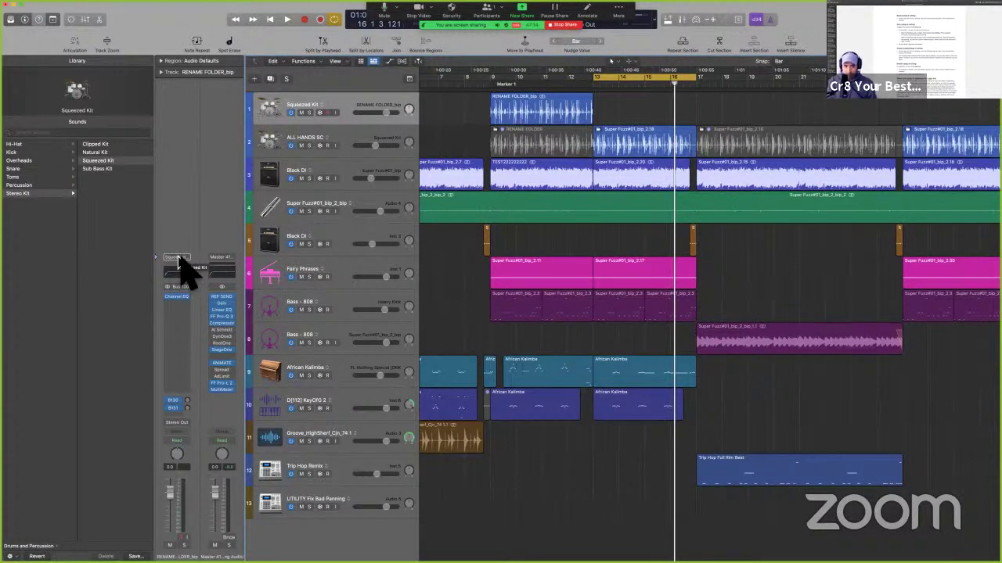
pyautogui.click(177, 257)
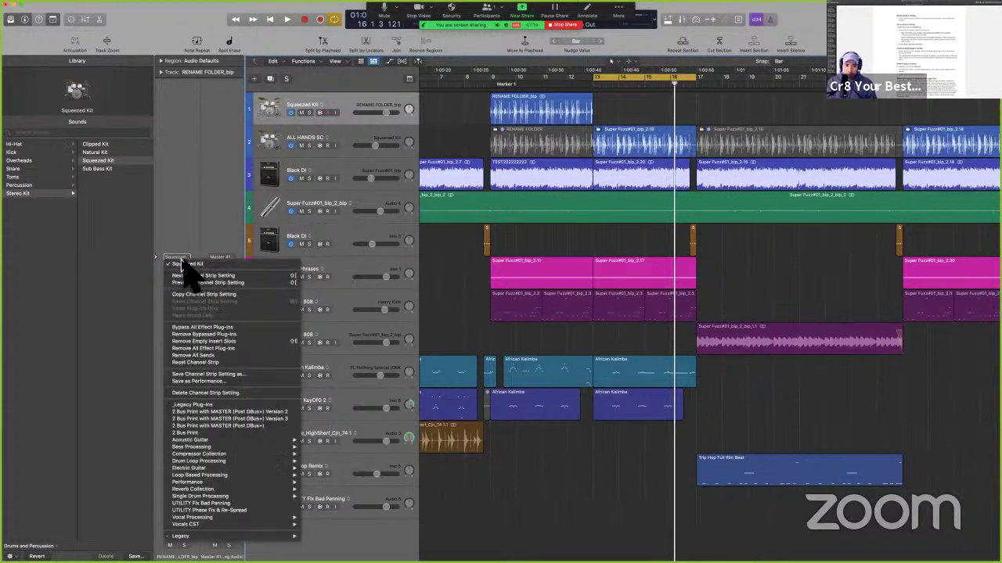
pyautogui.click(239, 362)
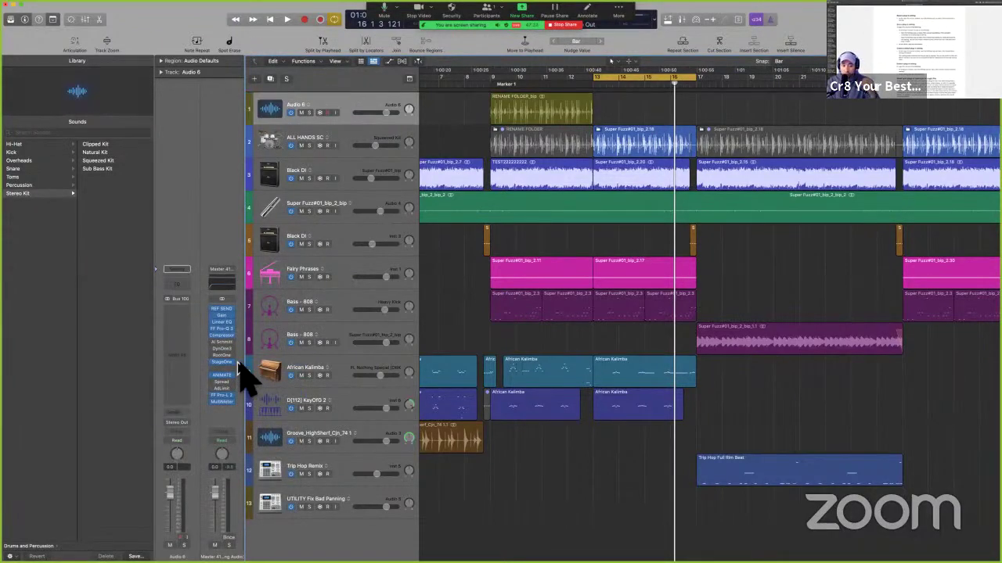
# Highlight the guide's heading on creating a default plug-in setting, and switch back to Logic Pro
pyautogui.hotkey('ctrl', 'Left')
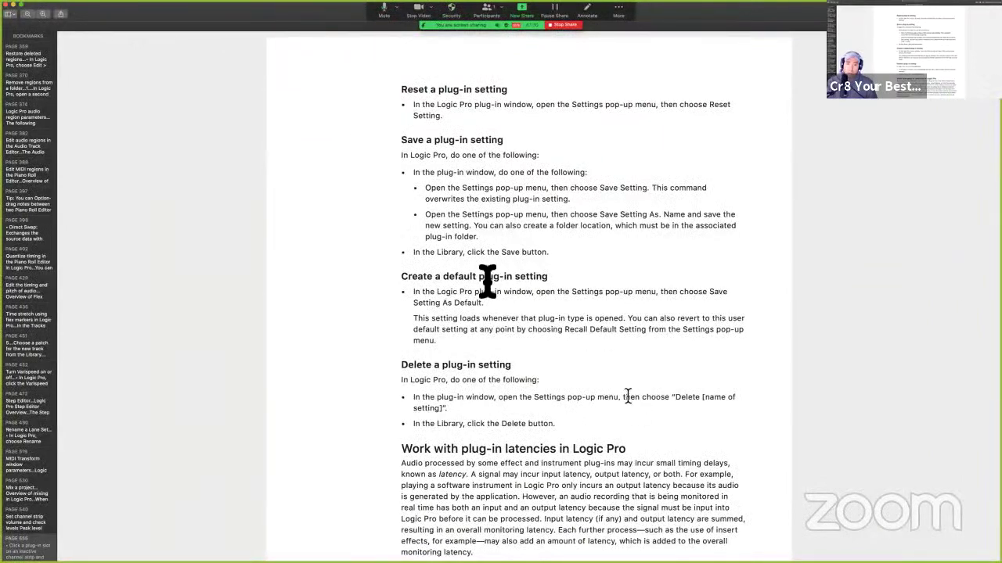
pyautogui.moveTo(435, 276); pyautogui.dragTo(579, 279)
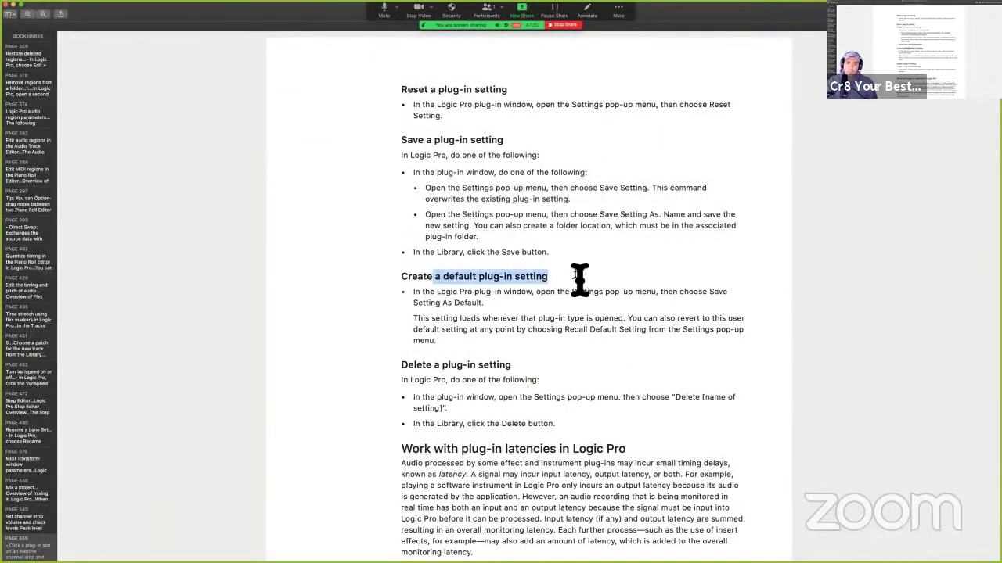
pyautogui.hotkey('ctrl', 'Right')
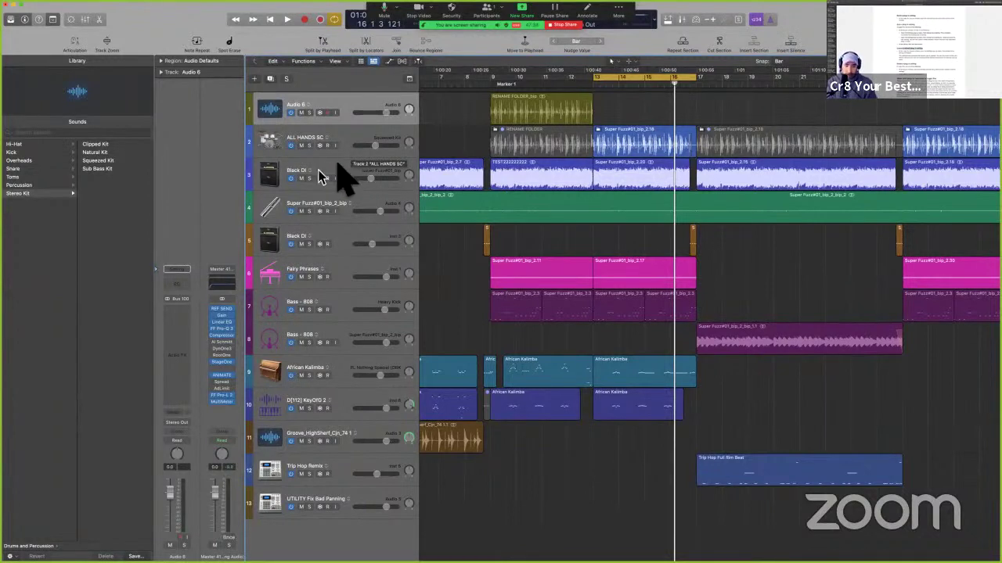
# Add a Channel EQ to the Audio 6 track and view its available settings commands
pyautogui.click(186, 288)
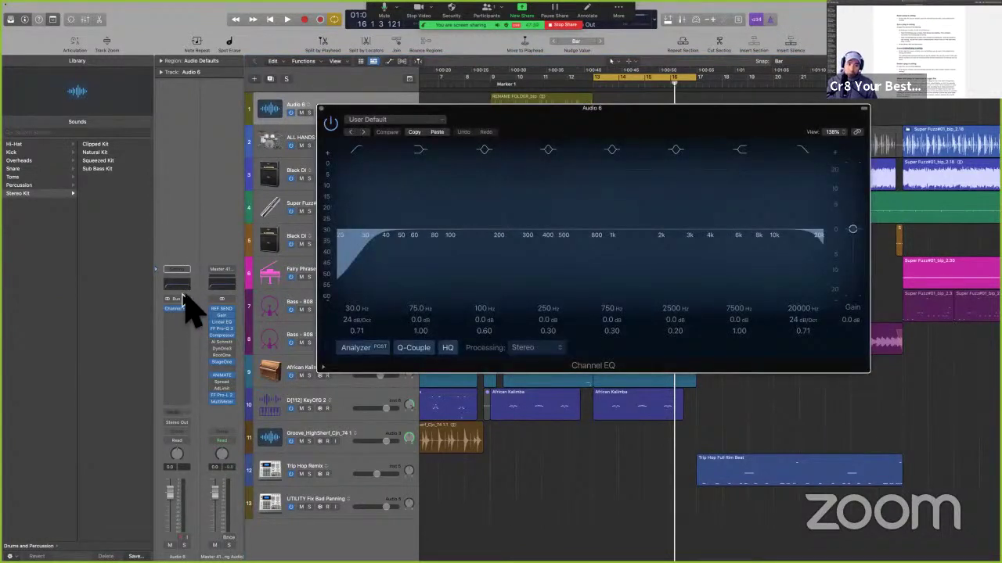
pyautogui.click(393, 121)
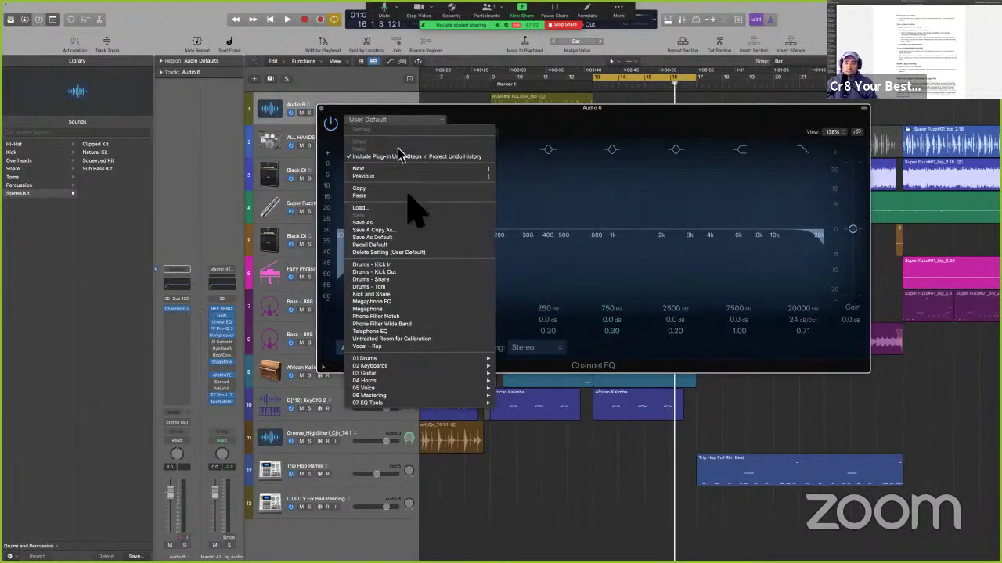
pyautogui.click(542, 234)
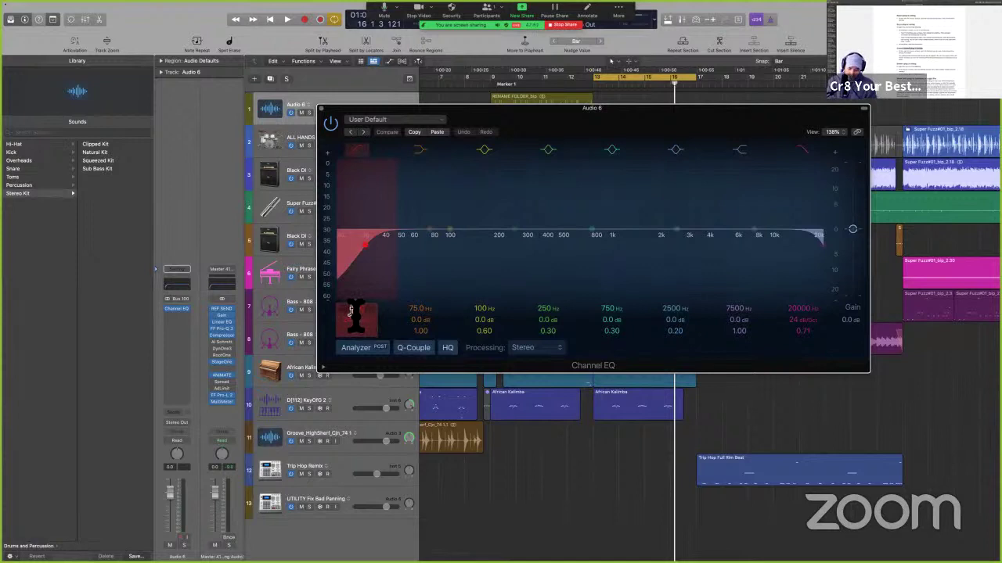
# Change the low-cut frequency in Audio 6's Channel EQ to 50 Hz and finally 80 Hz, and close the plug-in window
pyautogui.write('0')
pyautogui.press('Return')
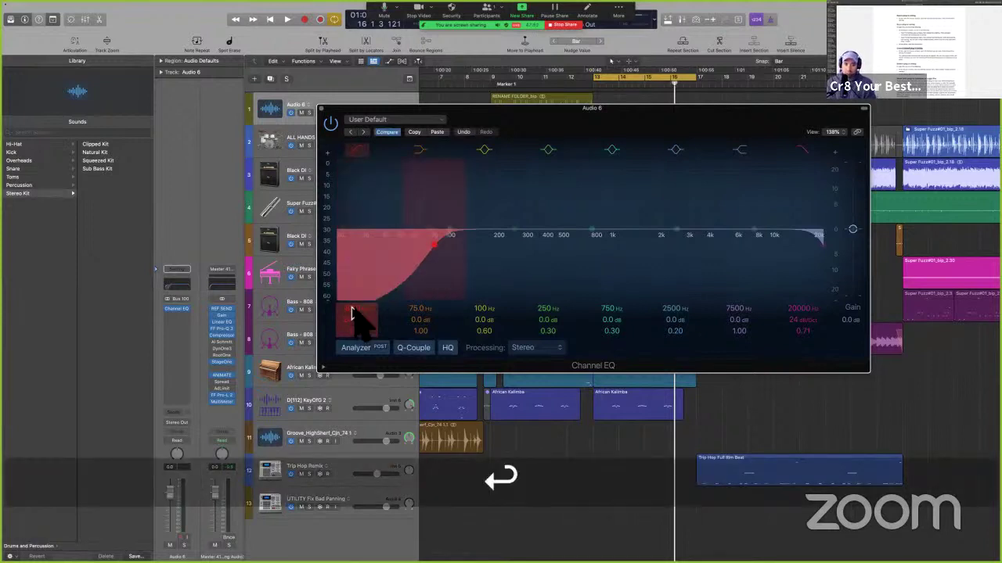
pyautogui.doubleClick(352, 313)
pyautogui.write('50')
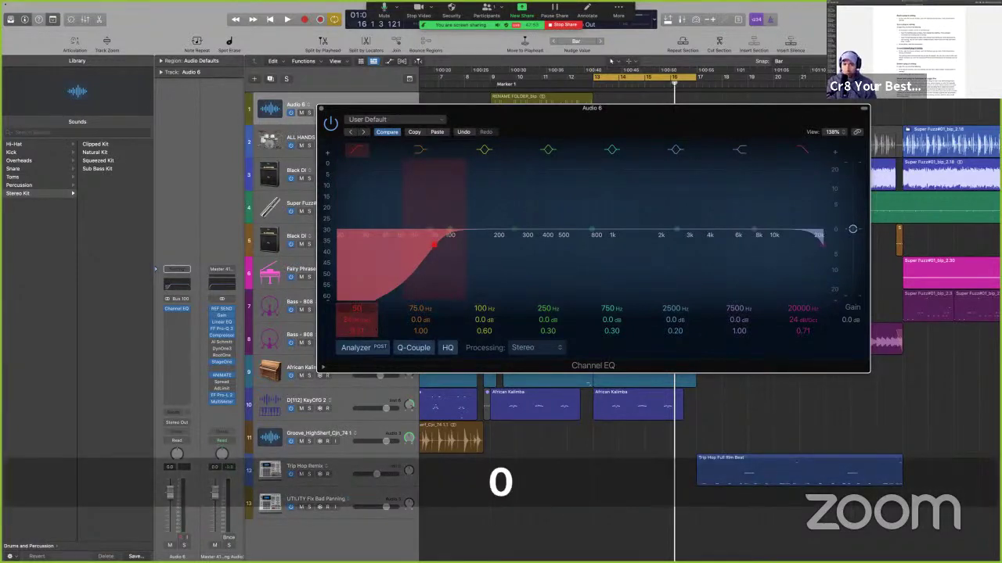
pyautogui.press('Return')
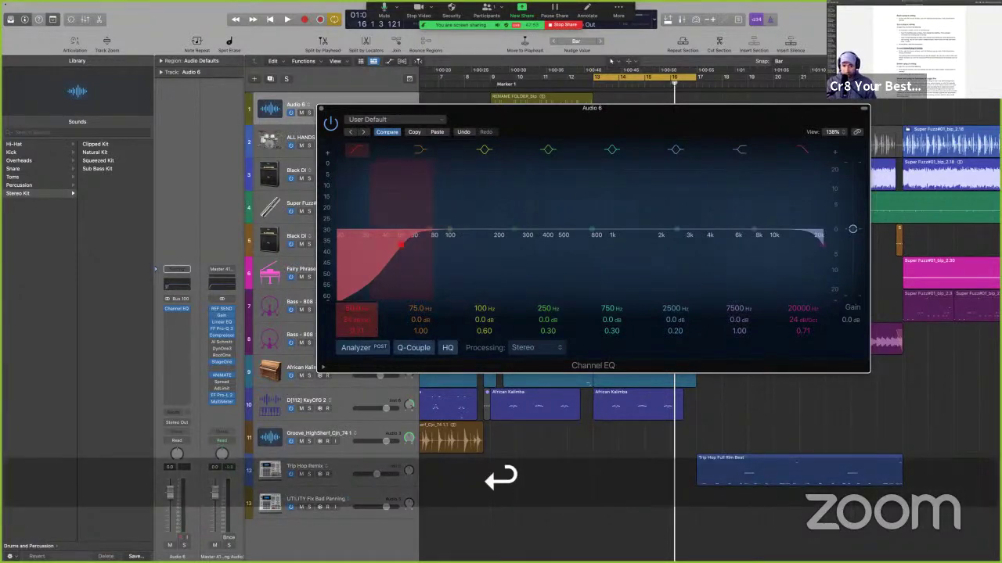
pyautogui.doubleClick(355, 311)
pyautogui.write('80')
pyautogui.press('Return')
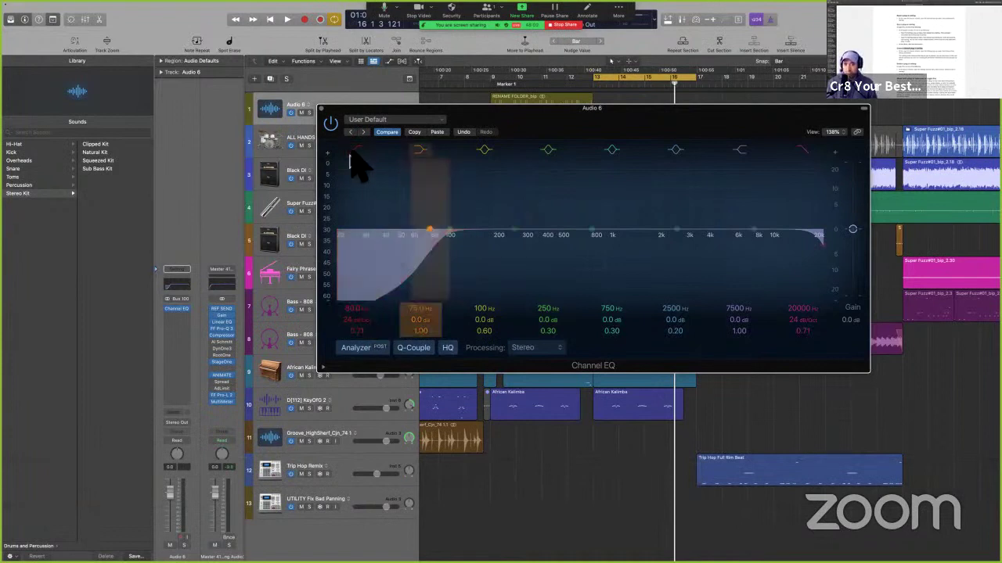
pyautogui.click(321, 110)
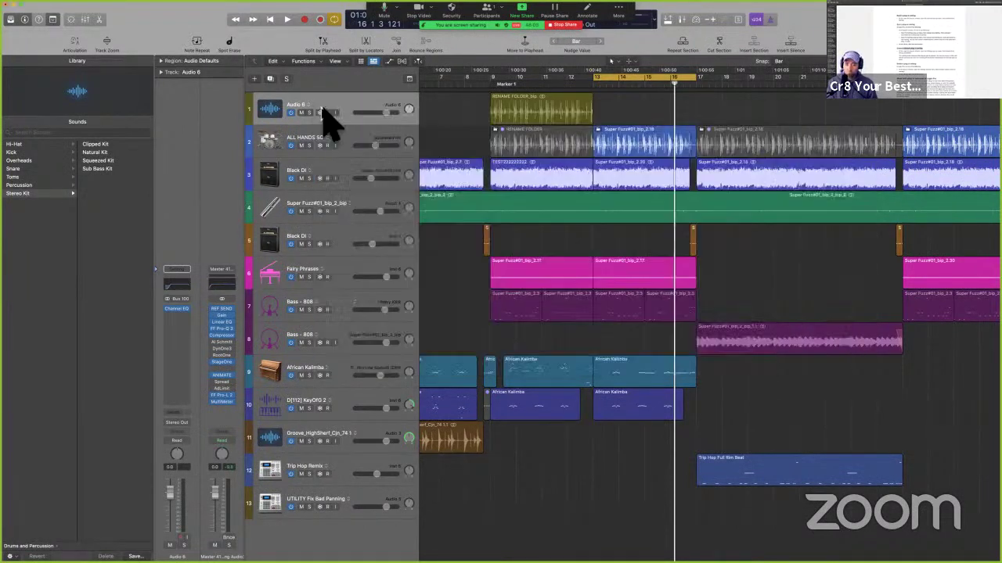
# Switch to the guide, select the word "setting" in the heading on deleting a plug-in setting, and return to Logic Pro
pyautogui.press('super+Tab')
pyautogui.scroll(-2, 560, 379)
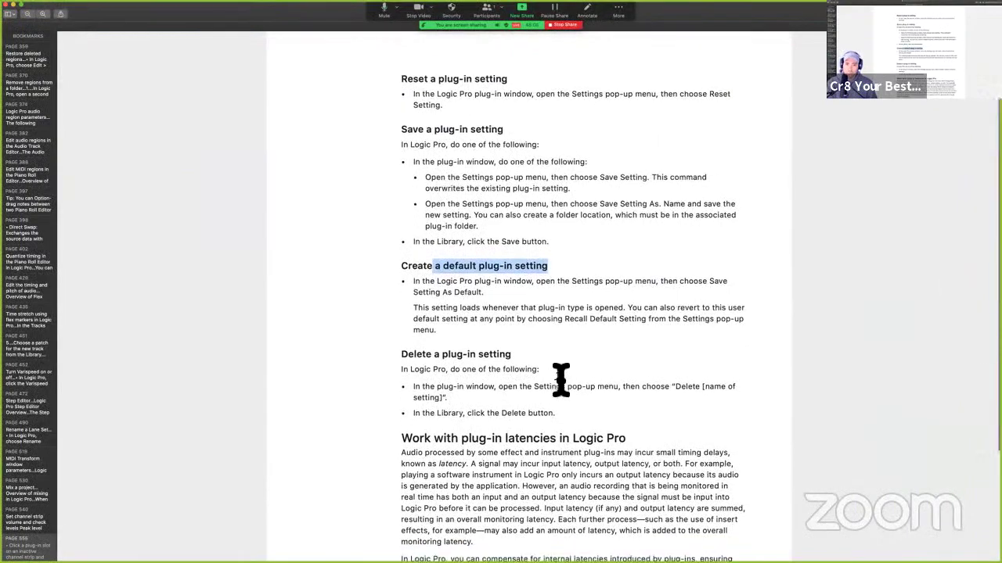
pyautogui.moveTo(511, 320); pyautogui.dragTo(479, 327)
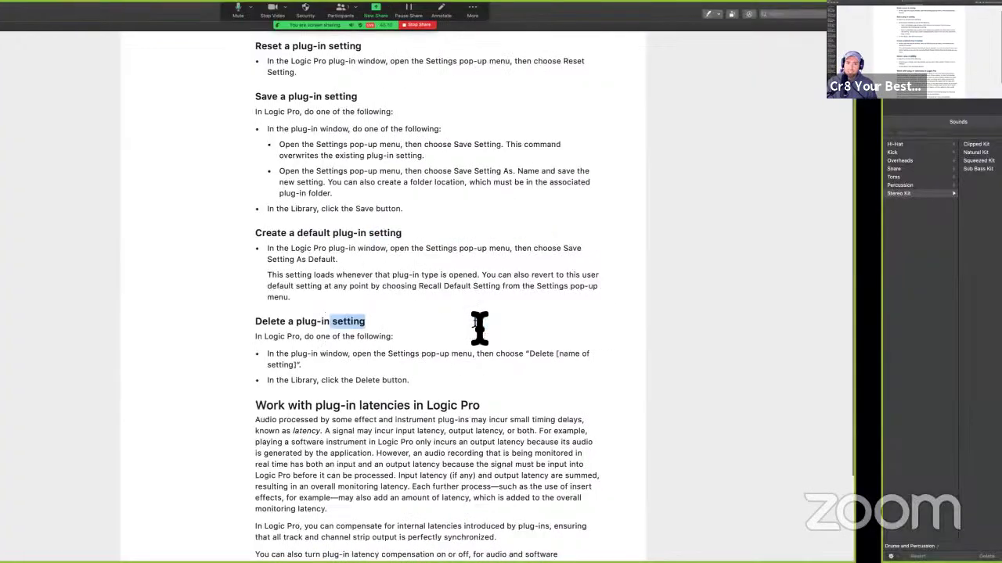
pyautogui.press('super+Tab')
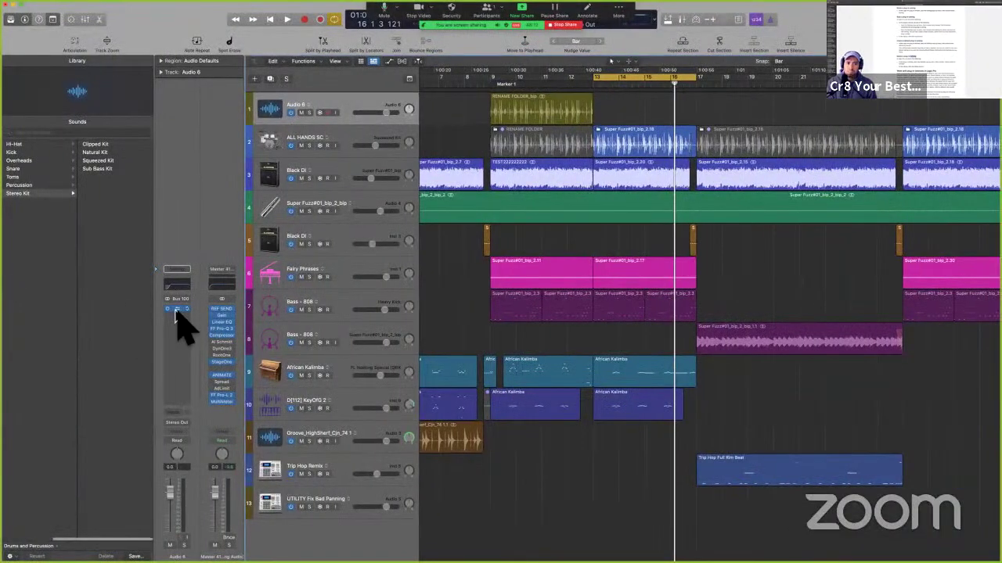
# Reopen Audio 6's Channel EQ and load the Vocal - Rap setting
pyautogui.click(176, 310)
pyautogui.moveTo(529, 128); pyautogui.dragTo(526, 156)
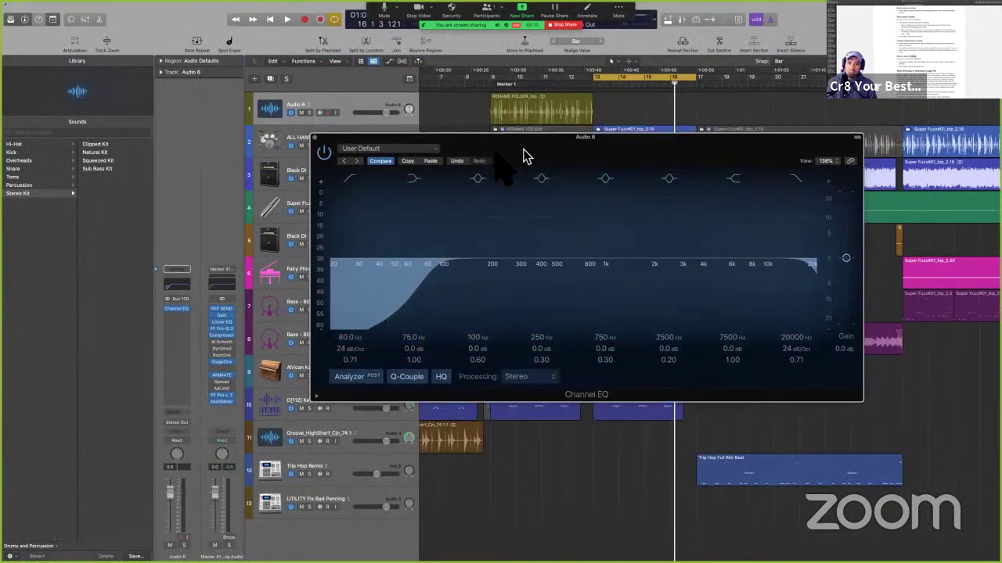
pyautogui.click(404, 149)
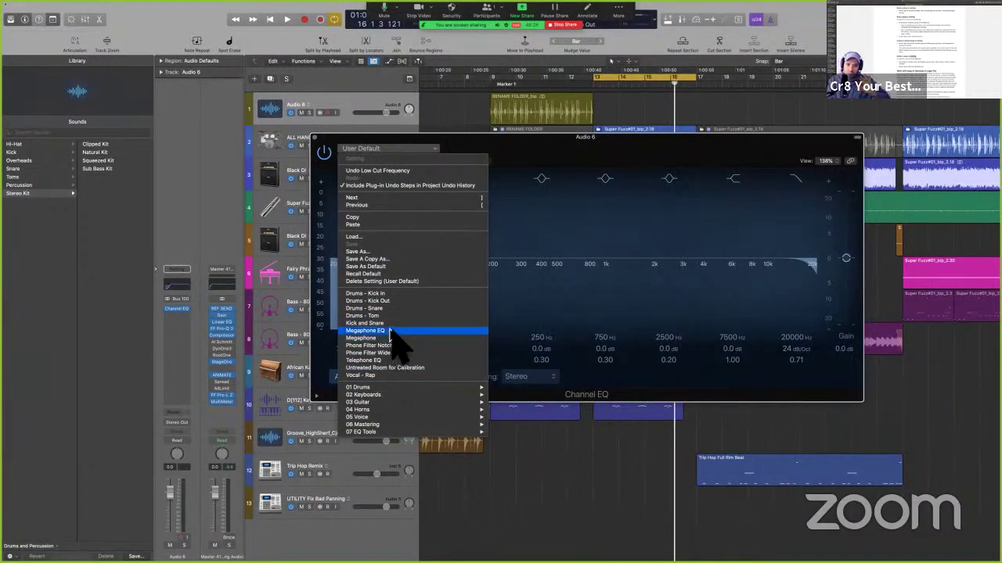
pyautogui.click(396, 375)
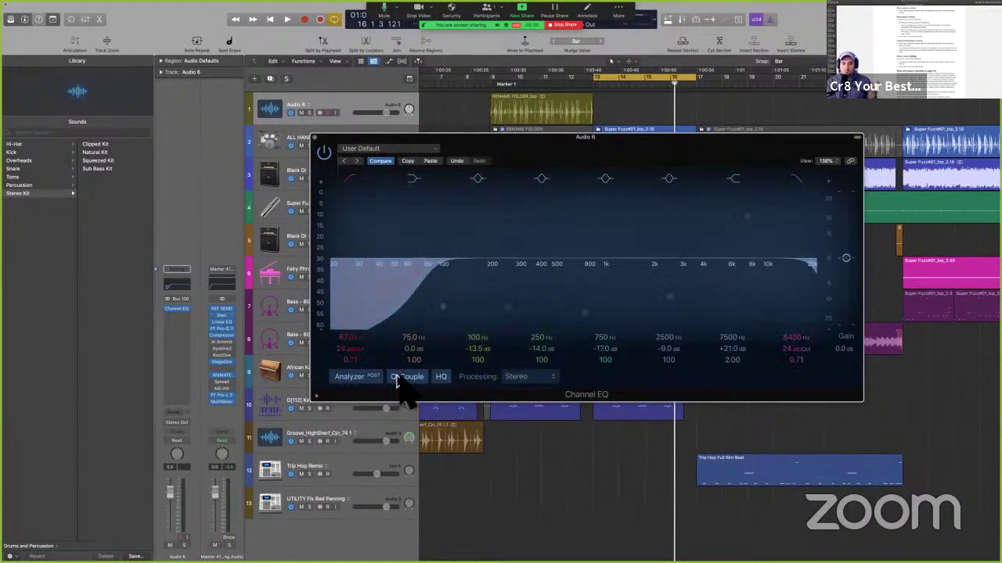
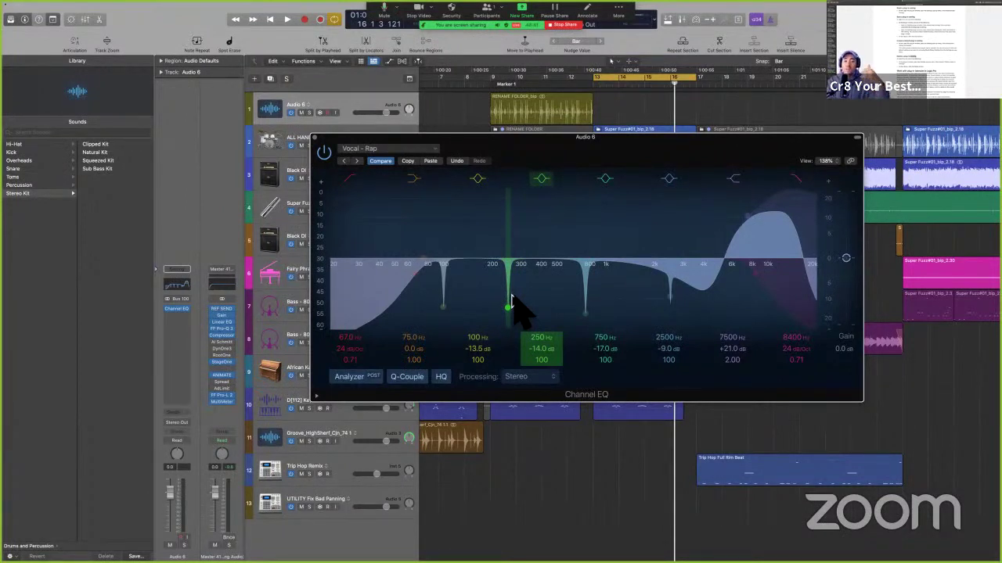
# Examine the commands for the Vocal - Rap setting and view the Save As dialog without saving
pyautogui.click(402, 150)
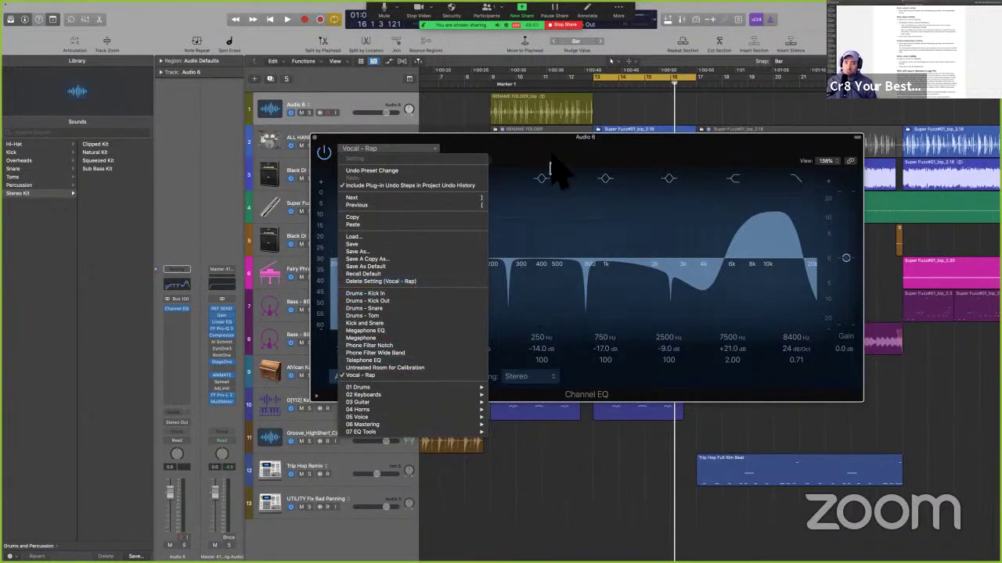
pyautogui.click(585, 151)
pyautogui.moveTo(562, 151); pyautogui.dragTo(545, 148)
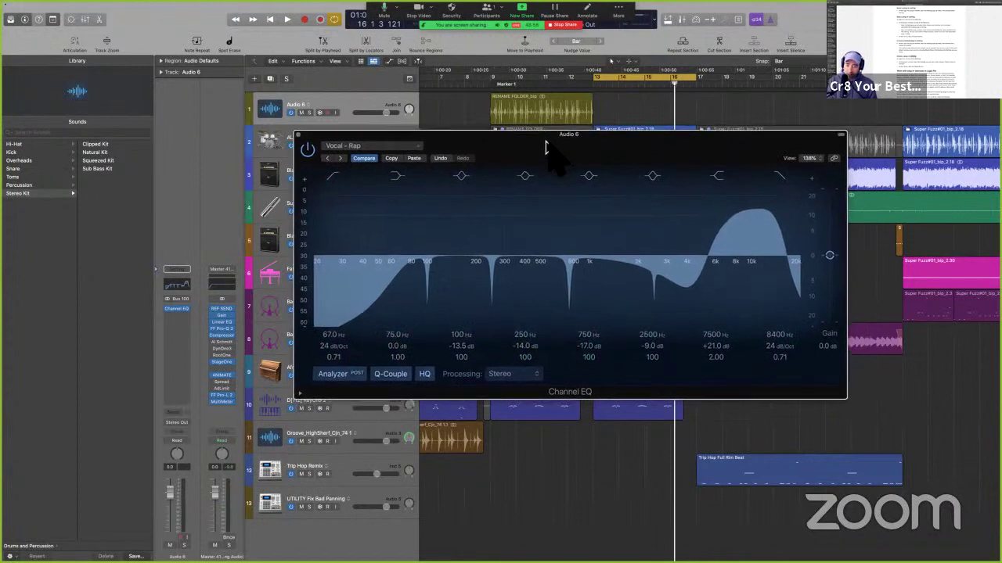
pyautogui.click(380, 147)
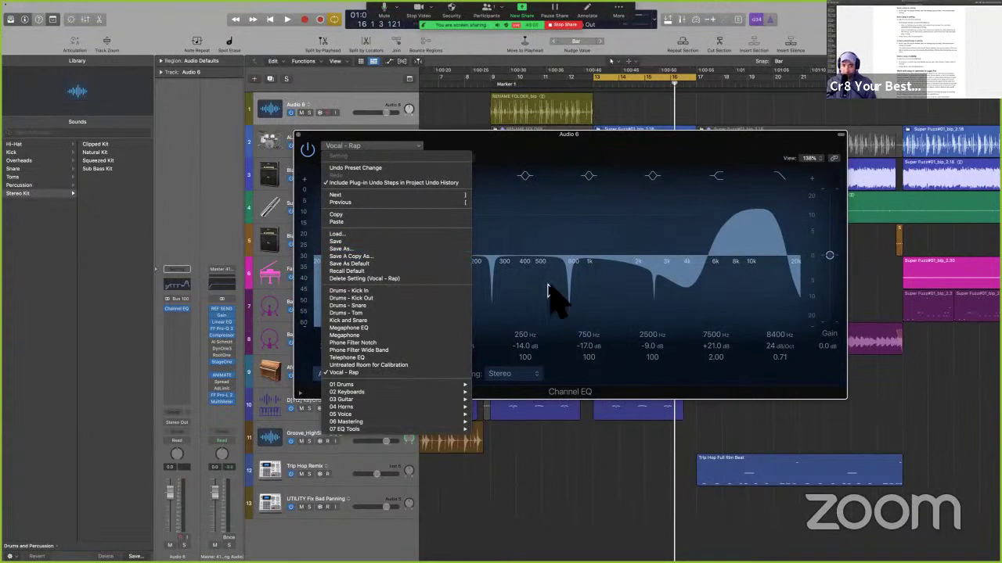
pyautogui.click(403, 248)
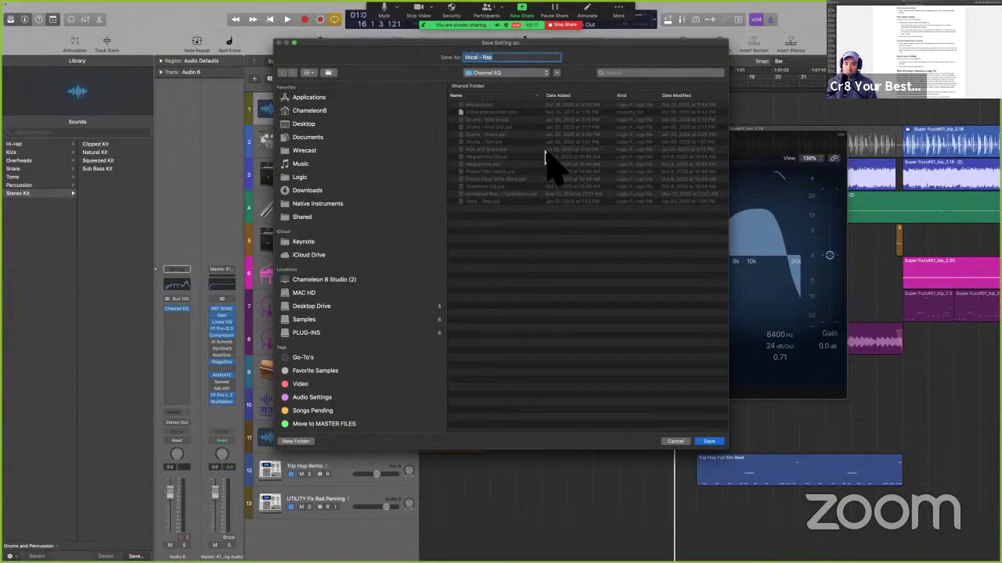
pyautogui.click(673, 442)
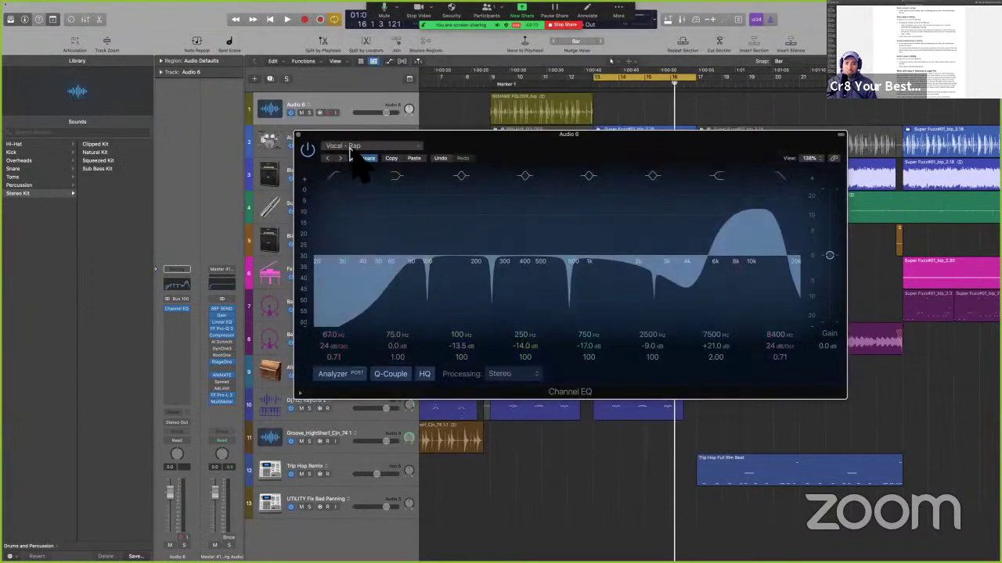
# Recall the Channel EQ's default setting, undo the recall, and close the plug-in window
pyautogui.click(352, 147)
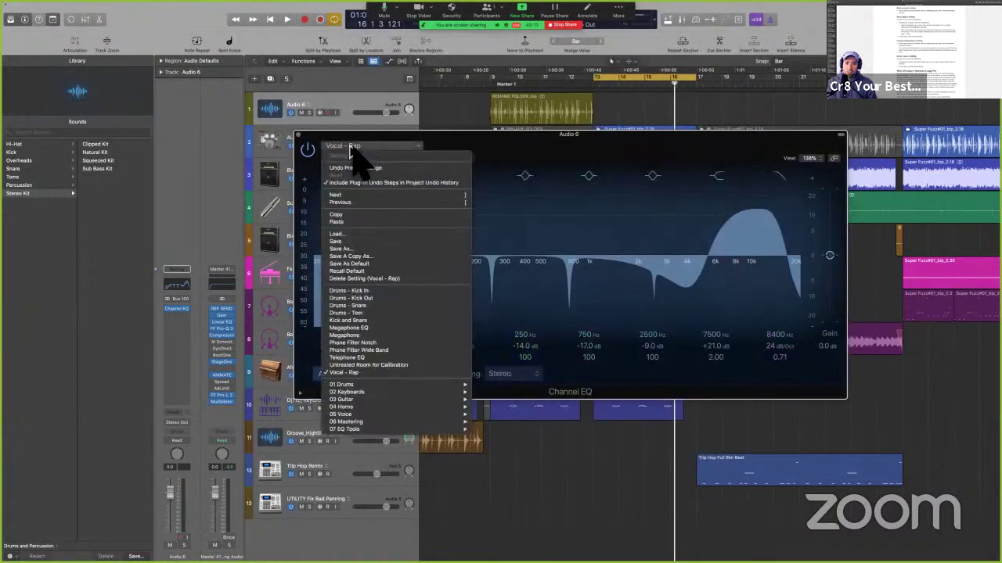
pyautogui.click(391, 270)
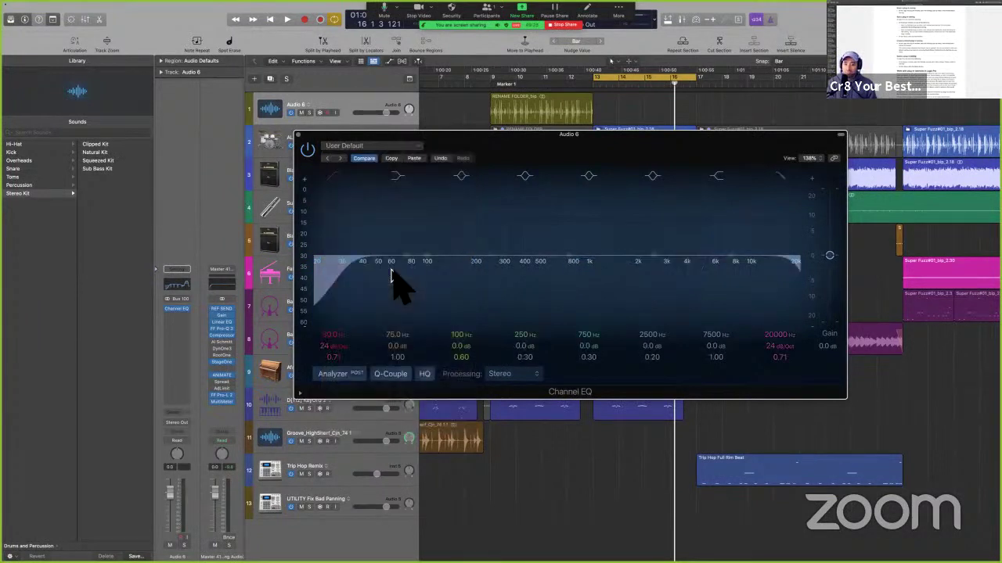
pyautogui.press('super+z')
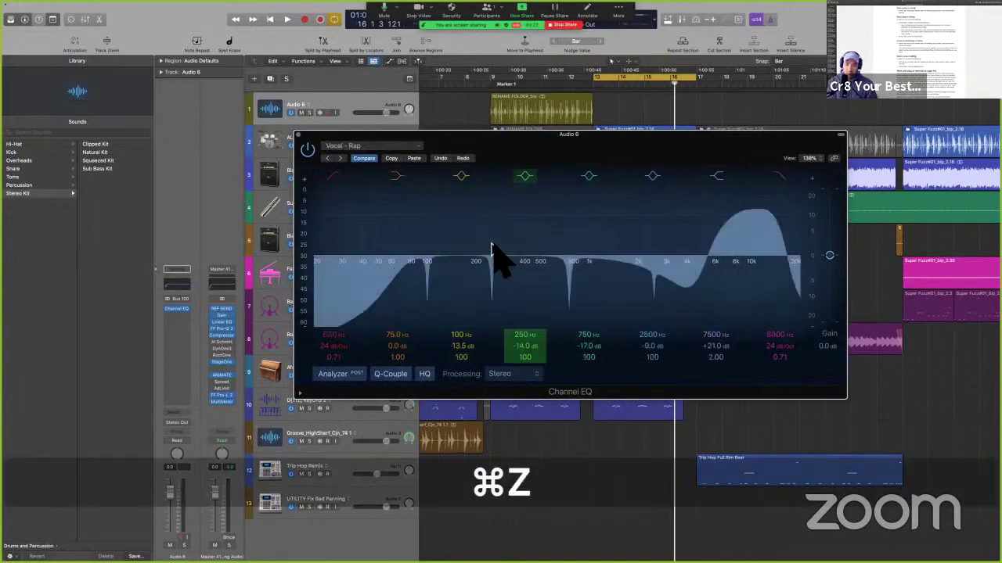
pyautogui.click(299, 136)
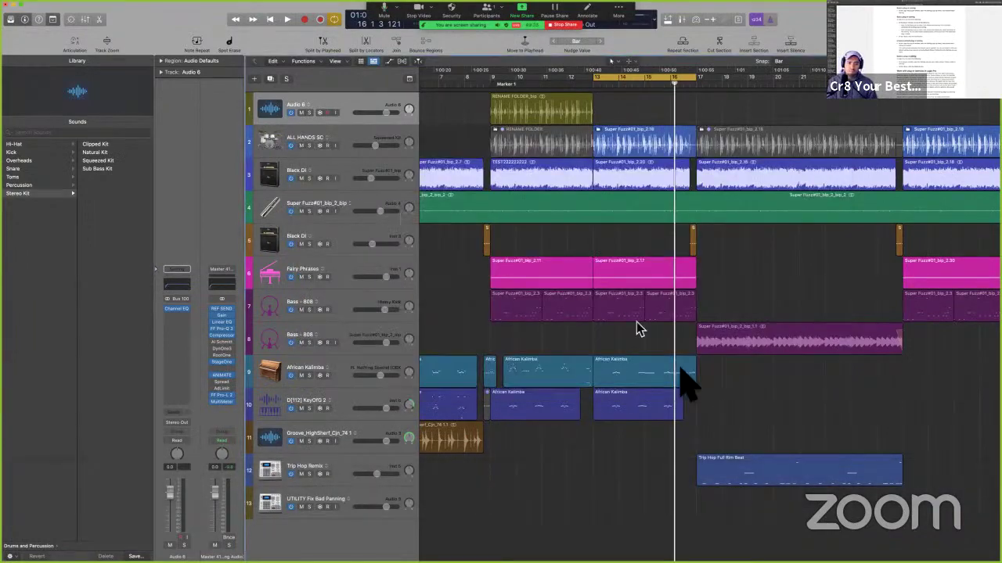
# Switch to the guide and read the section "Work with plug-in latencies in Logic Pro"
pyautogui.hotkey('ctrl', 'Left')
pyautogui.scroll(-3, 667, 472)
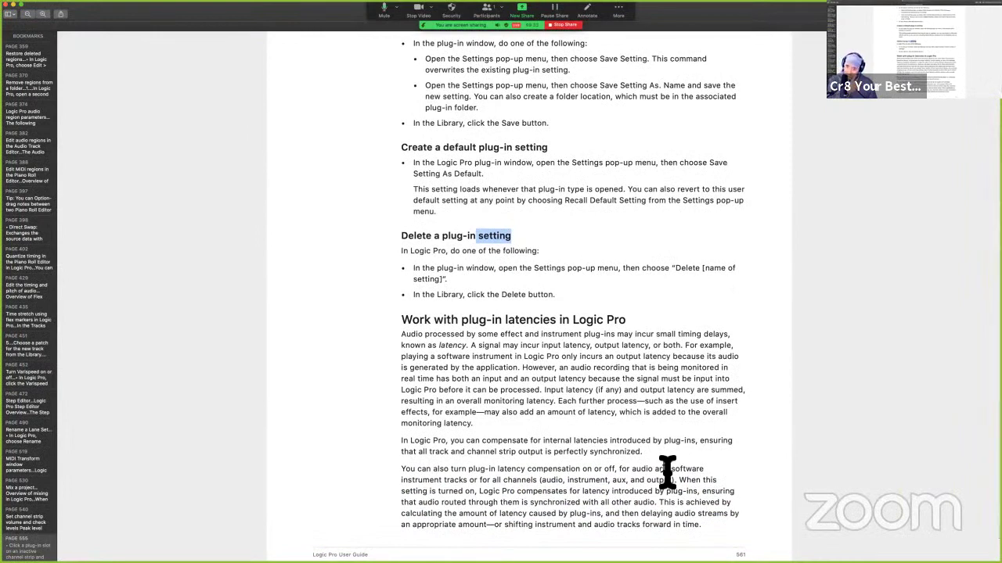
pyautogui.scroll(-1, 667, 472)
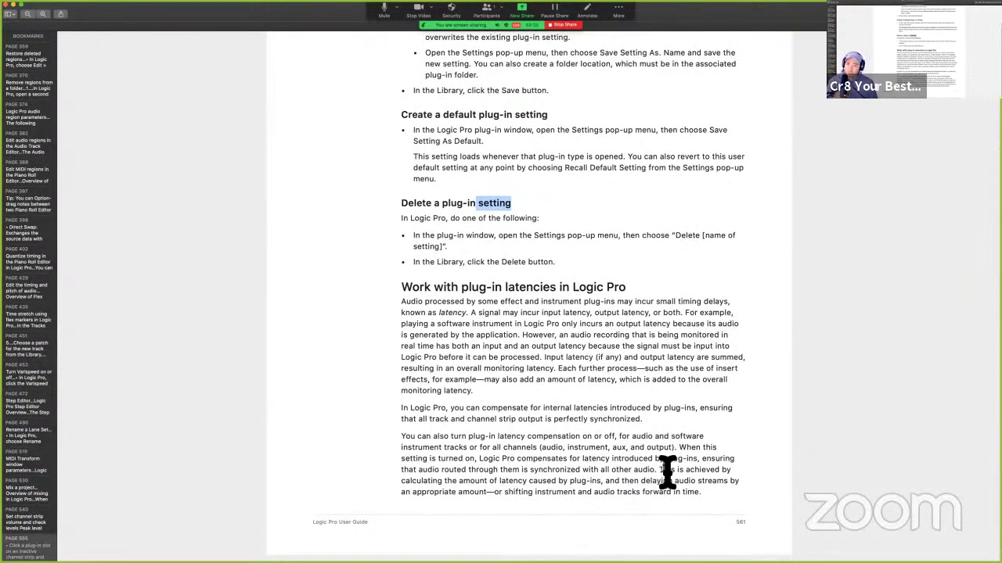
pyautogui.scroll(-1, 667, 472)
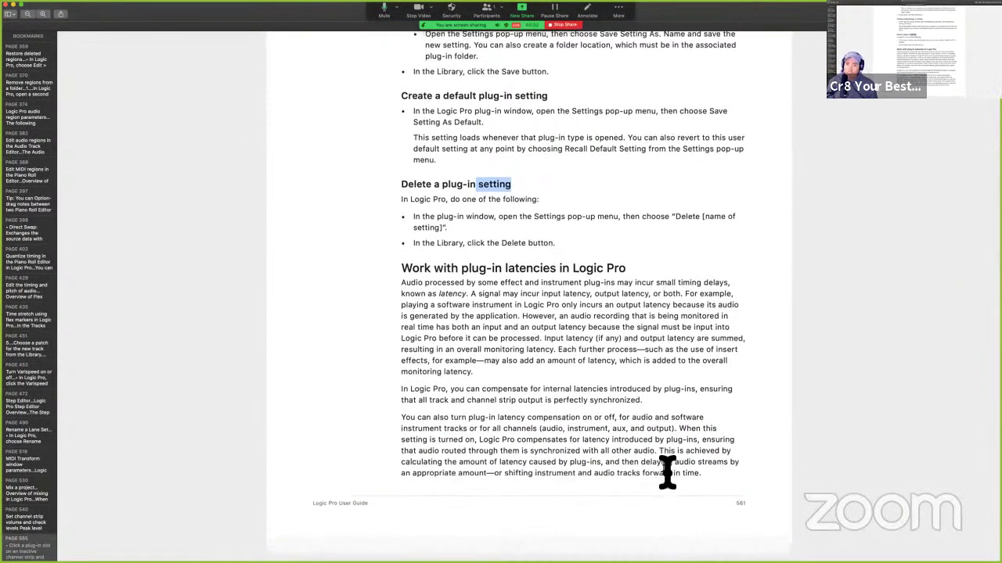
pyautogui.scroll(1, 666, 472)
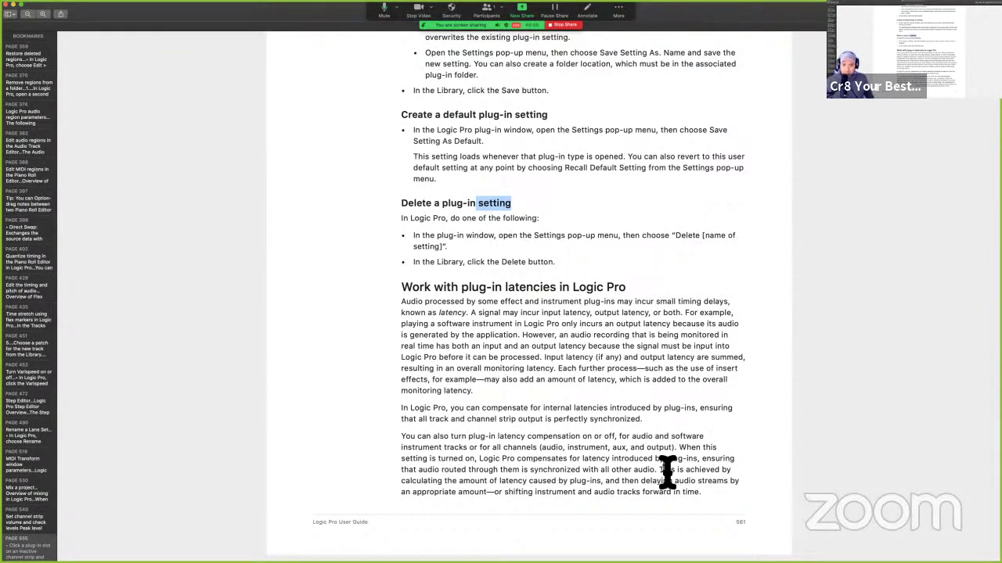
# Highlight the latency section's opening sentence, from "Audio processed by some effect" through "known as latency"
pyautogui.moveTo(635, 302); pyautogui.dragTo(660, 313)
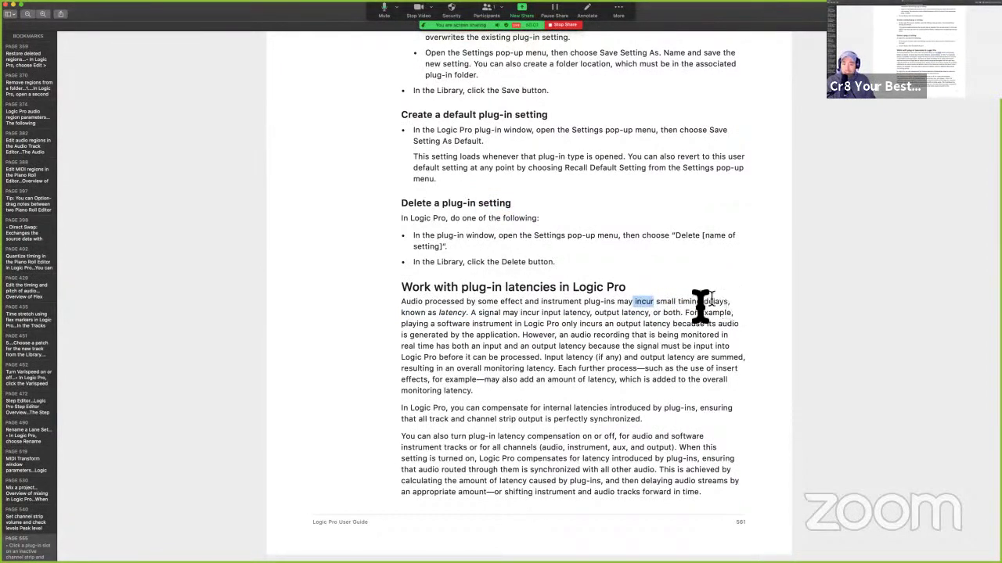
pyautogui.moveTo(655, 303); pyautogui.dragTo(753, 307)
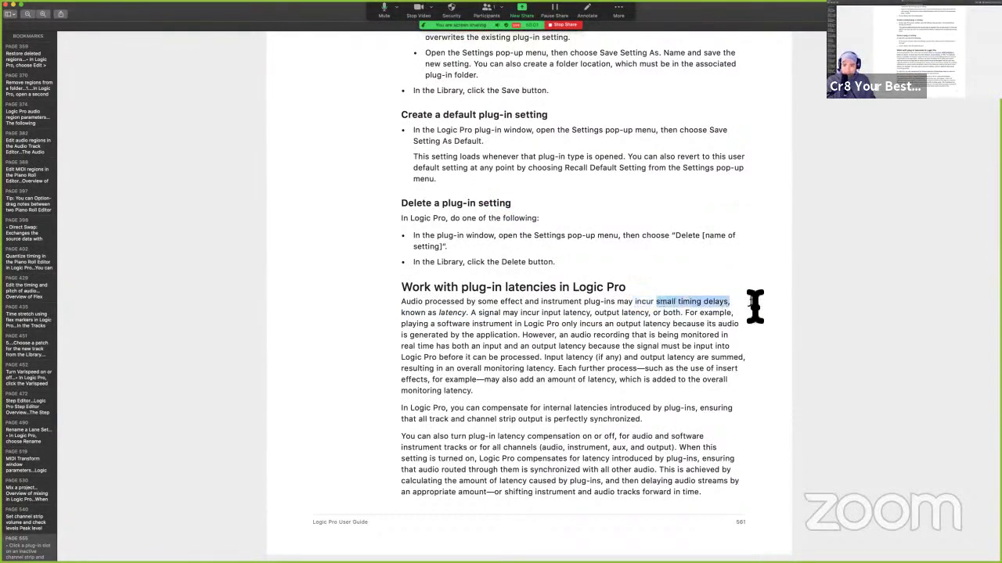
pyautogui.click(657, 307)
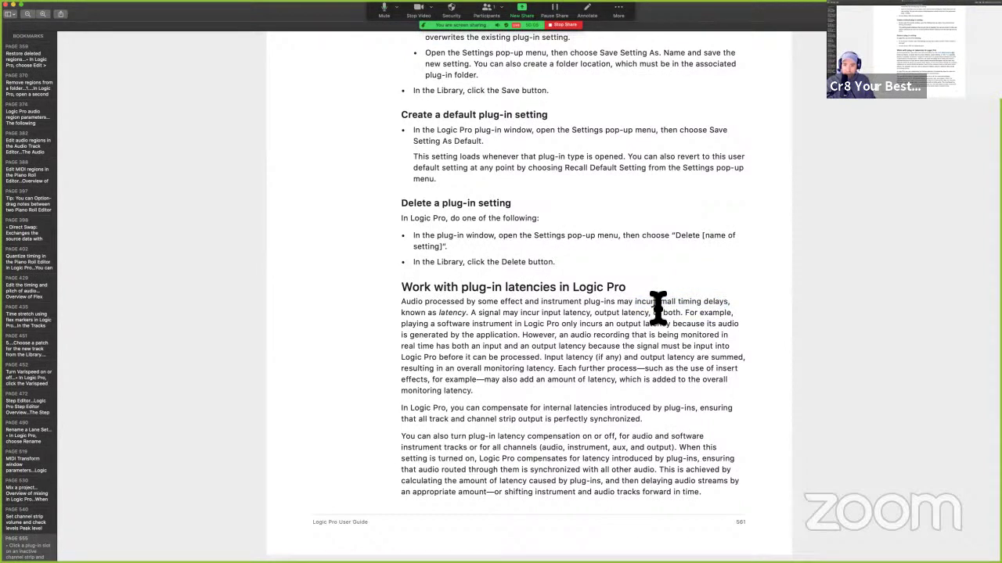
pyautogui.moveTo(402, 308); pyautogui.dragTo(471, 321)
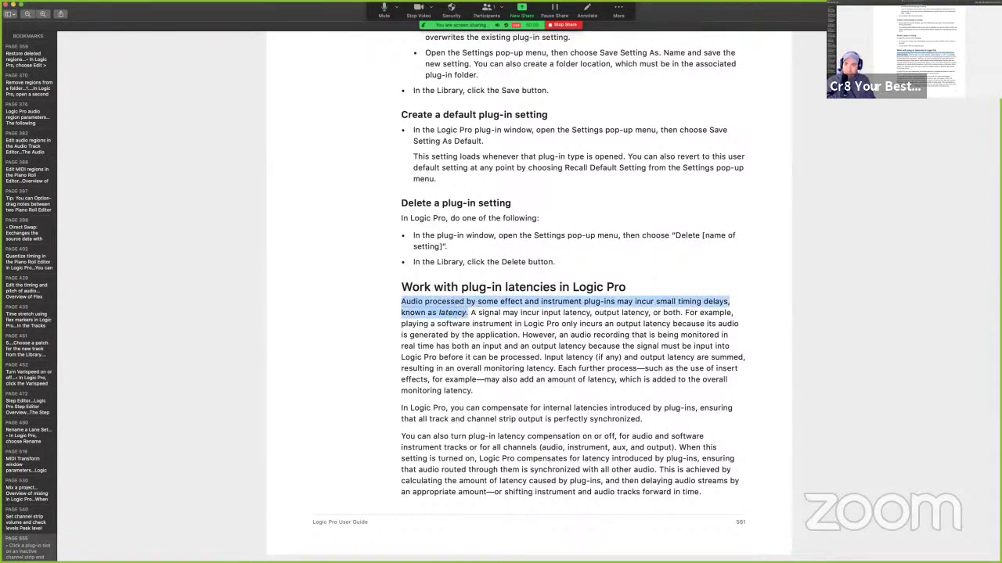
pyautogui.press('ctrl+super+h')
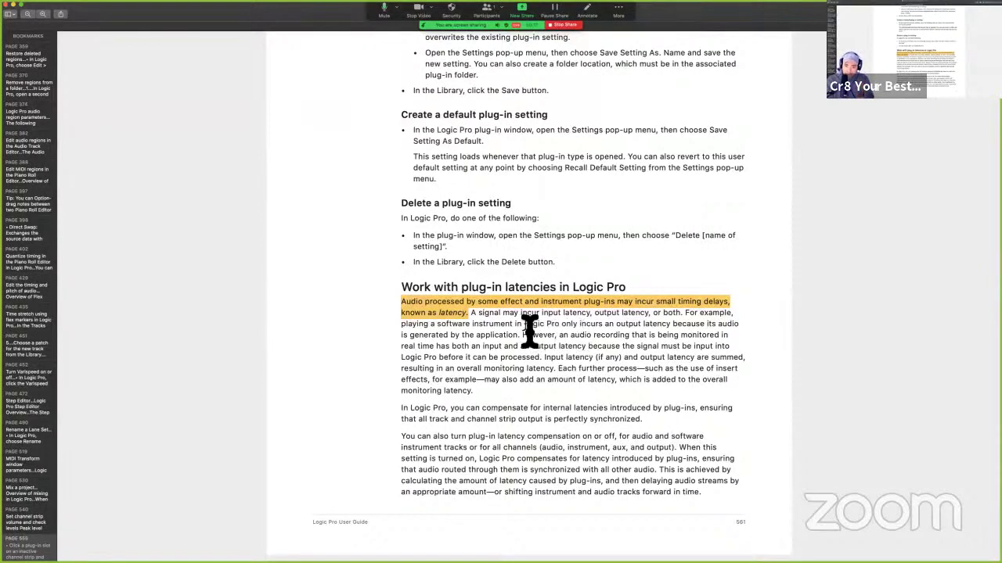
# Select the phrase "input latency, output latency, or both" in the guide's latency paragraph
pyautogui.moveTo(539, 321); pyautogui.dragTo(606, 321)
pyautogui.click(597, 321)
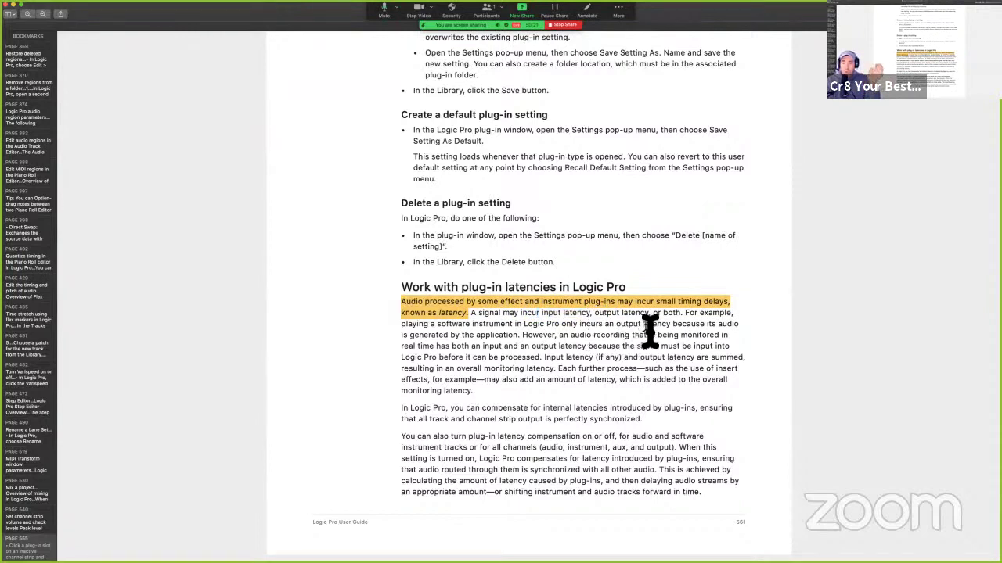
pyautogui.moveTo(544, 325); pyautogui.dragTo(687, 319)
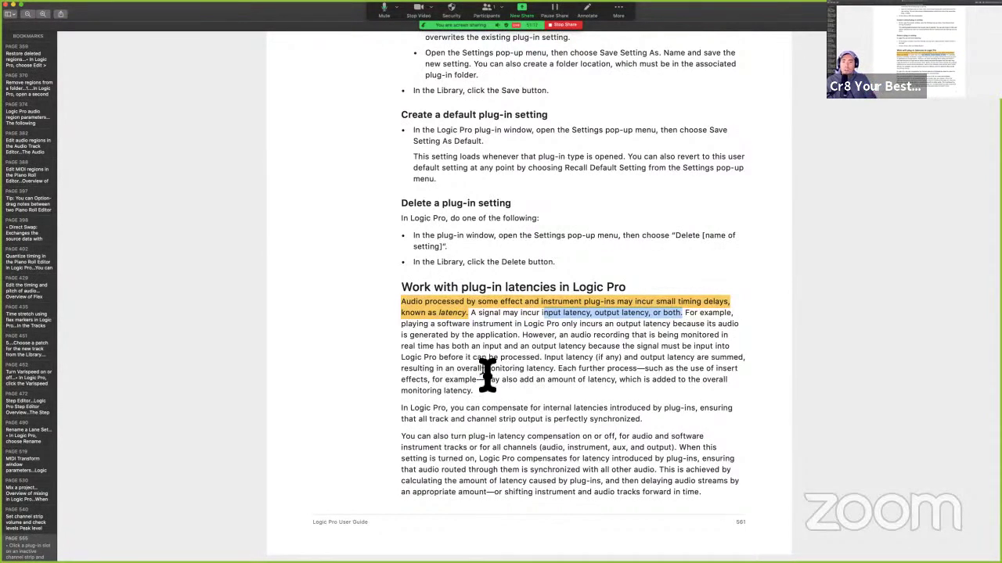
# Select the words "Each further process" in the guide's latency paragraph and read about added monitoring latency
pyautogui.moveTo(486, 376); pyautogui.dragTo(629, 375)
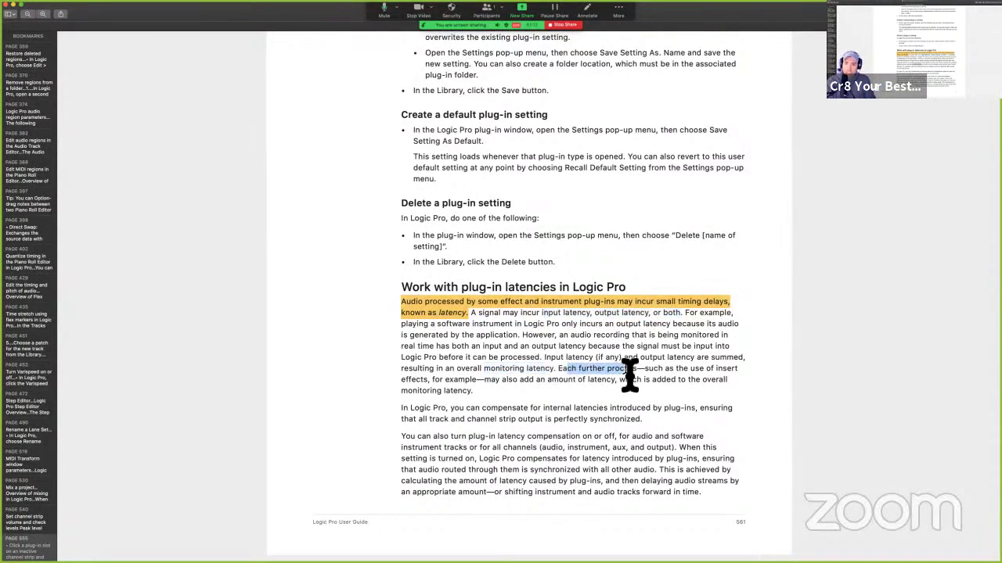
pyautogui.click(630, 374)
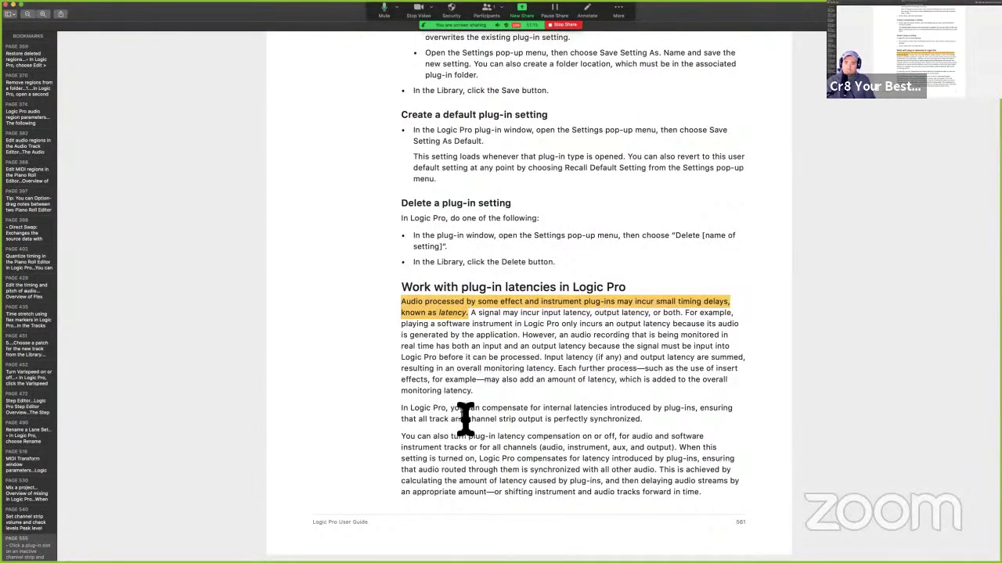
pyautogui.doubleClick(602, 381)
# Select the guide's sentence on compensating for internal latencies introduced by plug-ins, then clear the selection
pyautogui.moveTo(465, 416); pyautogui.dragTo(743, 413)
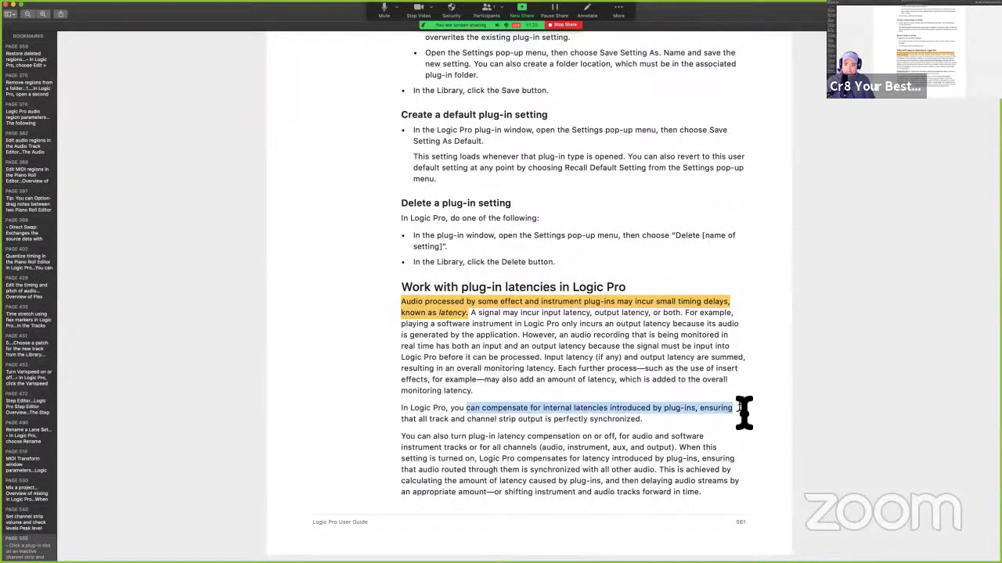
pyautogui.click(619, 425)
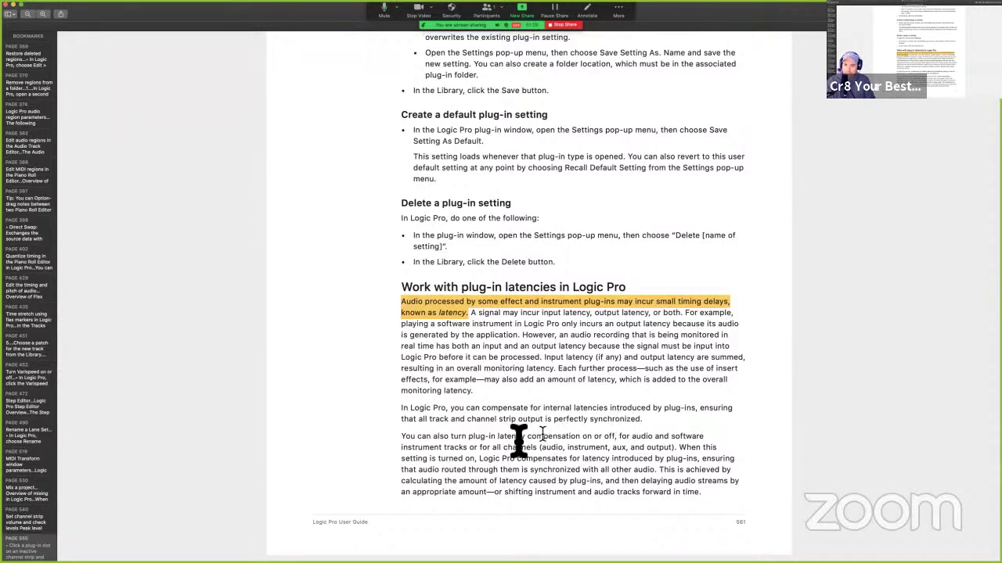
pyautogui.moveTo(401, 415); pyautogui.dragTo(637, 430)
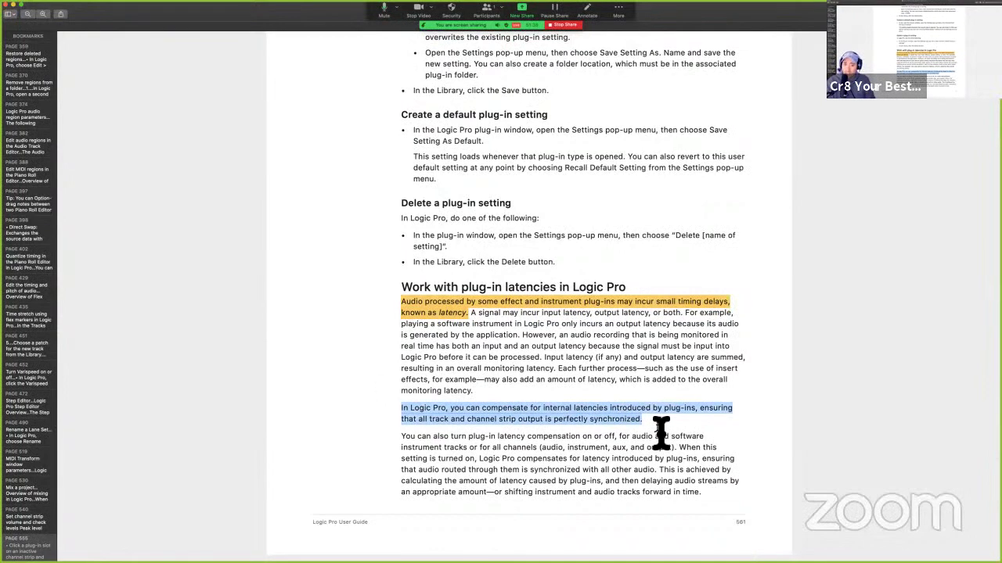
pyautogui.click(484, 443)
# Switch to Logic Pro and show the audio device preferences
pyautogui.hotkey('ctrl', 'Right')
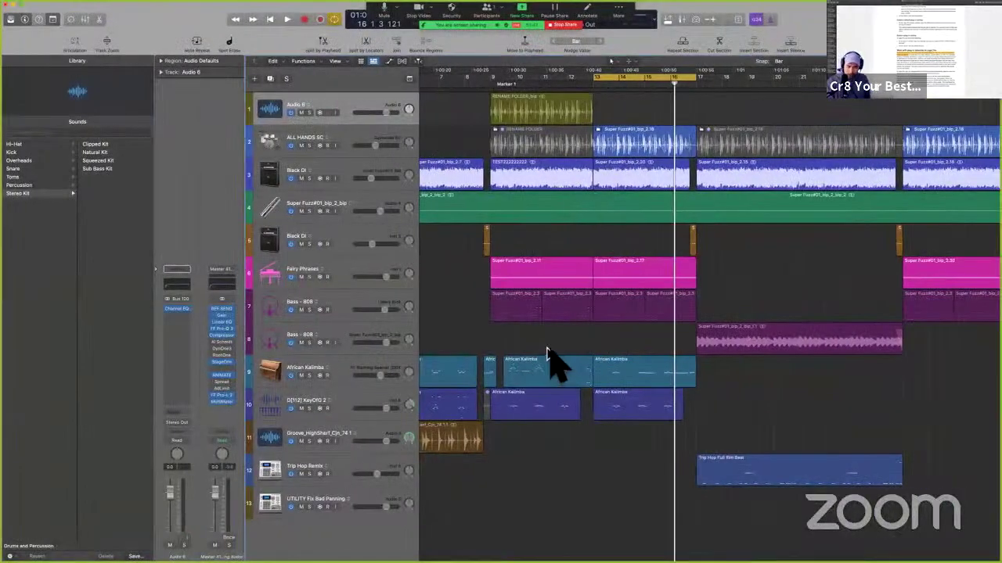
pyautogui.press('super+comma')
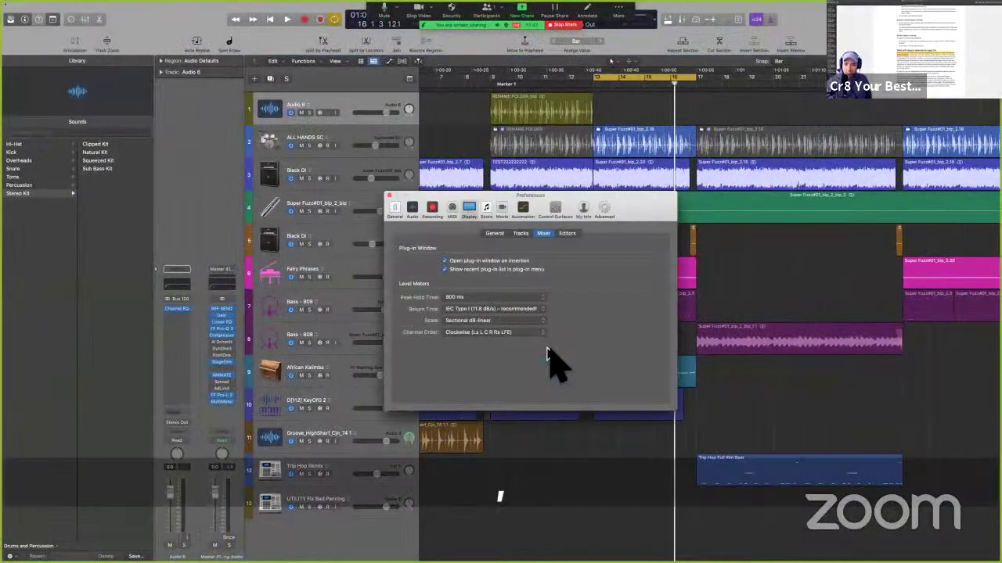
pyautogui.click(410, 209)
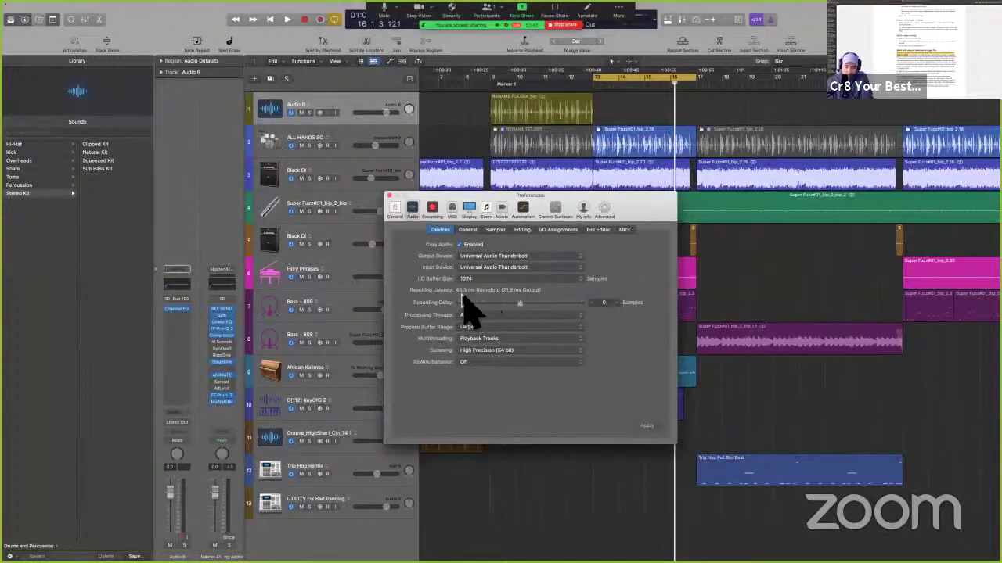
# Set the I/O buffer size to 128 samples in the audio device preferences
pyautogui.press('ctrl+alt+super+m')
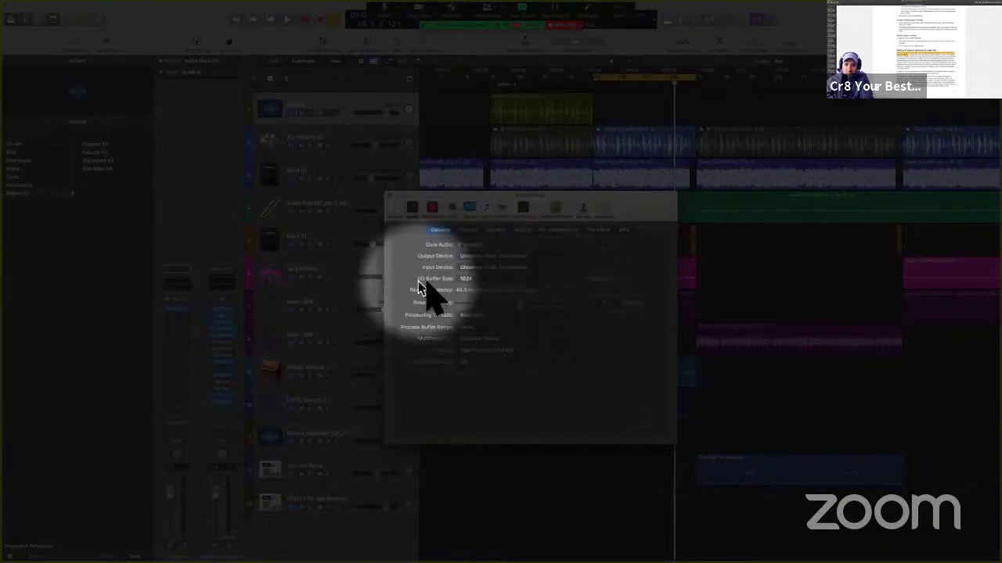
pyautogui.click(467, 278)
pyautogui.click(473, 288)
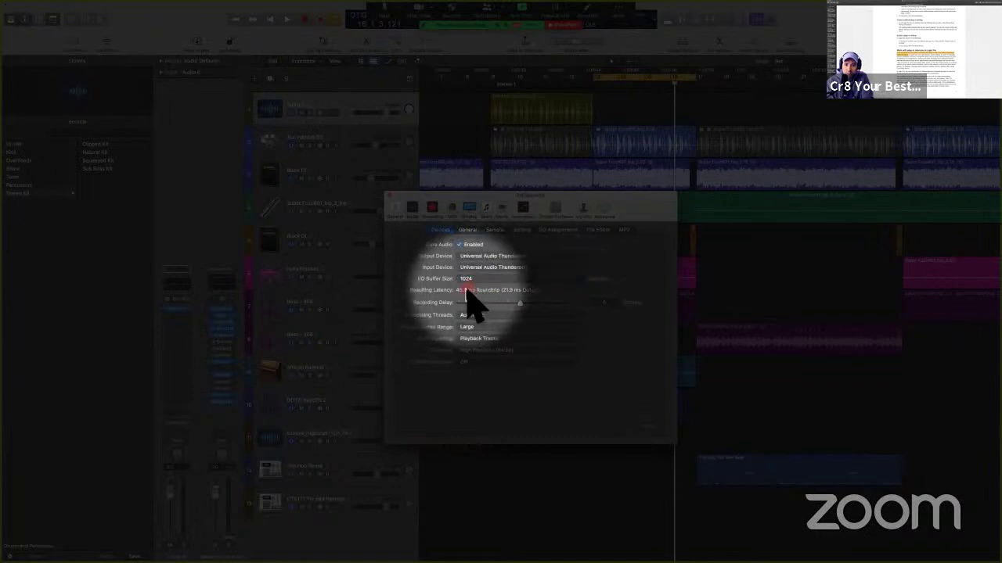
pyautogui.click(476, 282)
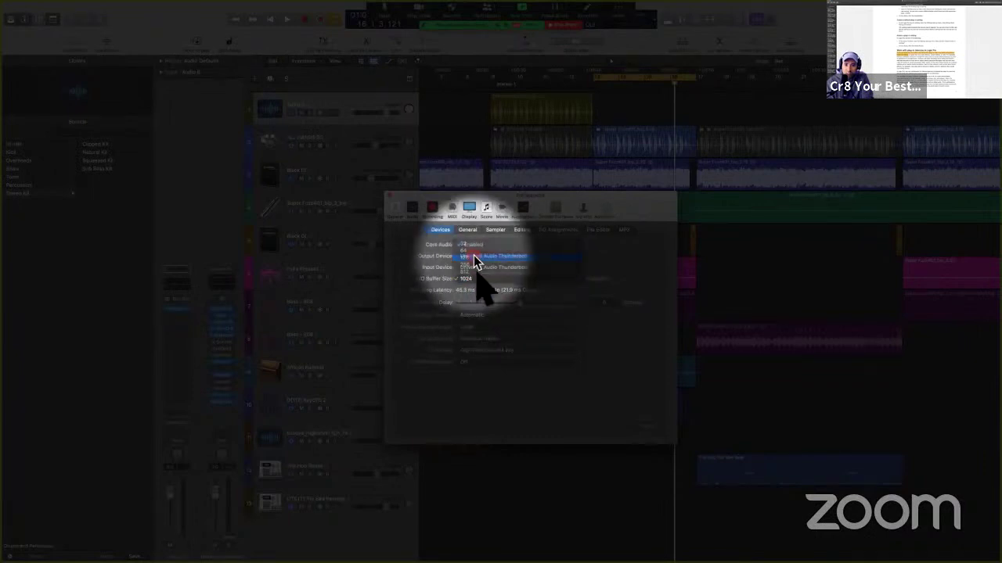
pyautogui.click(473, 258)
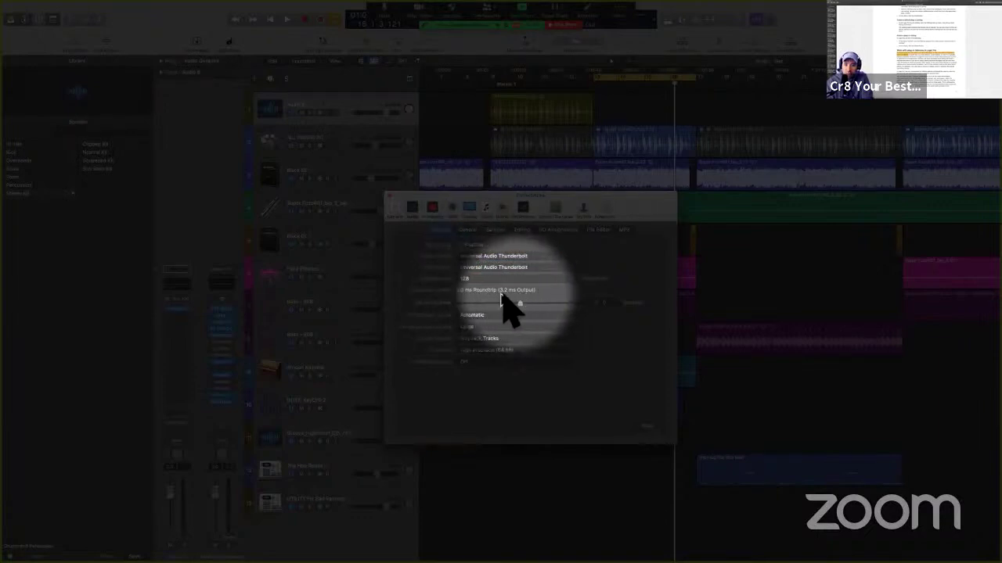
# Set the I/O buffer size back to 1024 samples and close the preferences
pyautogui.click(464, 280)
pyautogui.click(475, 305)
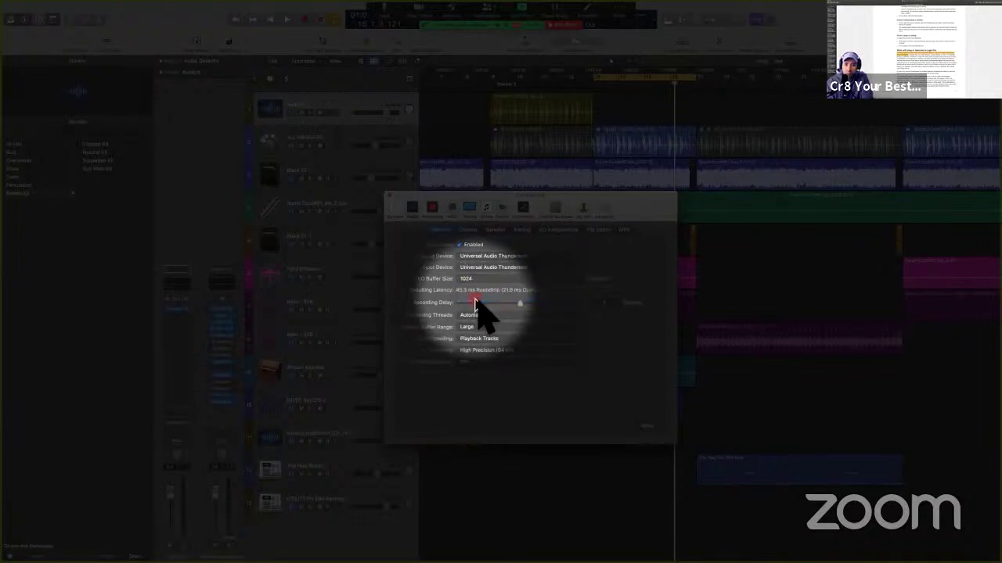
pyautogui.press('ctrl+alt+super+m')
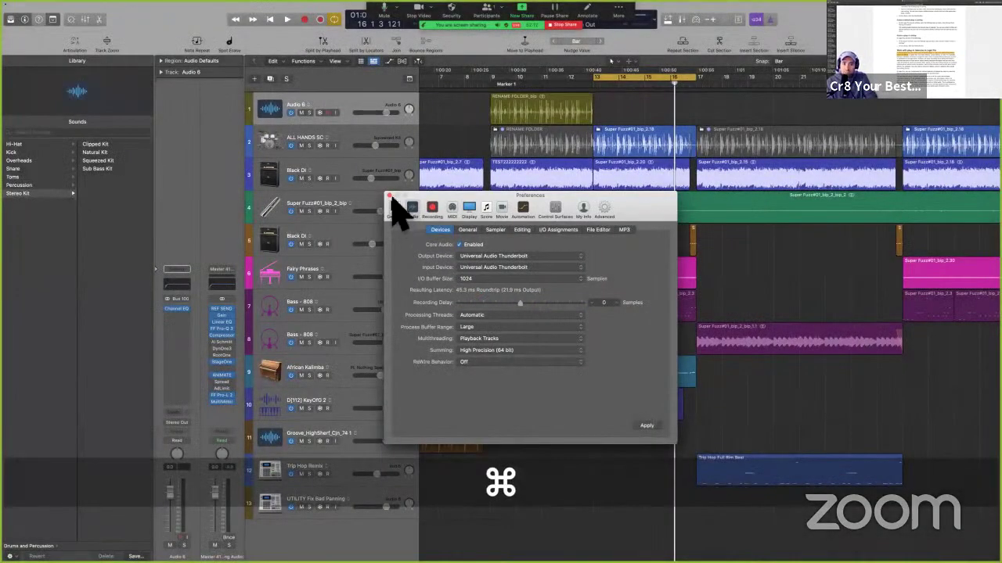
pyautogui.click(390, 196)
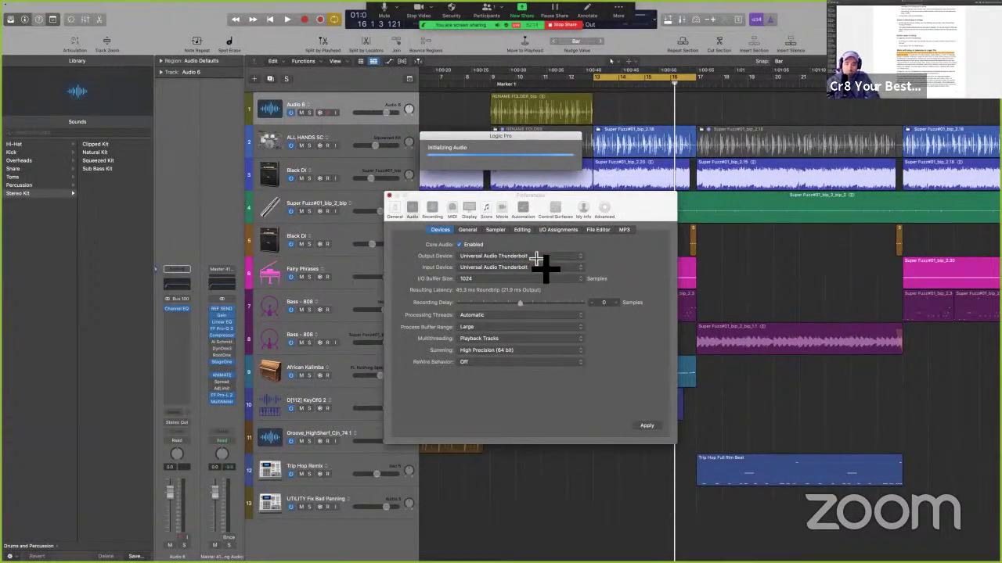
# Switch back to the guide and select the phrases on latency compensation and synchronized audio in the page's last paragraph
pyautogui.hotkey('ctrl', 'Left')
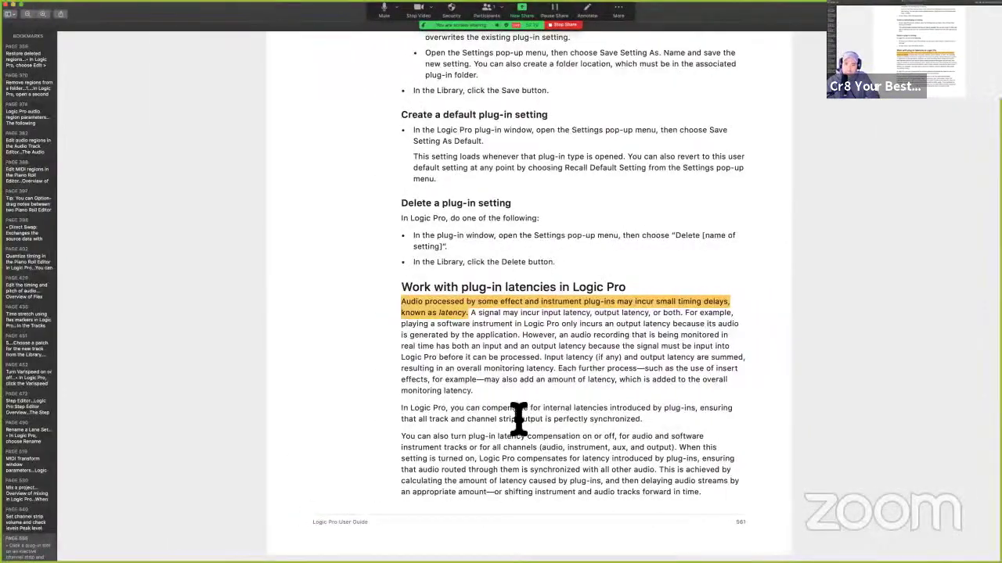
pyautogui.scroll(-1, 518, 419)
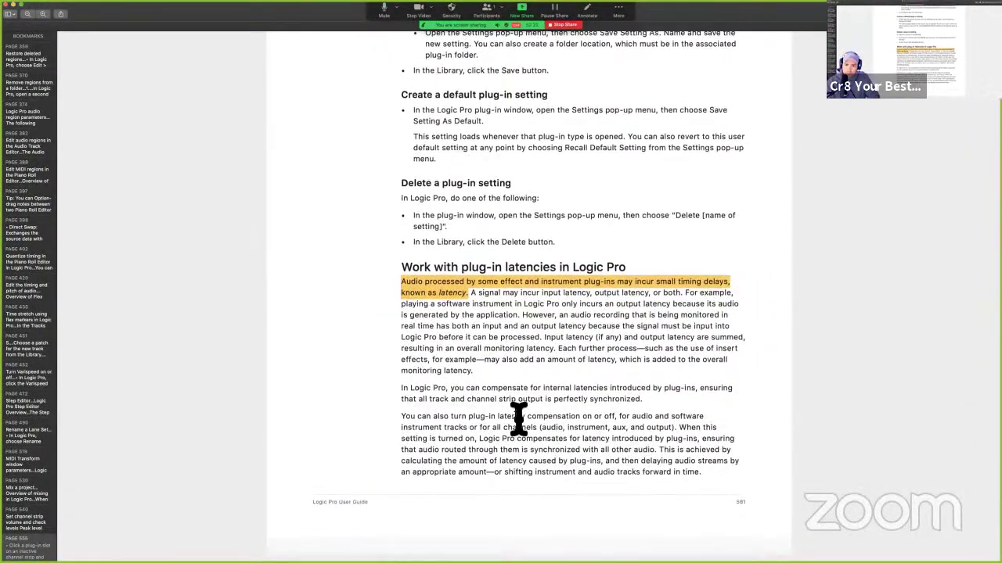
pyautogui.scroll(1, 518, 418)
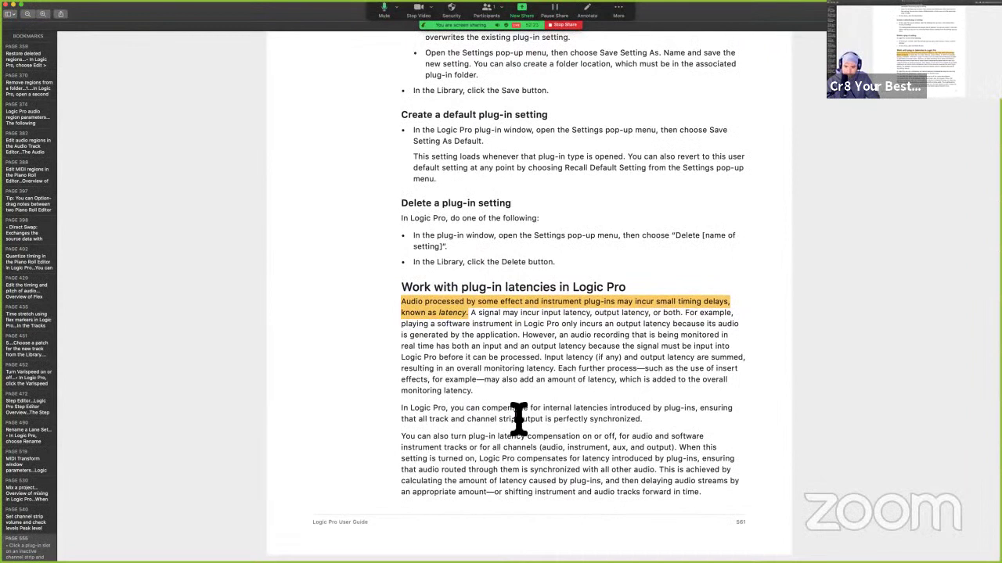
pyautogui.moveTo(468, 439); pyautogui.dragTo(566, 445)
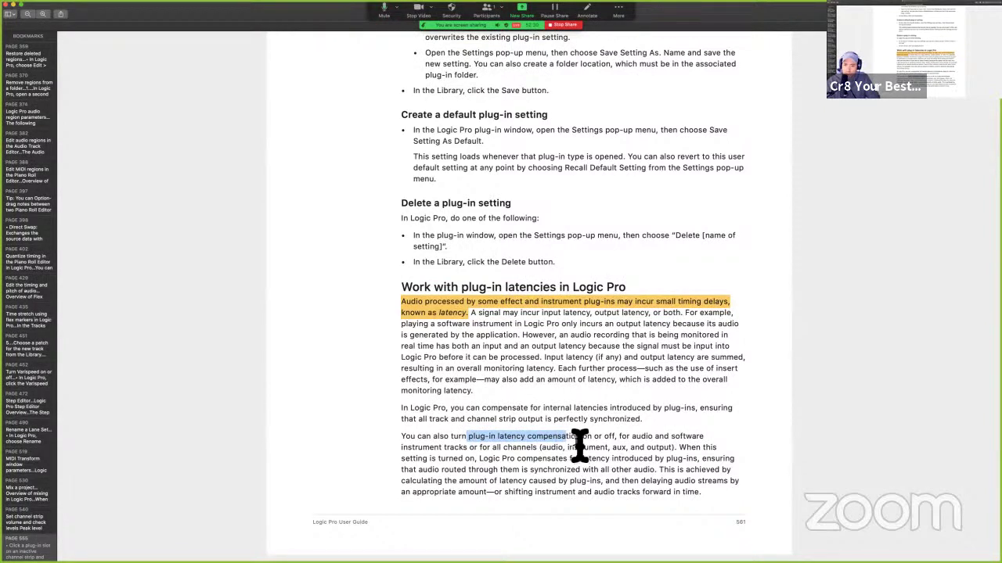
pyautogui.click(430, 460)
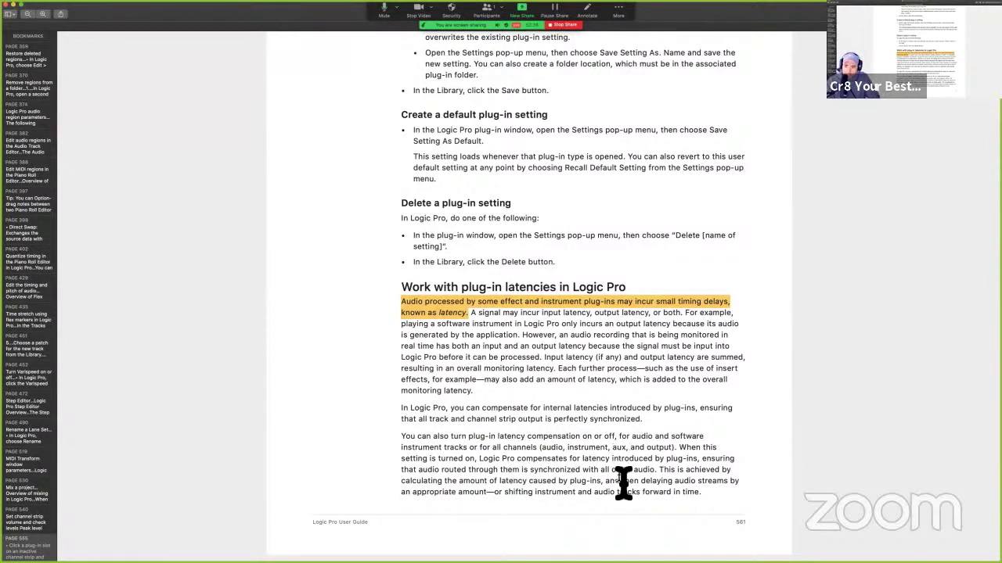
pyautogui.moveTo(441, 470); pyautogui.dragTo(665, 479)
pyautogui.moveTo(487, 436); pyautogui.dragTo(581, 443)
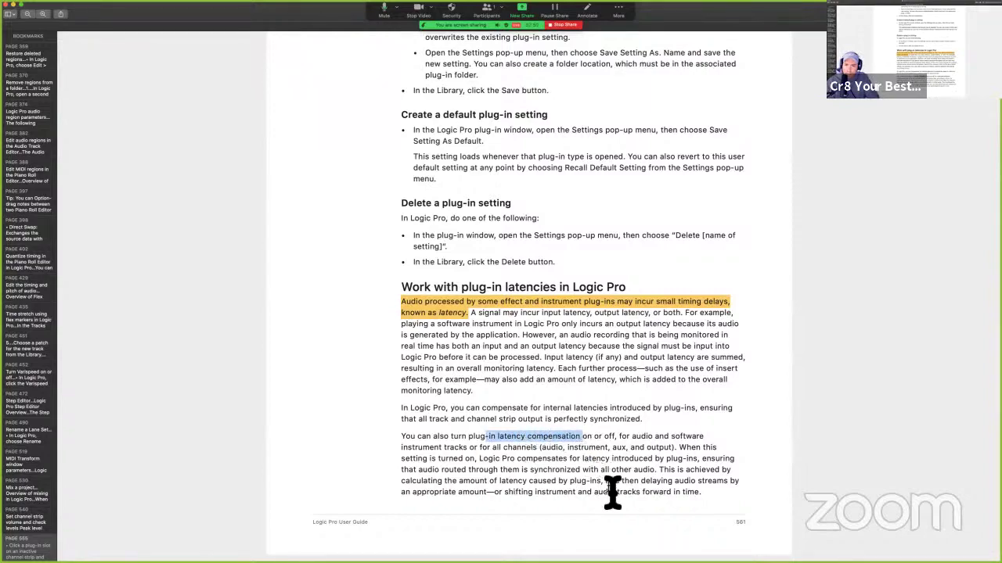
# Switch to Logic Pro and check the plug-in latency Compensation options in the general audio preferences, keeping All
pyautogui.hotkey('ctrl', 'Right')
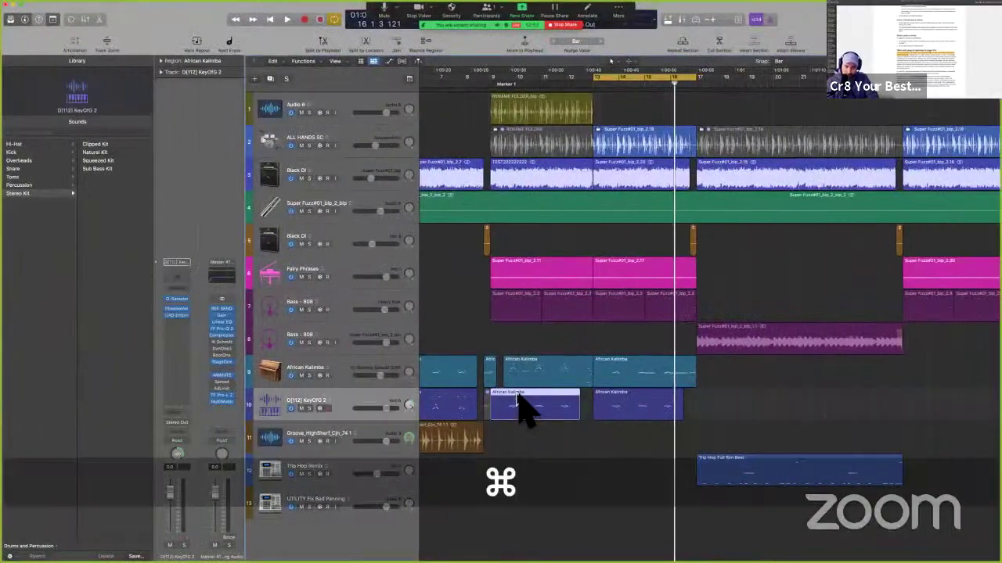
pyautogui.press('super+comma')
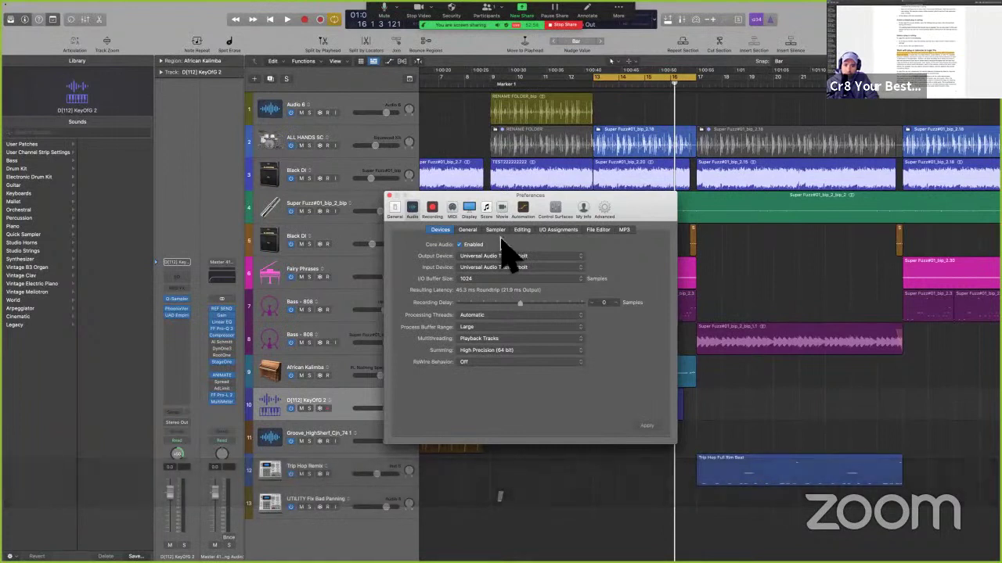
pyautogui.click(469, 230)
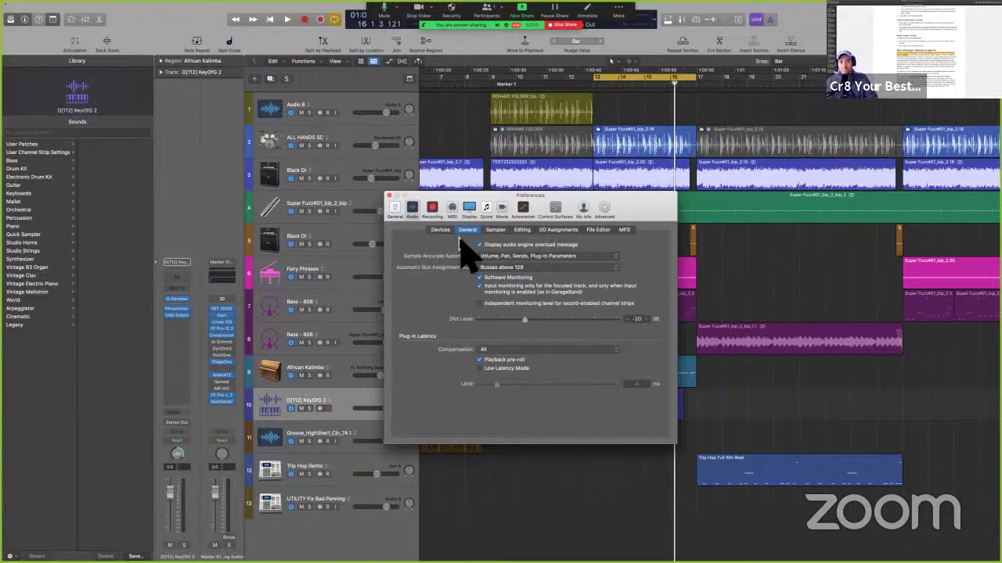
pyautogui.click(493, 350)
pyautogui.click(495, 354)
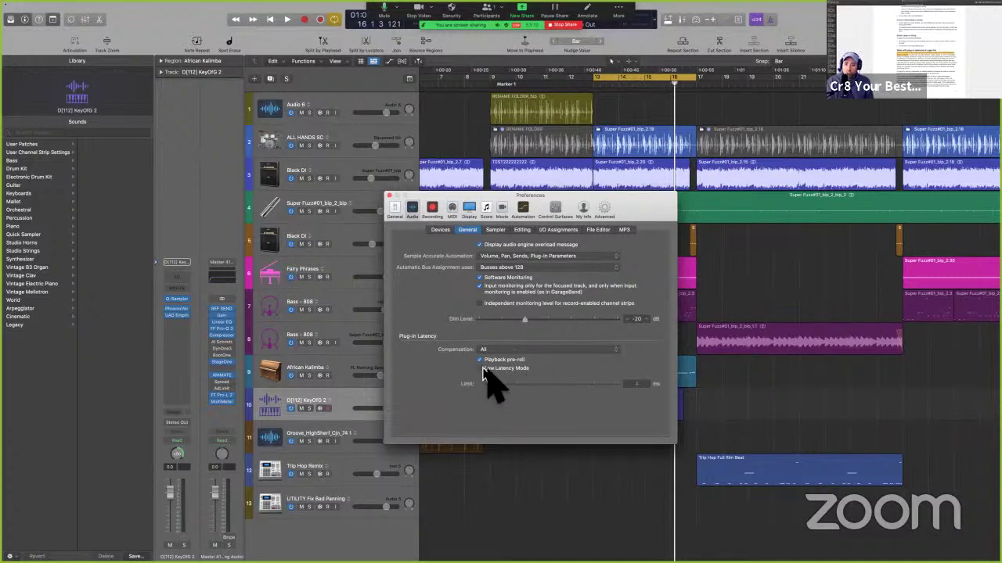
# Turn on Low Latency Mode in the plug-in latency preferences and point out its control bar button
pyautogui.click(483, 368)
pyautogui.press('ctrl+alt+super+m')
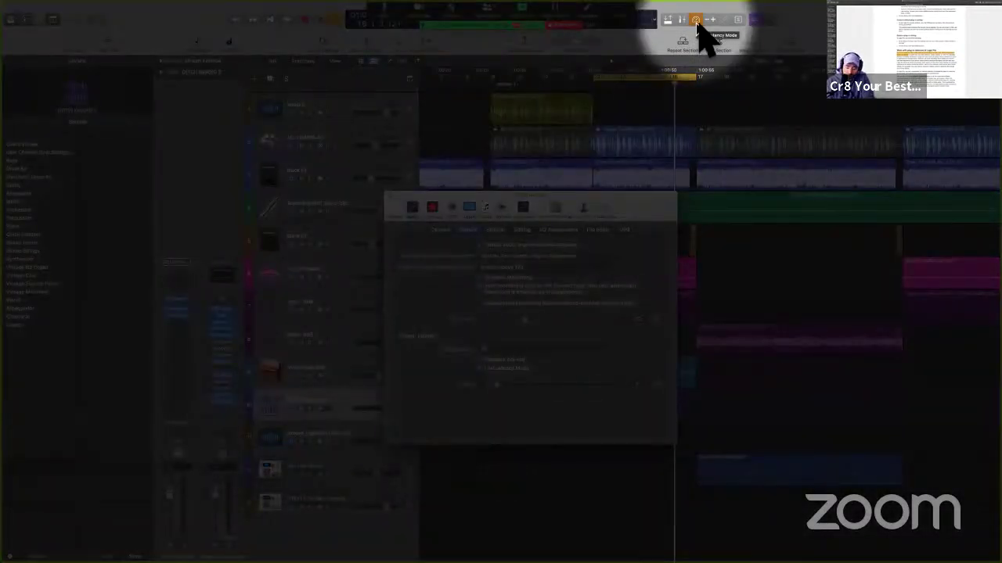
pyautogui.press('ctrl+alt+super+m')
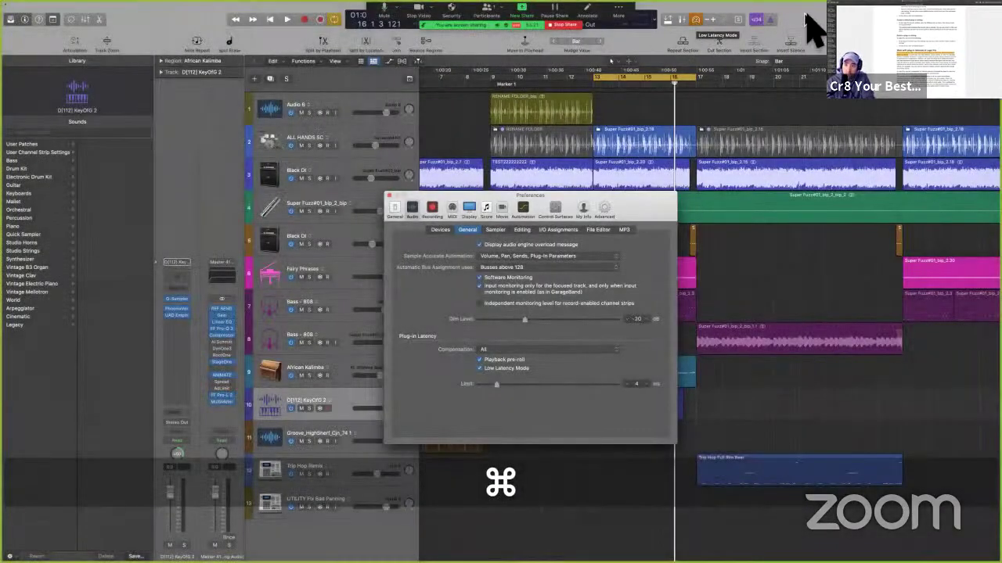
# Look up the Low Latency Mode option in the control bar customization, moving the preferences window out of the way
pyautogui.keyDown('ctrl'); pyautogui.click(808, 13); pyautogui.keyUp('ctrl')
pyautogui.click(815, 16)
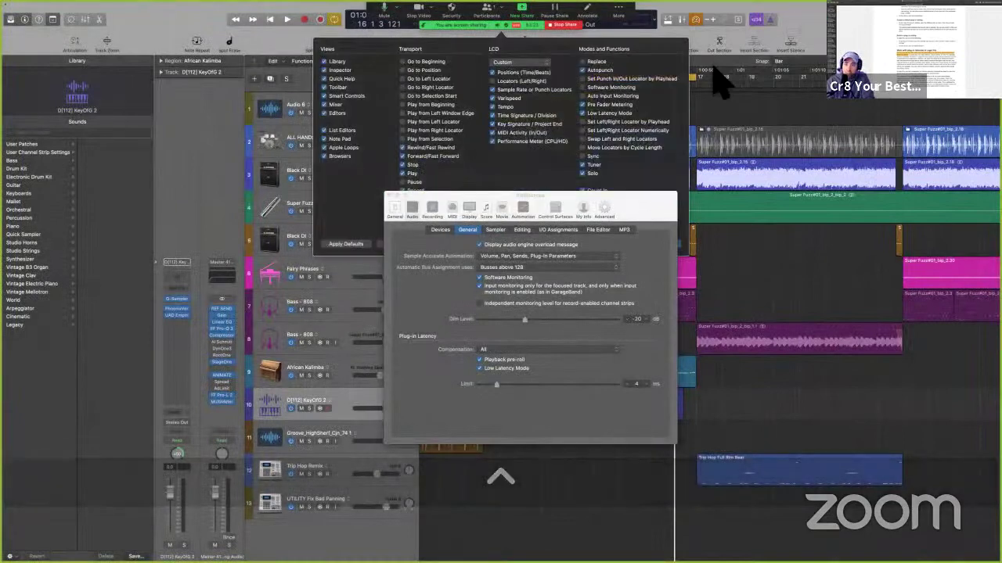
pyautogui.moveTo(603, 207); pyautogui.dragTo(603, 335)
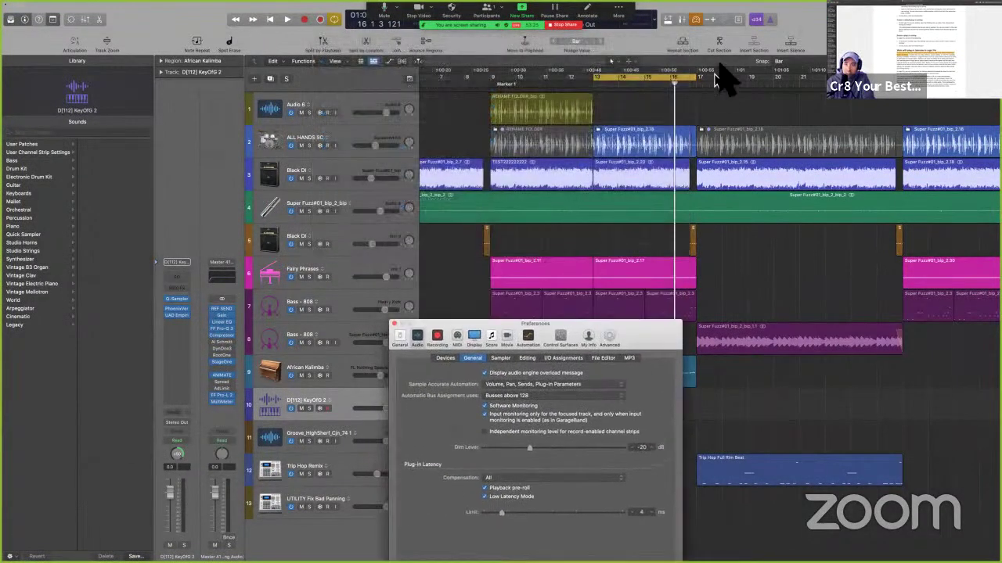
pyautogui.keyDown('ctrl'); pyautogui.click(799, 16); pyautogui.keyUp('ctrl')
pyautogui.click(808, 21)
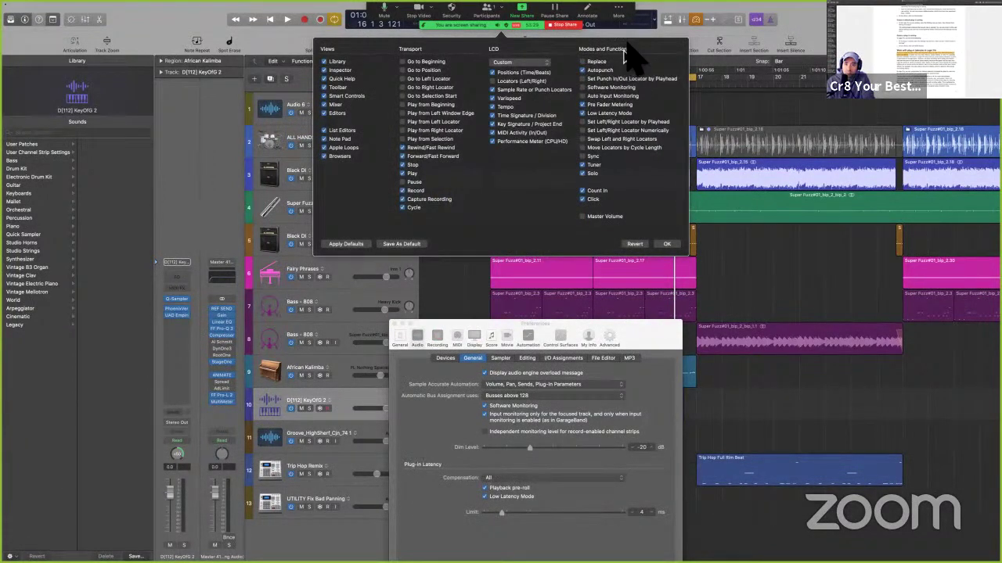
pyautogui.click(741, 304)
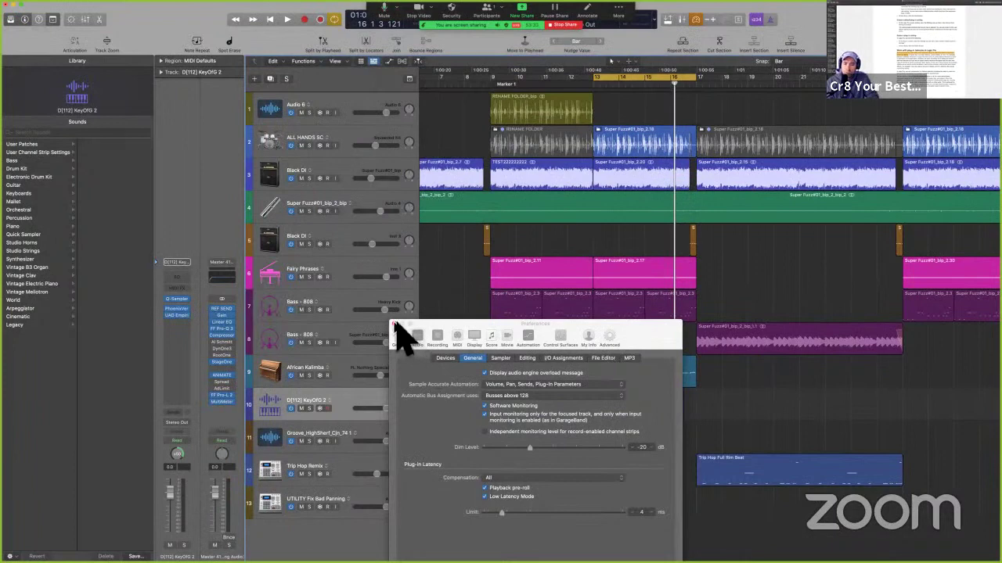
# Turn off Low Latency Mode in the general audio preferences and close the preferences
pyautogui.click(500, 496)
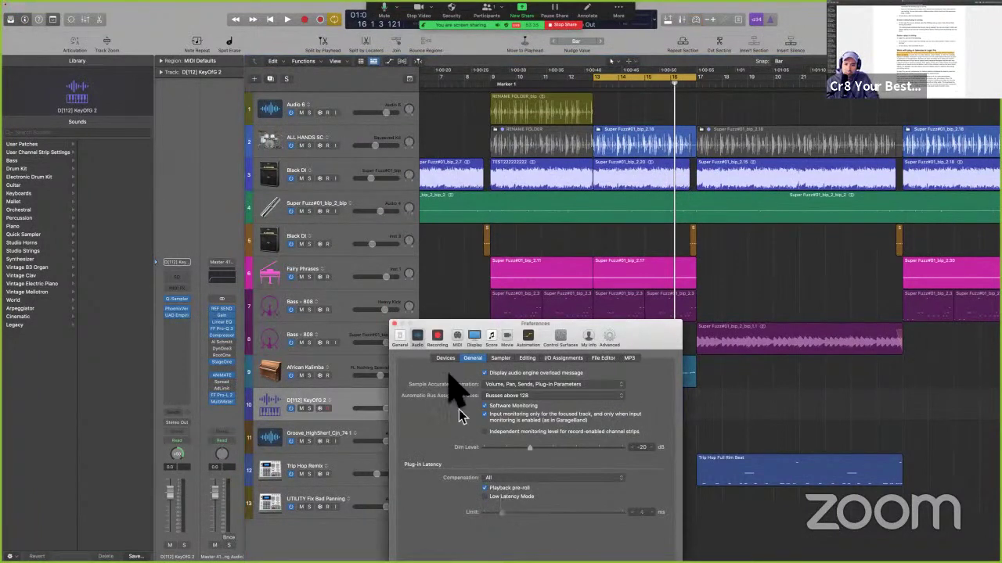
pyautogui.click(395, 324)
# Switch to the guide and go to the "Turn on Low Latency mode" section on the next page
pyautogui.hotkey('ctrl', 'Right')
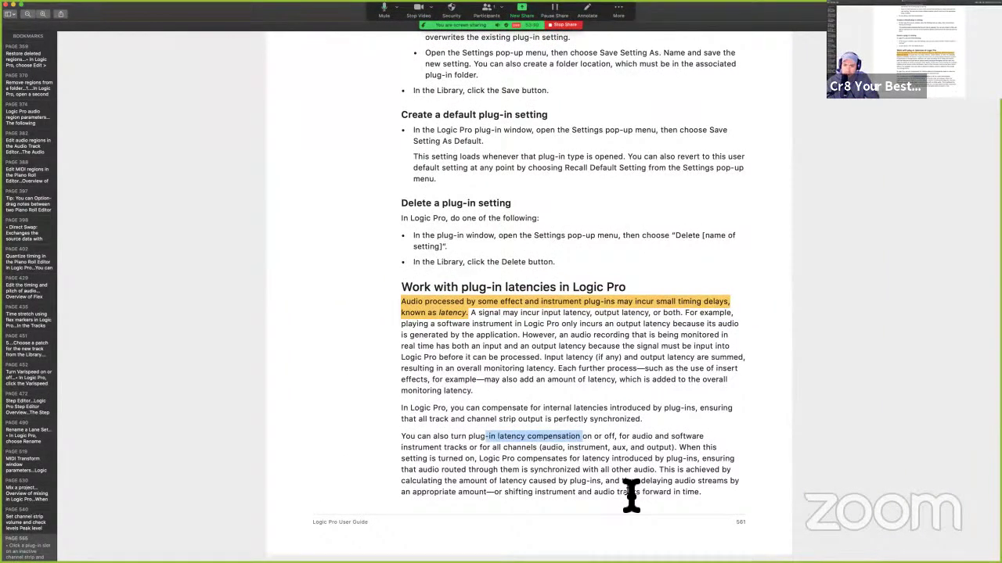
pyautogui.scroll(-10, 630, 501)
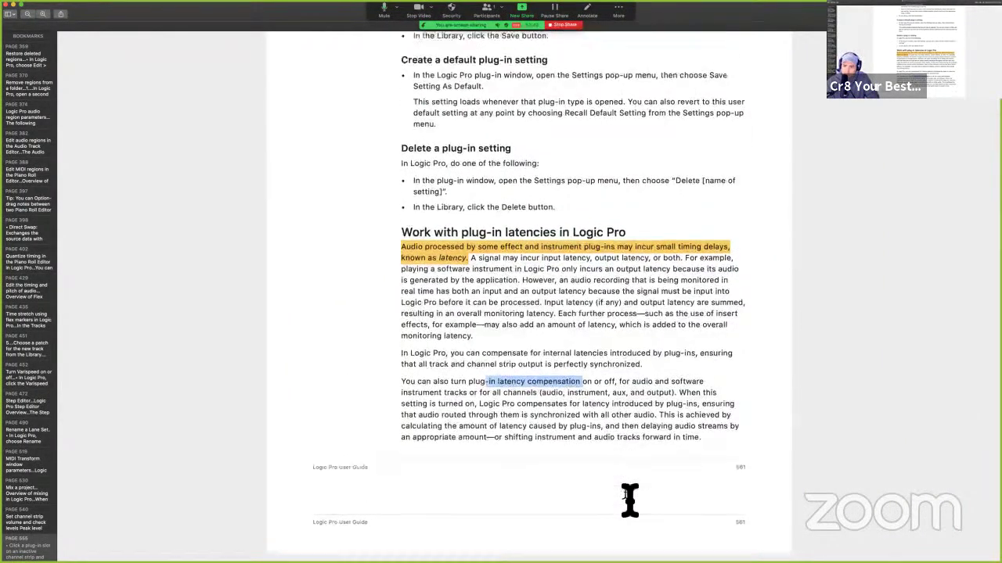
pyautogui.scroll(1, 623, 270)
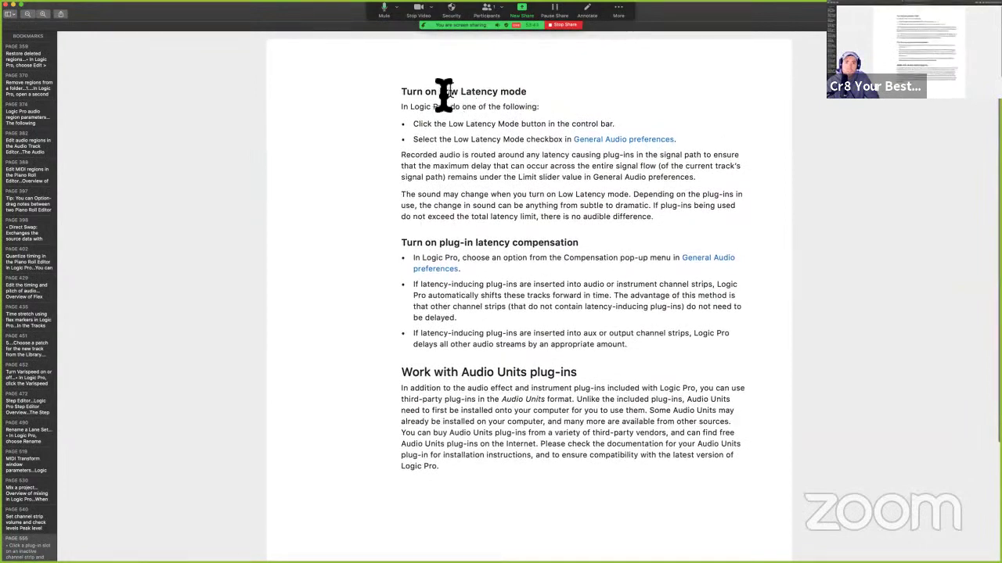
# Read the "Turn on Low Latency mode" section, highlighting the passages on how the sound may change and the total latency limit
pyautogui.moveTo(438, 92); pyautogui.dragTo(525, 94)
pyautogui.click(507, 125)
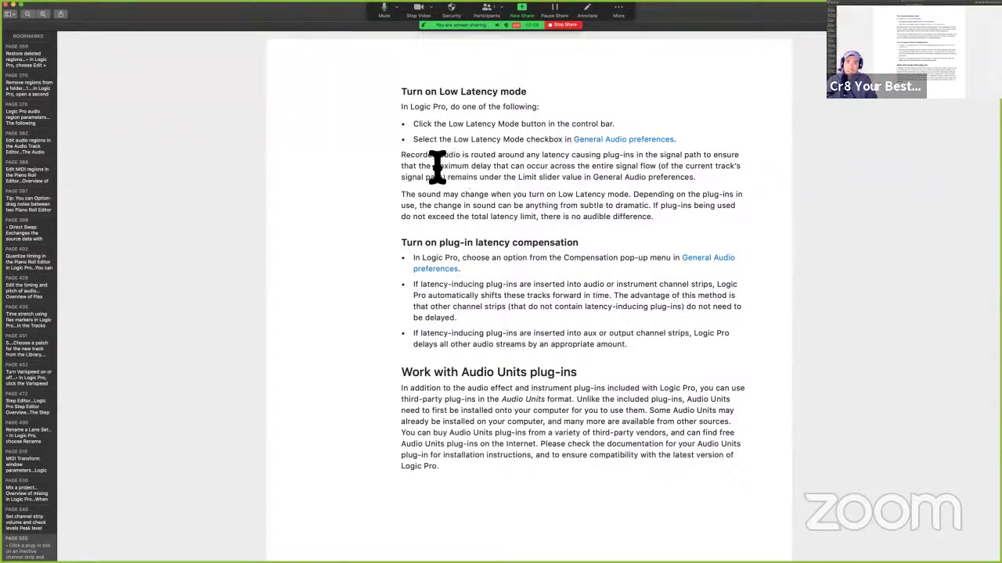
pyautogui.moveTo(435, 160); pyautogui.dragTo(449, 171)
pyautogui.click(540, 166)
pyautogui.moveTo(558, 197); pyautogui.dragTo(638, 199)
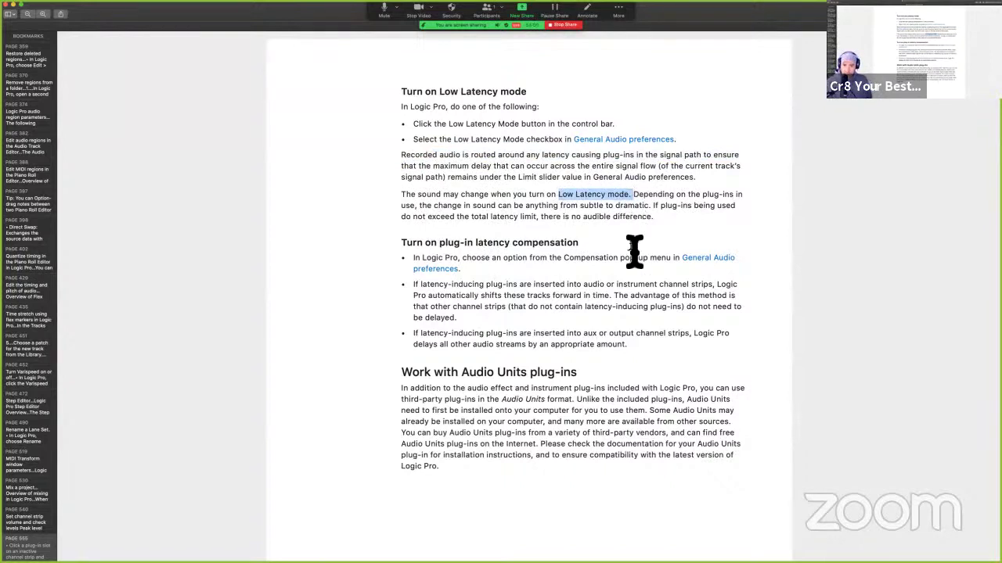
pyautogui.moveTo(434, 206); pyautogui.dragTo(651, 207)
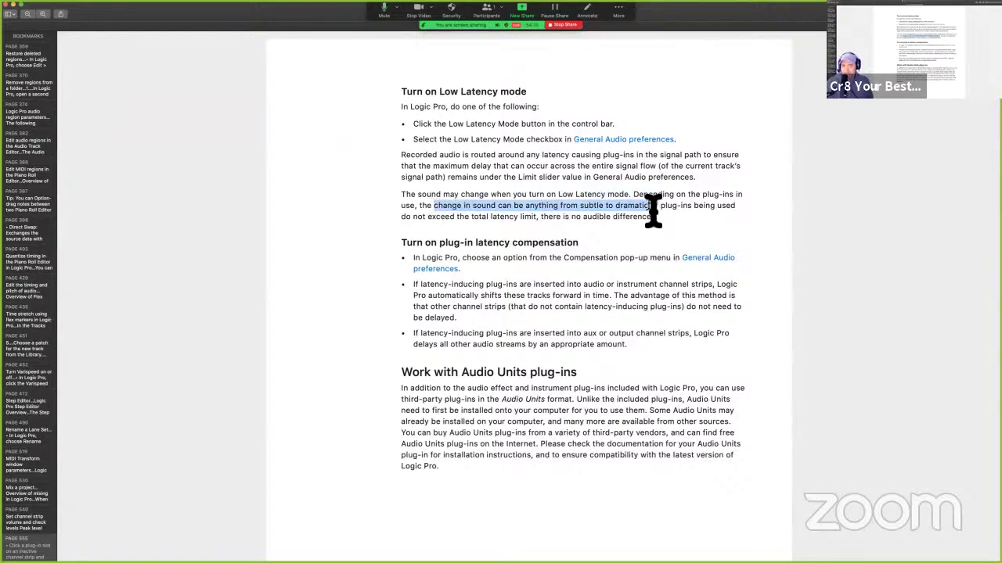
pyautogui.click(656, 213)
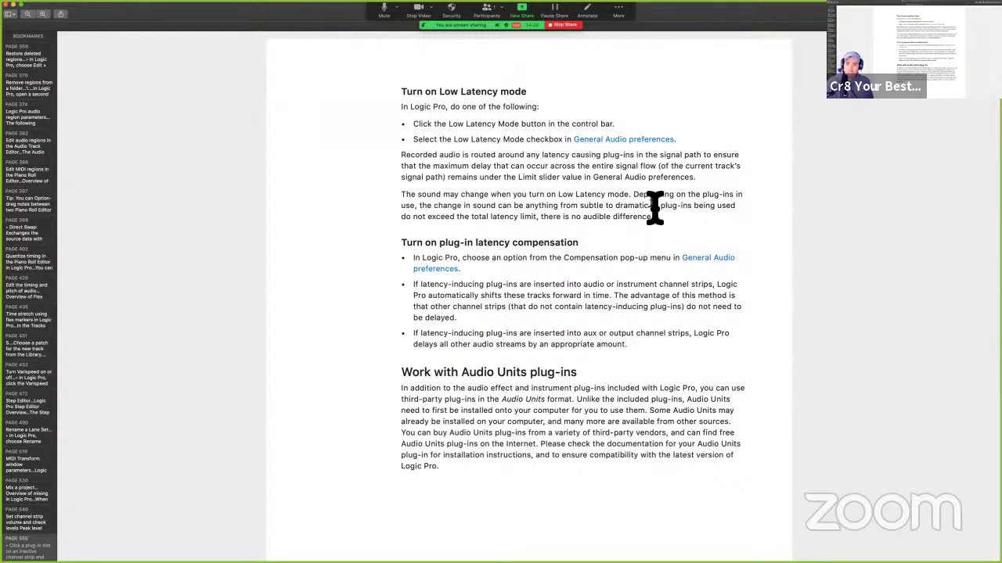
pyautogui.moveTo(460, 222); pyautogui.dragTo(719, 227)
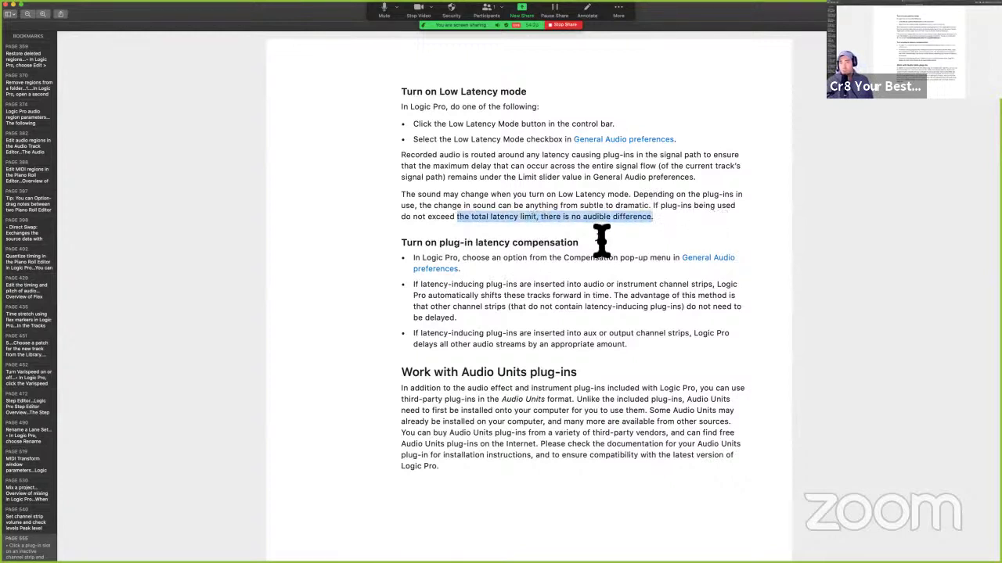
pyautogui.click(661, 227)
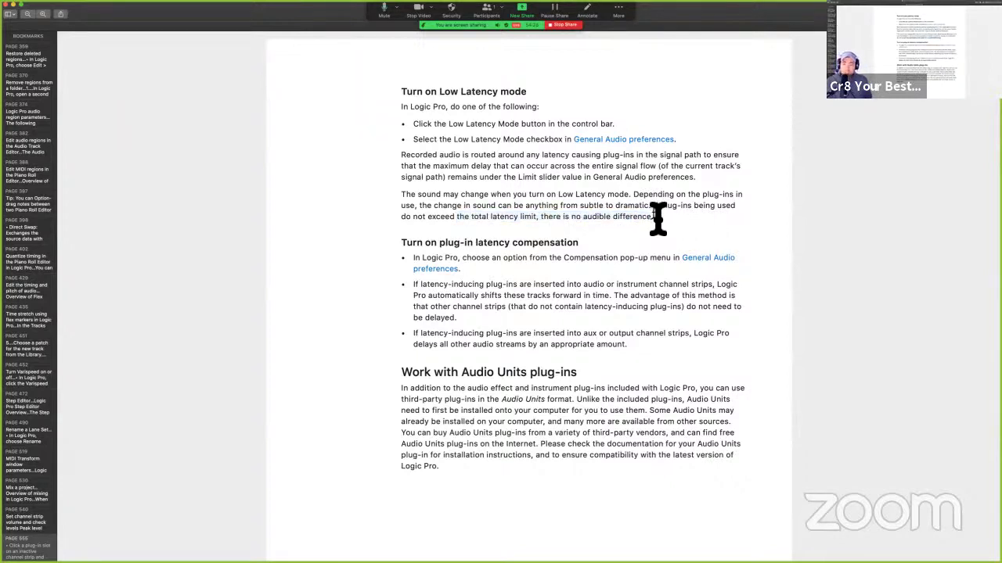
pyautogui.moveTo(653, 206); pyautogui.dragTo(676, 232)
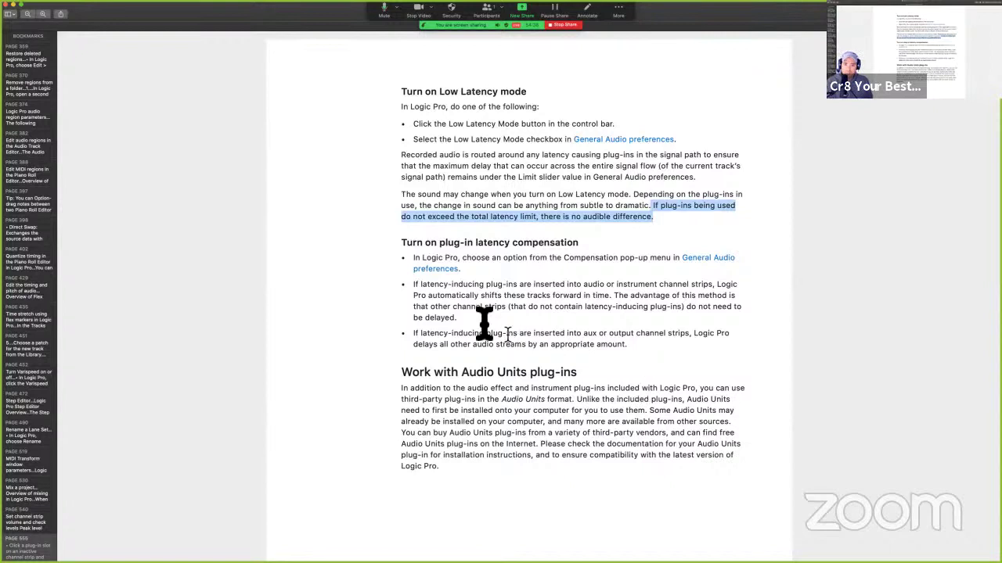
# Review the "Turn on plug-in latency compensation" section, highlighting the line on audio or instrument channel strips and the section heading
pyautogui.click(449, 290)
pyautogui.moveTo(484, 287); pyautogui.dragTo(753, 290)
pyautogui.click(722, 291)
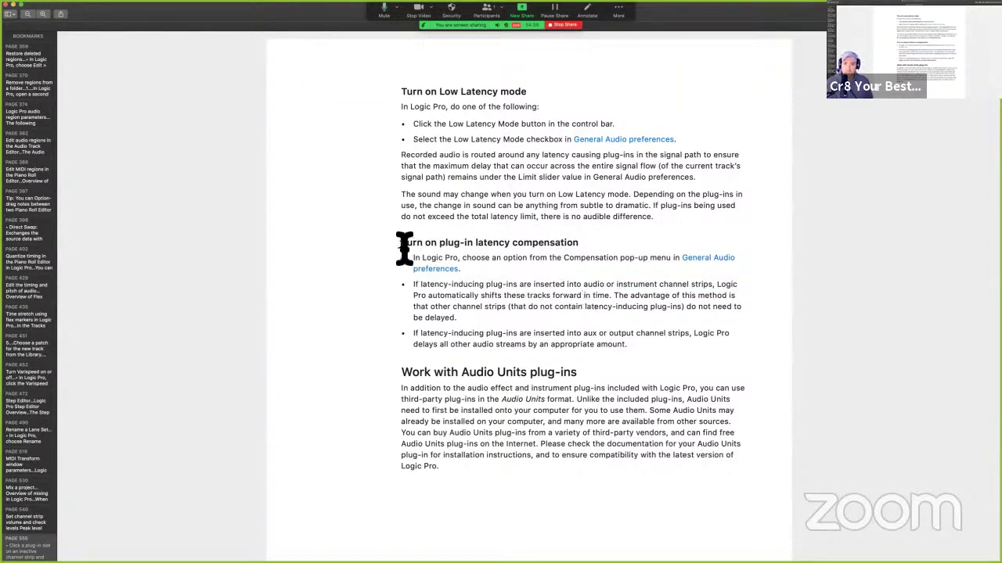
pyautogui.moveTo(400, 244); pyautogui.dragTo(632, 249)
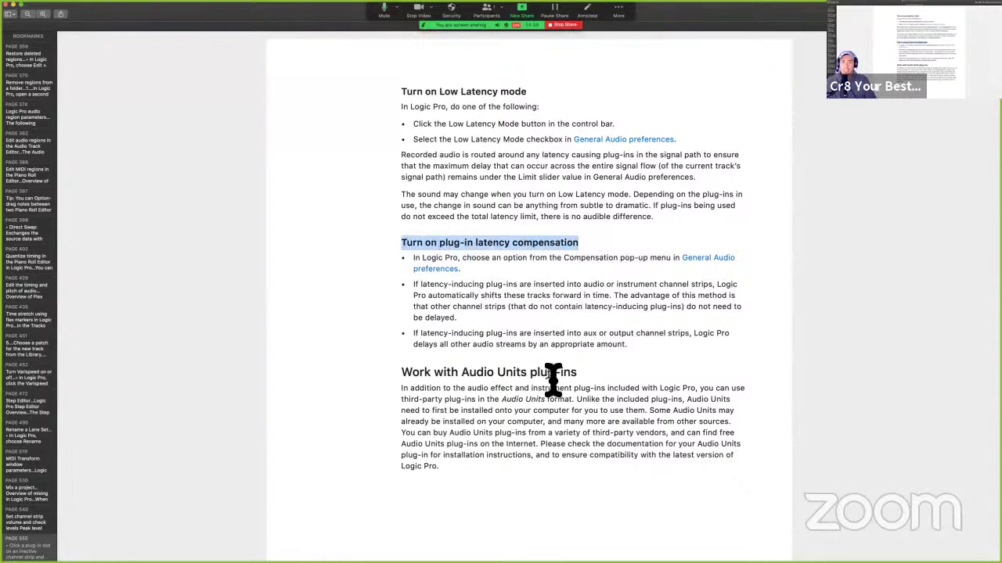
# Switch to Logic Pro and bring up the General audio preferences with the plug-in latency settings in view
pyautogui.hotkey('ctrl', 'Right')
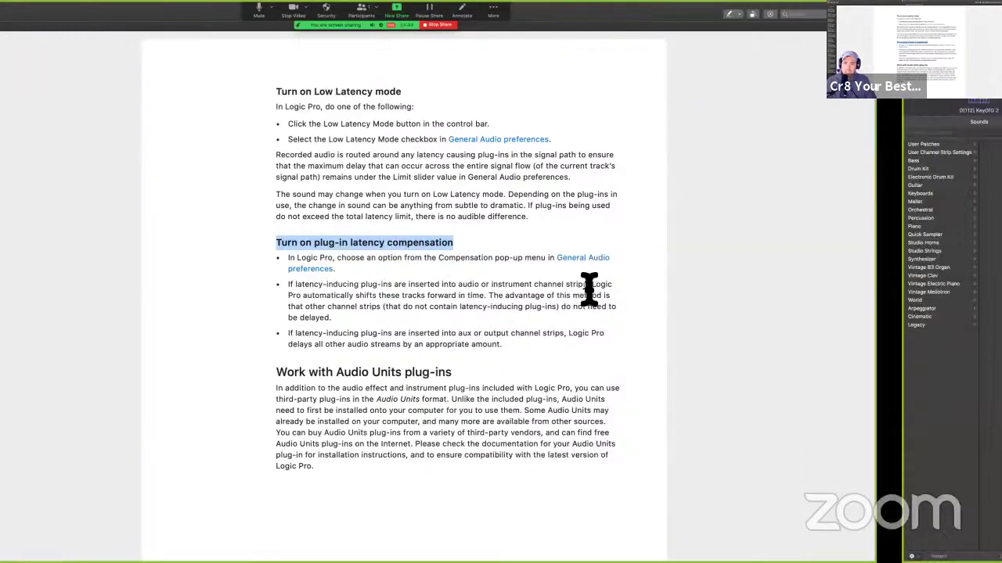
pyautogui.press('super+comma')
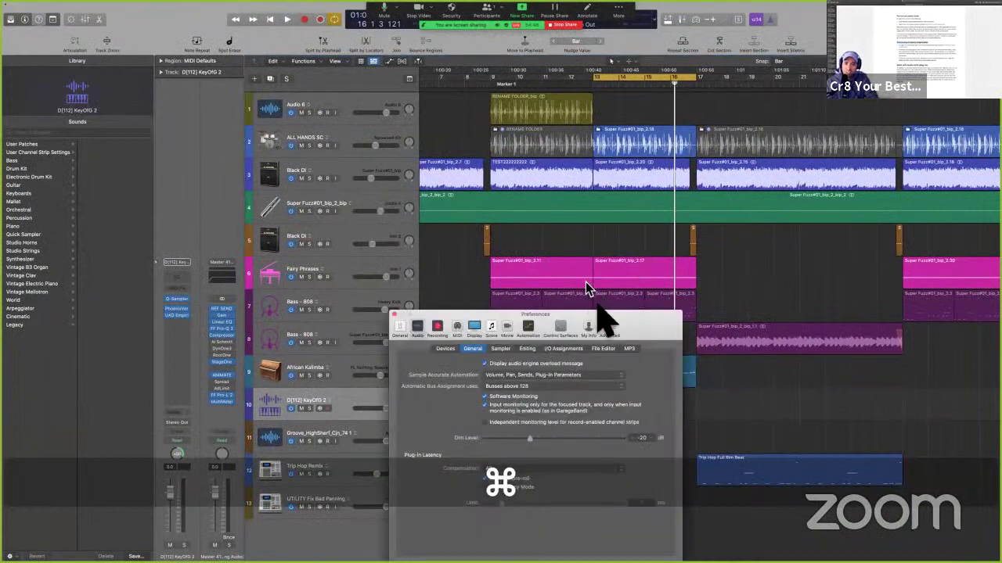
pyautogui.moveTo(608, 312); pyautogui.dragTo(635, 259)
pyautogui.click(462, 288)
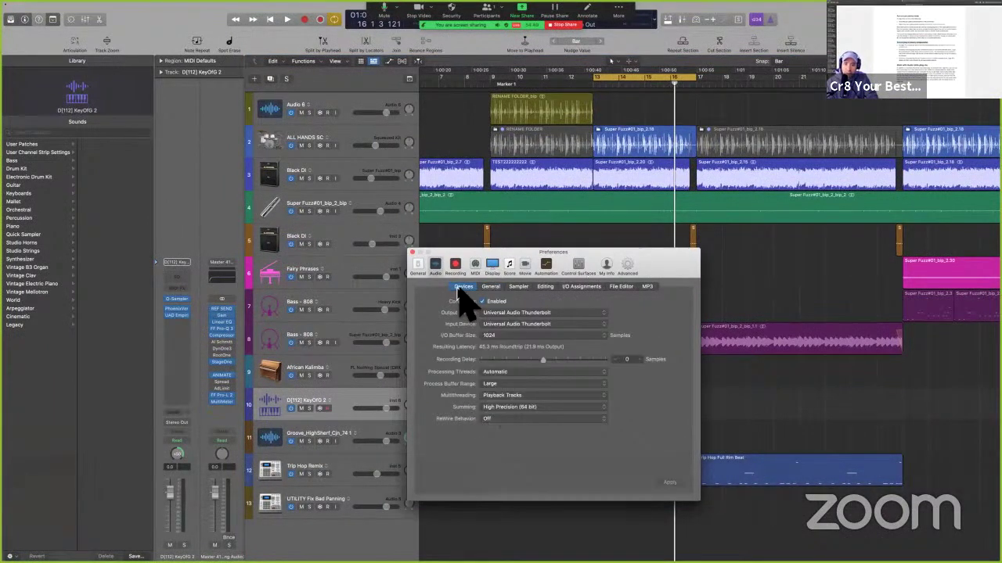
pyautogui.click(493, 288)
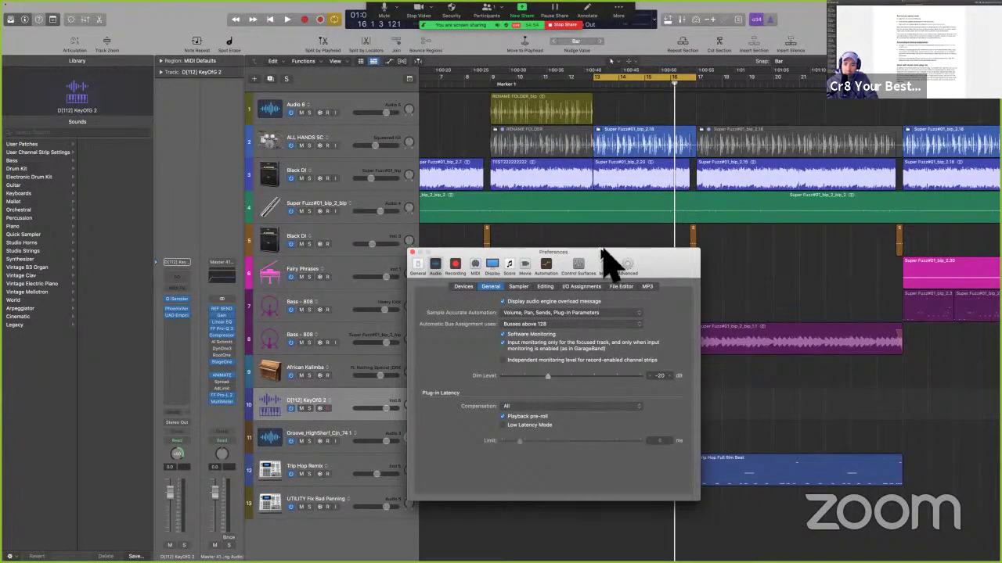
pyautogui.moveTo(599, 250); pyautogui.dragTo(609, 225)
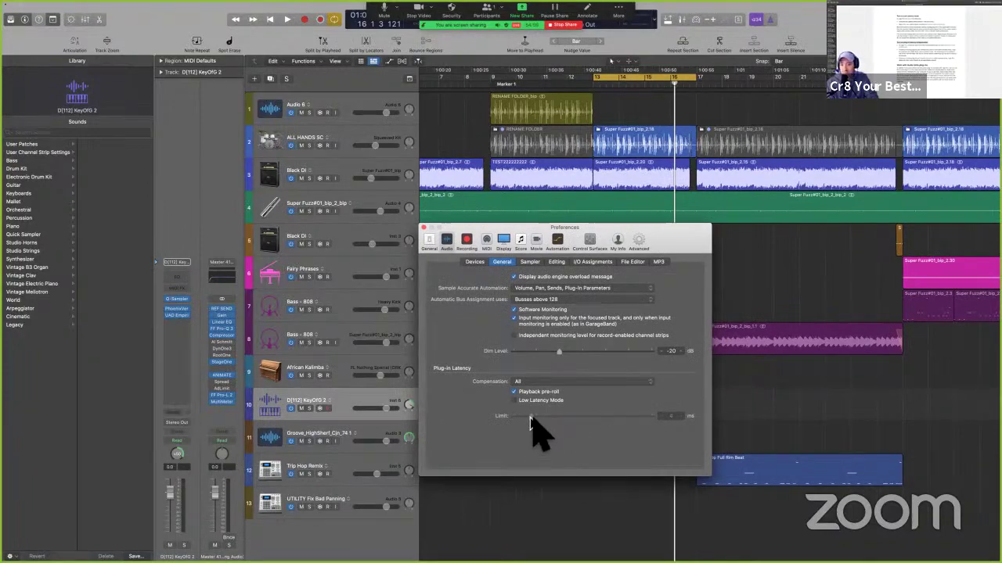
# Switch to the user guide and read the section on turning on plug-in latency compensation, highlighting its text
pyautogui.hotkey('ctrl', 'Left')
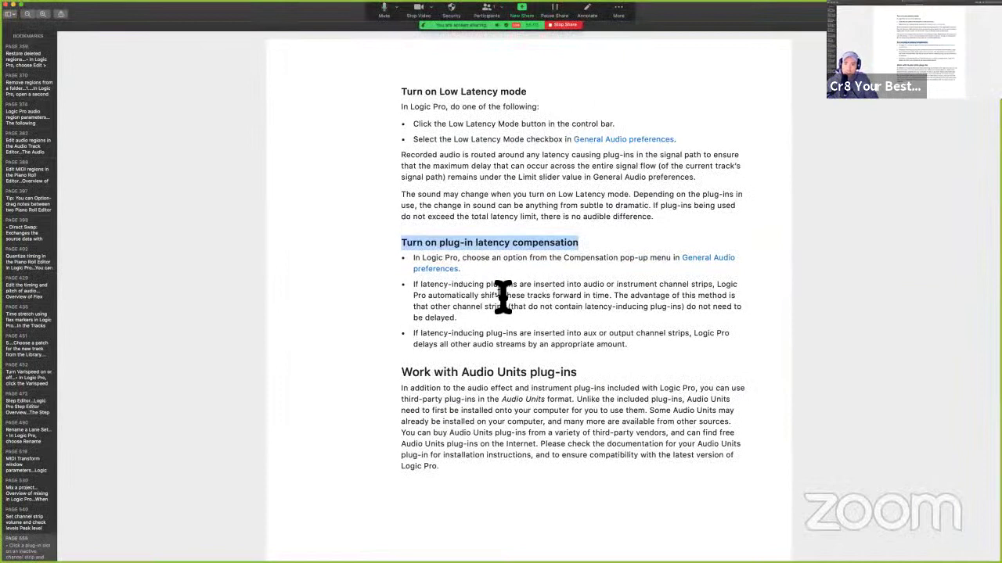
pyautogui.moveTo(497, 284); pyautogui.dragTo(557, 313)
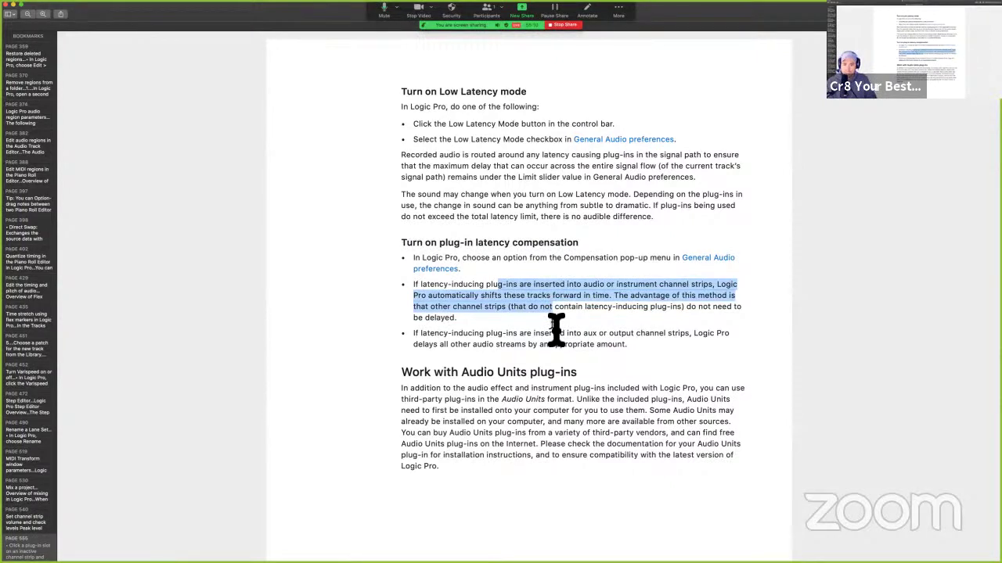
pyautogui.click(555, 331)
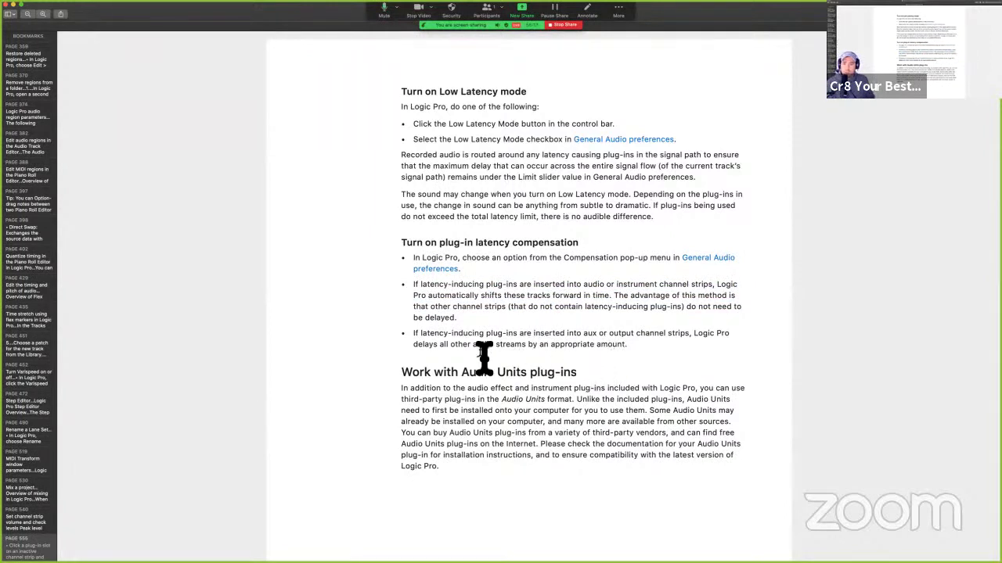
pyautogui.moveTo(403, 243); pyautogui.dragTo(670, 347)
pyautogui.click(664, 352)
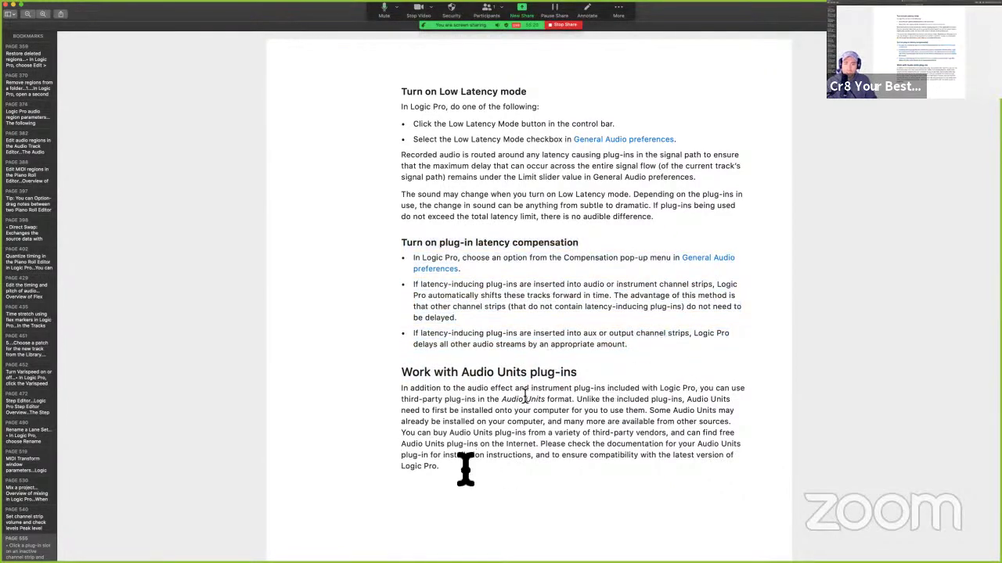
pyautogui.hotkey('ctrl', 'Right')
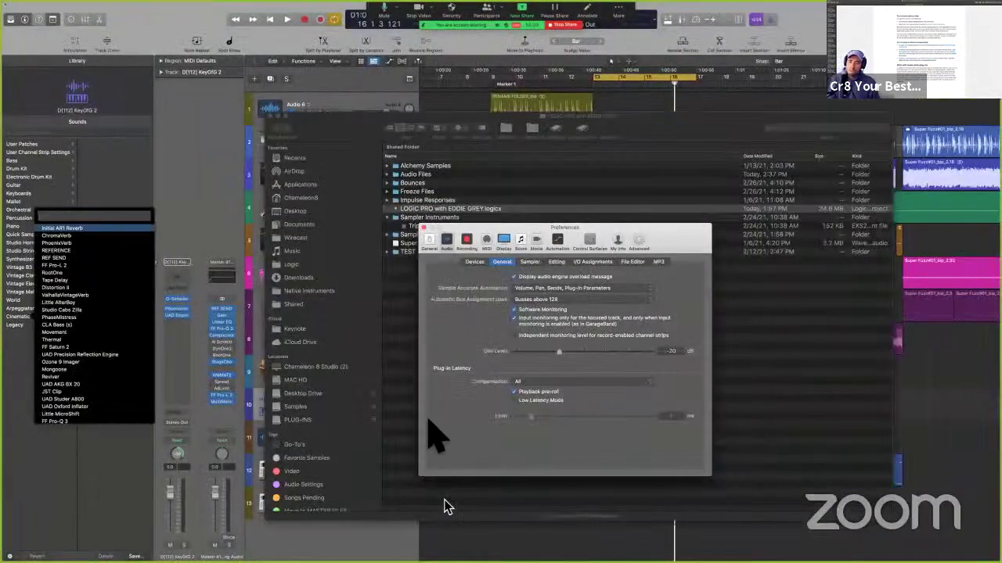
pyautogui.click(170, 336)
pyautogui.click(290, 252)
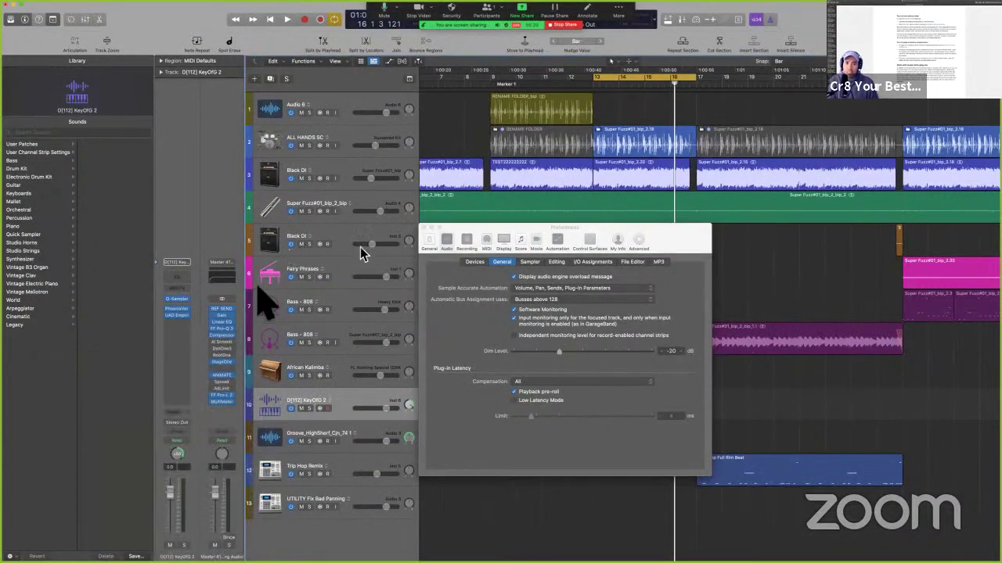
pyautogui.click(187, 337)
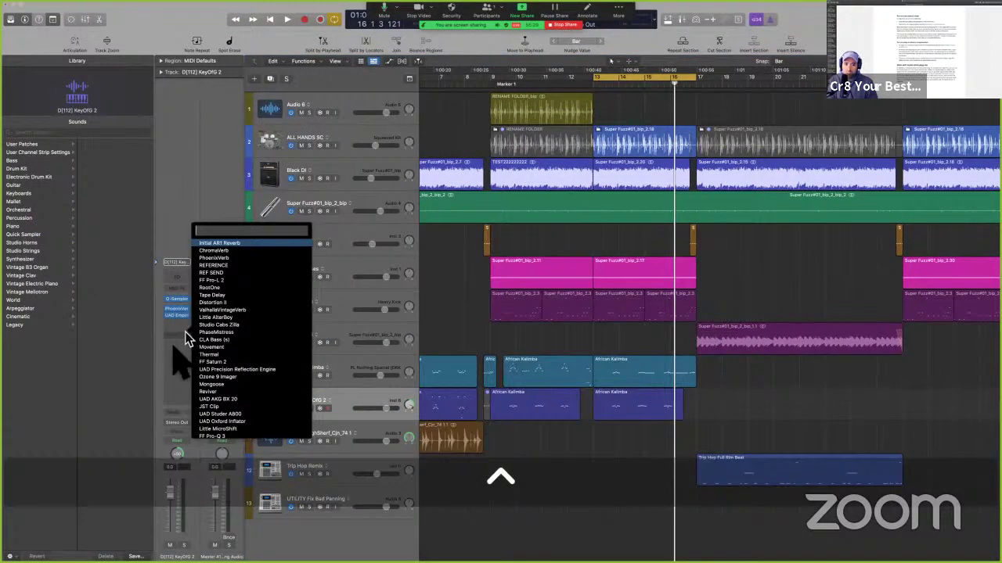
pyautogui.click(168, 368)
pyautogui.click(489, 290)
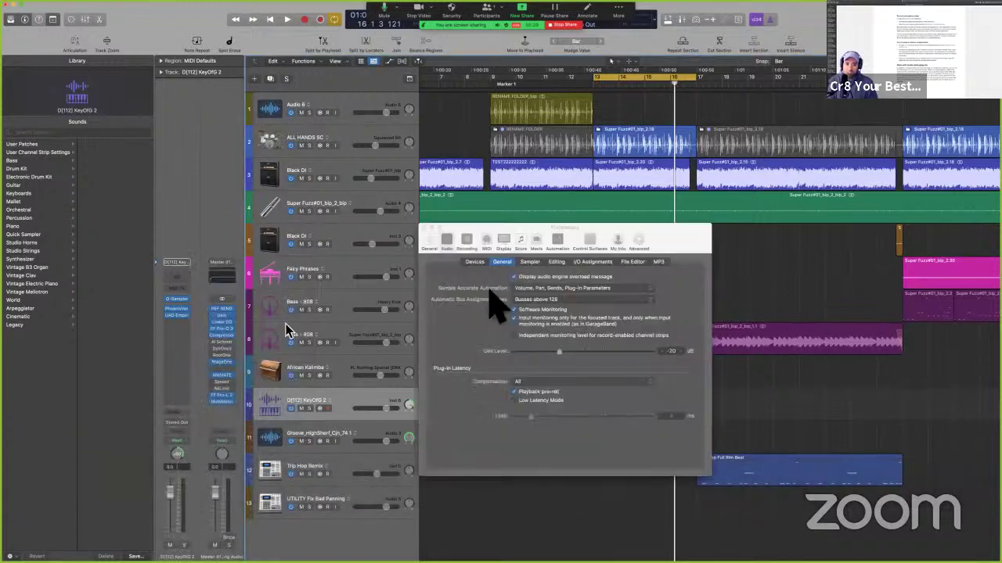
pyautogui.click(533, 239)
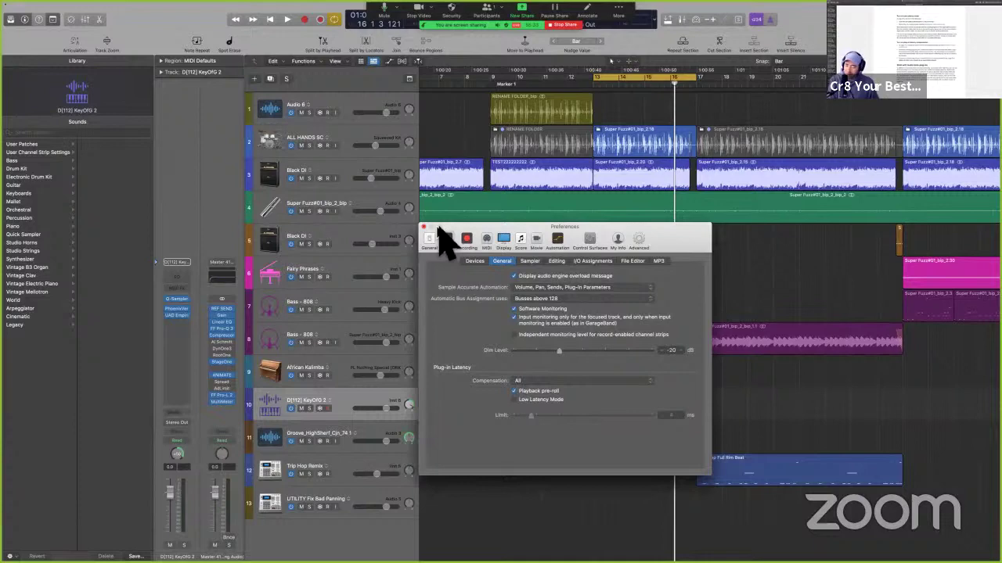
# Revisit the latency page in the user guide, return to Logic Pro and close the Preferences window
pyautogui.hotkey('ctrl', 'Left')
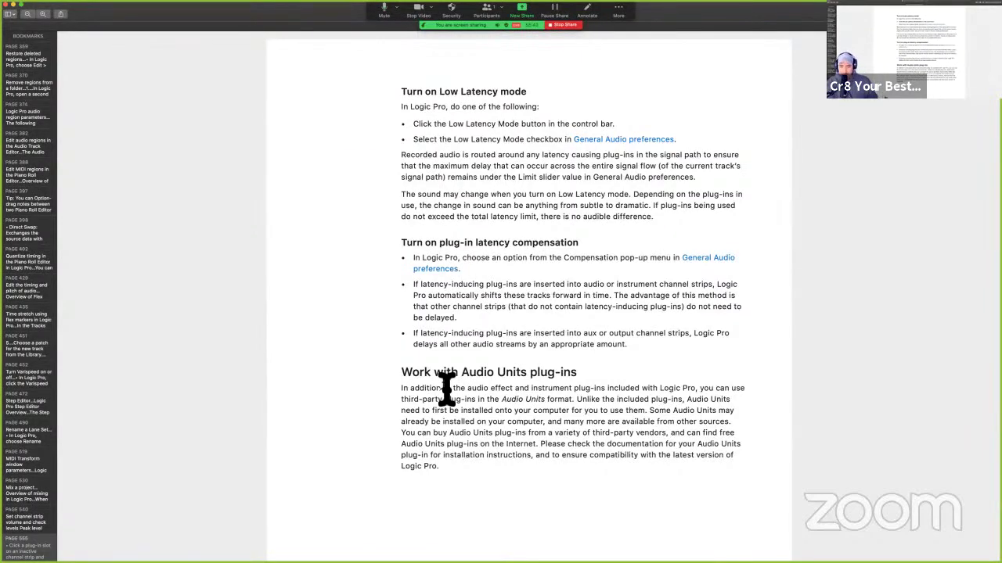
pyautogui.hotkey('ctrl', 'Right')
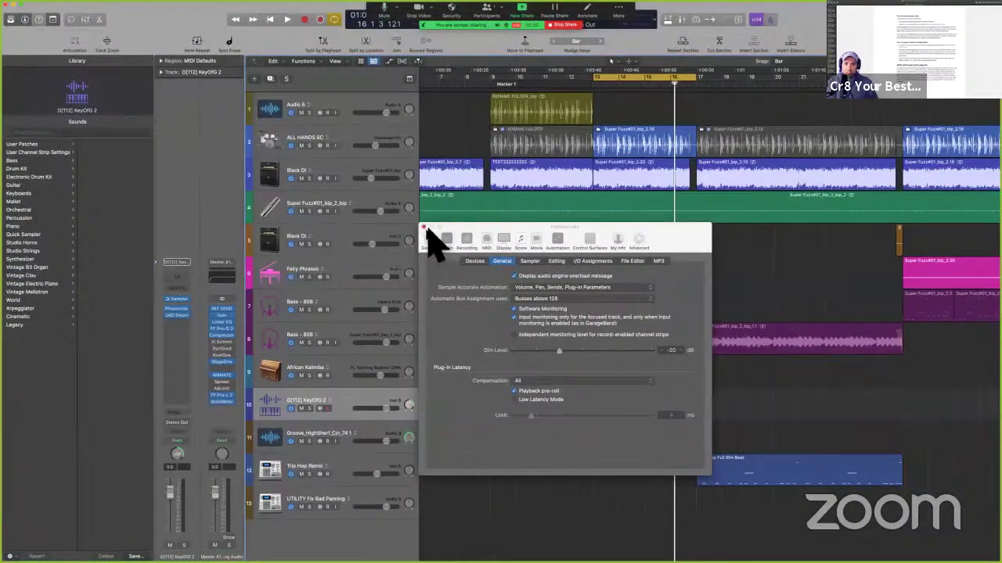
pyautogui.click(423, 227)
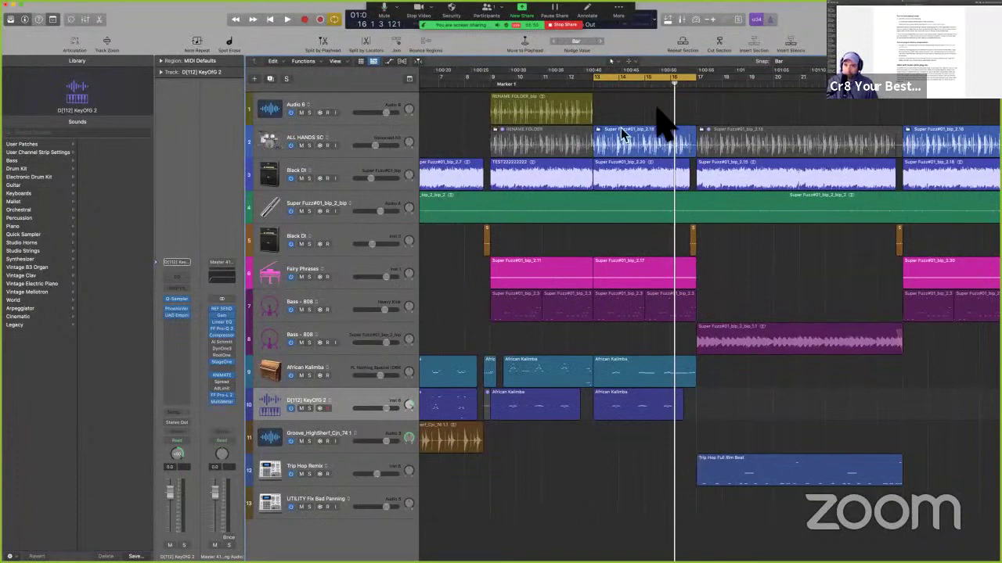
# Switch Low Latency Mode on and back off, and turn off Cycle mode
pyautogui.click(695, 20)
pyautogui.press('c')
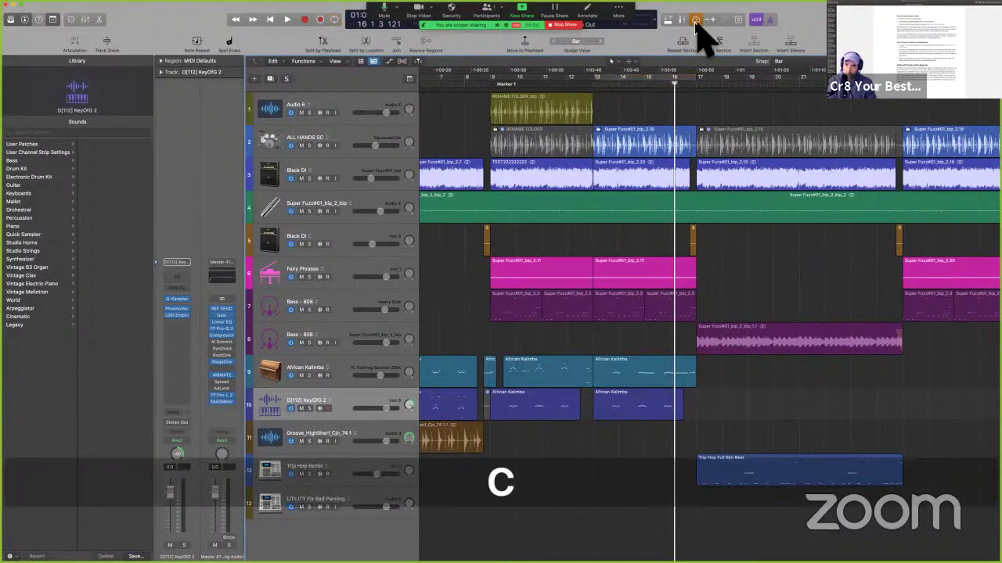
pyautogui.click(696, 20)
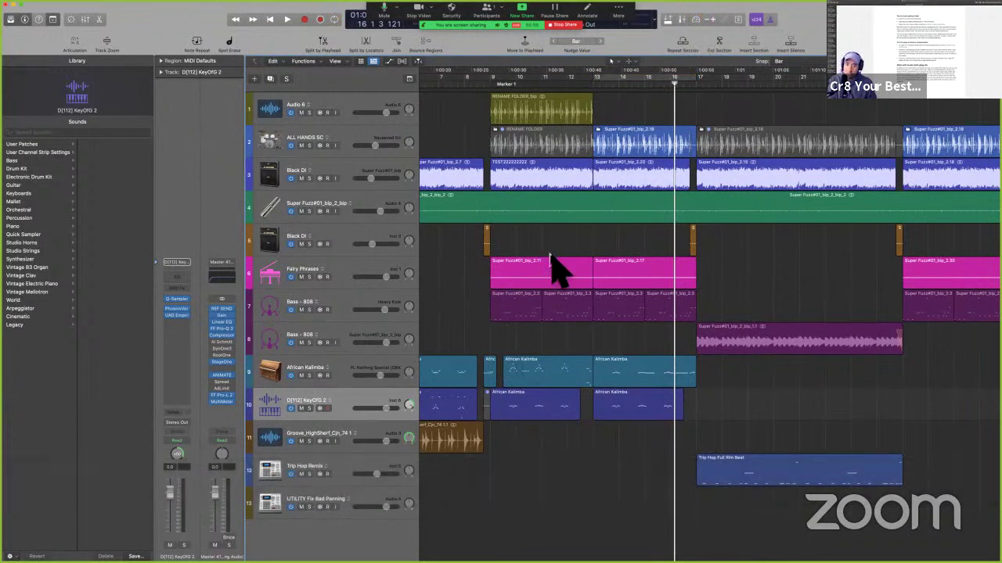
# Review the Bounce in Place options for the ALL HANDS SC track's regions, cancel, and clear the region selection
pyautogui.click(344, 114)
pyautogui.press('Down')
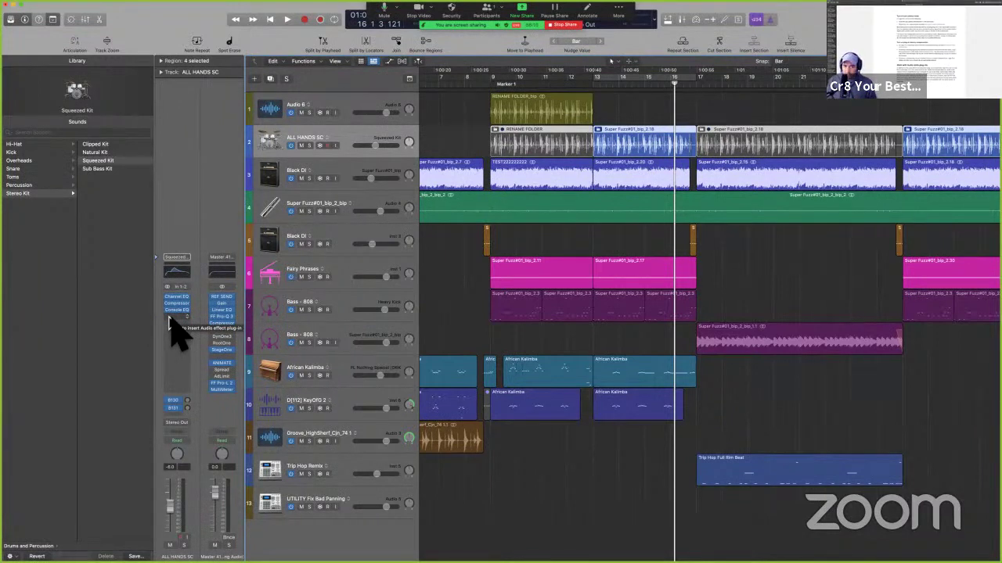
pyautogui.hotkey('ctrl', 'b')
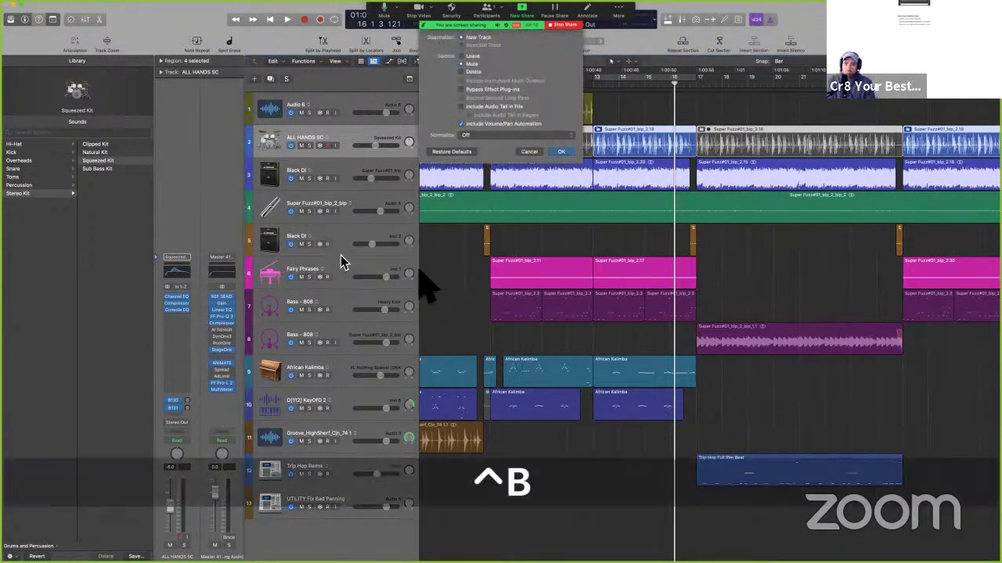
pyautogui.click(528, 151)
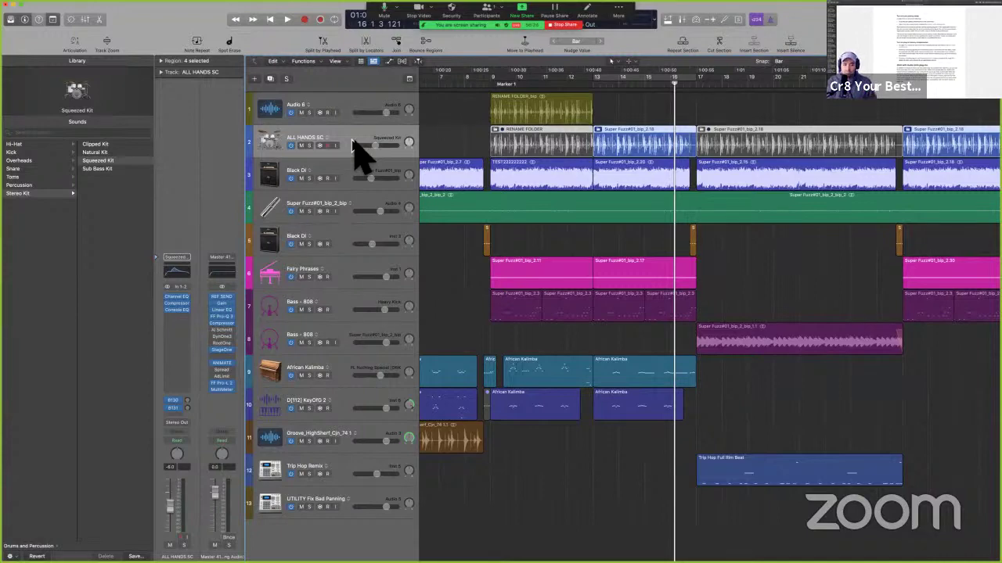
pyautogui.click(582, 252)
# Switch to the user guide and read the "Work with Audio Units plug-ins" section, marking its mention of Audio Units
pyautogui.hotkey('ctrl', 'Left')
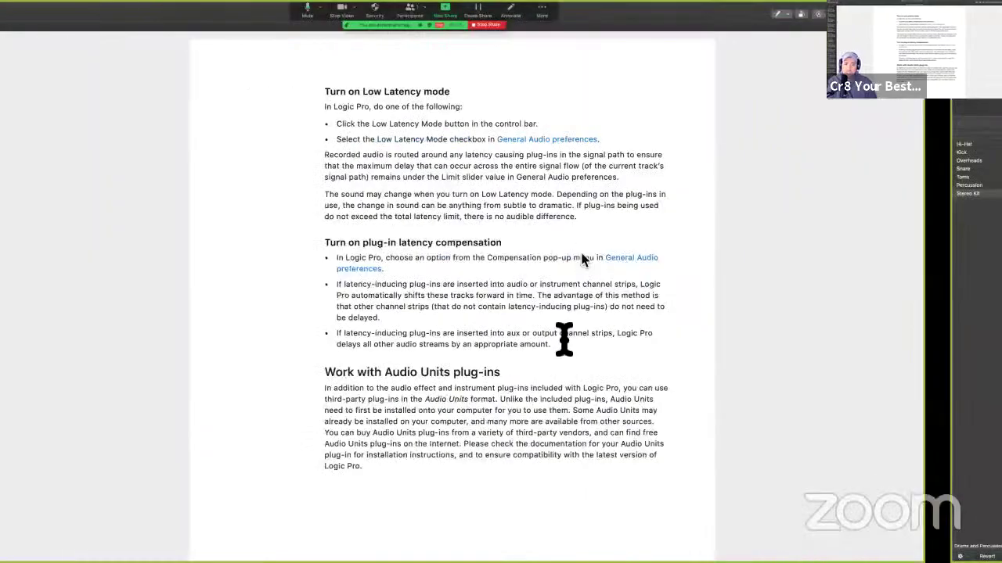
pyautogui.scroll(-3, 564, 384)
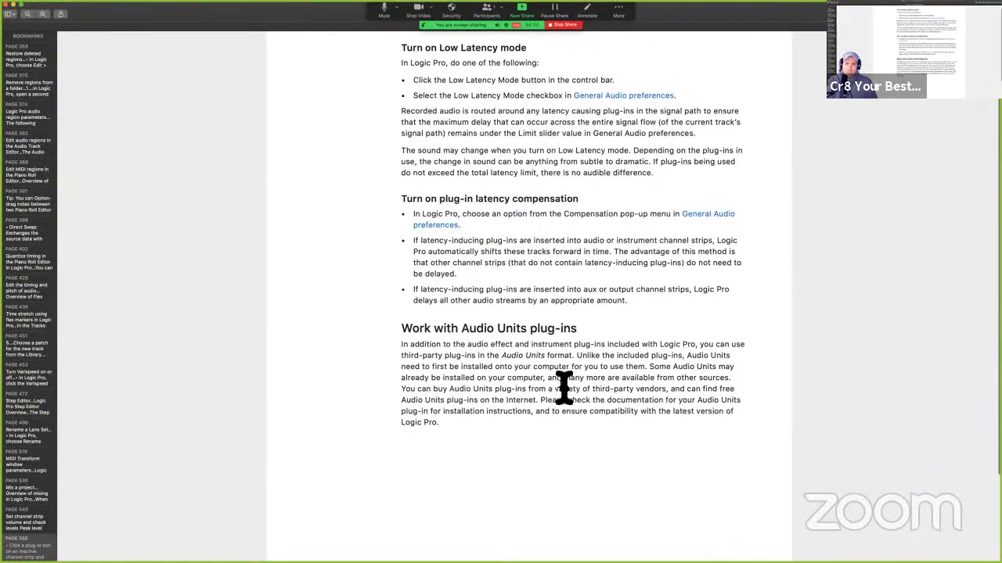
pyautogui.scroll(-1, 564, 384)
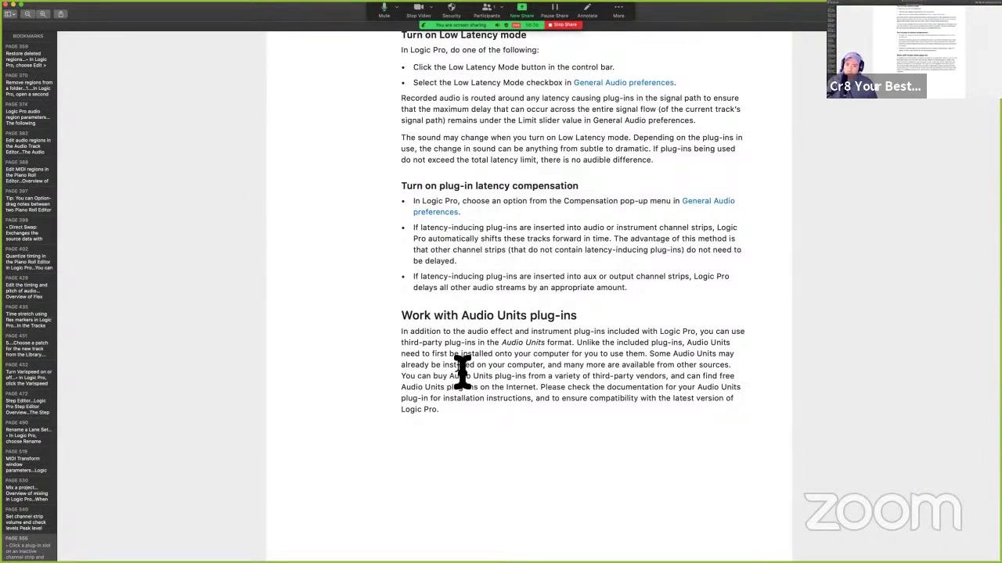
pyautogui.moveTo(501, 344); pyautogui.dragTo(574, 358)
pyautogui.click(573, 359)
# Switch from the user guide to an empty desktop space
pyautogui.hotkey('ctrl', 'Right')
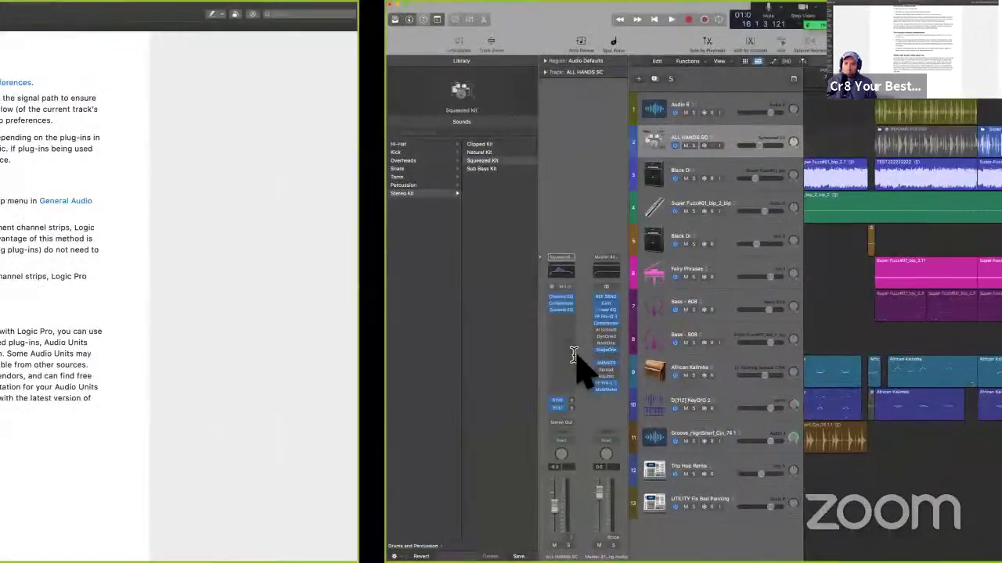
pyautogui.hotkey('ctrl', 'Left')
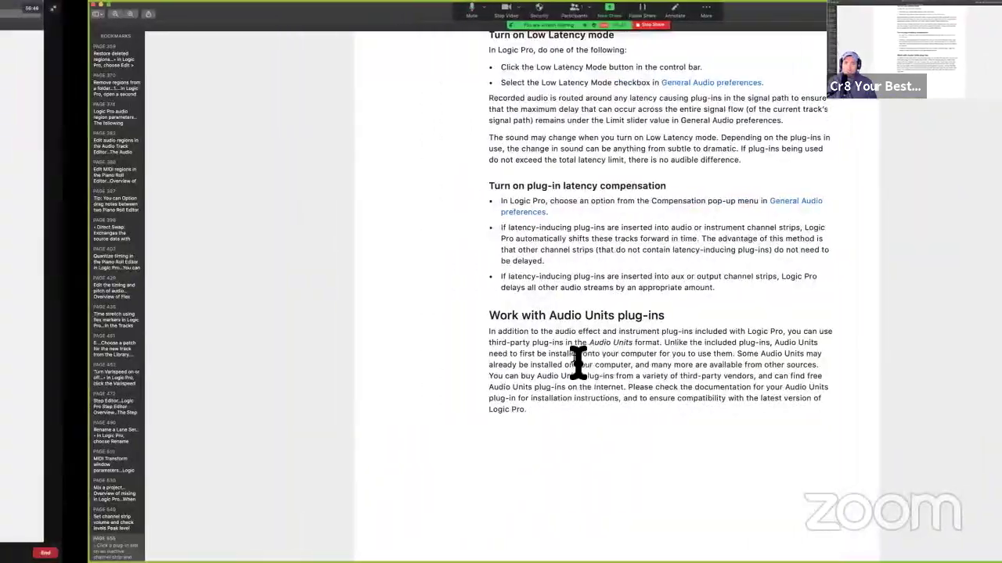
pyautogui.hotkey('ctrl', 'Right')
pyautogui.hotkey('ctrl', 'Up')
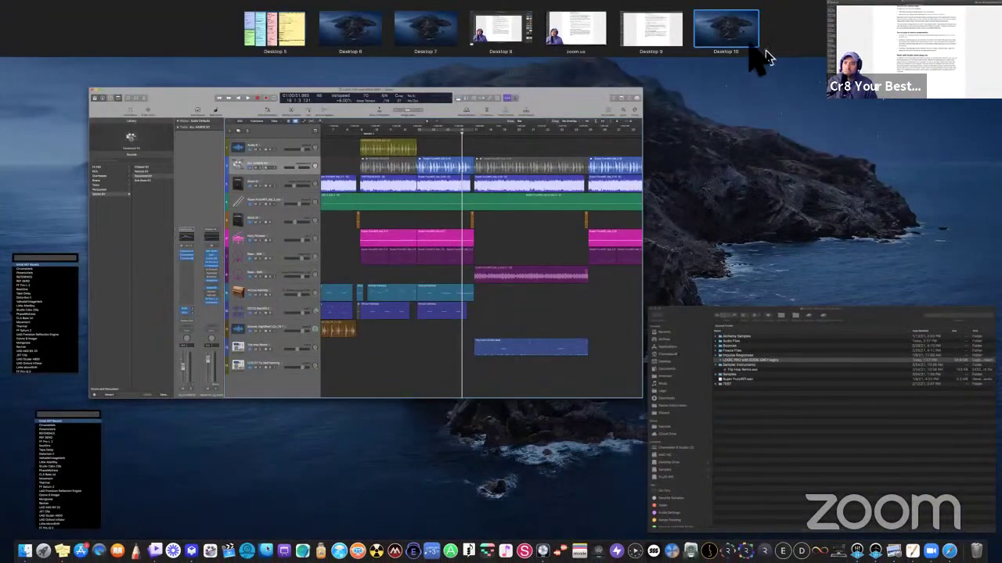
pyautogui.click(738, 36)
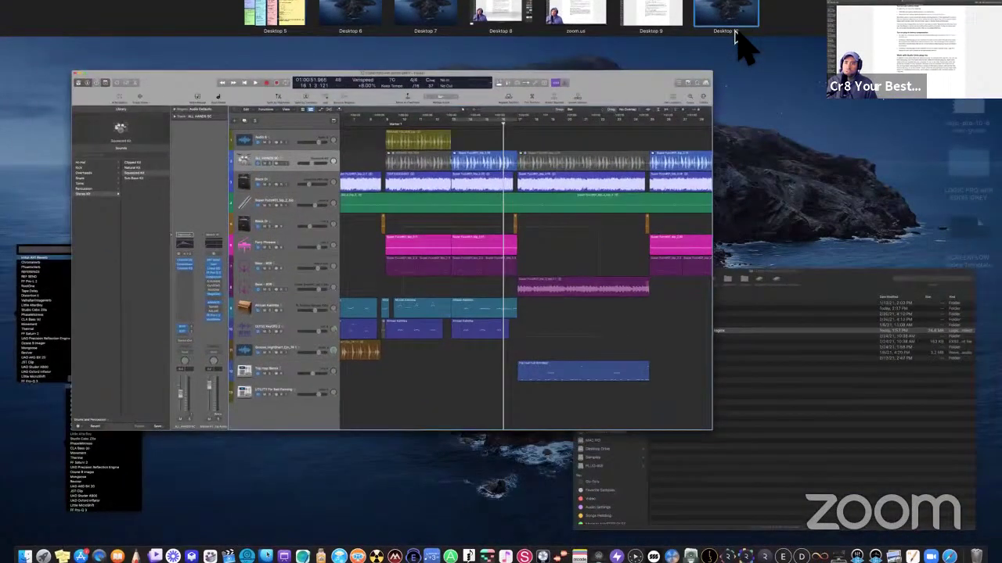
pyautogui.hotkey('ctrl', 'Up')
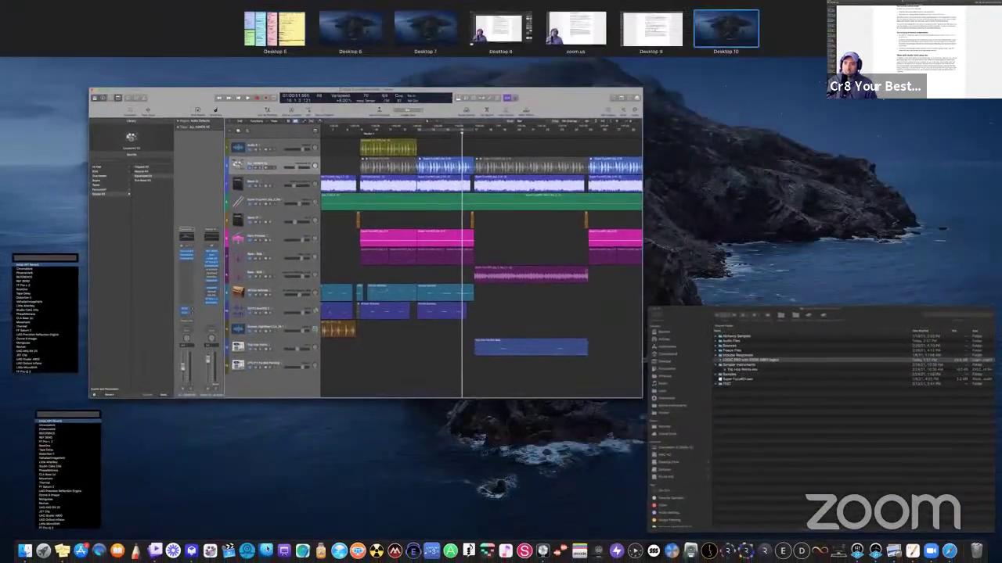
pyautogui.click(761, 30)
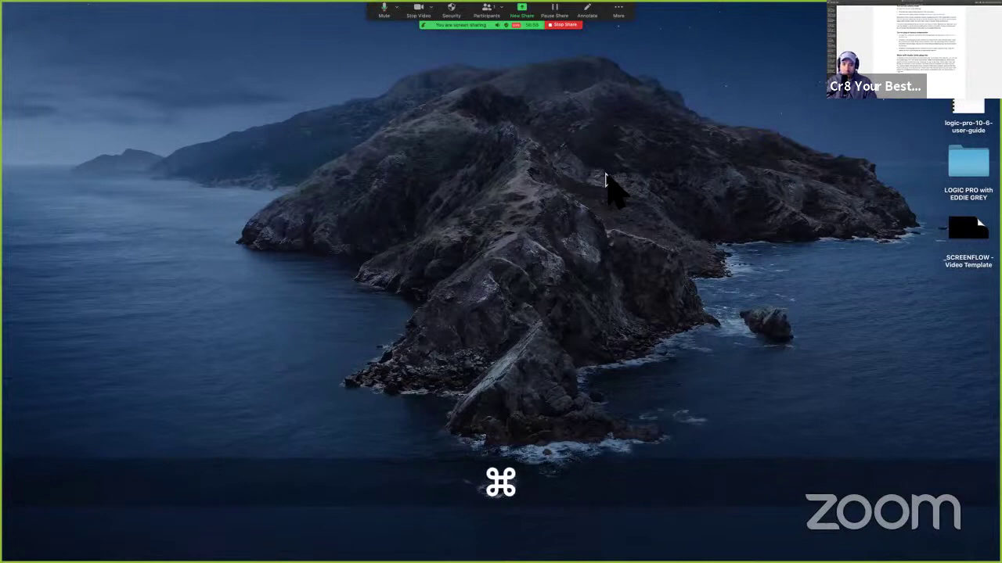
# Open a new Finder window, then resize and reposition it on the empty desktop
pyautogui.press('super+n')
pyautogui.moveTo(338, 281); pyautogui.dragTo(821, 502)
pyautogui.moveTo(531, 133); pyautogui.dragTo(555, 112)
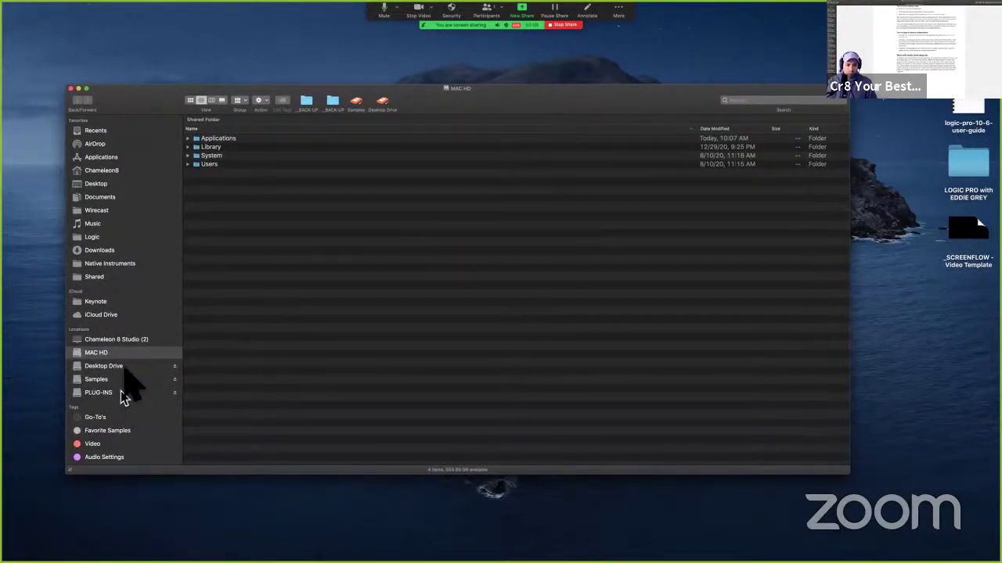
# List the folders tagged Audio Settings and open the Plug-Ins folder among them
pyautogui.scroll(-2, 126, 333)
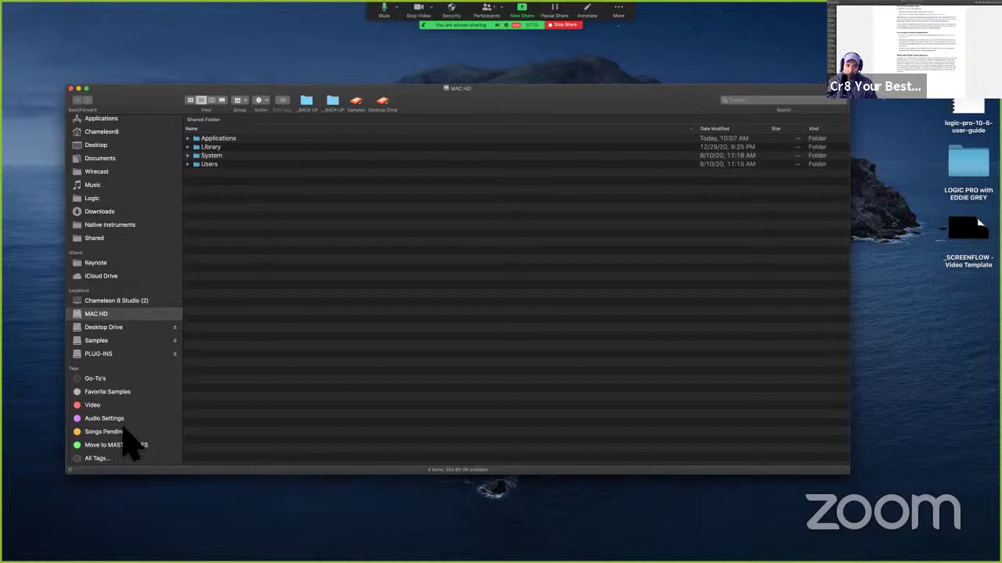
pyautogui.click(119, 419)
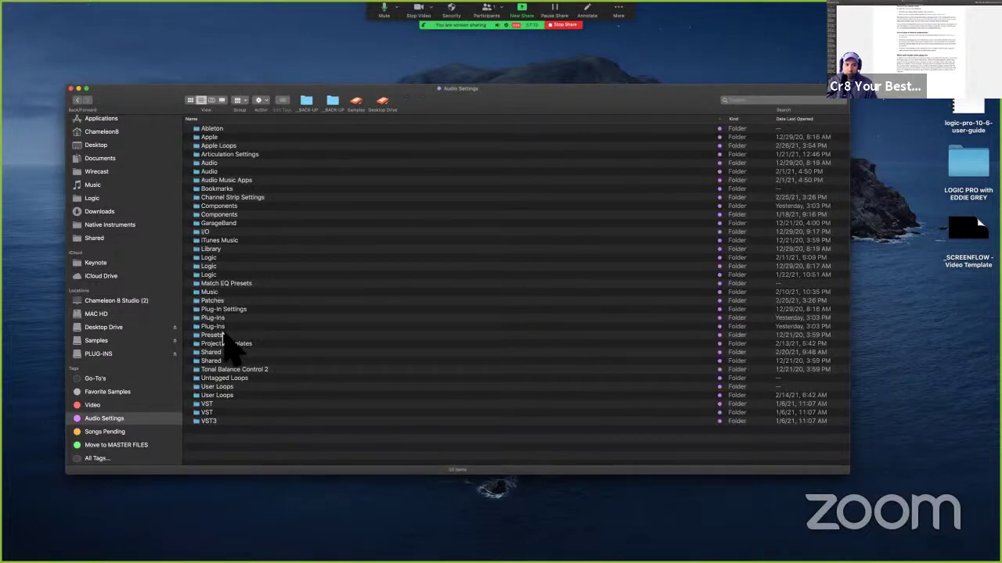
pyautogui.doubleClick(223, 323)
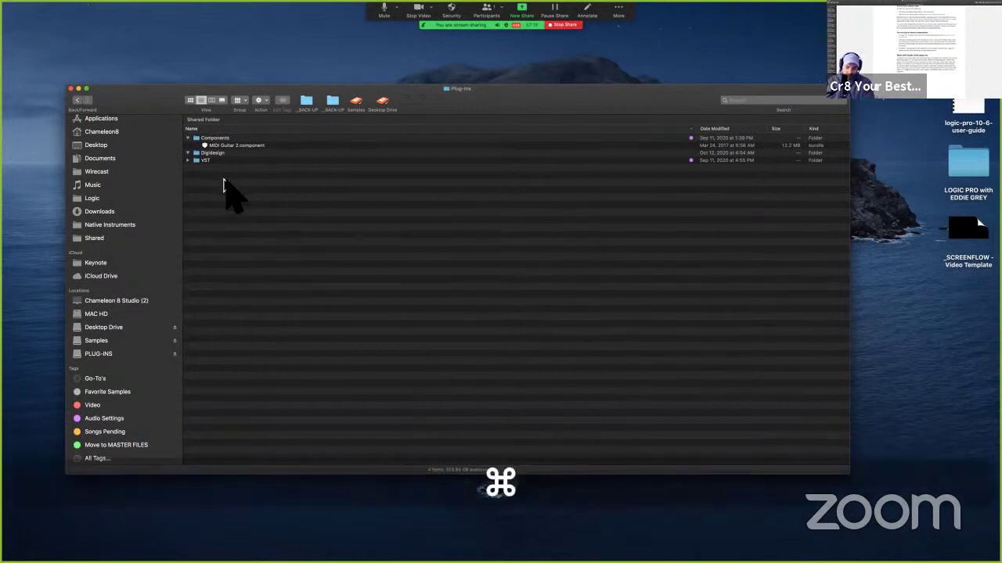
# Return to the Audio Settings tag list and open its Plug-Ins folders until reaching the one containing Components, HAL, MAS and VST3
pyautogui.press('super+bracketleft')
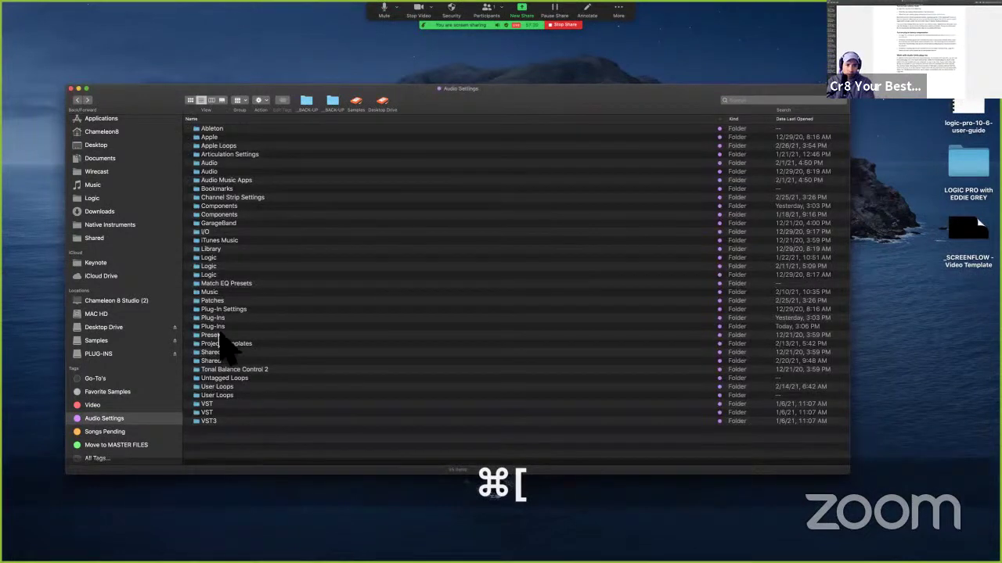
pyautogui.doubleClick(221, 329)
pyautogui.press('super+bracketleft')
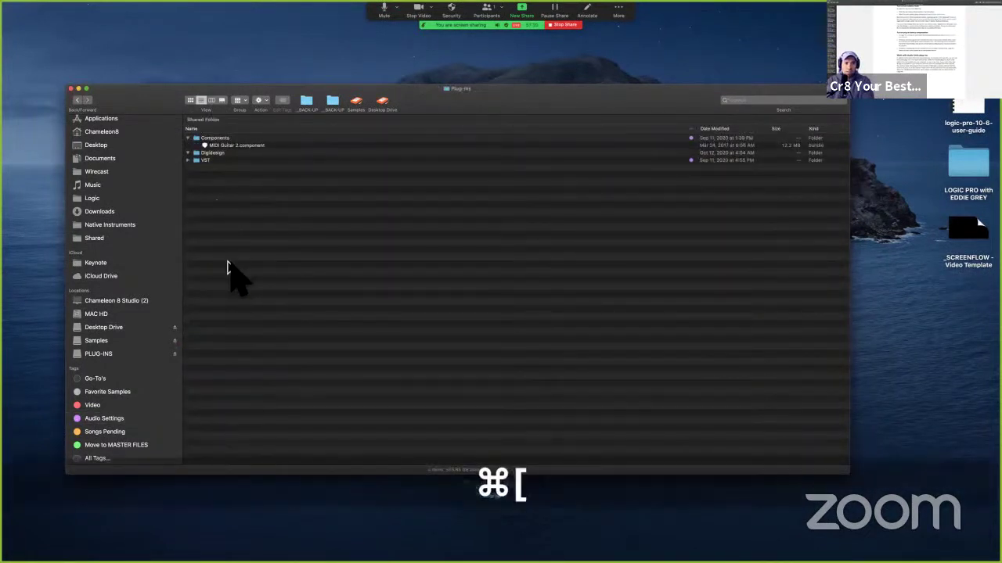
pyautogui.doubleClick(222, 327)
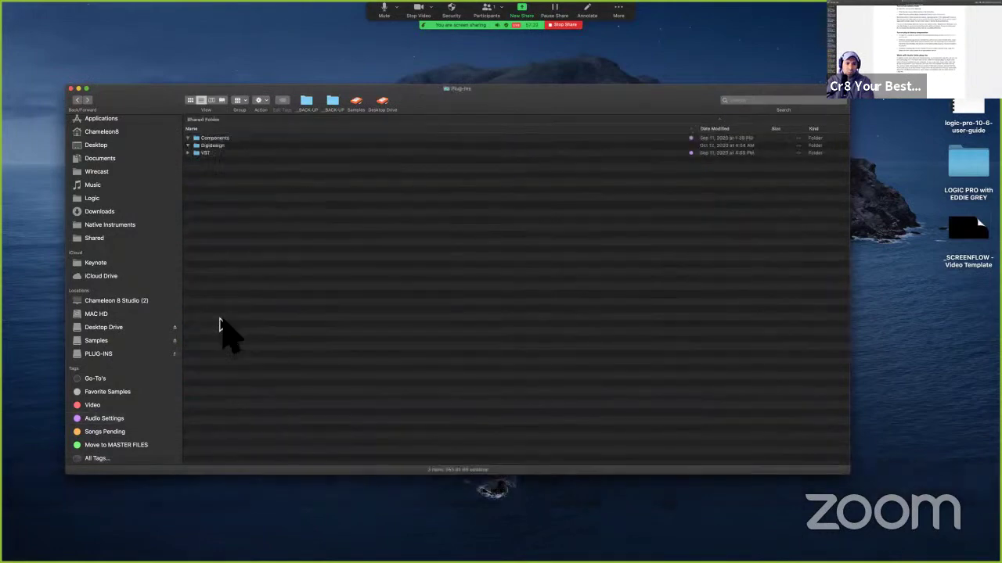
pyautogui.press('super+bracketleft')
pyautogui.doubleClick(222, 327)
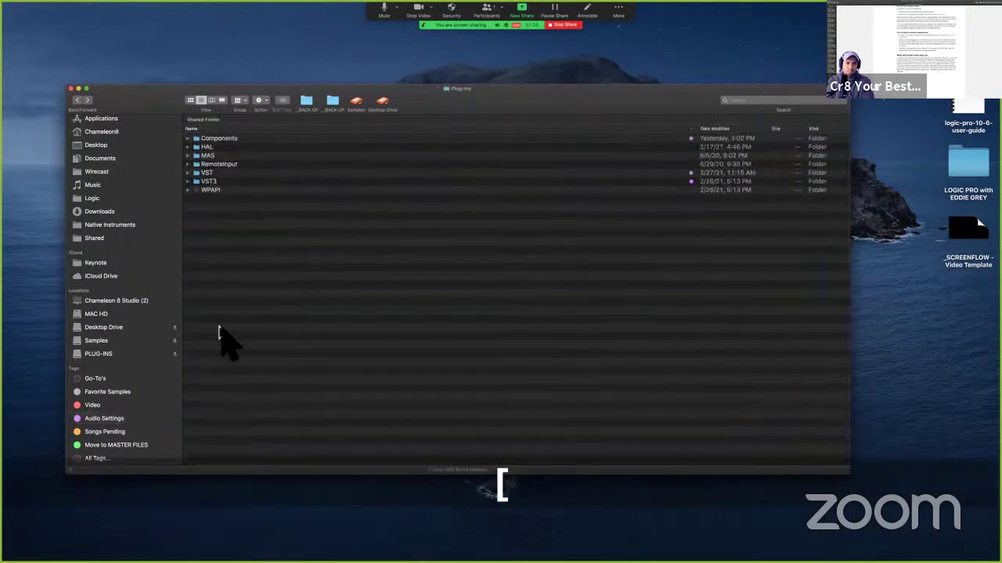
# Expand the Components folder, look through the Audio Units component files inside it, and collapse it again
pyautogui.click(217, 139)
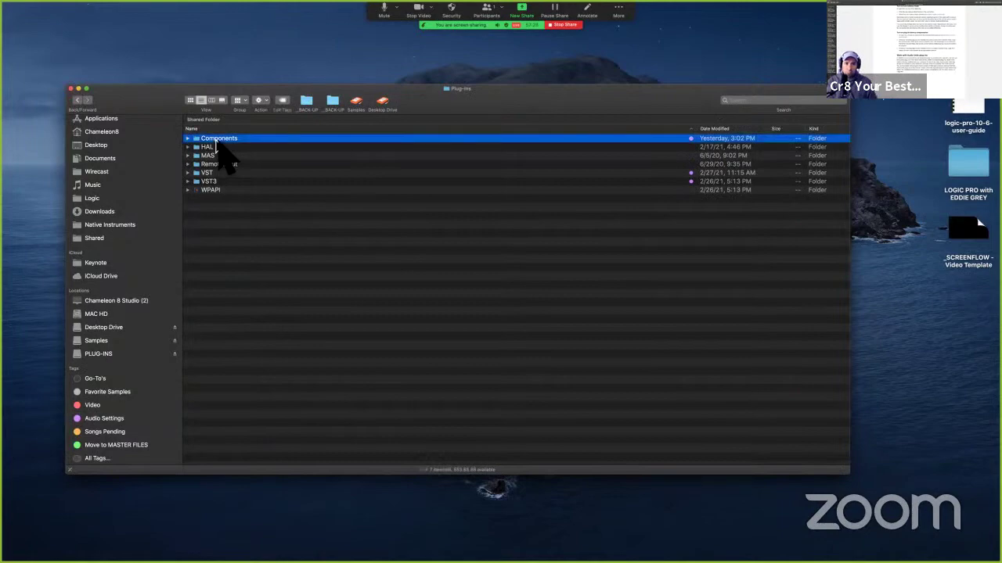
pyautogui.press('Right')
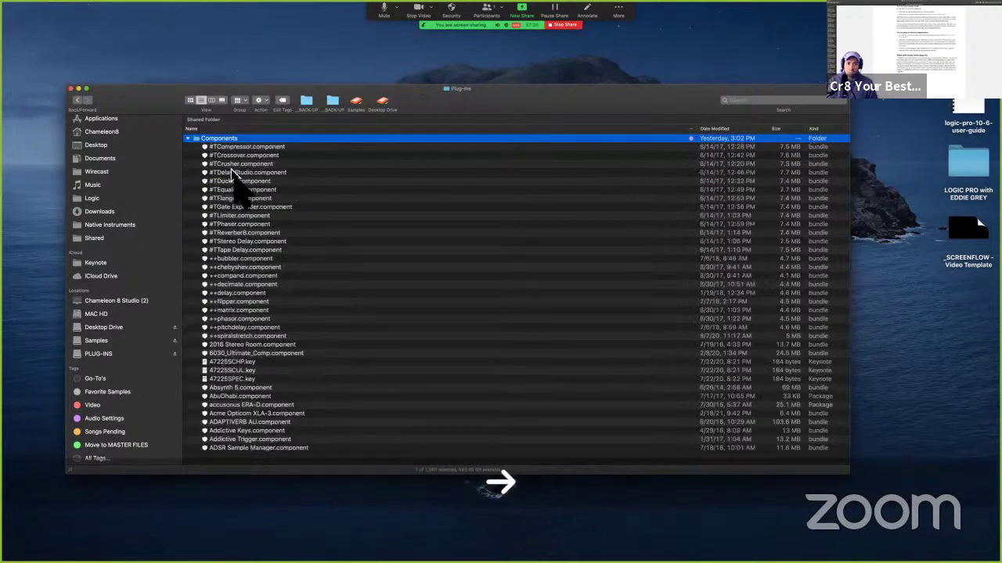
pyautogui.click(232, 173)
pyautogui.click(232, 232)
pyautogui.click(233, 293)
pyautogui.click(237, 336)
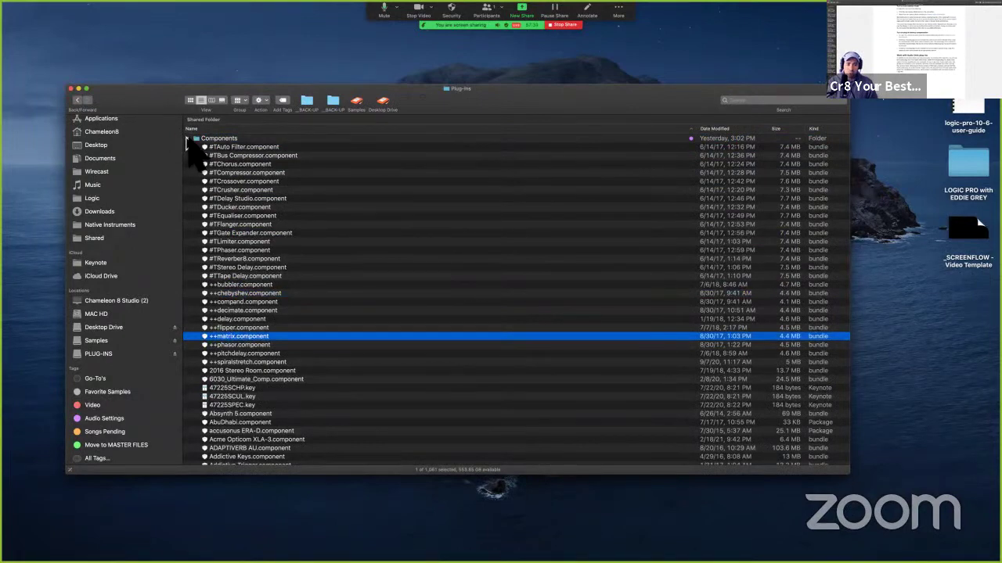
pyautogui.scroll(-6, 263, 409)
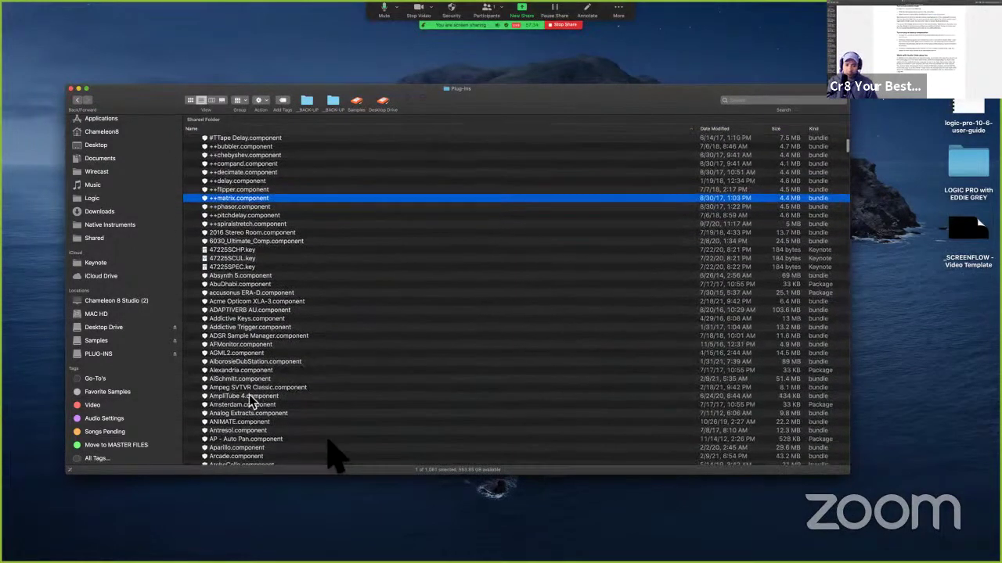
pyautogui.scroll(-2, 281, 442)
pyautogui.click(264, 327)
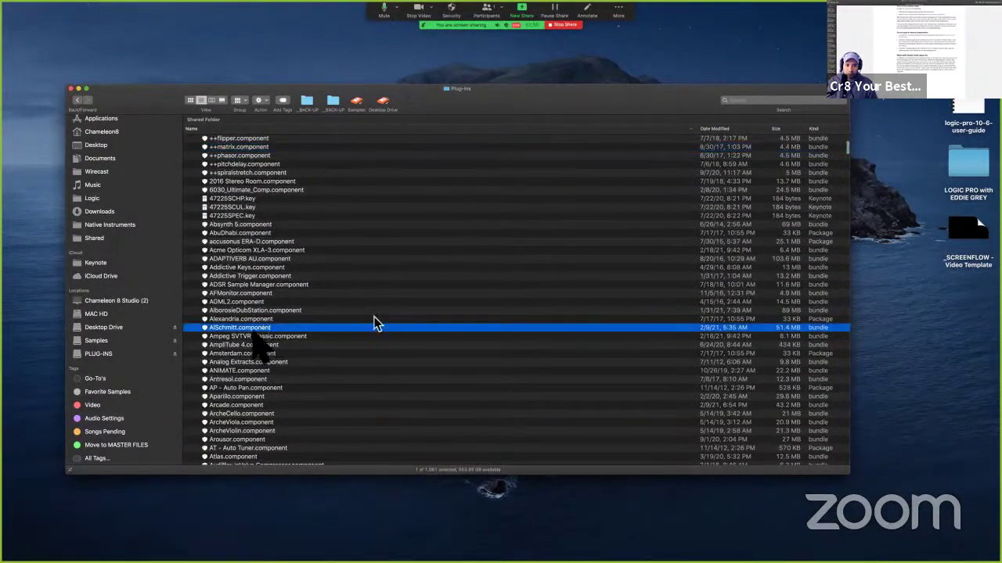
pyautogui.scroll(8, 291, 220)
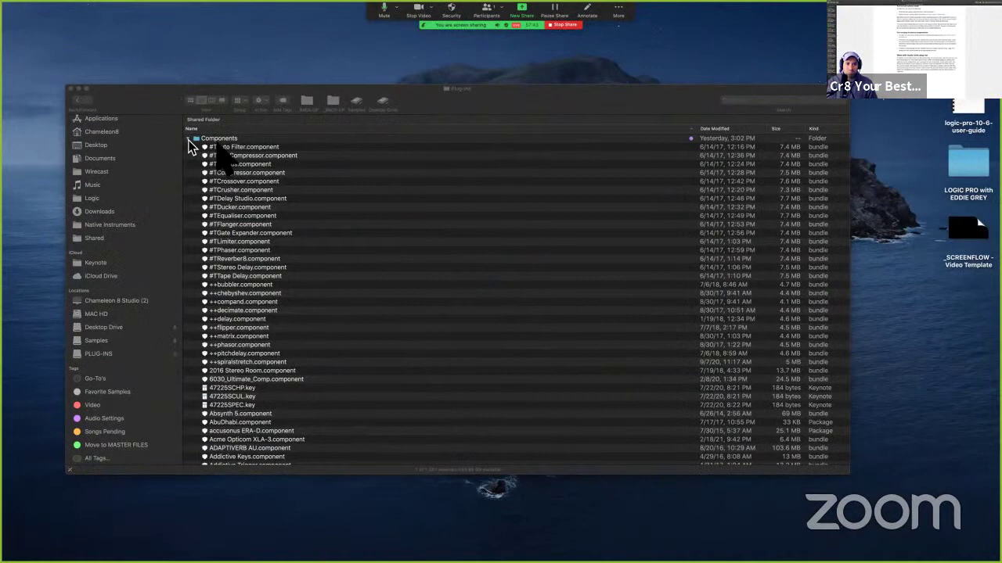
pyautogui.click(188, 139)
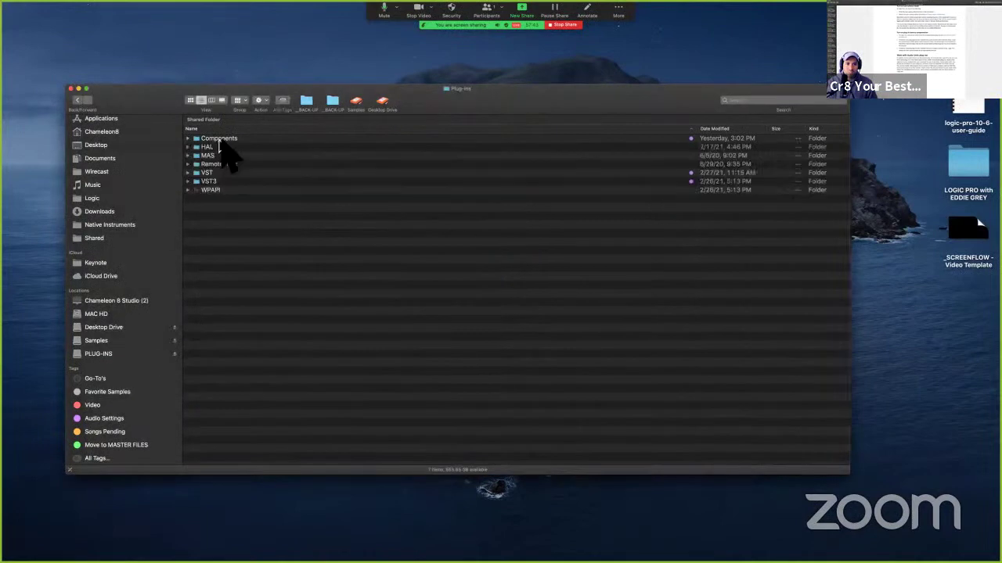
# Show the info window for the Components folder to check its location on the drive, and close it
pyautogui.click(219, 139)
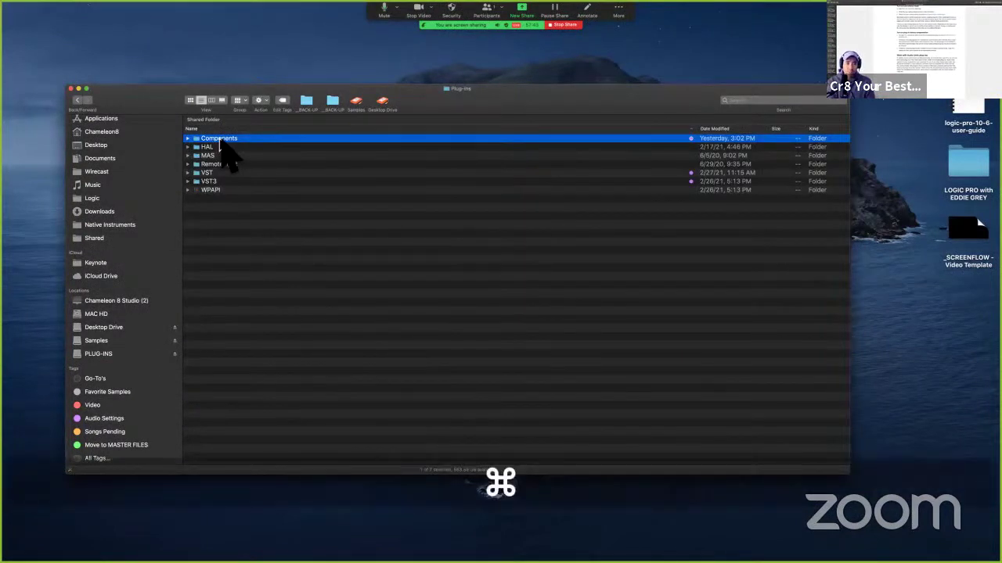
pyautogui.press('cmd+i')
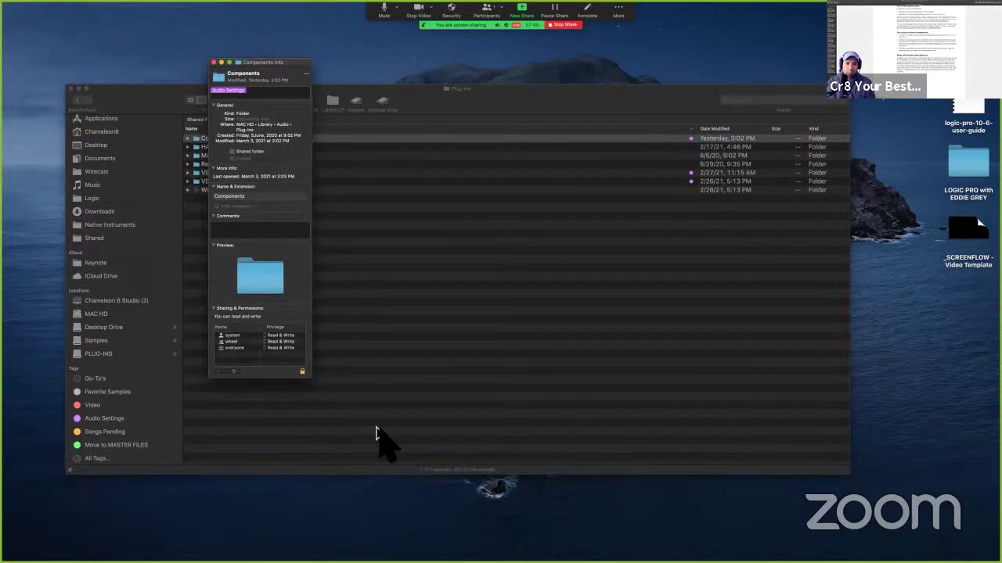
pyautogui.click(214, 62)
pyautogui.click(295, 259)
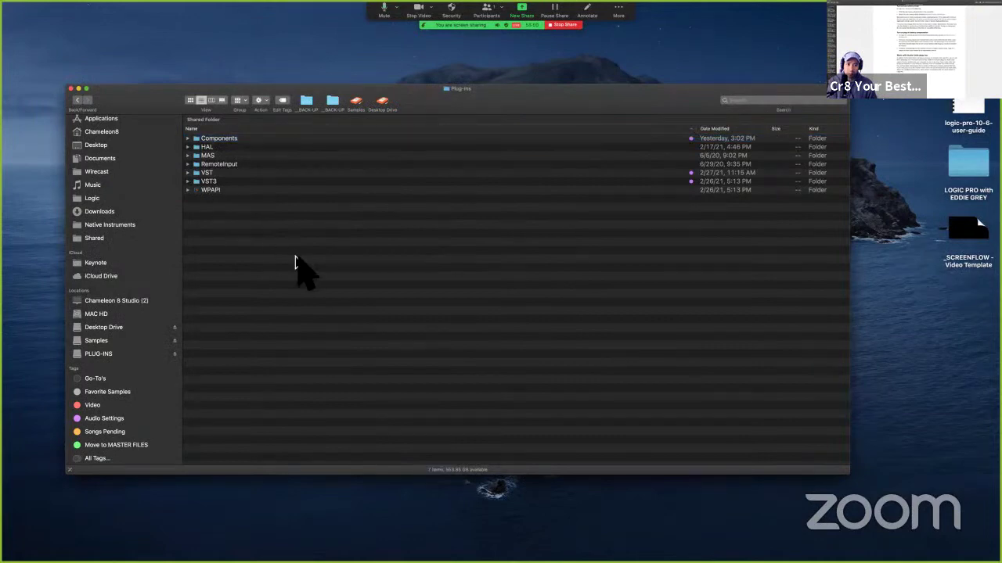
# Switch back to the user guide and read on to the section "What to do if an Audio Units plug-in isn't working"
pyautogui.hotkey('ctrl', 'Left')
pyautogui.hotkey('ctrl', 'Left')
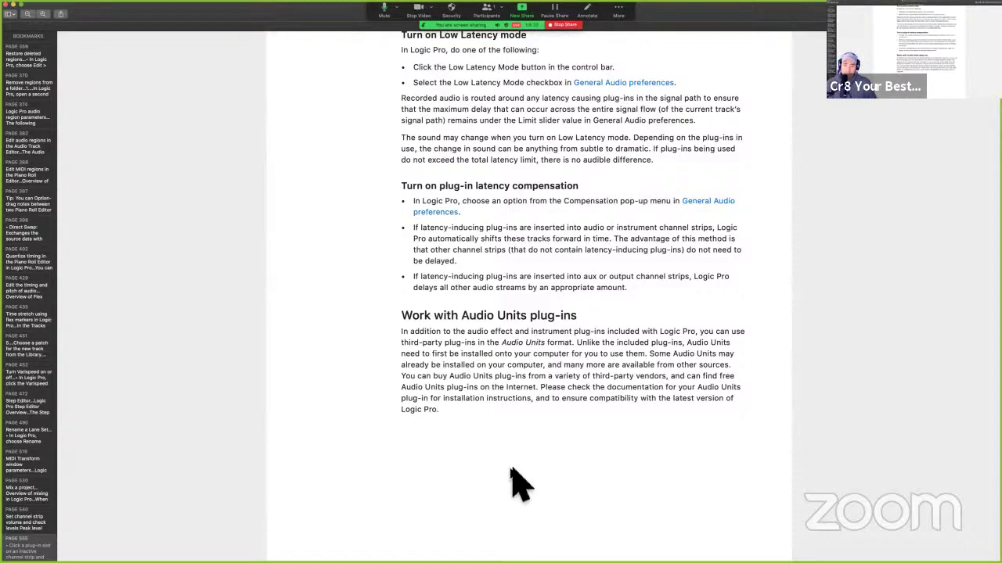
pyautogui.scroll(-3, 511, 470)
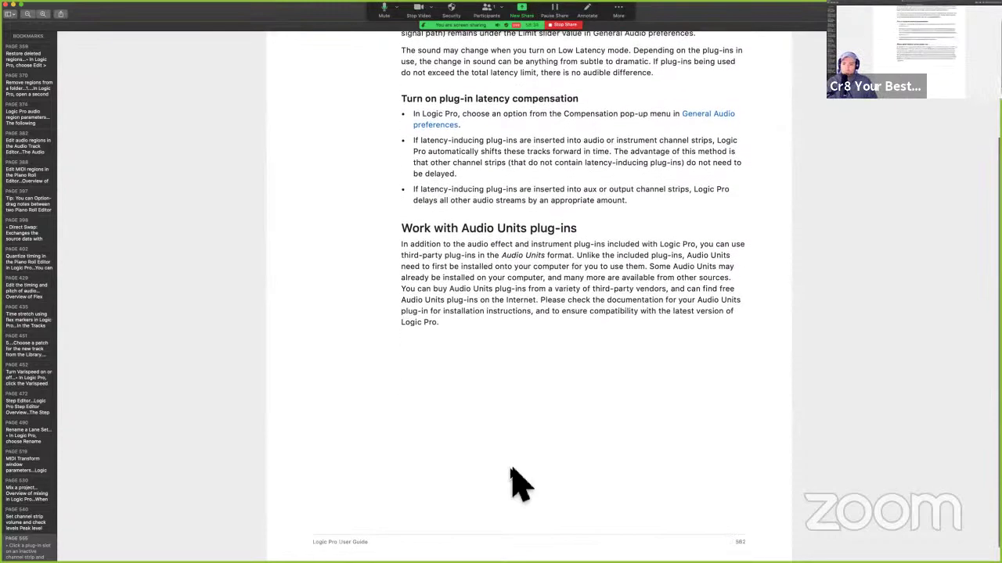
pyautogui.scroll(-10, 511, 470)
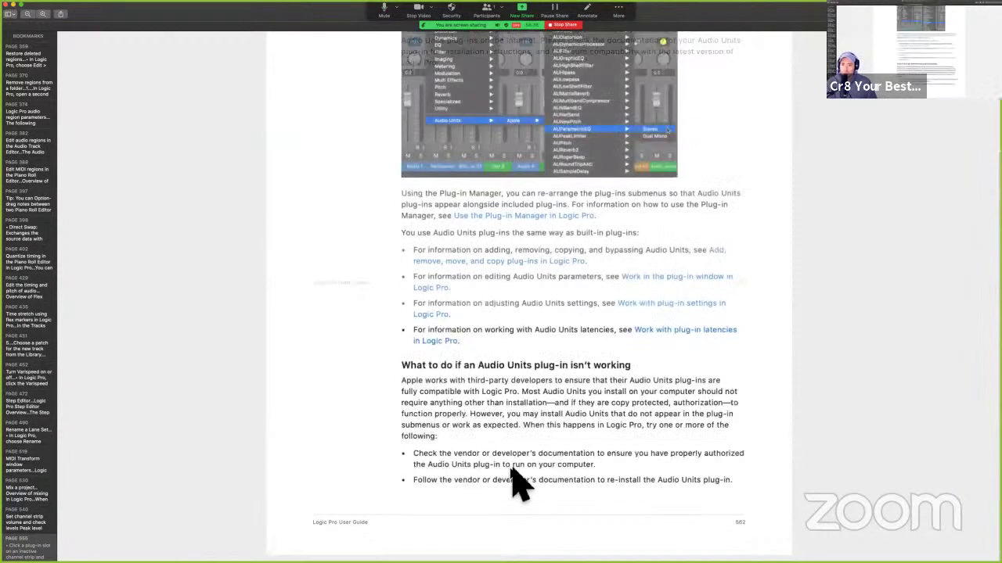
pyautogui.scroll(1, 511, 470)
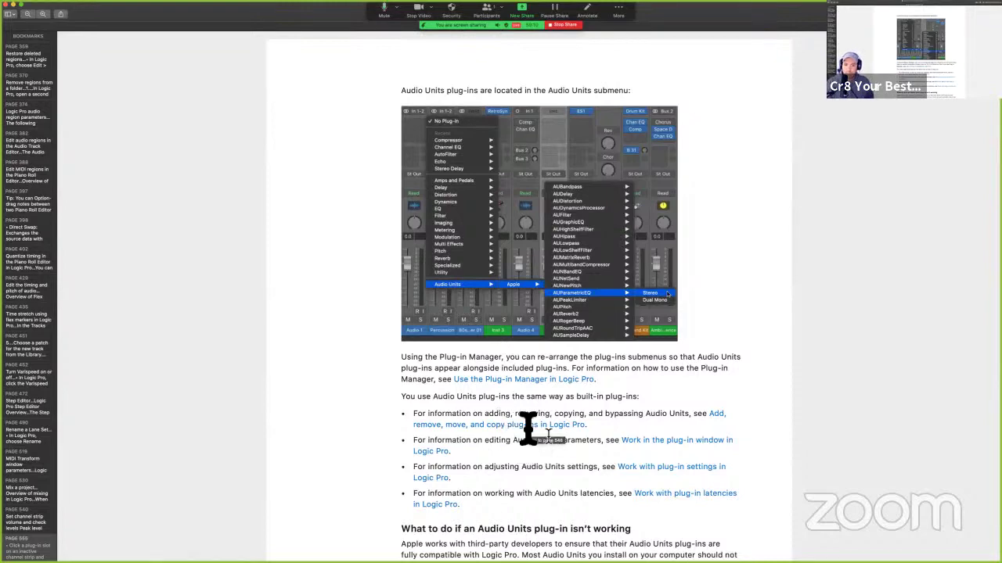
pyautogui.scroll(-5, 517, 513)
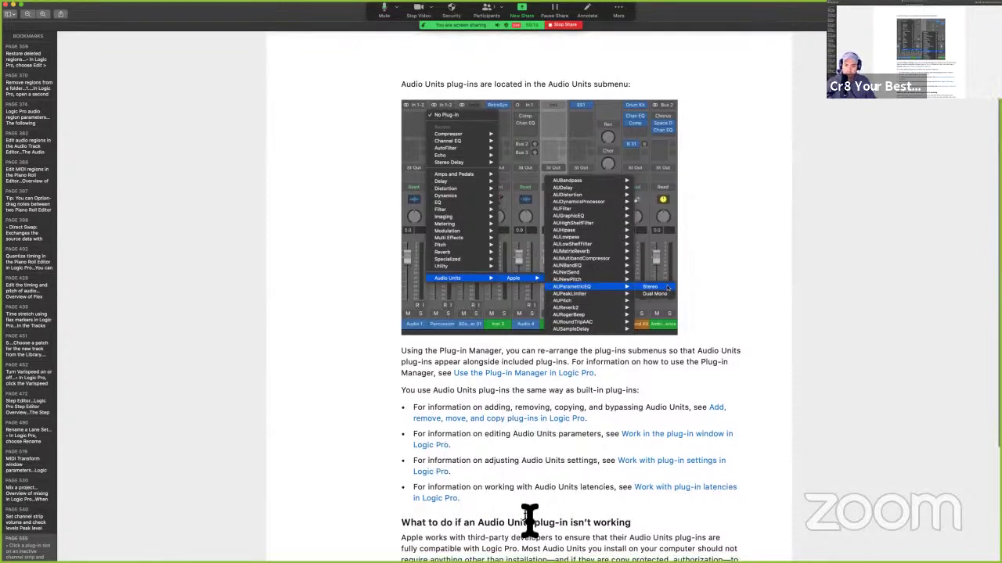
pyautogui.scroll(-2, 529, 520)
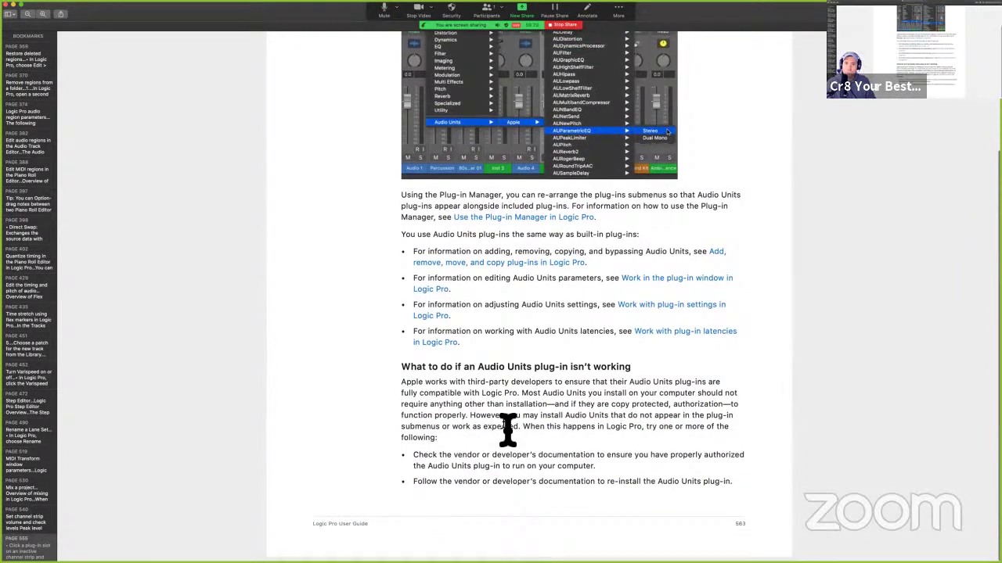
# Mark part of the troubleshooting heading and go over the advice on plug-in authorization and re-installation from the vendor's documentation
pyautogui.moveTo(539, 373); pyautogui.dragTo(648, 372)
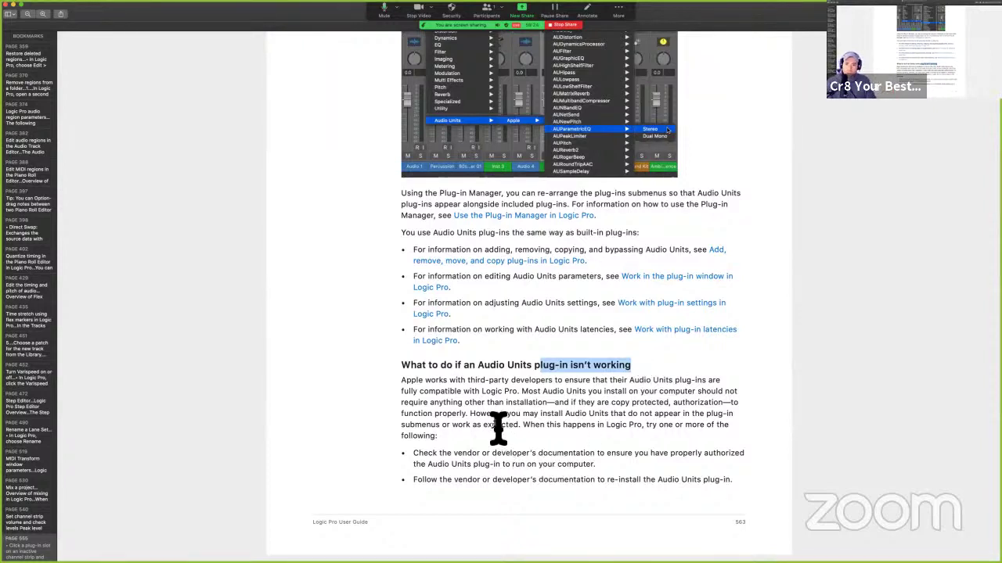
pyautogui.moveTo(418, 454); pyautogui.dragTo(599, 467)
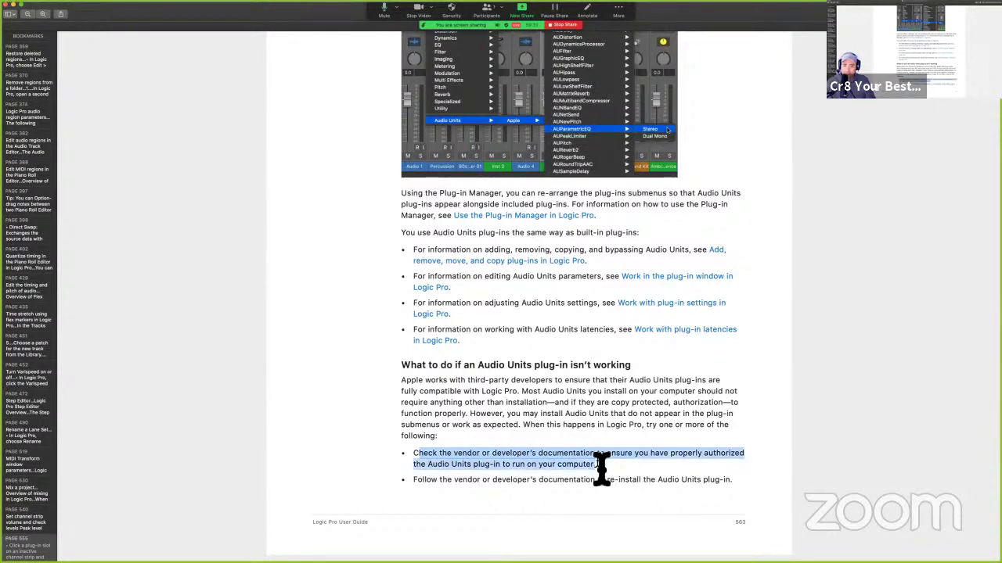
pyautogui.click(599, 470)
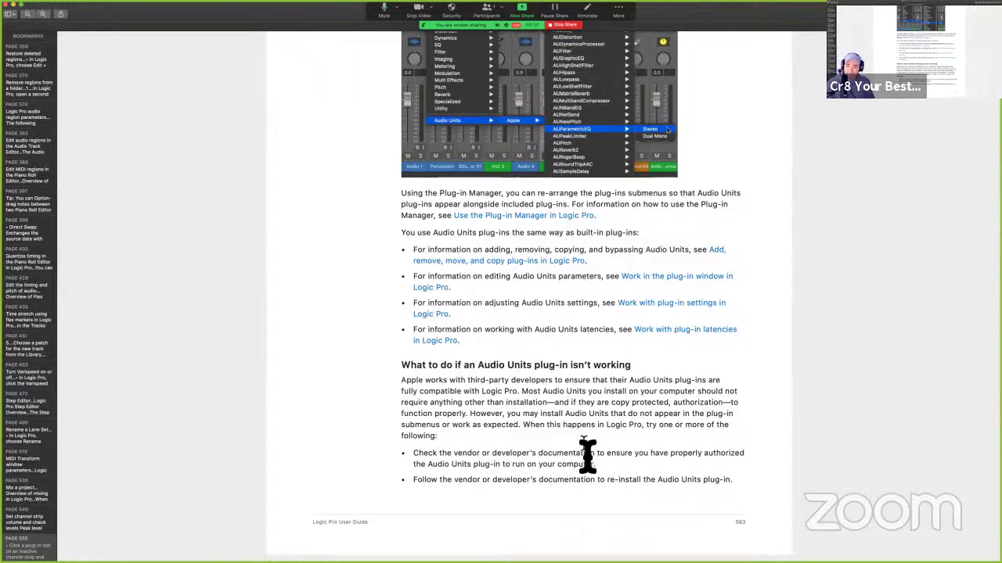
pyautogui.moveTo(586, 459); pyautogui.dragTo(692, 478)
pyautogui.click(692, 479)
pyautogui.moveTo(417, 456); pyautogui.dragTo(640, 473)
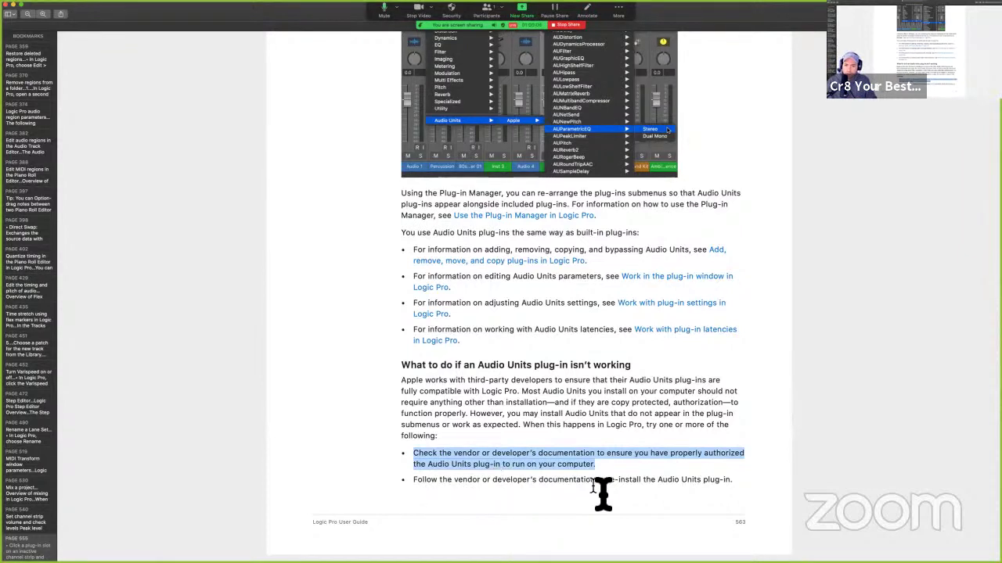
pyautogui.click(577, 491)
pyautogui.moveTo(578, 492); pyautogui.dragTo(729, 490)
pyautogui.click(731, 492)
# On the following guide page, mark the warning about Audio Units validation risks and the advice to contact the third party developer or vendor
pyautogui.scroll(-10, 691, 445)
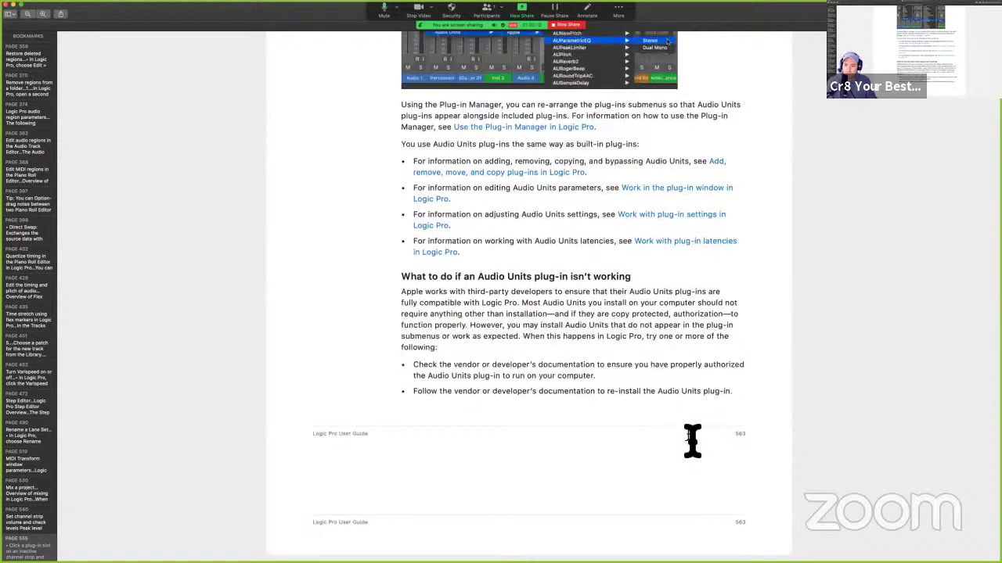
pyautogui.scroll(5, 663, 411)
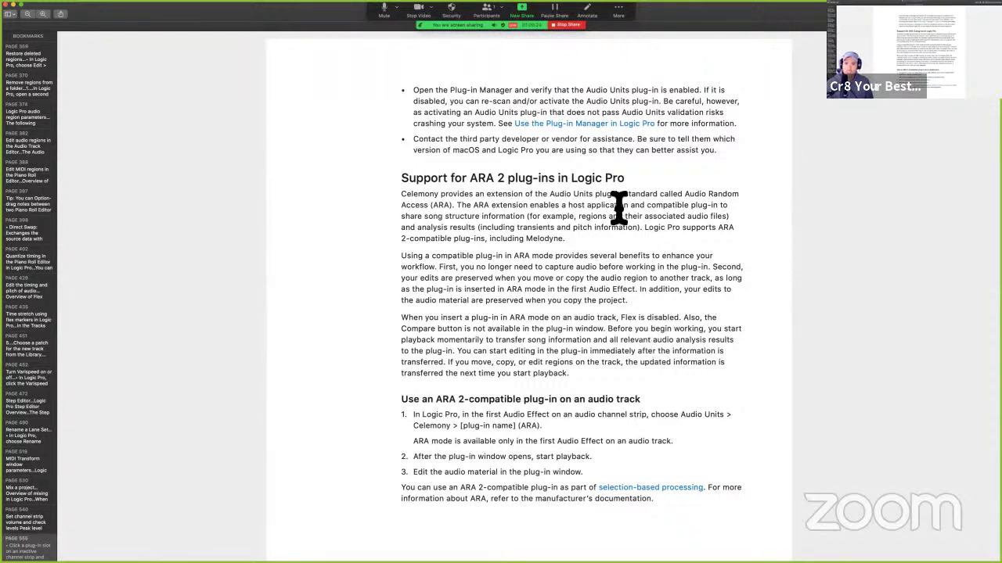
pyautogui.moveTo(578, 121); pyautogui.dragTo(728, 121)
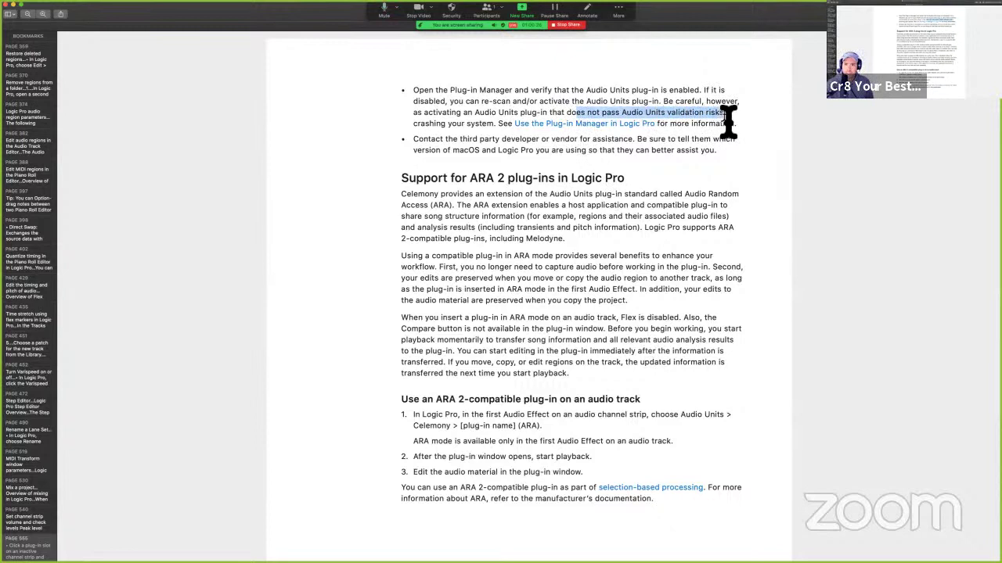
pyautogui.click(592, 117)
pyautogui.moveTo(617, 117); pyautogui.dragTo(715, 121)
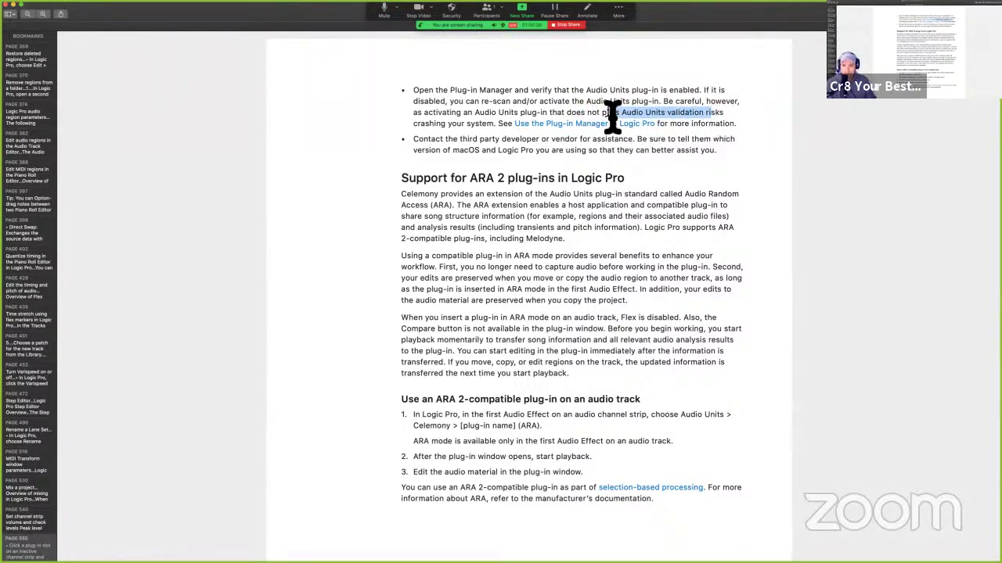
pyautogui.click(460, 146)
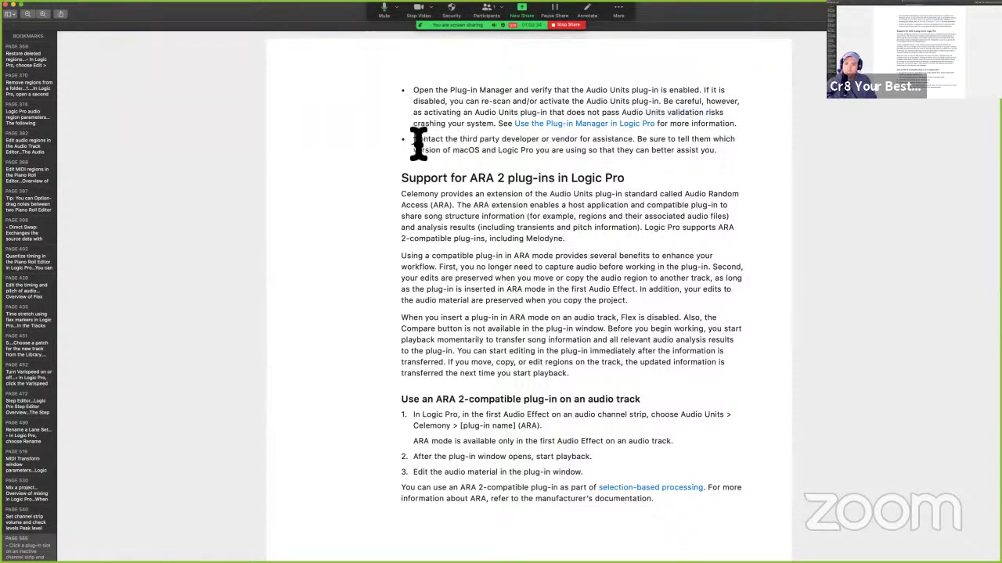
pyautogui.moveTo(418, 141); pyautogui.dragTo(644, 143)
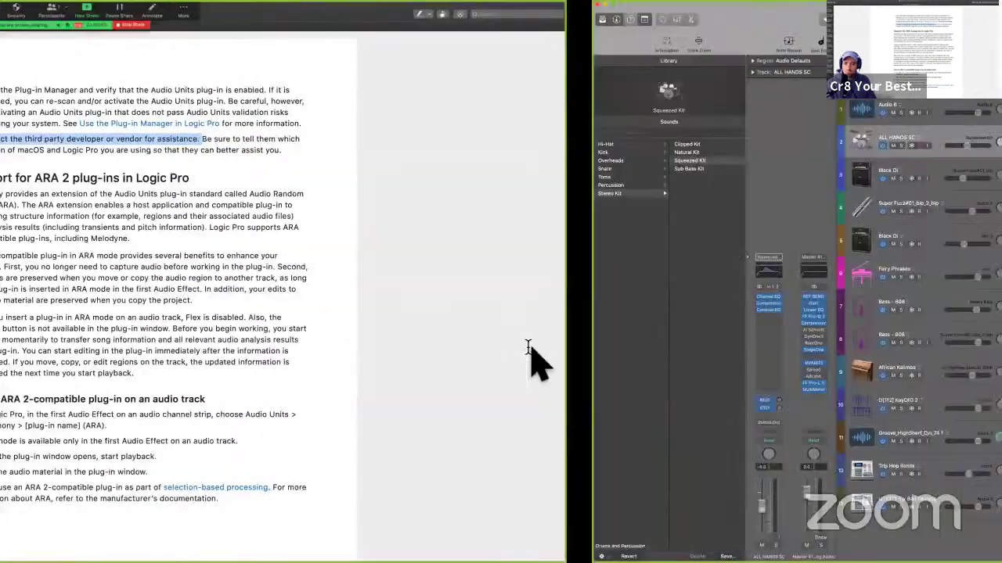
# Switch back to the Finder window and open the Components folder
pyautogui.hotkey('ctrl', 'Right')
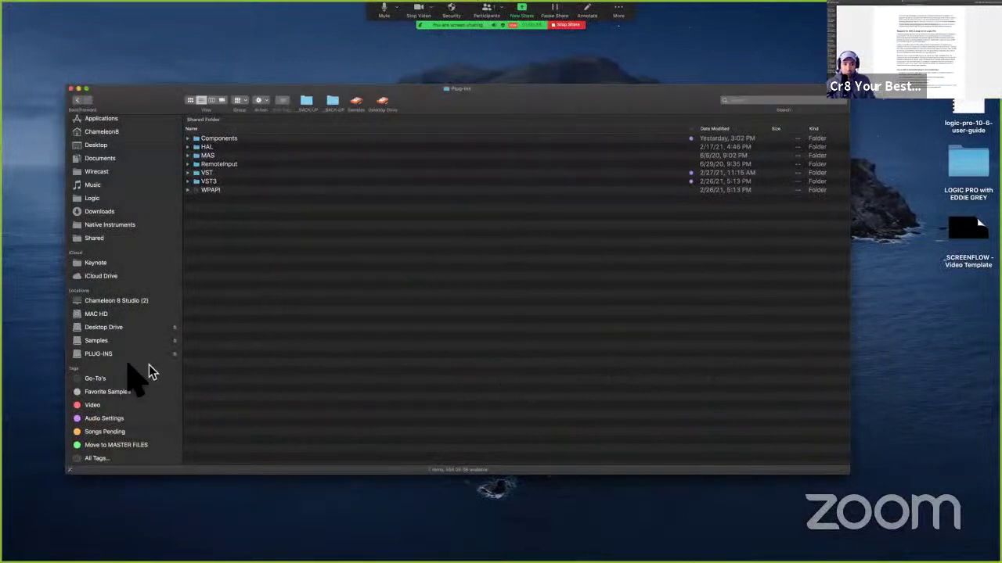
pyautogui.doubleClick(220, 141)
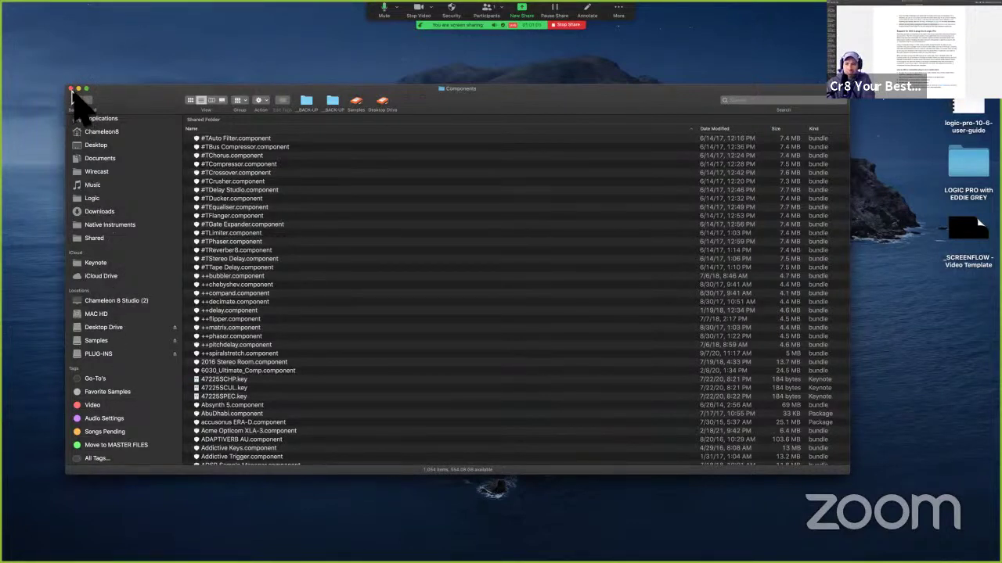
# Show the contents of the Desktop Drive and select its __Installations/Licenses folder
pyautogui.click(125, 327)
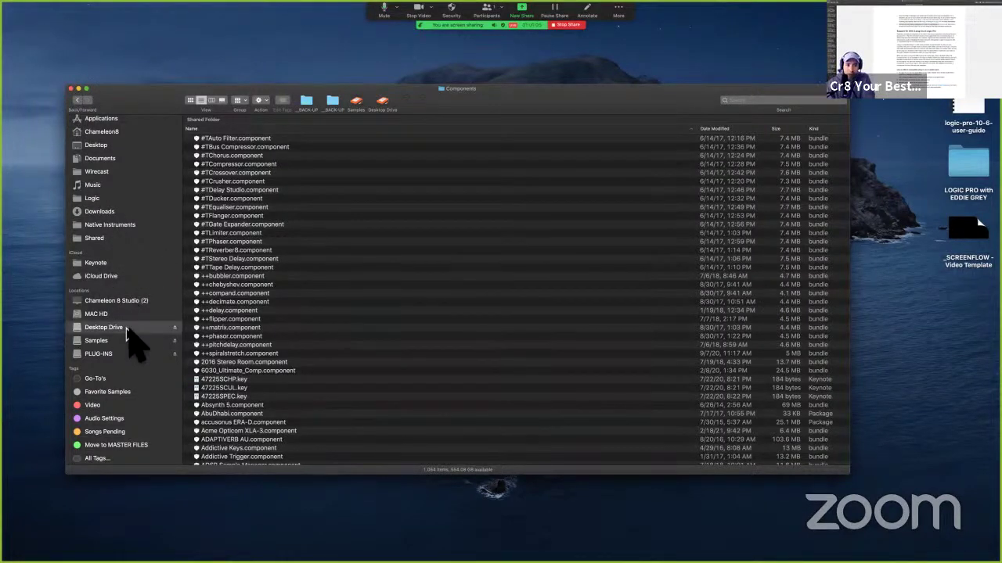
pyautogui.click(249, 137)
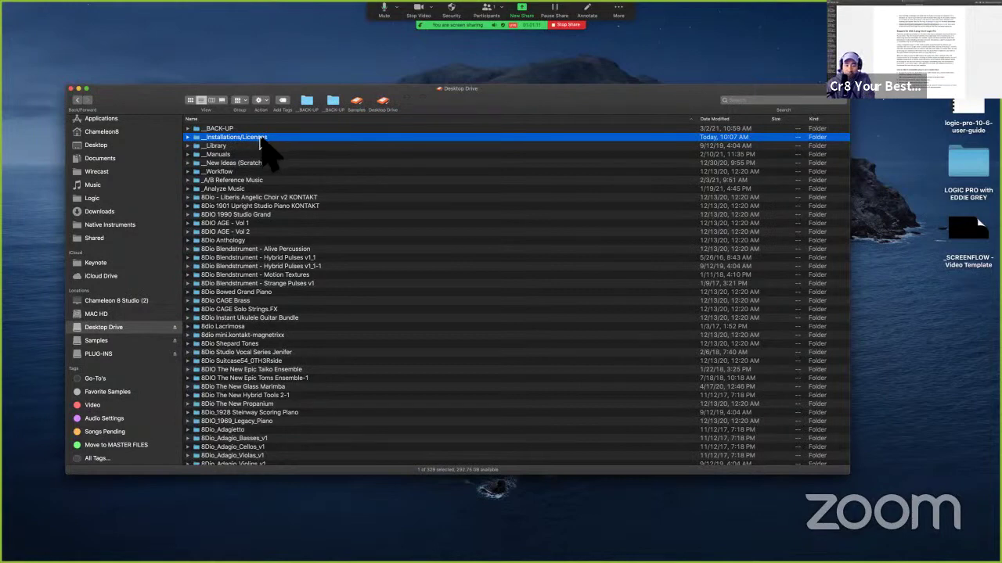
pyautogui.press('super')
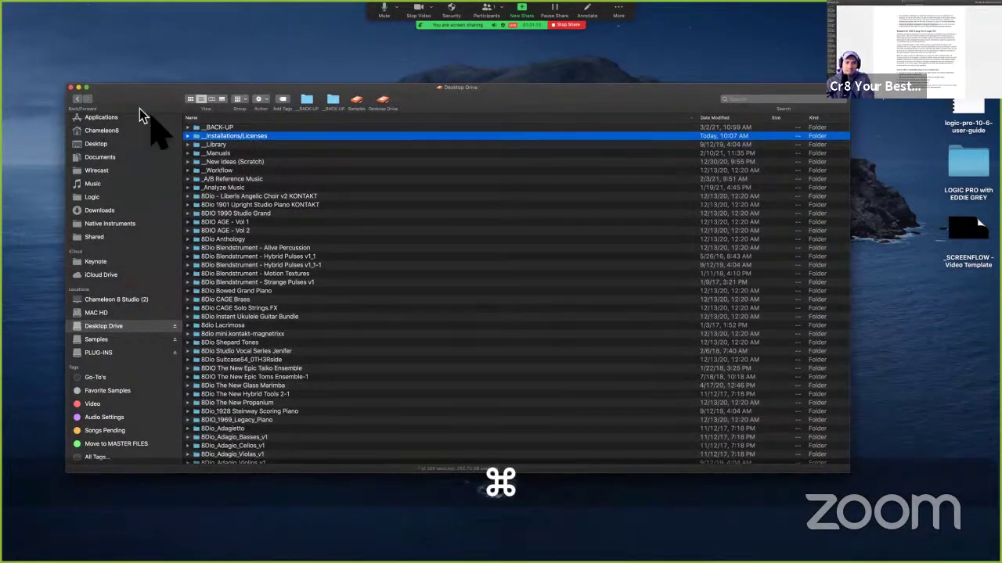
# Hide the Finder window, search the Mac for arcade and for output, and launch Output Hub
pyautogui.press('super+h')
pyautogui.press('super+space')
pyautogui.write('a')
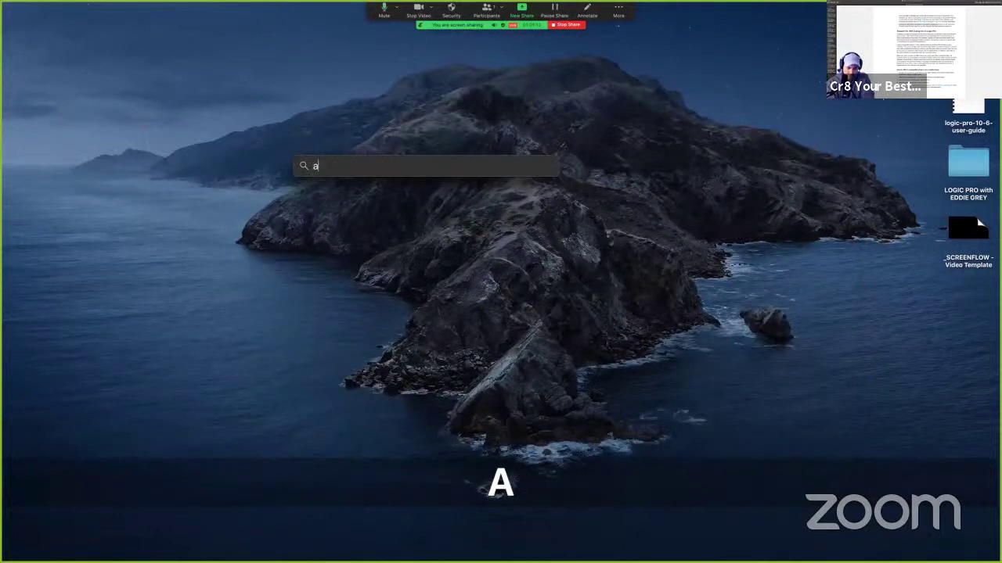
pyautogui.write('rcade')
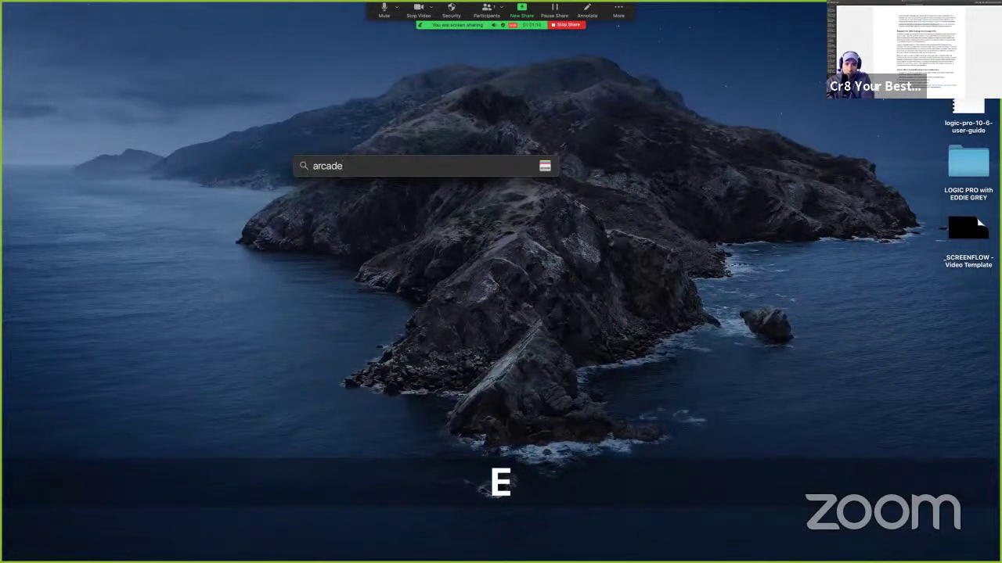
pyautogui.press('super+a')
pyautogui.write('output')
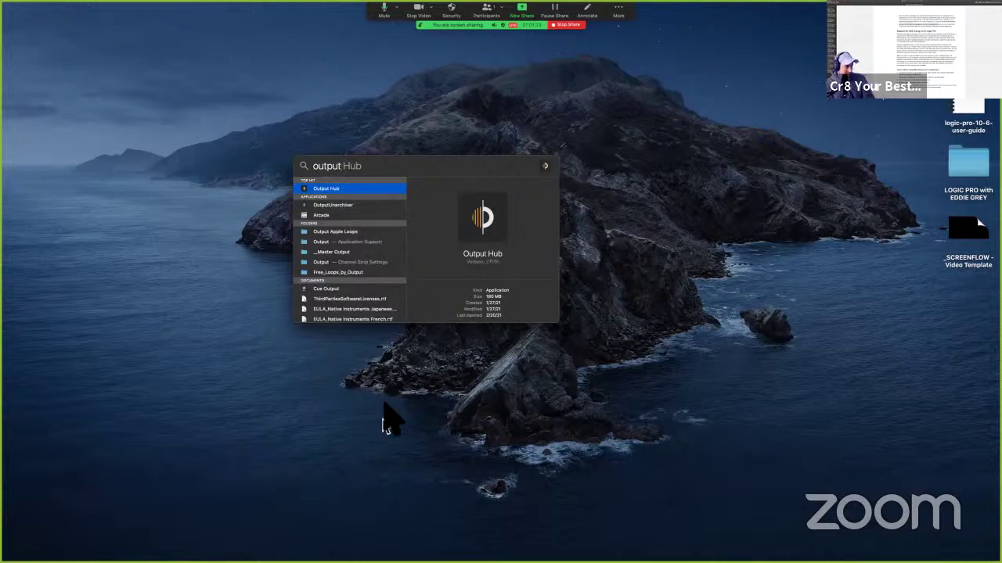
pyautogui.press('Return')
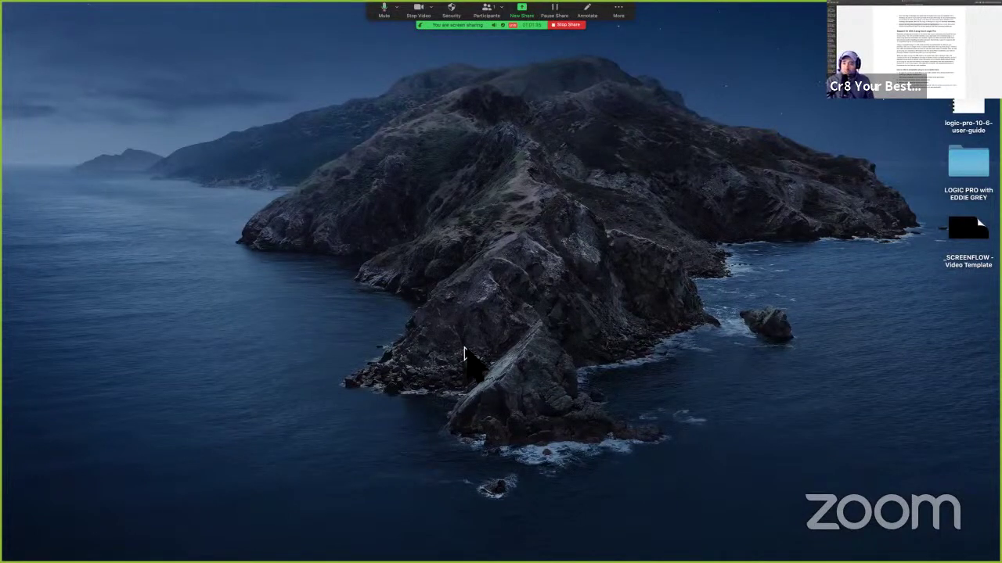
# Switch back to the user guide and highlight the sentence on edits being preserved when the audio region moves to another track in ARA mode
pyautogui.hotkey('ctrl', 'Left')
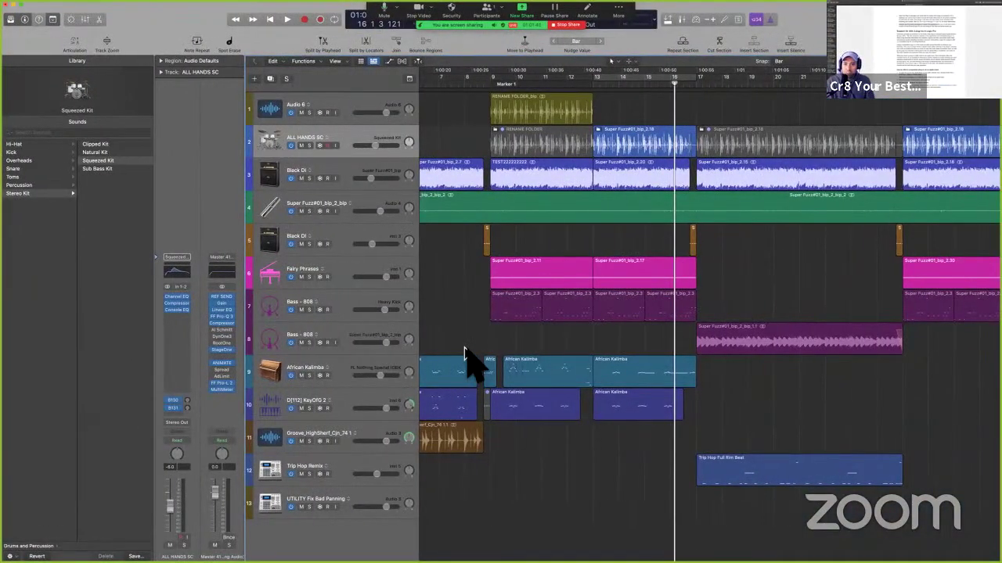
pyautogui.hotkey('ctrl', 'Left')
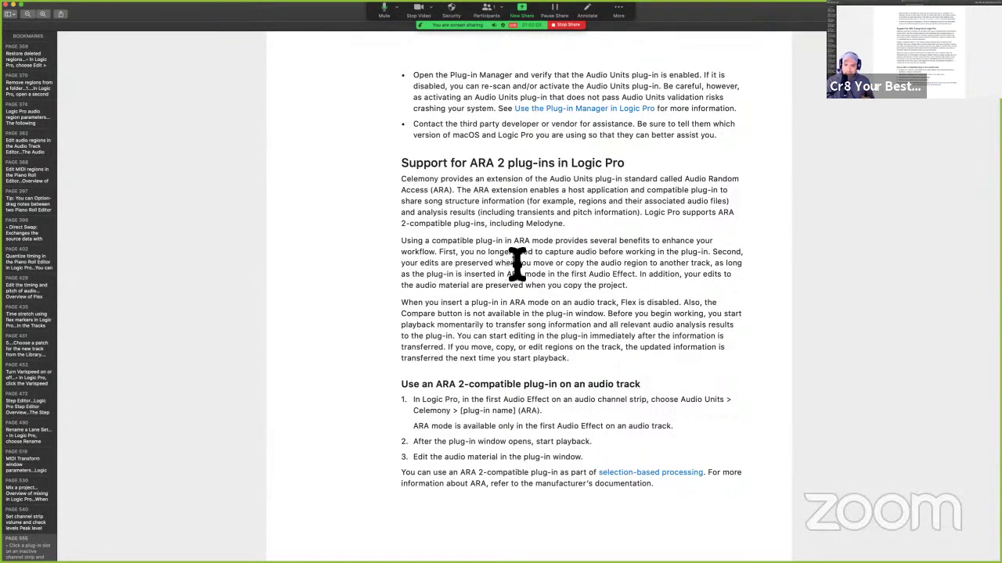
pyautogui.moveTo(557, 245); pyautogui.dragTo(666, 249)
pyautogui.click(666, 299)
pyautogui.scroll(2, 703, 327)
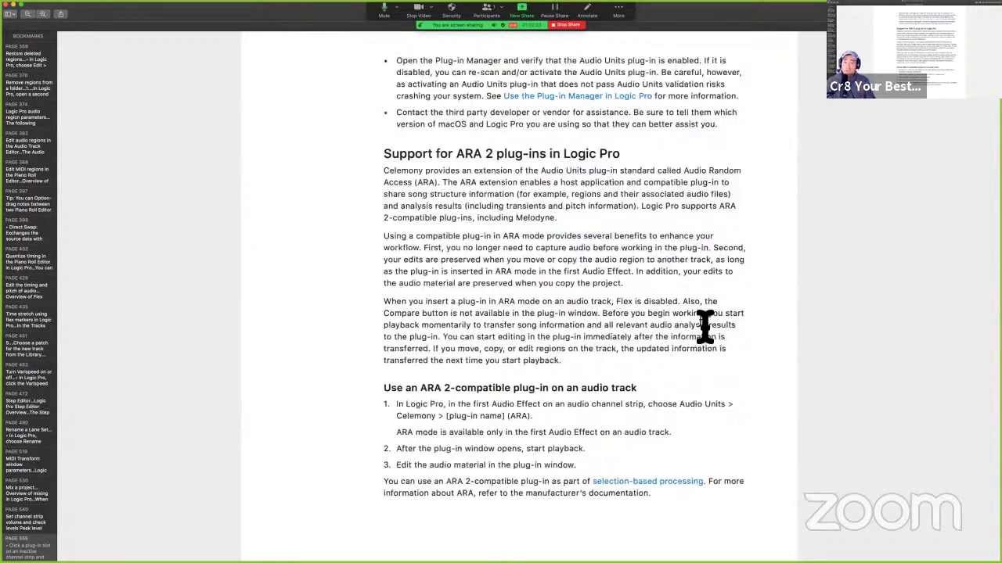
pyautogui.scroll(3, 704, 328)
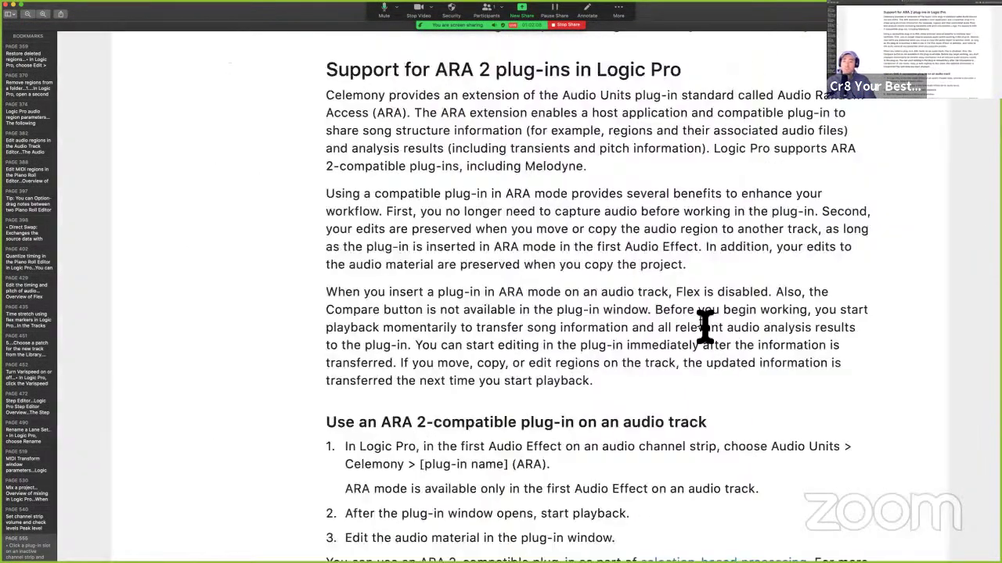
pyautogui.moveTo(445, 228); pyautogui.dragTo(659, 247)
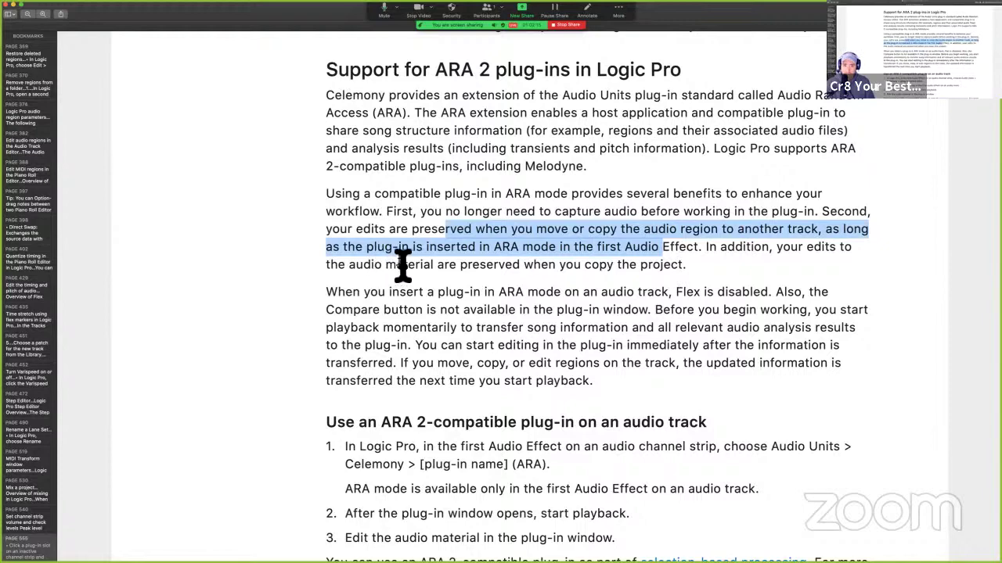
pyautogui.click(647, 257)
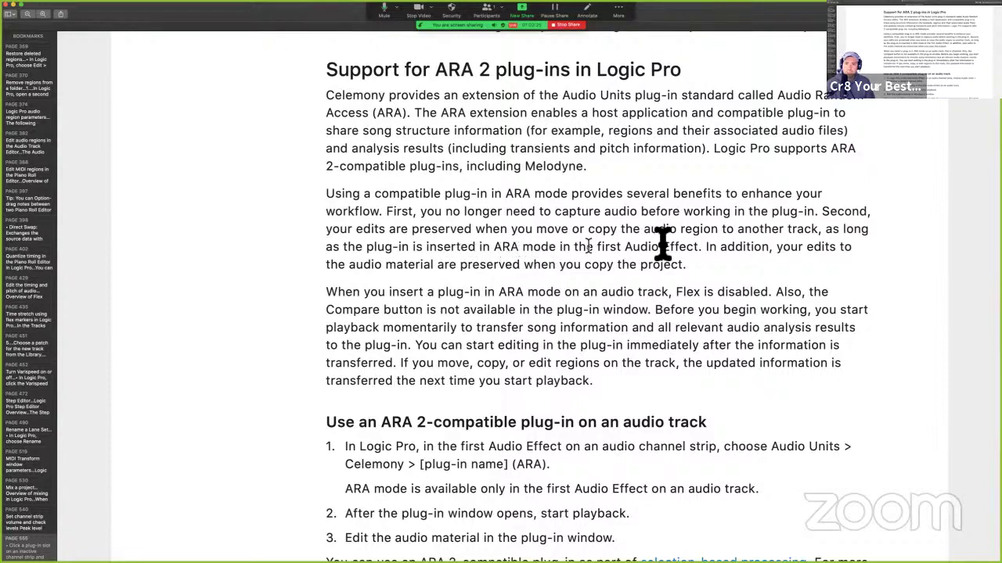
pyautogui.moveTo(822, 213); pyautogui.dragTo(706, 258)
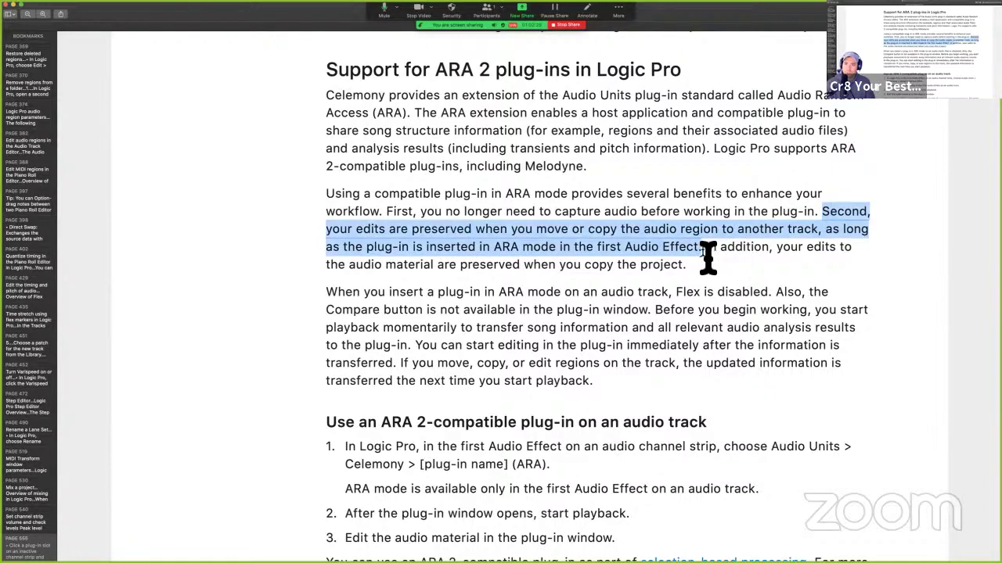
pyautogui.click(856, 14)
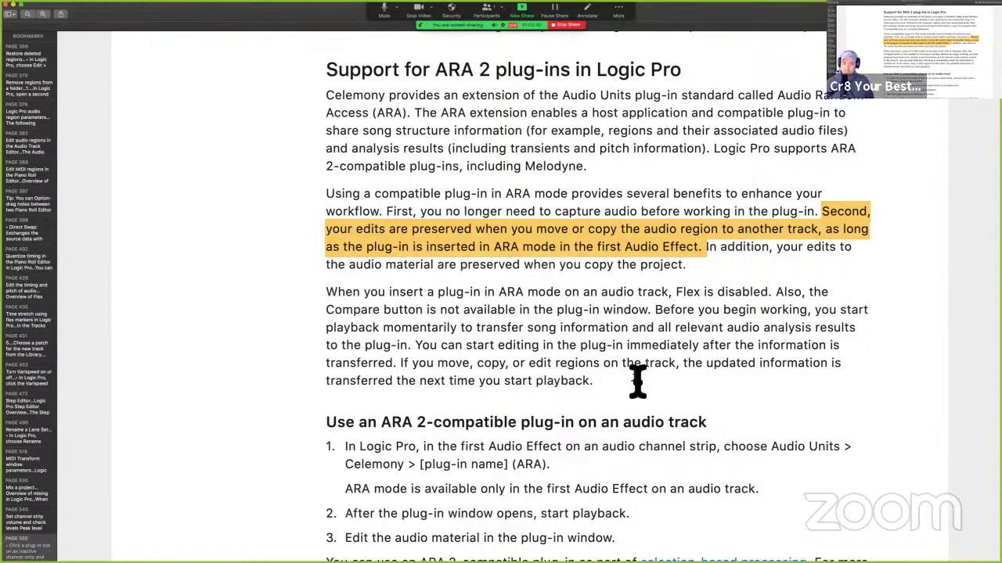
# Go over the note on Flex in ARA mode and highlight the sentence about the Compare button being unavailable in the plug-in window
pyautogui.moveTo(507, 292); pyautogui.dragTo(750, 292)
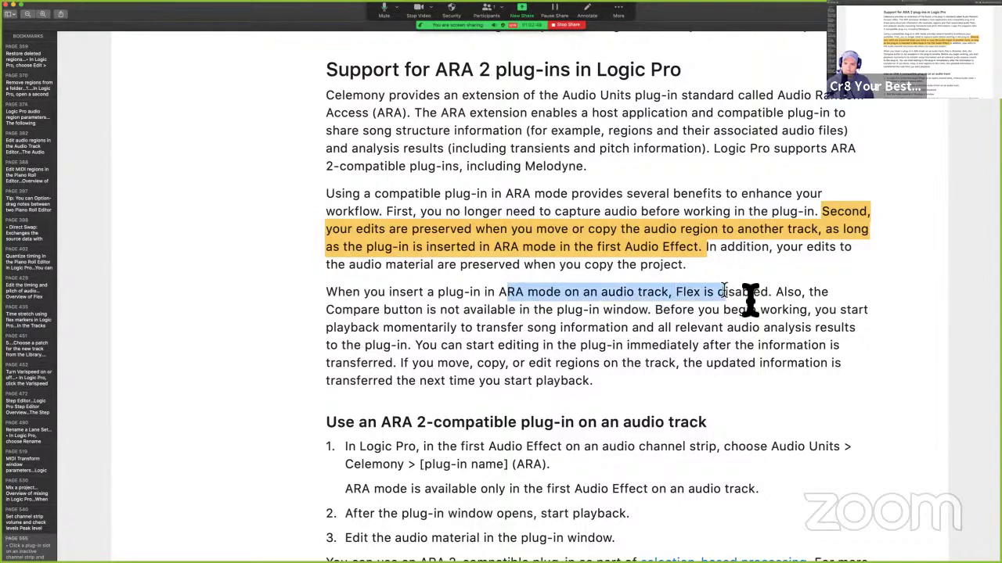
pyautogui.click(739, 313)
pyautogui.moveTo(379, 329); pyautogui.dragTo(540, 316)
pyautogui.click(541, 317)
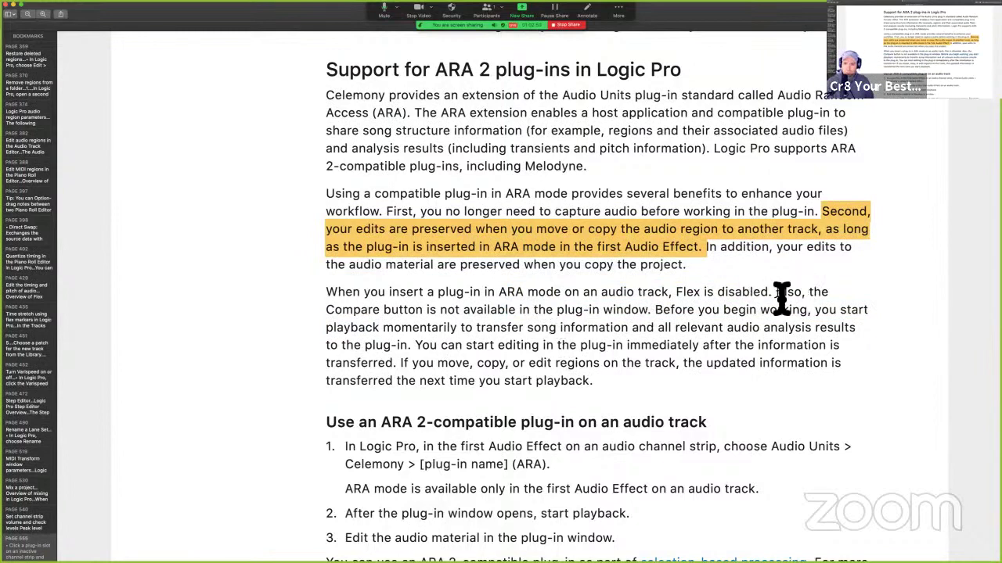
pyautogui.moveTo(775, 293); pyautogui.dragTo(653, 313)
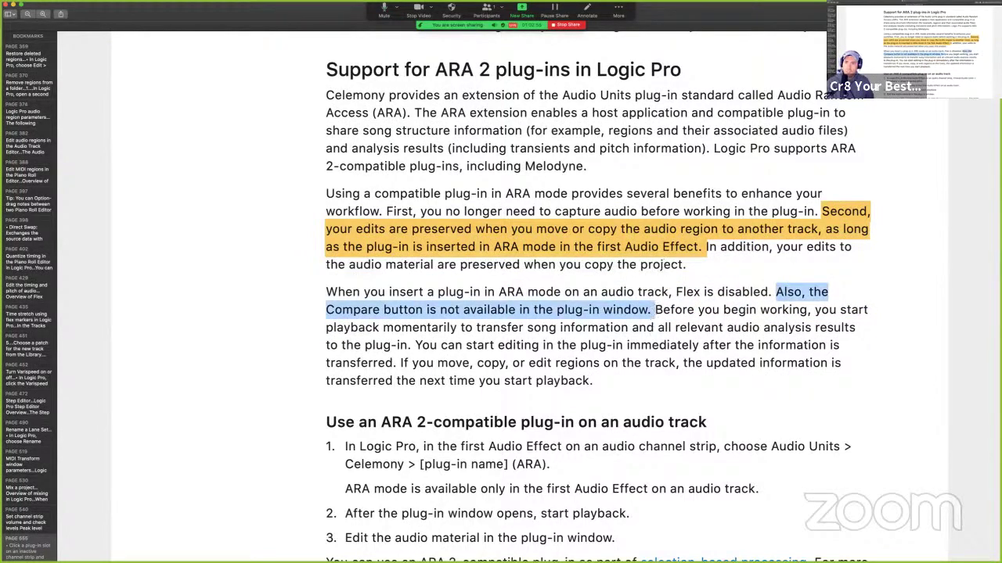
pyautogui.click(878, 14)
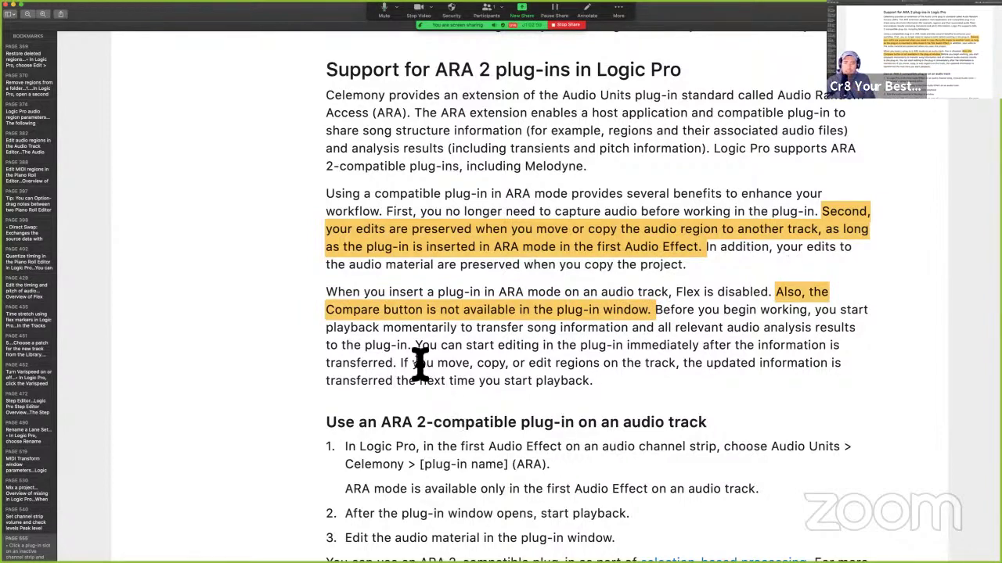
# Read through the ARA 2 audio track instructions and highlight the sentence on using the plug-in as part of selection-based processing
pyautogui.moveTo(496, 328); pyautogui.dragTo(671, 339)
pyautogui.click(675, 343)
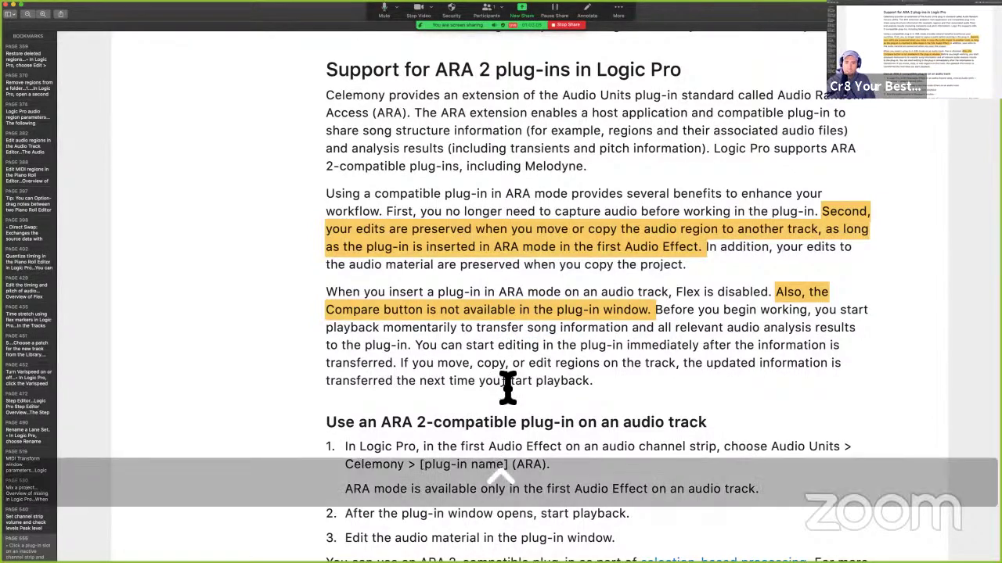
pyautogui.scroll(-3, 507, 386)
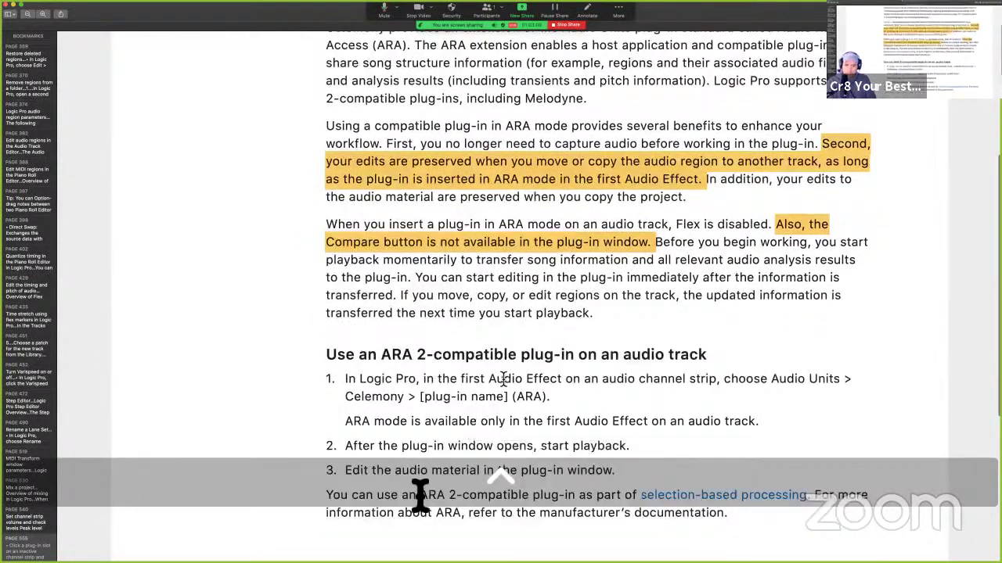
pyautogui.scroll(-2, 464, 446)
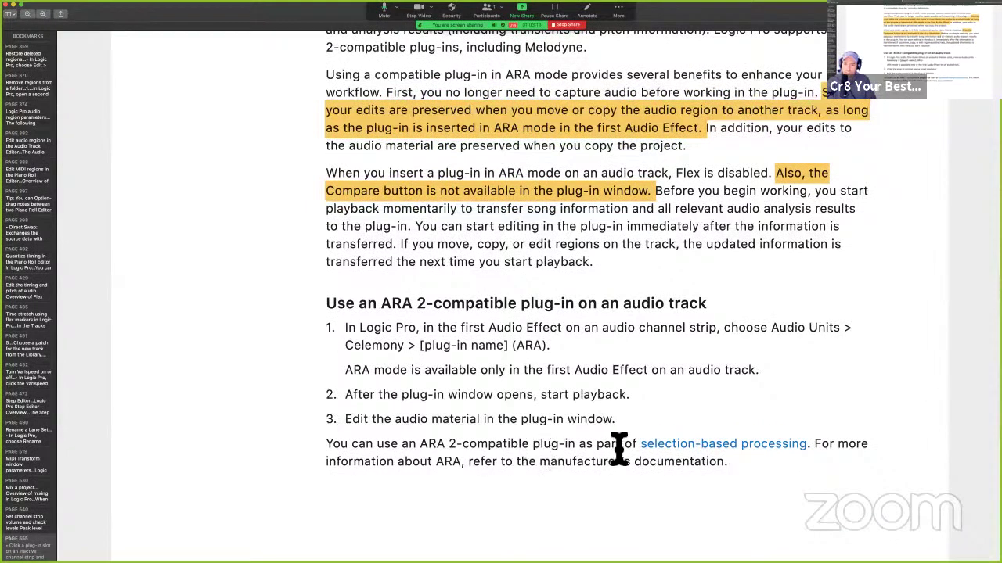
pyautogui.moveTo(329, 452); pyautogui.dragTo(816, 454)
pyautogui.click(851, 14)
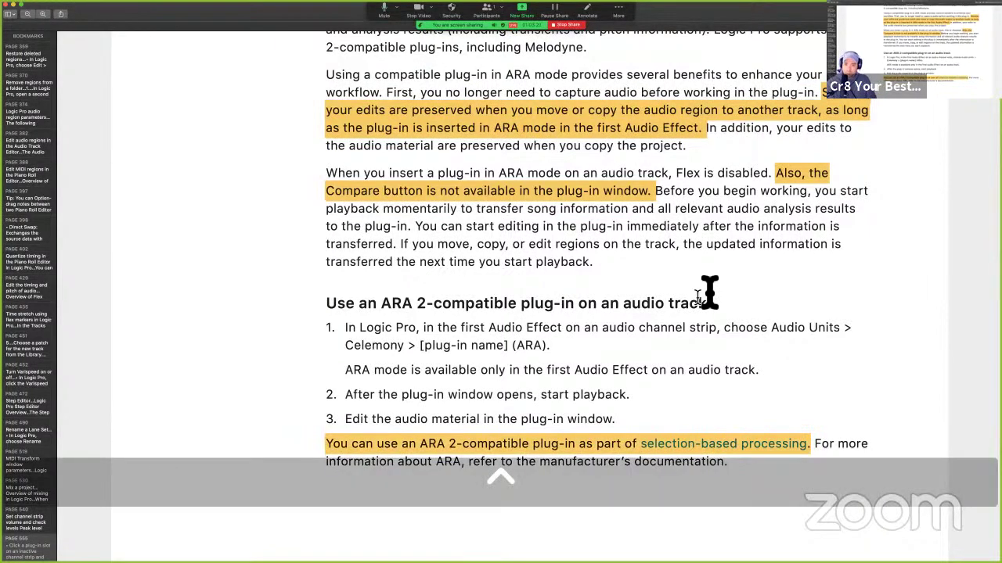
# Switch to the Logic Pro project and select the second Bass - 808 track, which holds the audio region
pyautogui.scroll(-3, 570, 440)
pyautogui.scroll(2, 567, 432)
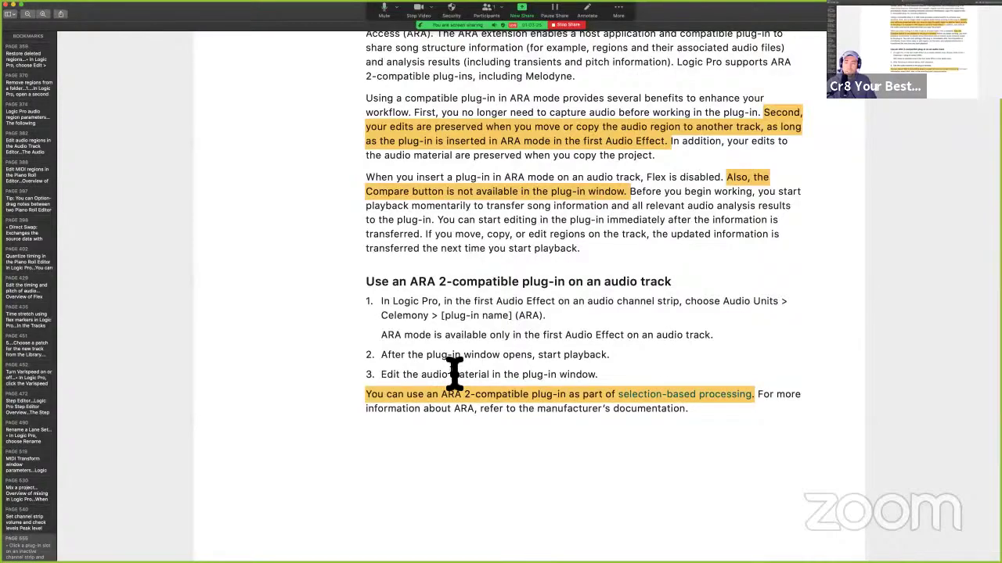
pyautogui.hotkey('ctrl', 'Right')
pyautogui.press('1')
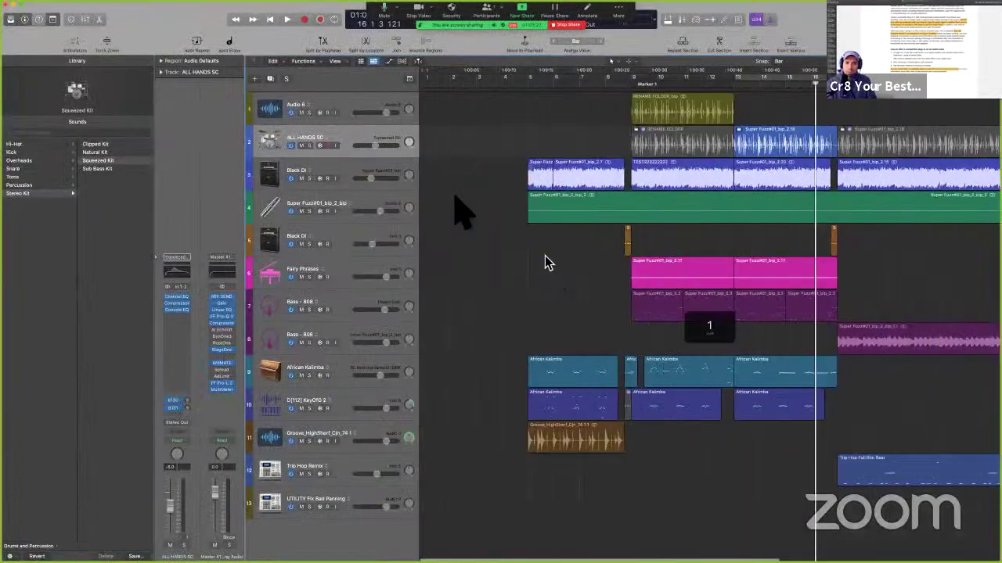
pyautogui.hscroll(3, 455, 291)
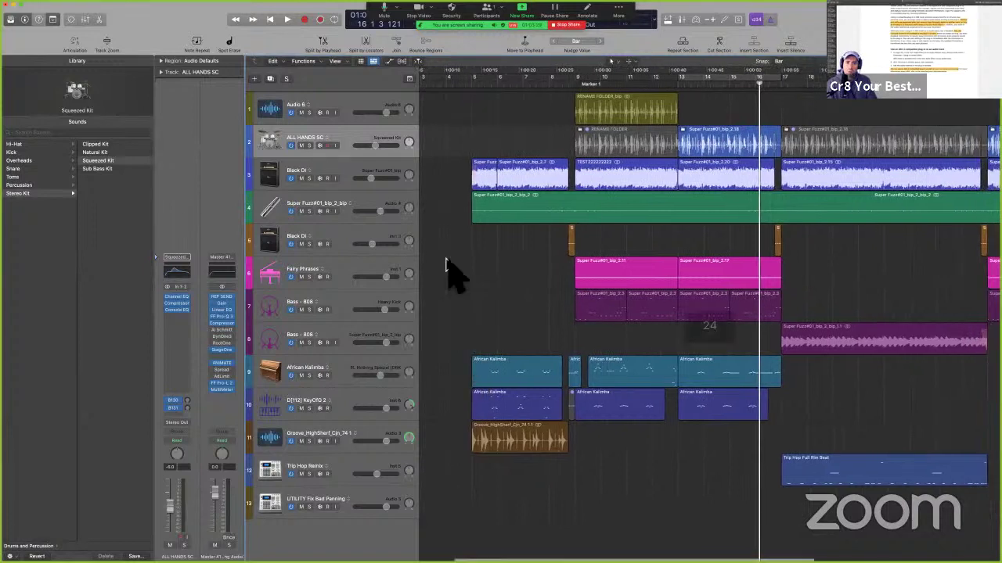
pyautogui.hscroll(1, 446, 266)
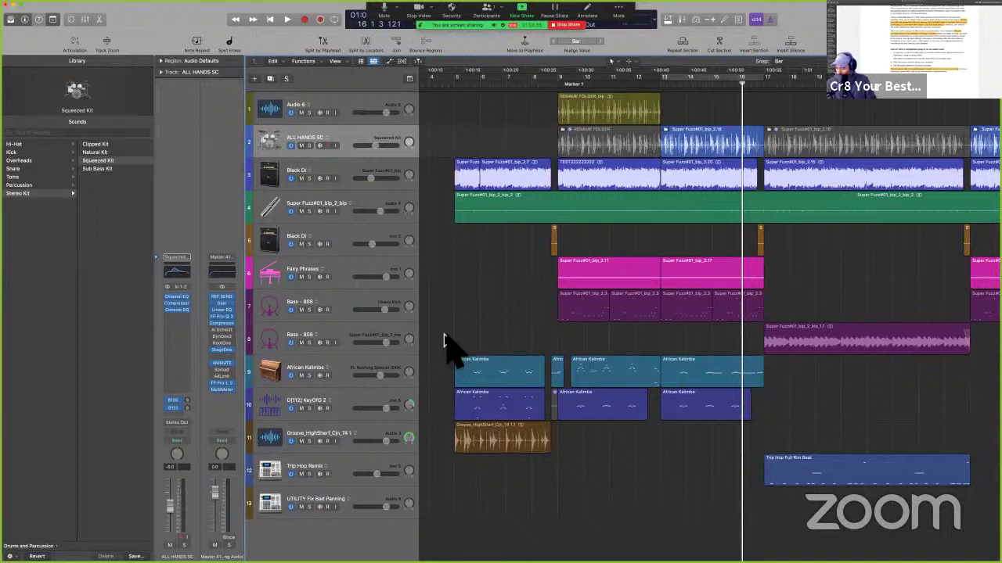
pyautogui.click(354, 305)
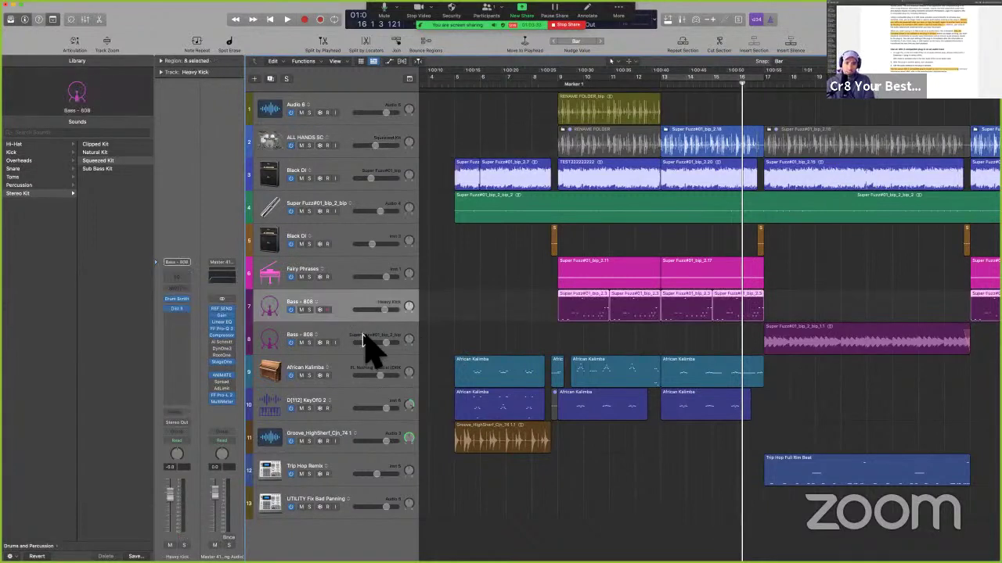
pyautogui.click(369, 347)
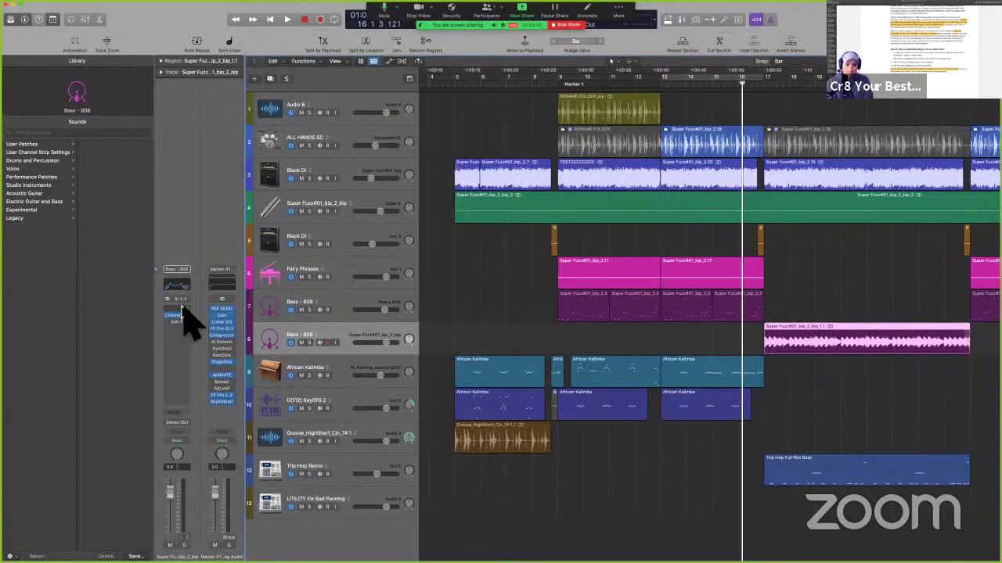
# Insert the stereo Melodyne (ARA) plug-in from the Vocals category in the track's first Audio Effect slot and close its welcome window
pyautogui.click(182, 310)
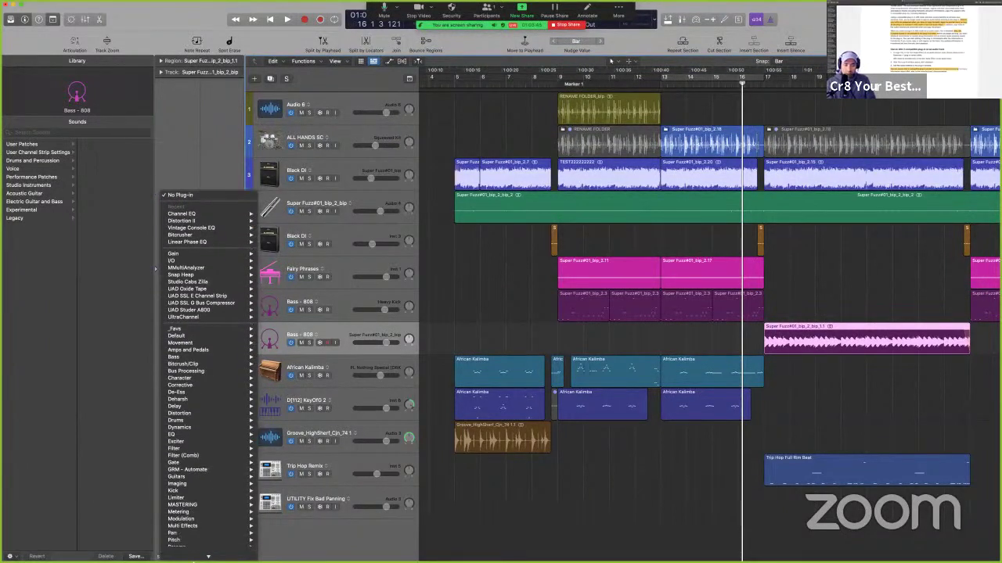
pyautogui.moveTo(223, 516)
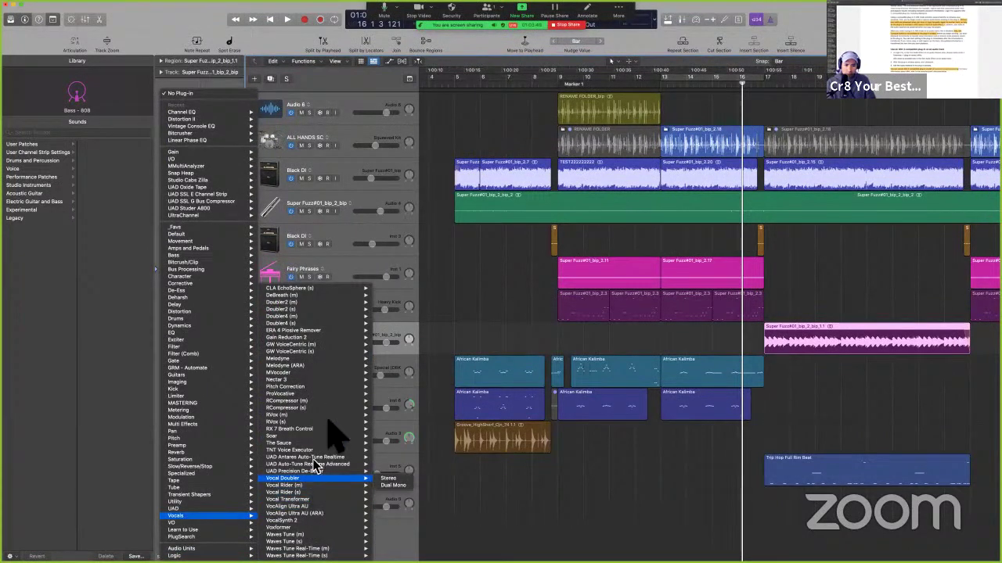
pyautogui.moveTo(354, 366)
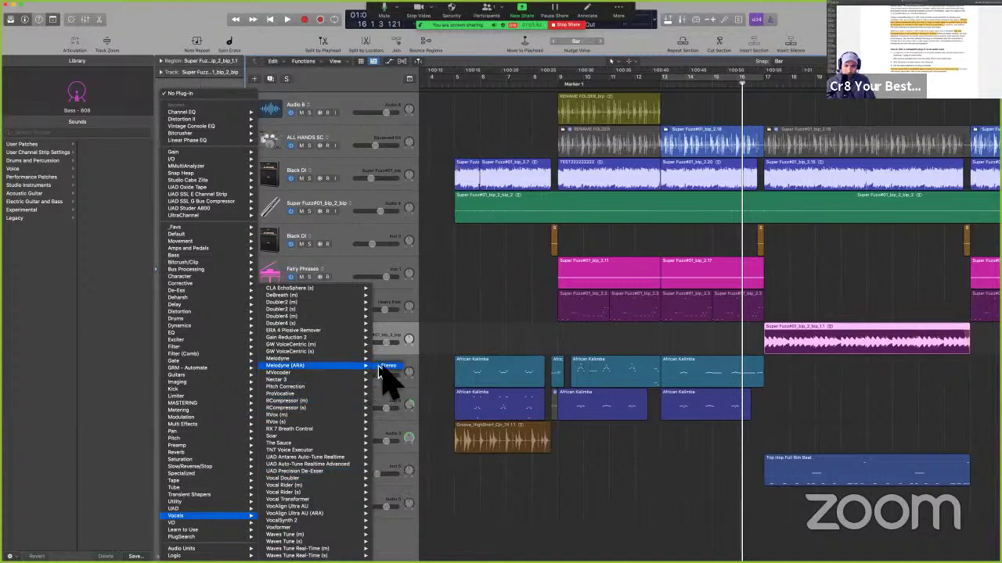
pyautogui.click(387, 368)
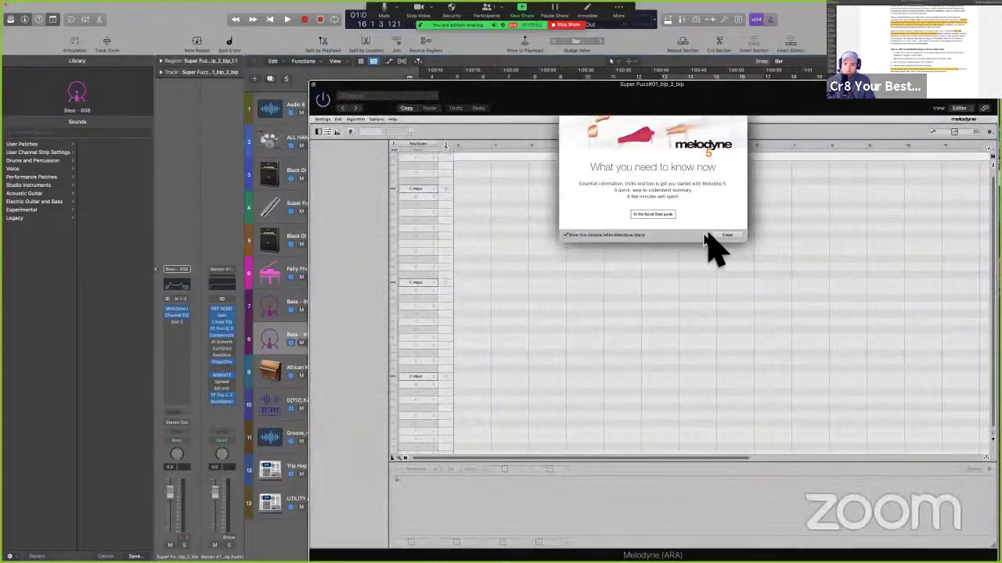
pyautogui.click(728, 236)
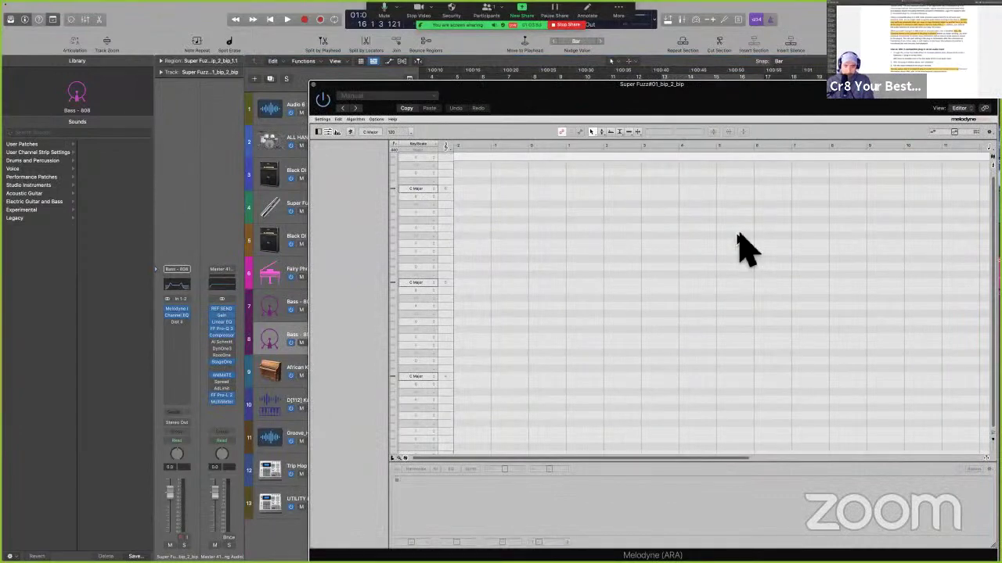
# Start playback to transfer the bass region into Melodyne, inspect its notes up close, and play the bass track soloed
pyautogui.press('space')
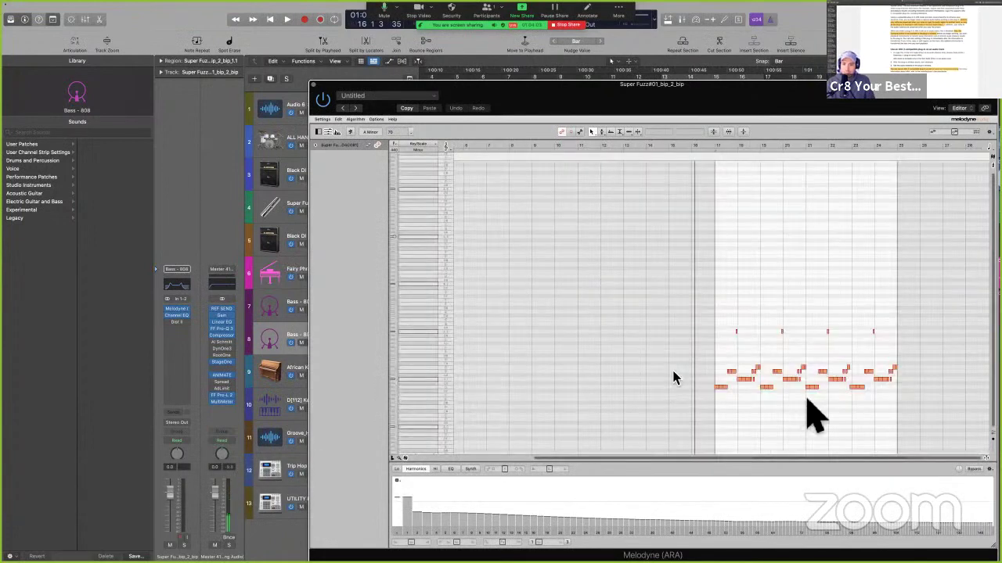
pyautogui.scroll(10, 804, 389)
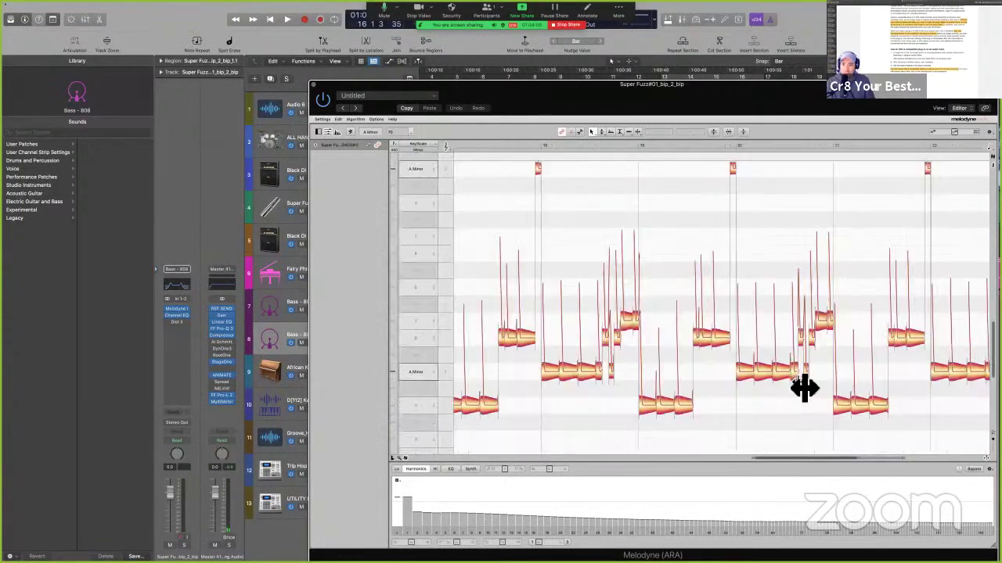
pyautogui.scroll(-8, 804, 389)
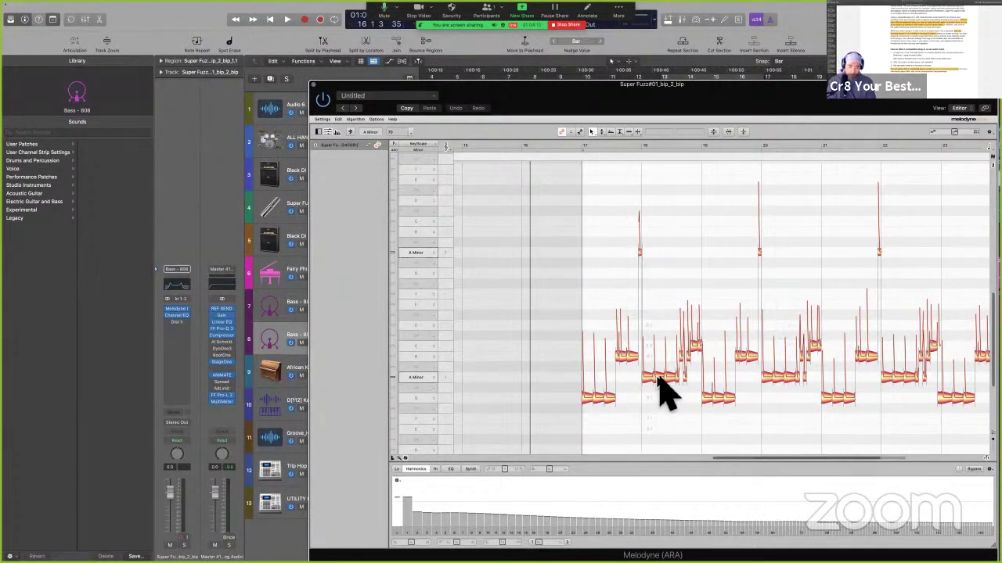
pyautogui.hotkey('alt', 'space')
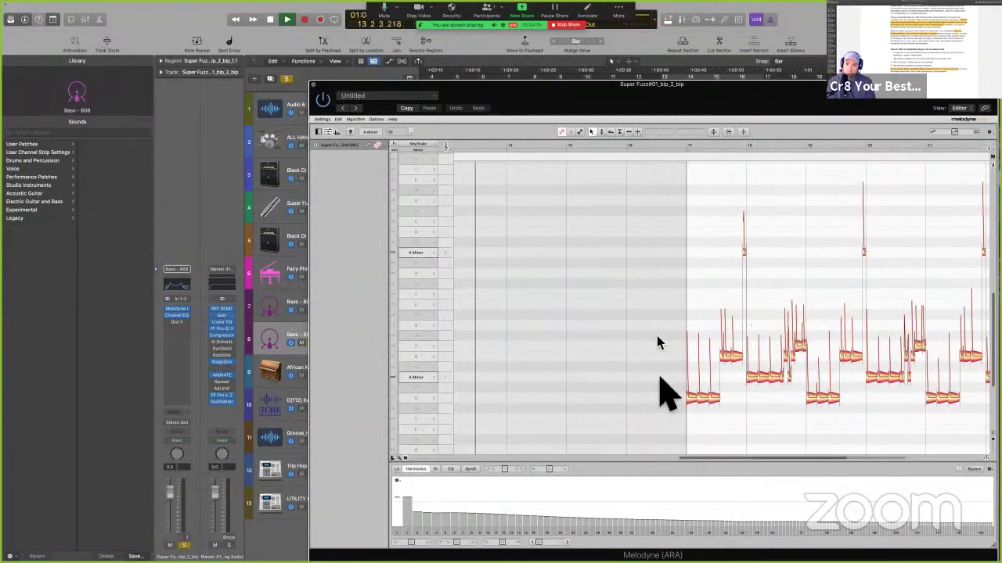
# Play the bass region in Melodyne and lower the second note group of bar 17 to F#1
pyautogui.press('space')
pyautogui.hscroll(5, 657, 336)
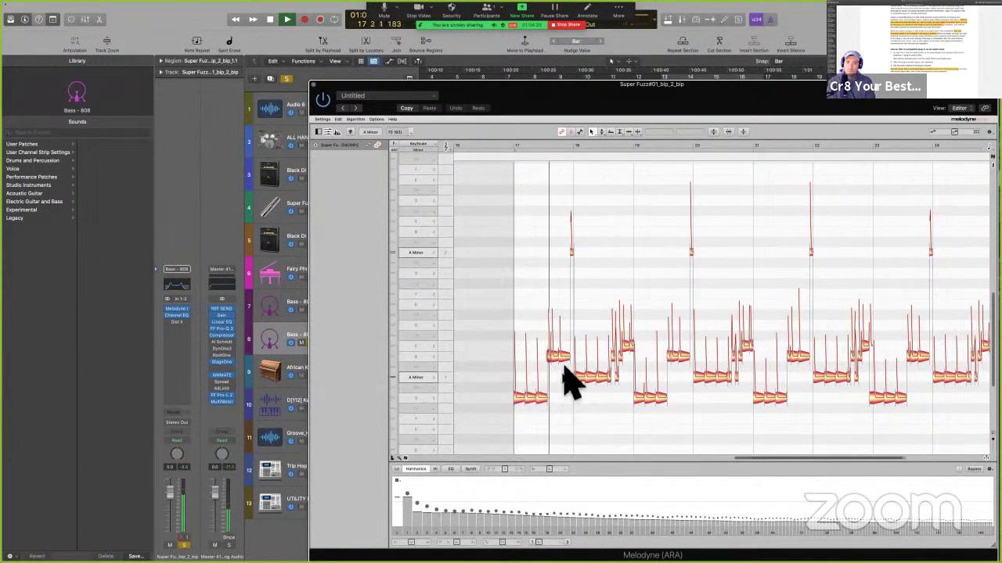
pyautogui.press('space')
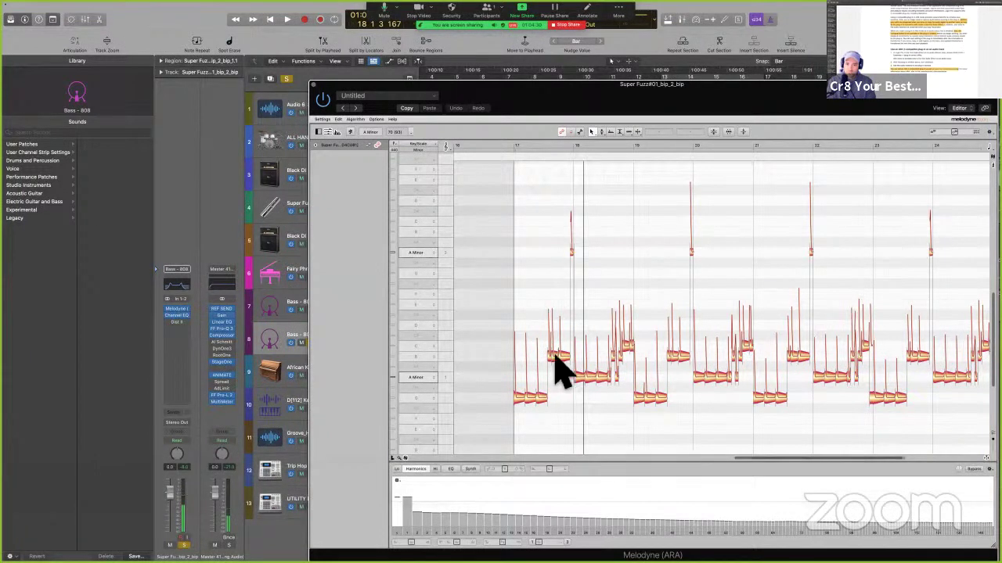
pyautogui.click(549, 352)
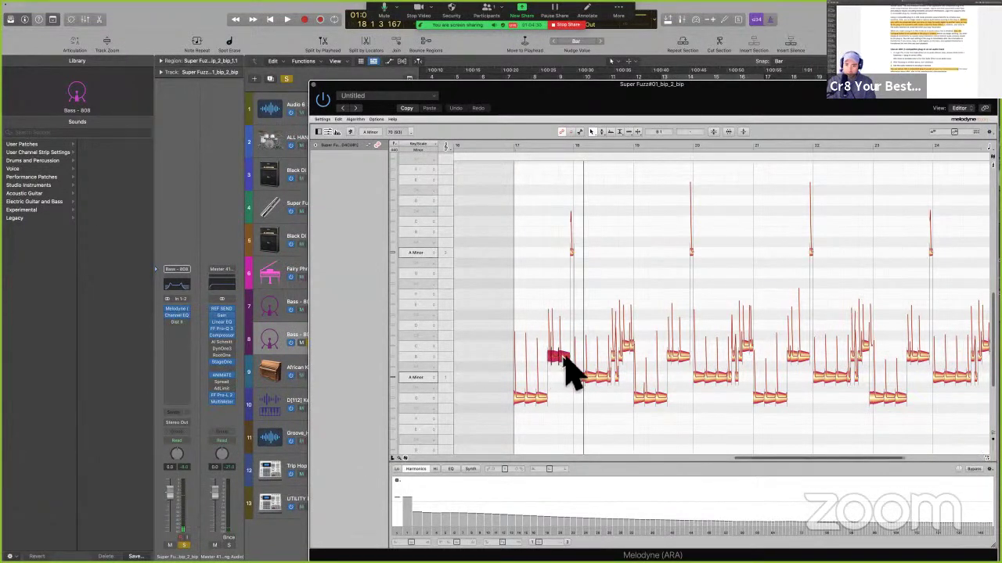
pyautogui.moveTo(563, 360); pyautogui.dragTo(569, 407)
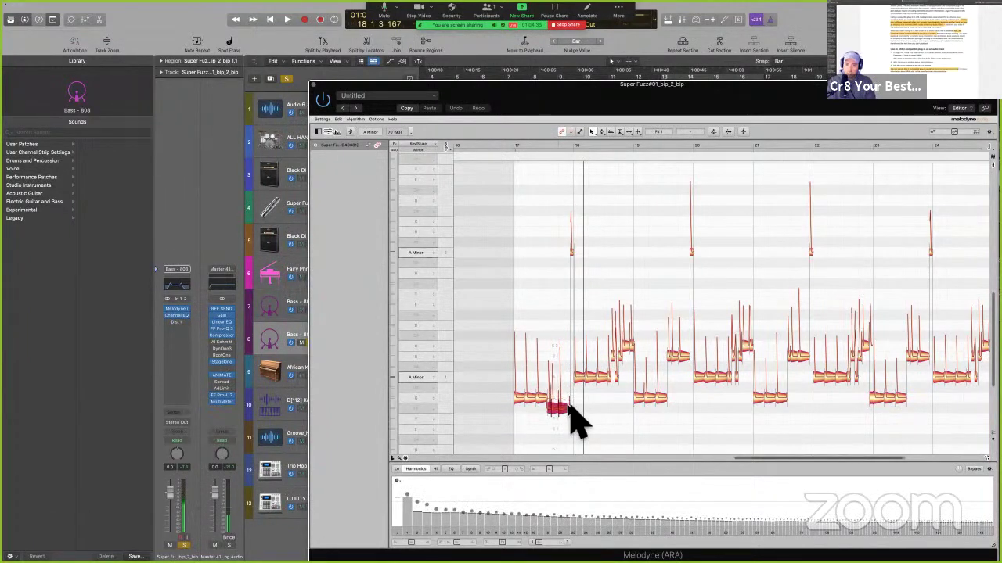
# Raise the note group at the start of bar 18 to A#1 and play back the edited bass line
pyautogui.click(590, 384)
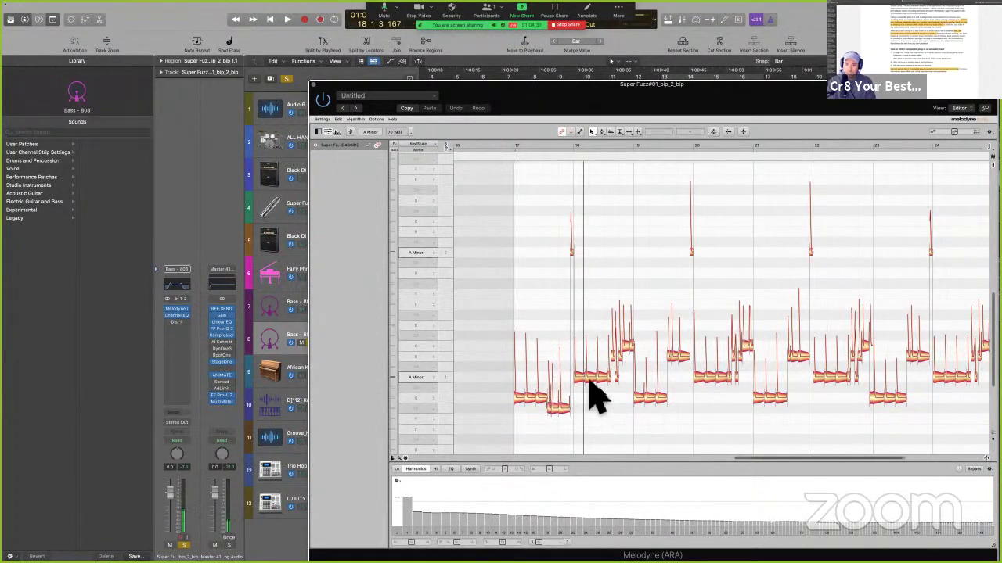
pyautogui.click(588, 379)
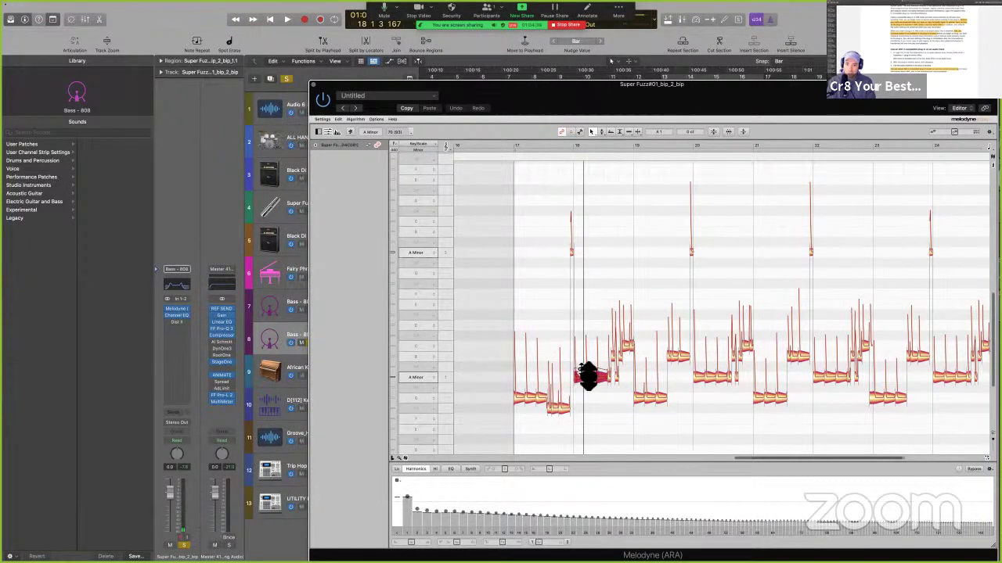
pyautogui.moveTo(588, 378); pyautogui.dragTo(587, 364)
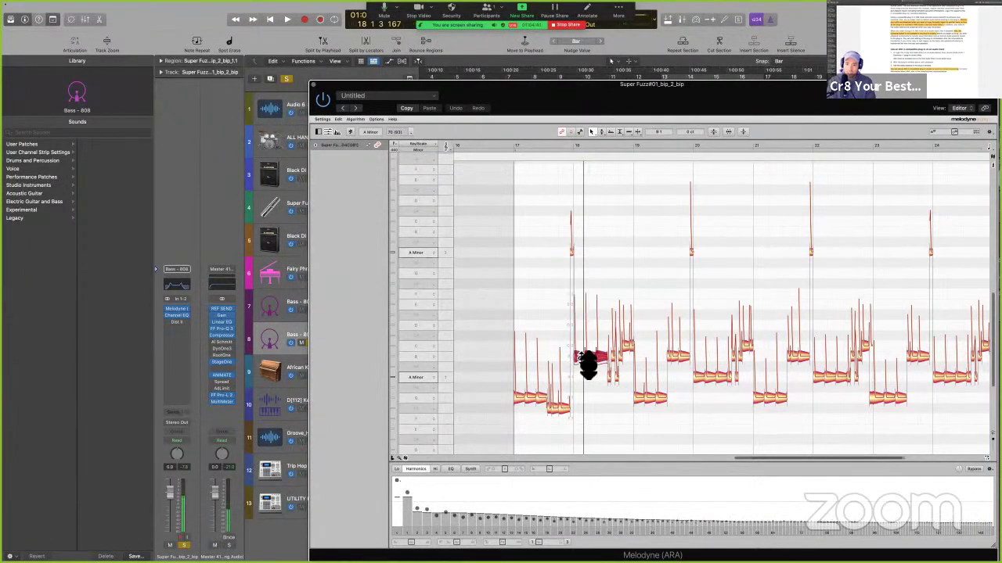
pyautogui.moveTo(589, 367); pyautogui.dragTo(588, 367)
pyautogui.hotkey('alt', 'space')
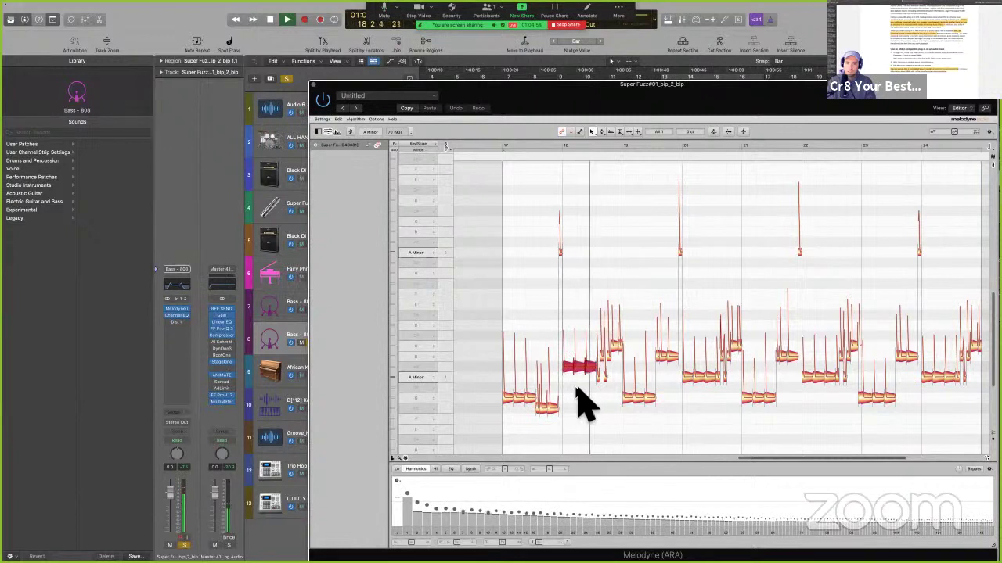
pyautogui.press('space')
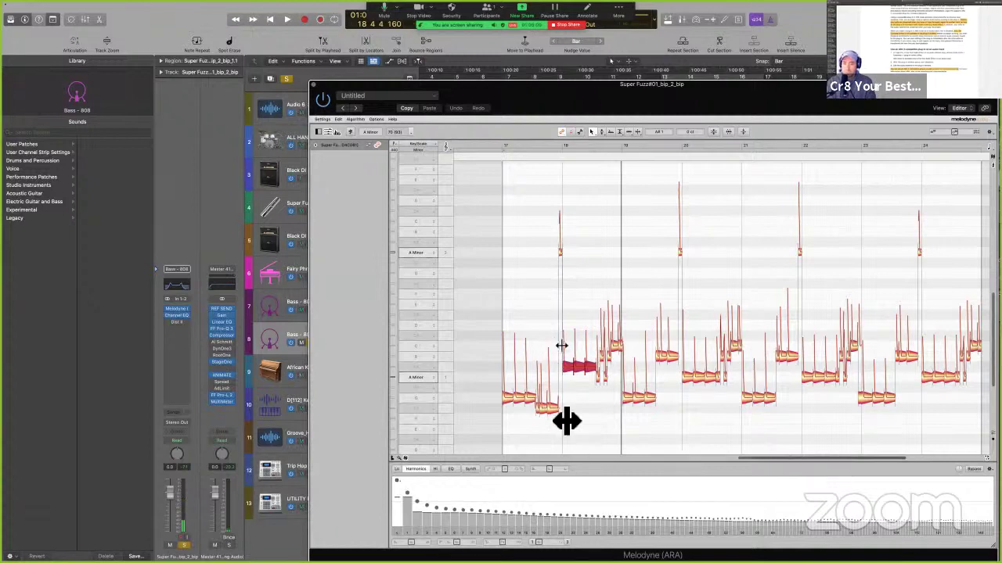
# Close the Melodyne window and remove the plug-in from the first Audio Effect slot of the second Bass - 808 track
pyautogui.moveTo(579, 96); pyautogui.dragTo(497, 64)
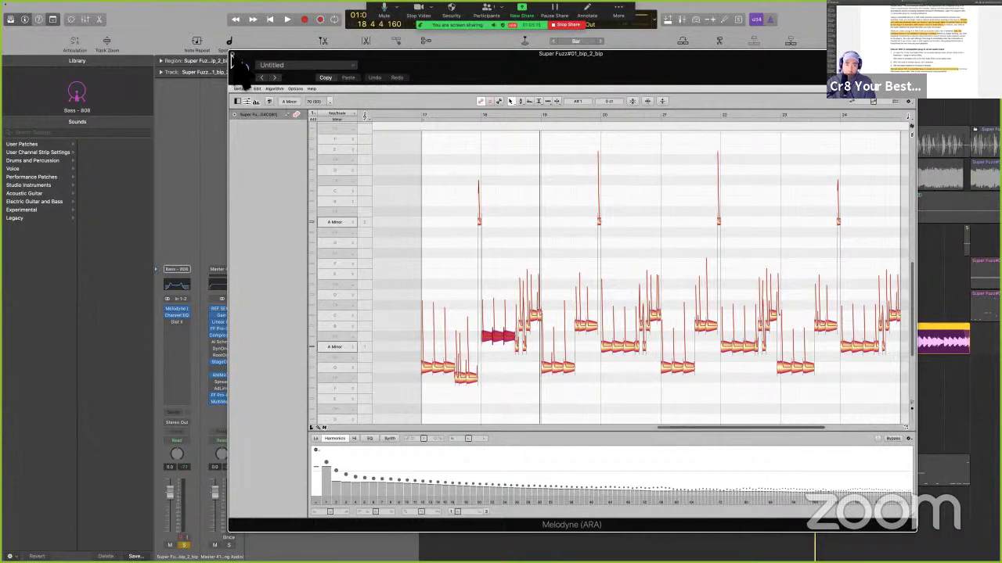
pyautogui.click(235, 52)
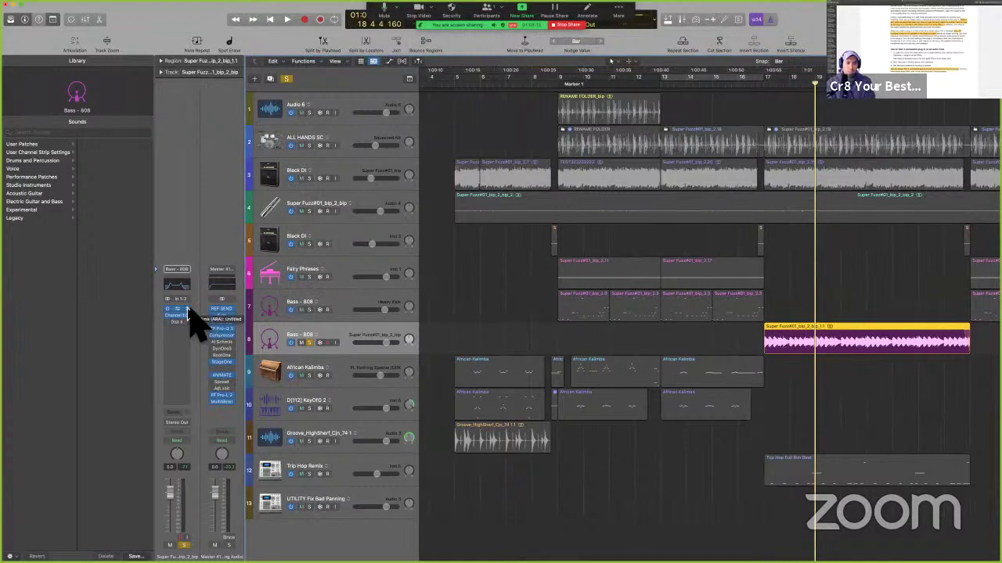
pyautogui.press('Return')
pyautogui.click(188, 308)
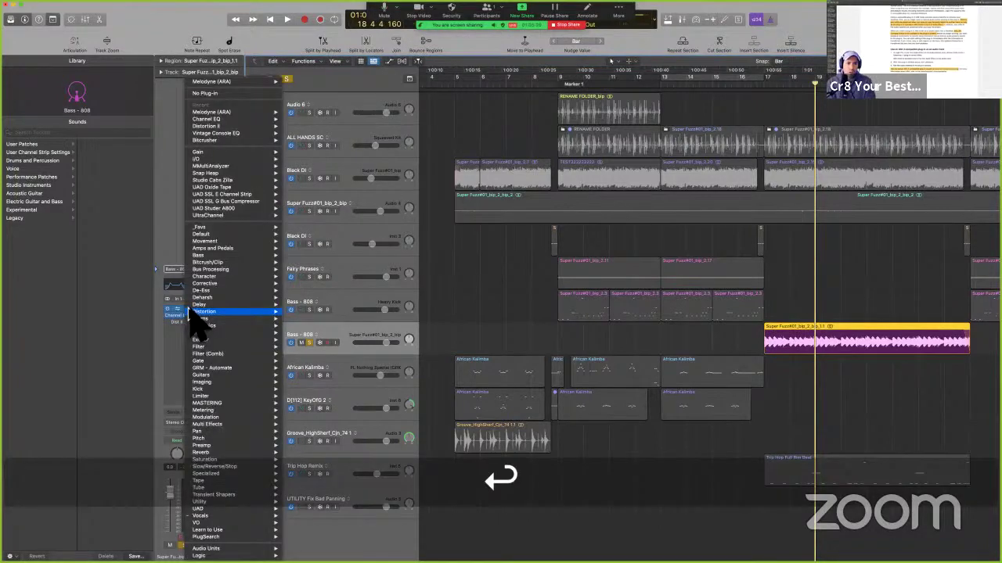
pyautogui.click(208, 93)
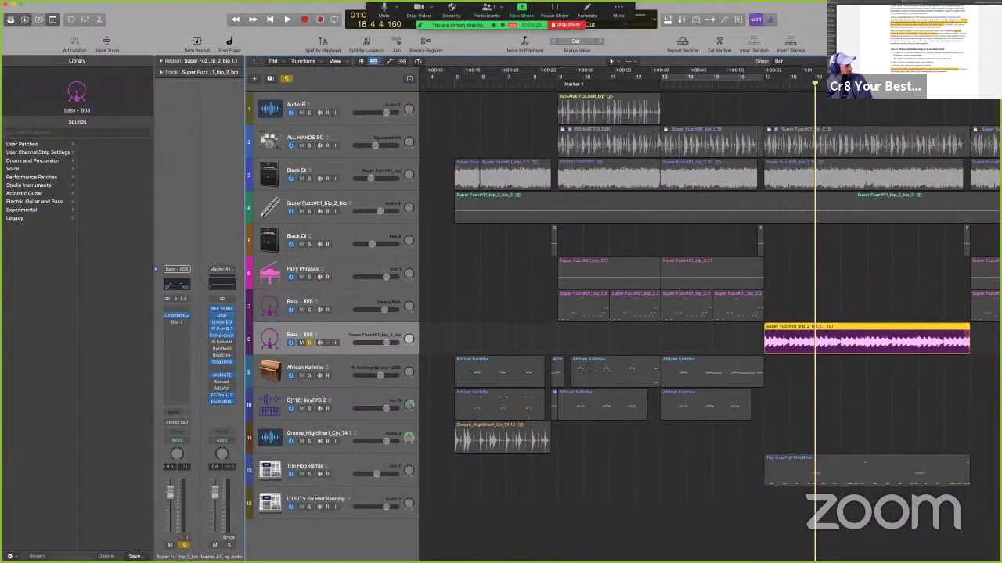
# Open Selection-Based Processing for the selected bass region and load the stereo Melodyne (ARA) plug-in in set A
pyautogui.hotkey('alt', 'x')
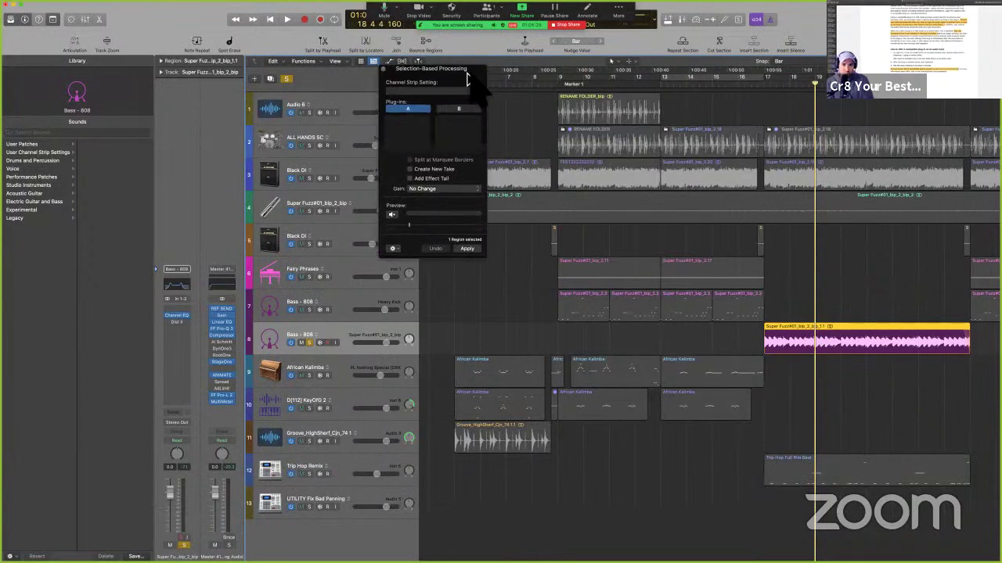
pyautogui.click(423, 120)
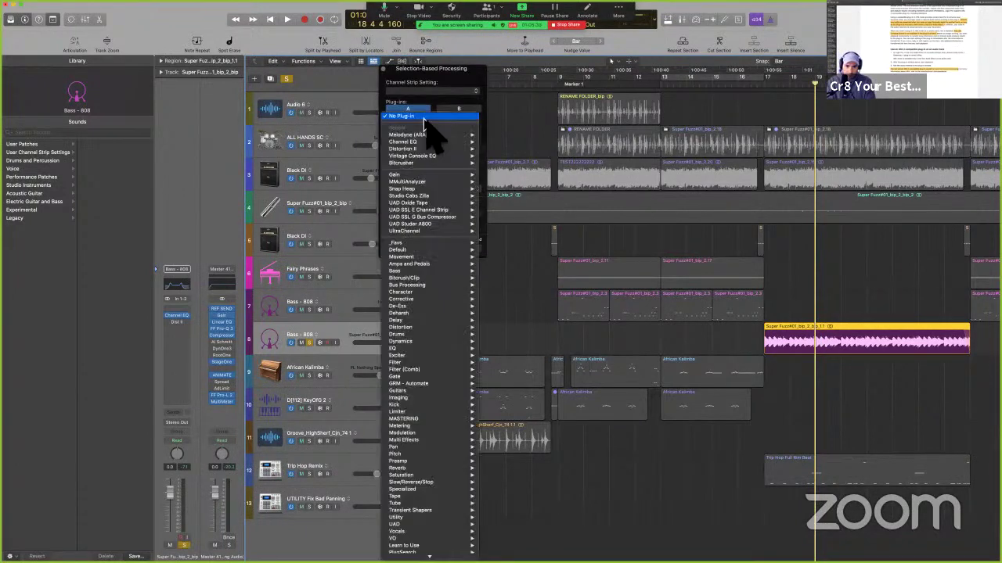
pyautogui.click(424, 119)
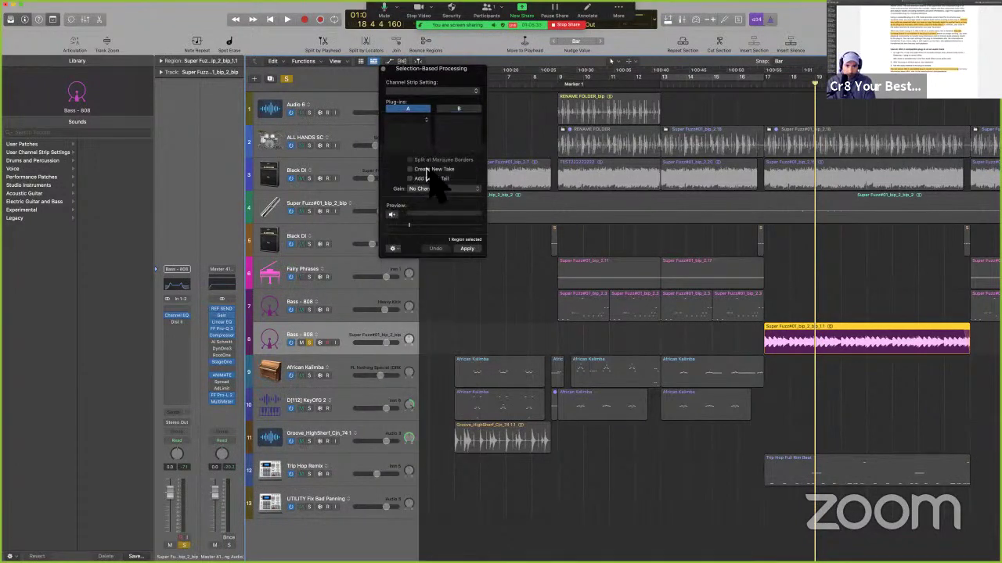
pyautogui.click(423, 122)
pyautogui.moveTo(440, 137)
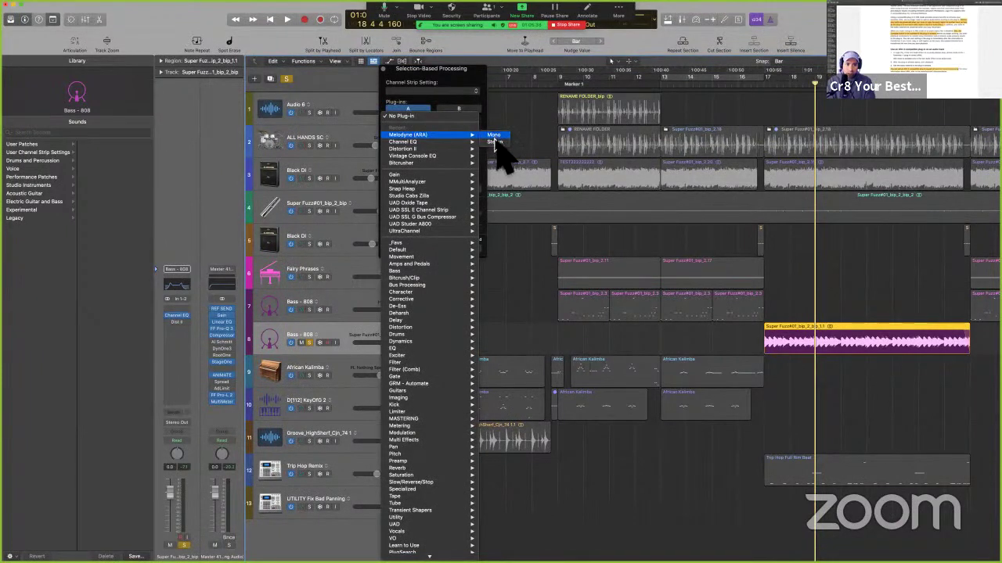
pyautogui.click(494, 142)
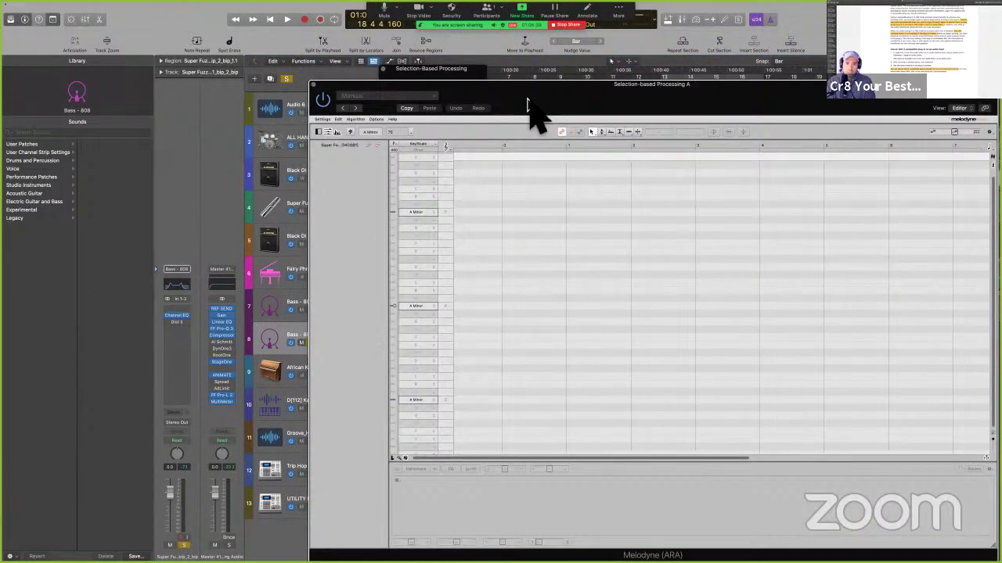
# Try to transfer the bass region into the selection-based Melodyne by running playback, reselecting the region and playing again
pyautogui.press('space')
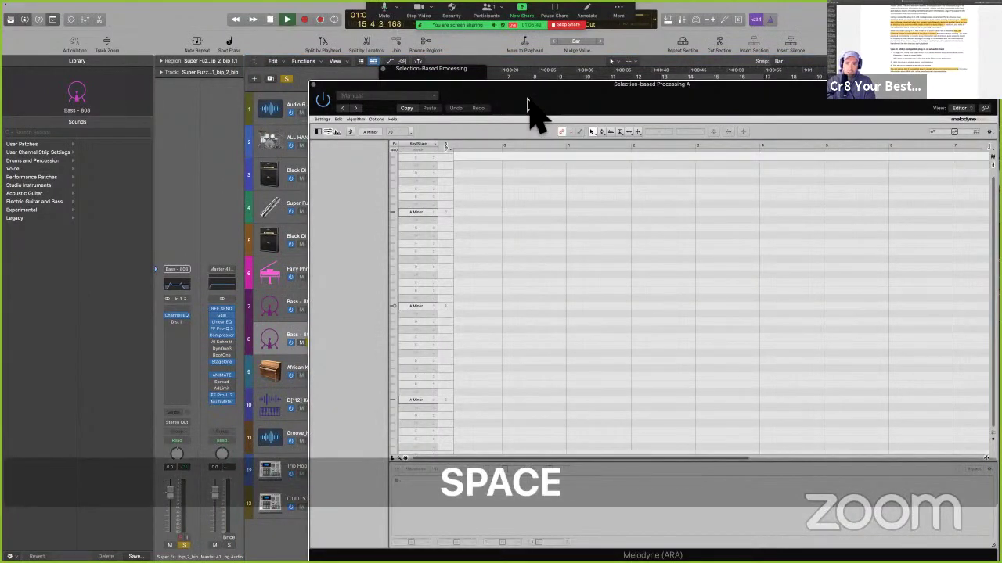
pyautogui.press('space')
pyautogui.moveTo(546, 101); pyautogui.dragTo(436, 103)
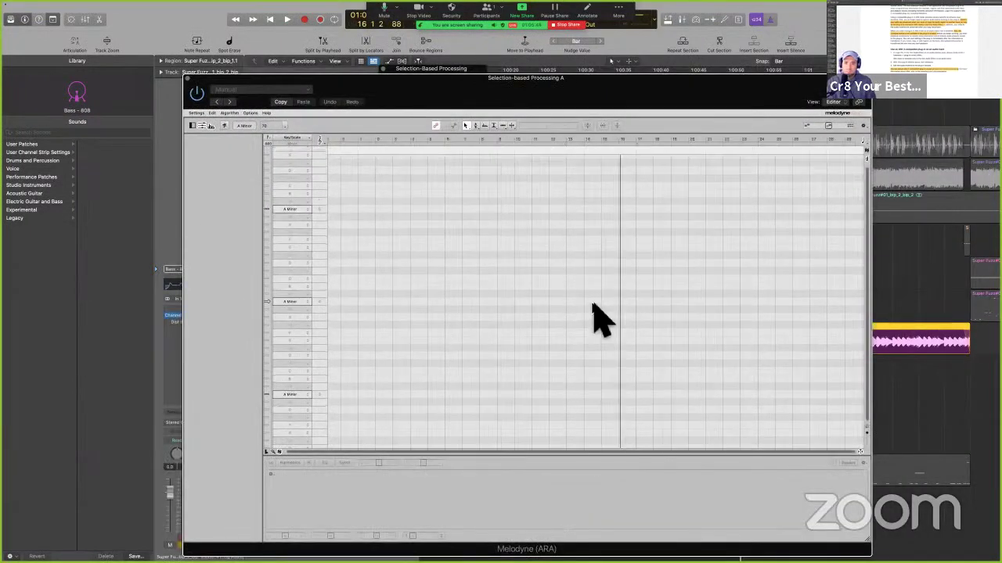
pyautogui.hscroll(5, 593, 304)
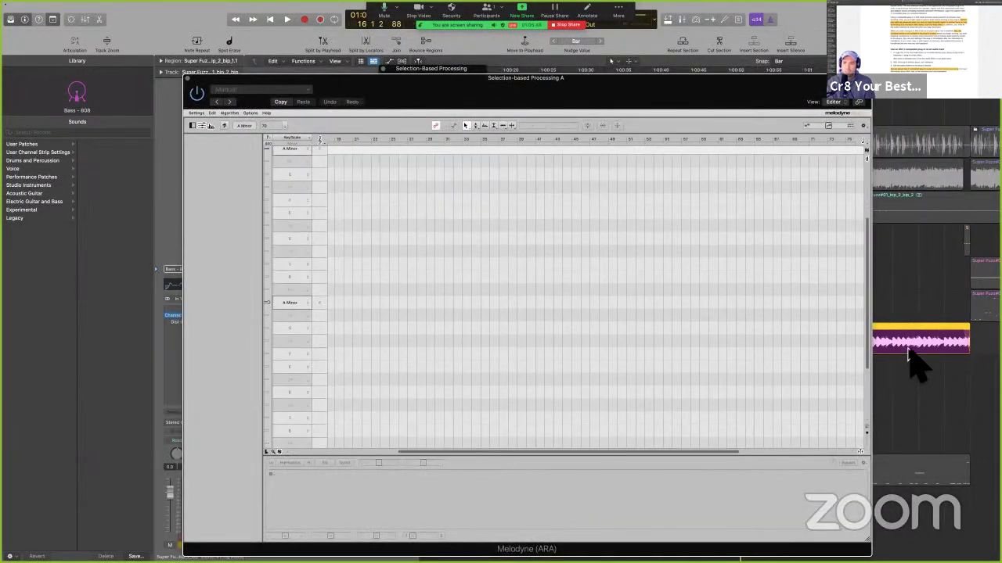
pyautogui.click(908, 349)
pyautogui.press('space')
pyautogui.moveTo(646, 112)
pyautogui.mouseDown()
pyautogui.moveTo(635, 112)
pyautogui.moveTo(562, 379)
pyautogui.moveTo(641, 221)
pyautogui.moveTo(650, 126)
pyautogui.mouseUp()
pyautogui.press('space')
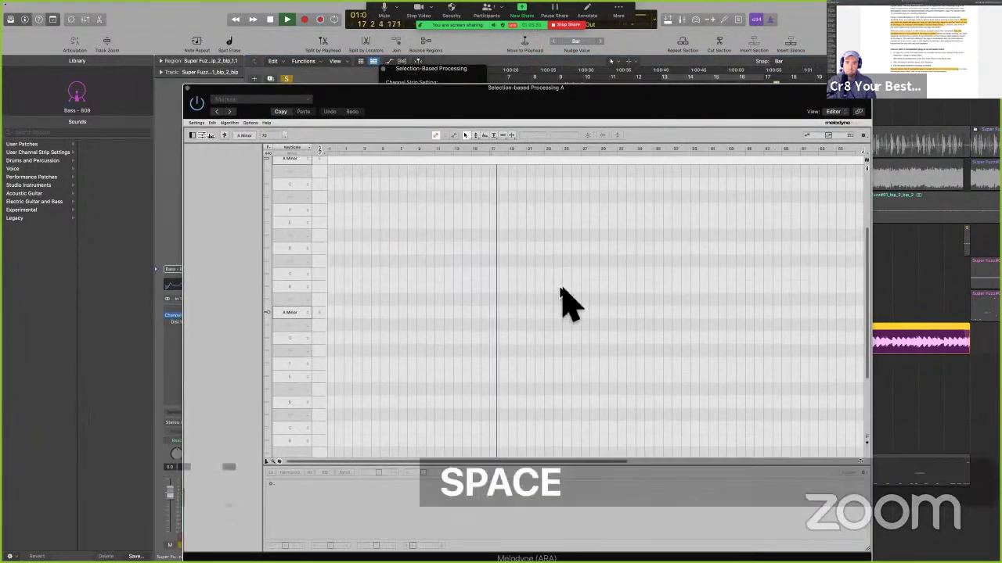
# Search the Melodyne note grid across pitches and bars for the bass region's notes
pyautogui.scroll(3, 516, 381)
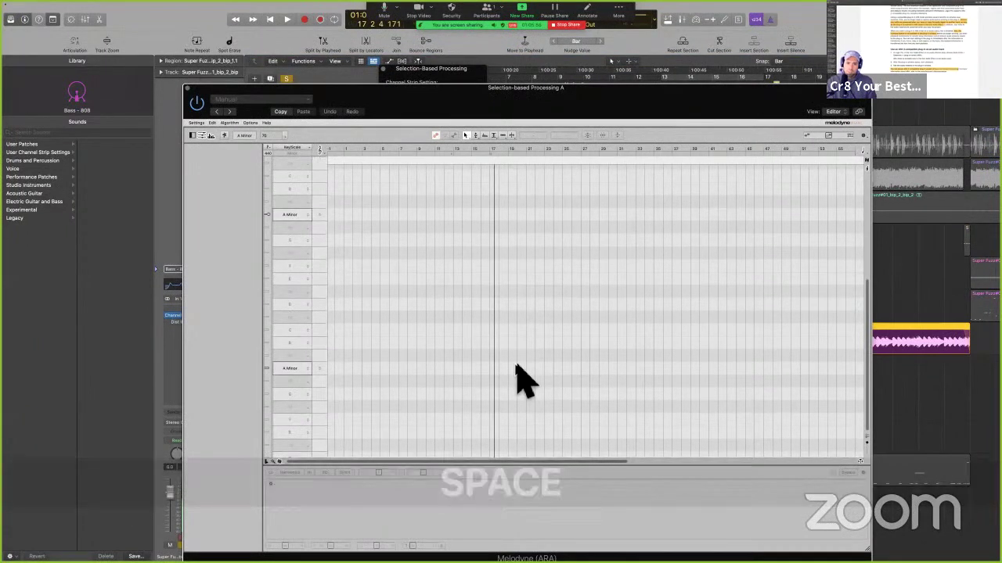
pyautogui.scroll(3, 517, 381)
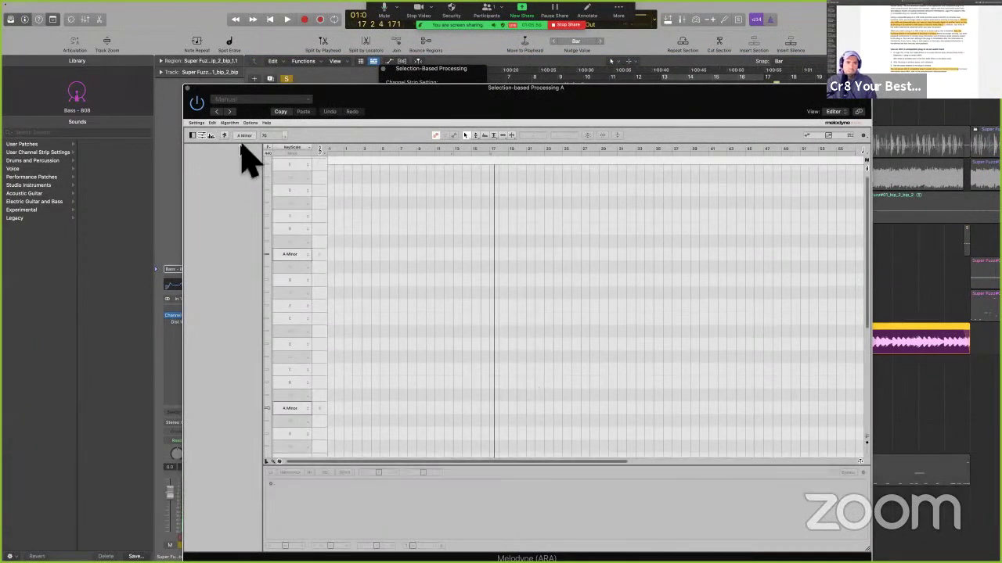
pyautogui.scroll(5, 532, 274)
pyautogui.scroll(-8, 532, 274)
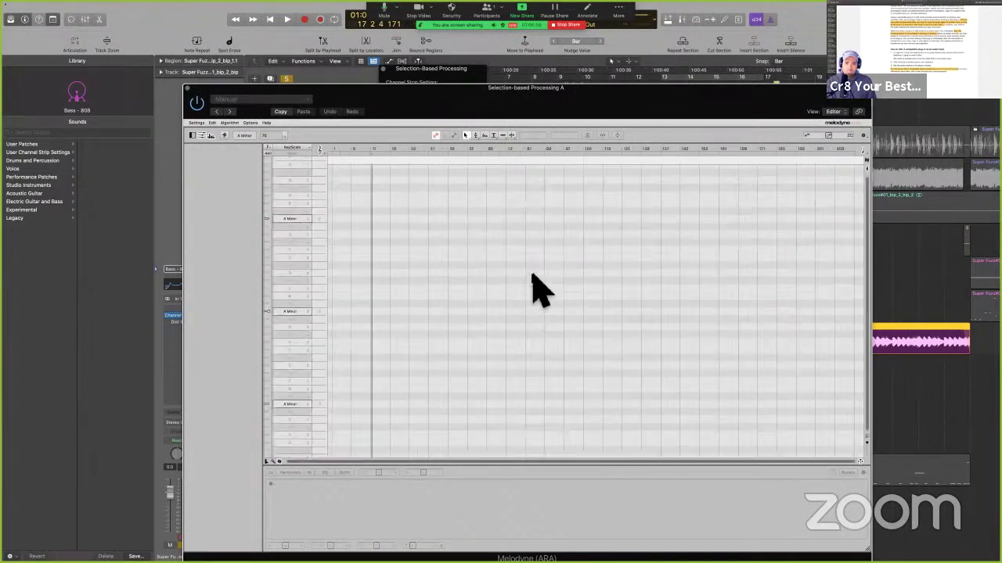
pyautogui.scroll(4, 533, 274)
pyautogui.scroll(-5, 532, 275)
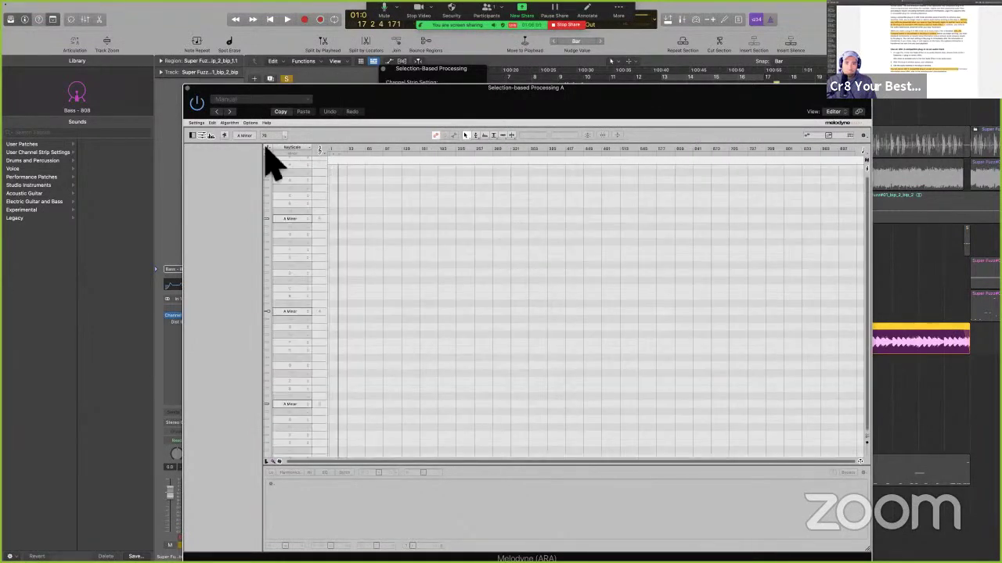
# Hide the plug-in windows, reselect the bass region, and bring back the Selection-Based Processing window
pyautogui.moveTo(200, 105); pyautogui.dragTo(211, 305)
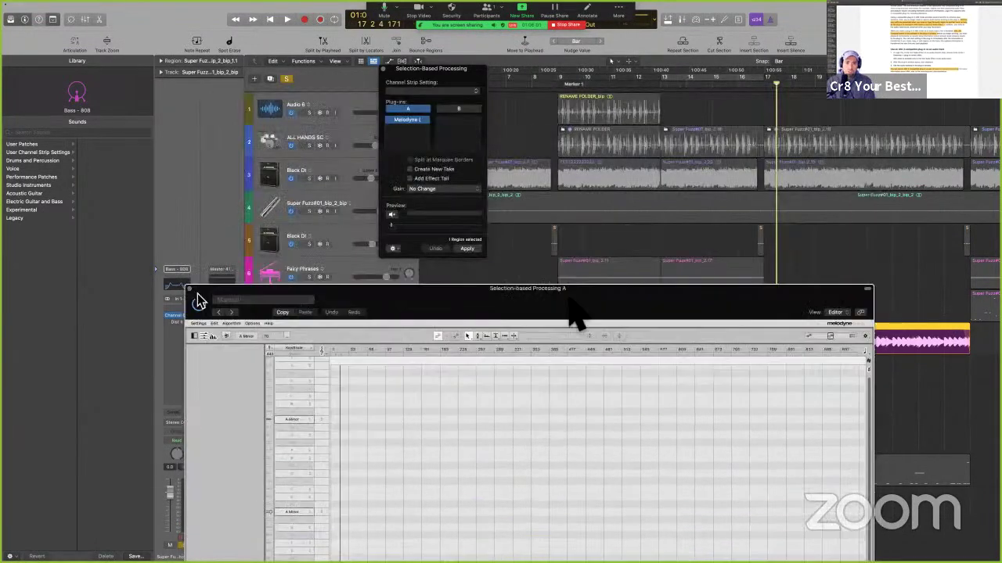
pyautogui.press('v')
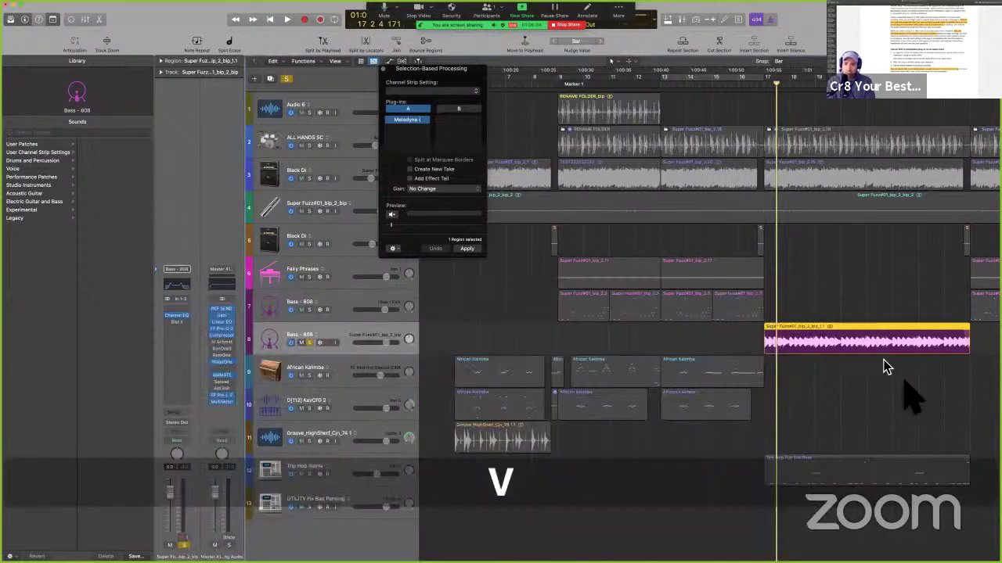
pyautogui.click(814, 351)
pyautogui.press('alt+super+b')
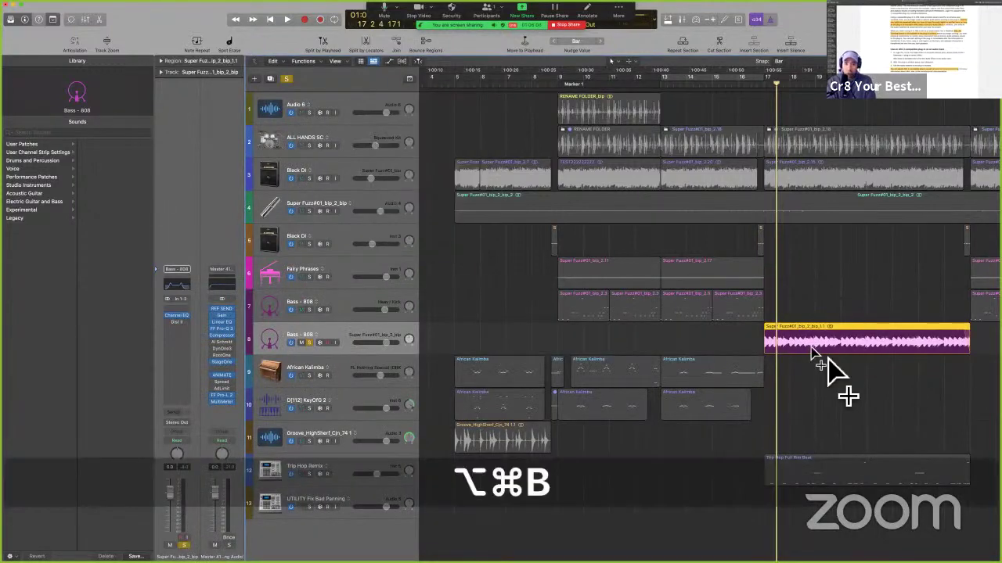
pyautogui.press('alt+super+b')
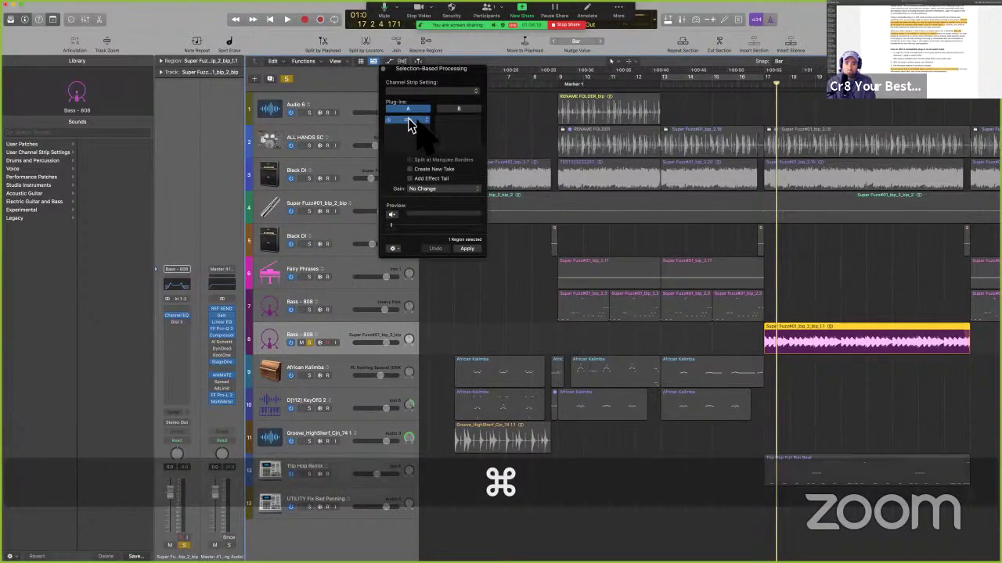
# Reopen the selection-based Melodyne editor to retry playback, and close it together with the Selection-Based Processing window
pyautogui.click(414, 121)
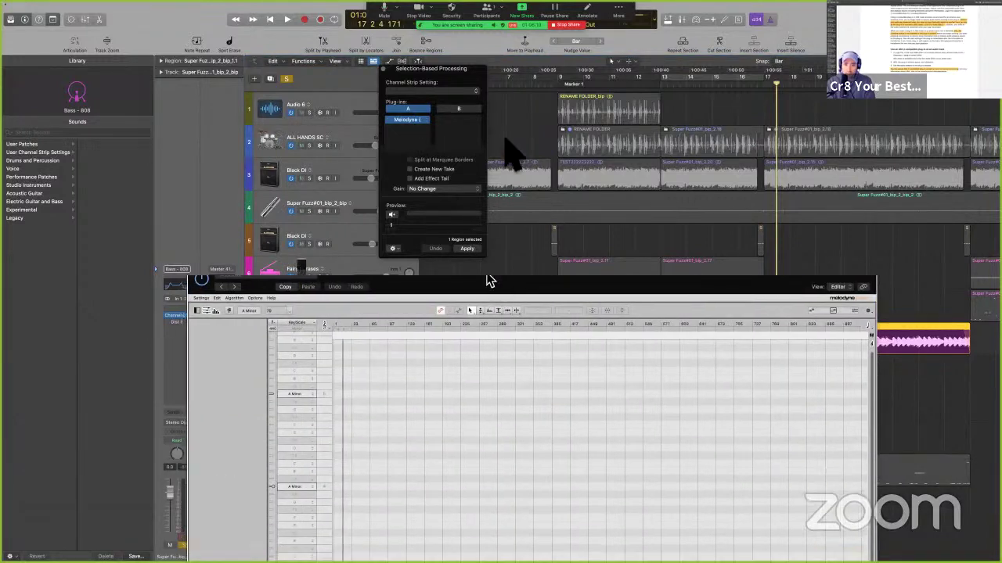
pyautogui.moveTo(487, 286); pyautogui.dragTo(507, 92)
pyautogui.press('space')
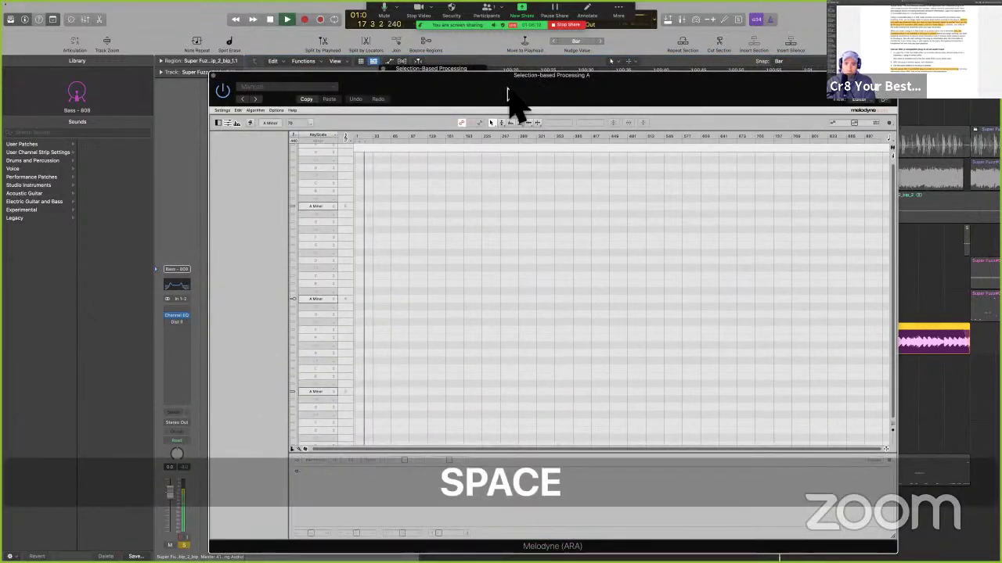
pyautogui.click(215, 76)
pyautogui.click(383, 70)
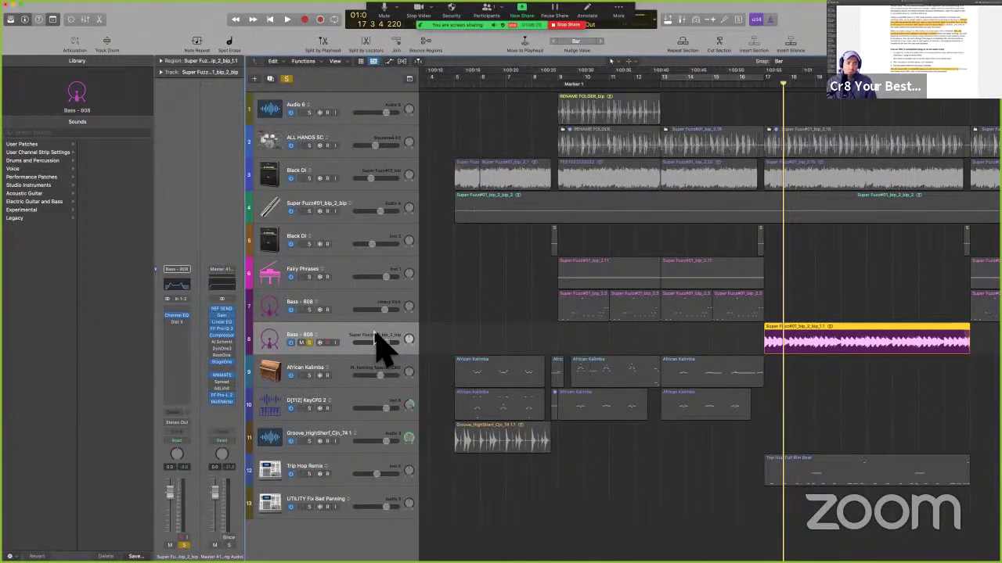
# Switch to the Logic Pro user guide and go to the "Use the Plug-in Manager in Logic Pro" section
pyautogui.press('super+Tab')
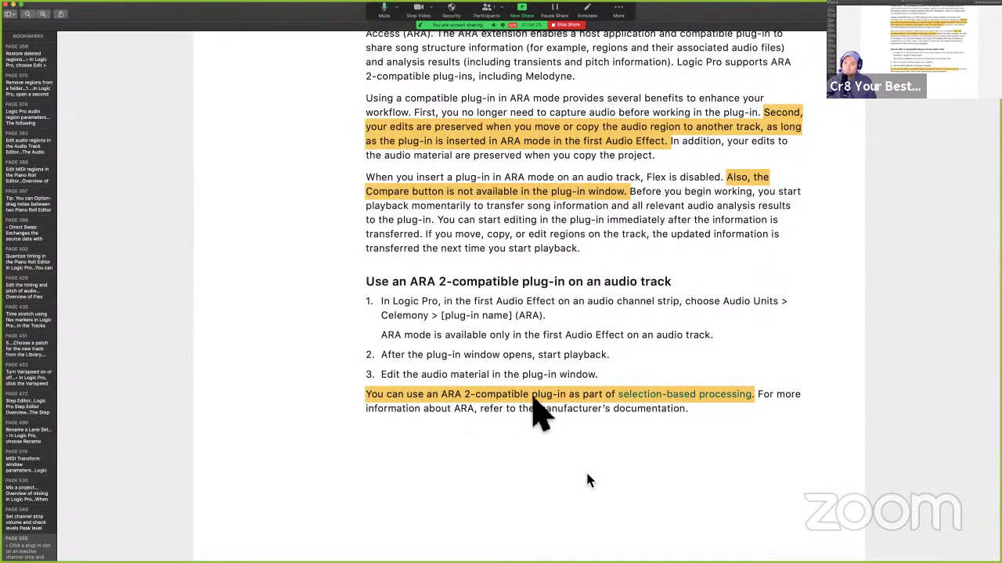
pyautogui.scroll(-10, 589, 481)
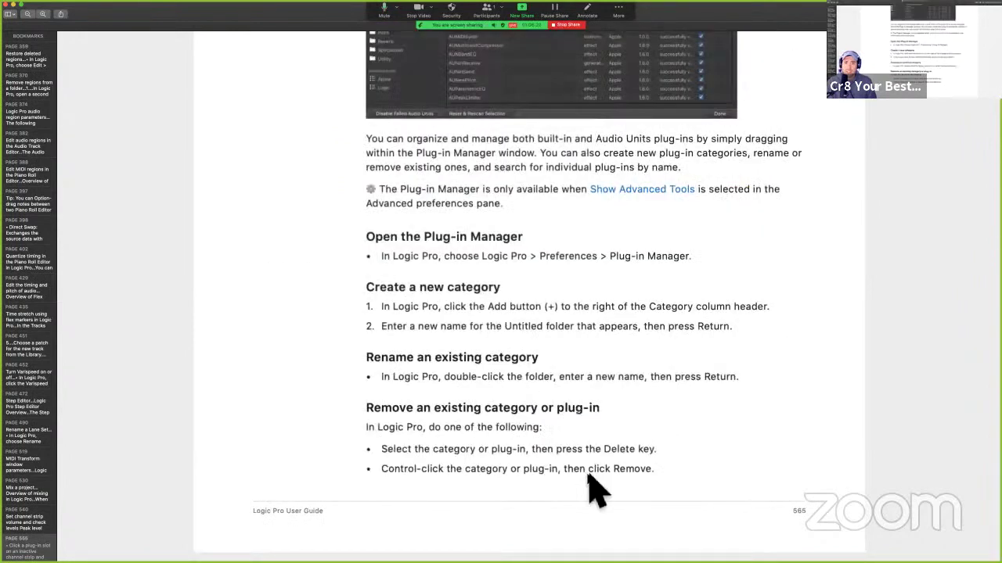
pyautogui.scroll(5, 592, 491)
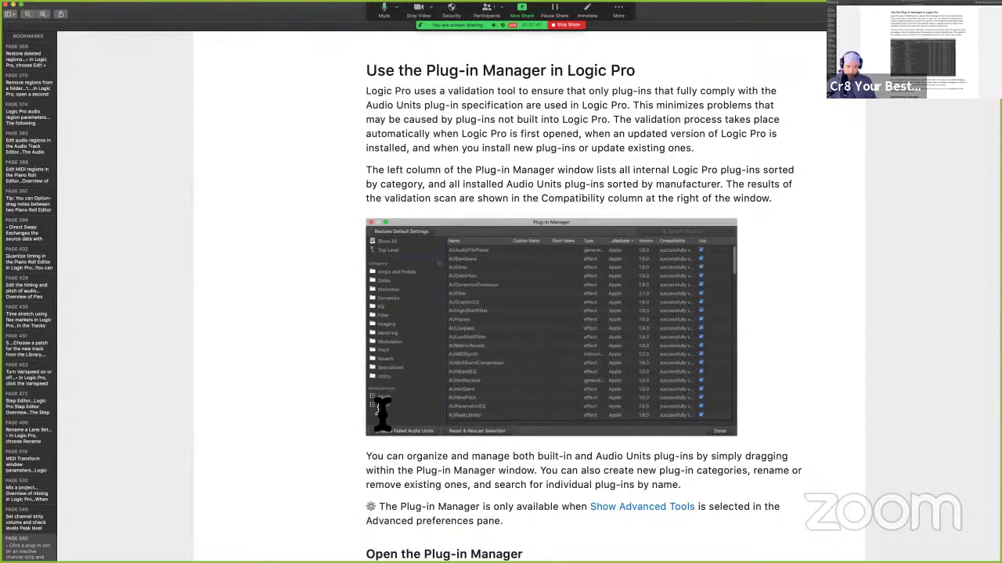
pyautogui.press('super')
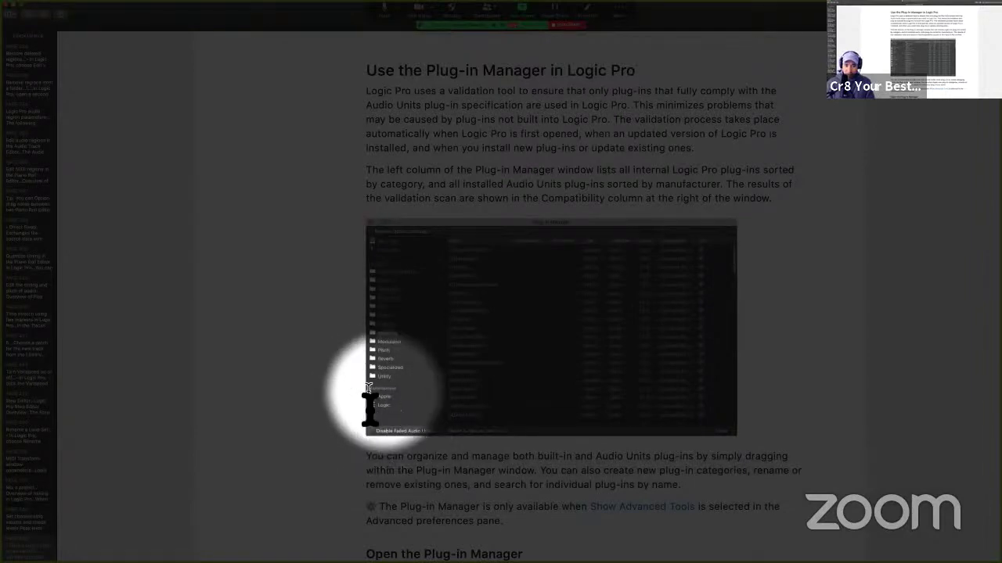
pyautogui.press('ctrl+alt+super+m')
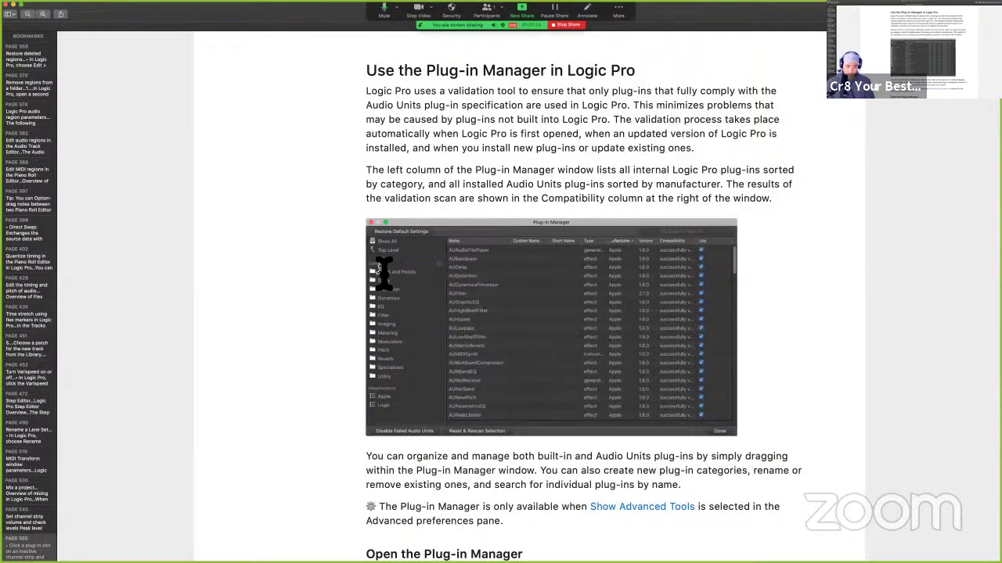
# Outline the category list in the guide's Plug-in Manager screenshot with the on-screen pen, and clear the outline
pyautogui.press('ctrl')
pyautogui.moveTo(443, 262)
pyautogui.mouseDown()
pyautogui.moveTo(390, 259)
pyautogui.moveTo(368, 306)
pyautogui.moveTo(370, 387)
pyautogui.moveTo(437, 391)
pyautogui.moveTo(446, 264)
pyautogui.mouseUp()
pyautogui.click(353, 317)
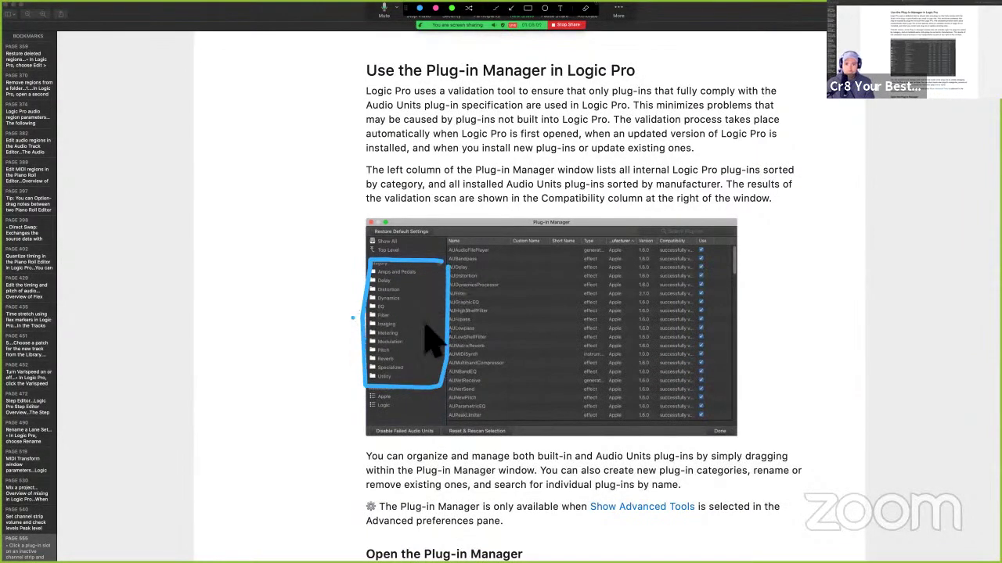
pyautogui.press('ctrl')
pyautogui.hotkey('ctrl', 'a')
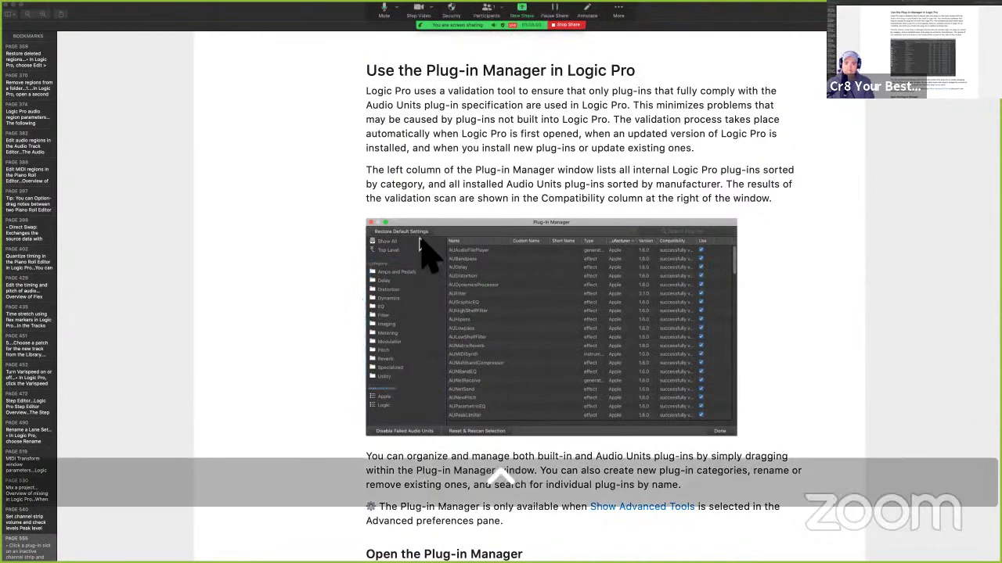
# Outline the Top Level entry in the guide's Plug-in Manager screenshot, and clear the mark
pyautogui.hotkey('ctrl', 'a')
pyautogui.moveTo(432, 247)
pyautogui.mouseDown()
pyautogui.moveTo(366, 248)
pyautogui.moveTo(400, 259)
pyautogui.moveTo(427, 259)
pyautogui.moveTo(431, 249)
pyautogui.mouseUp()
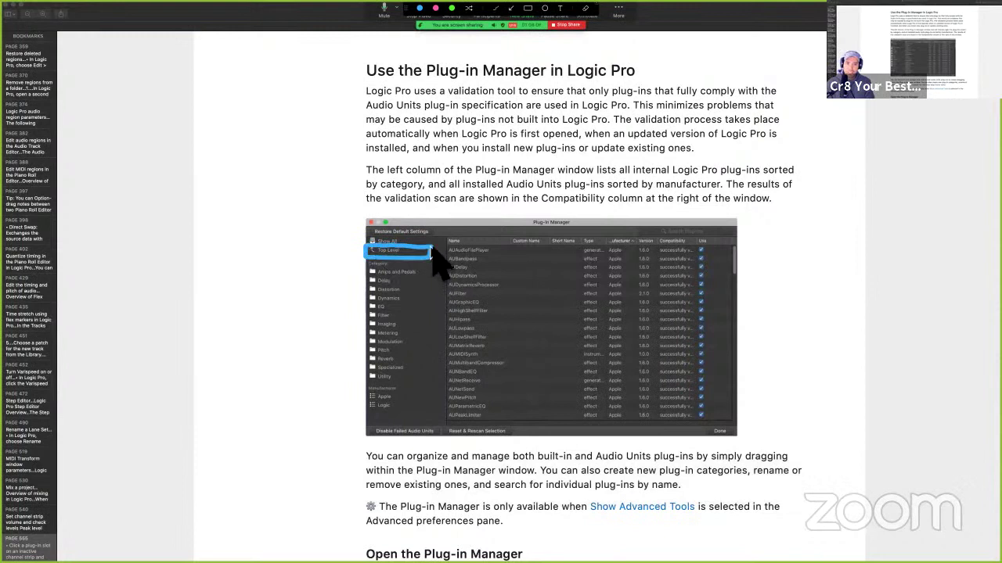
pyautogui.press('ctrl')
pyautogui.hotkey('ctrl', 'a')
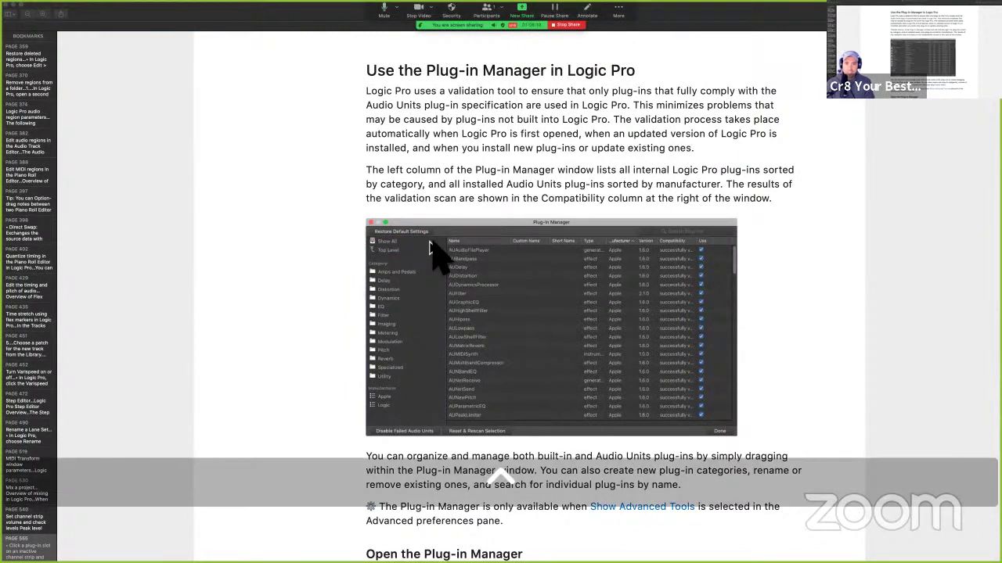
# Outline the Show All entry and the search field in the guide's Plug-in Manager screenshot, and clear the marks
pyautogui.moveTo(430, 238); pyautogui.dragTo(370, 237)
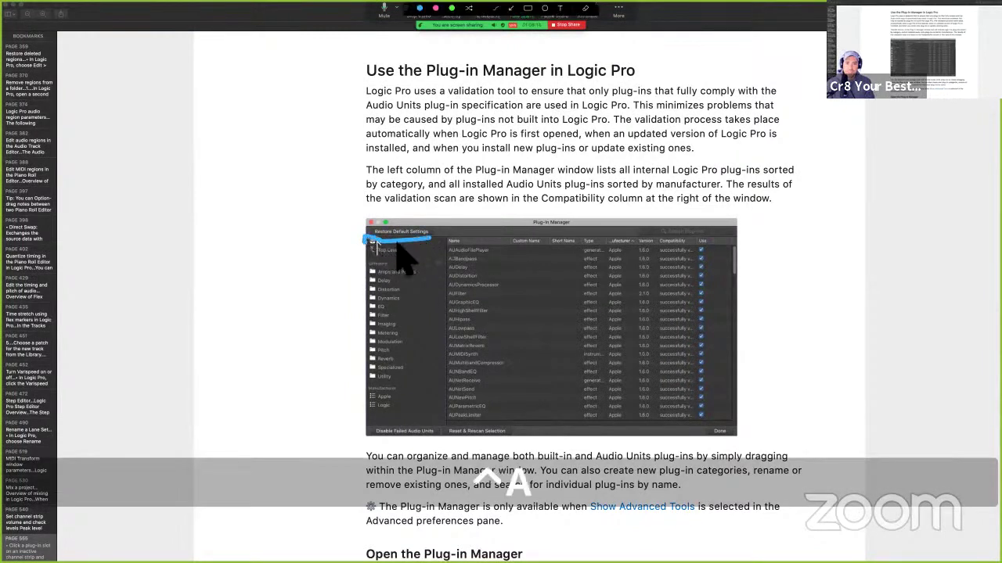
pyautogui.hotkey('ctrl', 'a')
pyautogui.moveTo(431, 235); pyautogui.dragTo(370, 249)
pyautogui.moveTo(415, 244); pyautogui.dragTo(432, 235)
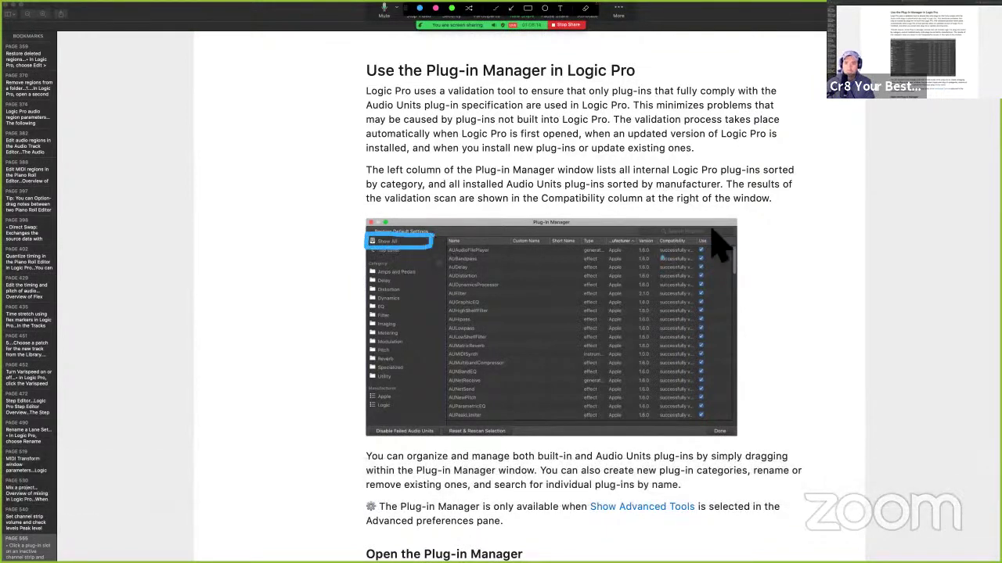
pyautogui.moveTo(732, 227)
pyautogui.mouseDown()
pyautogui.moveTo(639, 235)
pyautogui.moveTo(726, 241)
pyautogui.moveTo(730, 228)
pyautogui.moveTo(658, 237)
pyautogui.mouseUp()
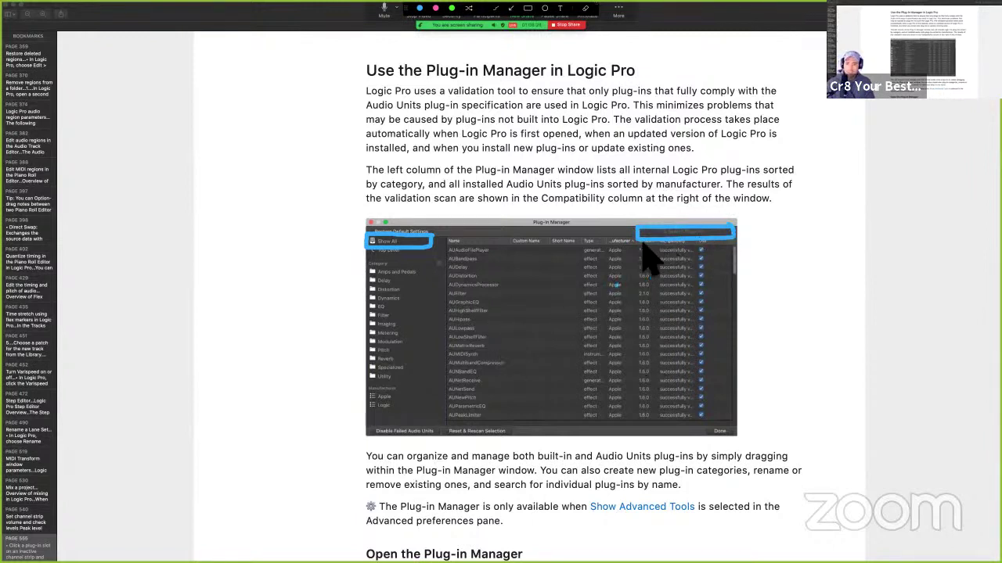
pyautogui.click(524, 357)
pyautogui.hotkey('ctrl', 'a')
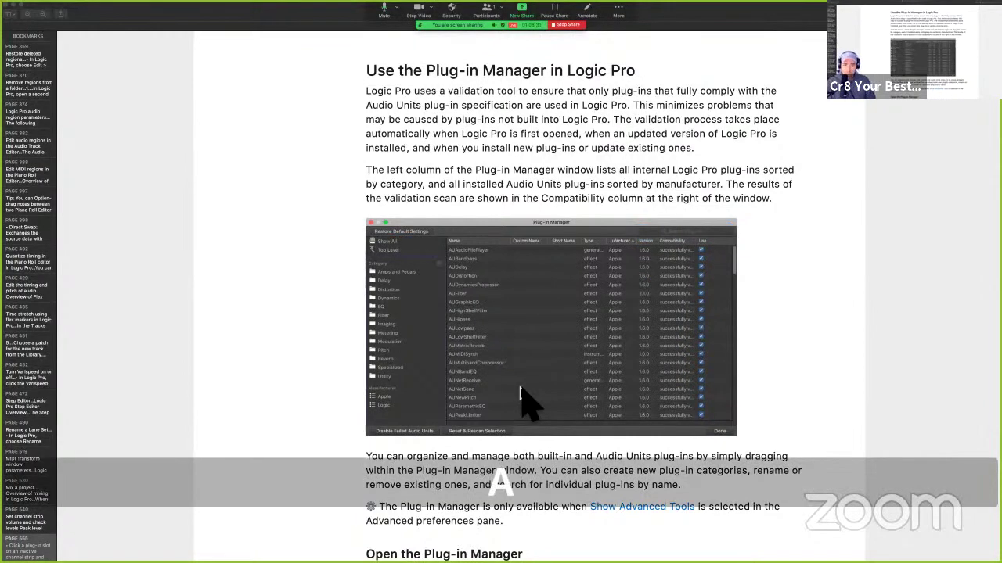
# Mark the column headers from Name to Compatibility in the guide's Plug-in Manager screenshot, and clear the marks
pyautogui.scroll(-2, 521, 396)
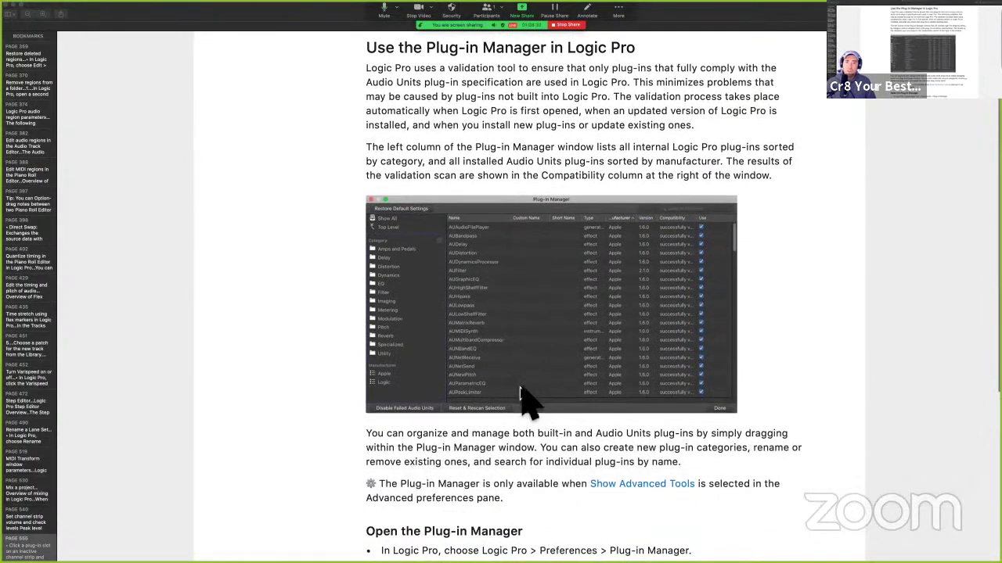
pyautogui.scroll(-3, 520, 192)
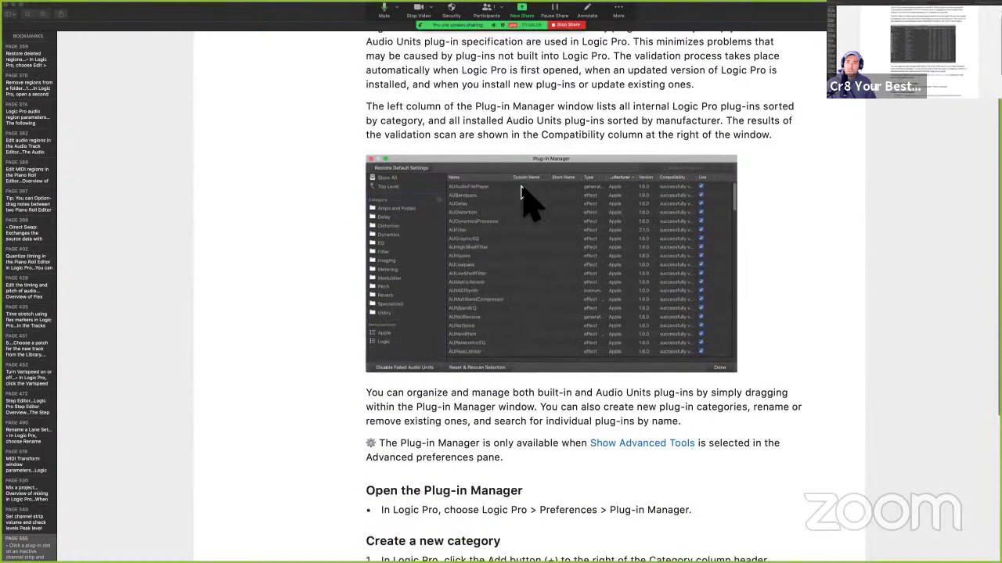
pyautogui.scroll(-4, 520, 190)
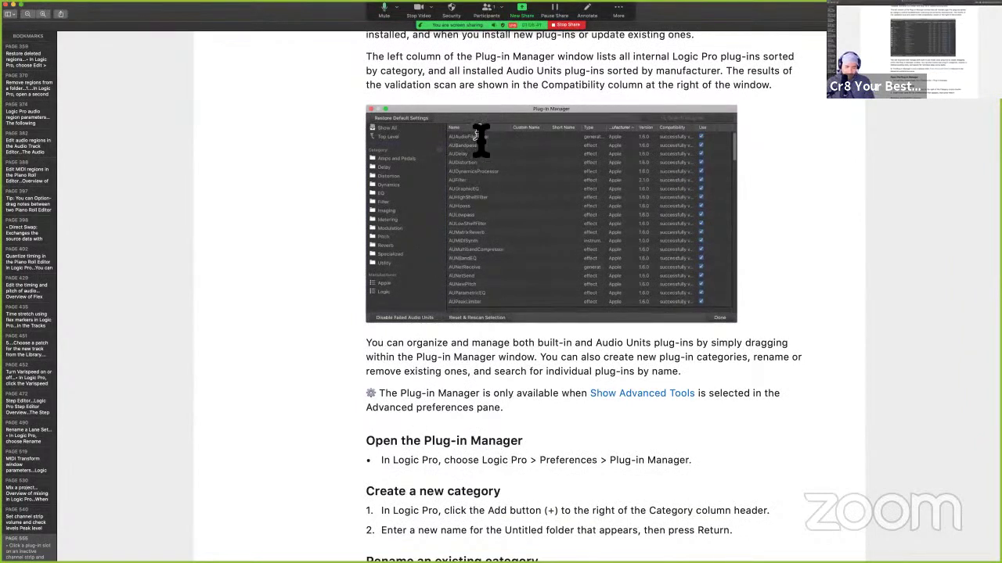
pyautogui.hotkey('ctrl', 'a')
pyautogui.moveTo(504, 124)
pyautogui.mouseDown()
pyautogui.moveTo(443, 130)
pyautogui.moveTo(510, 126)
pyautogui.moveTo(572, 139)
pyautogui.moveTo(575, 119)
pyautogui.moveTo(644, 127)
pyautogui.mouseUp()
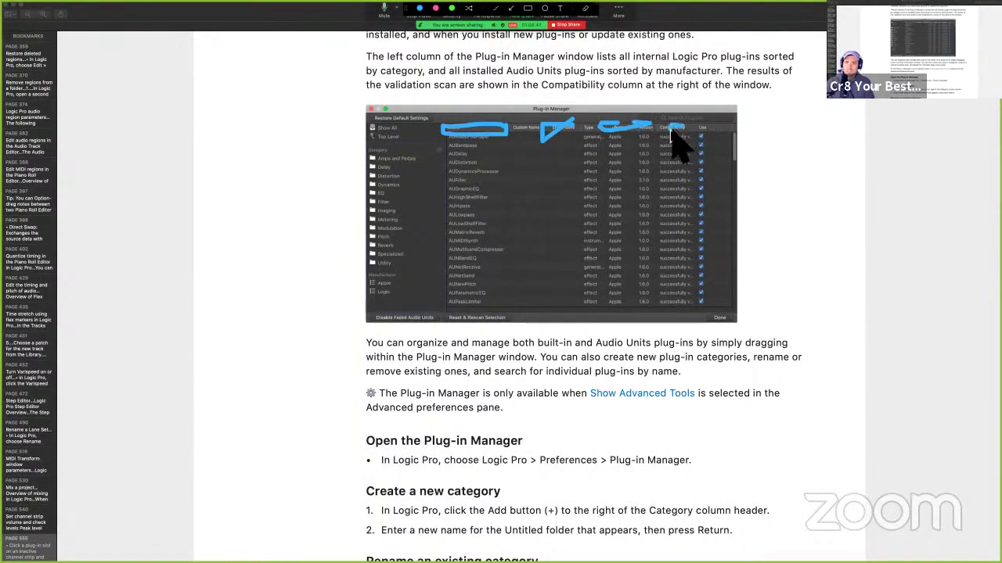
pyautogui.hotkey('ctrl', 'a')
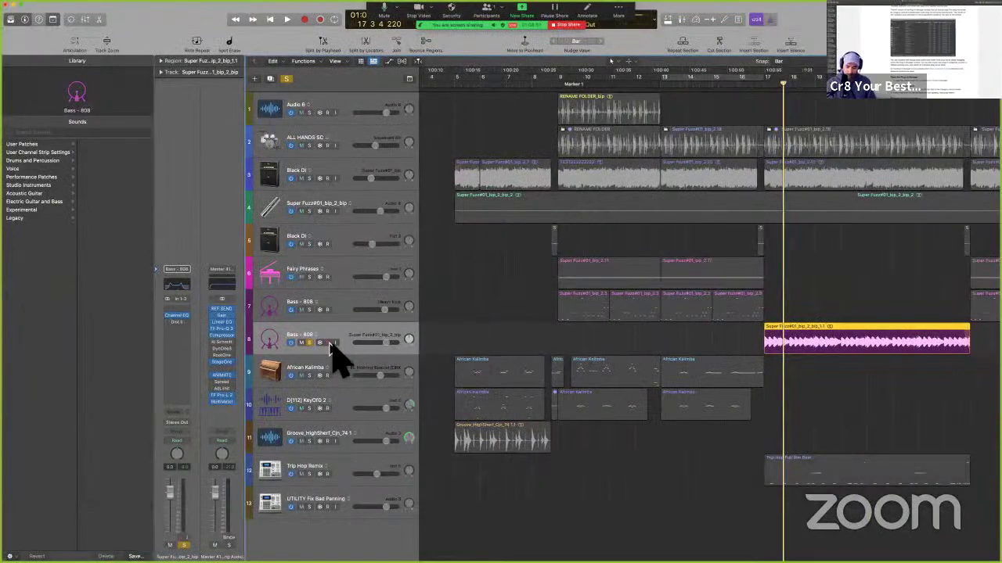
# Open the Plug-in Manager in Logic Pro, and open Cyclic Panner's custom name for editing, leaving it blank
pyautogui.press('super+p')
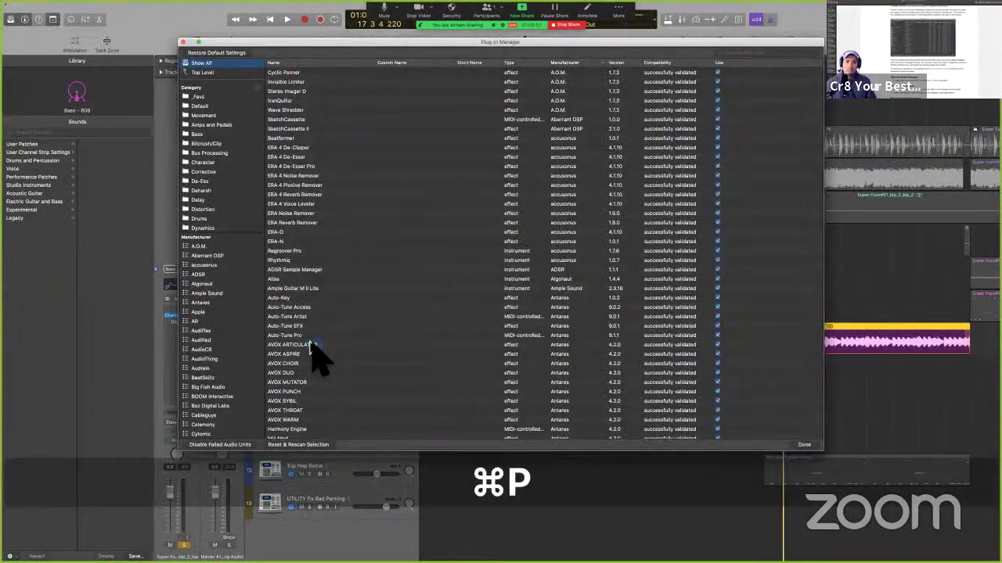
pyautogui.click(313, 352)
pyautogui.scroll(1, 454, 133)
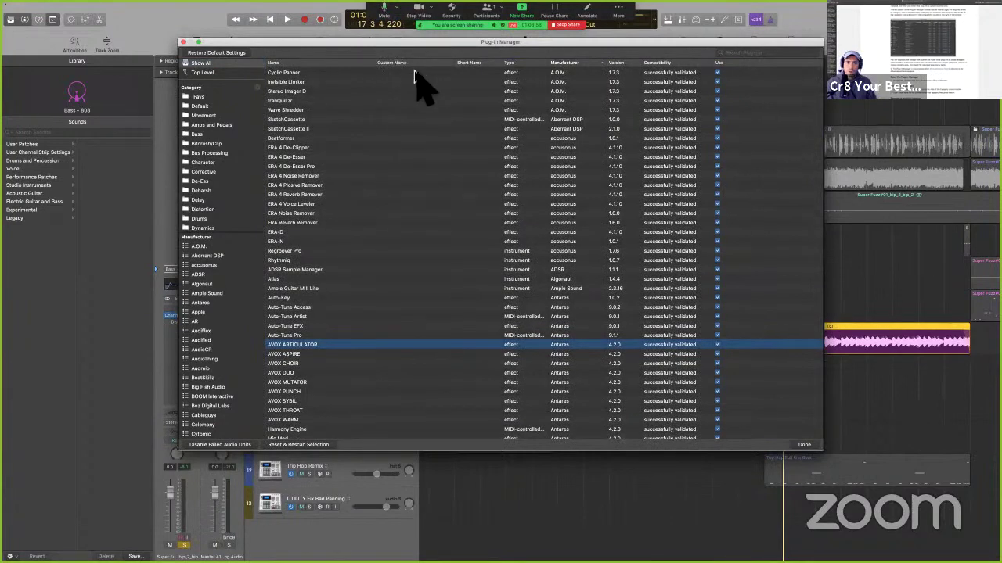
pyautogui.doubleClick(416, 72)
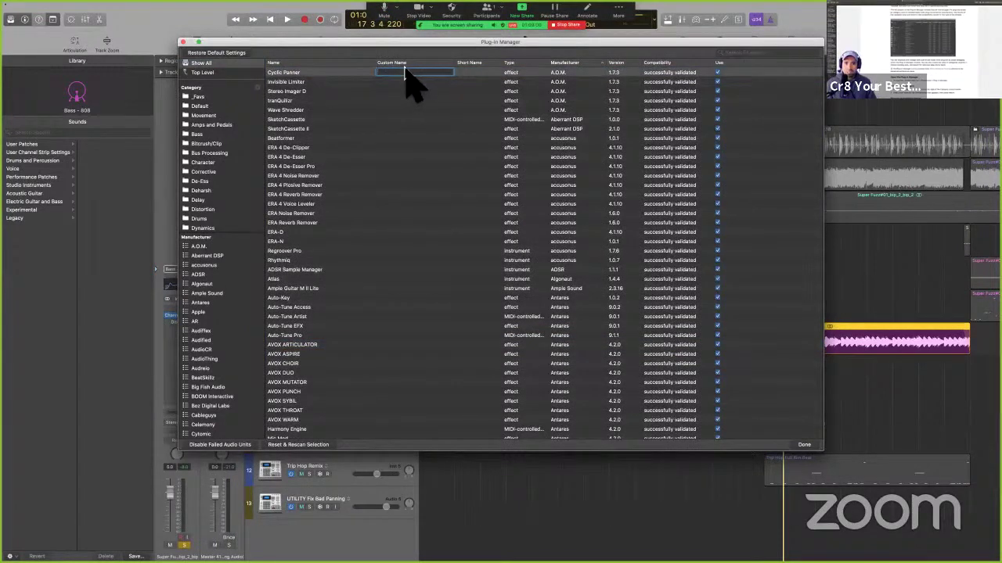
pyautogui.scroll(1, 393, 125)
pyautogui.press('Tab')
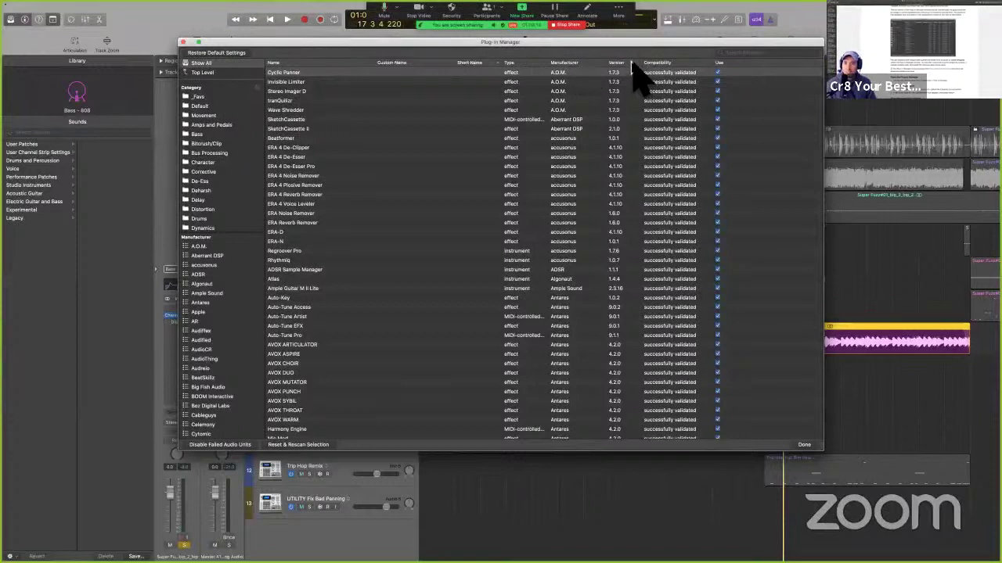
# Move the Version column after Use, and sort the plug-in list by Use to reach the disabled plug-ins
pyautogui.moveTo(640, 66); pyautogui.dragTo(817, 64)
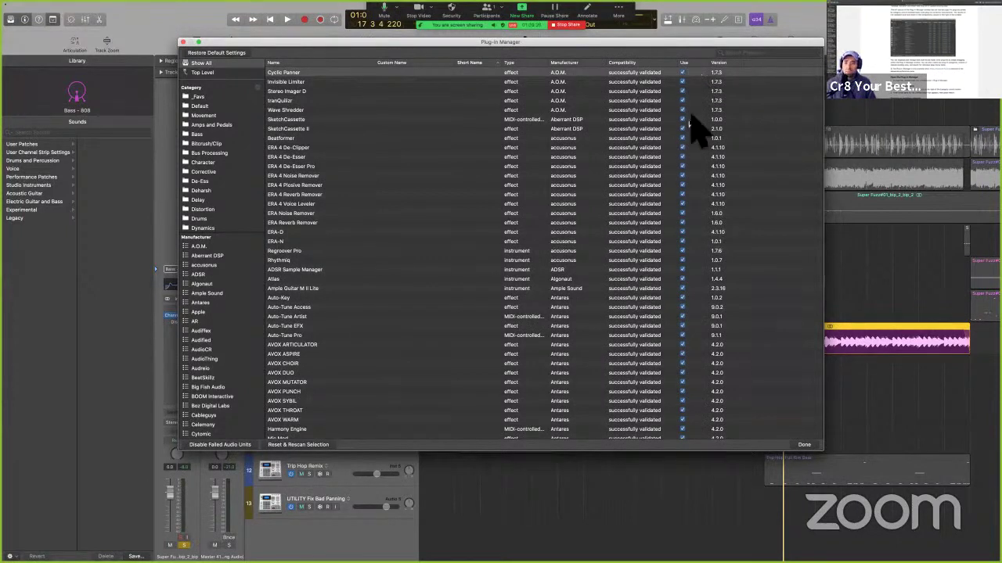
pyautogui.click(686, 63)
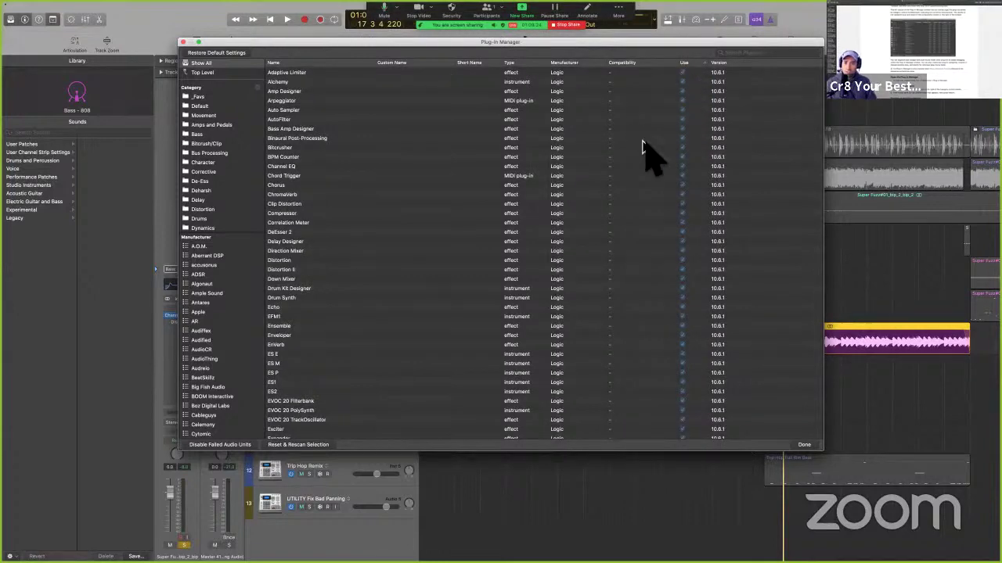
pyautogui.scroll(-10, 643, 143)
pyautogui.scroll(-15, 643, 149)
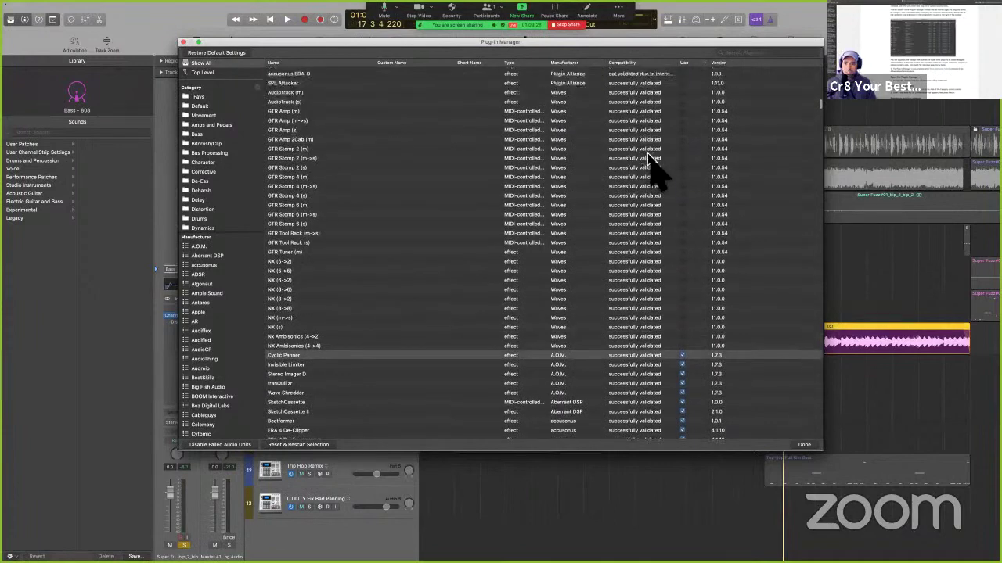
pyautogui.scroll(4, 595, 219)
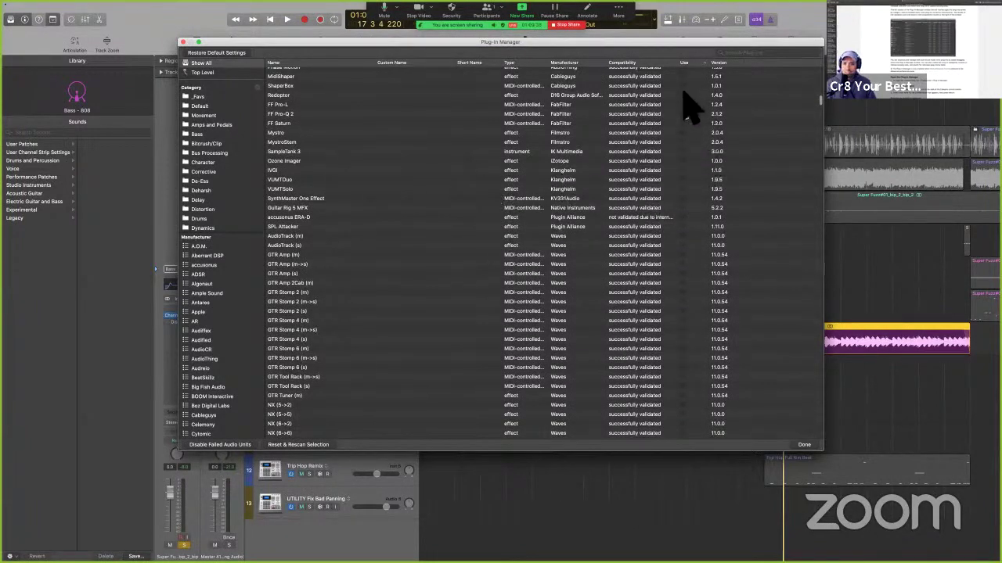
pyautogui.scroll(3, 614, 245)
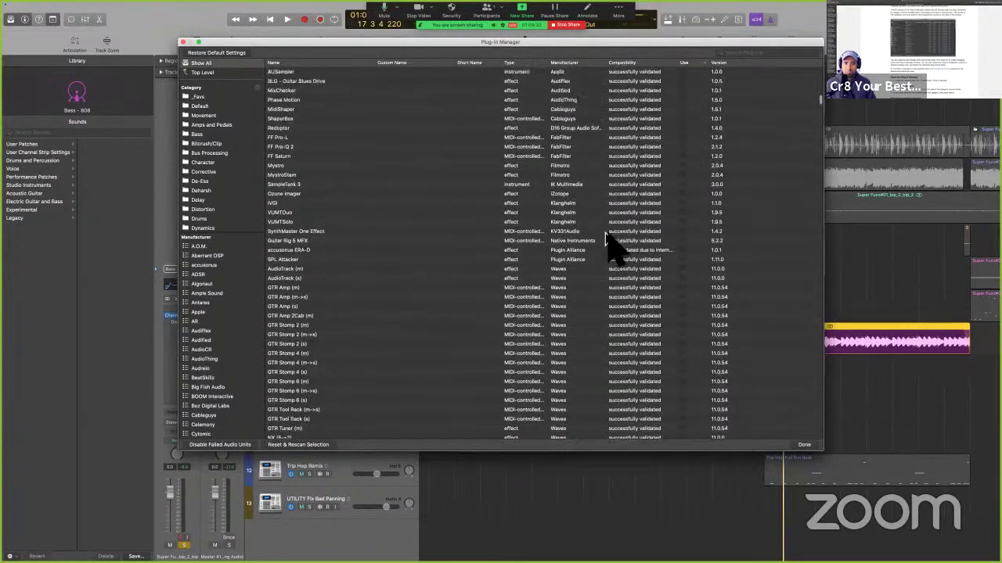
# Select the FF Pro-Q 2 and MidiShaper rows in turn, and the range from AUSampler to accusonus ERA-D
pyautogui.click(298, 155)
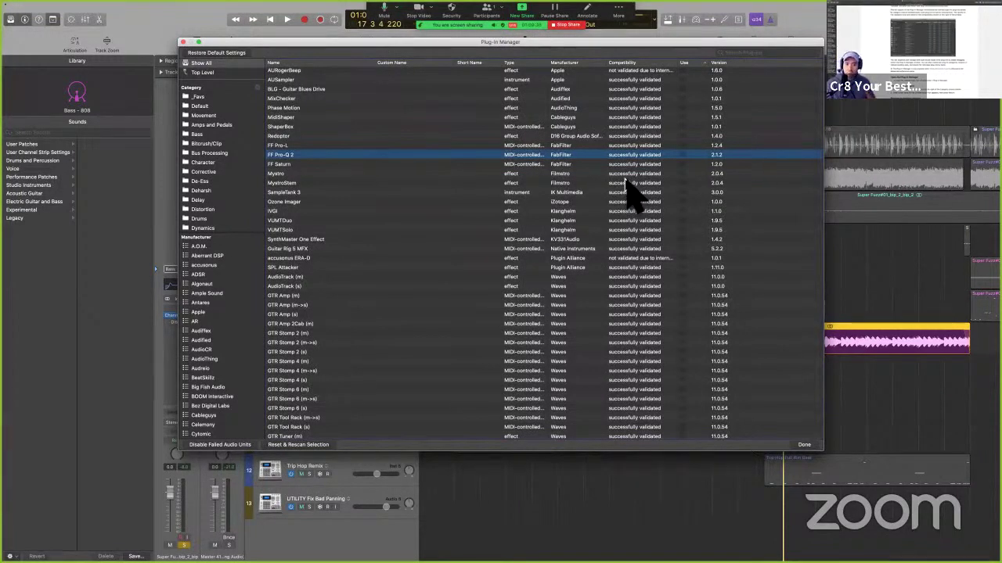
pyautogui.scroll(3, 474, 196)
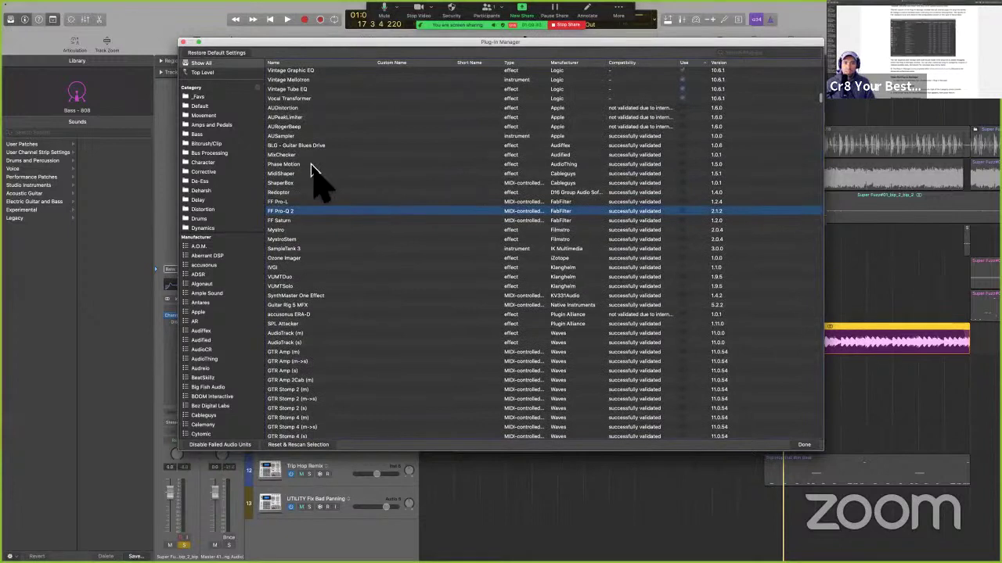
pyautogui.click(310, 175)
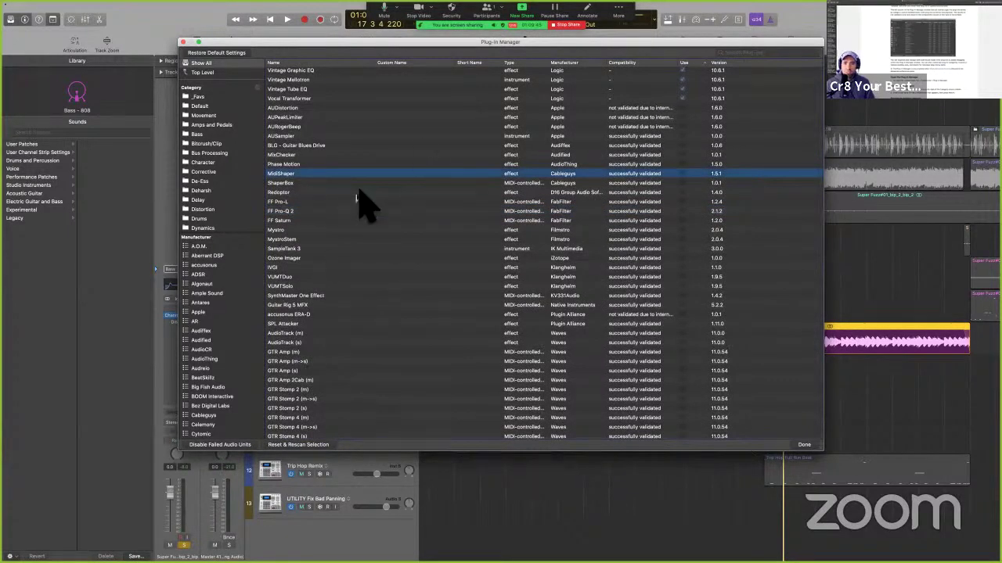
pyautogui.click(505, 136)
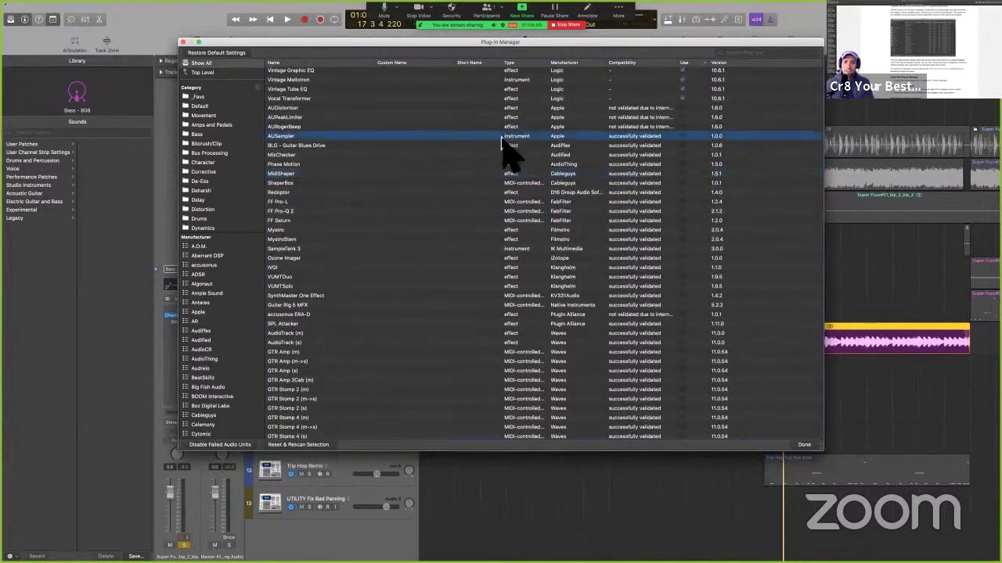
pyautogui.keyDown('shift'); pyautogui.click(510, 315); pyautogui.keyUp('shift')
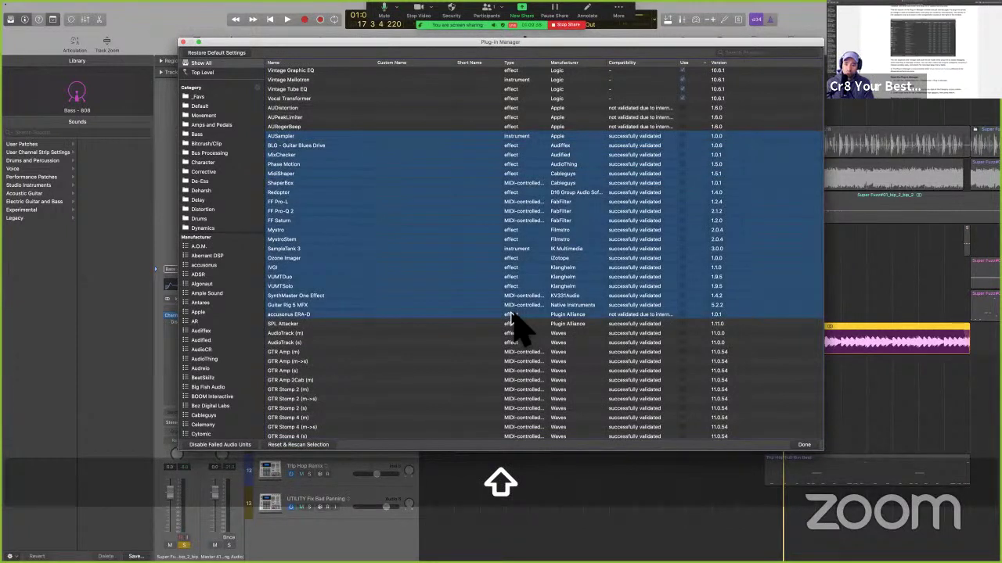
# Replace the multi-row selection in the plug-in list with the accusonus ERA-D row alone
pyautogui.click(501, 305)
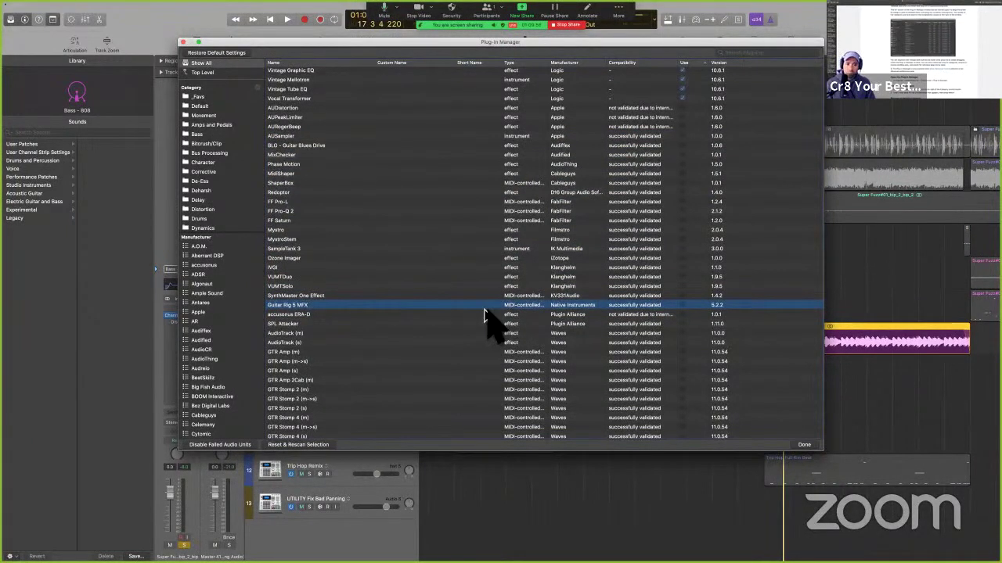
pyautogui.click(483, 312)
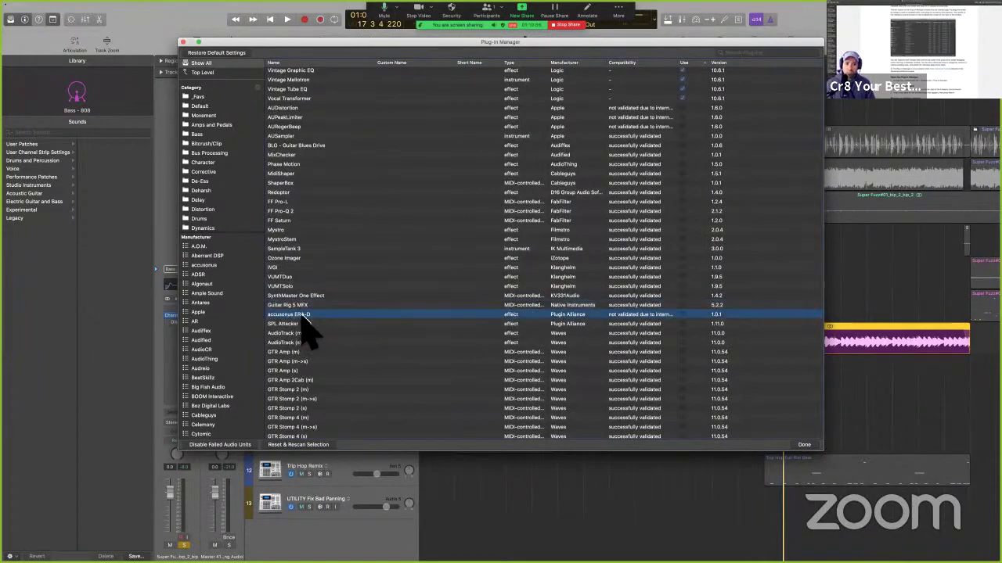
# Switch to Finder, open the MAC HD folder Library > Audio > Plug-Ins > Components in a new window, and enlarge that window
pyautogui.hotkey('ctrl', 'Right')
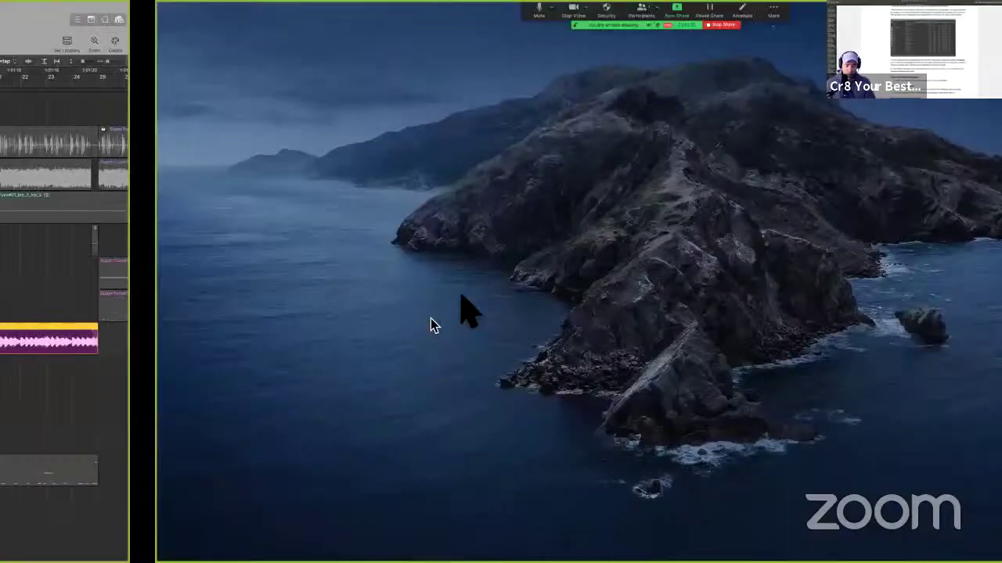
pyautogui.press('super+n')
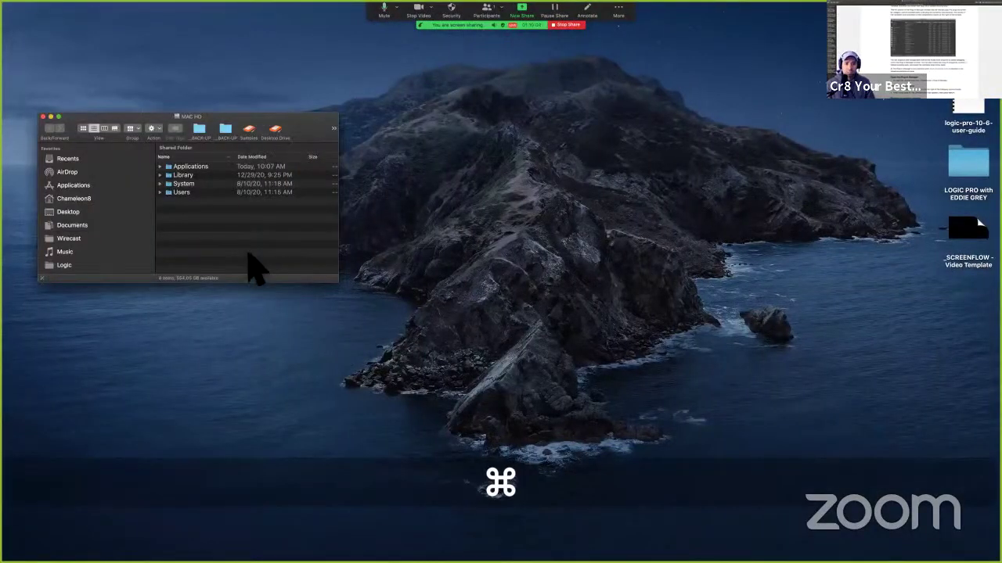
pyautogui.doubleClick(195, 175)
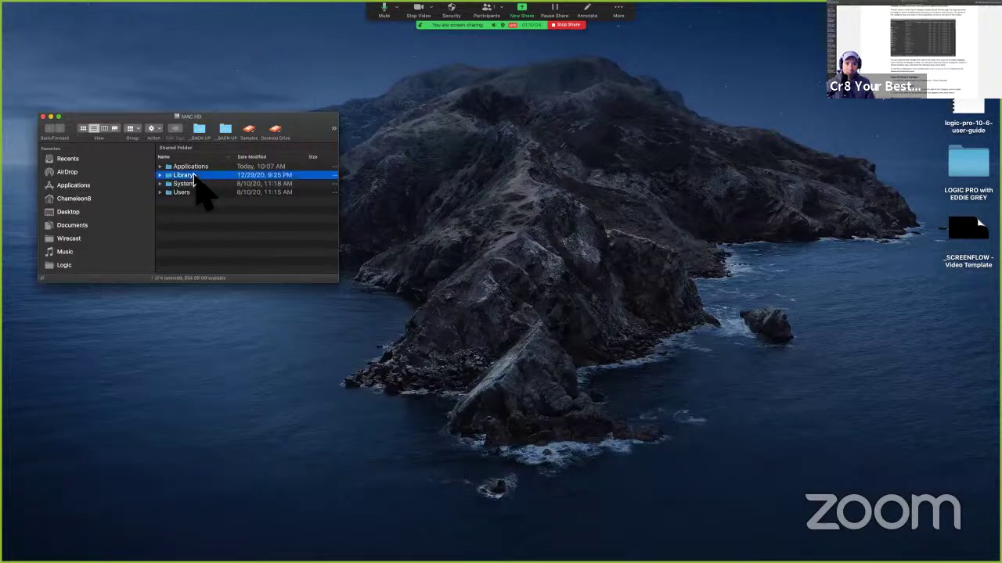
pyautogui.doubleClick(195, 185)
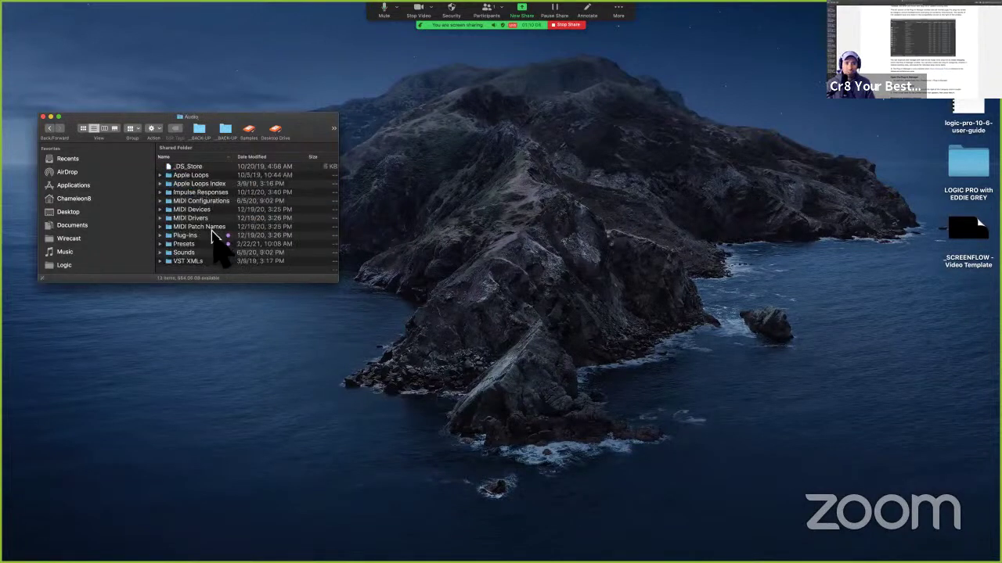
pyautogui.doubleClick(217, 234)
pyautogui.doubleClick(223, 167)
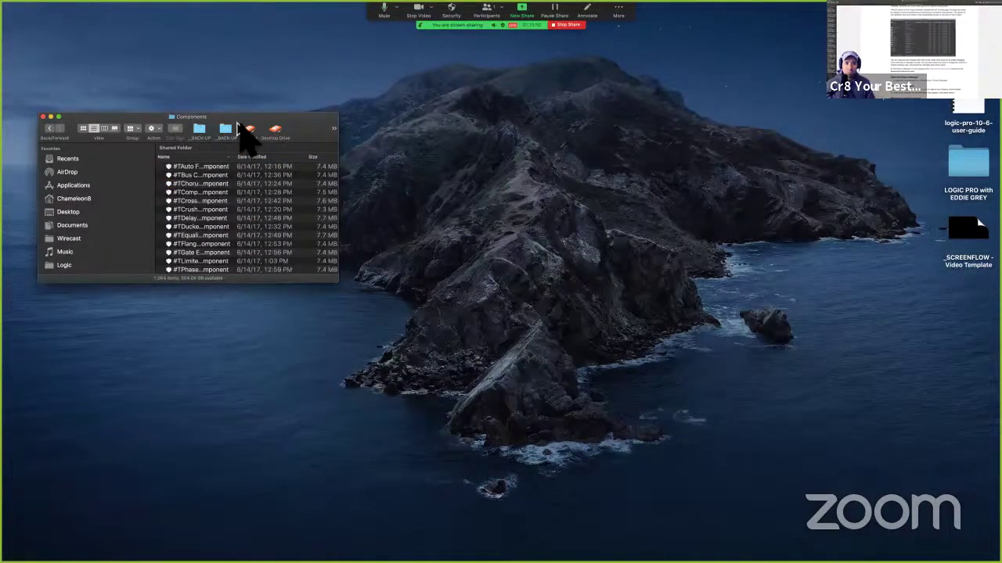
pyautogui.moveTo(242, 137); pyautogui.dragTo(544, 145)
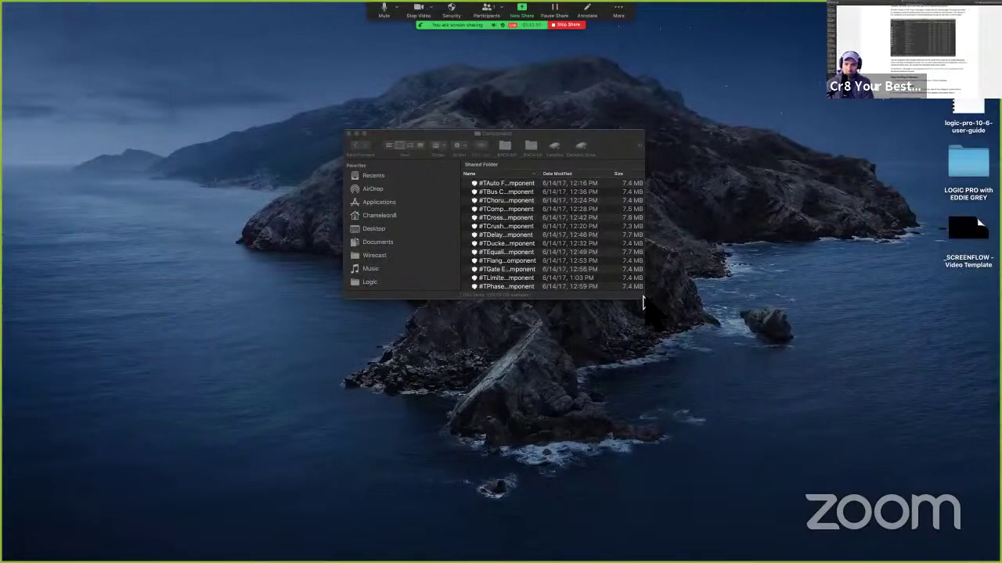
pyautogui.moveTo(643, 296); pyautogui.dragTo(904, 513)
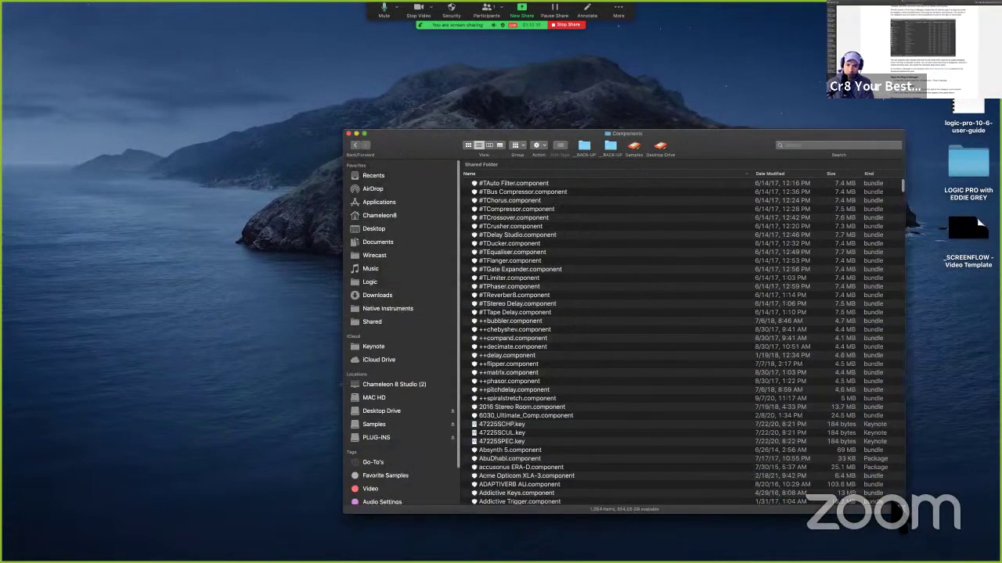
# Find accusonus ERA-D.component in the Components folder and move it to the Trash
pyautogui.click(721, 400)
pyautogui.press('a')
pyautogui.press('c')
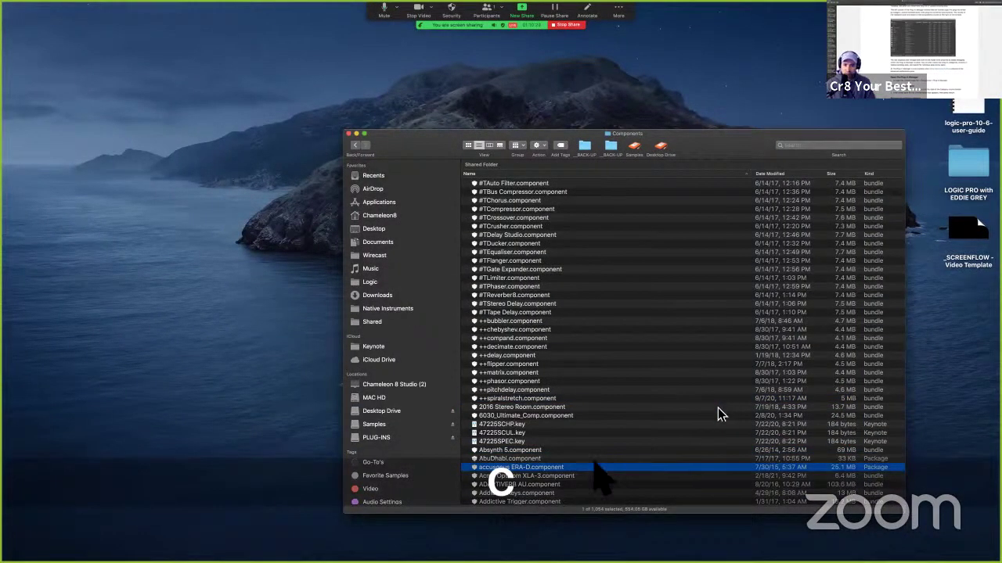
pyautogui.rightClick(519, 469)
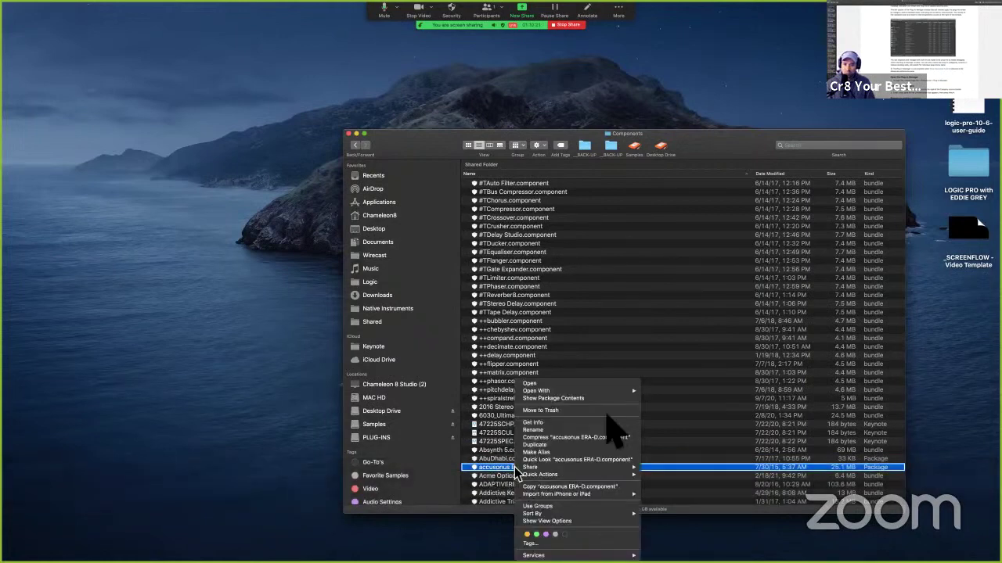
pyautogui.click(605, 410)
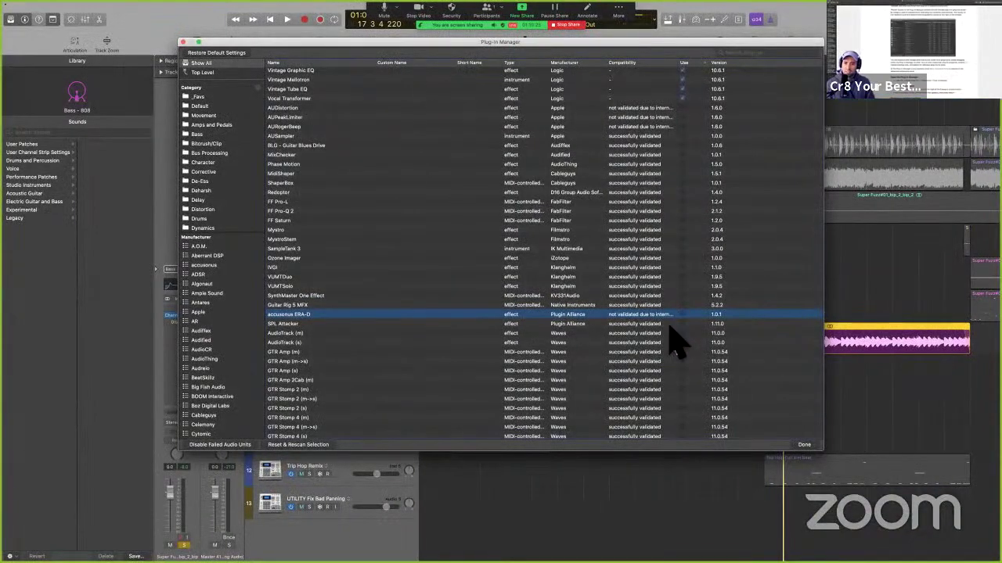
# Reset and rescan the accusonus ERA-D plug-in in Logic Pro, and close the validation results and the Plug-in Manager
pyautogui.click(298, 445)
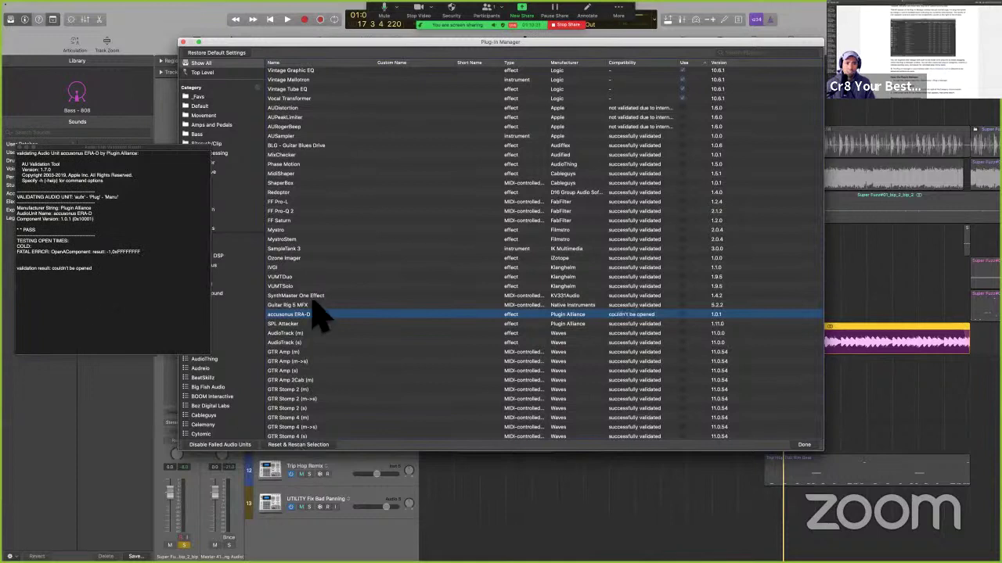
pyautogui.click(19, 147)
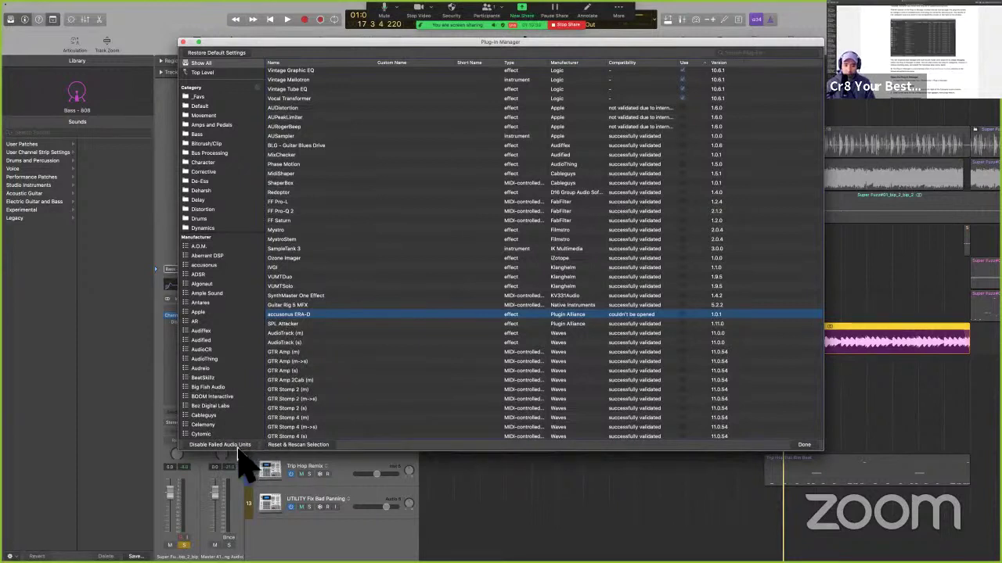
pyautogui.click(184, 41)
# Switch to the user guide and read from opening the Plug-in Manager to creating a new category
pyautogui.press('super+Tab')
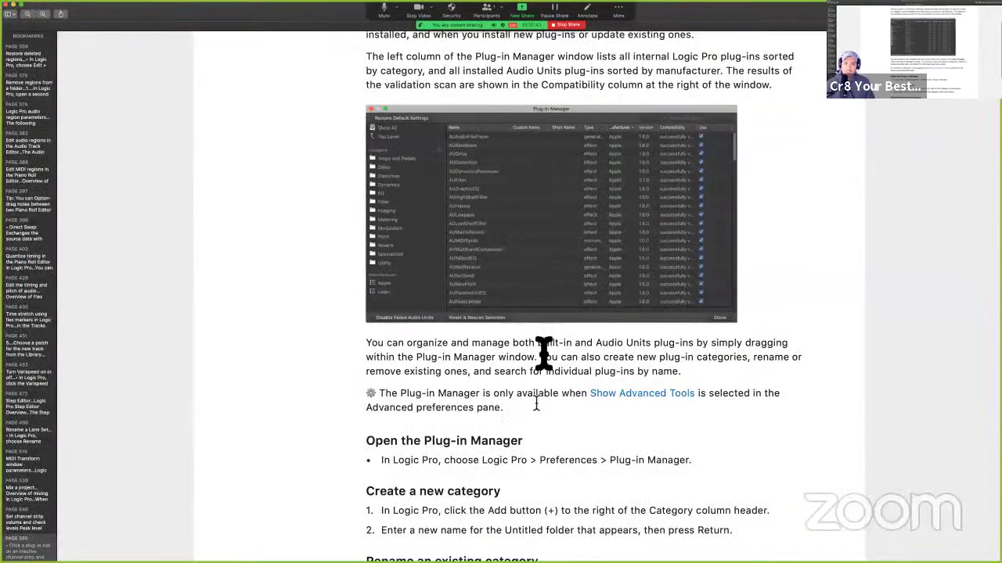
pyautogui.scroll(-4, 536, 403)
pyautogui.scroll(-1, 536, 403)
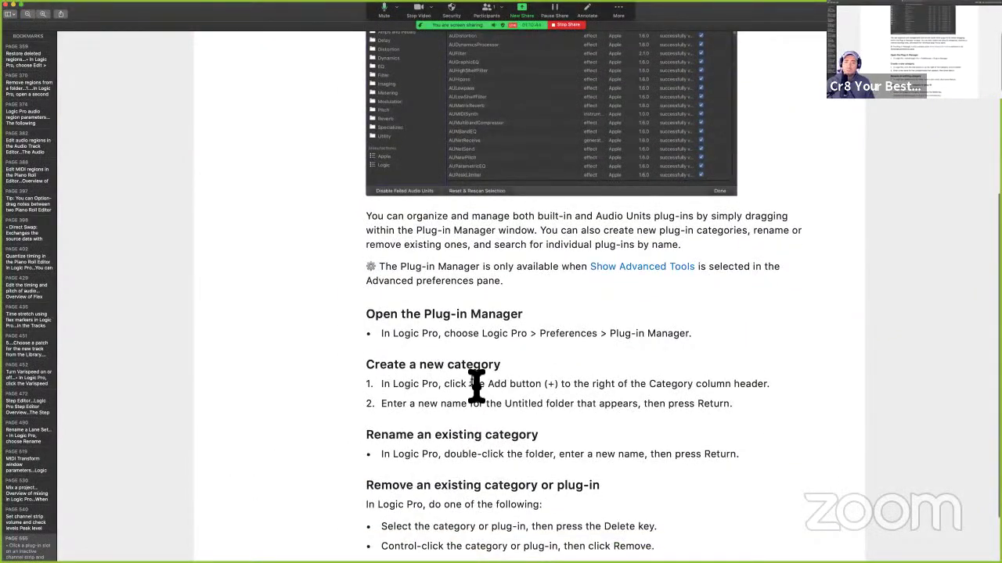
# Return to Logic Pro's Plug-in Manager, browse the full plug-in list, and select the Audreio instrument
pyautogui.press('super+Tab')
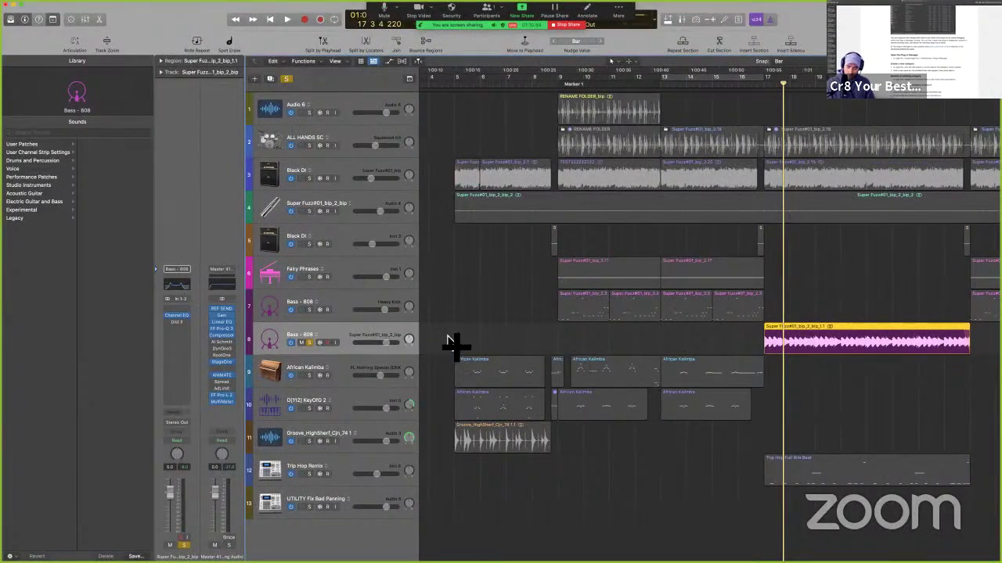
pyautogui.press('super')
pyautogui.press('super+grave')
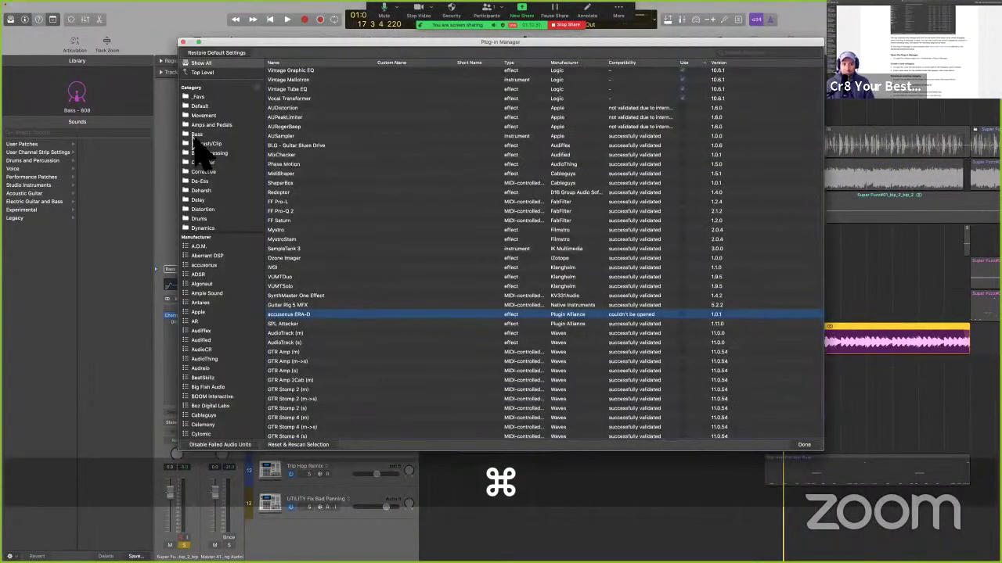
pyautogui.scroll(10, 356, 188)
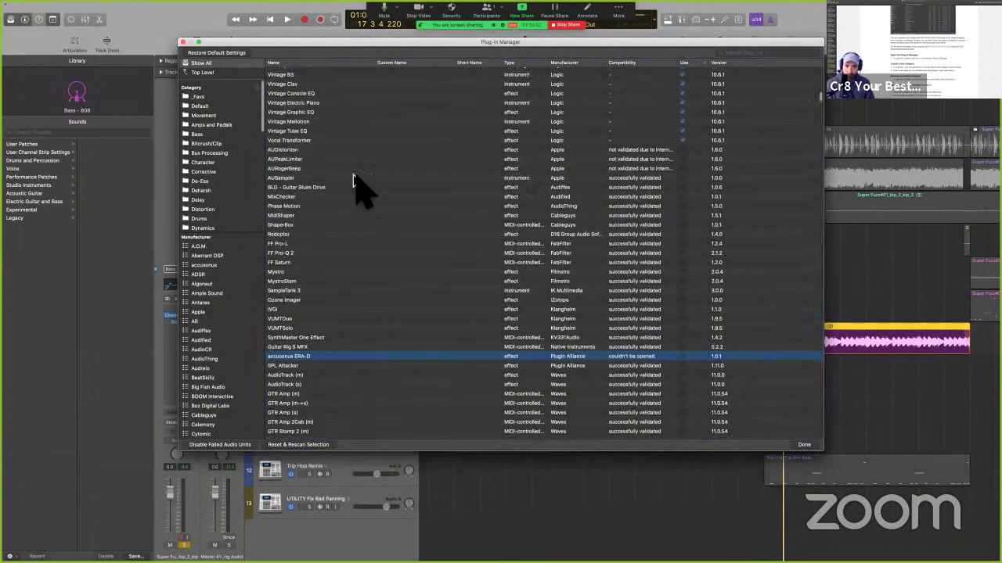
pyautogui.scroll(-10, 353, 187)
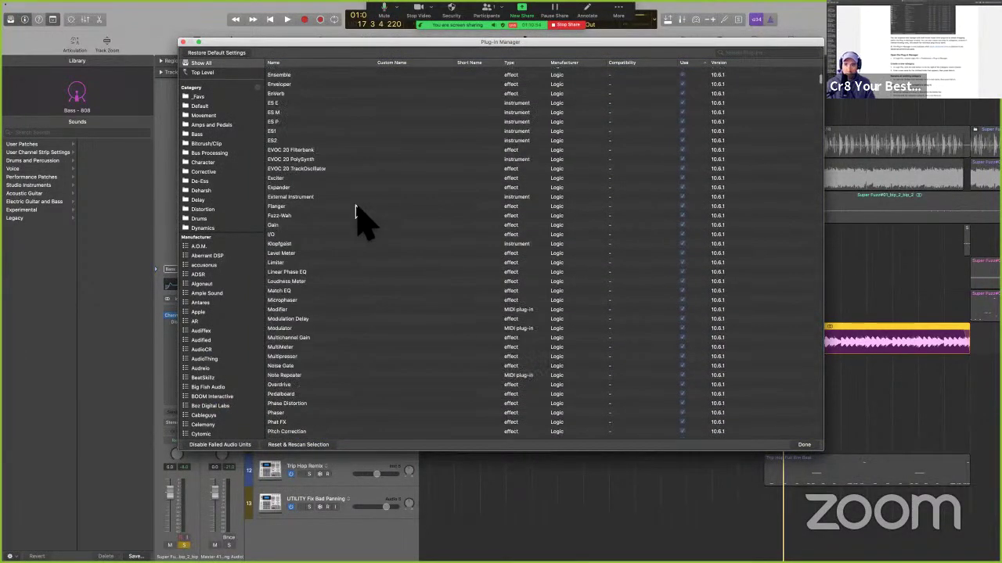
pyautogui.scroll(-10, 356, 209)
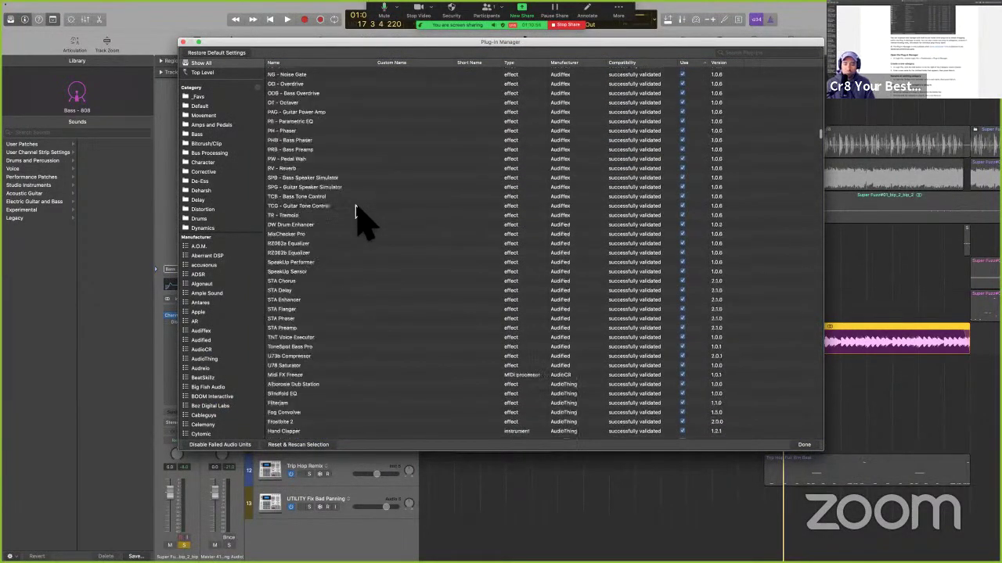
pyautogui.scroll(-8, 356, 210)
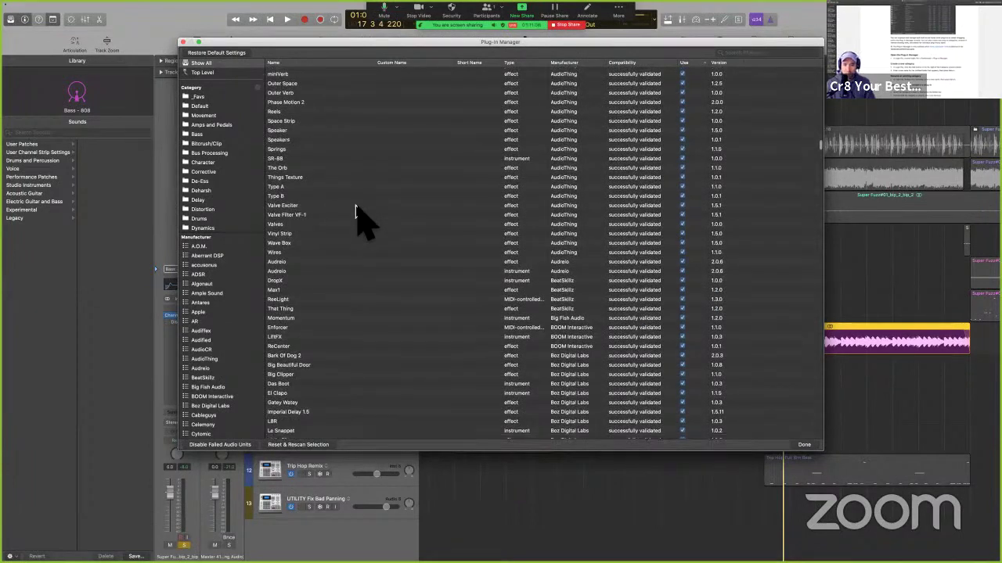
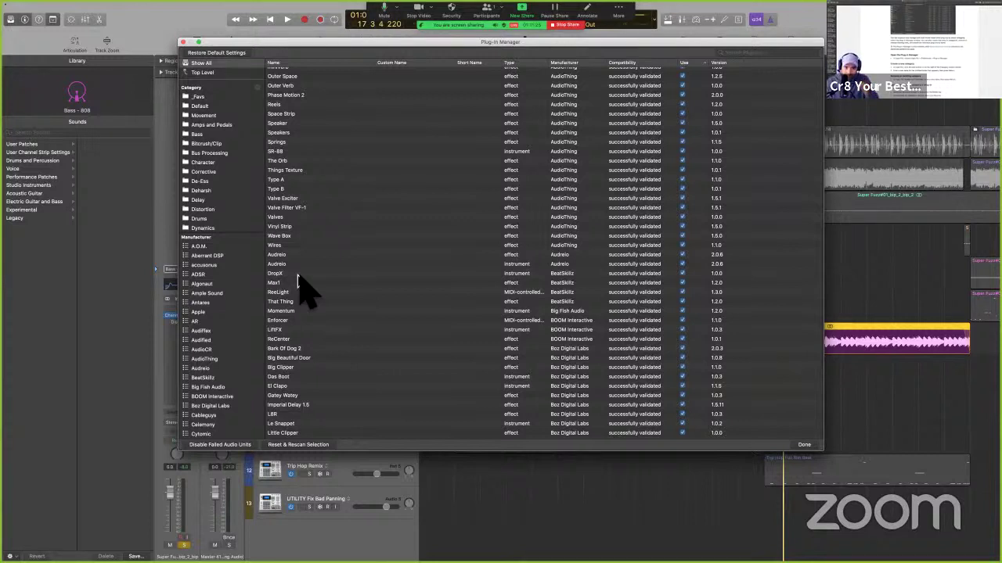
pyautogui.click(304, 265)
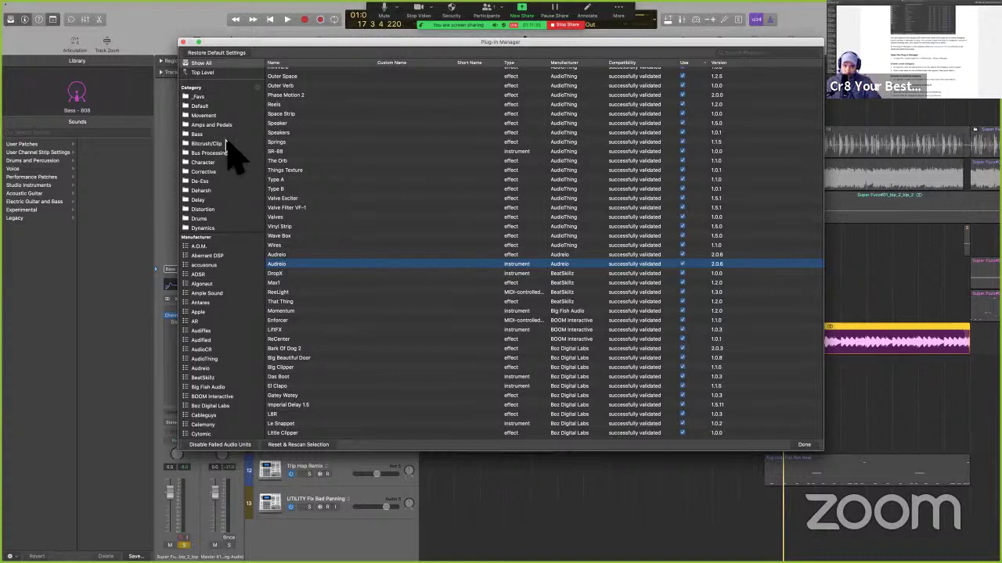
# Create a new plug-in category named TEST
pyautogui.scroll(-10, 224, 140)
pyautogui.scroll(10, 224, 139)
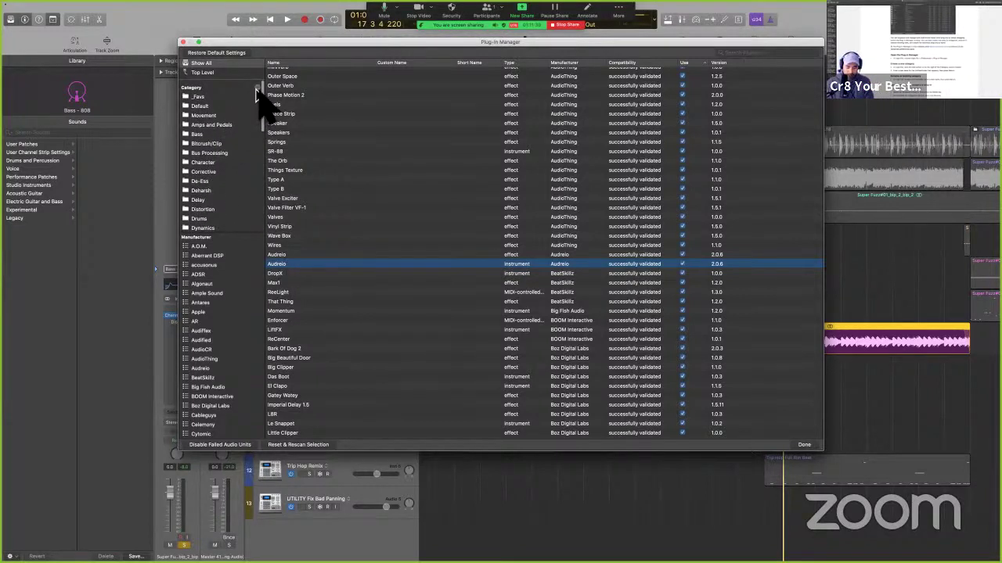
pyautogui.press('ctrl+alt+super+m')
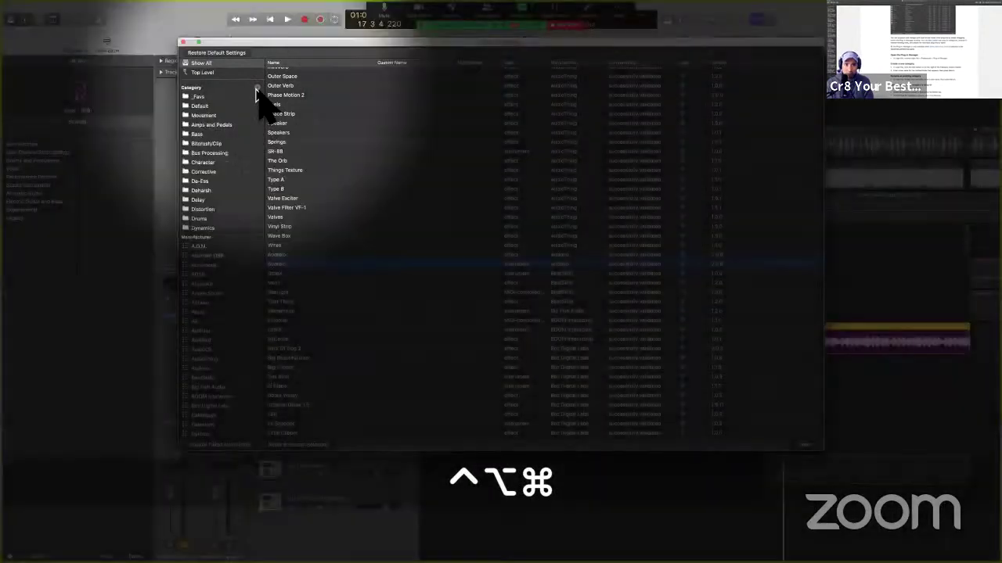
pyautogui.press('ctrl+alt+super+m')
pyautogui.click(257, 87)
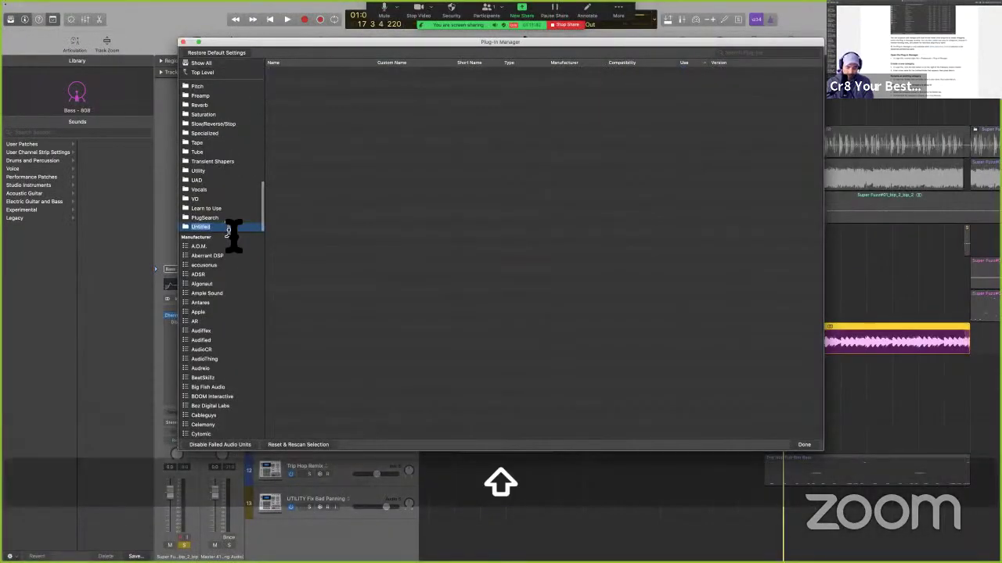
pyautogui.write('TEST')
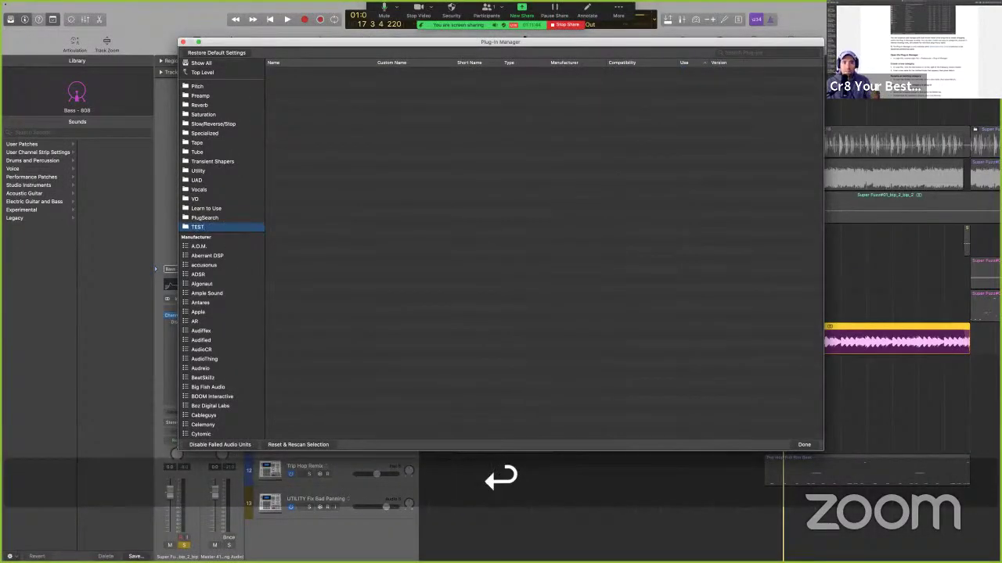
# List Leapwing Audio's plug-ins and add StageOne to the TEST category
pyautogui.click(216, 247)
pyautogui.scroll(-10, 221, 279)
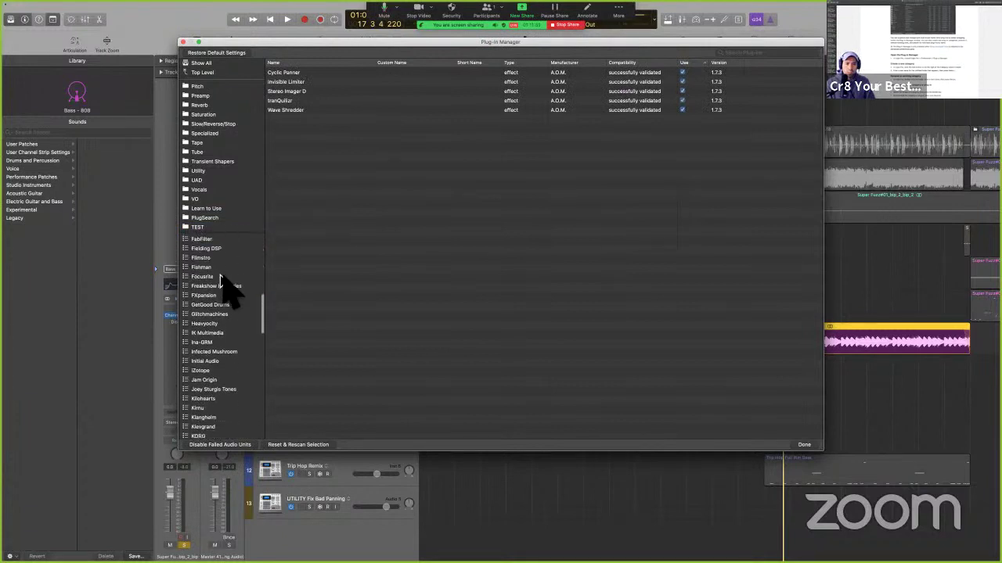
pyautogui.scroll(-4, 223, 356)
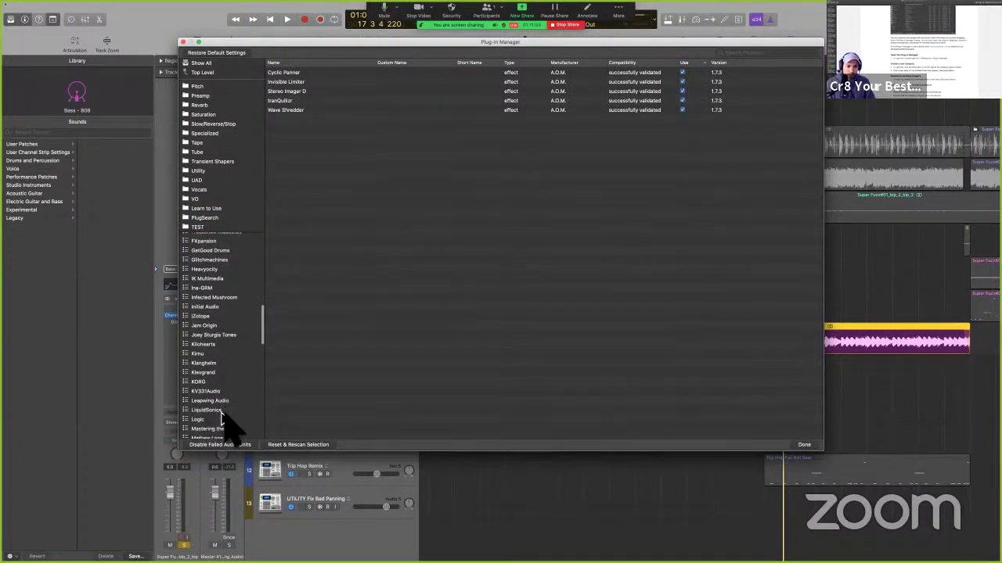
pyautogui.scroll(-2, 221, 413)
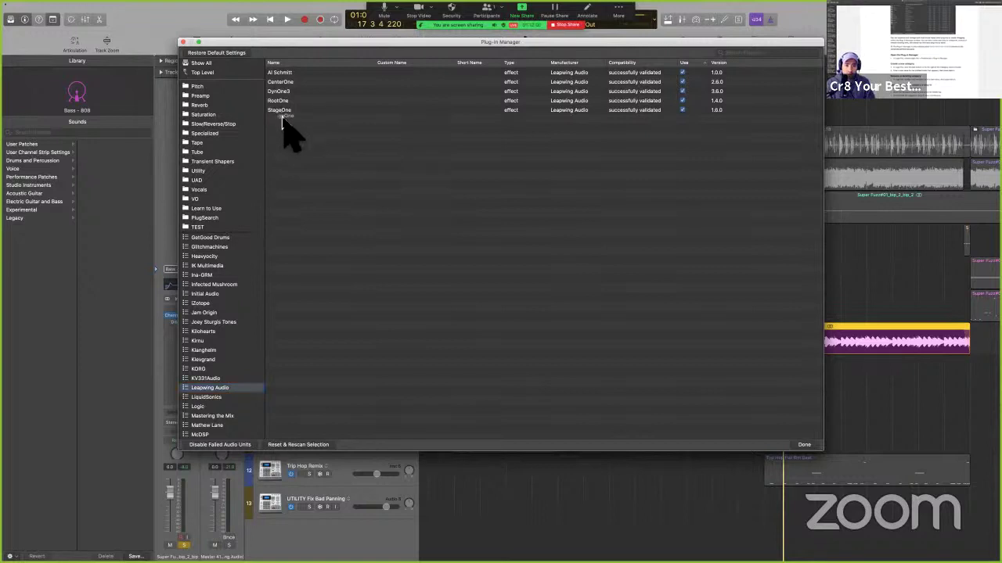
pyautogui.moveTo(283, 118); pyautogui.dragTo(233, 228)
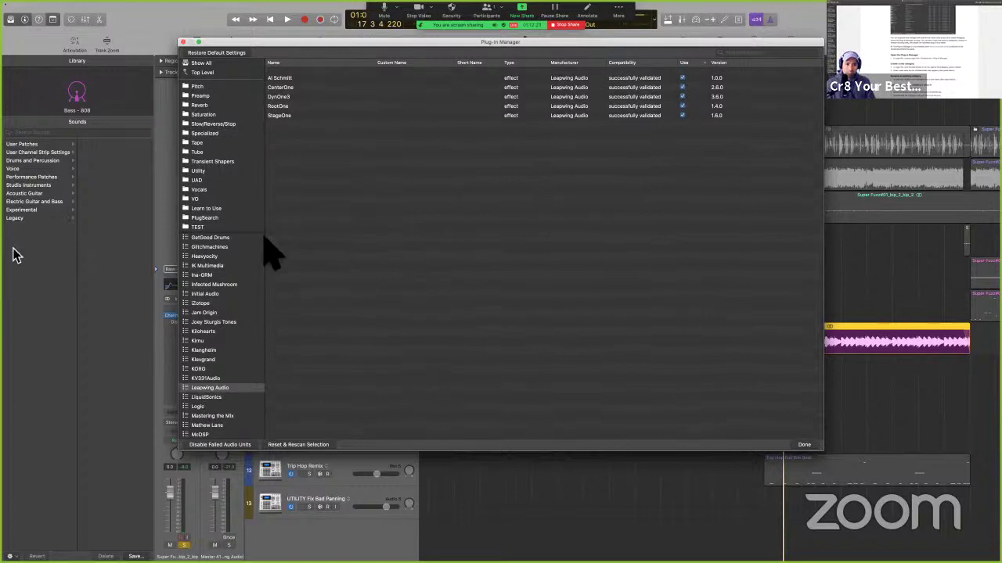
# List the plug-ins made by AudioCR
pyautogui.scroll(10, 222, 329)
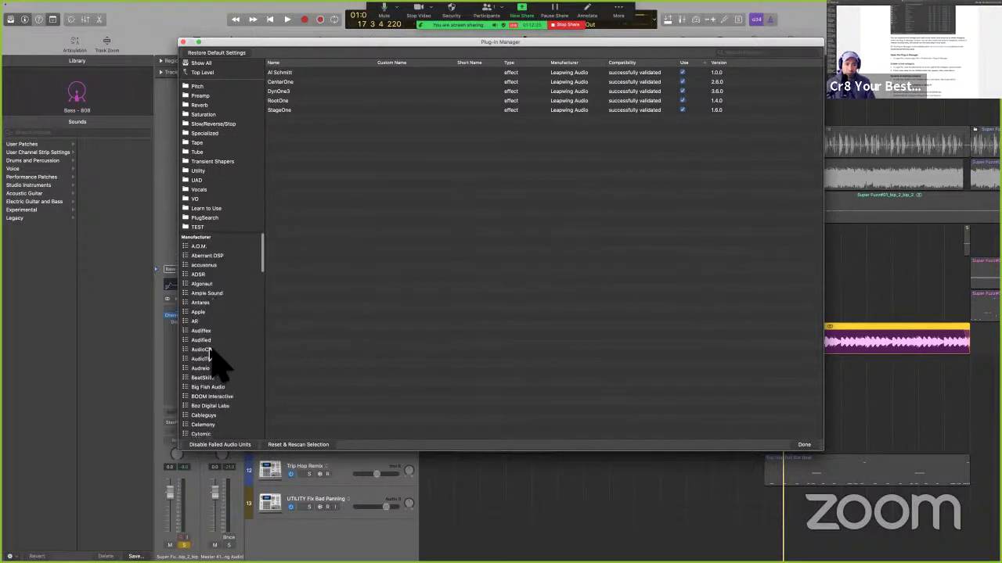
pyautogui.click(213, 349)
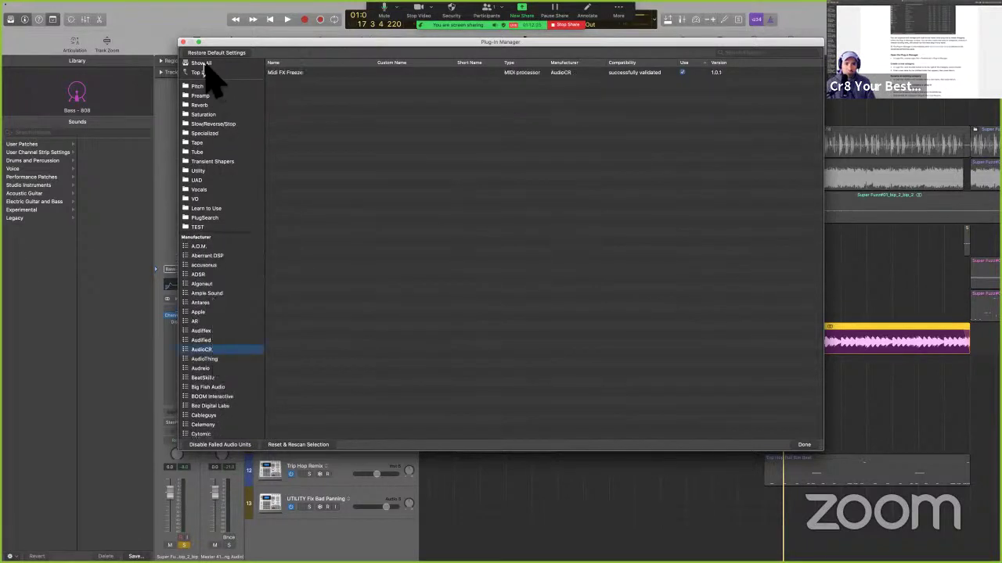
pyautogui.press('ctrl+alt+super+m')
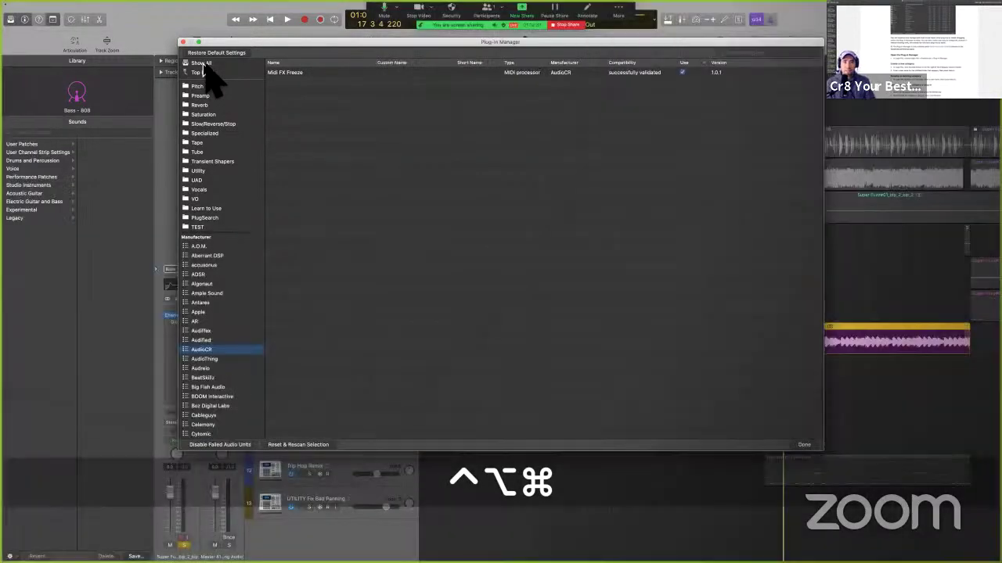
# Open the TEST category and remove the StageOne plug-in from it
pyautogui.click(200, 63)
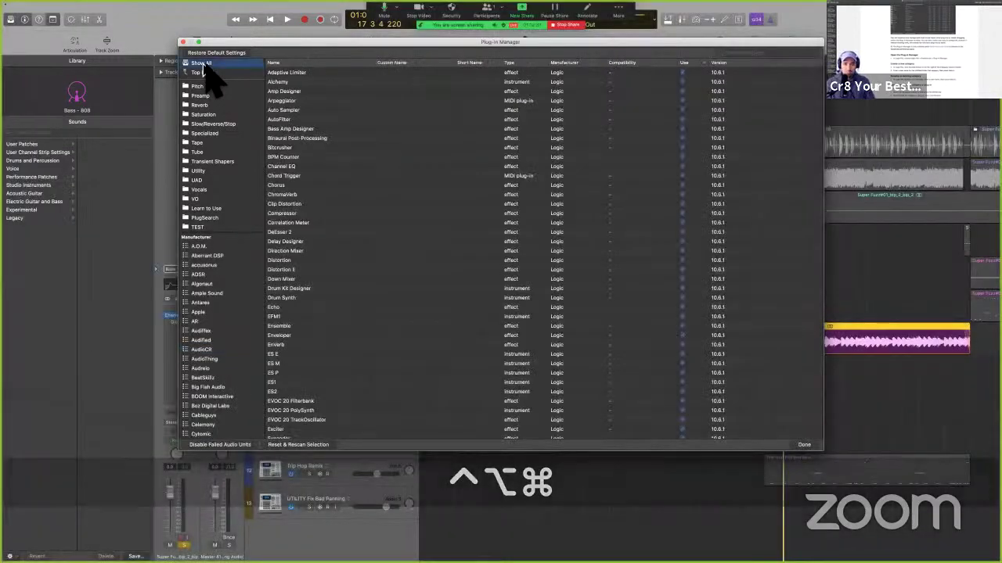
pyautogui.click(200, 226)
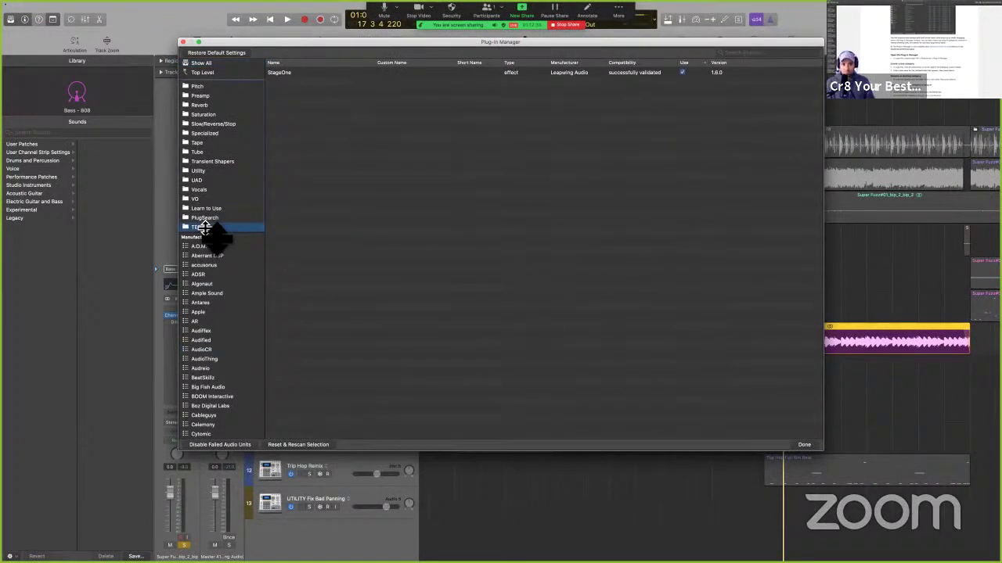
pyautogui.click(330, 76)
pyautogui.rightClick(331, 76)
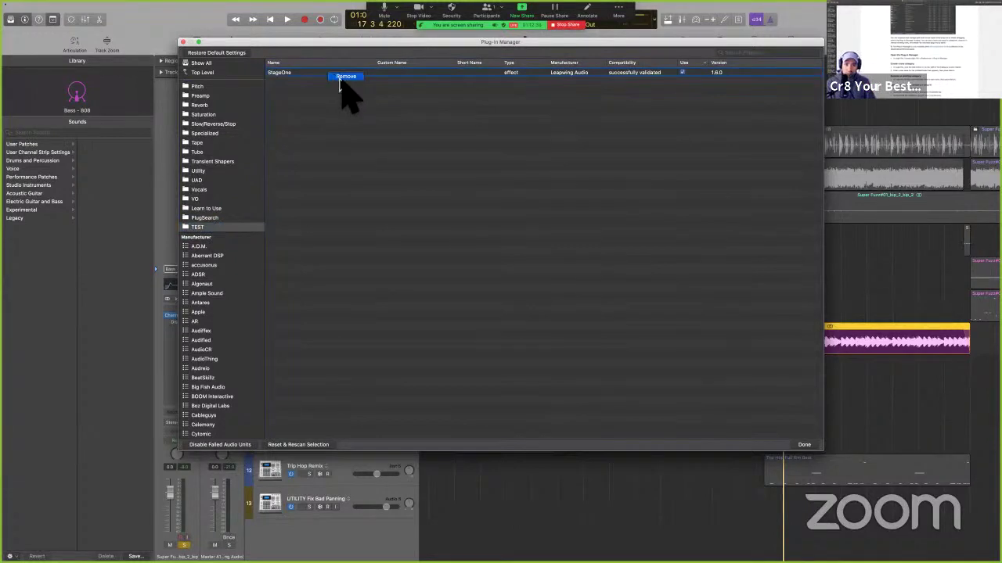
pyautogui.click(315, 76)
pyautogui.click(316, 73)
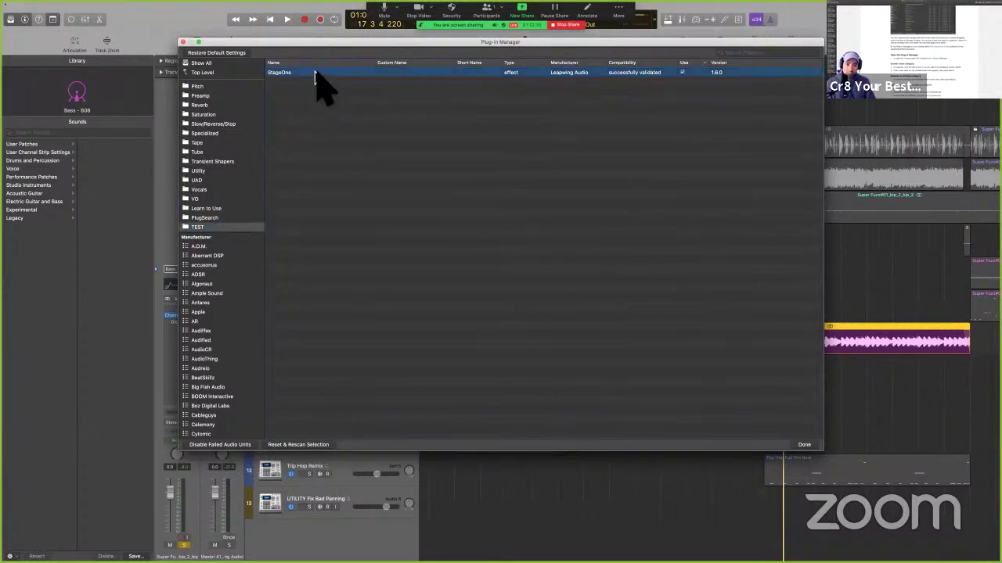
pyautogui.press('BackSpace')
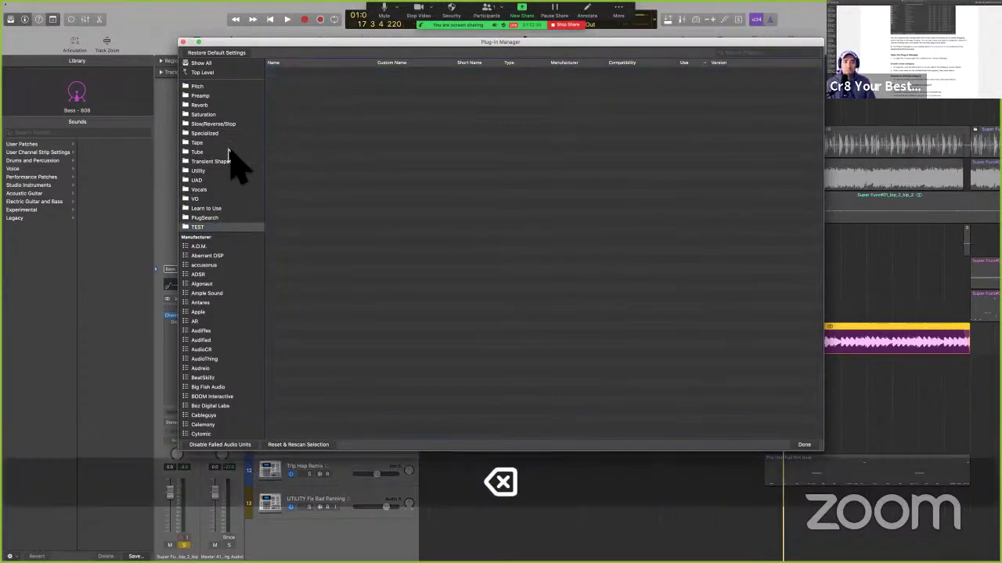
# Browse the manufacturer list and show the plug-ins made by Antares
pyautogui.scroll(-10, 224, 291)
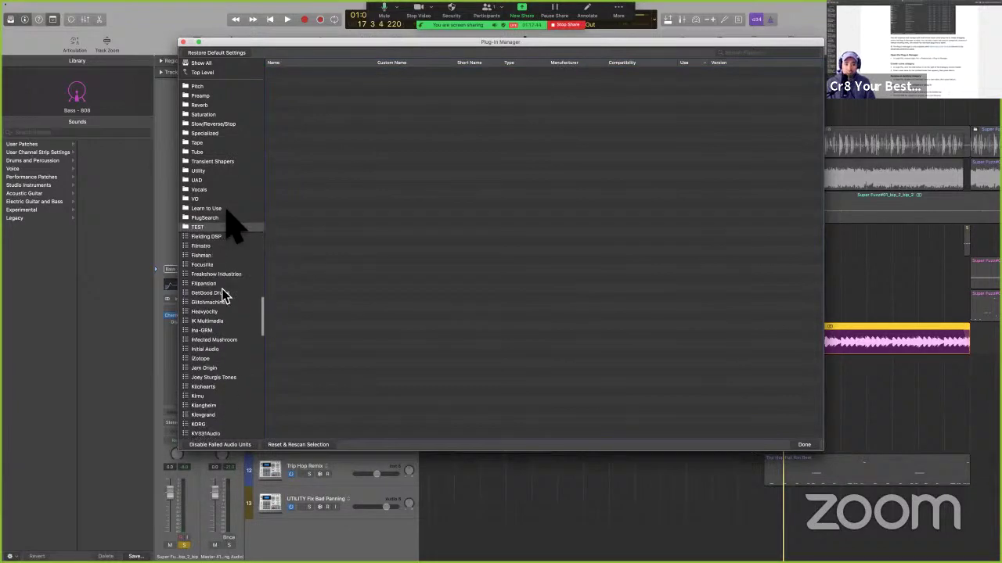
pyautogui.scroll(-2, 223, 298)
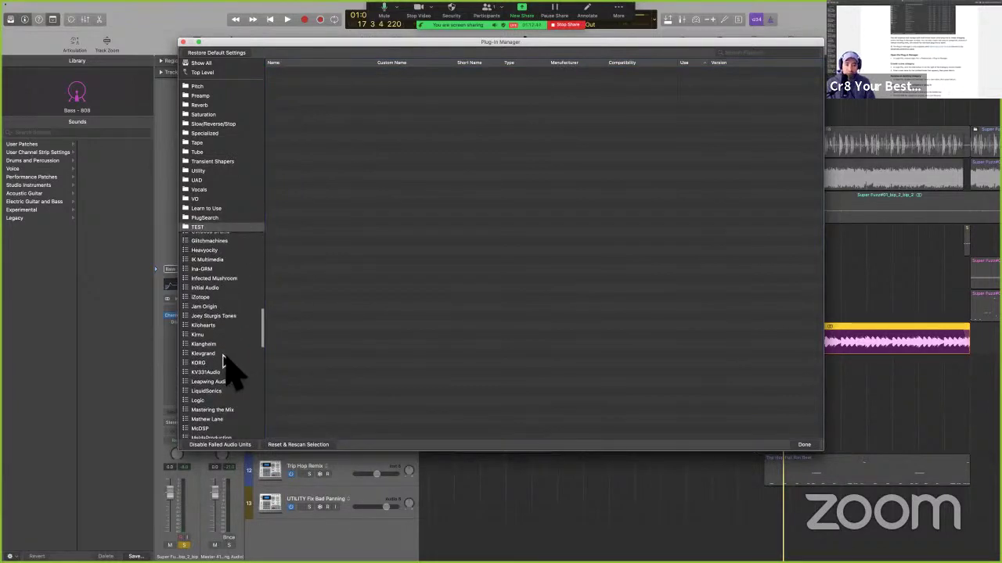
pyautogui.scroll(12, 227, 356)
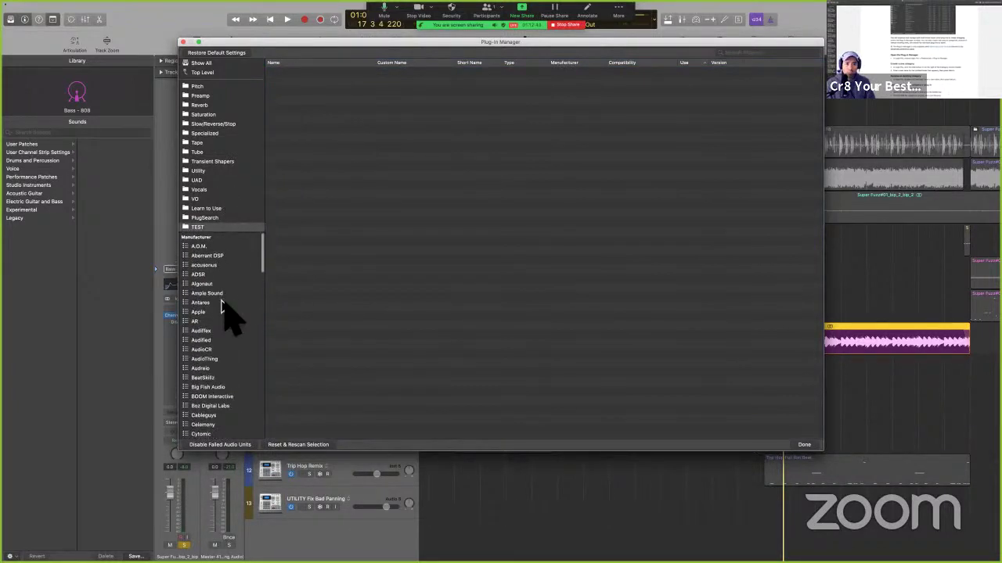
pyautogui.click(222, 303)
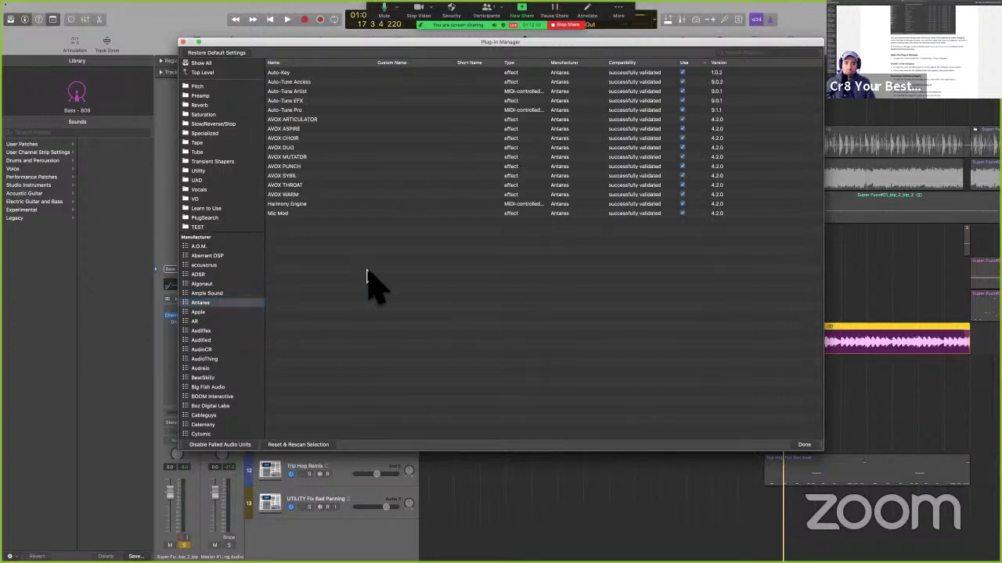
# Show all plug-ins, search them for "leapwing", and clear the search
pyautogui.click(205, 63)
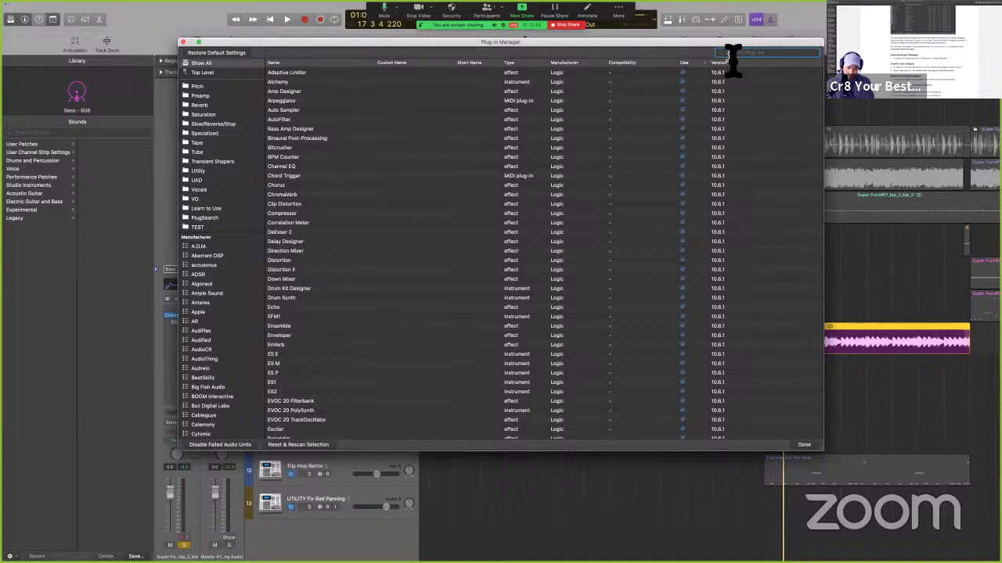
pyautogui.write('leapwing')
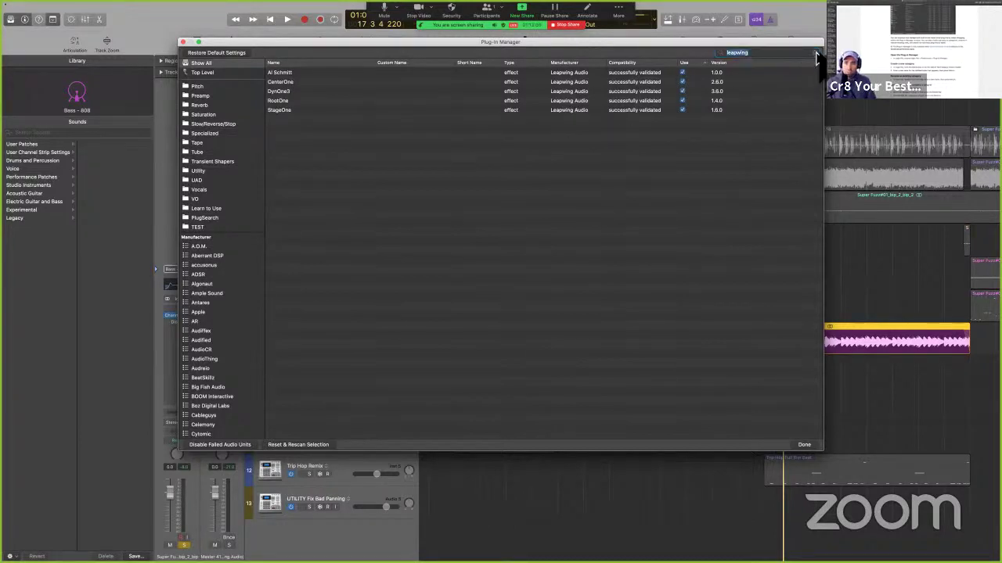
pyautogui.click(815, 53)
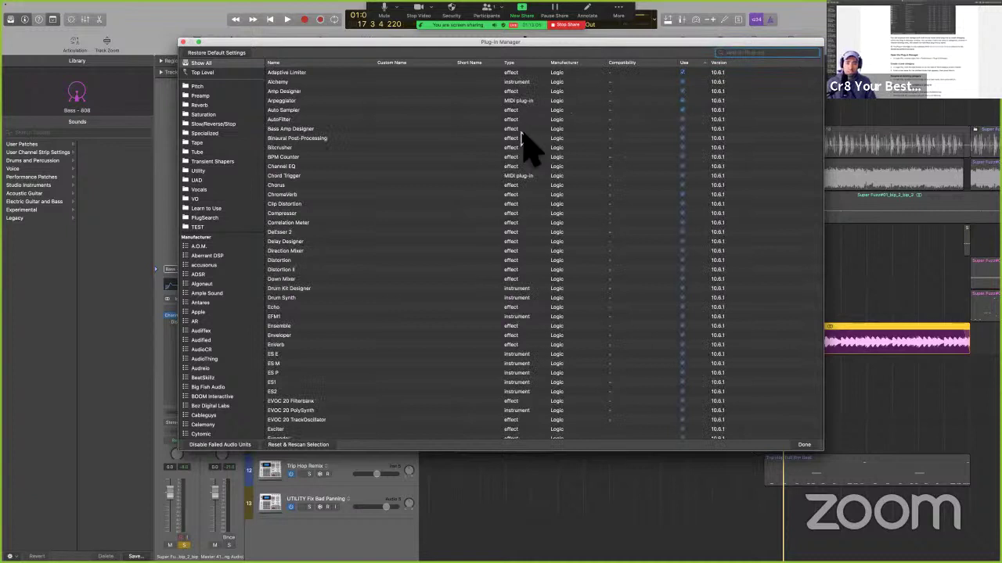
# Show the Top Level plug-ins, look through the whole list, and return to the start of the category list
pyautogui.click(202, 72)
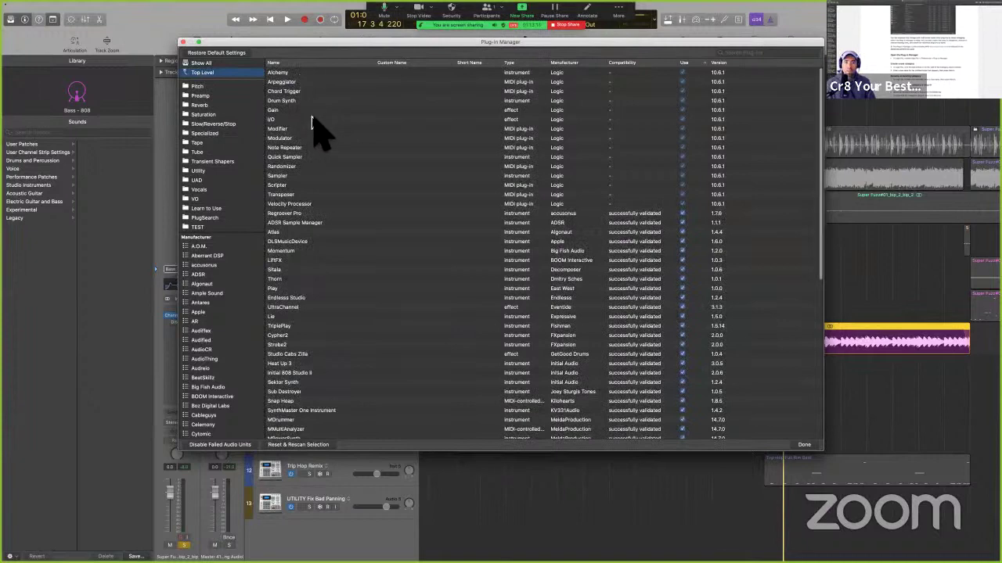
pyautogui.scroll(-3, 312, 121)
pyautogui.scroll(-5, 331, 251)
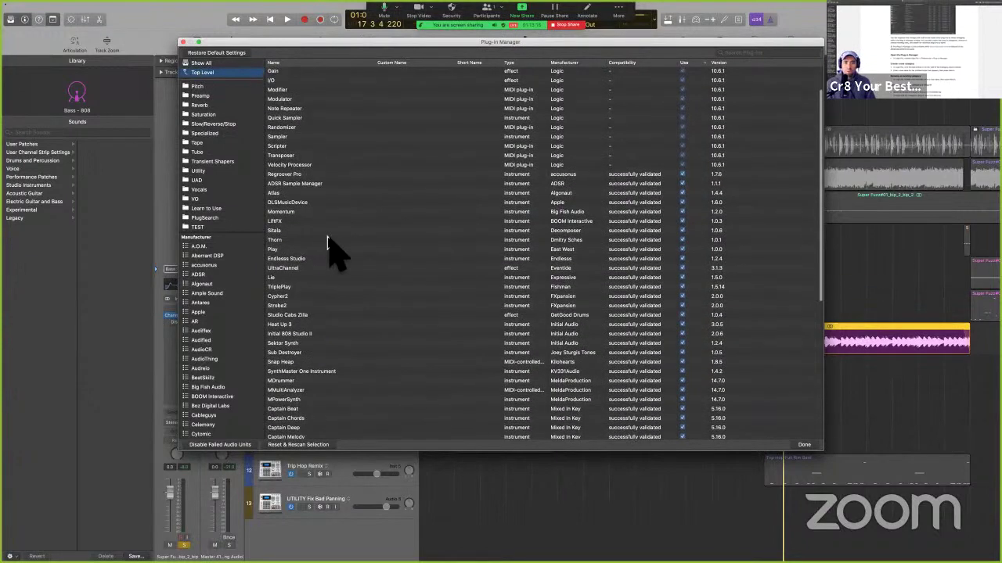
pyautogui.scroll(-15, 328, 242)
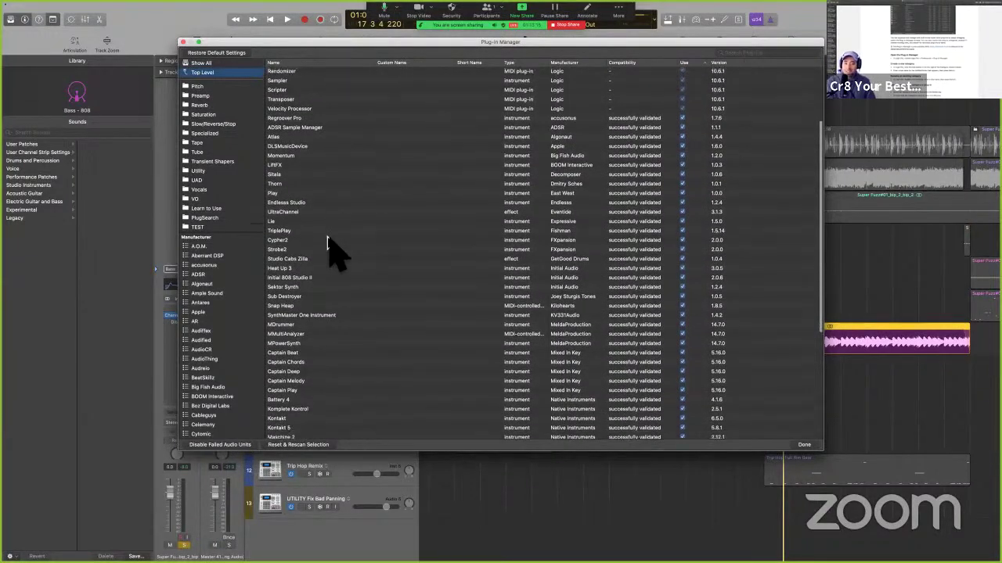
pyautogui.scroll(-2, 329, 243)
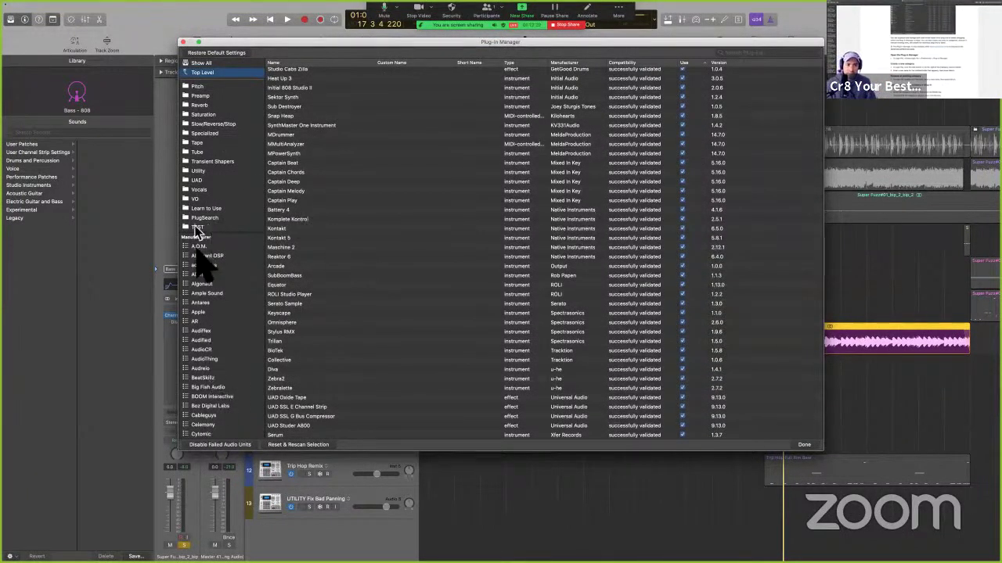
pyautogui.scroll(10, 204, 165)
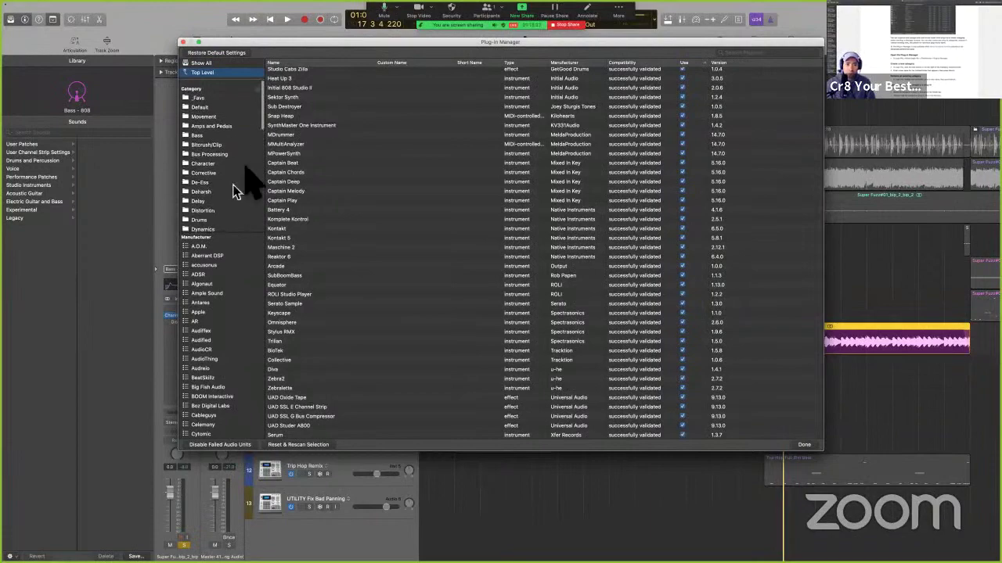
# Move the Plug-in Manager window slightly aside, then switch to the Logic Pro User Guide and review how to rename and remove categories
pyautogui.moveTo(403, 44); pyautogui.dragTo(455, 45)
pyautogui.hotkey('ctrl', 'Left')
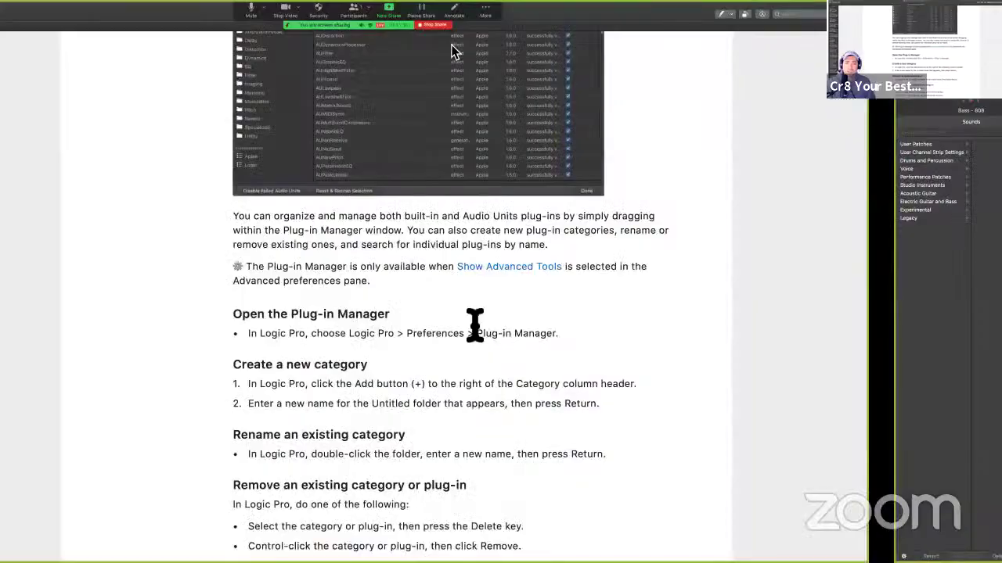
pyautogui.scroll(-2, 536, 444)
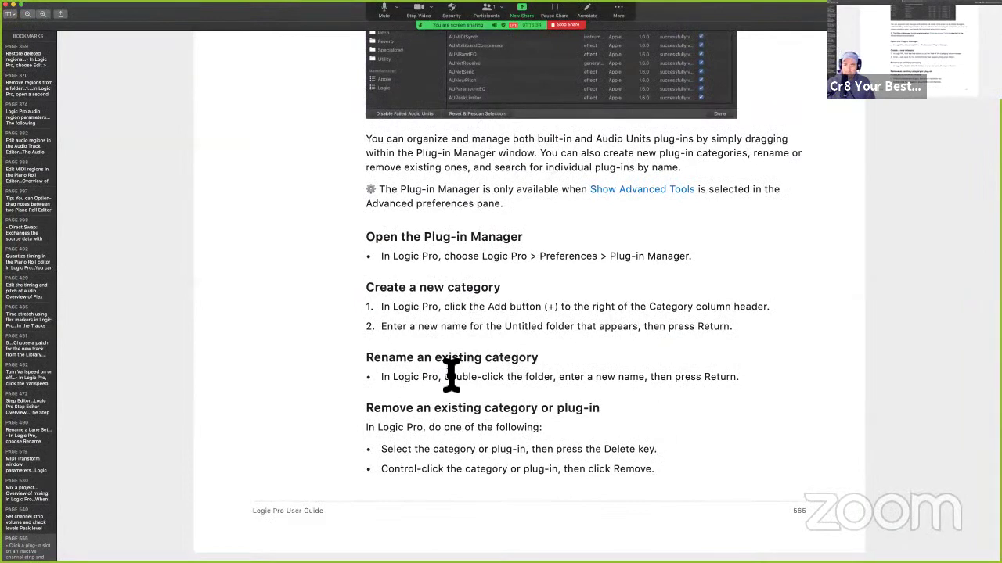
pyautogui.scroll(-3, 451, 376)
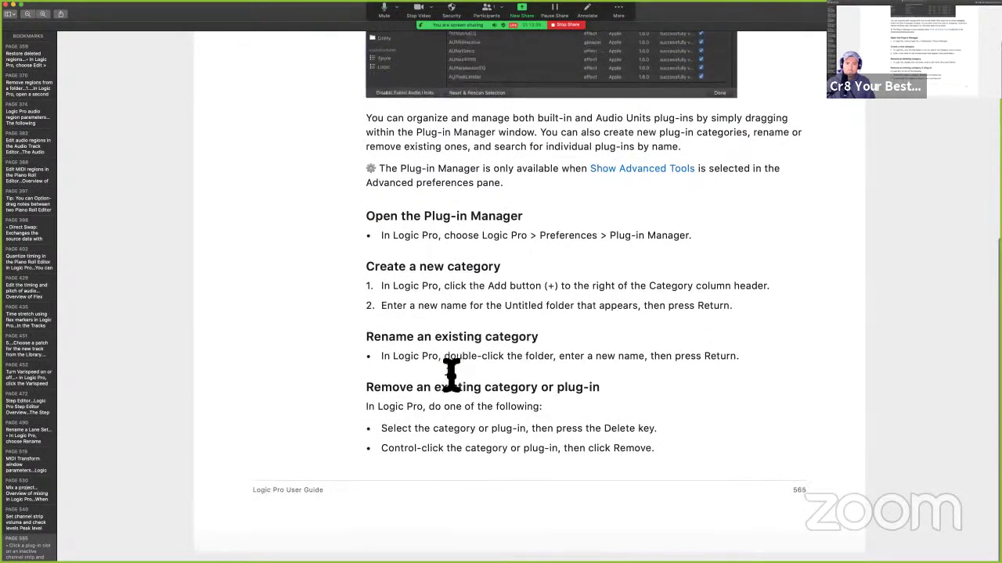
pyautogui.scroll(1, 452, 376)
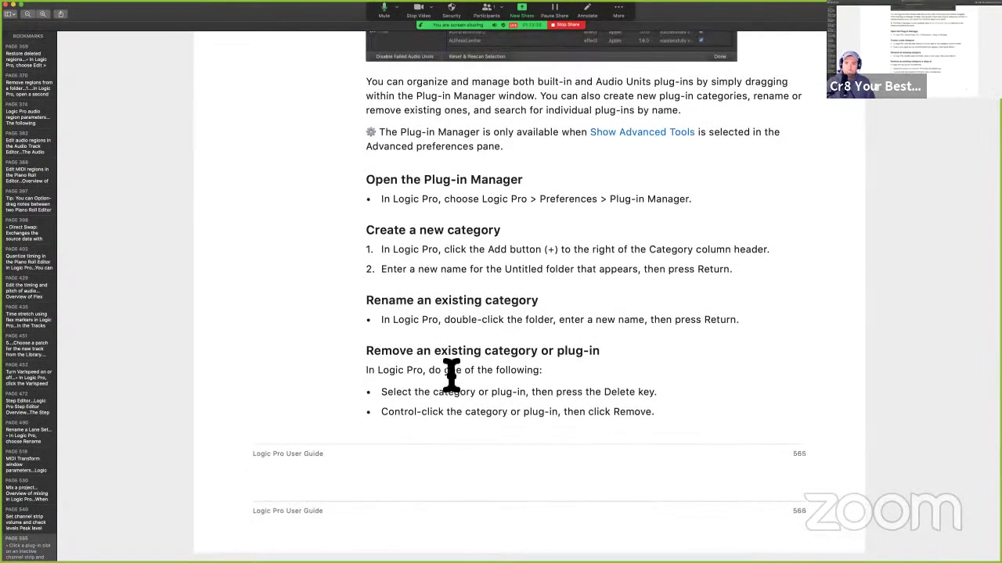
pyautogui.scroll(3, 451, 376)
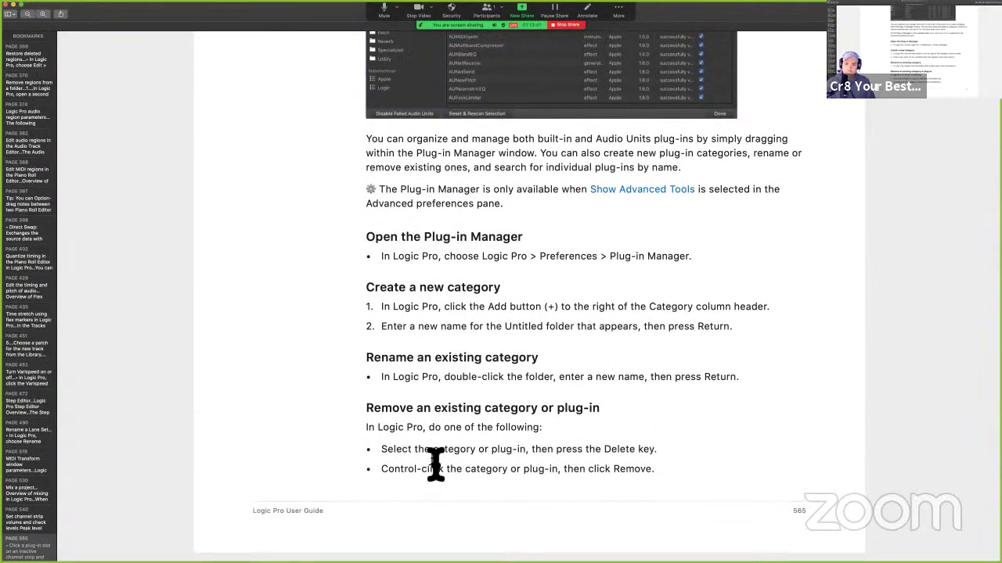
# Return to Logic Pro and remove the TEST category from the Plug-in Manager
pyautogui.hotkey('ctrl', 'Right')
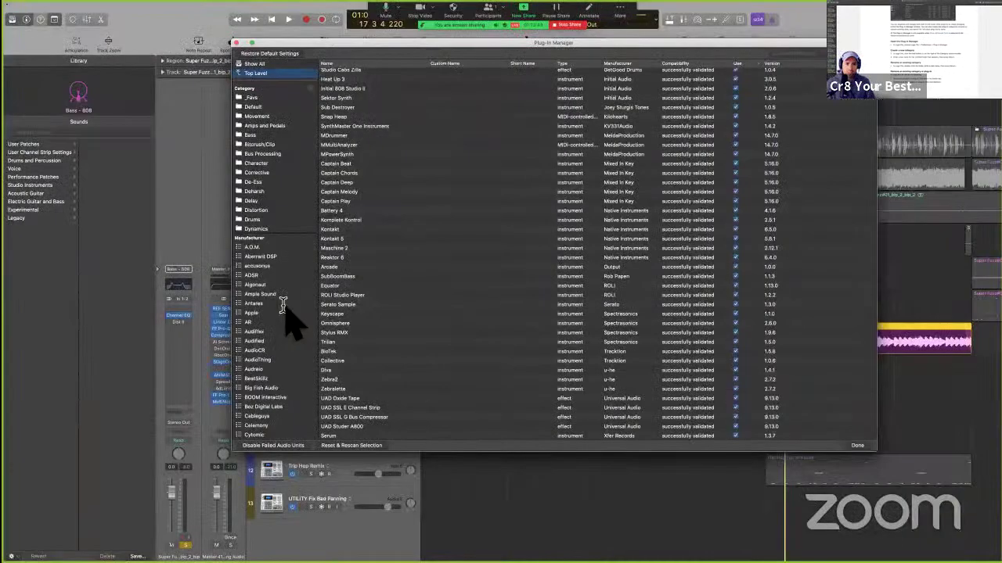
pyautogui.scroll(-5, 271, 207)
pyautogui.scroll(-8, 266, 235)
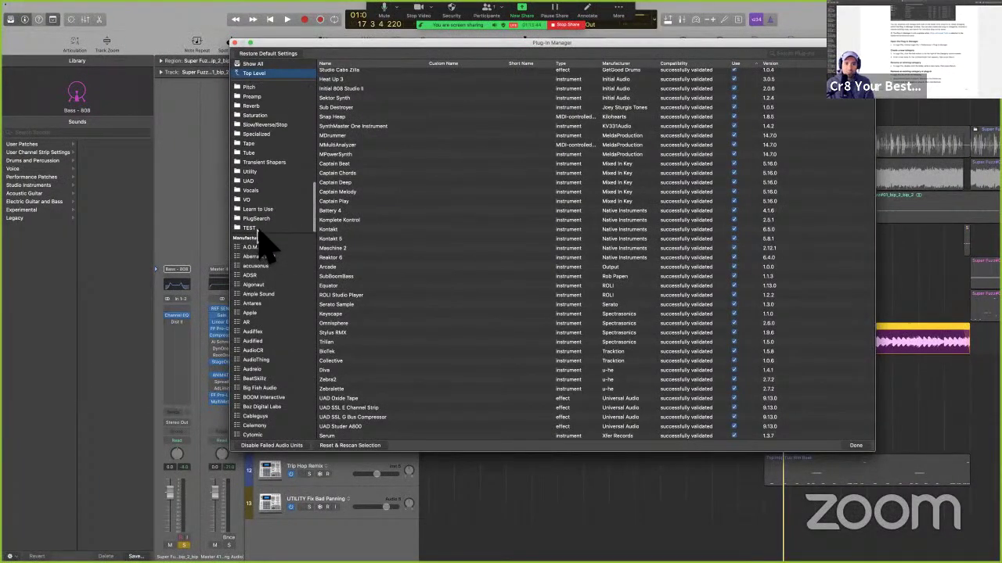
pyautogui.click(250, 228)
pyautogui.rightClick(264, 229)
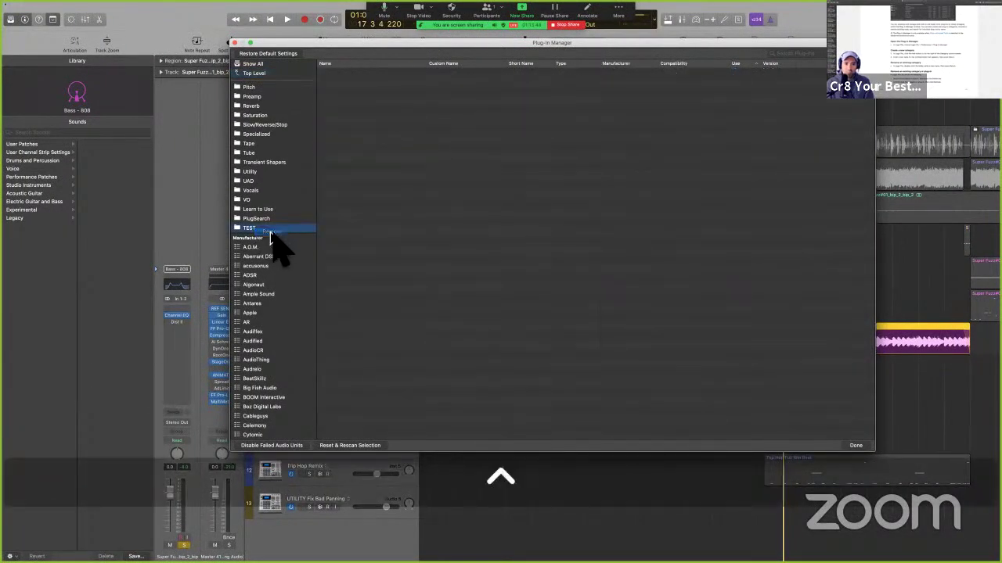
pyautogui.click(270, 234)
# Open the PlugSearch category, select every listed plug-in, and assign the selection to PlugSearch
pyautogui.hotkey('ctrl', 'Left')
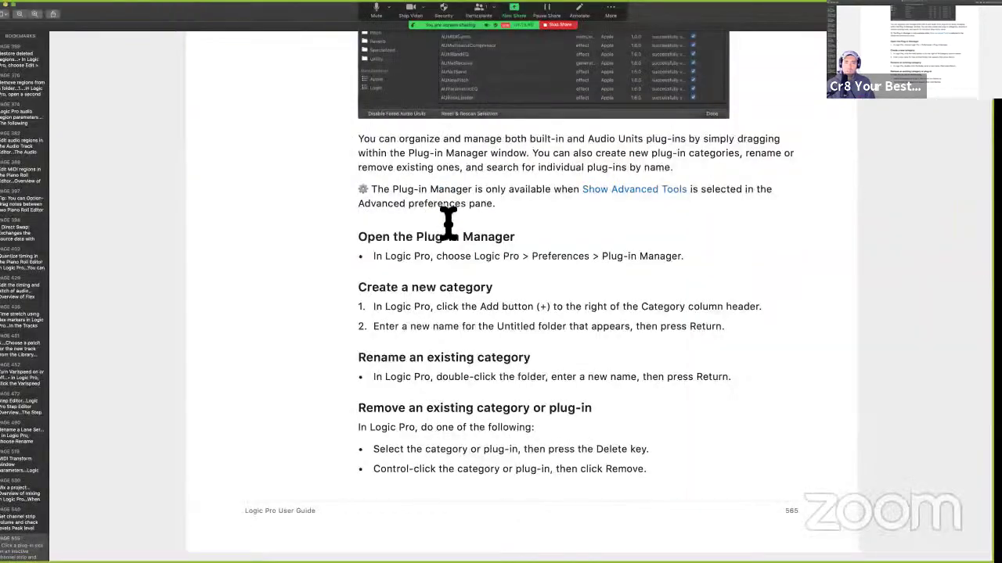
pyautogui.hotkey('ctrl', 'Right')
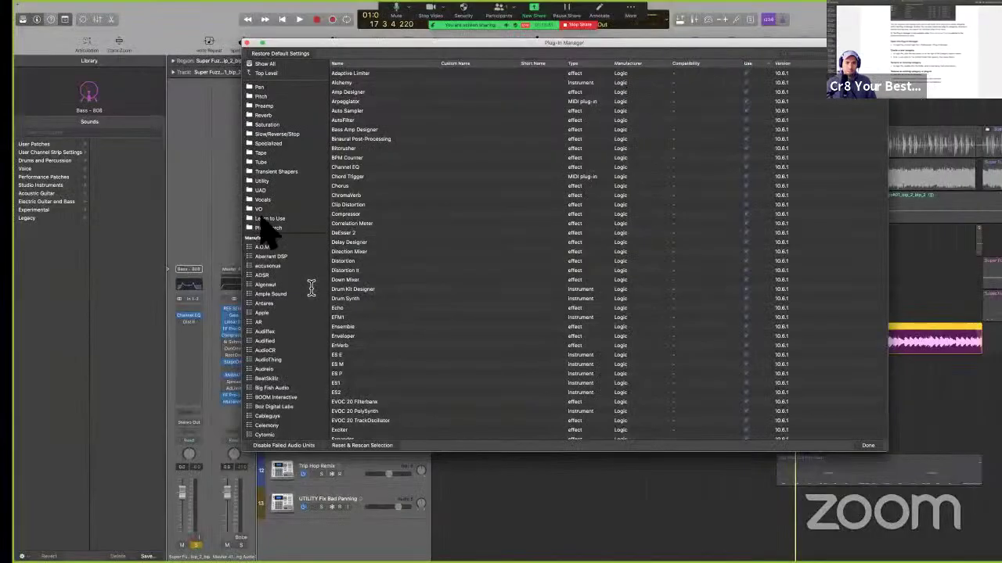
pyautogui.click(267, 228)
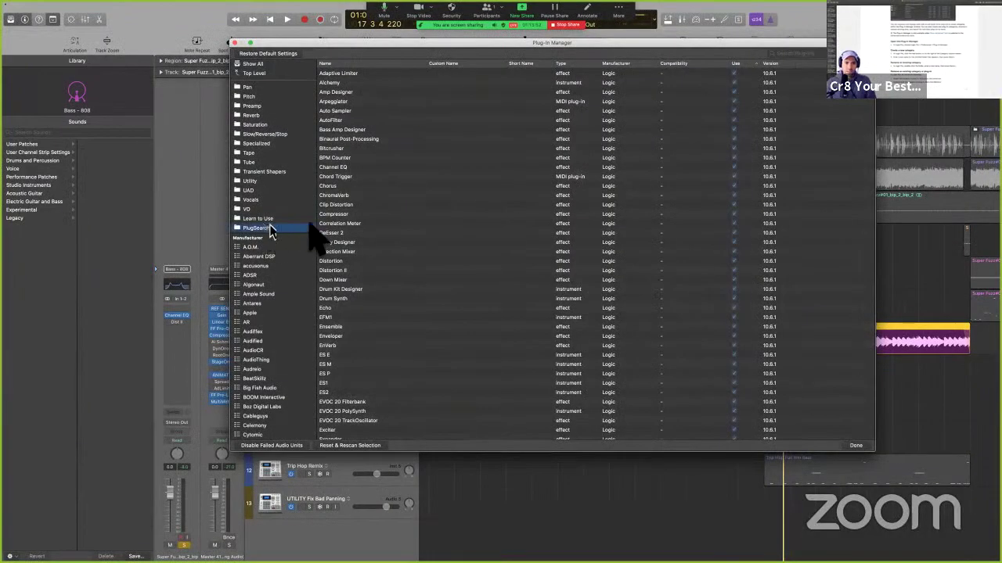
pyautogui.click(366, 242)
pyautogui.press('super+a')
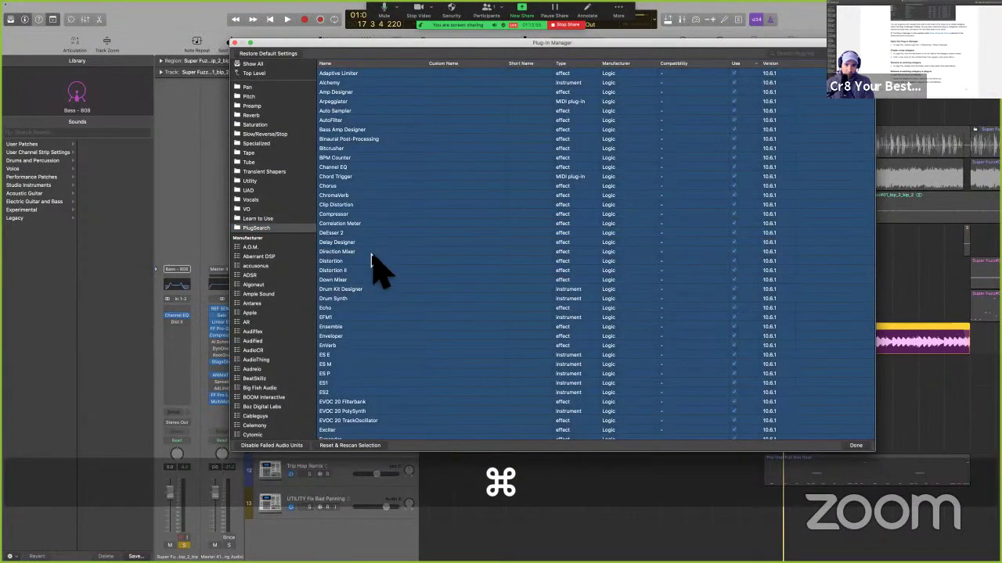
pyautogui.moveTo(372, 258); pyautogui.dragTo(265, 228)
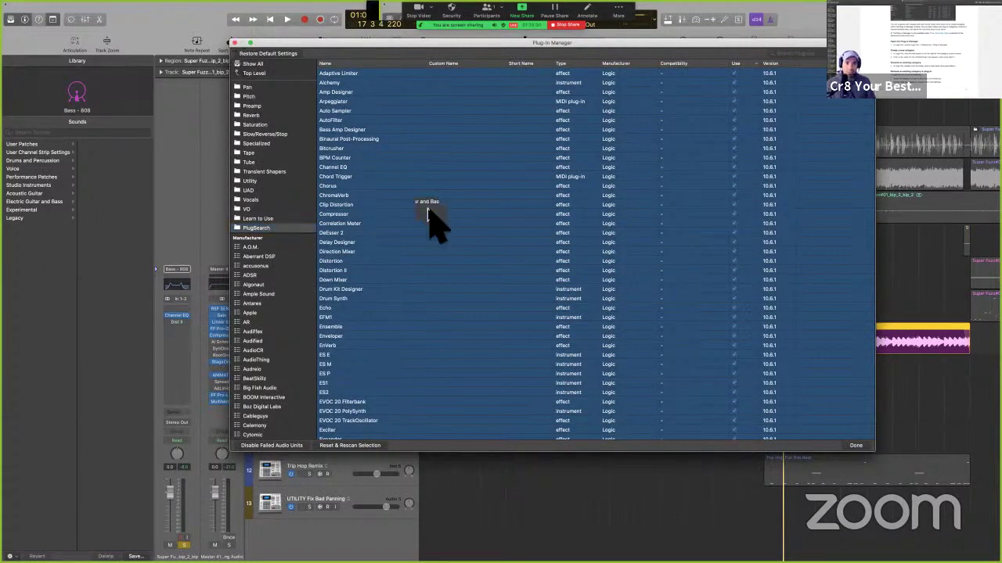
# Read the user guide's section on searching plug-ins by name, and search Logic Pro's Plug-in Manager for "compressor"
pyautogui.hotkey('ctrl', 'Left')
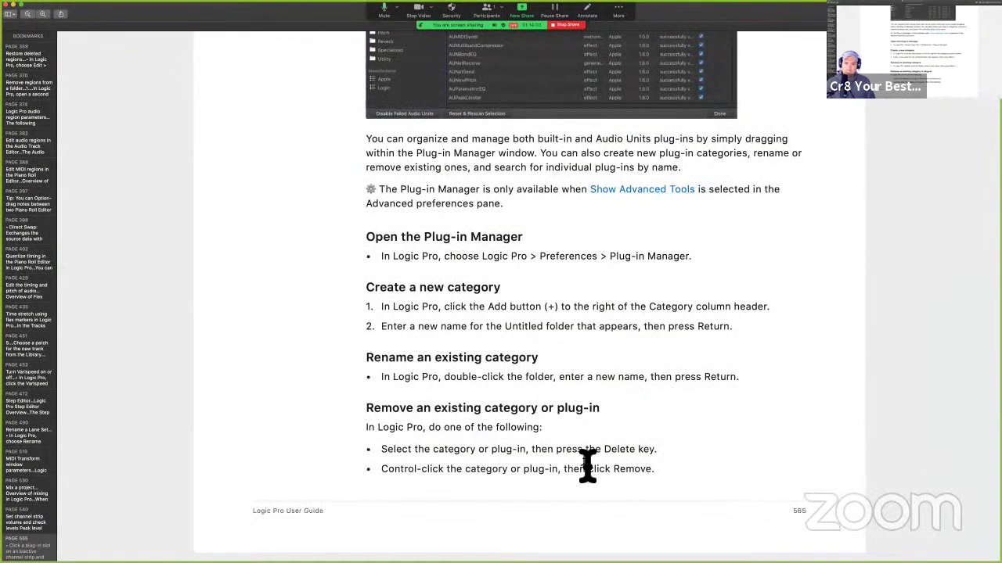
pyautogui.scroll(-10, 588, 425)
pyautogui.scroll(4, 593, 435)
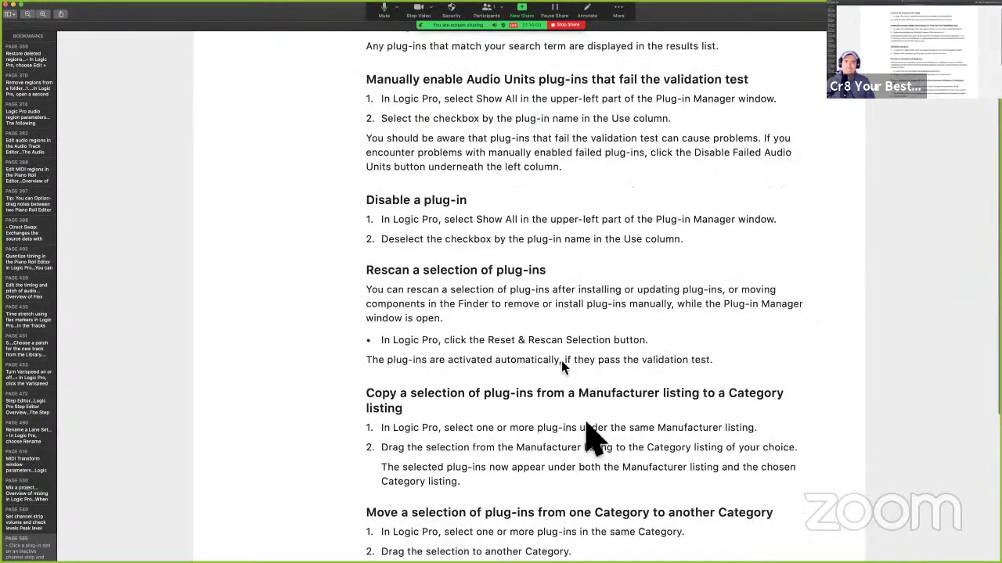
pyautogui.scroll(3, 592, 438)
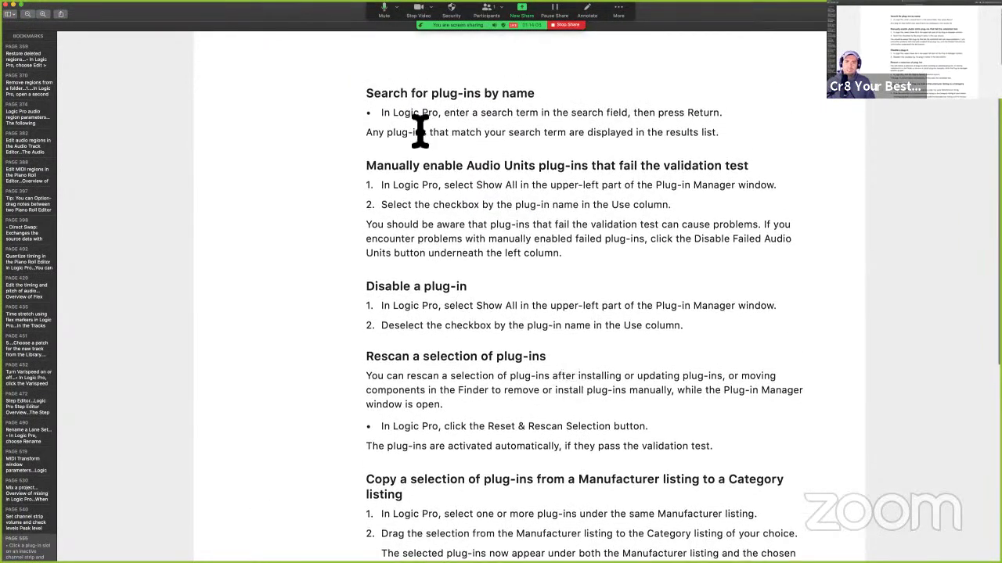
pyautogui.moveTo(462, 114); pyautogui.dragTo(642, 117)
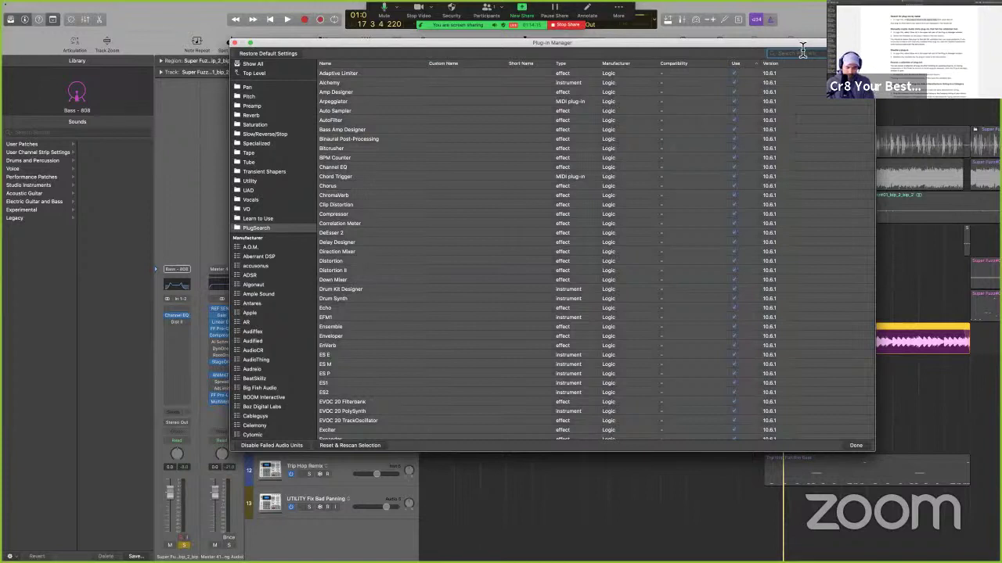
pyautogui.write('compressor')
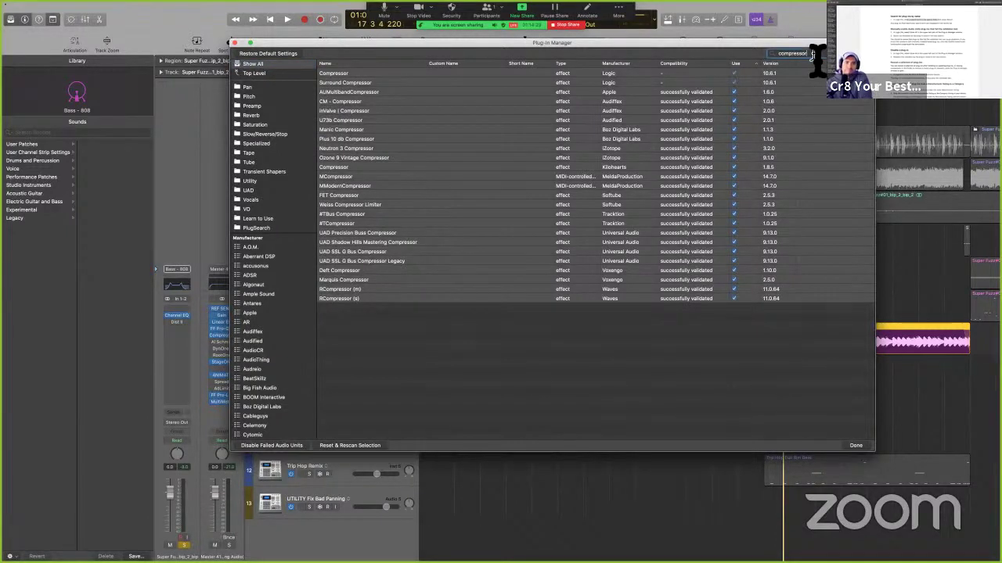
# Shorten the Plug-in Manager search term to "comp" and check the user guide's sections on enabling and disabling plug-ins
pyautogui.press('BackSpace')
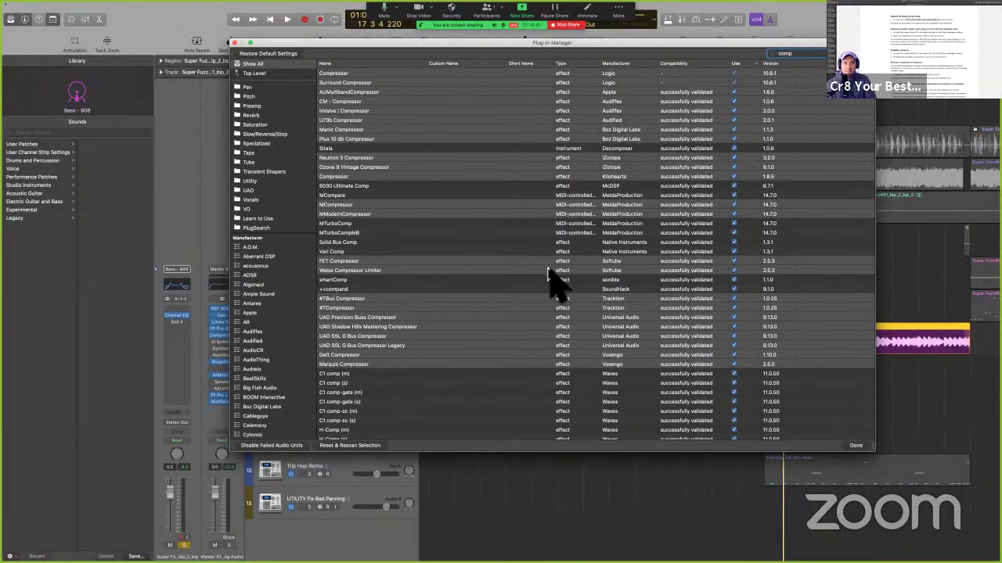
pyautogui.hotkey('ctrl', 'Left')
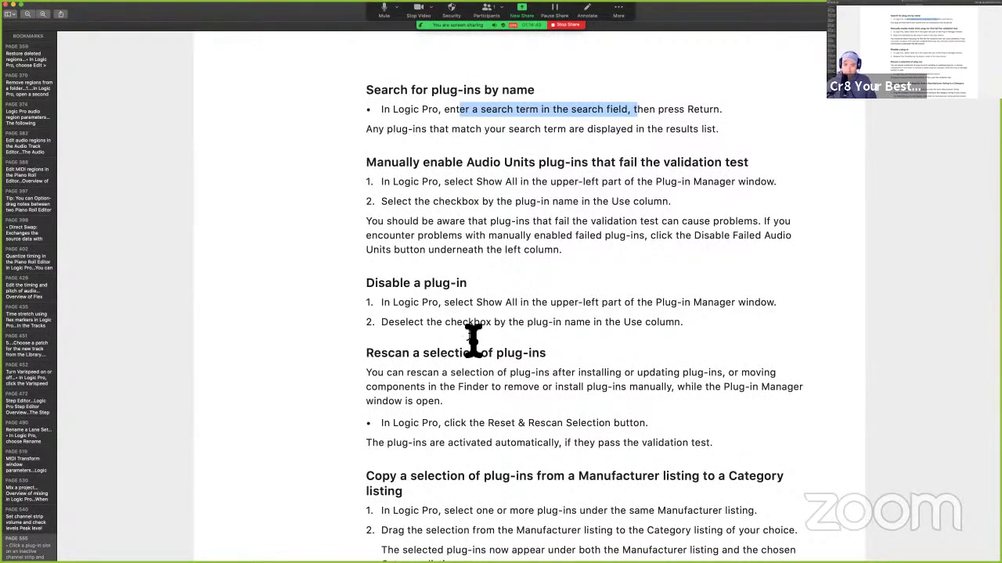
pyautogui.hotkey('ctrl', 'Right')
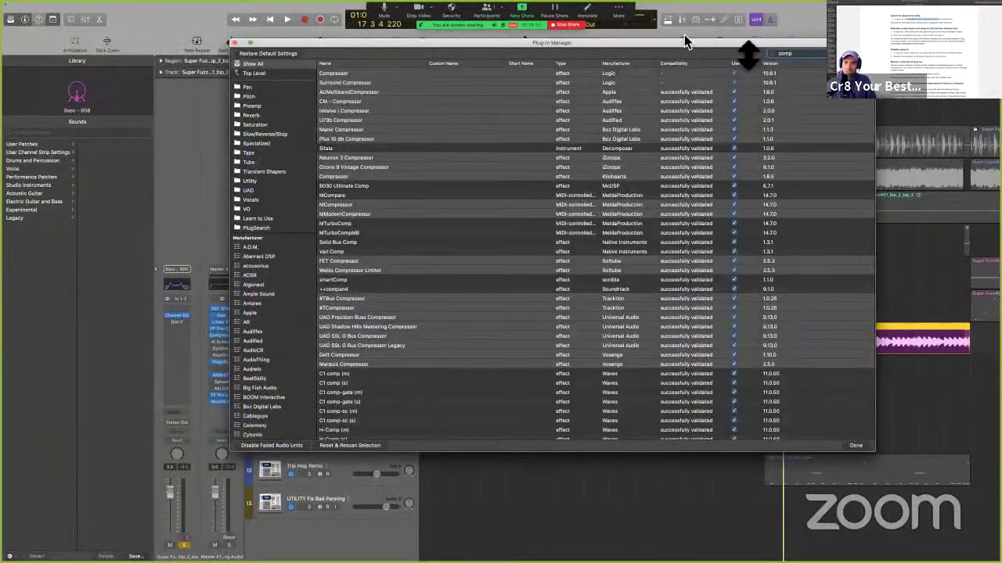
# Clear the plug-in search, show all plug-ins, and select Ozone Imager among the disabled ones
pyautogui.press('BackSpace')
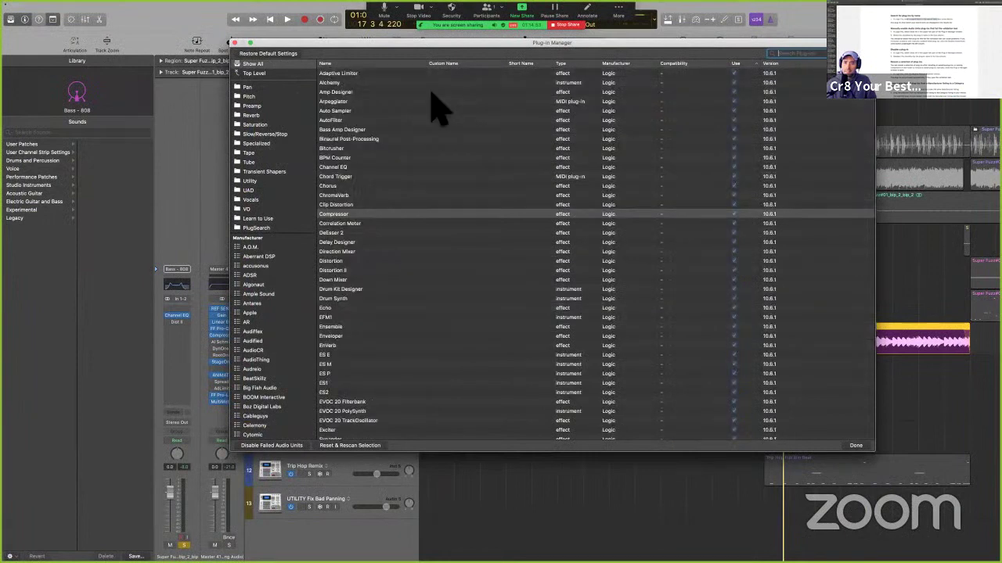
pyautogui.click(290, 64)
pyautogui.scroll(-10, 611, 305)
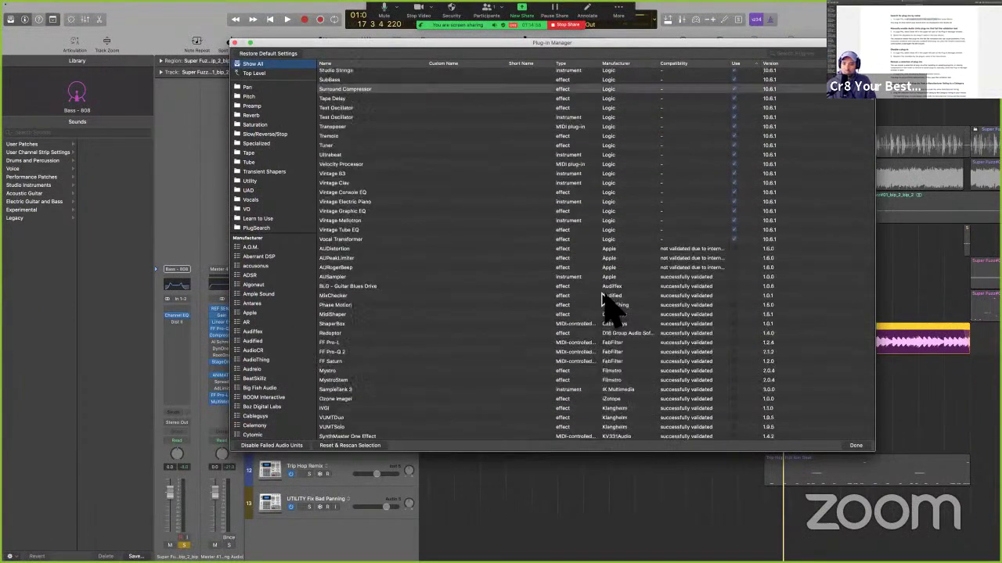
pyautogui.click(626, 272)
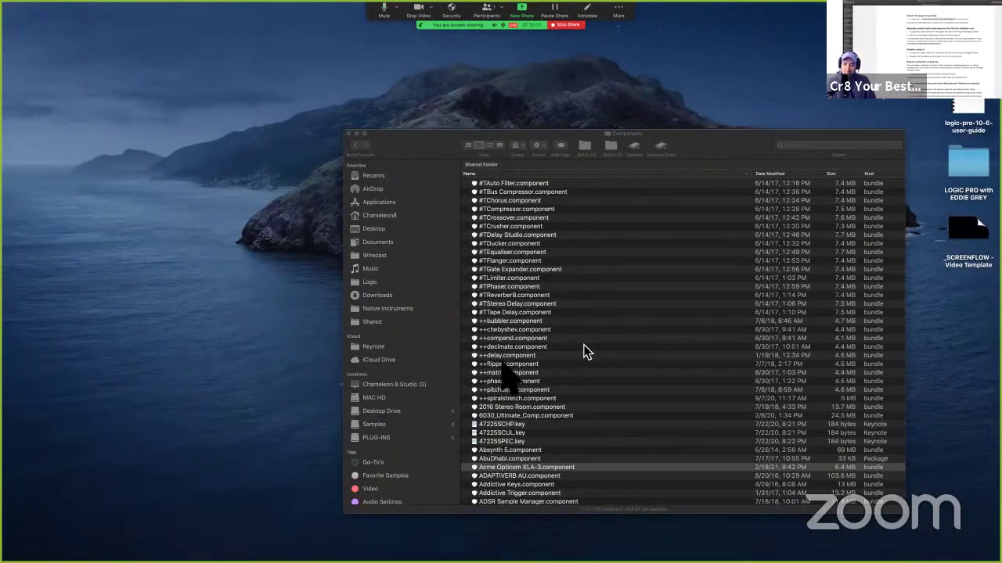
# Switch to the Logic Pro User Guide and read the section on rescanning a selection of plug-ins
pyautogui.hotkey('ctrl', 'Left')
pyautogui.hotkey('ctrl', 'Left')
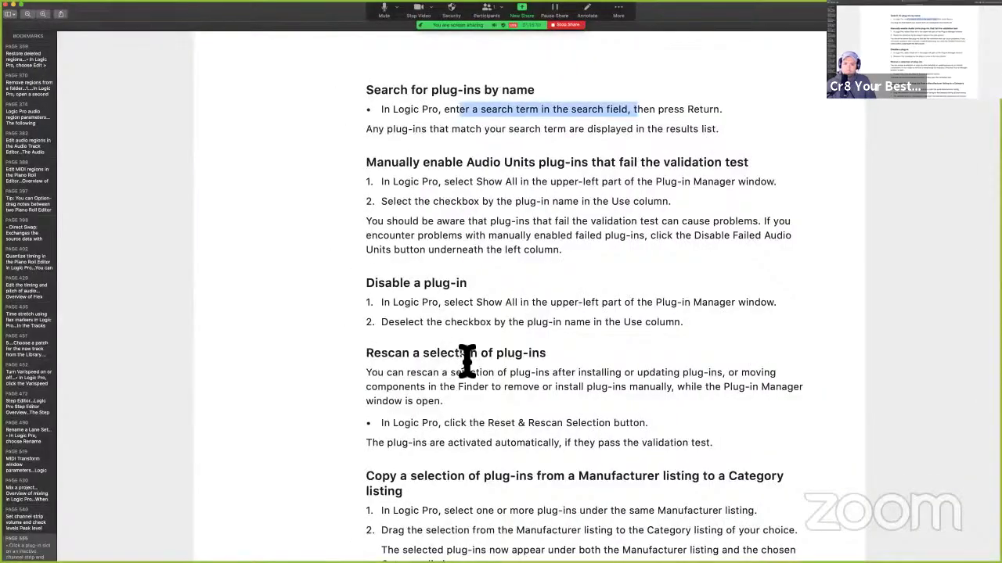
pyautogui.scroll(-5, 467, 361)
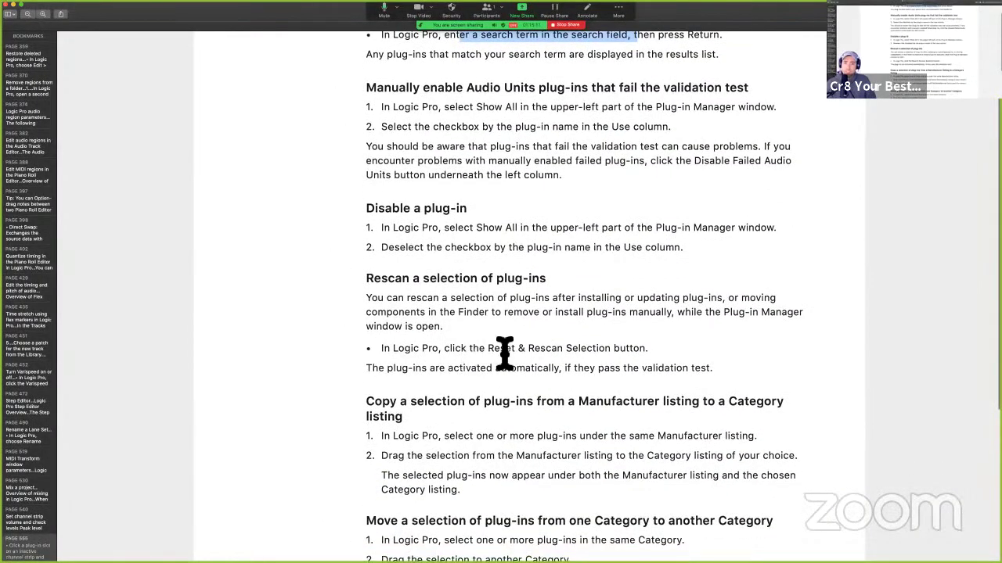
pyautogui.moveTo(490, 347); pyautogui.dragTo(635, 346)
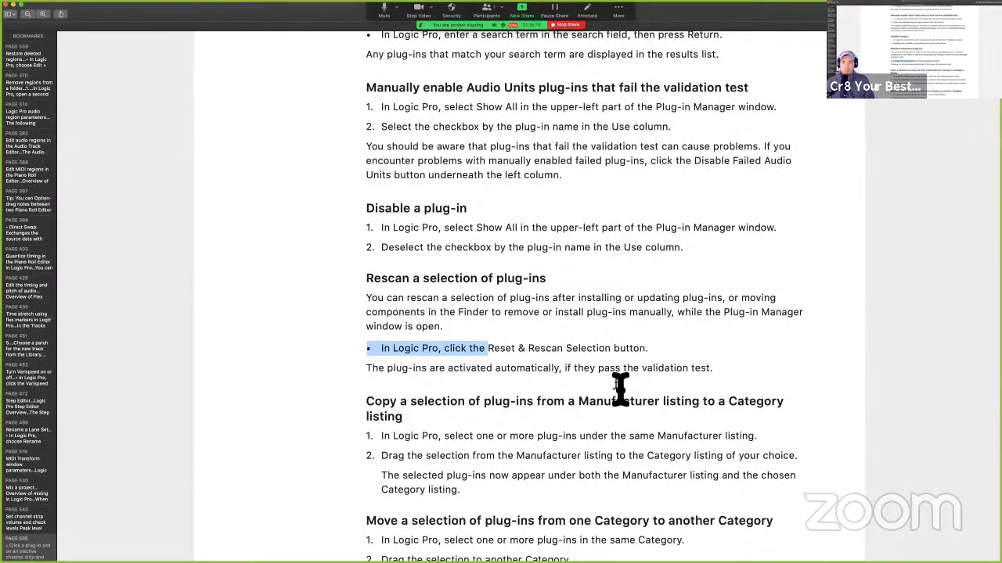
# Return to Logic Pro's Plug-in Manager and examine the compatibility status of accusonus ERA-D and Apple's AU plug-ins
pyautogui.hotkey('ctrl', 'Right')
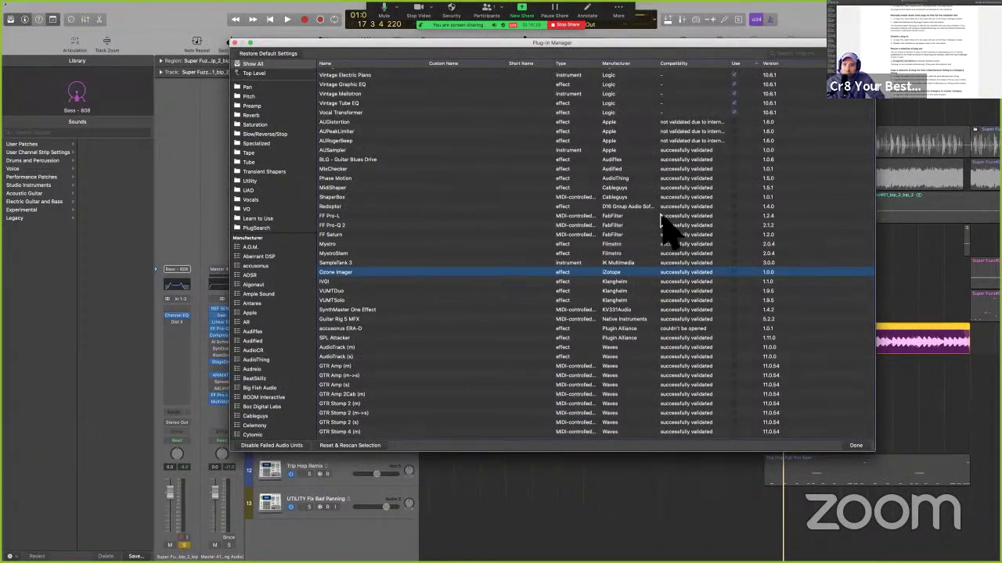
pyautogui.click(662, 329)
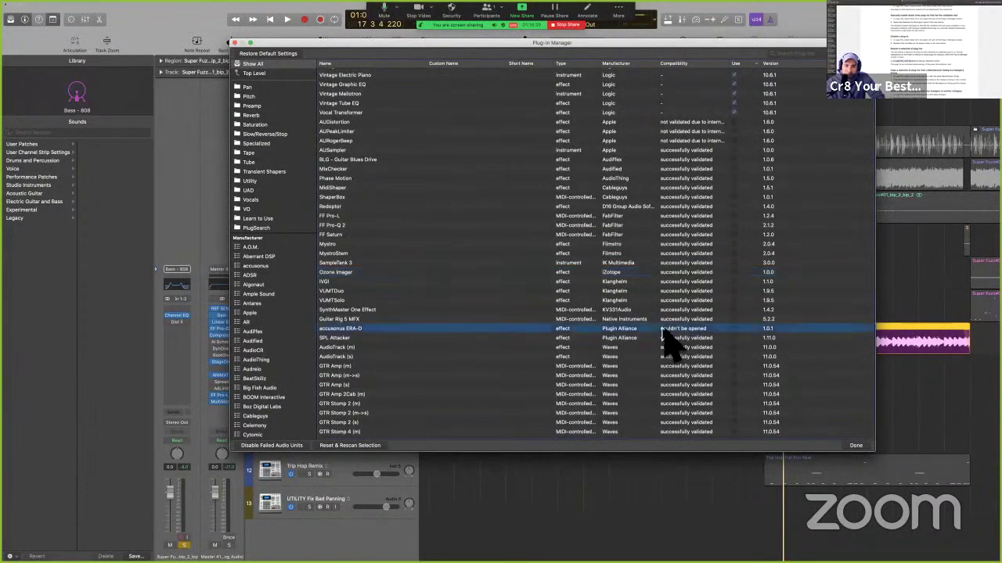
pyautogui.scroll(-1, 663, 328)
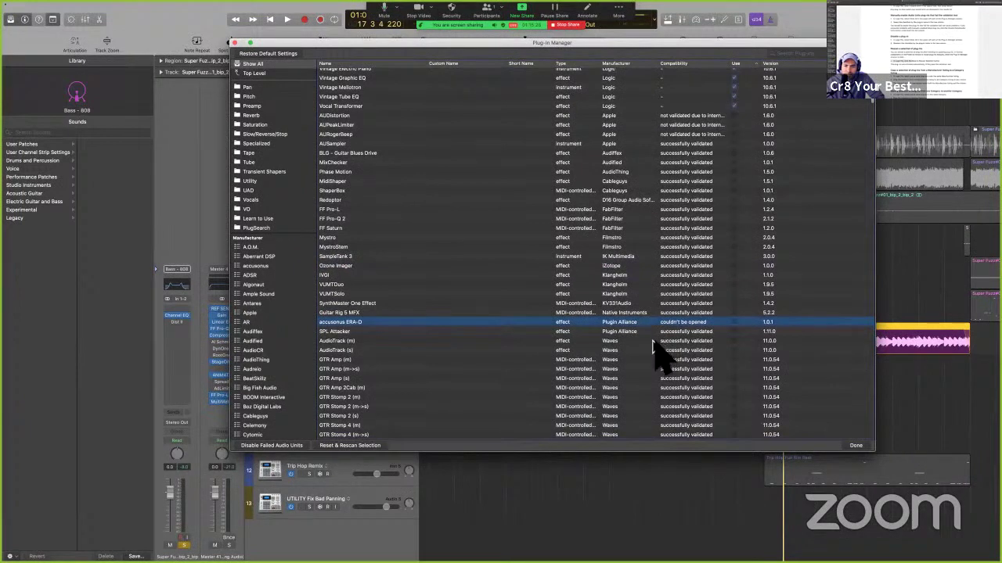
pyautogui.click(703, 135)
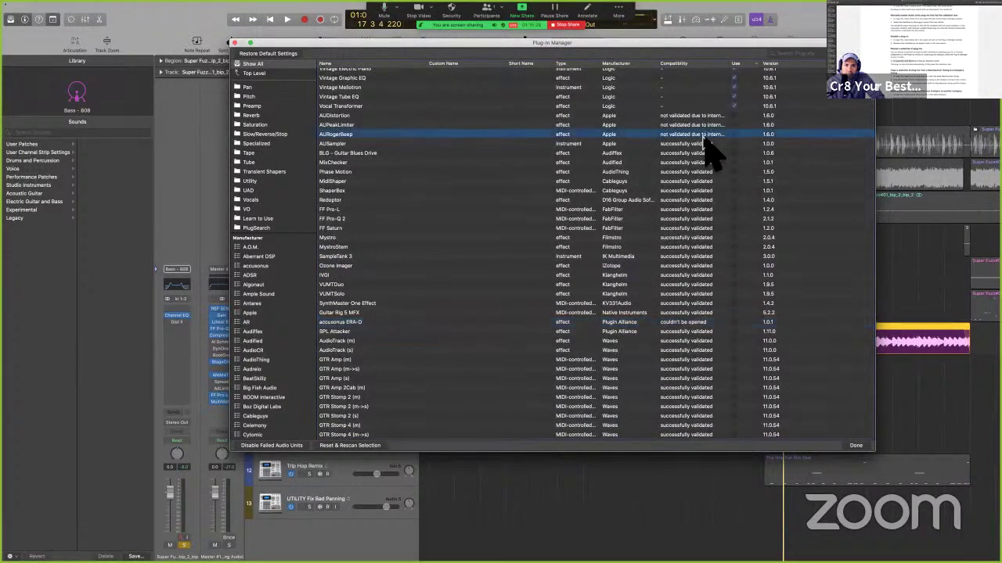
pyautogui.scroll(-1, 671, 145)
pyautogui.click(668, 119)
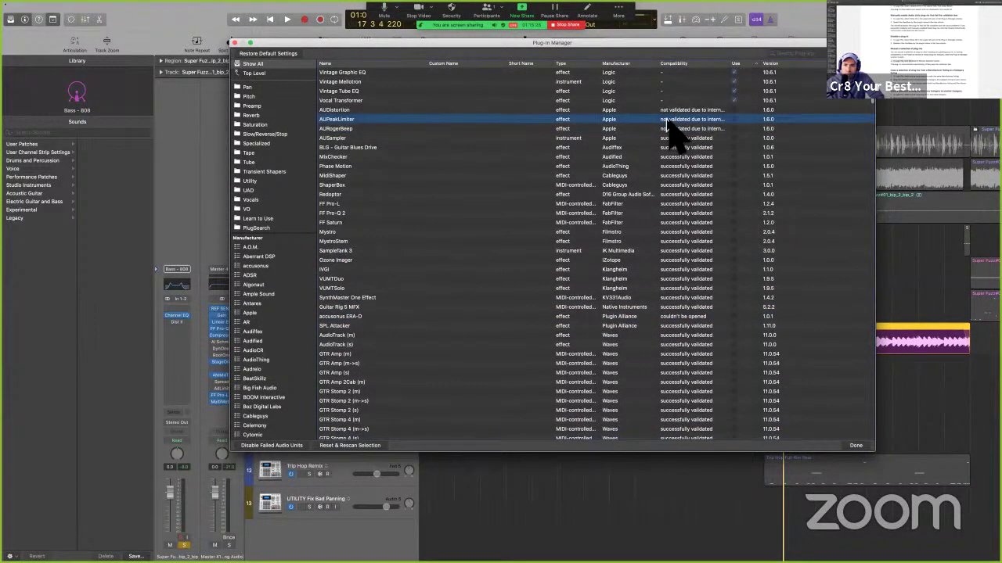
pyautogui.click(493, 138)
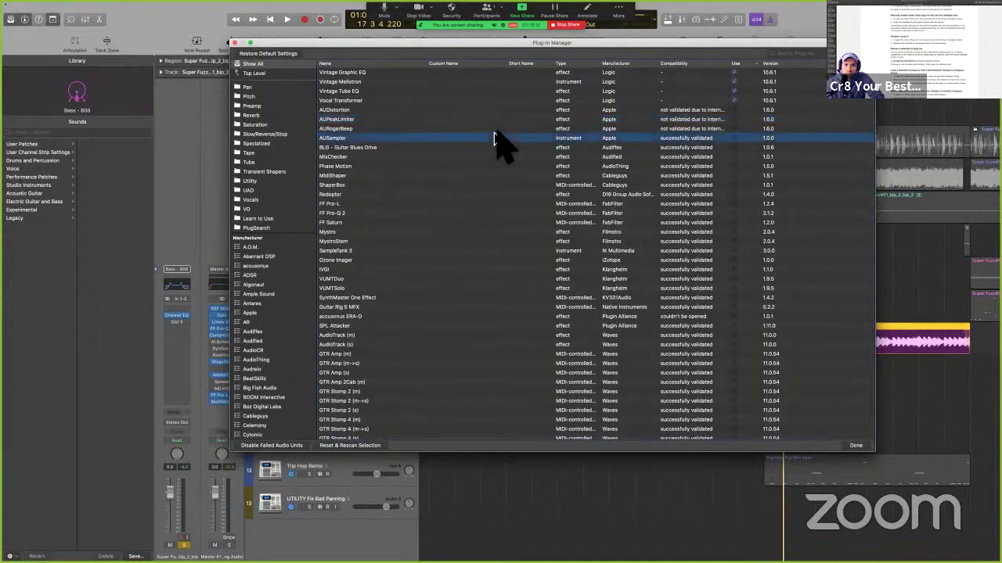
pyautogui.click(493, 131)
# Look through the rest of the disabled plug-ins for validation problems and select accusonus ERA-D
pyautogui.scroll(-4, 494, 138)
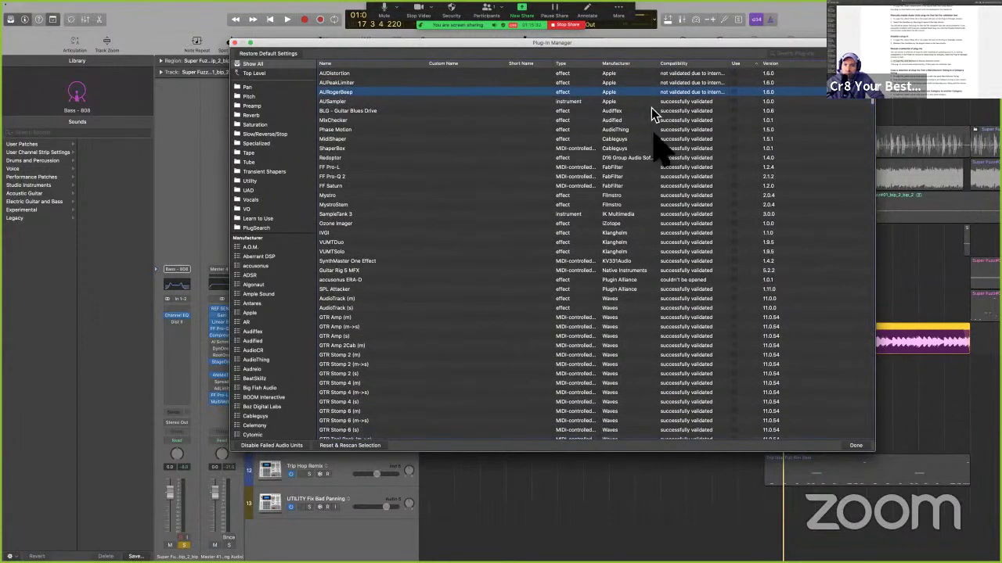
pyautogui.scroll(-10, 658, 157)
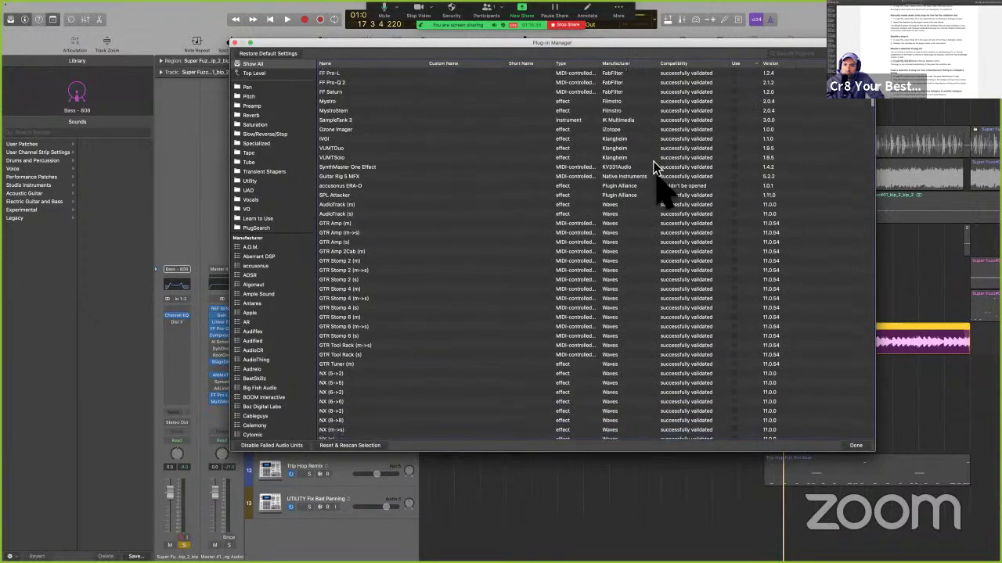
pyautogui.click(656, 185)
pyautogui.click(656, 195)
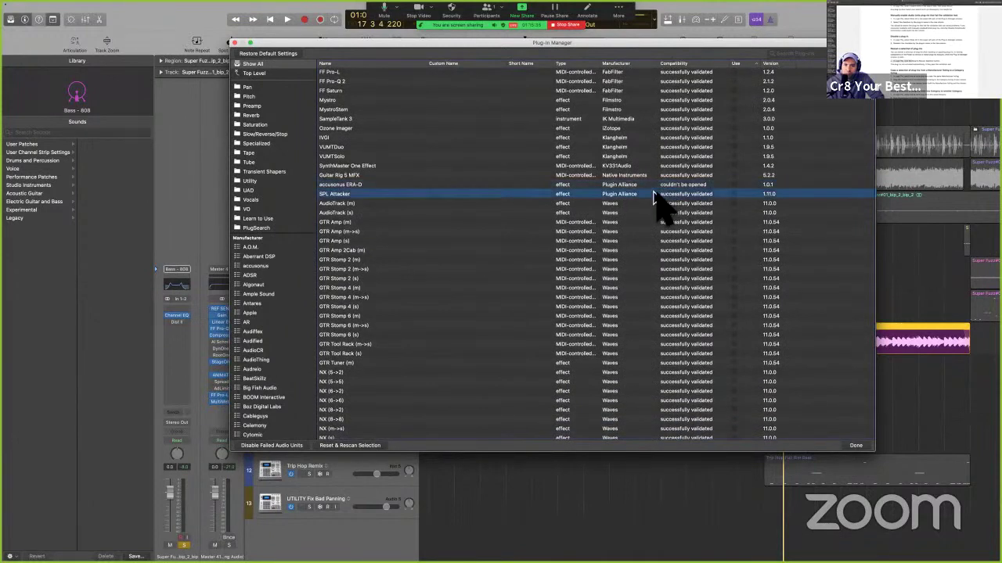
pyautogui.scroll(-20, 655, 263)
pyautogui.click(655, 270)
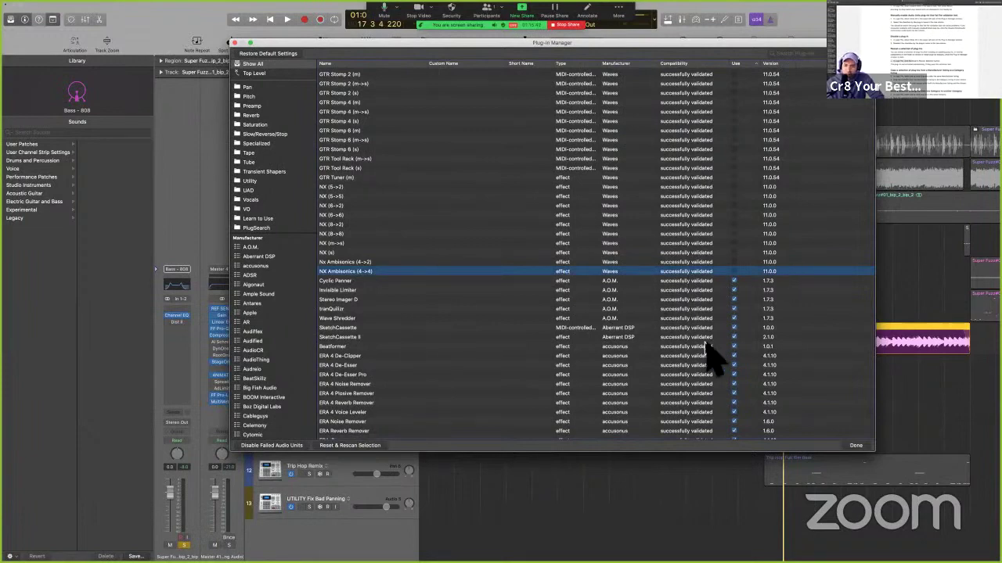
pyautogui.scroll(-2, 709, 357)
pyautogui.scroll(12, 709, 356)
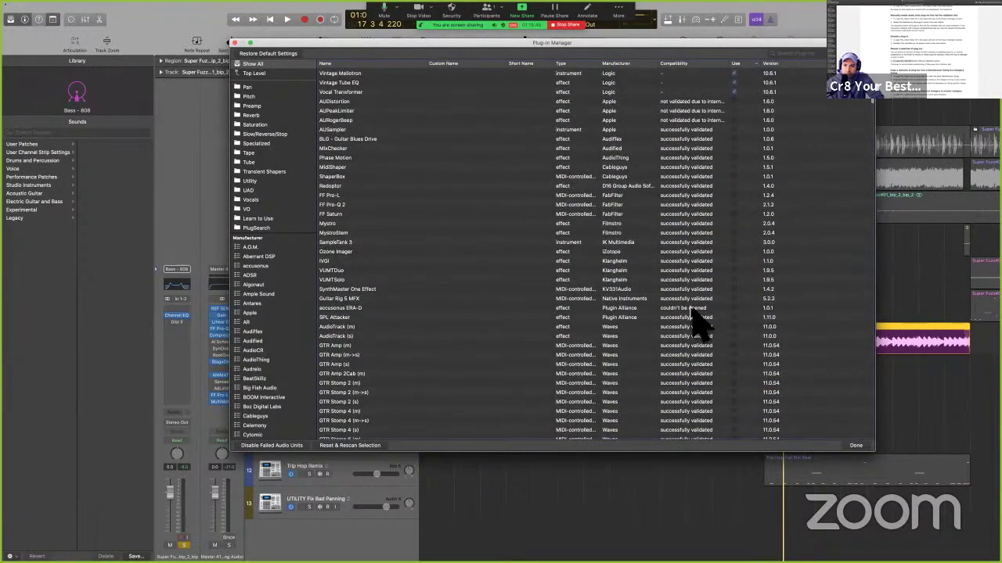
pyautogui.click(690, 308)
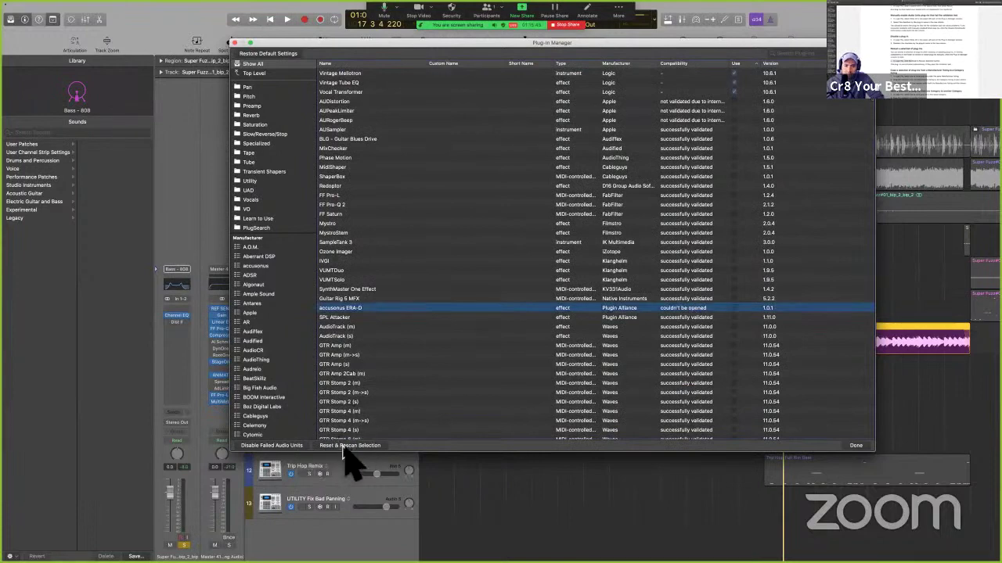
# Switch to the user guide and read how to copy plug-ins from a Manufacturer listing to a Category listing
pyautogui.hotkey('ctrl', 'Left')
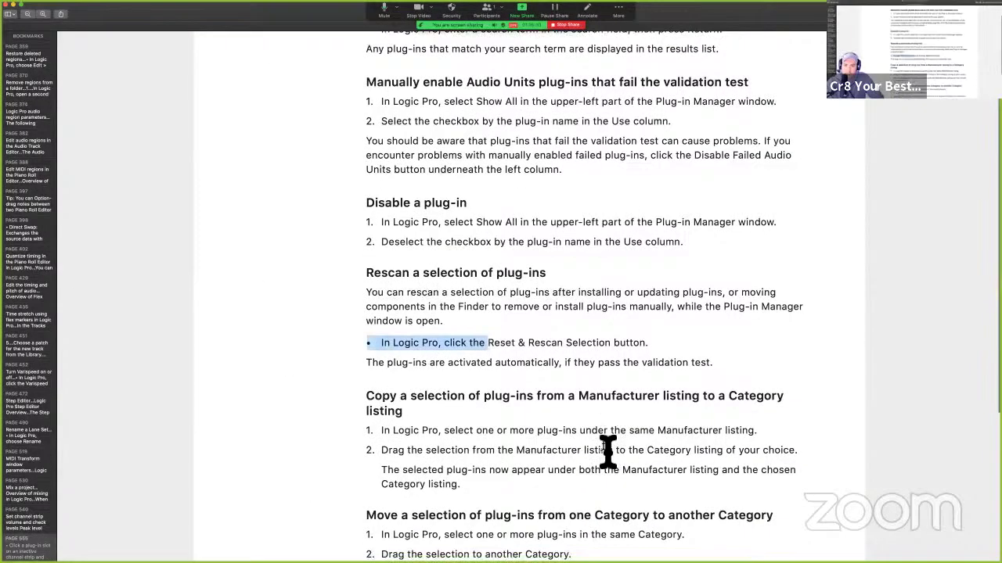
pyautogui.scroll(-3, 608, 452)
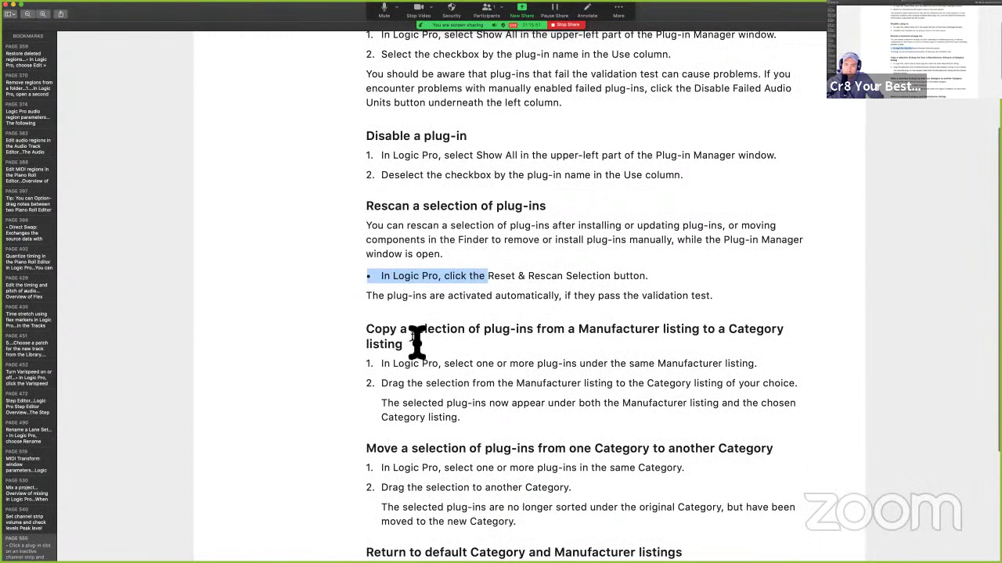
pyautogui.click(417, 342)
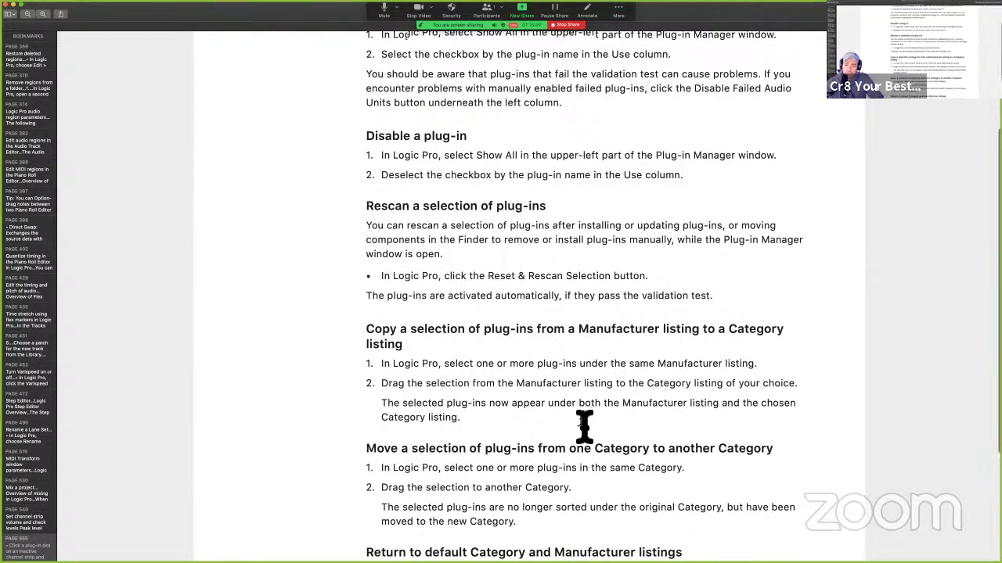
pyautogui.scroll(-3, 584, 425)
# Return to Logic Pro's Plug-in Manager, open the Specialized category, and select the Wave Box plug-in
pyautogui.hotkey('ctrl', 'Right')
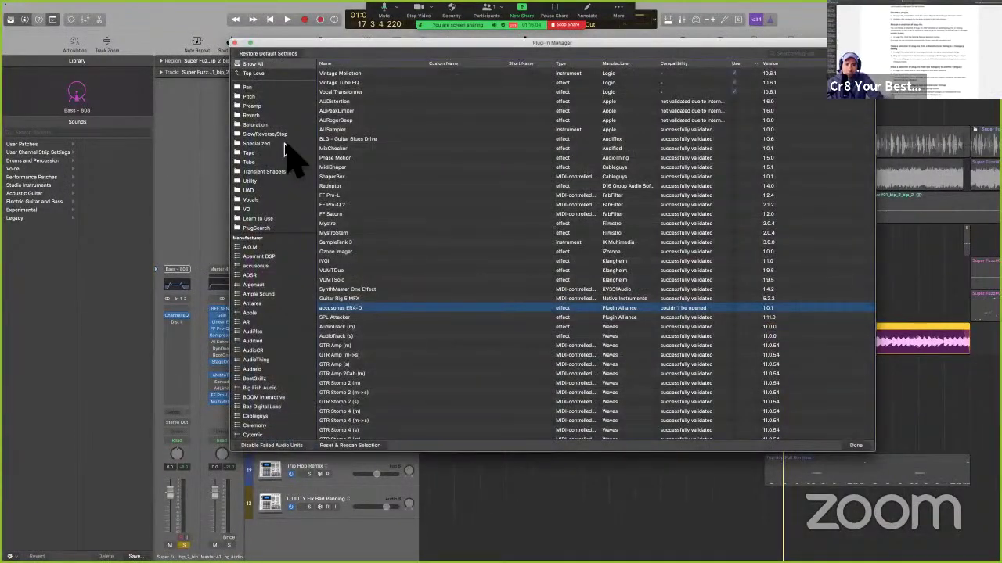
pyautogui.click(284, 144)
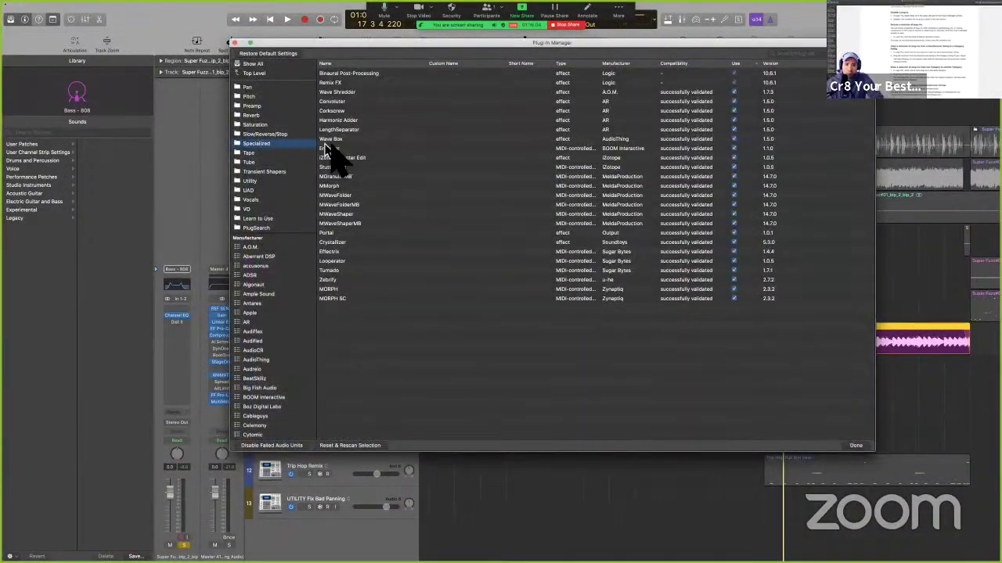
pyautogui.click(336, 140)
pyautogui.moveTo(338, 149)
pyautogui.mouseDown()
pyautogui.moveTo(290, 152)
pyautogui.moveTo(285, 140)
pyautogui.moveTo(354, 156)
pyautogui.moveTo(345, 141)
pyautogui.mouseUp()
pyautogui.scroll(-1, 289, 204)
pyautogui.scroll(1, 288, 210)
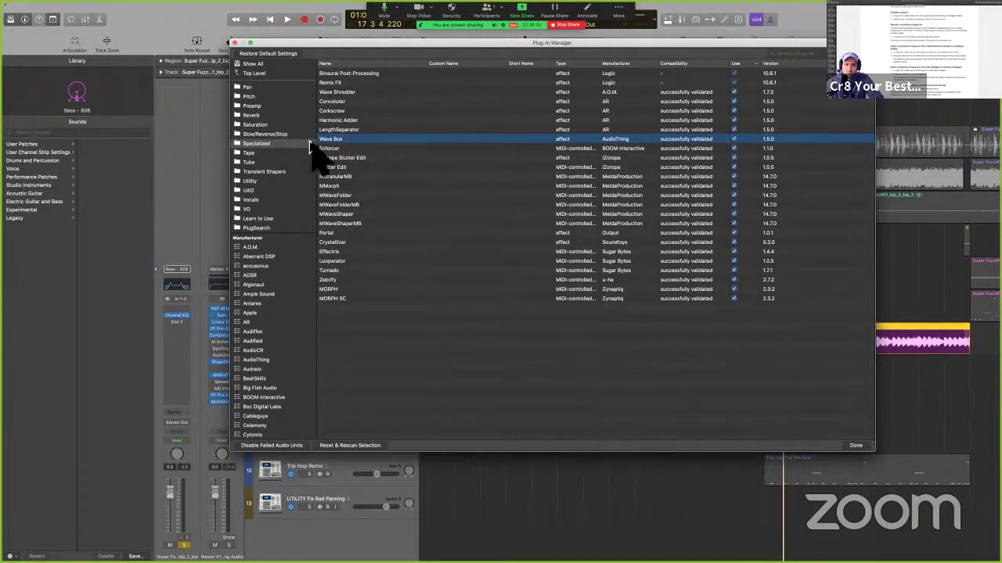
# Move the Filterjam plug-in from the _Favs category to Default and back to _Favs
pyautogui.scroll(5, 311, 149)
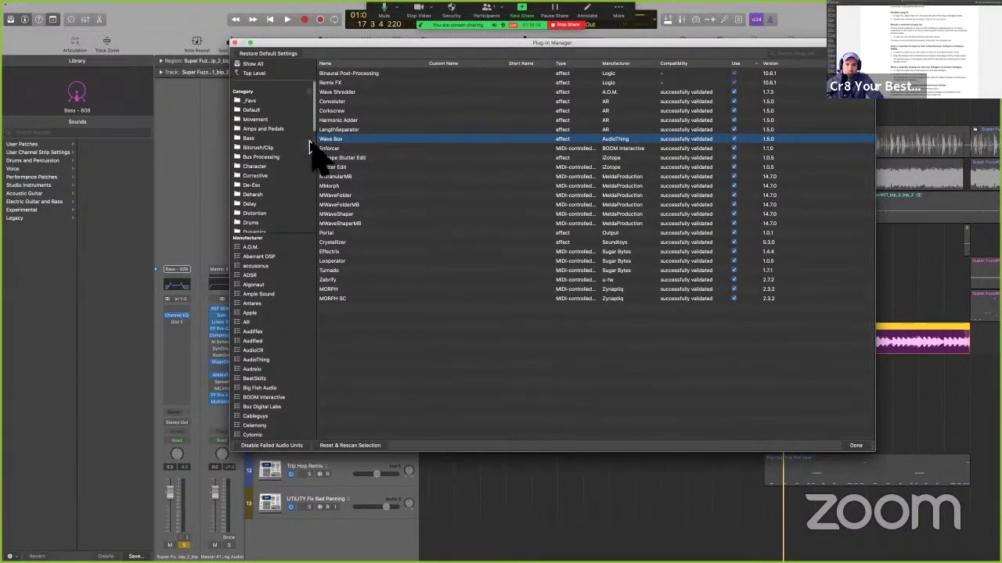
pyautogui.click(284, 98)
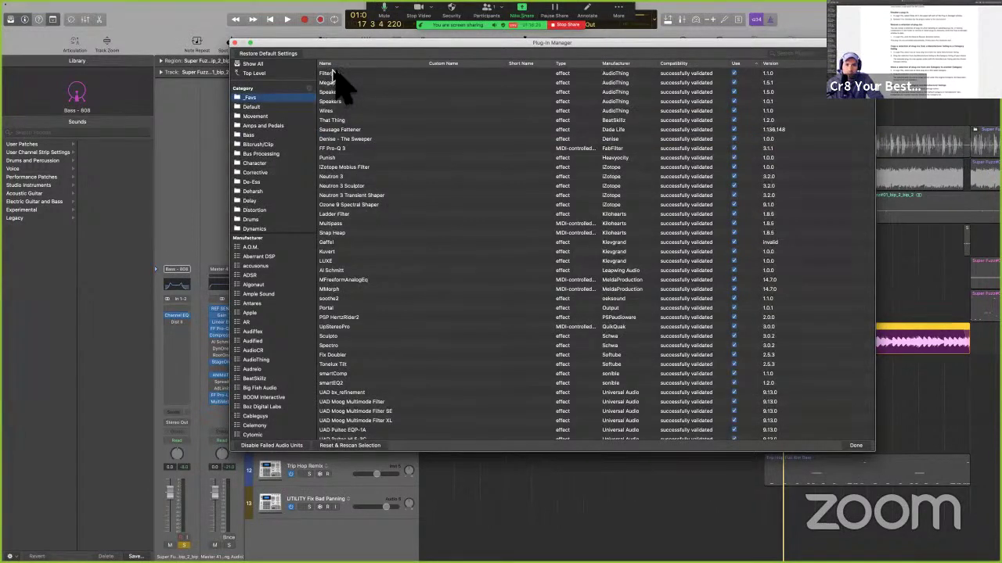
pyautogui.moveTo(332, 74); pyautogui.dragTo(270, 111)
pyautogui.click(262, 107)
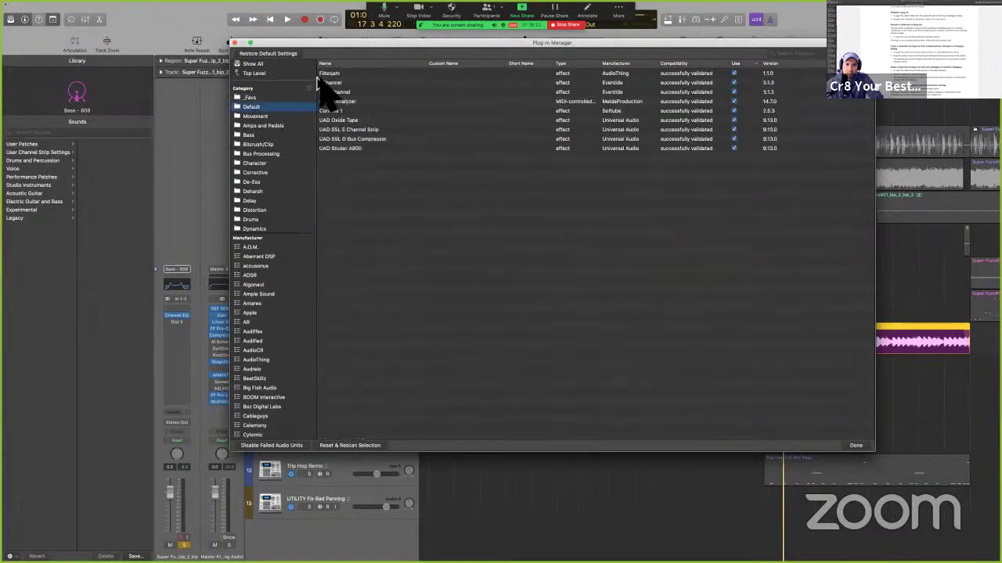
pyautogui.moveTo(324, 76); pyautogui.dragTo(267, 99)
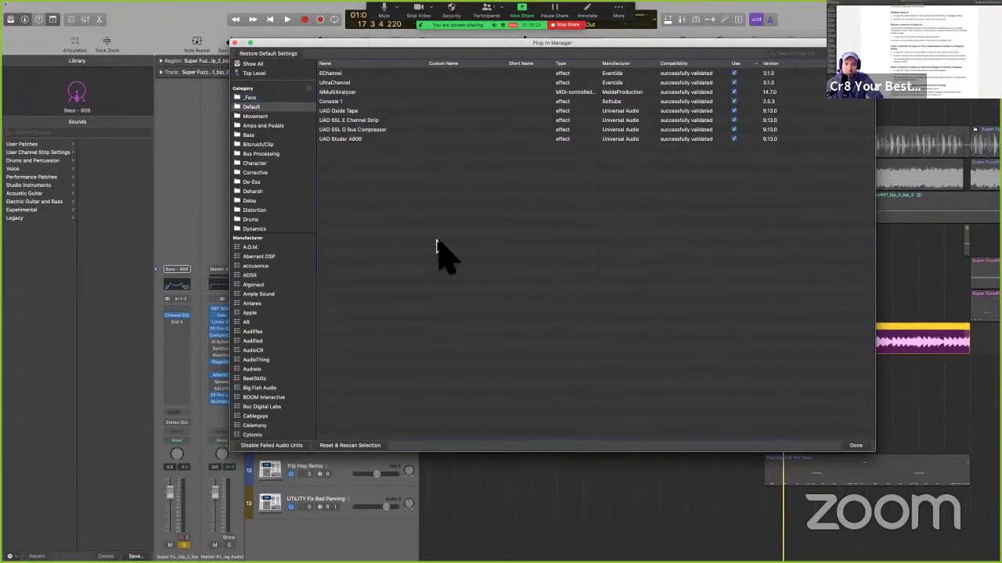
# Switch to the user guide and read the section on returning to default Category and Manufacturer listings
pyautogui.hotkey('ctrl', 'Left')
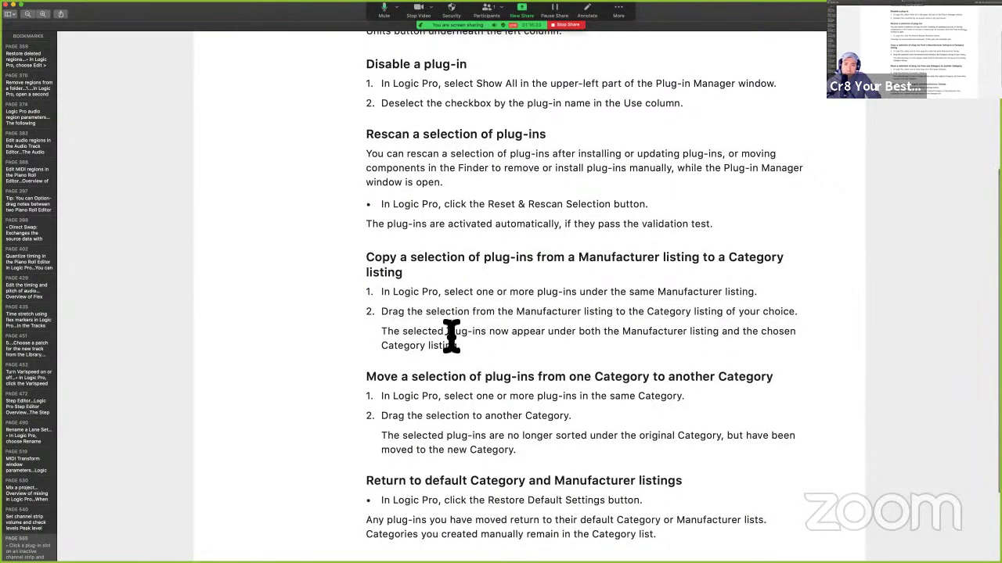
pyautogui.scroll(-1, 452, 337)
pyautogui.scroll(-2, 452, 336)
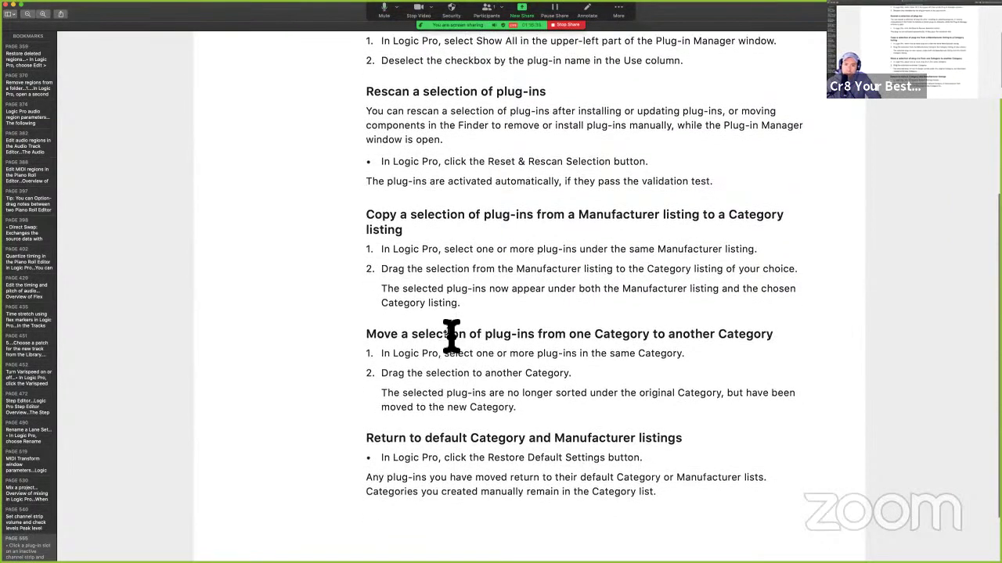
pyautogui.scroll(-3, 448, 329)
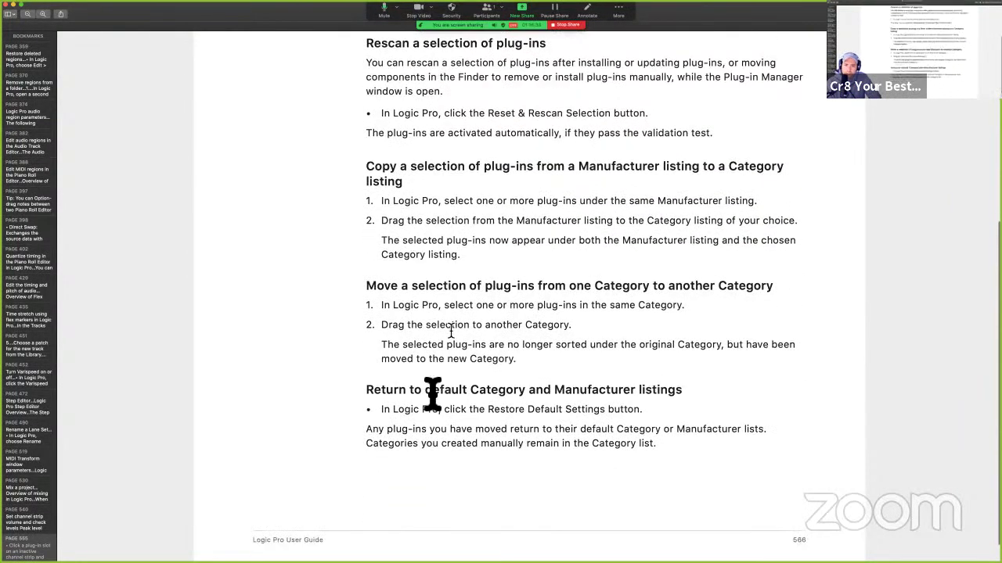
pyautogui.moveTo(399, 385); pyautogui.dragTo(664, 387)
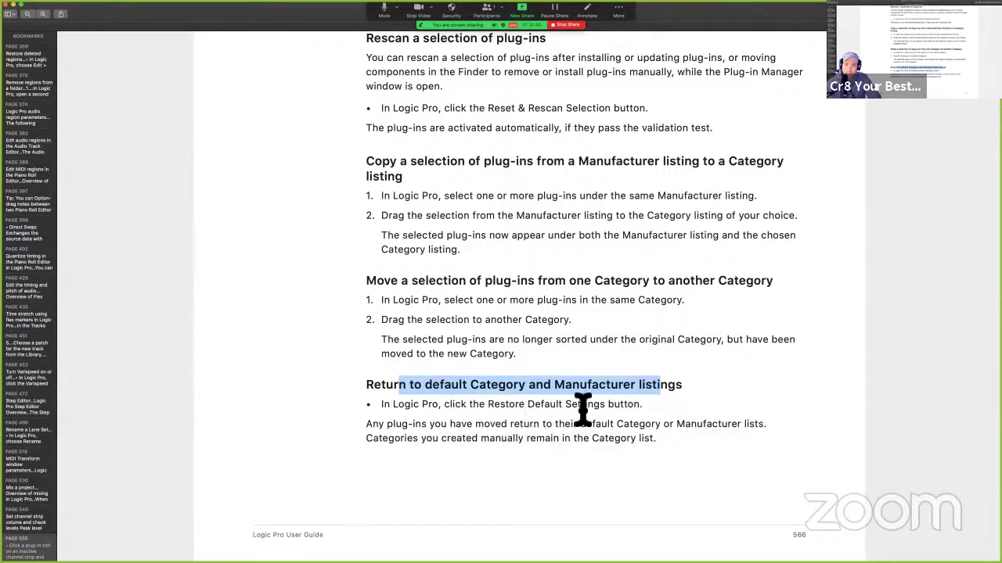
# Compare Logic Pro's Plug-in Manager with the user guide's instructions for restoring the default Category and Manufacturer listings
pyautogui.hotkey('ctrl', 'Right')
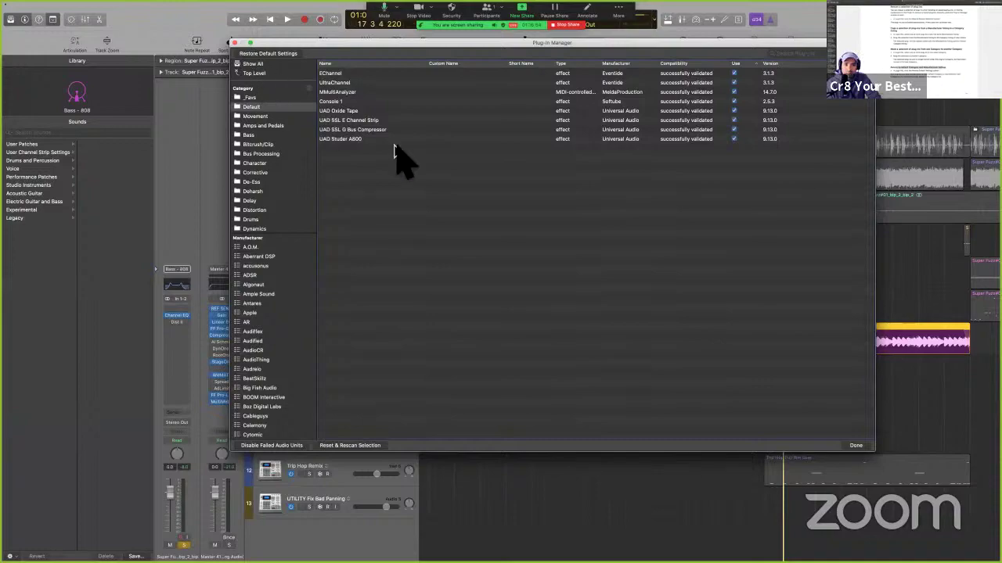
pyautogui.hotkey('ctrl', 'Left')
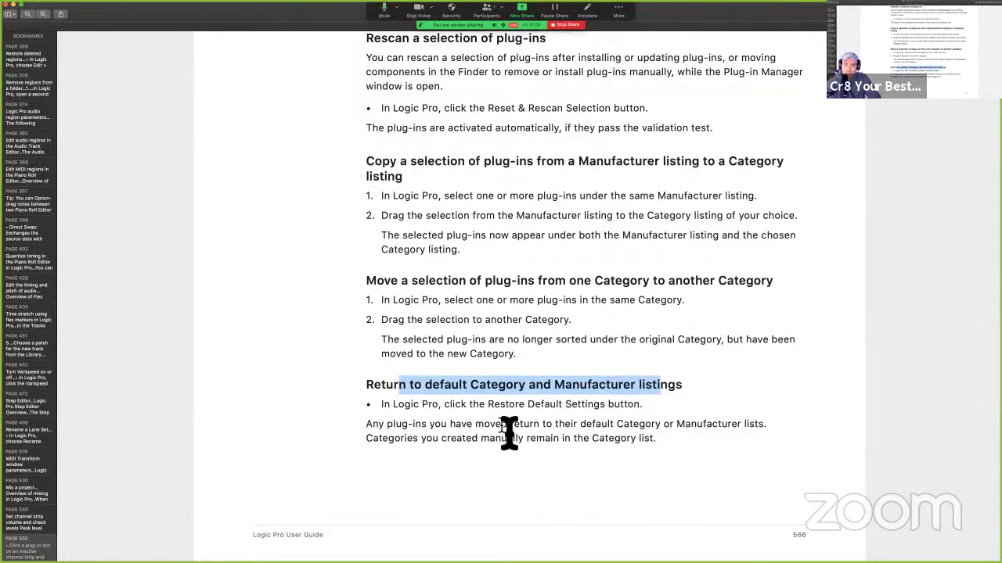
pyautogui.click(634, 433)
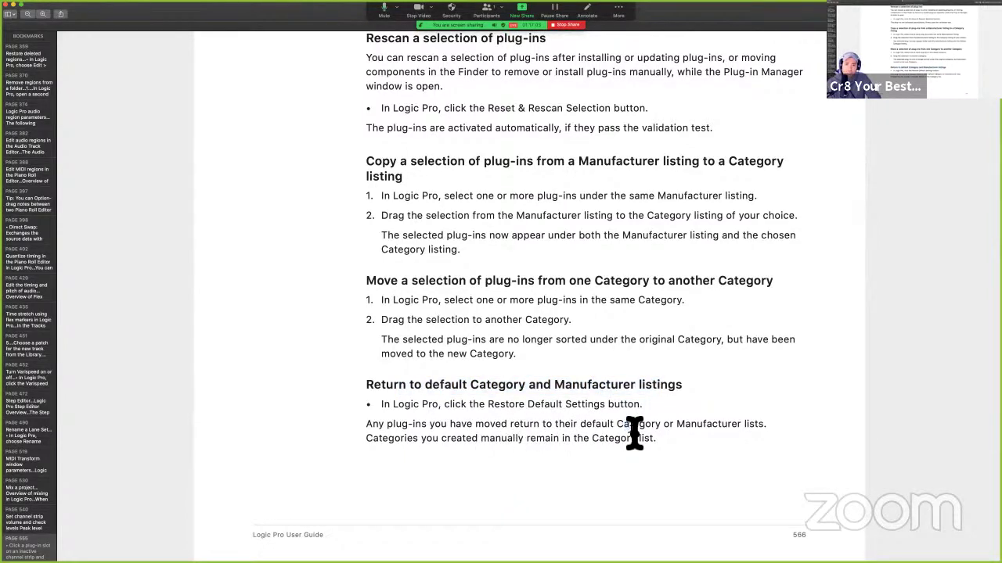
# Look through the guide's next section, Work with channel strip settings in Logic Pro, including how to load a channel strip setting
pyautogui.scroll(-10, 634, 433)
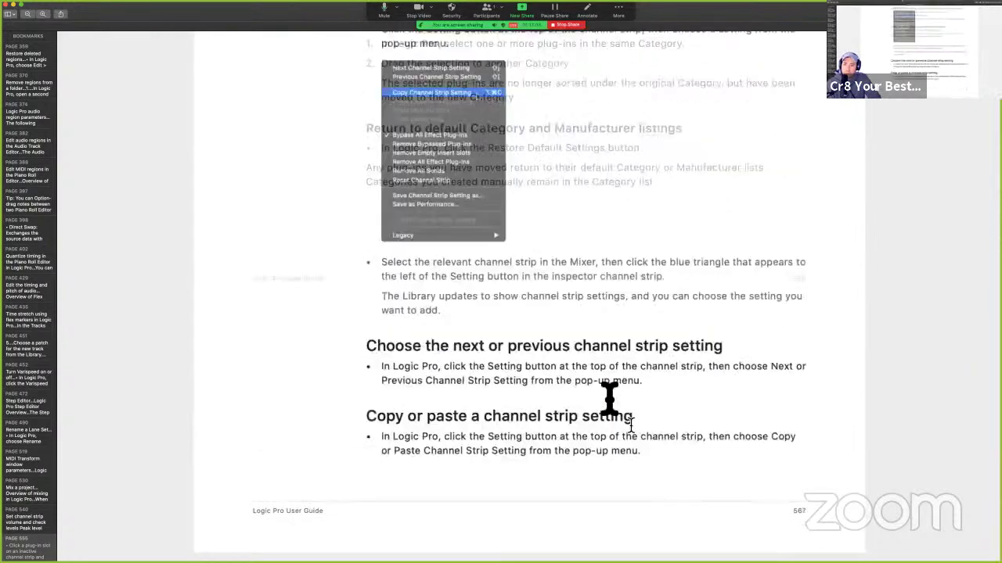
pyautogui.scroll(5, 609, 399)
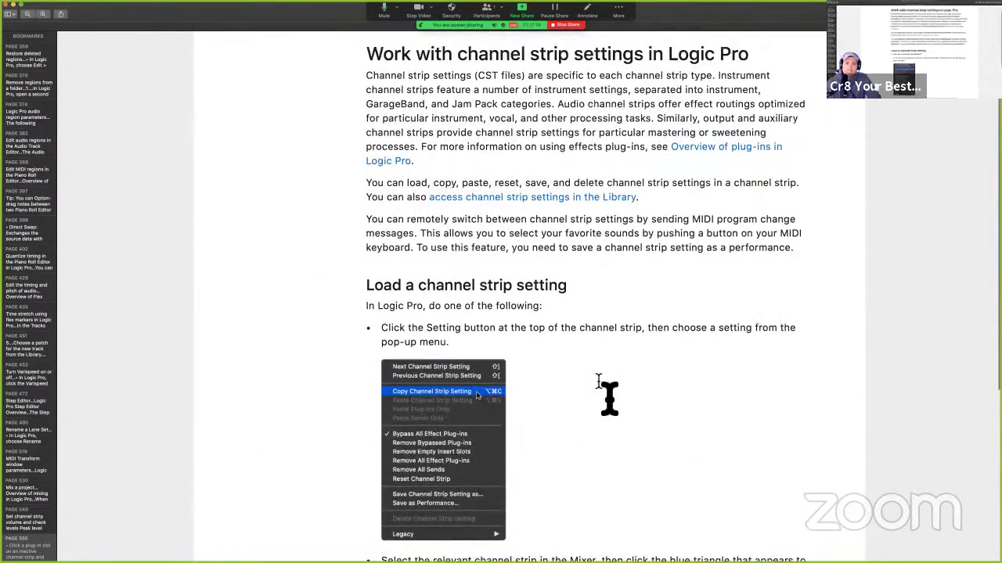
pyautogui.scroll(-1, 602, 390)
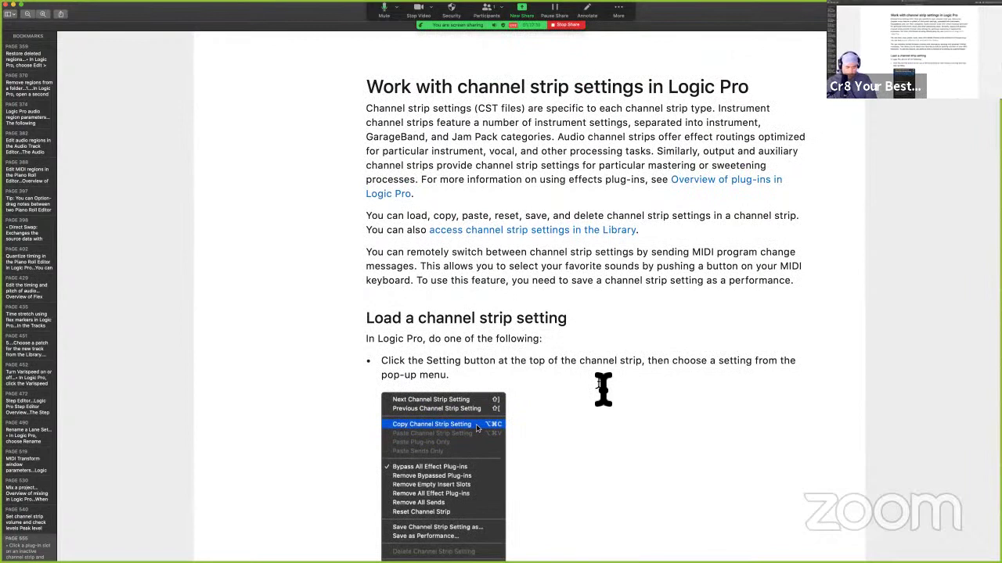
pyautogui.press('super+s')
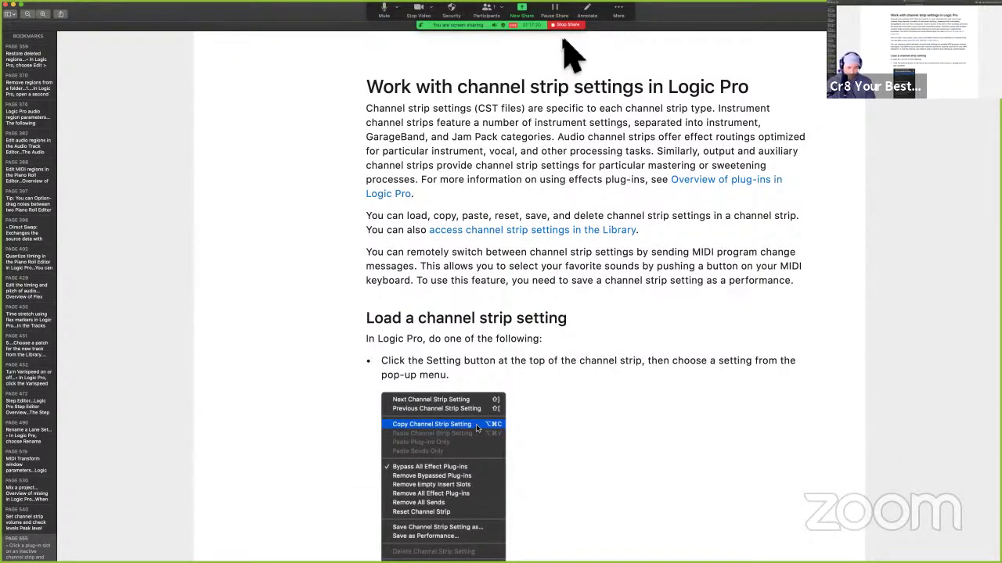
pyautogui.press('s')
pyautogui.scroll(-5, 644, 268)
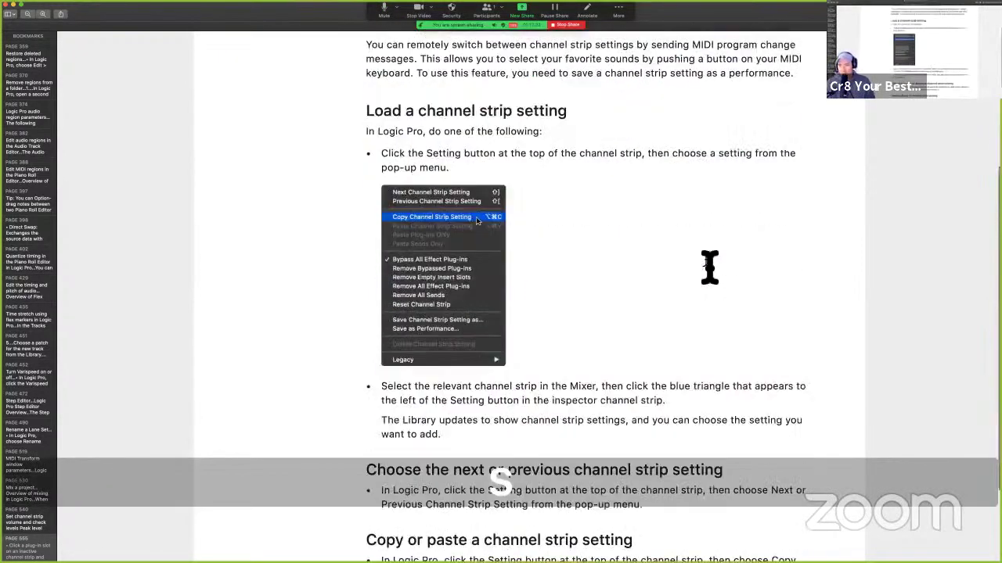
pyautogui.scroll(-1, 709, 269)
pyautogui.scroll(7, 570, 161)
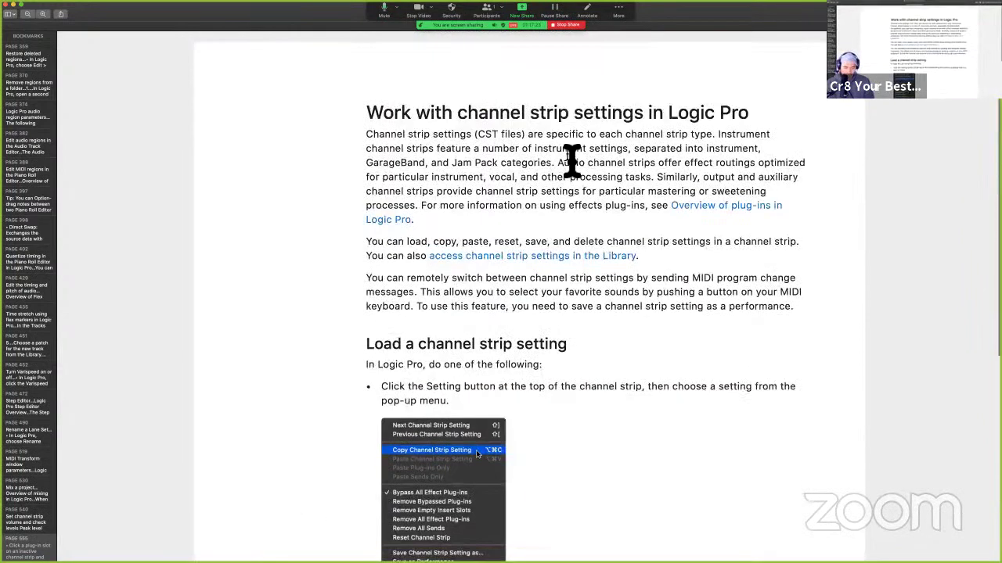
# Stop sharing the screen in the Zoom meeting
pyautogui.press('s')
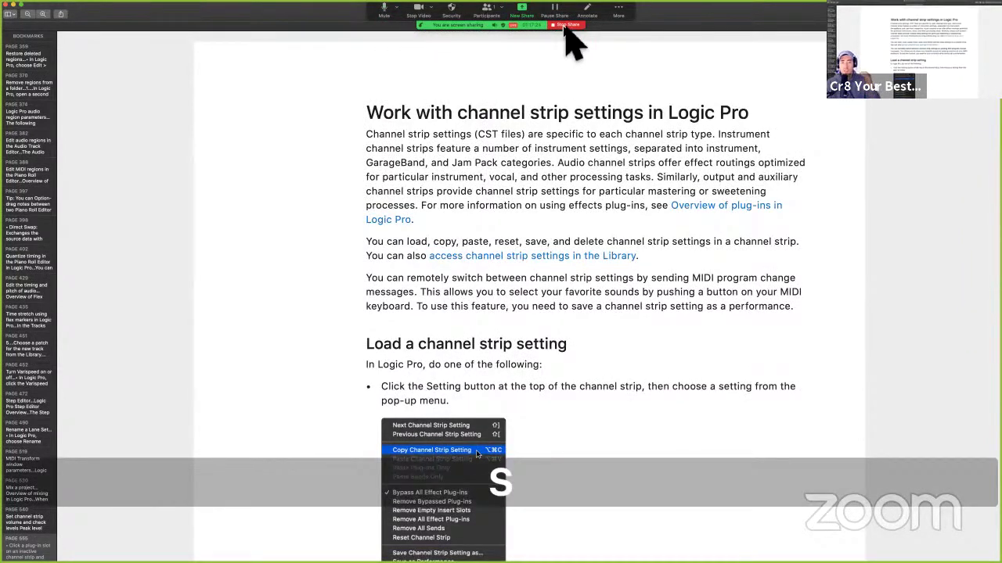
pyautogui.click(564, 27)
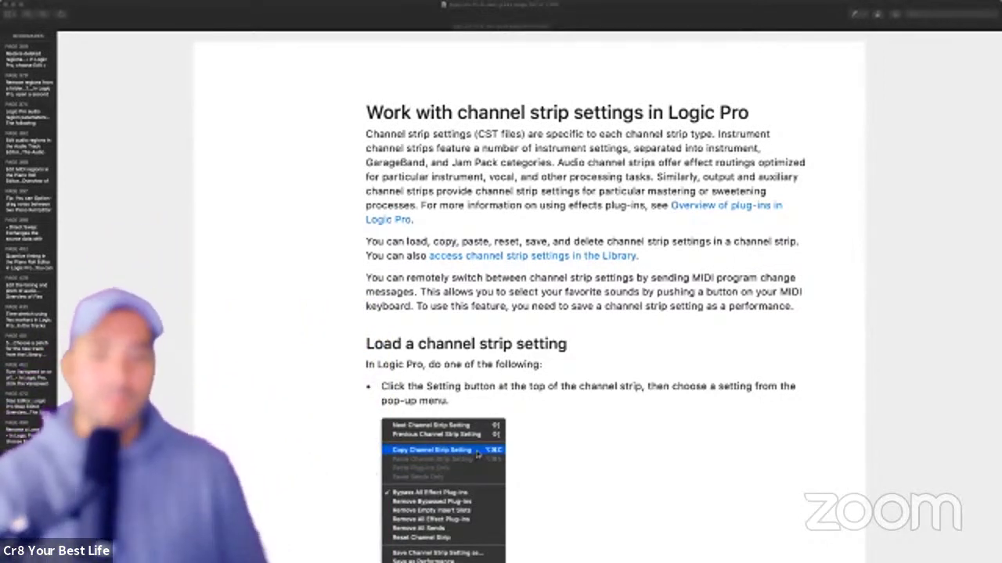
pyautogui.hotkey('ctrl', 'Left')
pyautogui.hotkey('ctrl', 'Right')
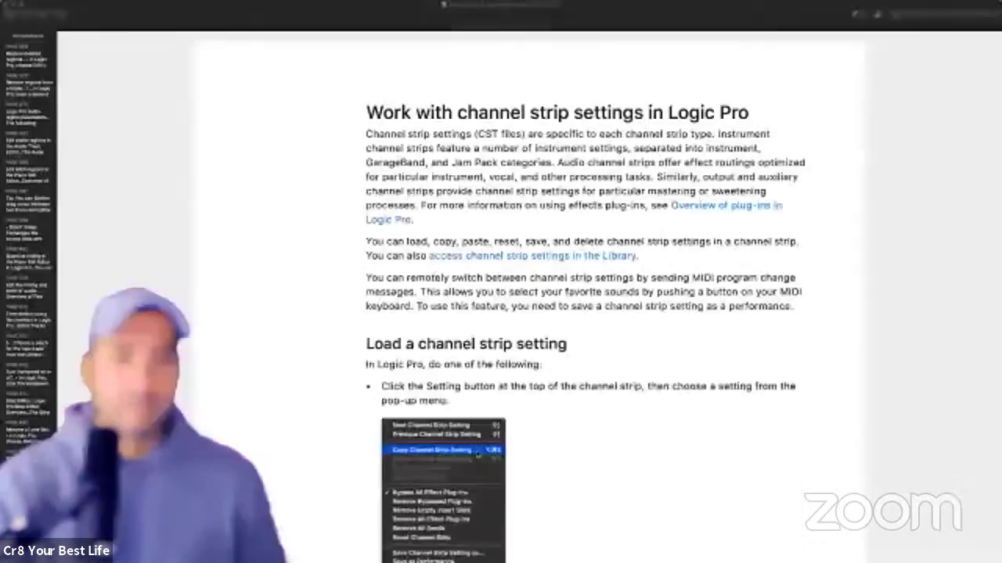